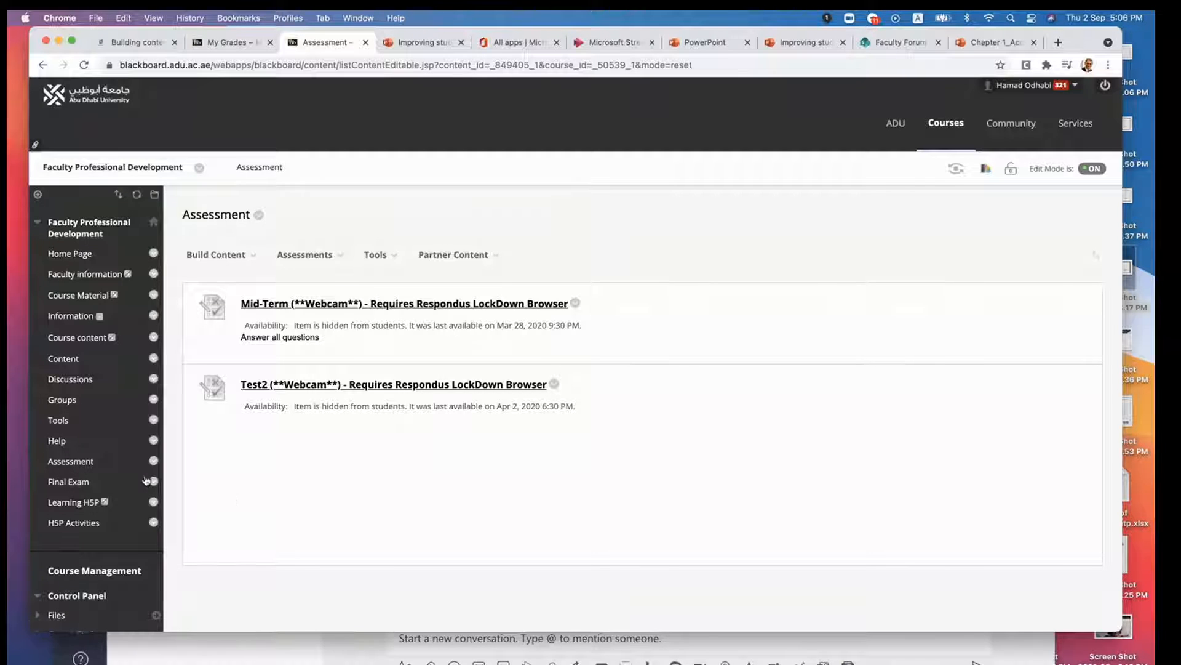
- Start adding a Turnitin Assignment to the course's Assessment area
{"action": "left_click", "coordinate": [235, 248]}
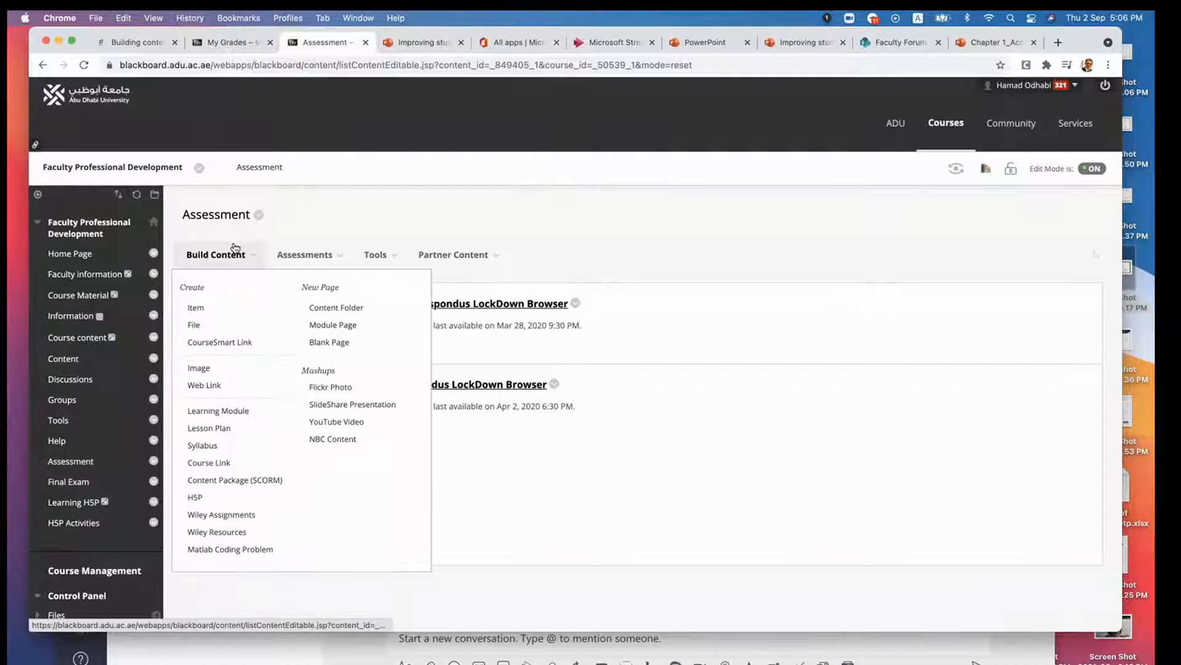
{"action": "left_click", "coordinate": [308, 259]}
{"action": "left_click", "coordinate": [230, 259]}
{"action": "left_click", "coordinate": [308, 260]}
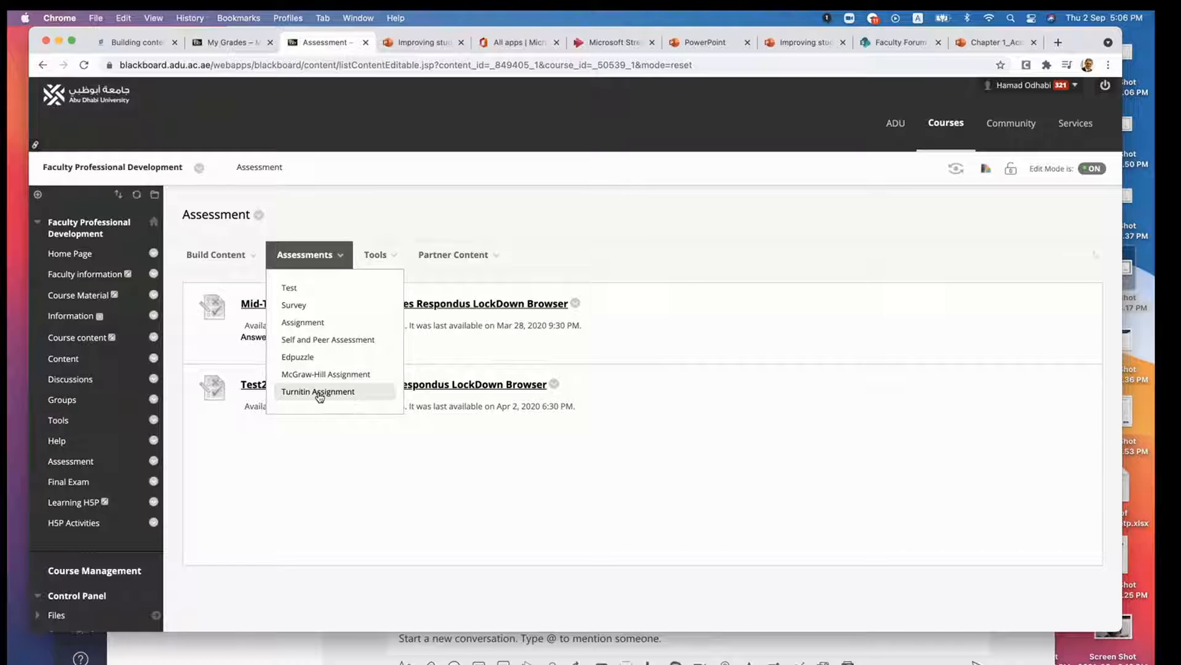
{"action": "left_click", "coordinate": [320, 394]}
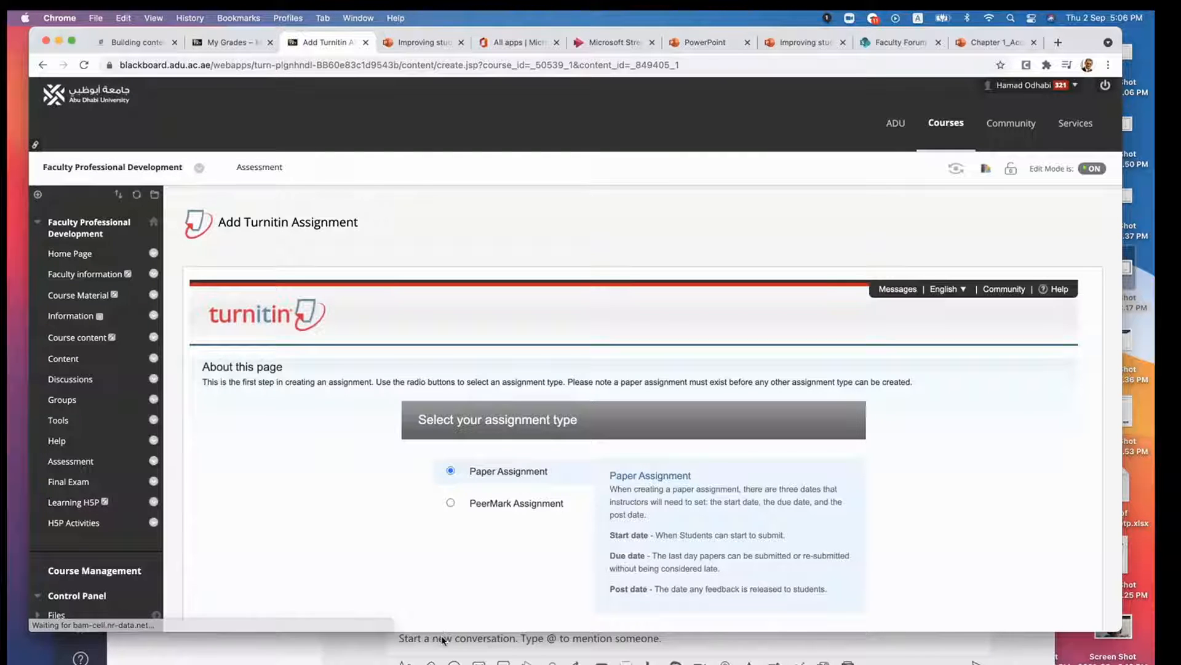
- Choose Paper Assignment as the Turnitin assignment type and continue to the new assignment form
{"action": "left_click_drag", "start_coordinate": [445, 634], "coordinate": [446, 664]}
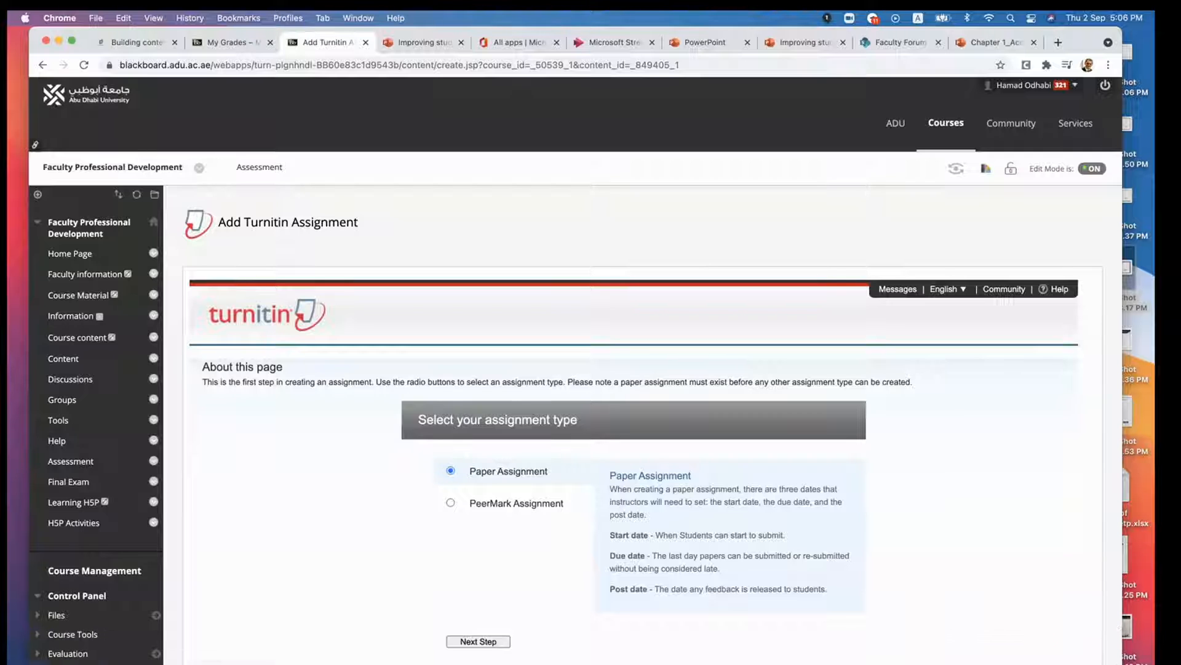
{"action": "scroll", "coordinate": [387, 569], "scroll_direction": "down", "scroll_amount": 1}
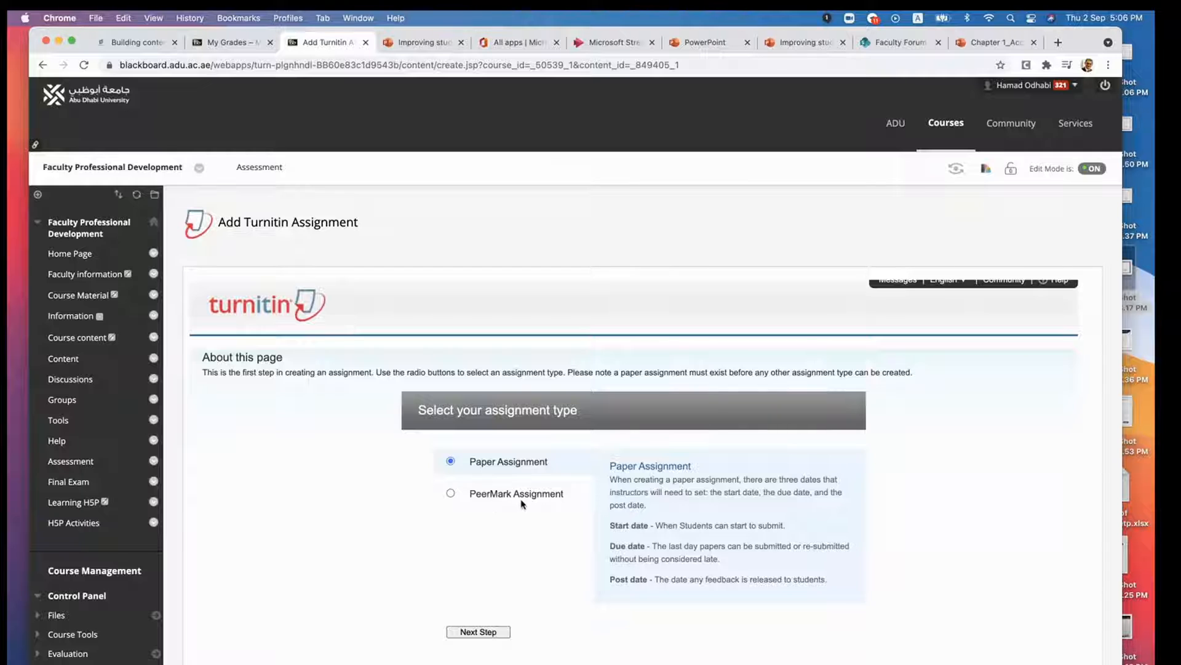
{"action": "left_click", "coordinate": [451, 494]}
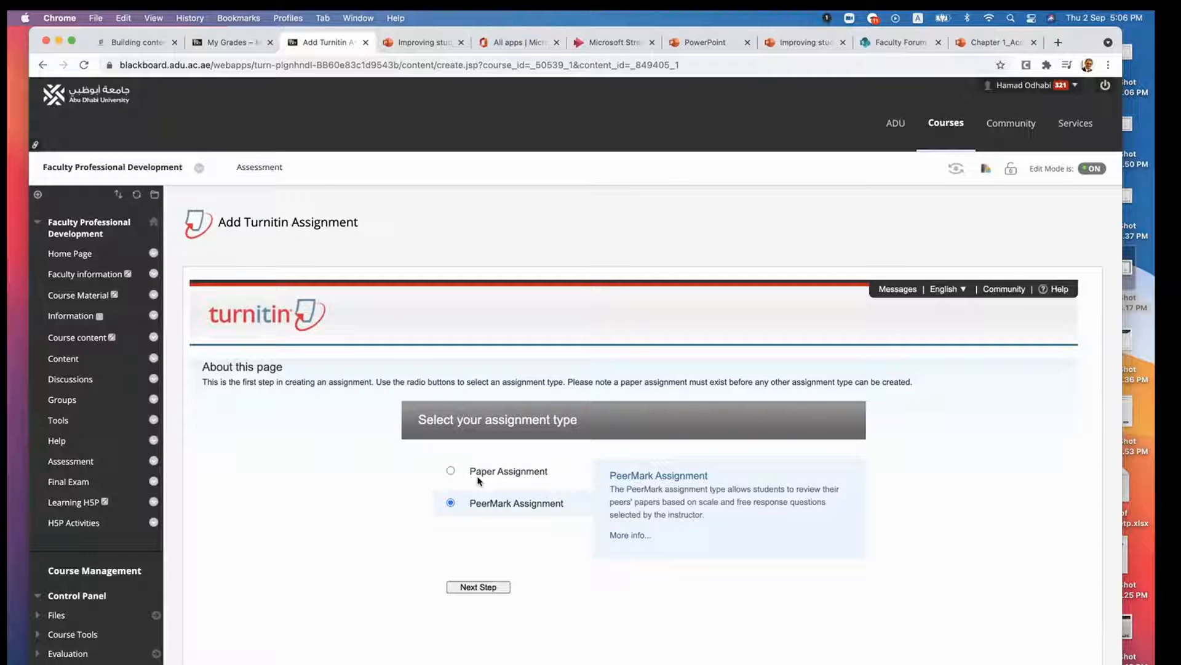
{"action": "left_click", "coordinate": [451, 470]}
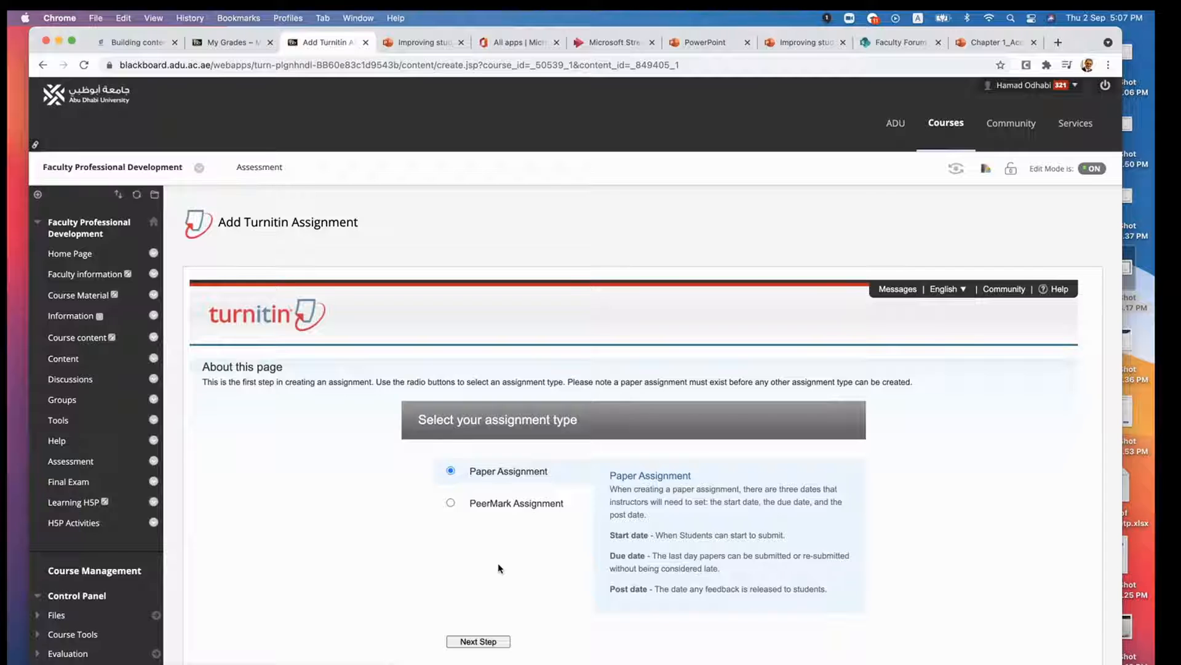
{"action": "scroll", "coordinate": [499, 568], "scroll_direction": "down", "scroll_amount": 1}
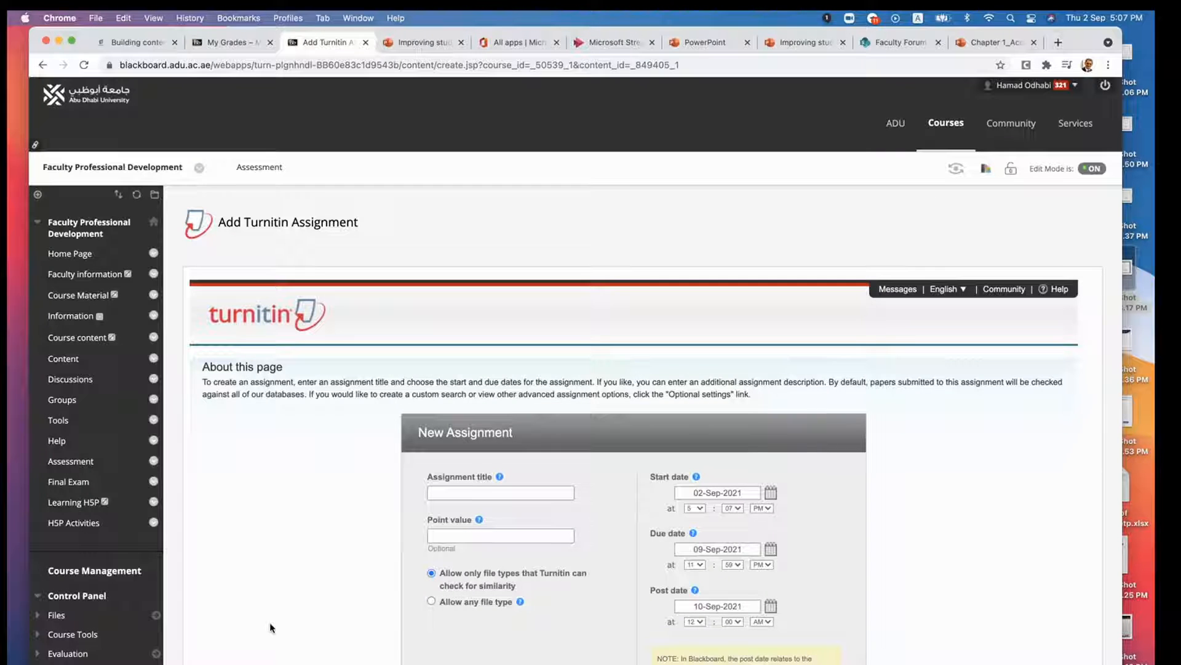
- Title the new Turnitin assignment "Assignment 1"
{"action": "scroll", "coordinate": [305, 573], "scroll_direction": "down", "scroll_amount": 3}
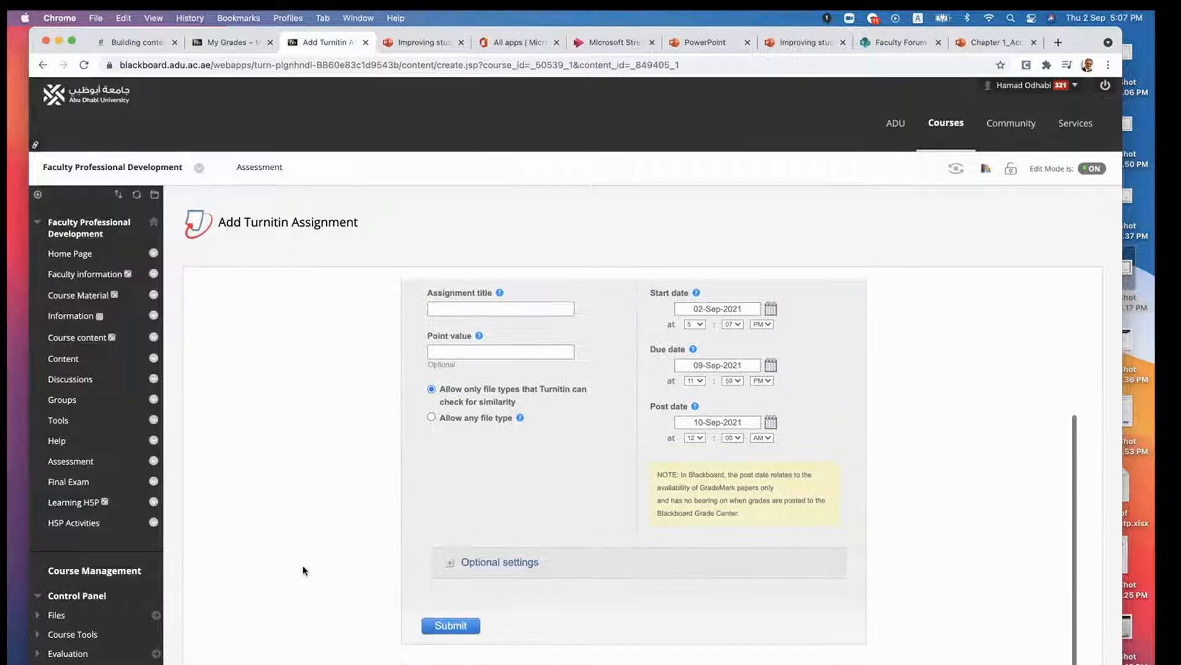
{"action": "left_click", "coordinate": [441, 309]}
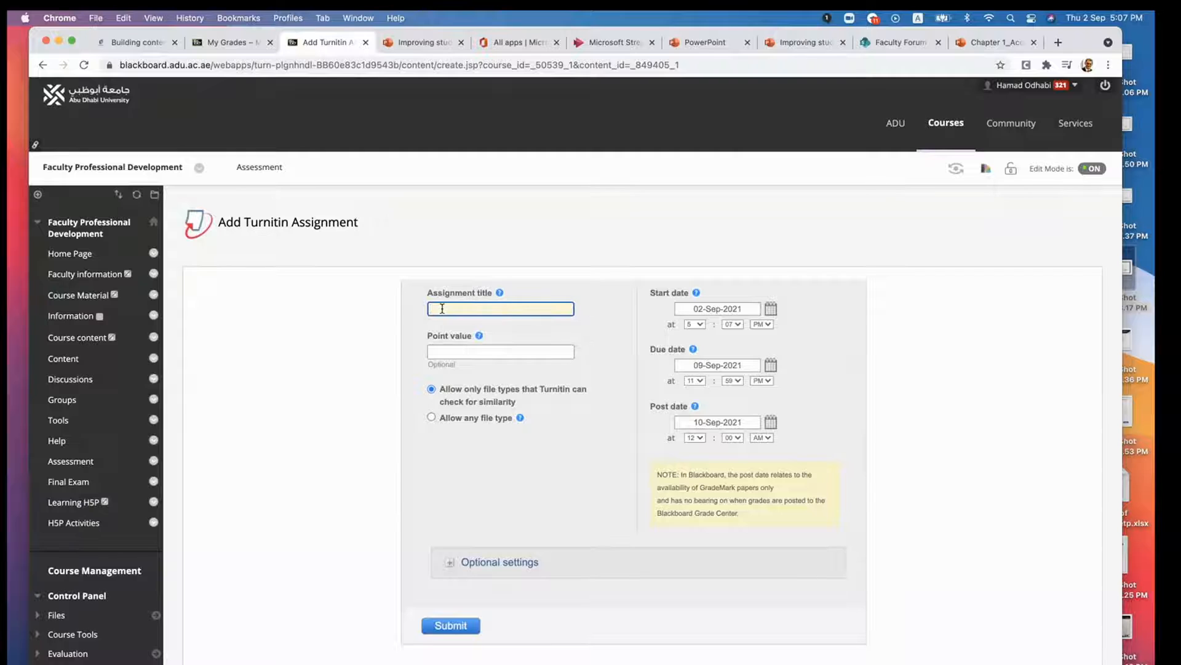
{"action": "type", "text": "Assignment 1"}
- Switch to Microsoft Teams to check the assignments' weighting in the assessment table, and return to the Turnitin form in Chrome
{"action": "left_click", "coordinate": [441, 347]}
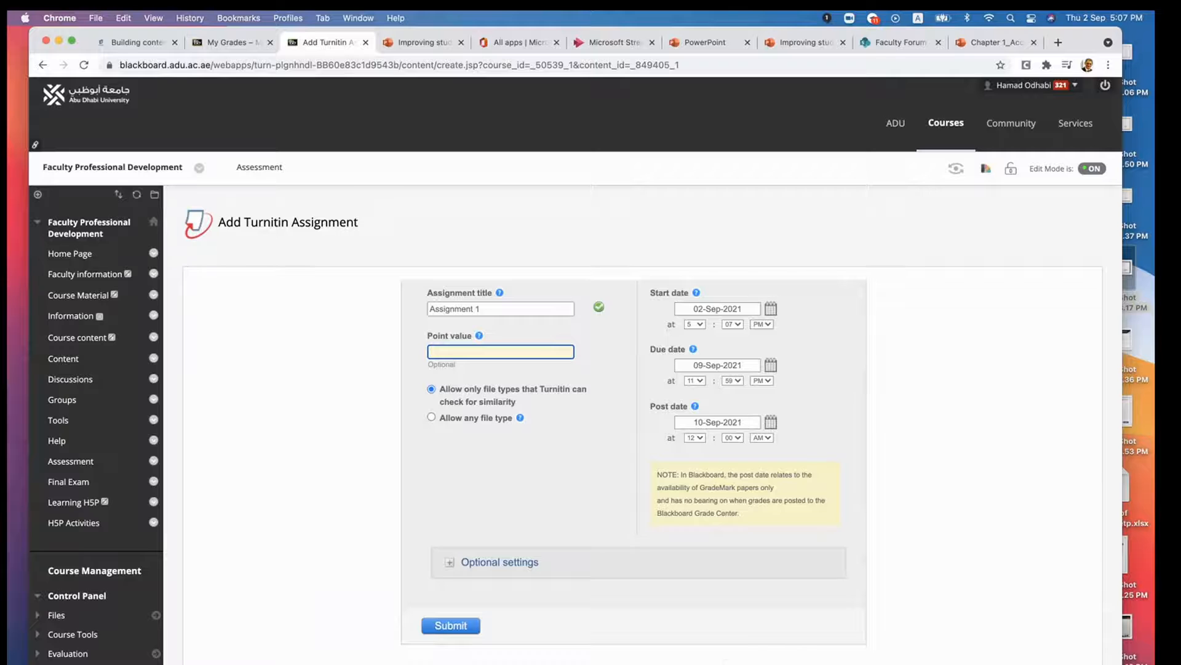
{"action": "left_click", "coordinate": [689, 664]}
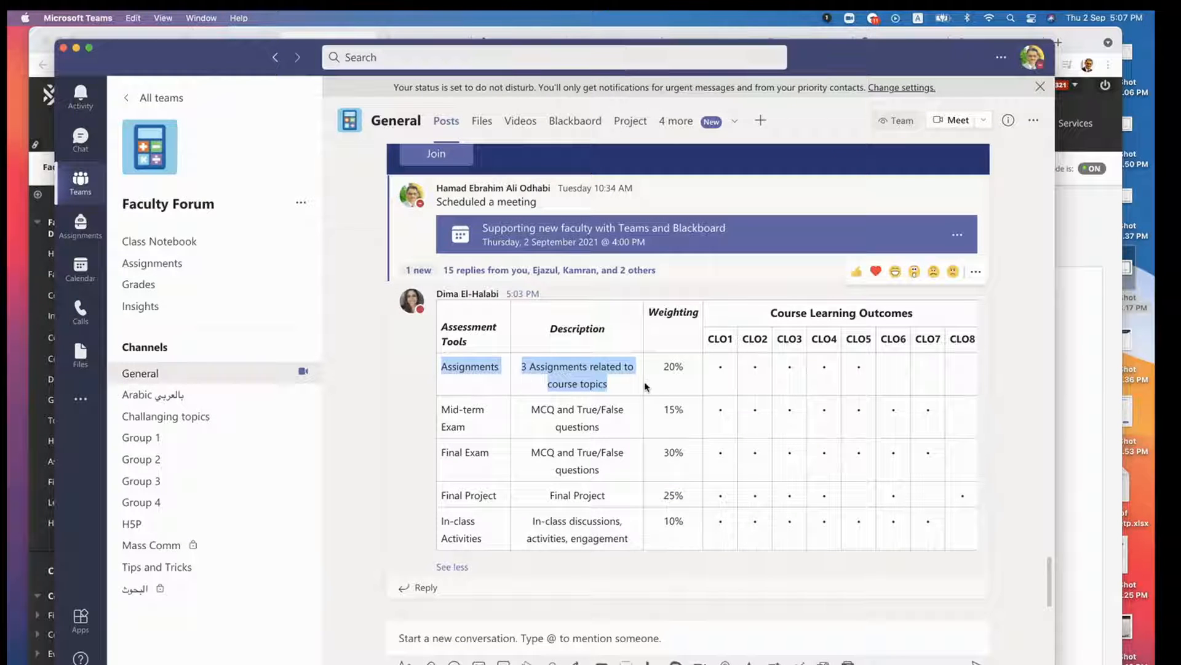
{"action": "left_click_drag", "start_coordinate": [196, 68], "coordinate": [223, 177]}
{"action": "left_click", "coordinate": [1019, 77]}
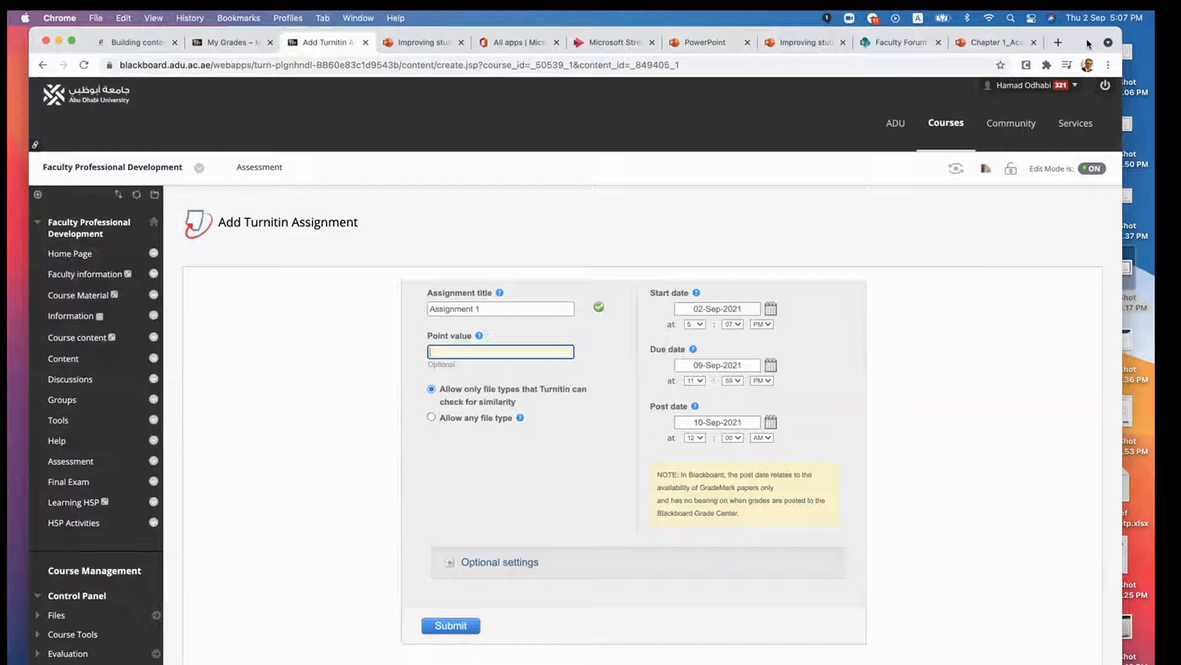
- Set the Turnitin assignment's point value to 10
{"action": "type", "text": "10"}
{"action": "double_click", "coordinate": [489, 352]}
{"action": "type", "text": "50"}
{"action": "key", "text": "BackSpace"}
{"action": "key", "text": "BackSpace"}
{"action": "type", "text": "100"}
{"action": "key", "text": "BackSpace"}
{"action": "key", "text": "BackSpace"}
{"action": "key", "text": "BackSpace"}
{"action": "type", "text": "10"}
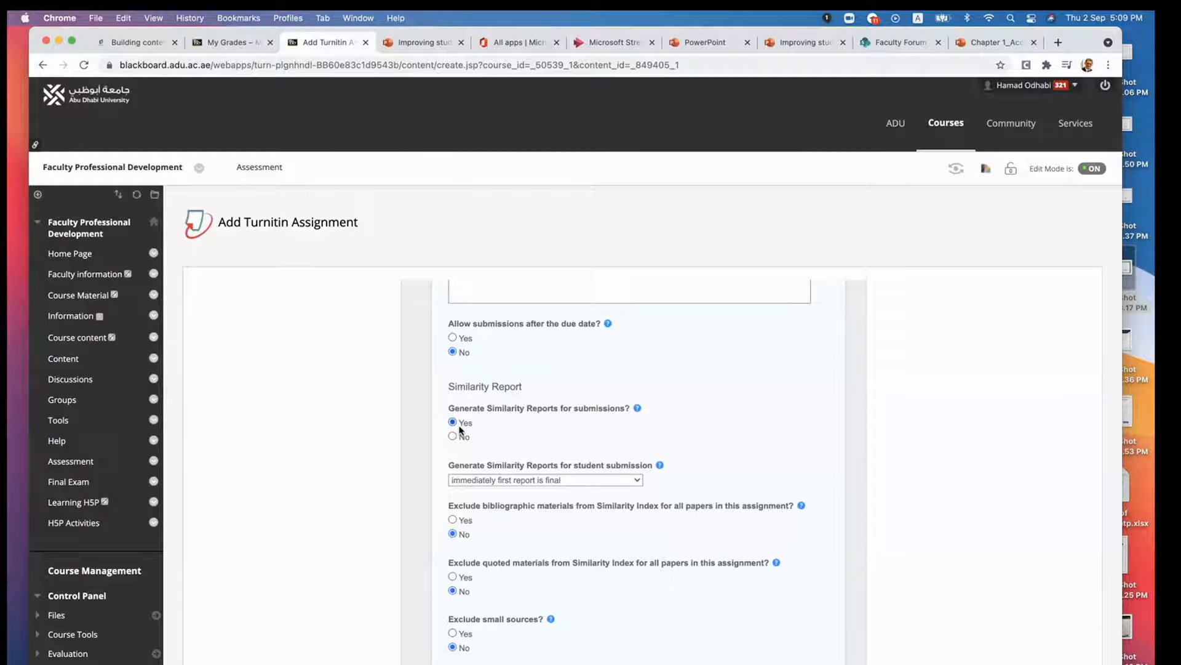
- Review the optional similarity report and grading settings, submit the Turnitin assignment and return to the Assessment area
{"action": "scroll", "coordinate": [492, 425], "scroll_direction": "down", "scroll_amount": 3}
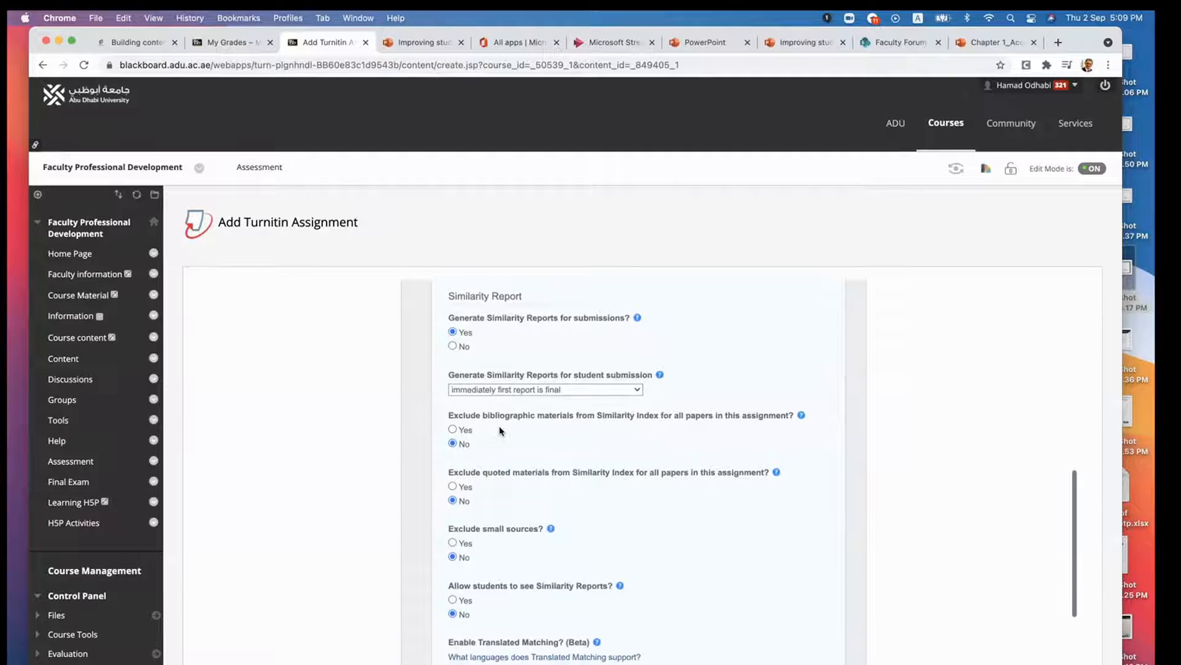
{"action": "scroll", "coordinate": [492, 418], "scroll_direction": "down", "scroll_amount": 10}
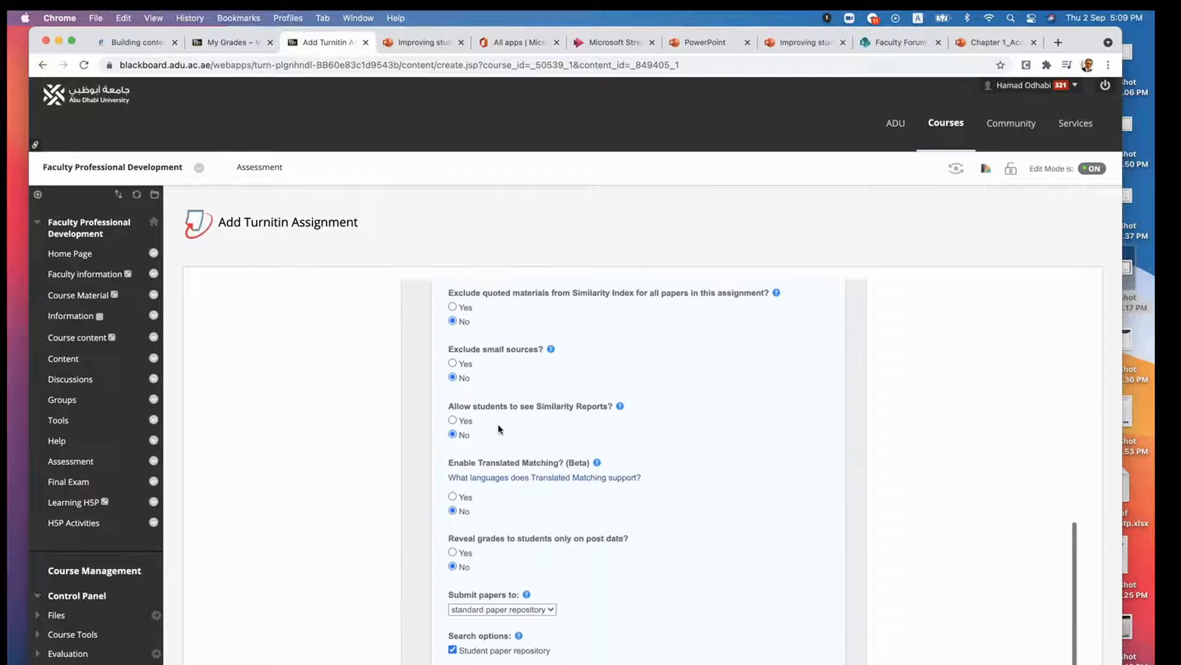
{"action": "scroll", "coordinate": [499, 429], "scroll_direction": "down", "scroll_amount": 7}
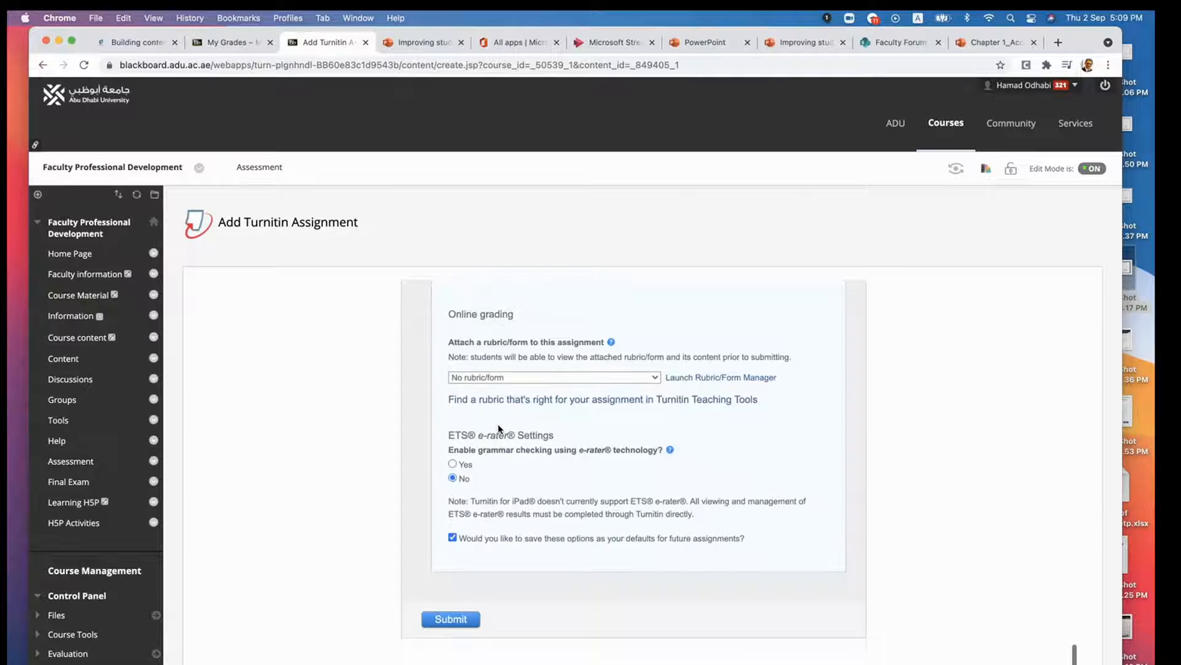
{"action": "scroll", "coordinate": [499, 429], "scroll_direction": "down", "scroll_amount": 2}
{"action": "scroll", "coordinate": [499, 429], "scroll_direction": "up", "scroll_amount": 7}
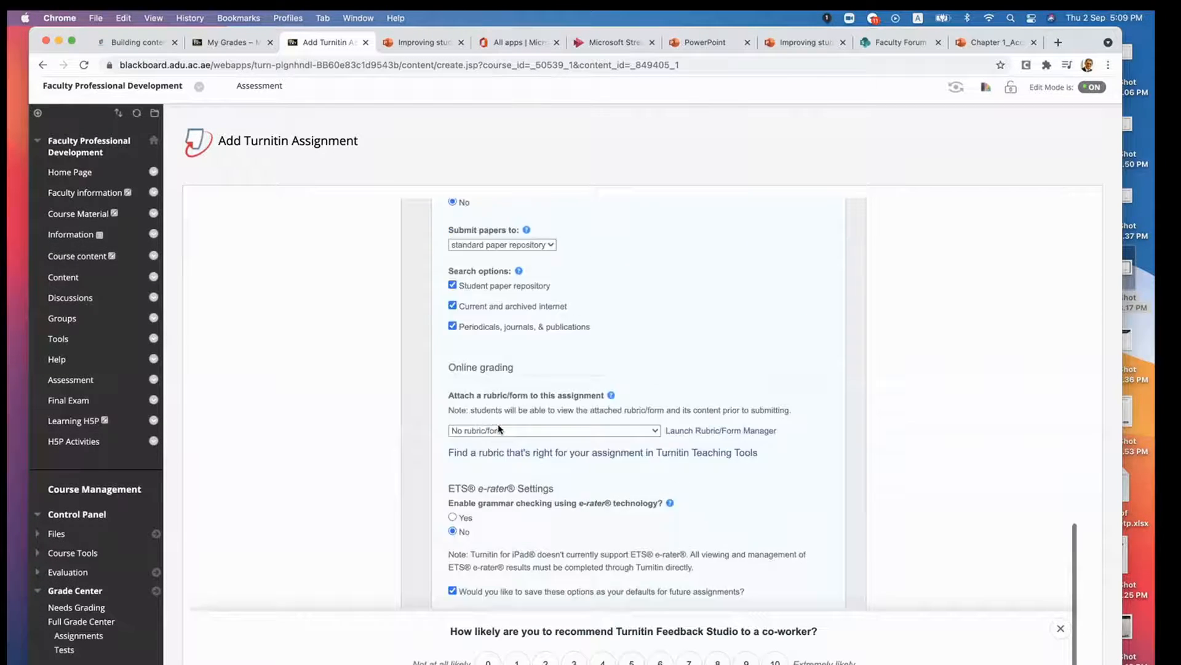
{"action": "scroll", "coordinate": [499, 429], "scroll_direction": "down", "scroll_amount": 8}
{"action": "left_click", "coordinate": [457, 470]}
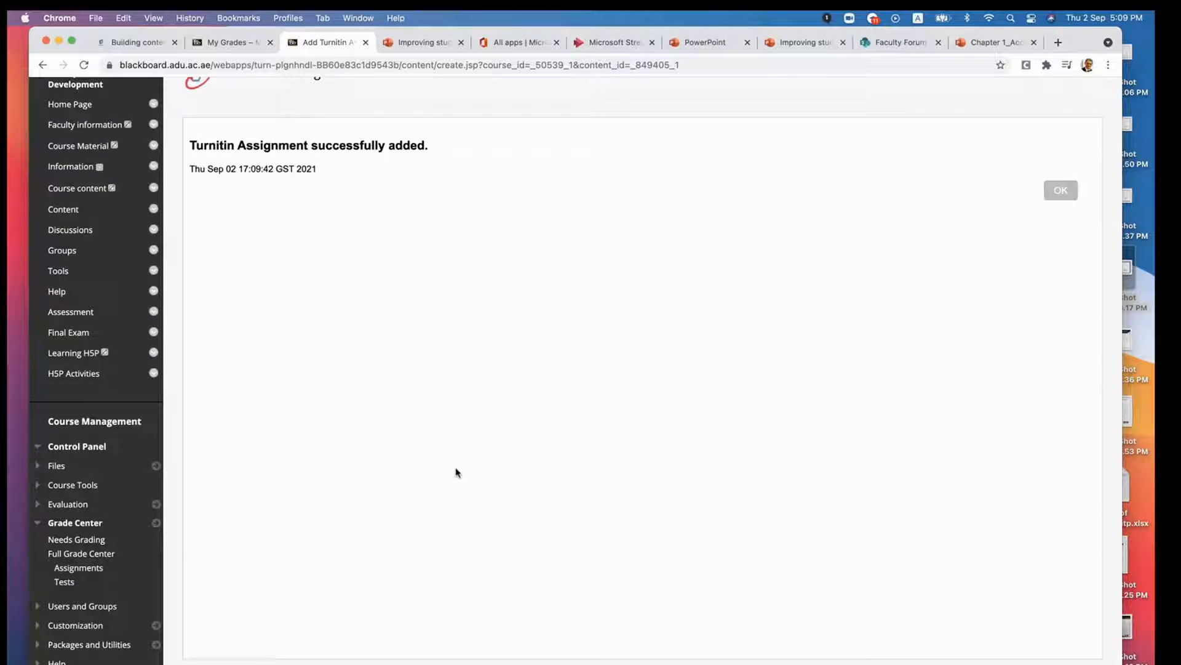
{"action": "left_click", "coordinate": [1064, 191]}
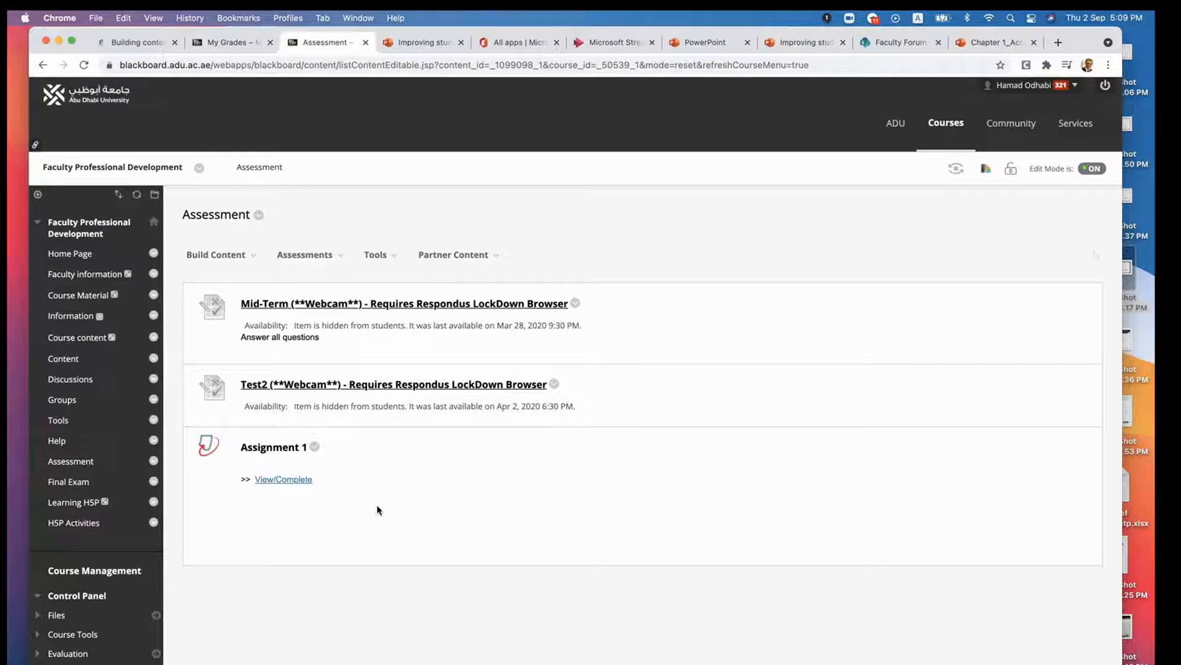
- Create a regular Blackboard assignment in the Assessment area and name it "Assignment 1"
{"action": "left_click", "coordinate": [308, 254]}
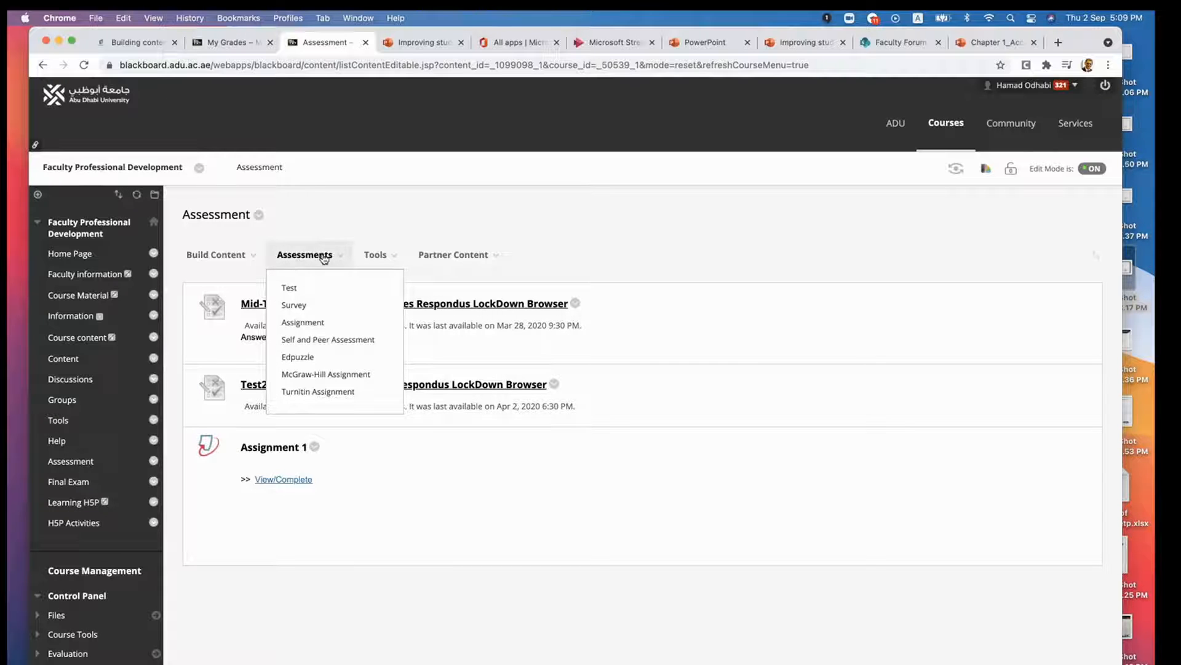
{"action": "left_click", "coordinate": [303, 322]}
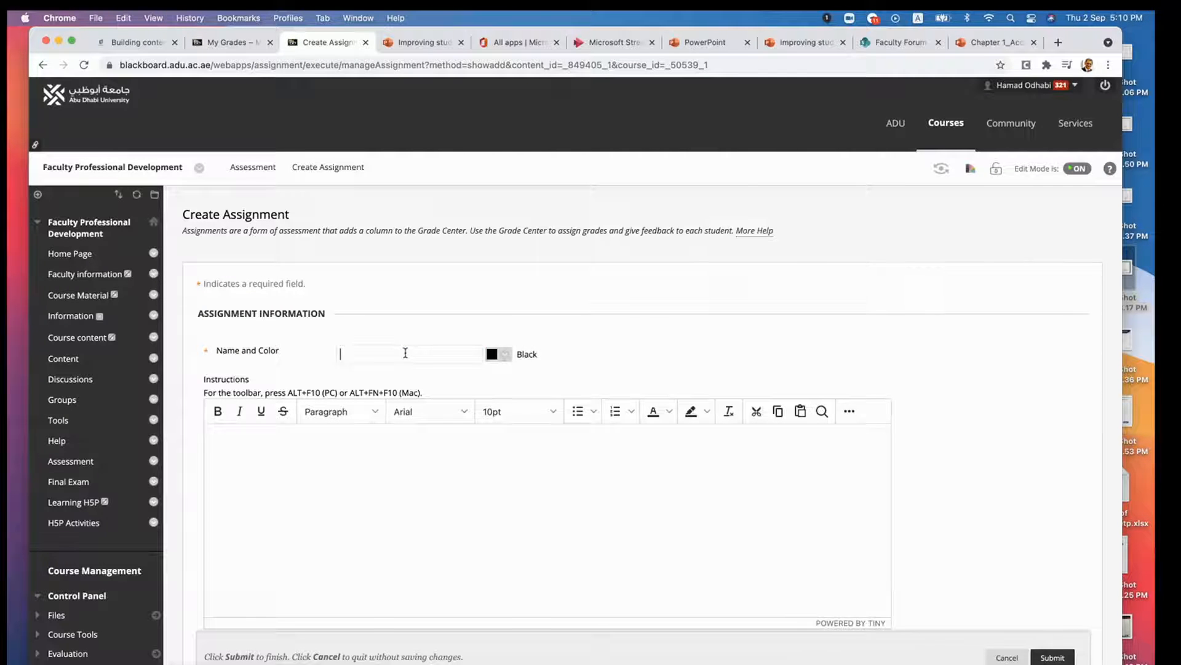
{"action": "left_click", "coordinate": [406, 352]}
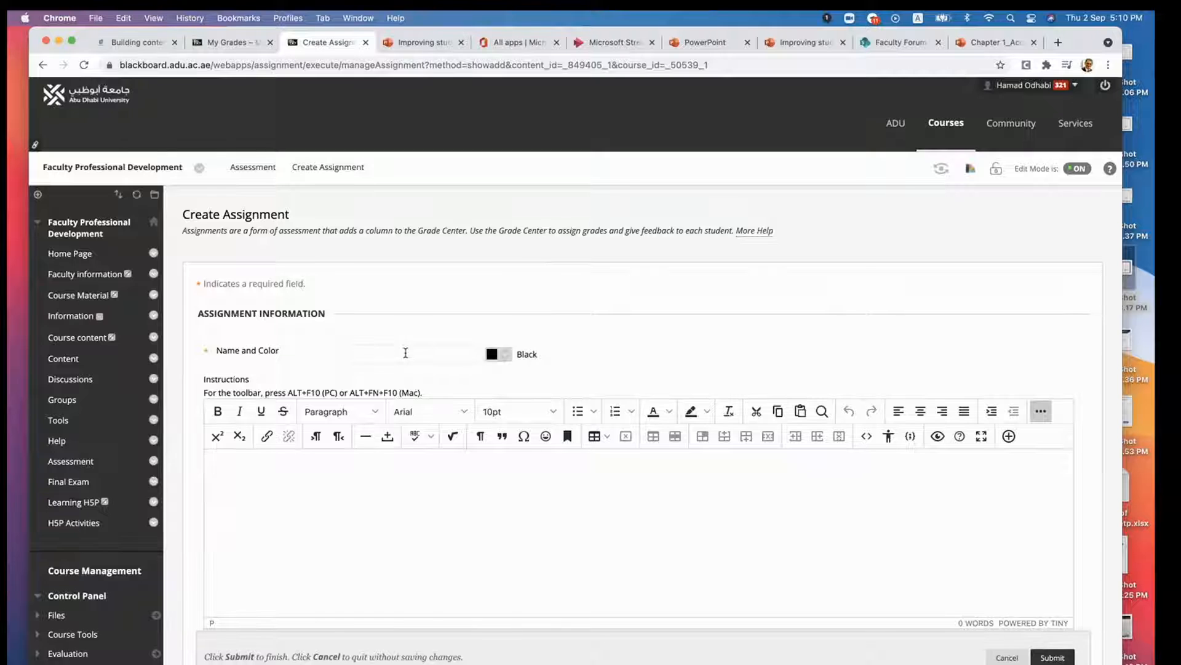
{"action": "type", "text": "Assignment"}
{"action": "type", "text": " 1"}
- Set the assignment's due date to 09/14/2021
{"action": "scroll", "coordinate": [388, 496], "scroll_direction": "down", "scroll_amount": 5}
{"action": "scroll", "coordinate": [388, 498], "scroll_direction": "down", "scroll_amount": 2}
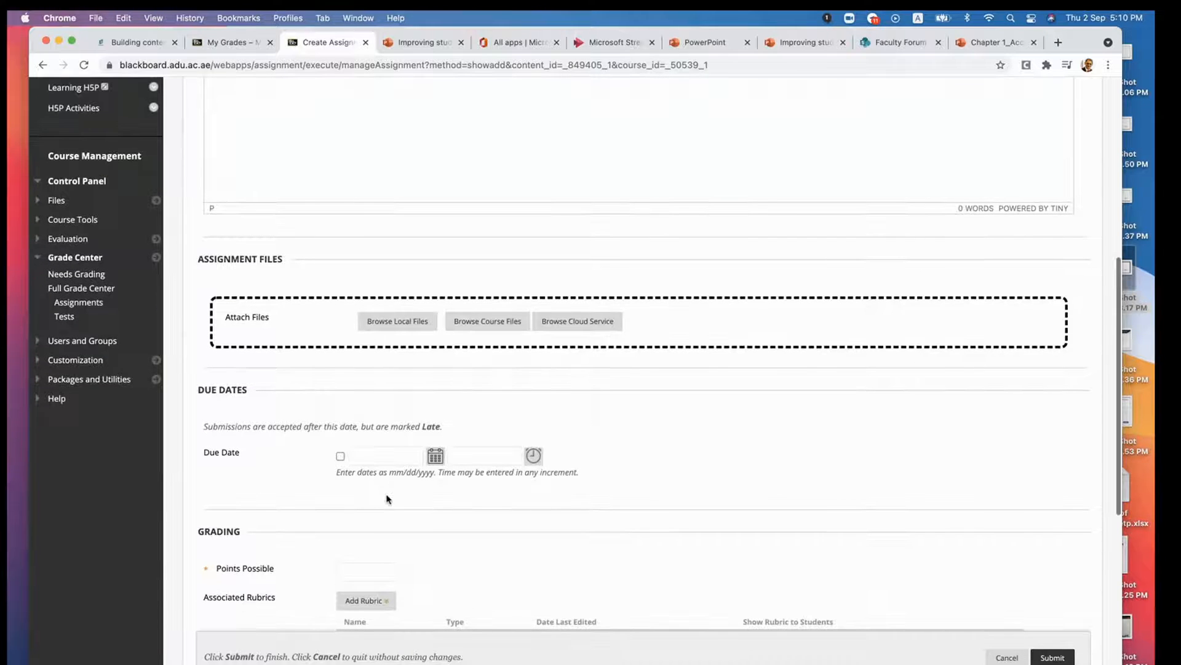
{"action": "scroll", "coordinate": [237, 444], "scroll_direction": "up", "scroll_amount": 4}
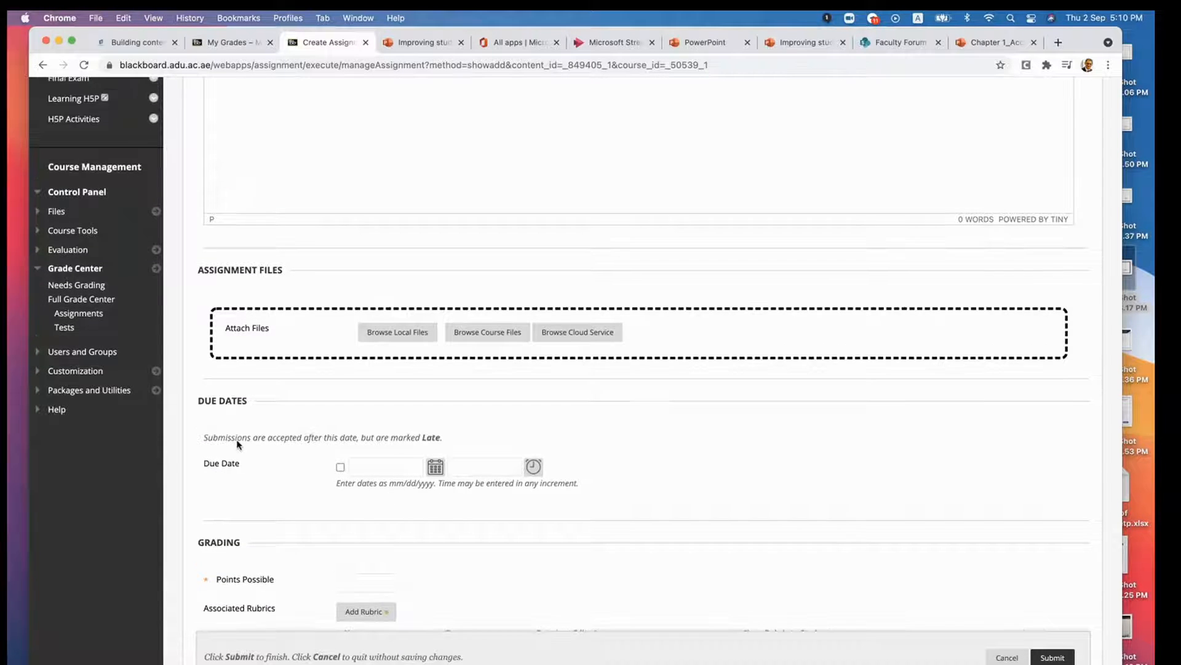
{"action": "scroll", "coordinate": [238, 445], "scroll_direction": "down", "scroll_amount": 3}
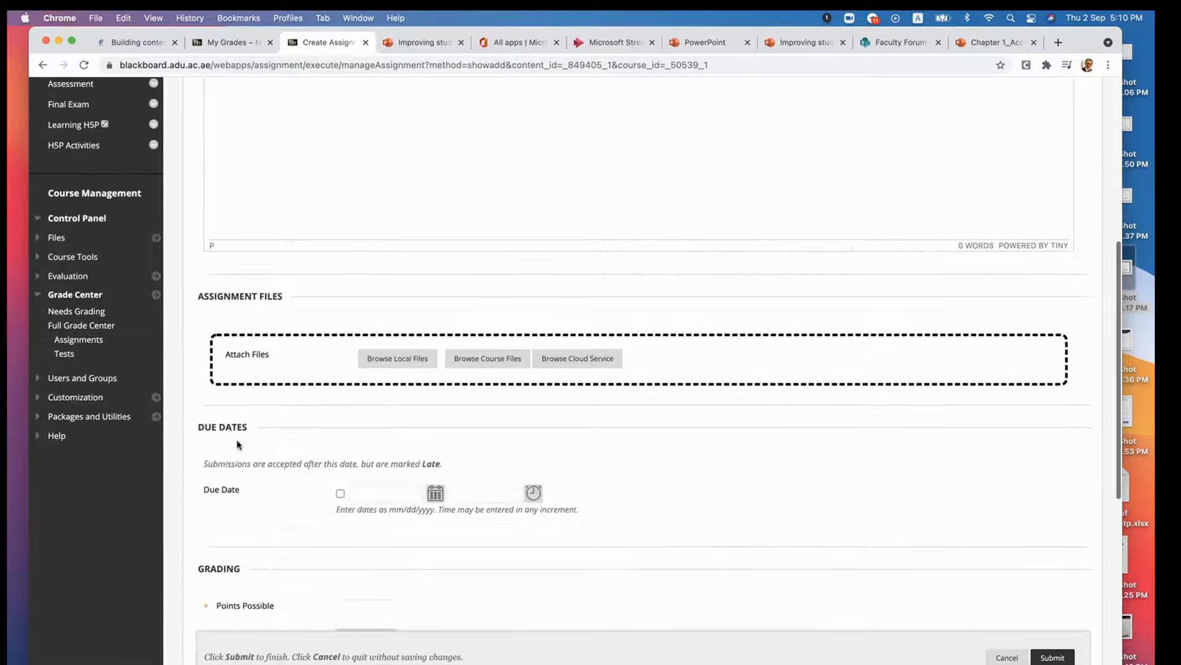
{"action": "left_click", "coordinate": [435, 493]}
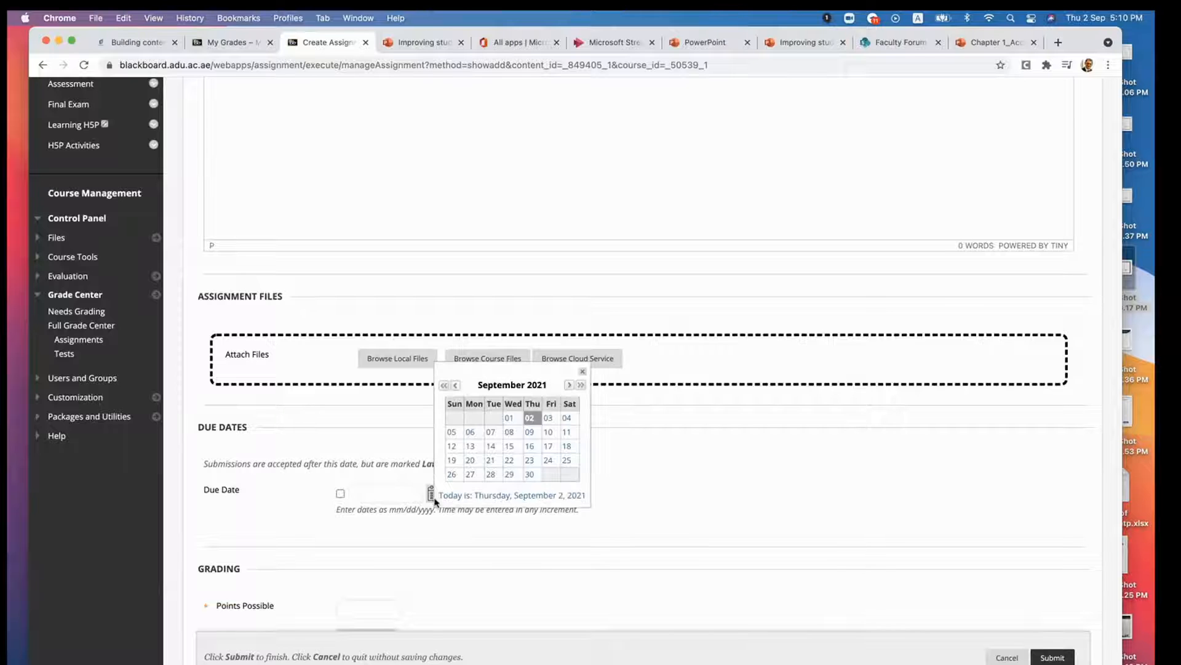
{"action": "left_click", "coordinate": [531, 433]}
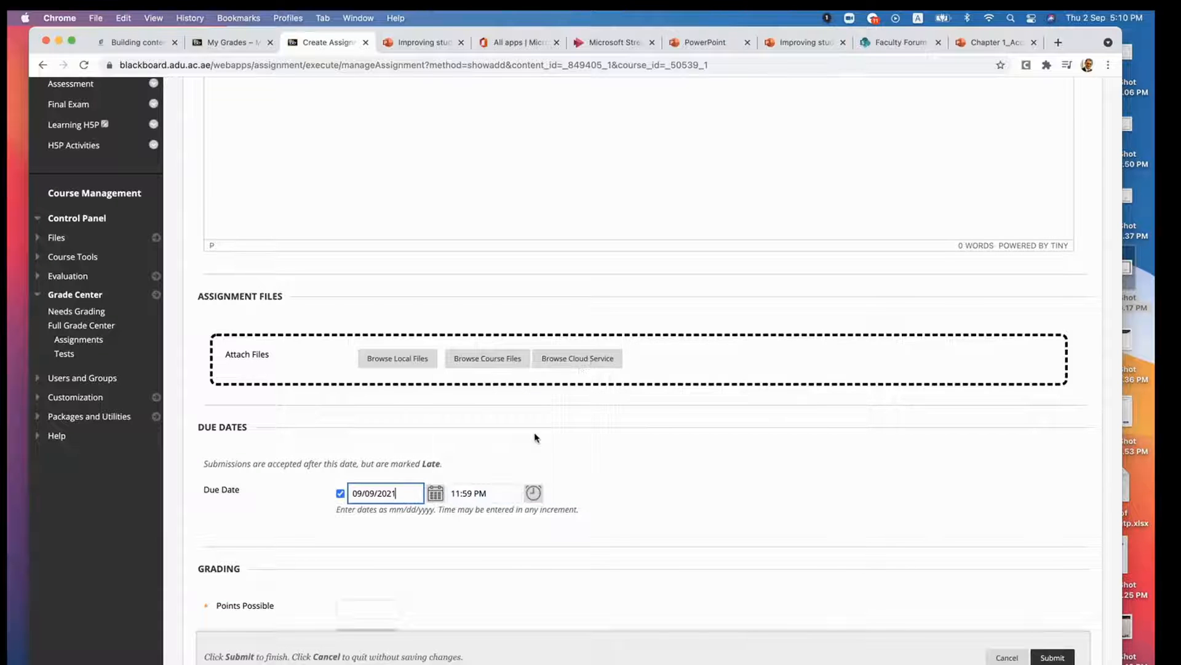
{"action": "left_click", "coordinate": [435, 492]}
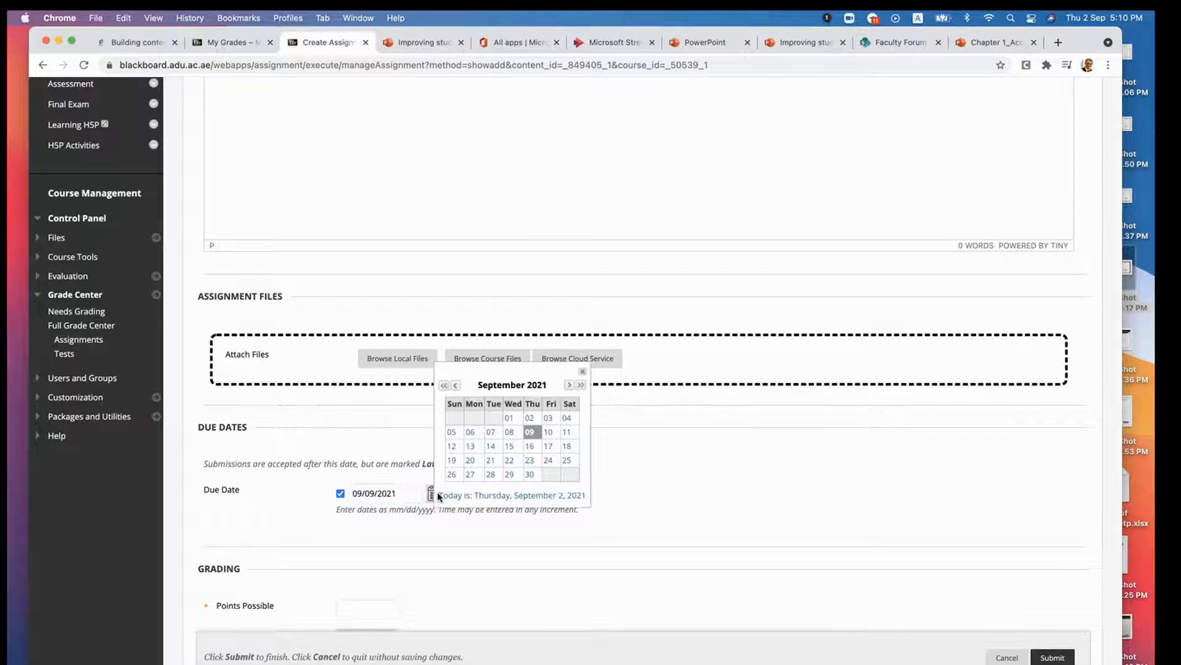
{"action": "left_click", "coordinate": [491, 448]}
- Set the assignment's possible points to 10 in the grading section
{"action": "scroll", "coordinate": [626, 486], "scroll_direction": "down", "scroll_amount": 2}
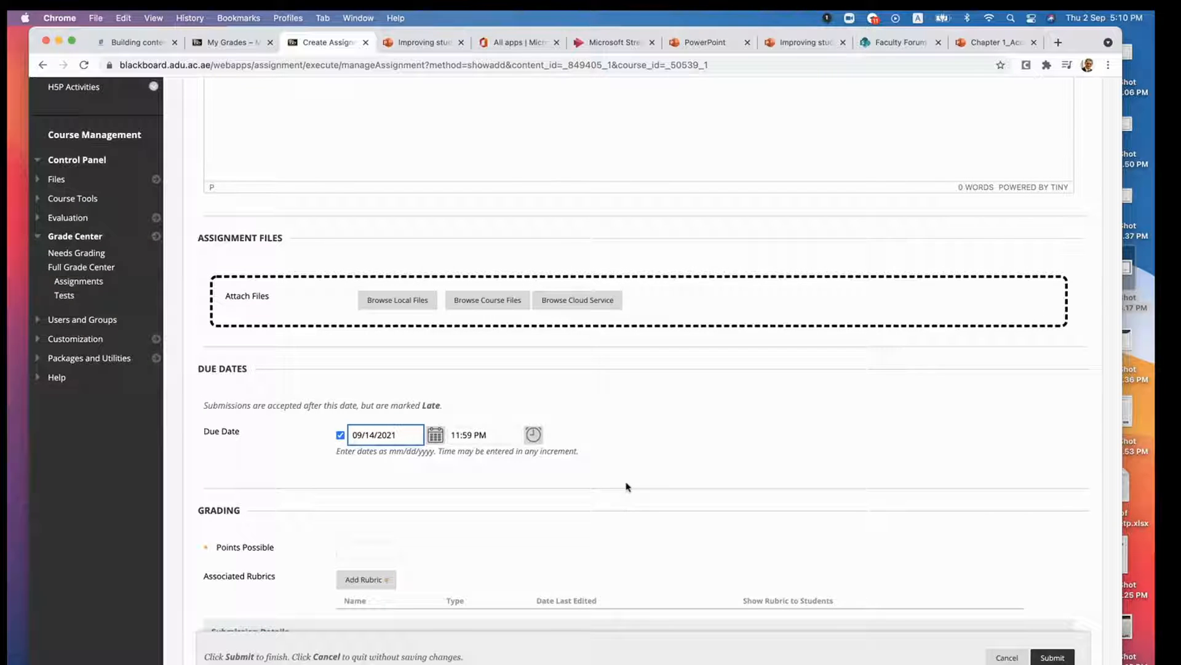
{"action": "scroll", "coordinate": [625, 486], "scroll_direction": "down", "scroll_amount": 1}
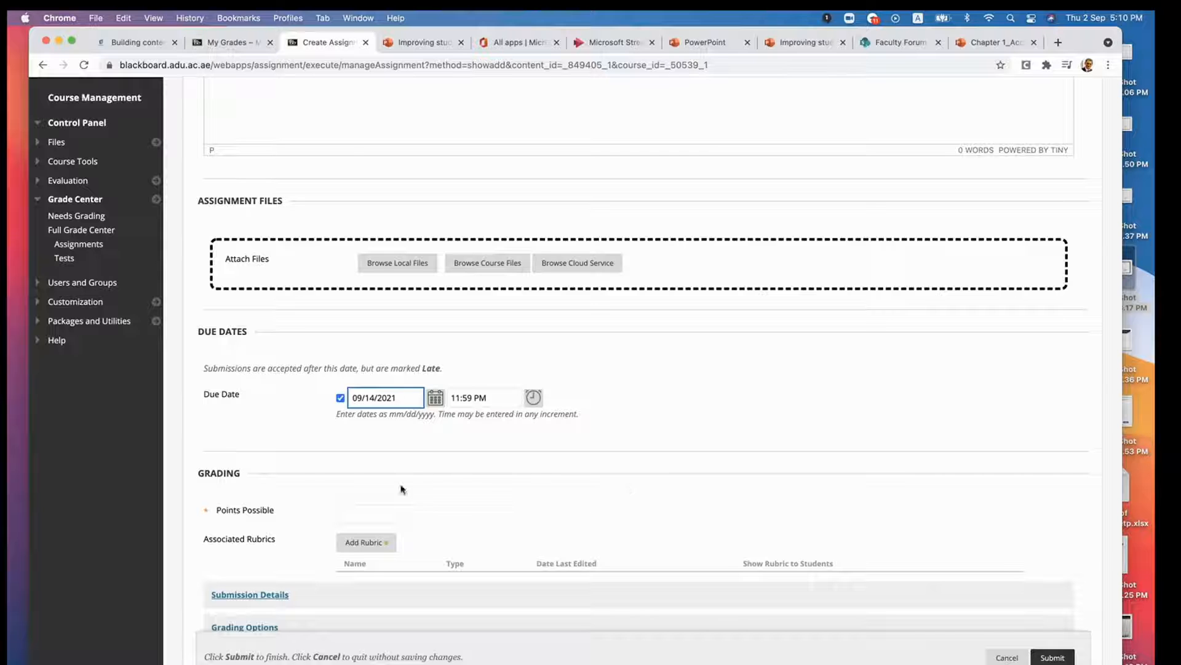
{"action": "left_click", "coordinate": [378, 516]}
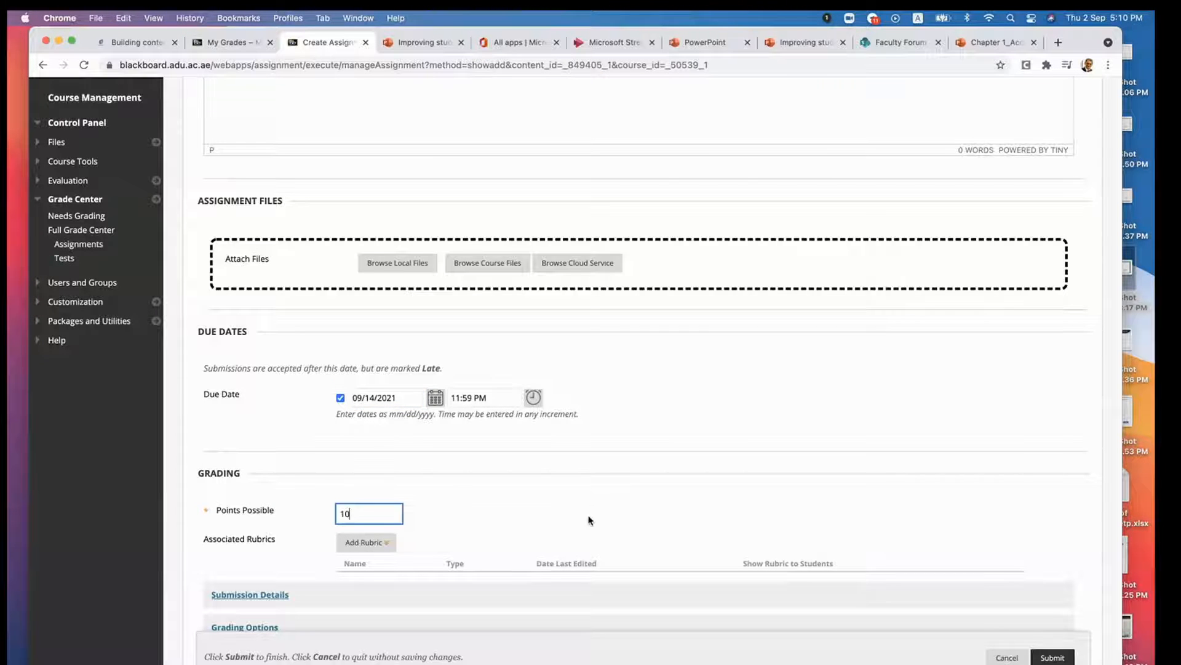
- Examine the options for adding a rubric and the submission details, including the assignment type and the choices for number of attempts
{"action": "scroll", "coordinate": [586, 520], "scroll_direction": "down", "scroll_amount": 6}
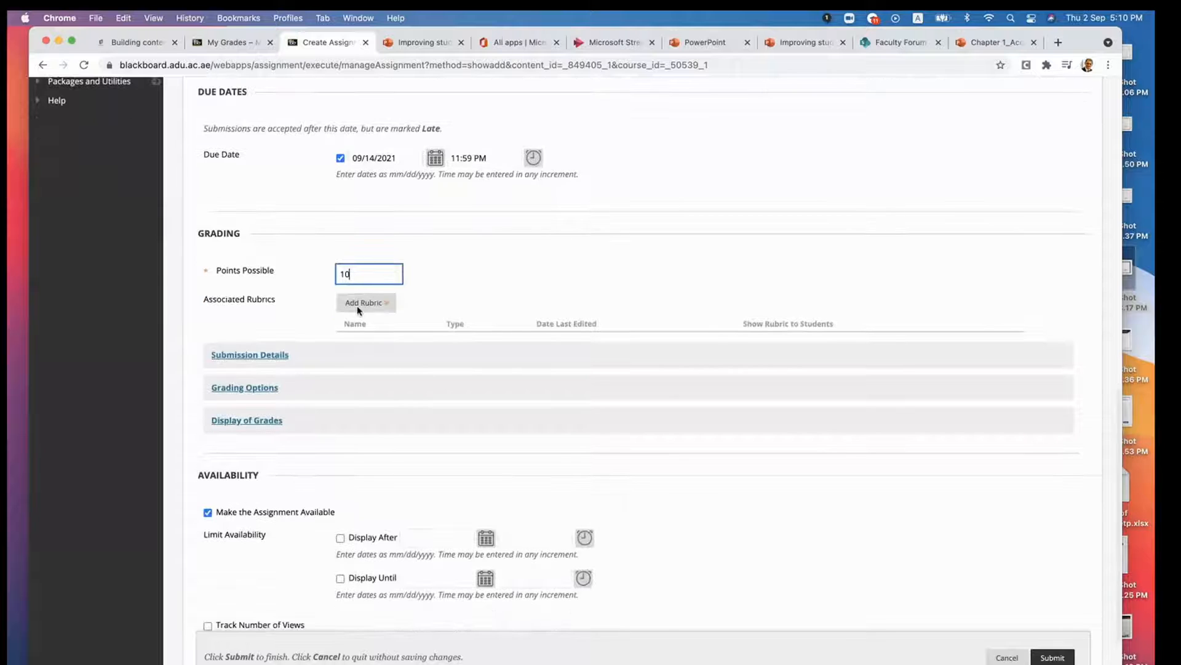
{"action": "left_click", "coordinate": [388, 304]}
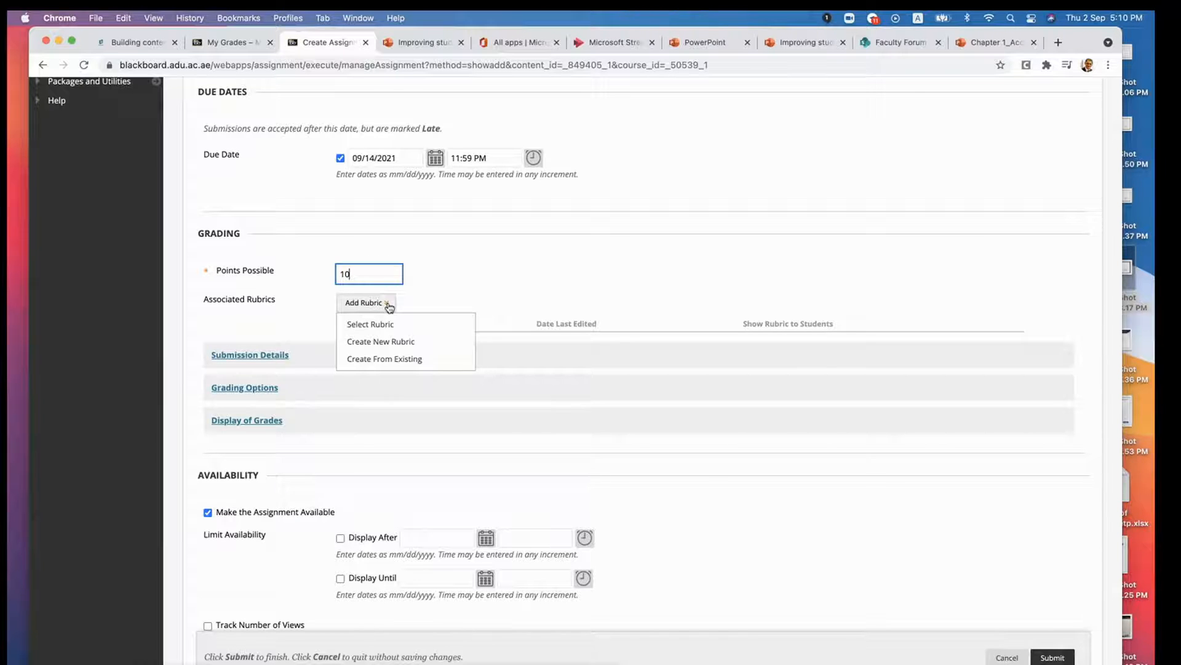
{"action": "mouse_move", "coordinate": [389, 308]}
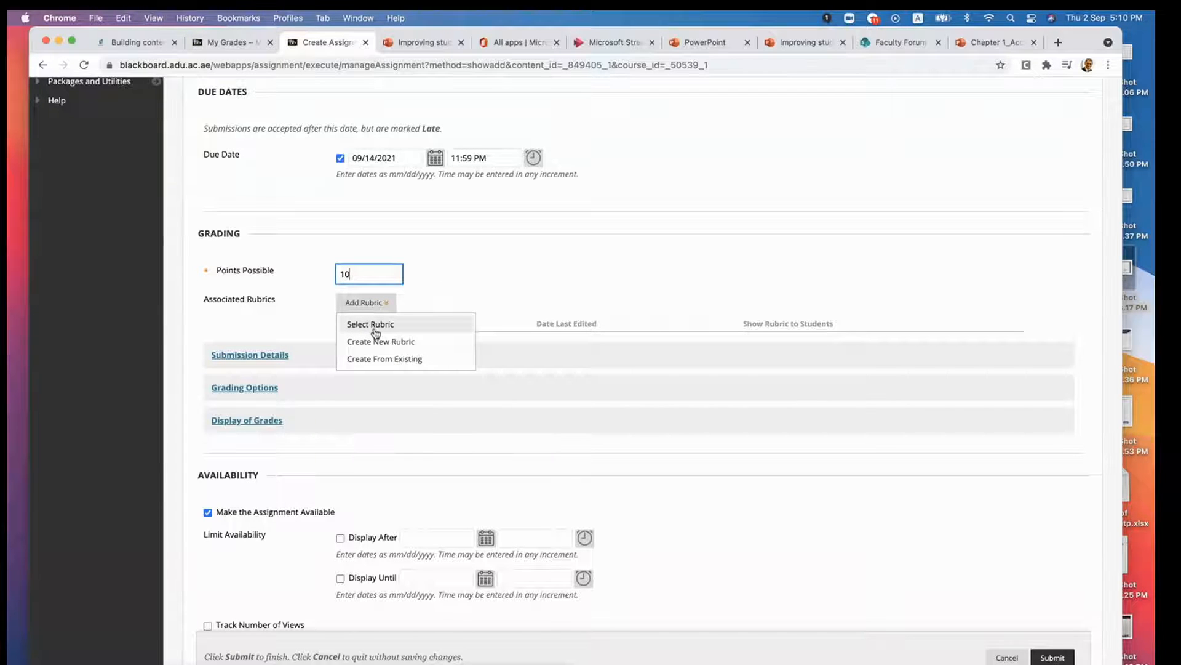
{"action": "left_click", "coordinate": [478, 286]}
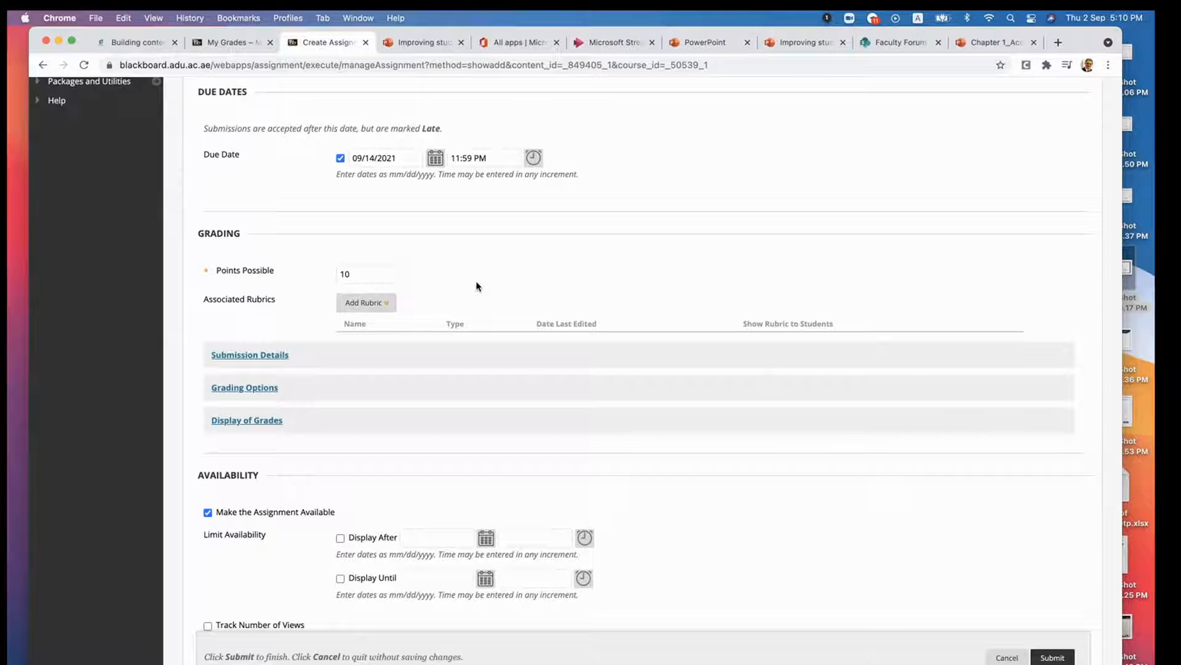
{"action": "scroll", "coordinate": [477, 286], "scroll_direction": "down", "scroll_amount": 2}
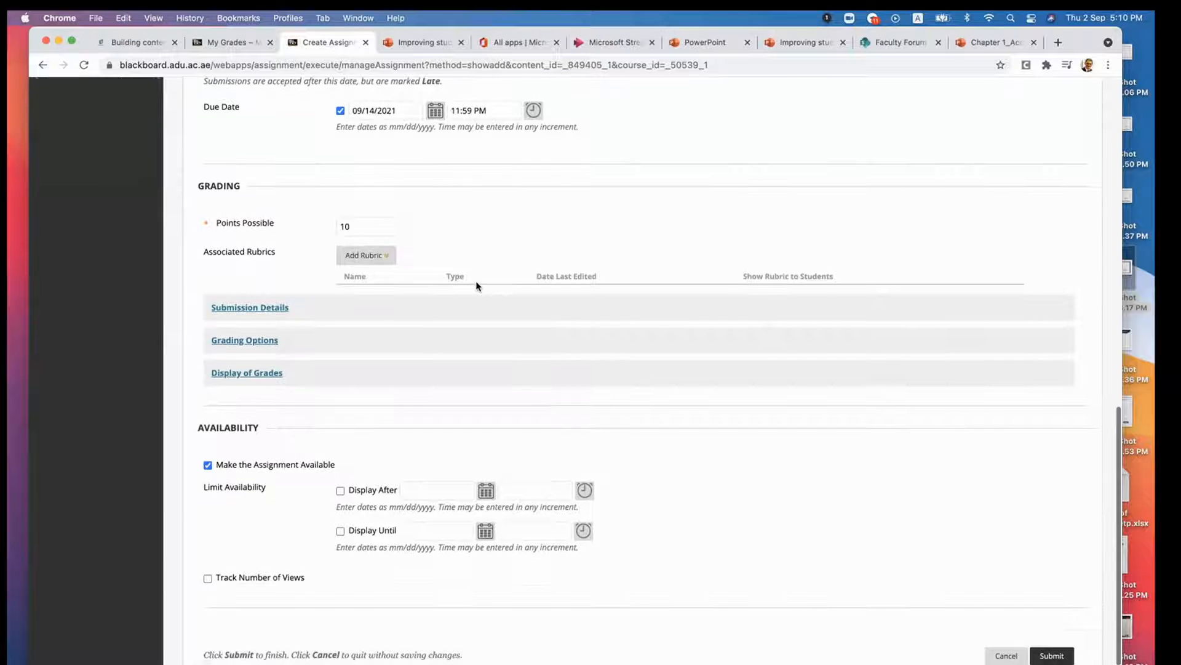
{"action": "left_click", "coordinate": [256, 311]}
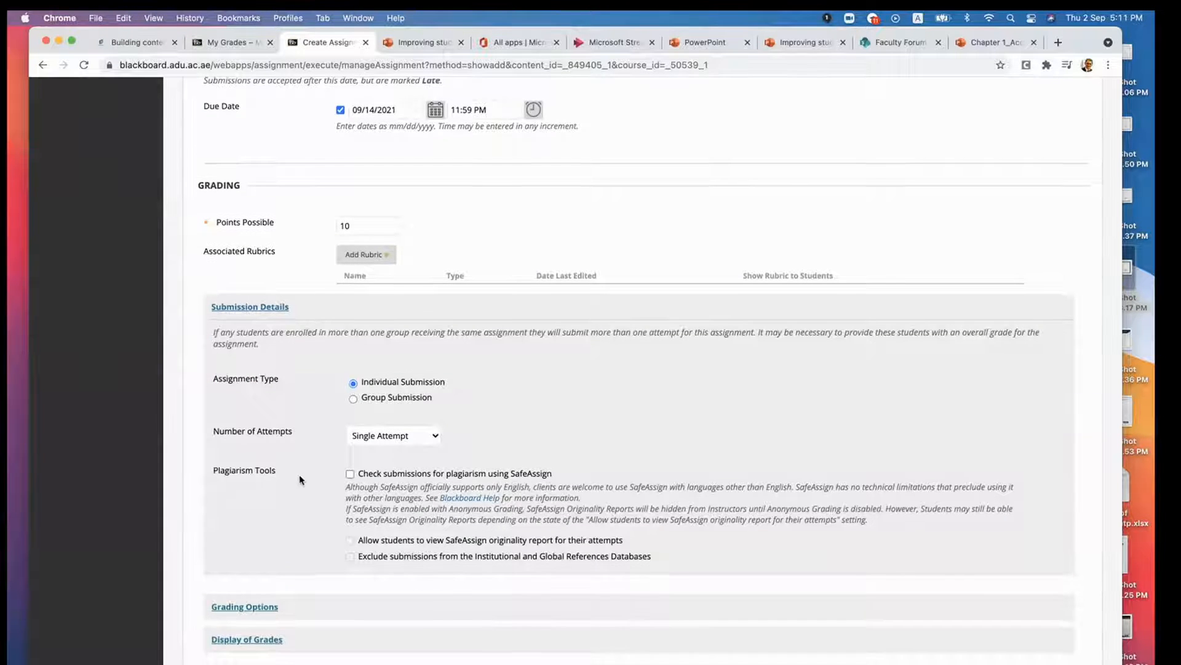
{"action": "scroll", "coordinate": [300, 480], "scroll_direction": "down", "scroll_amount": 1}
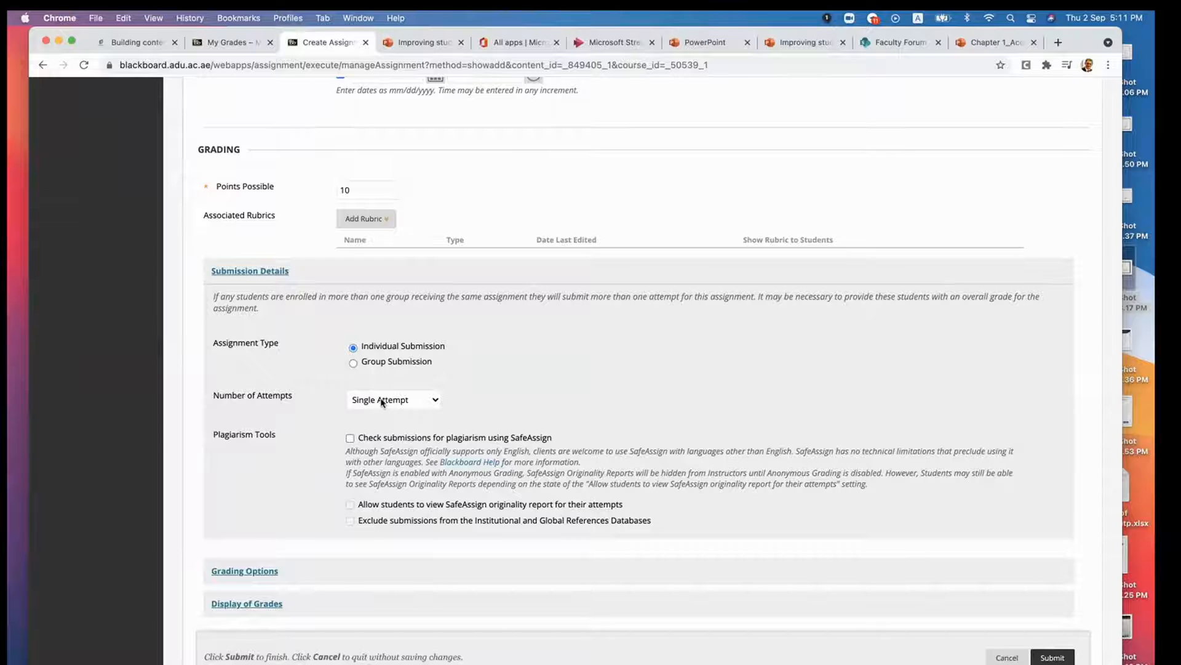
{"action": "left_click", "coordinate": [383, 401]}
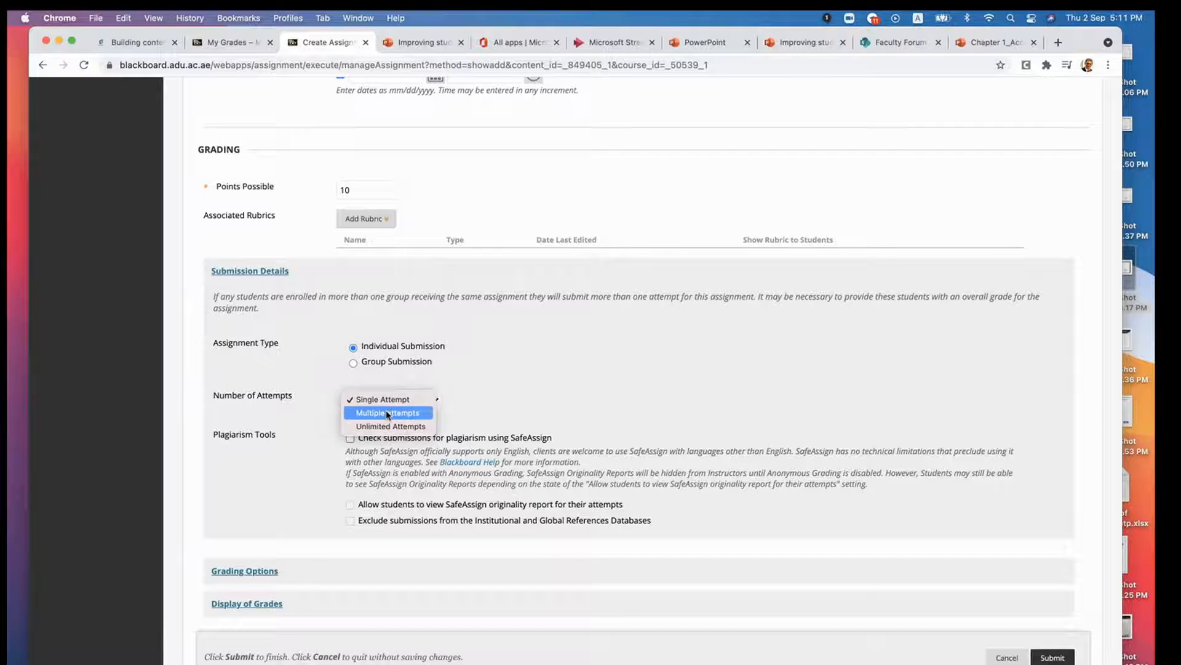
{"action": "left_click", "coordinate": [396, 401]}
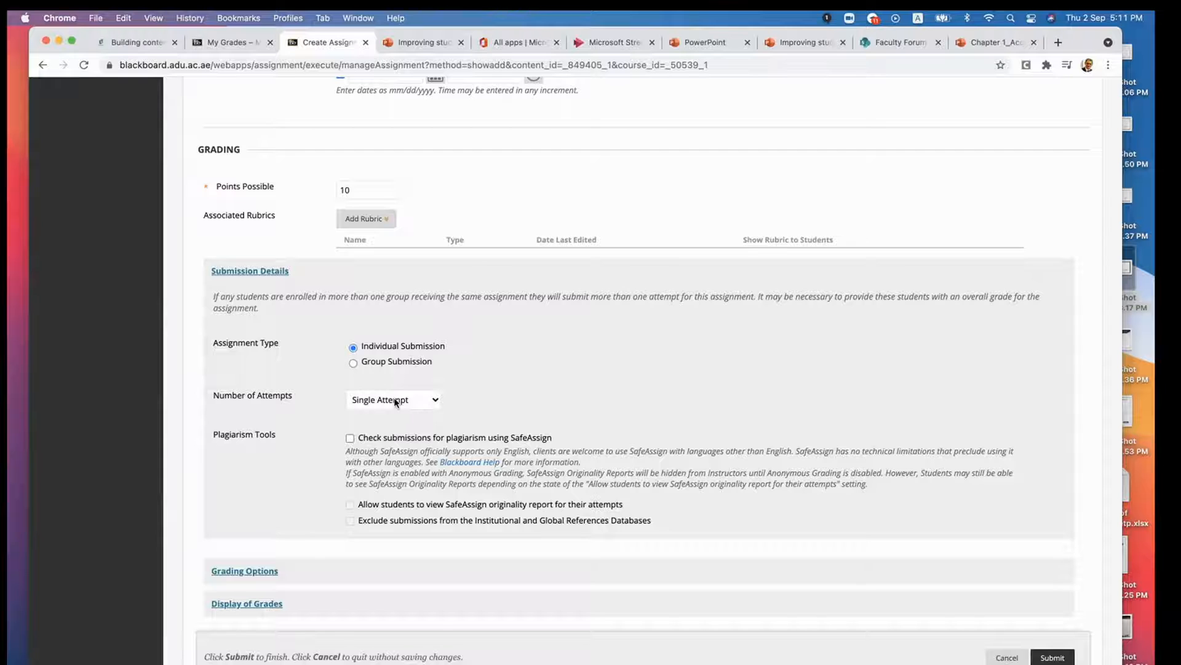
{"action": "left_click", "coordinate": [396, 402]}
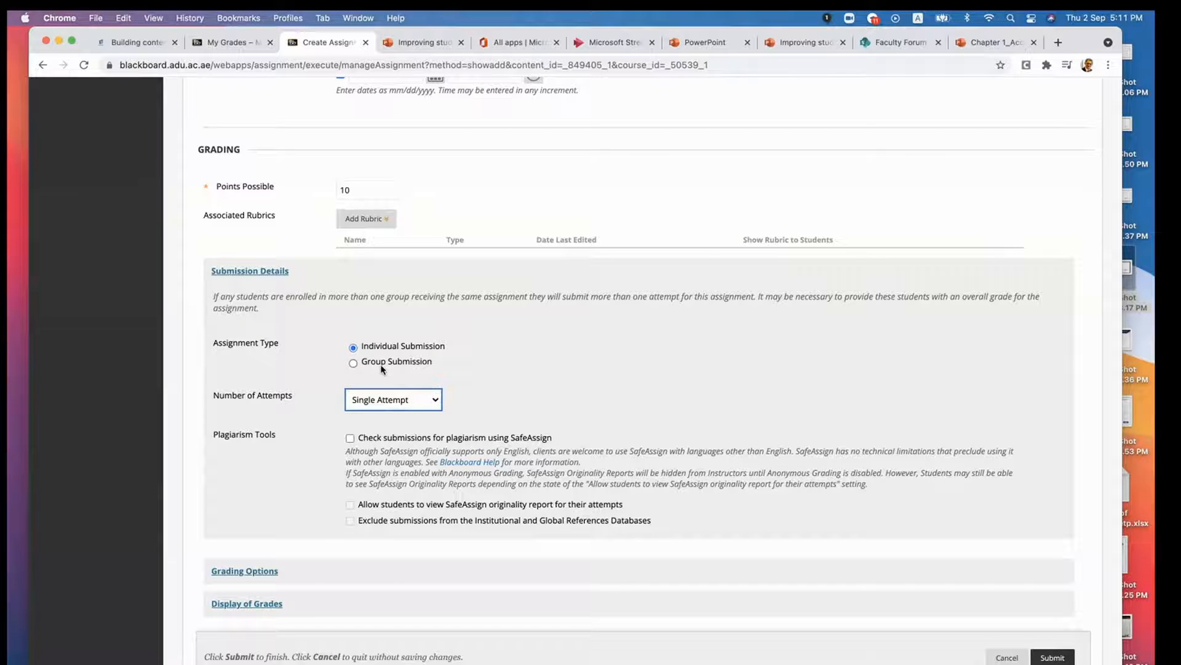
{"action": "scroll", "coordinate": [494, 371], "scroll_direction": "down", "scroll_amount": 3}
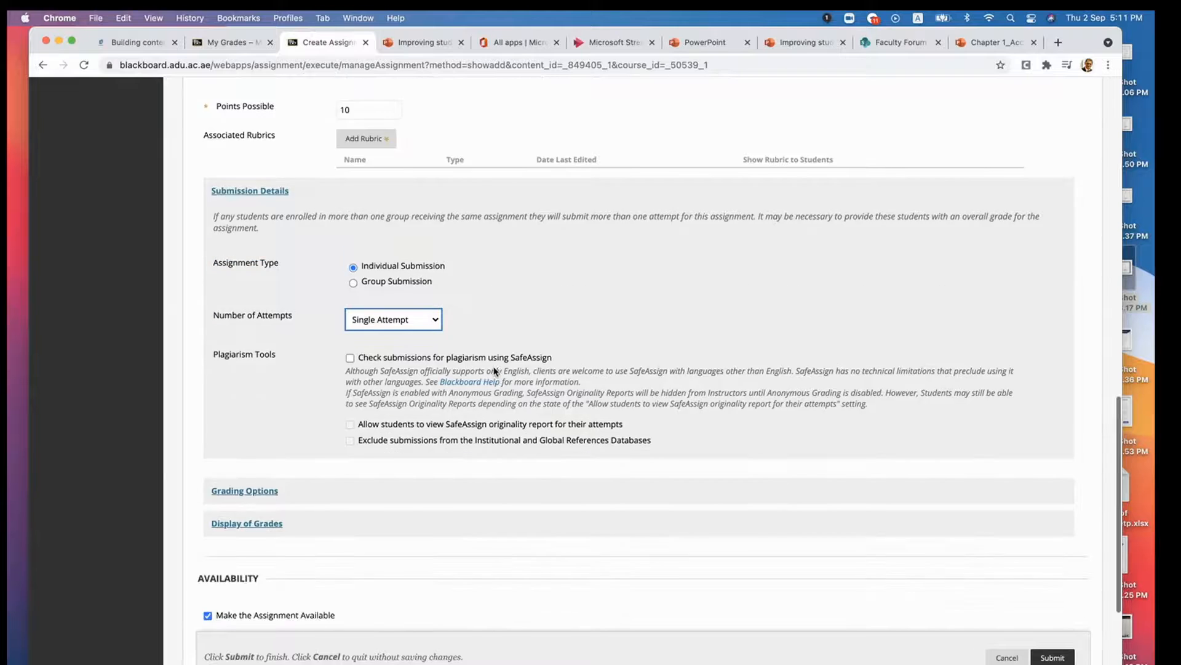
- Limit the assignment's availability to display after 09/02/2021 05:11 PM and until 09/14/2021 11:59 PM
{"action": "scroll", "coordinate": [495, 371], "scroll_direction": "down", "scroll_amount": 3}
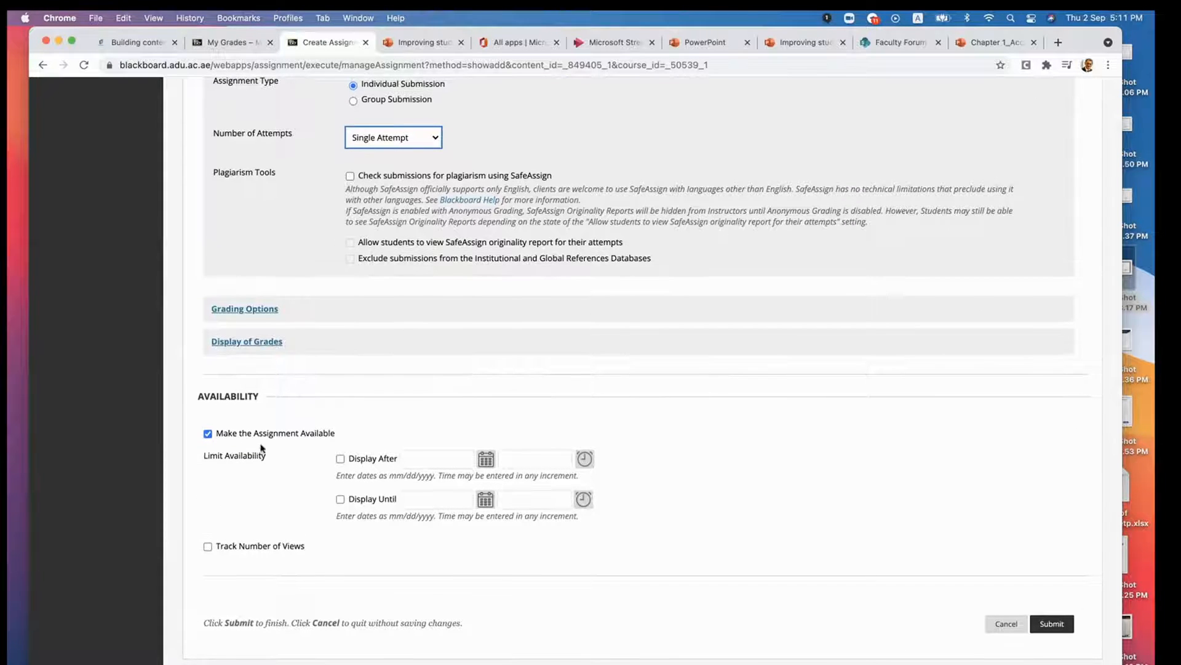
{"action": "left_click", "coordinate": [338, 459]}
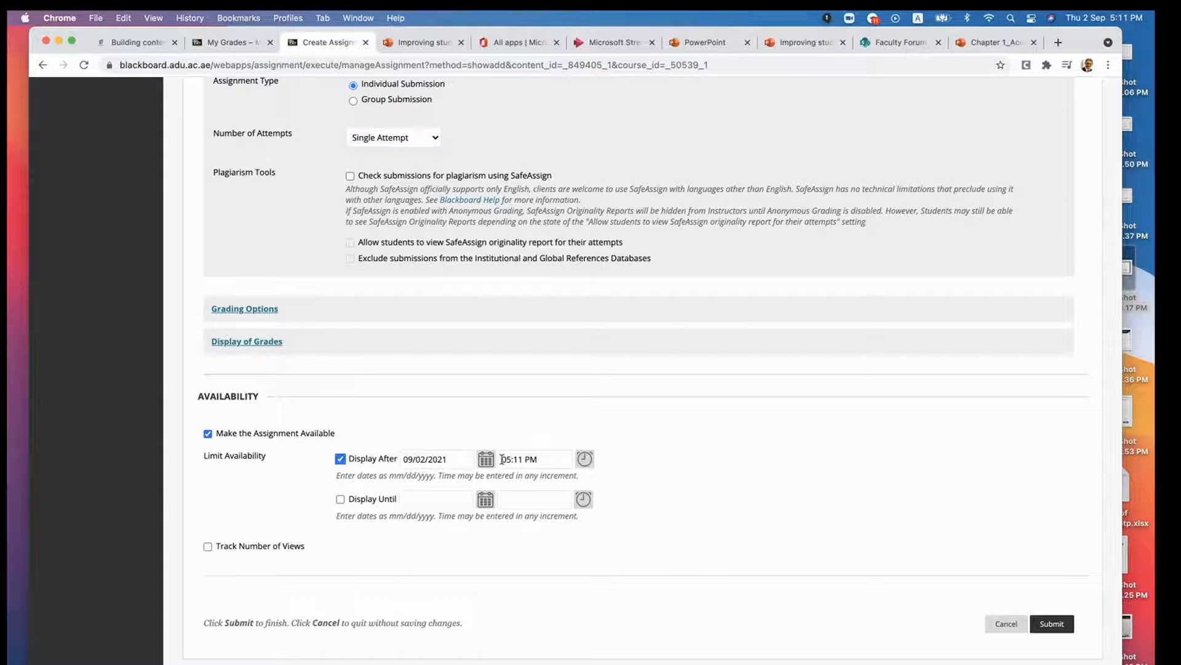
{"action": "left_click", "coordinate": [341, 499]}
{"action": "left_click", "coordinate": [420, 500]}
{"action": "left_click", "coordinate": [483, 500]}
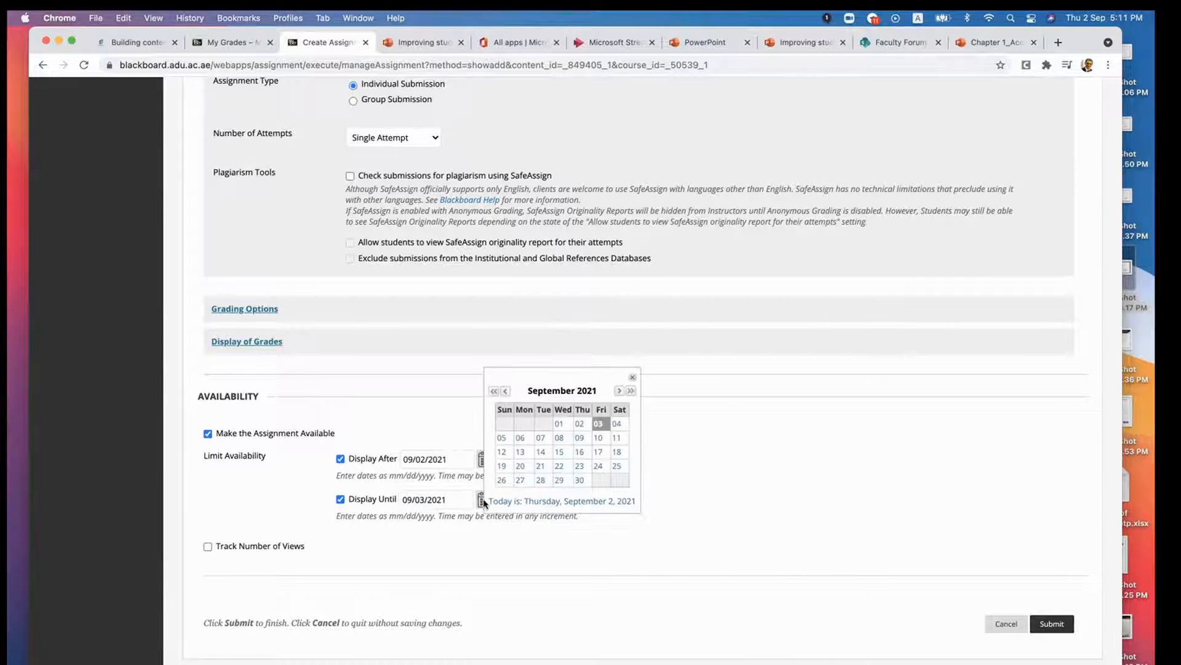
{"action": "left_click", "coordinate": [542, 452]}
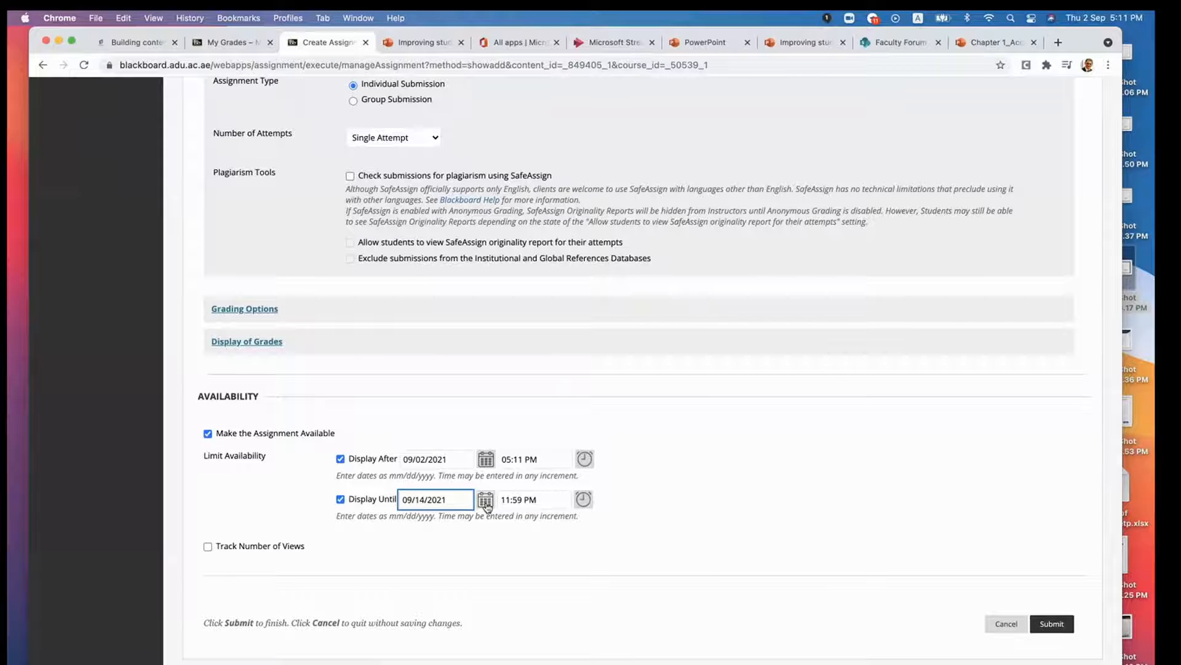
- Check the display-until date against the assignment's due date and submit the assignment
{"action": "scroll", "coordinate": [652, 466], "scroll_direction": "up", "scroll_amount": 1}
{"action": "scroll", "coordinate": [651, 466], "scroll_direction": "up", "scroll_amount": 10}
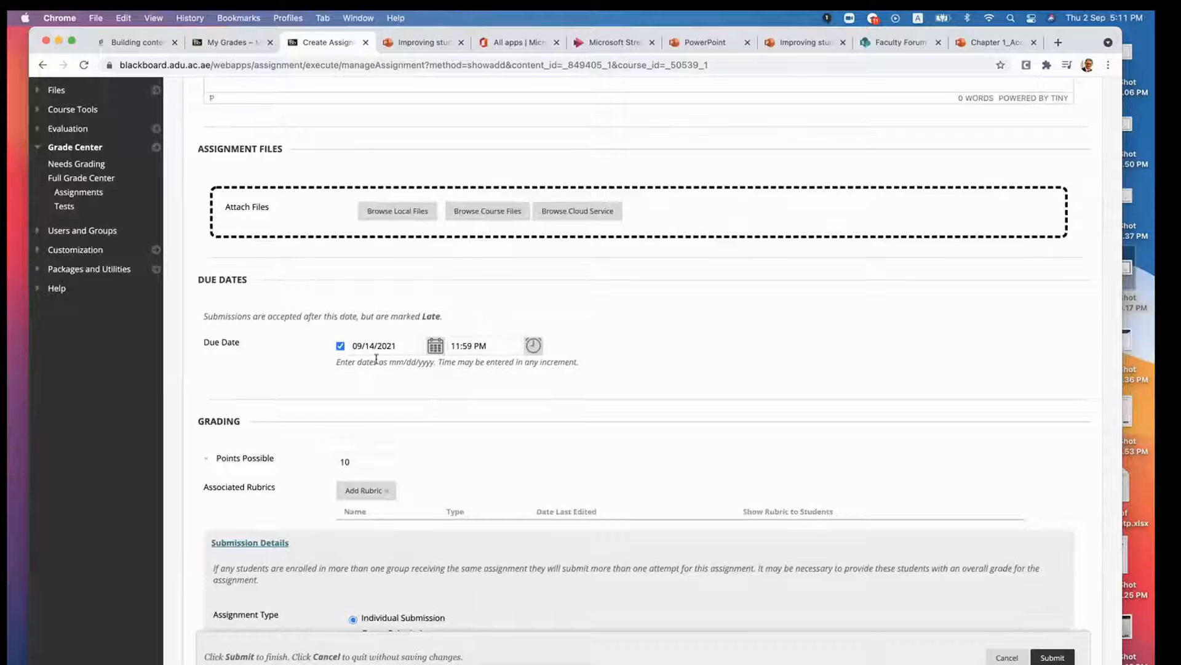
{"action": "scroll", "coordinate": [399, 376], "scroll_direction": "down", "scroll_amount": 1}
{"action": "scroll", "coordinate": [399, 376], "scroll_direction": "down", "scroll_amount": 10}
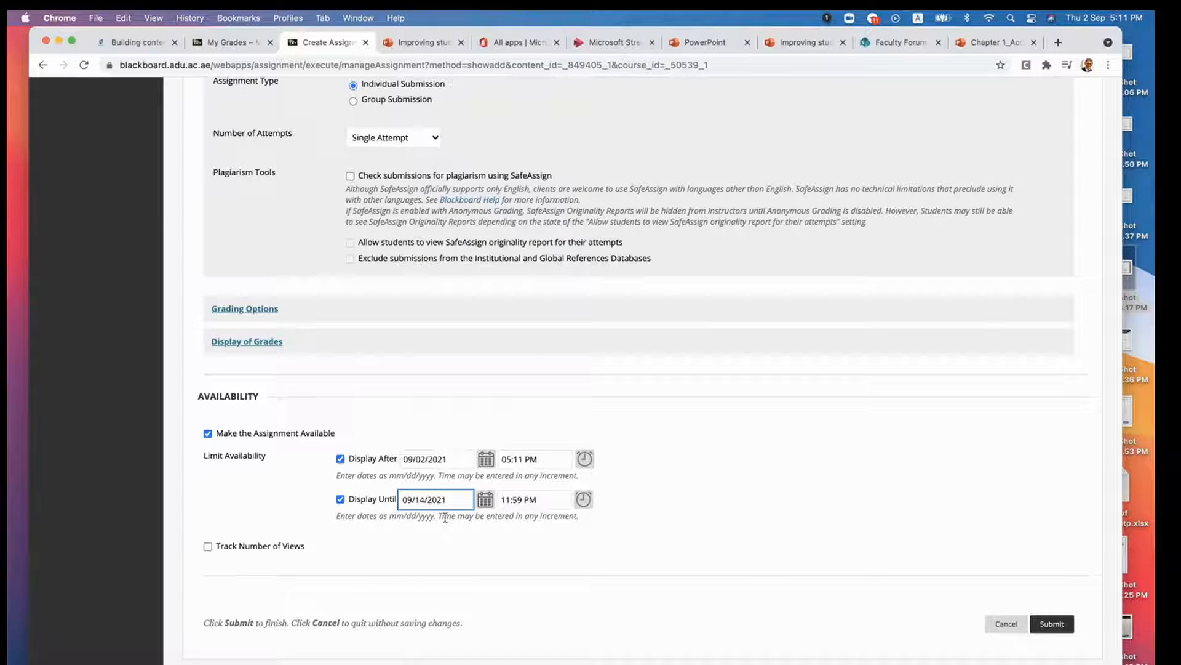
{"action": "left_click", "coordinate": [486, 502]}
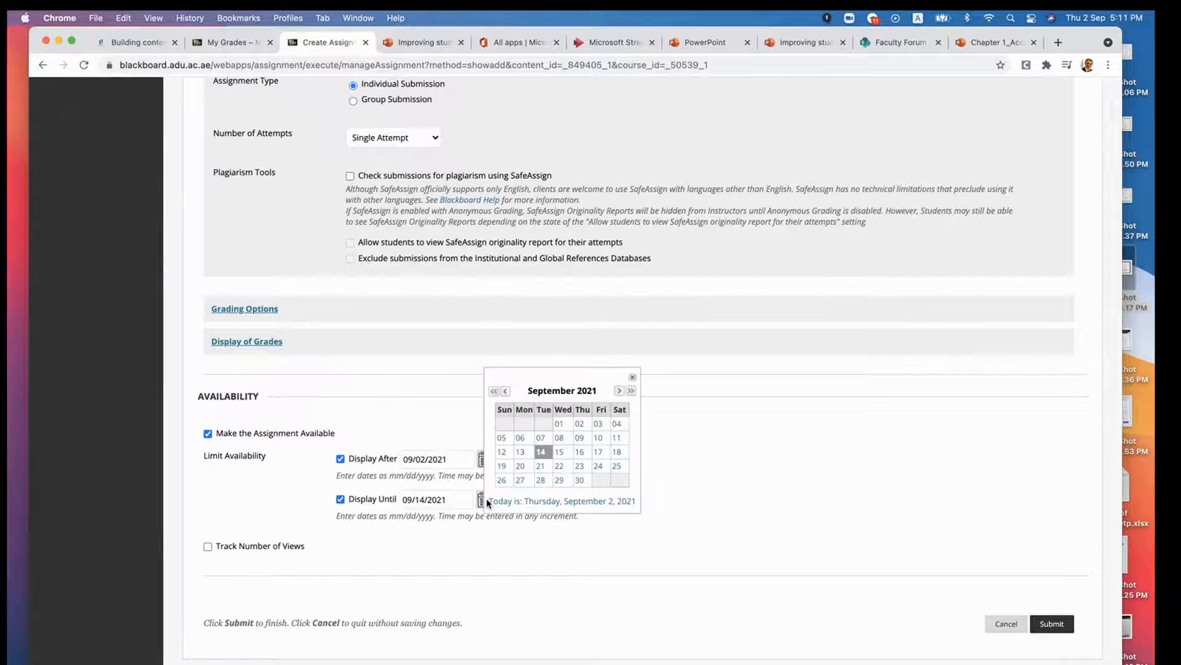
{"action": "left_click", "coordinate": [669, 533]}
{"action": "scroll", "coordinate": [670, 533], "scroll_direction": "down", "scroll_amount": 1}
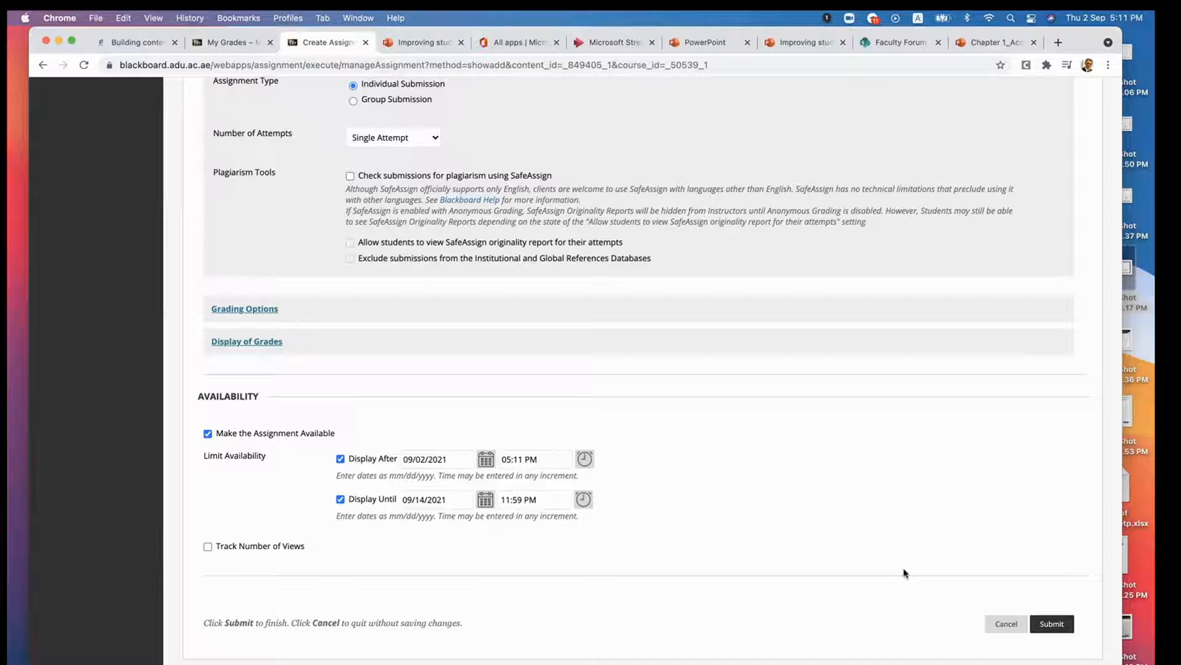
{"action": "left_click_drag", "start_coordinate": [1030, 586], "coordinate": [1020, 402]}
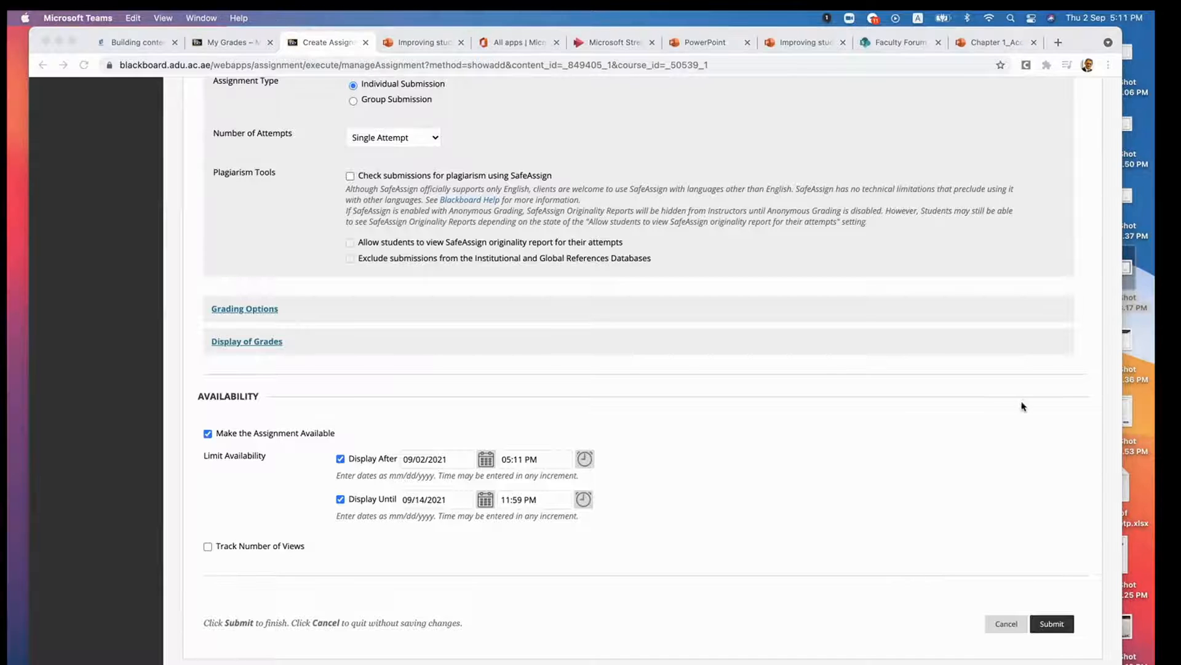
{"action": "left_click", "coordinate": [1051, 623]}
{"action": "left_click", "coordinate": [1051, 623]}
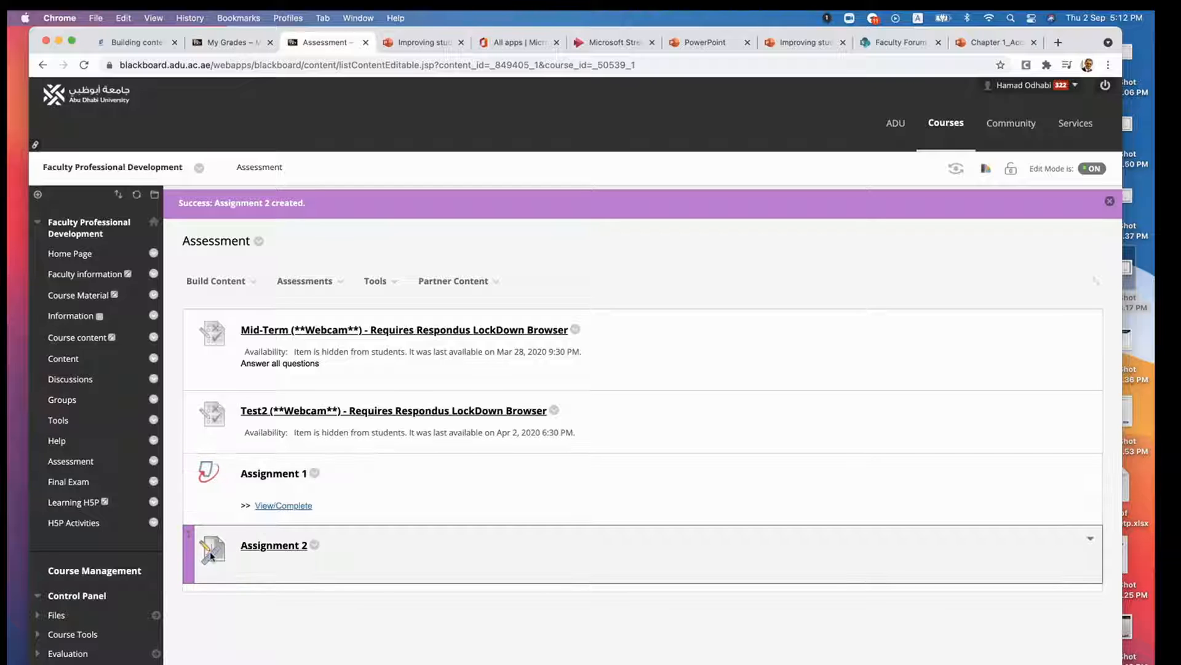
- Switch edit mode off, preview Assignment 2 as a student would see it, cancel the preview and switch edit mode back on
{"action": "left_click", "coordinate": [1090, 173]}
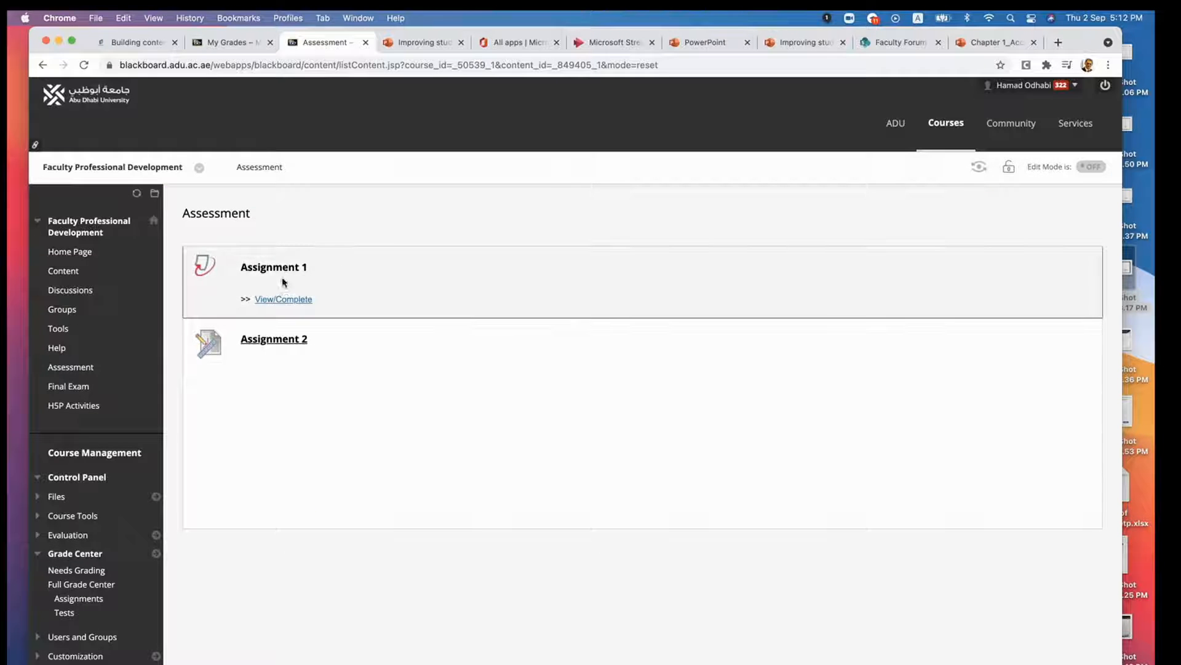
{"action": "left_click", "coordinate": [269, 340]}
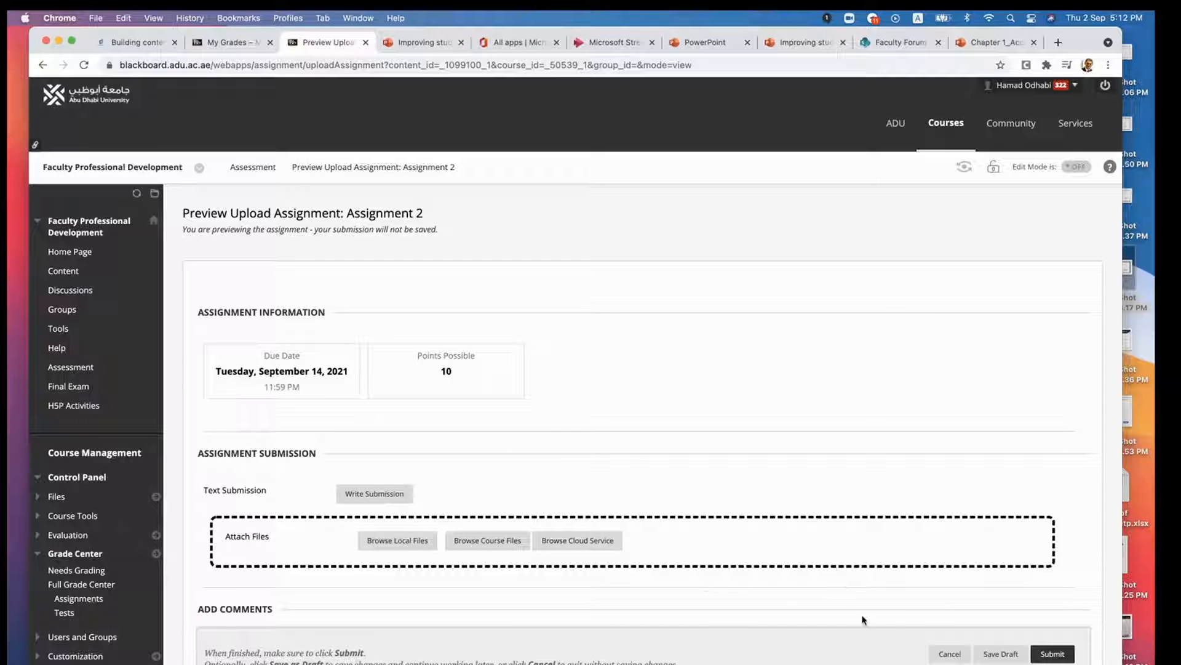
{"action": "left_click", "coordinate": [951, 654]}
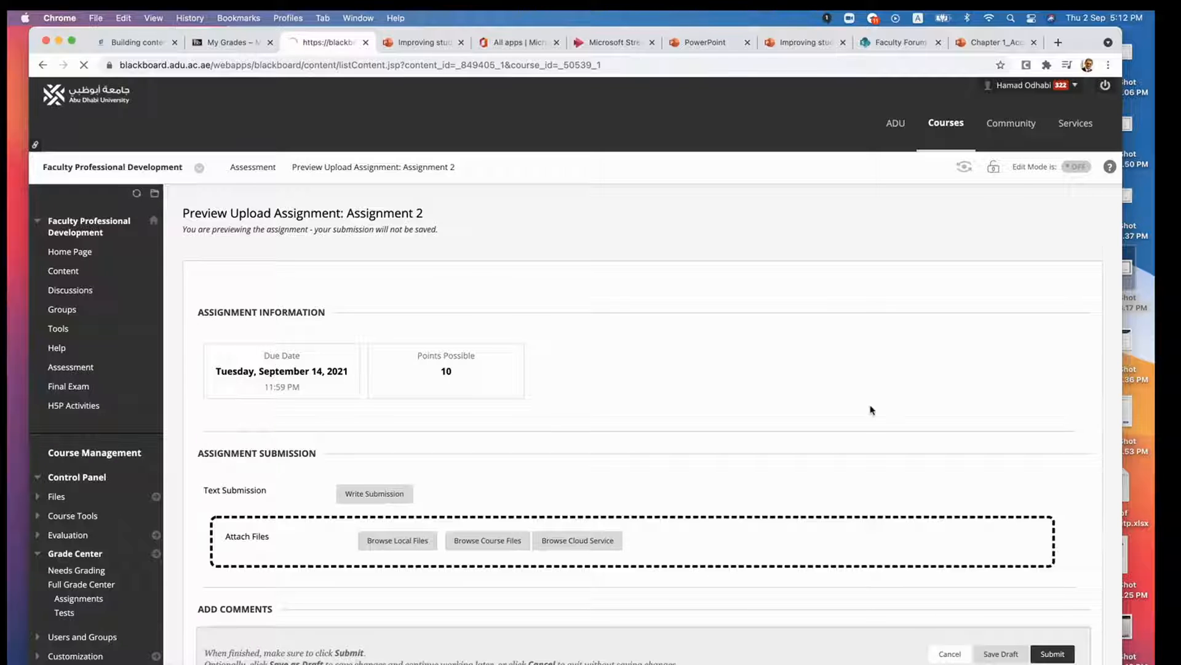
{"action": "left_click", "coordinate": [1089, 167]}
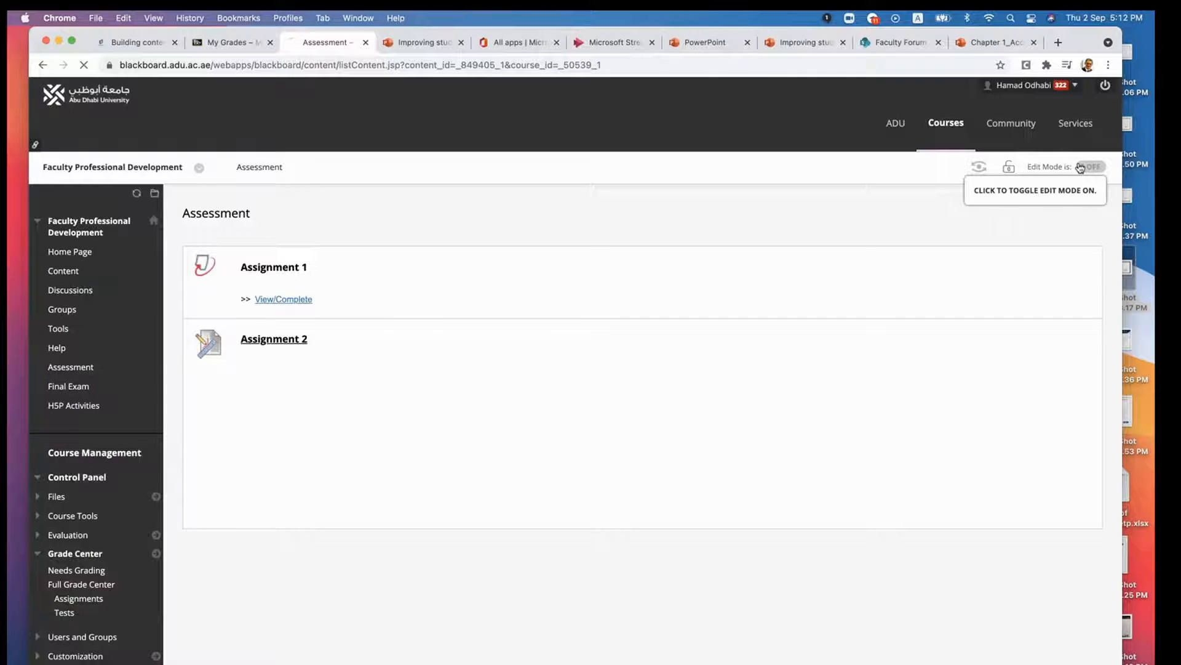
- Create another regular assignment in the Assessment area and name it "Assignment 3"
{"action": "left_click", "coordinate": [320, 257]}
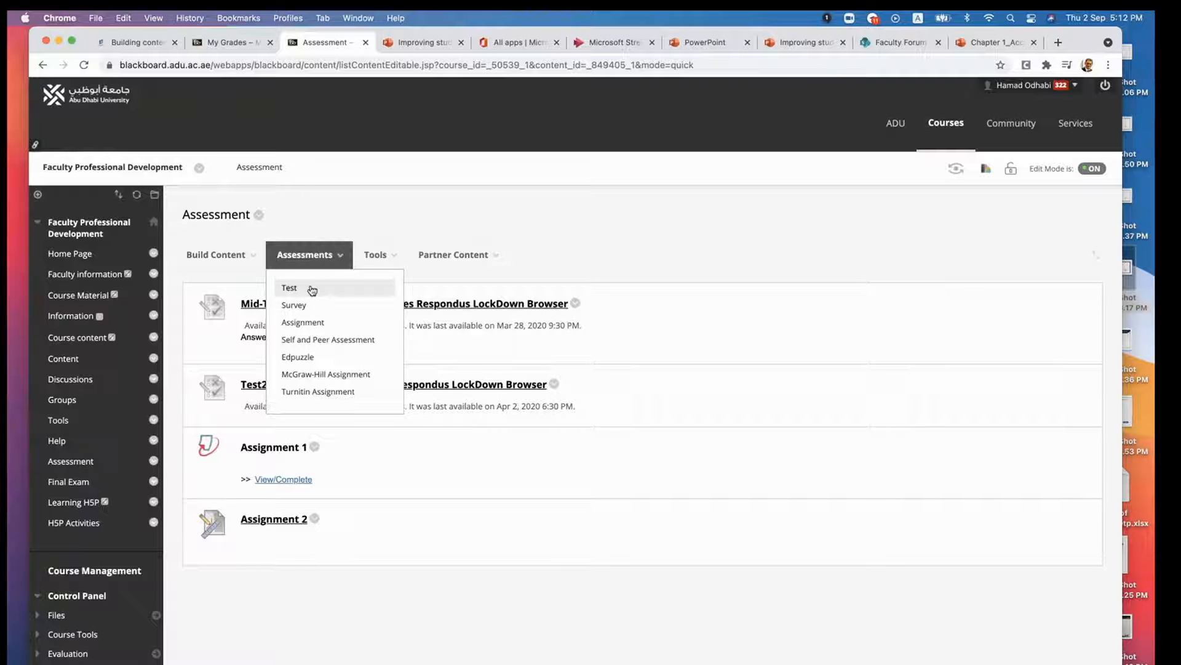
{"action": "left_click", "coordinate": [311, 321]}
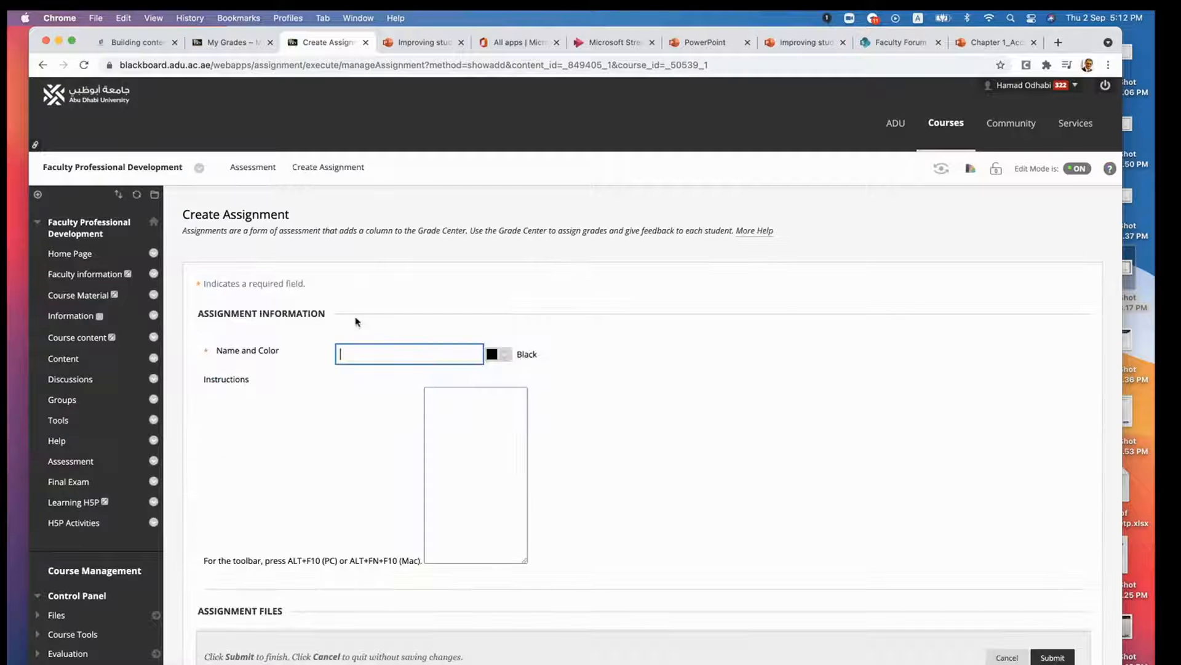
{"action": "left_click", "coordinate": [389, 355]}
{"action": "type", "text": "A"}
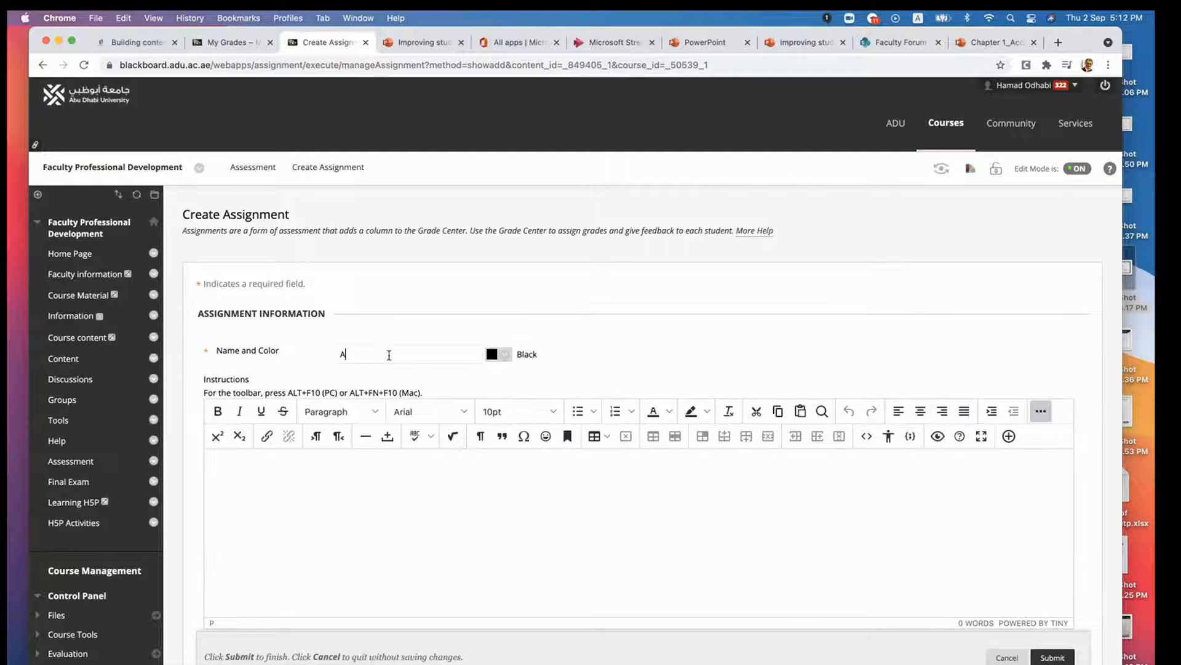
{"action": "type", "text": "ssignment"}
{"action": "type", "text": " 1"}
- Set the new assignment's possible points to 10 and its due date to 09/29/2021
{"action": "scroll", "coordinate": [385, 496], "scroll_direction": "down", "scroll_amount": 10}
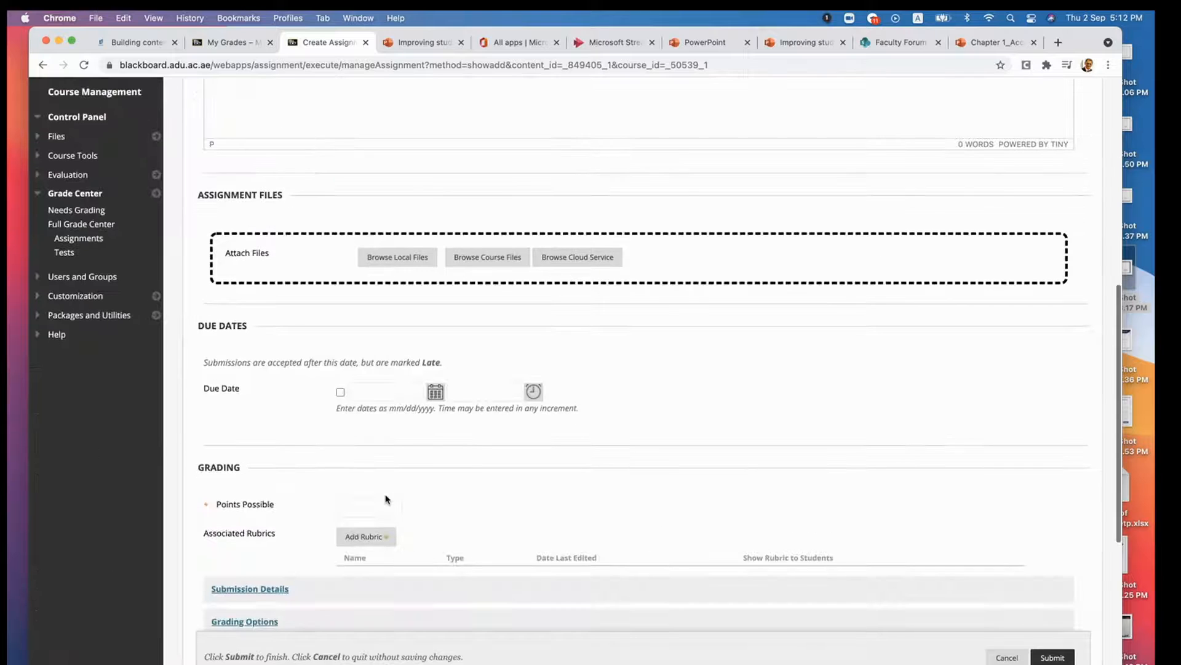
{"action": "scroll", "coordinate": [386, 499], "scroll_direction": "down", "scroll_amount": 2}
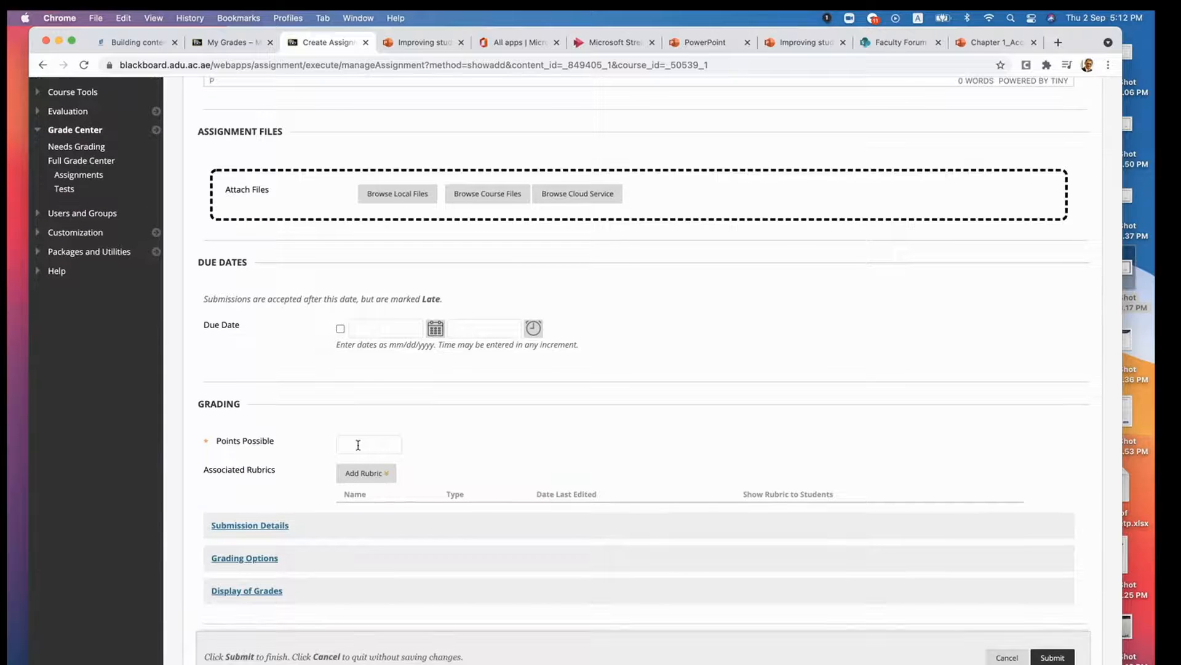
{"action": "type", "text": "10"}
{"action": "scroll", "coordinate": [429, 391], "scroll_direction": "up", "scroll_amount": 5}
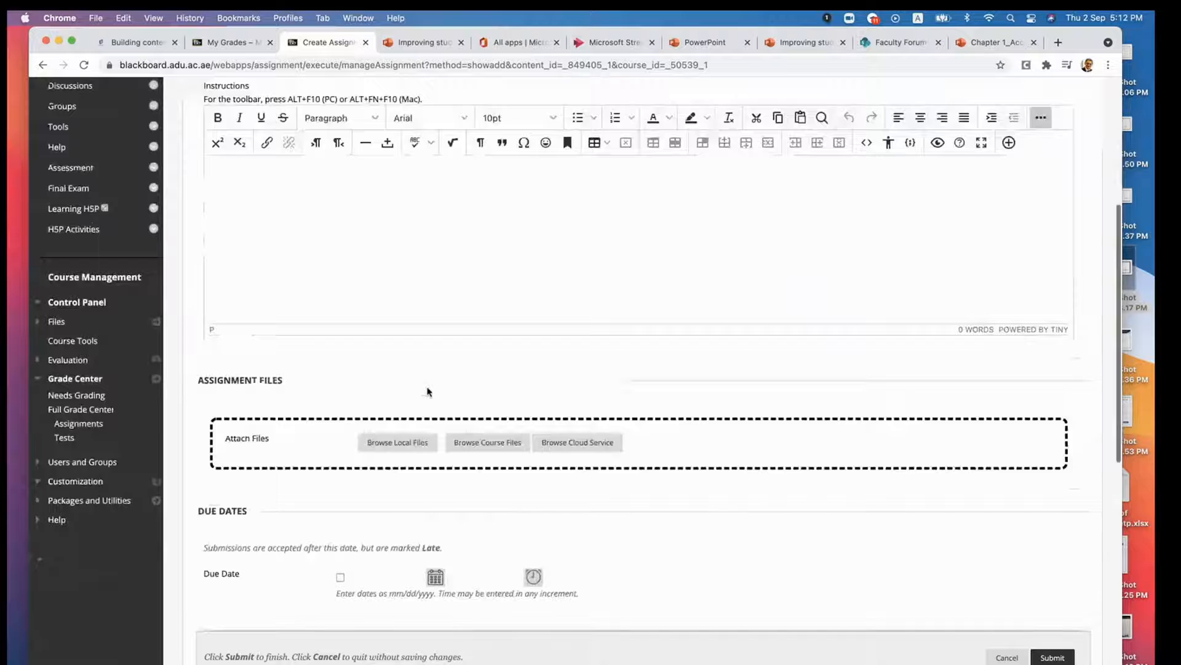
{"action": "scroll", "coordinate": [429, 390], "scroll_direction": "down", "scroll_amount": 3}
{"action": "left_click", "coordinate": [437, 386]}
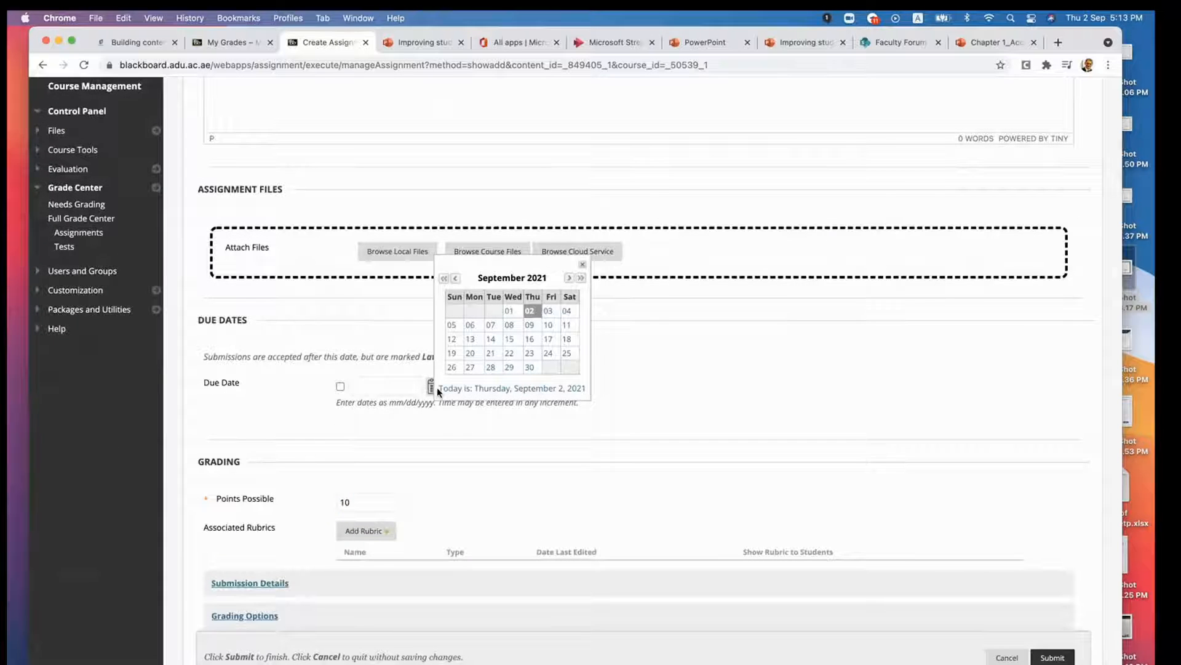
{"action": "left_click", "coordinate": [509, 367]}
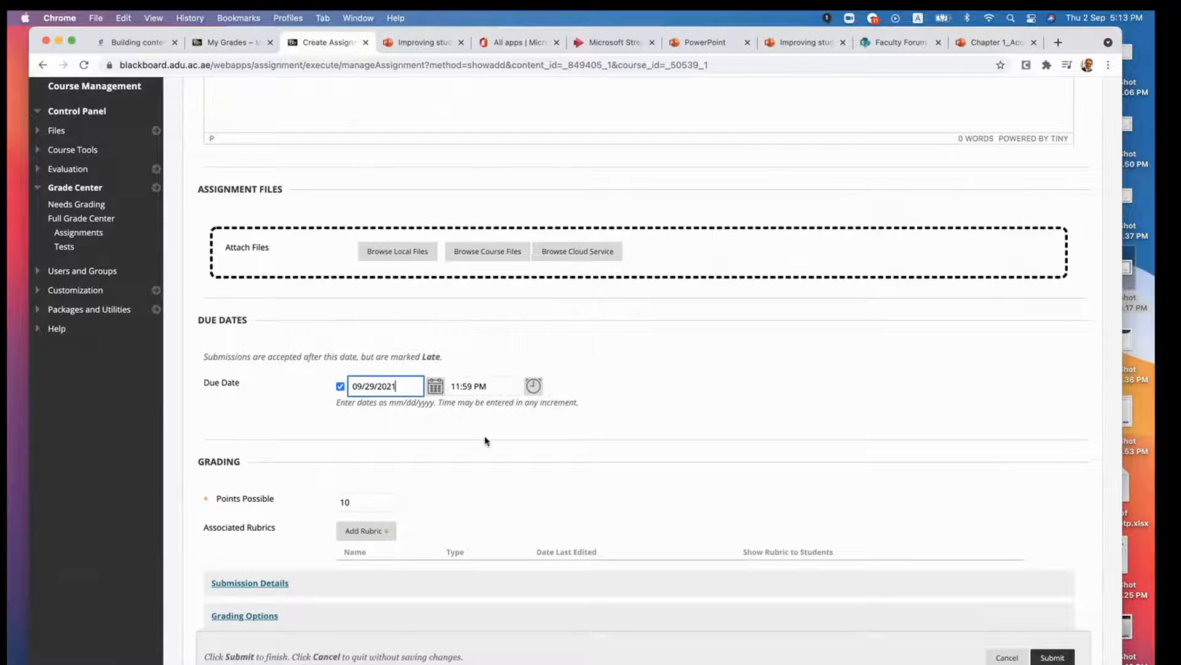
- Submit the new assignment without availability limits and look over the Assessment area's item list
{"action": "scroll", "coordinate": [475, 460], "scroll_direction": "down", "scroll_amount": 5}
{"action": "scroll", "coordinate": [475, 459], "scroll_direction": "down", "scroll_amount": 2}
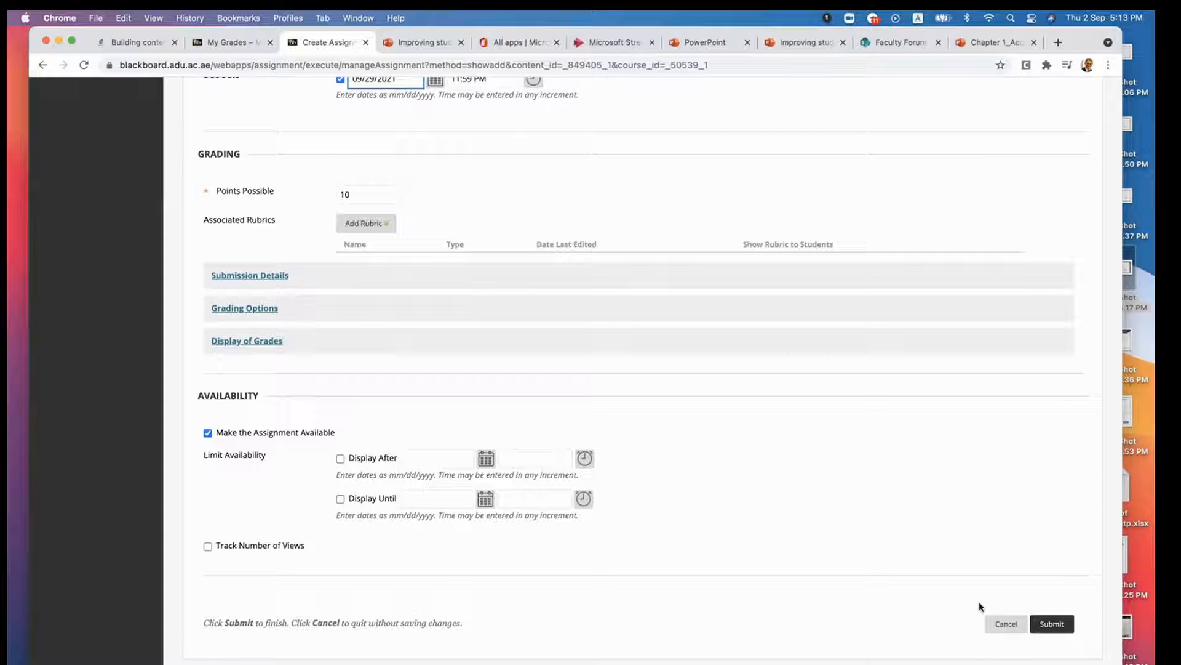
{"action": "left_click", "coordinate": [1046, 624]}
{"action": "scroll", "coordinate": [438, 510], "scroll_direction": "down", "scroll_amount": 4}
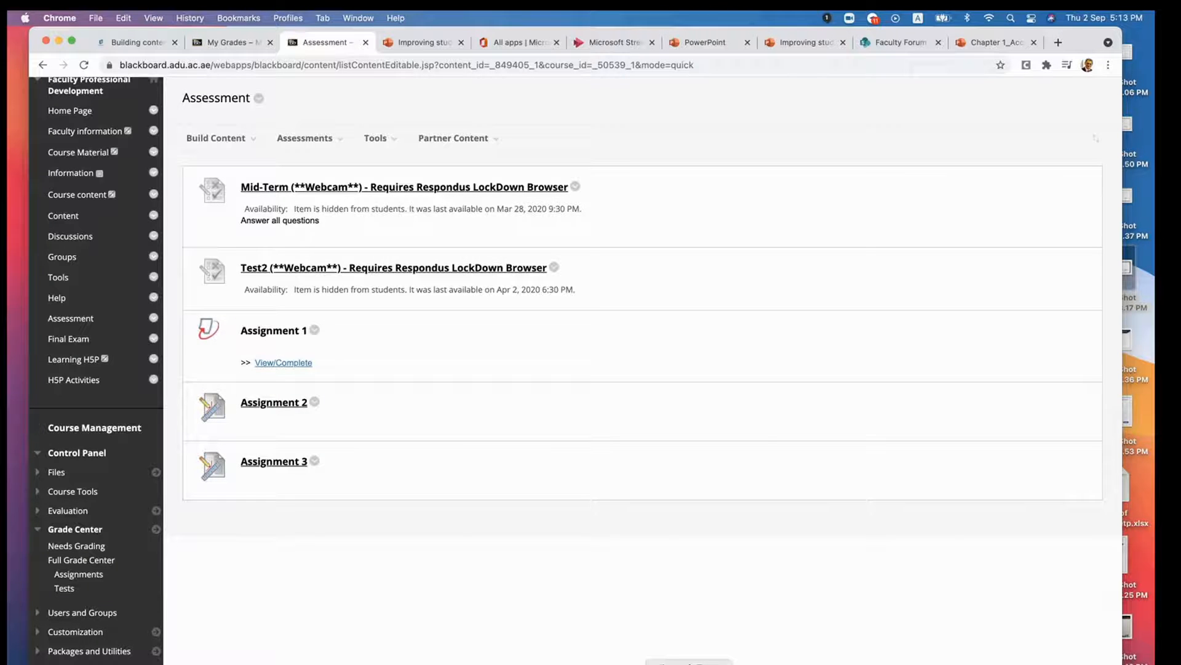
- Switch to Microsoft Teams to check the assessment weighting table in the Faculty Forum, and return to the Blackboard Assessment area
{"action": "left_click", "coordinate": [689, 663]}
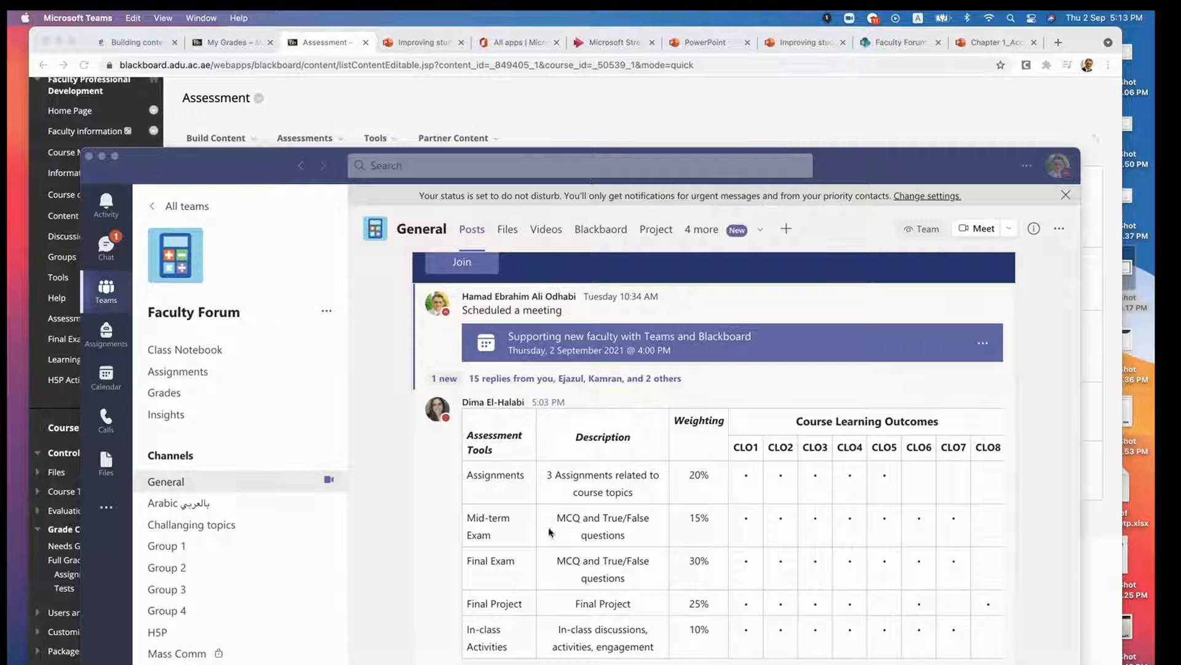
{"action": "left_click", "coordinate": [626, 525]}
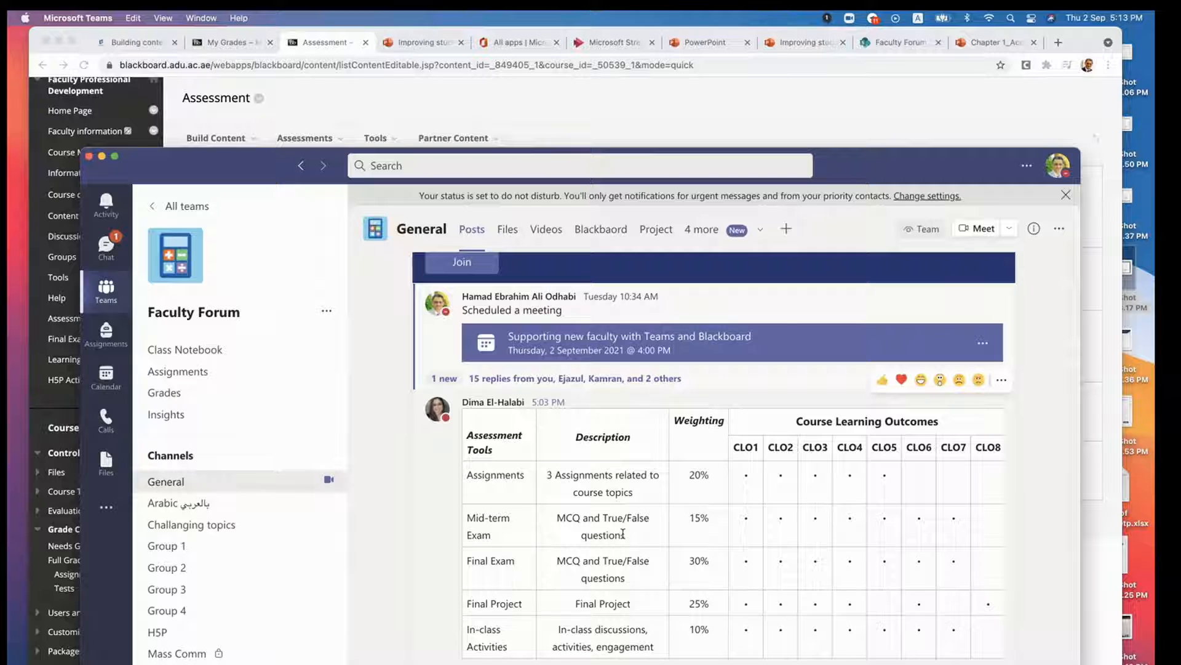
{"action": "left_click", "coordinate": [429, 145]}
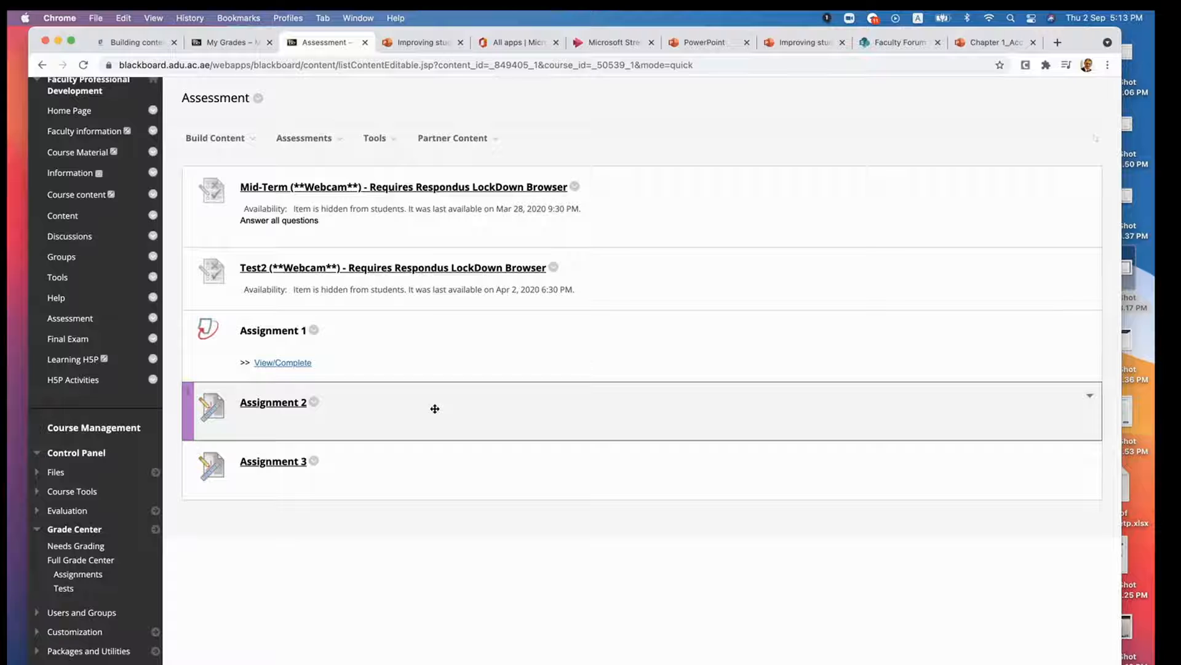
{"action": "scroll", "coordinate": [435, 408], "scroll_direction": "up", "scroll_amount": 1}
{"action": "scroll", "coordinate": [435, 409], "scroll_direction": "down", "scroll_amount": 1}
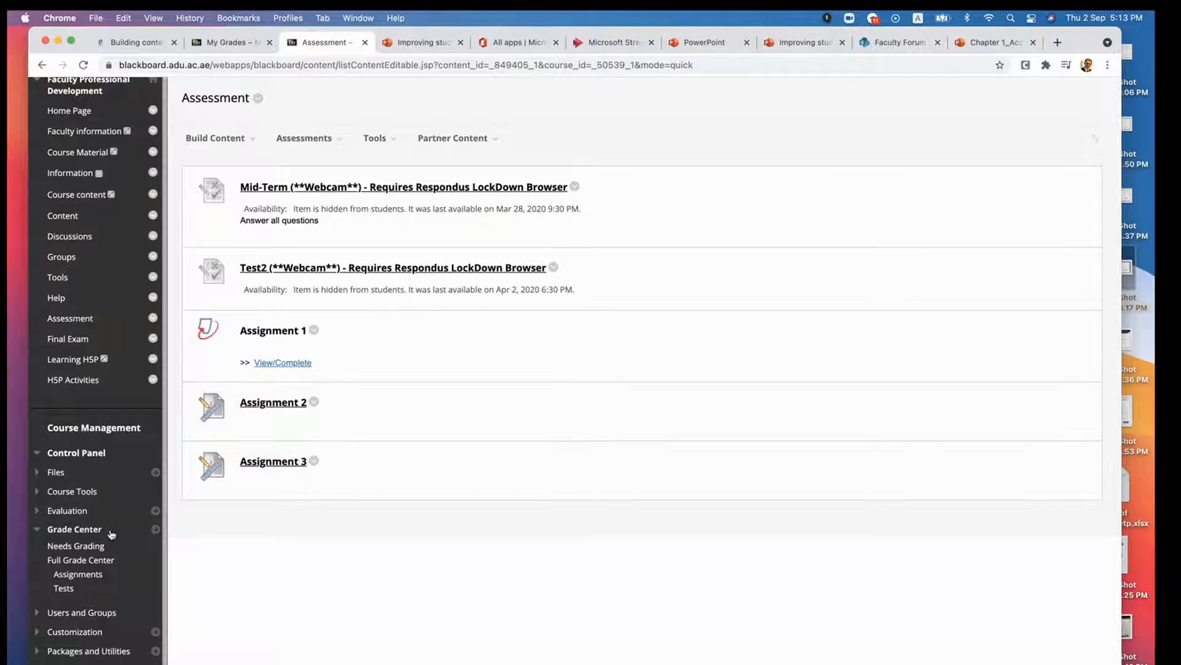
- Expand the course tools in the control panel and go to Tests, Surveys, and Pools
{"action": "left_click", "coordinate": [74, 496]}
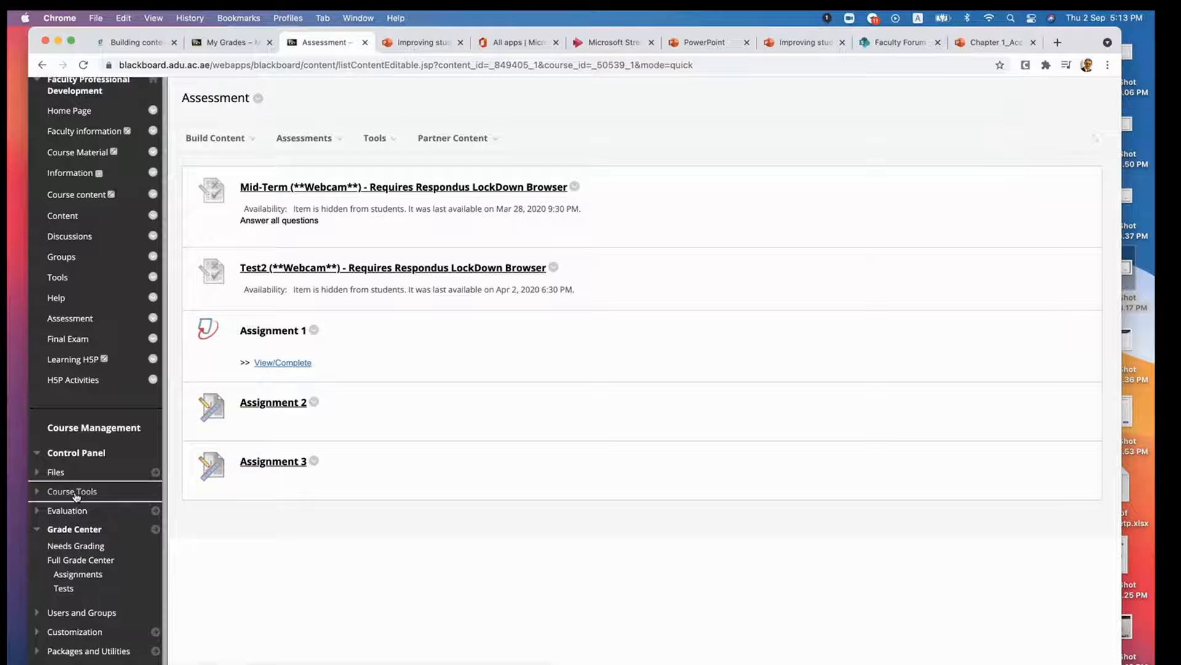
{"action": "scroll", "coordinate": [77, 495], "scroll_direction": "up", "scroll_amount": 5}
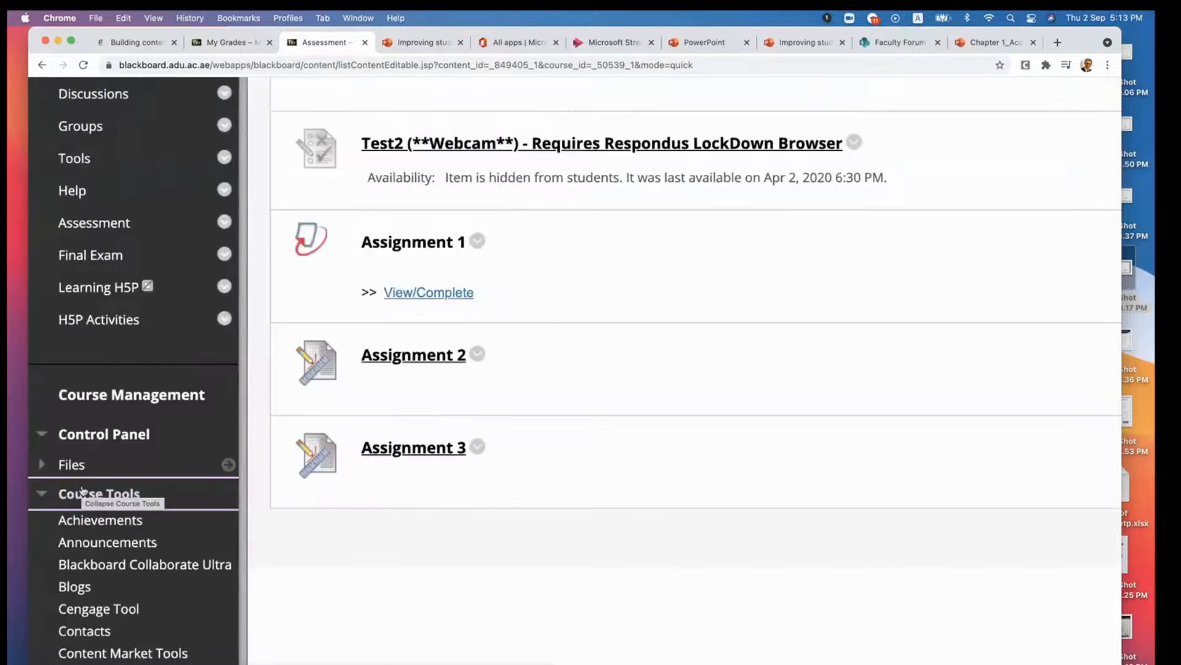
{"action": "scroll", "coordinate": [82, 492], "scroll_direction": "down", "scroll_amount": 1}
{"action": "scroll", "coordinate": [82, 491], "scroll_direction": "down", "scroll_amount": 5}
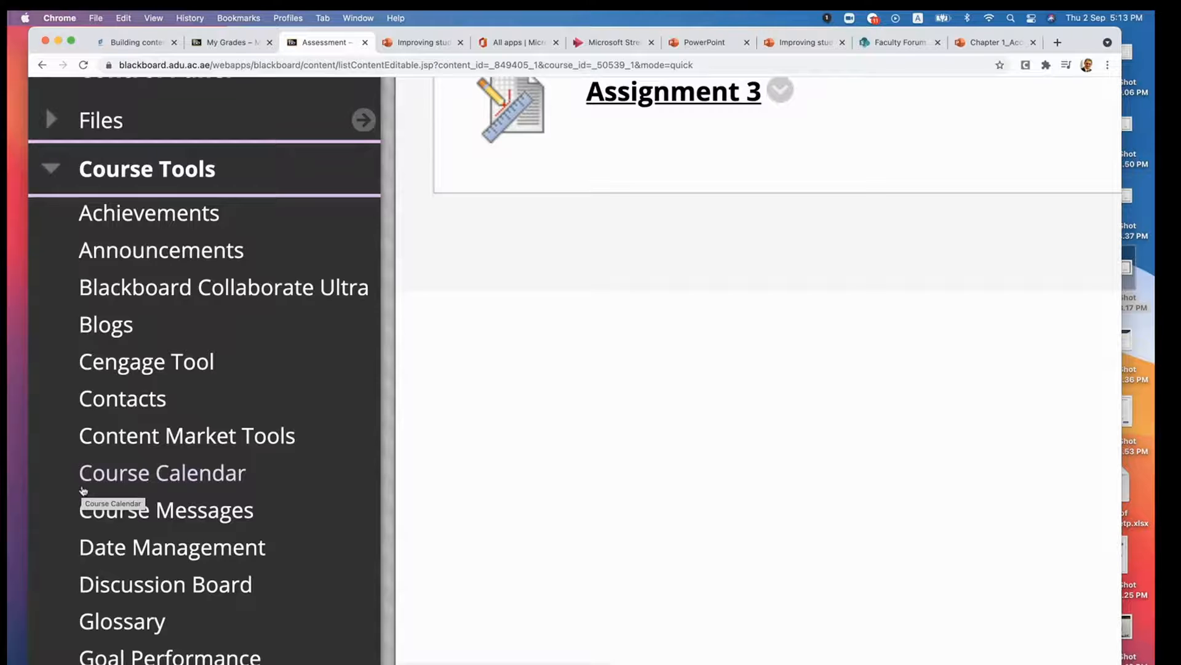
{"action": "scroll", "coordinate": [83, 490], "scroll_direction": "down", "scroll_amount": 5}
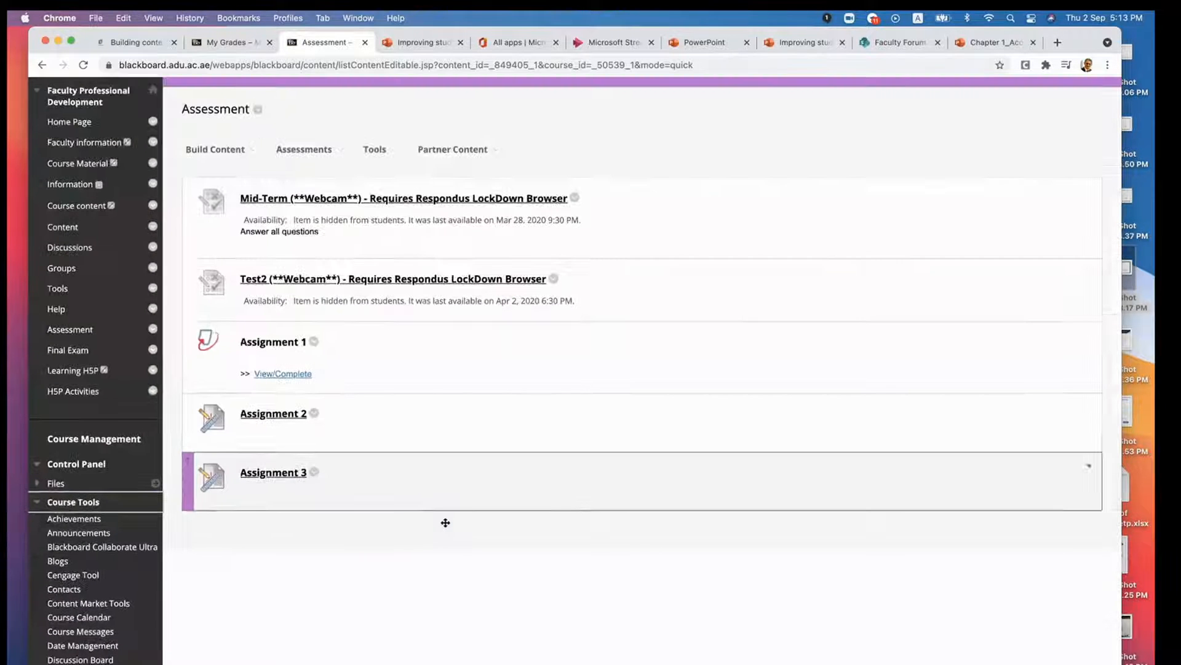
{"action": "scroll", "coordinate": [375, 383], "scroll_direction": "up", "scroll_amount": 1}
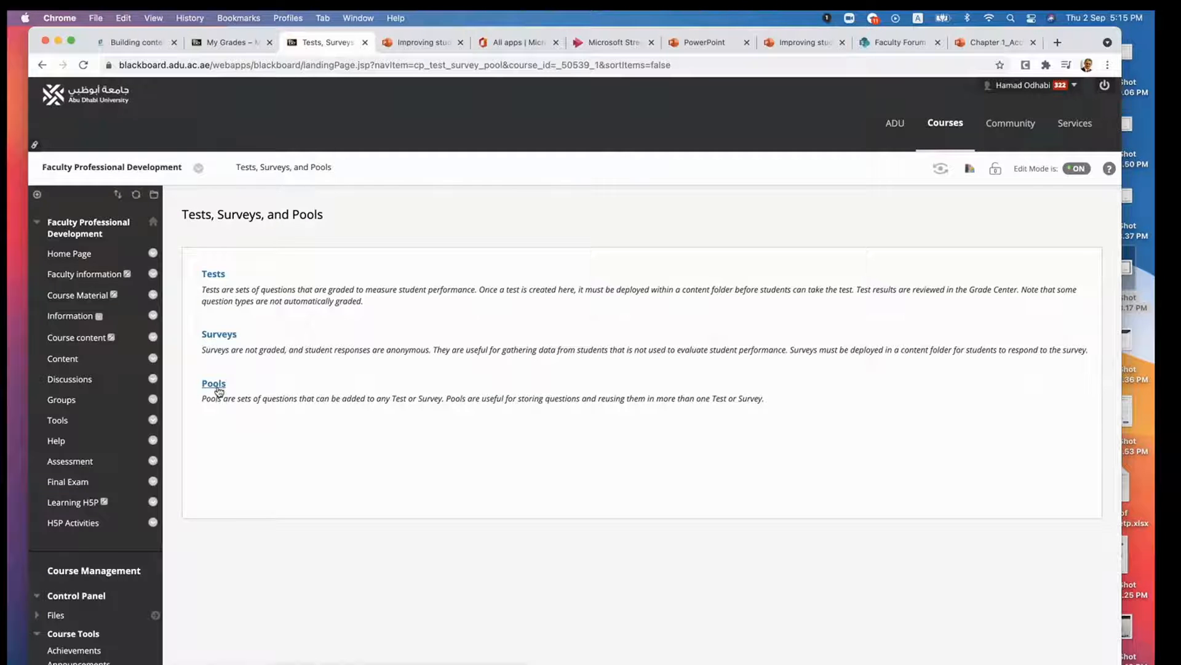
- Open the course's question pools, check the Learning outcomes 1 pool's question count and start building a new pool
{"action": "left_click", "coordinate": [214, 386]}
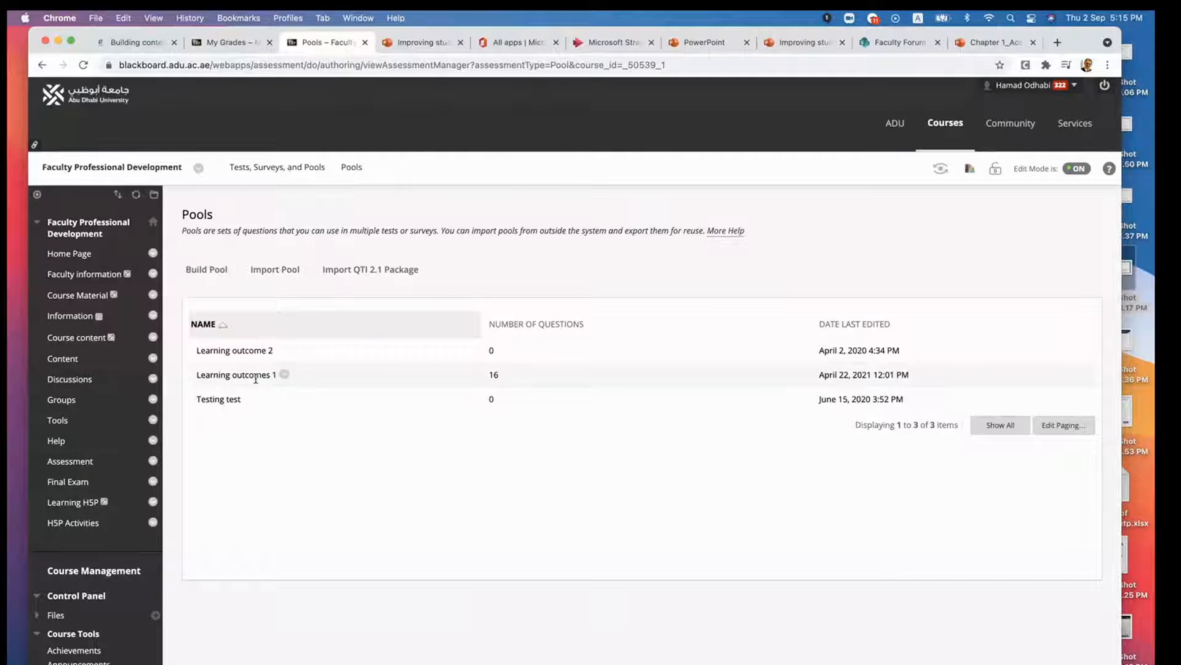
{"action": "left_click_drag", "start_coordinate": [490, 374], "coordinate": [509, 377]}
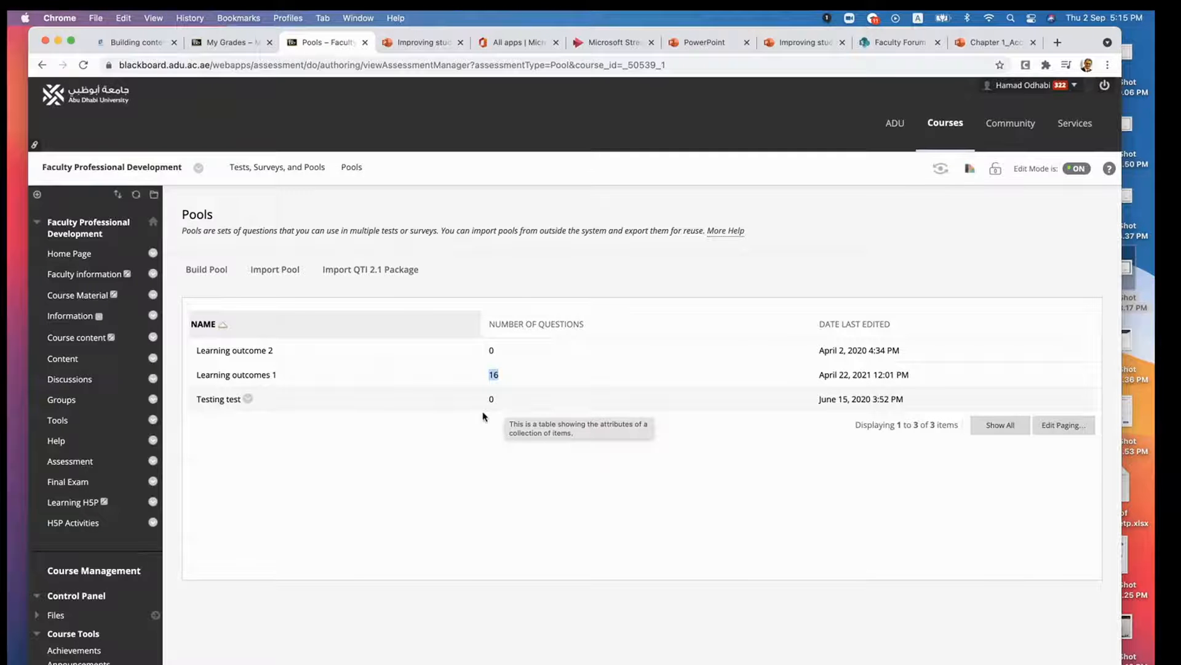
{"action": "left_click", "coordinate": [211, 271]}
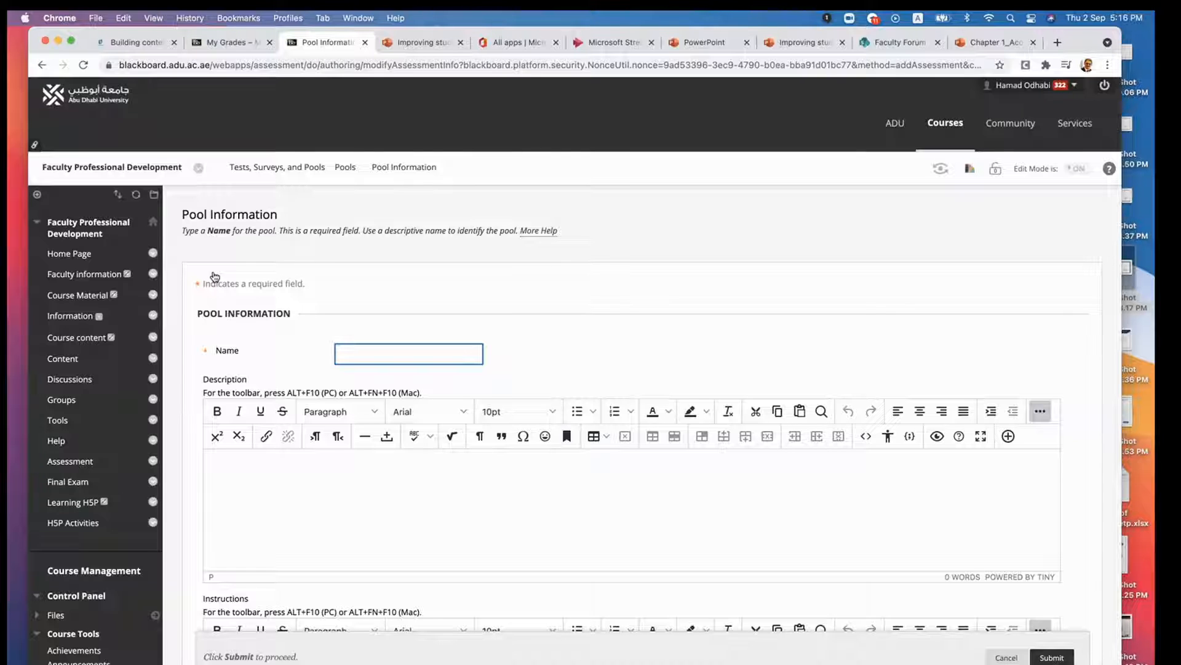
{"action": "type", "text": "Learning outcomes 3"}
{"action": "key", "text": "super+a"}
{"action": "type", "text": "Loops"}
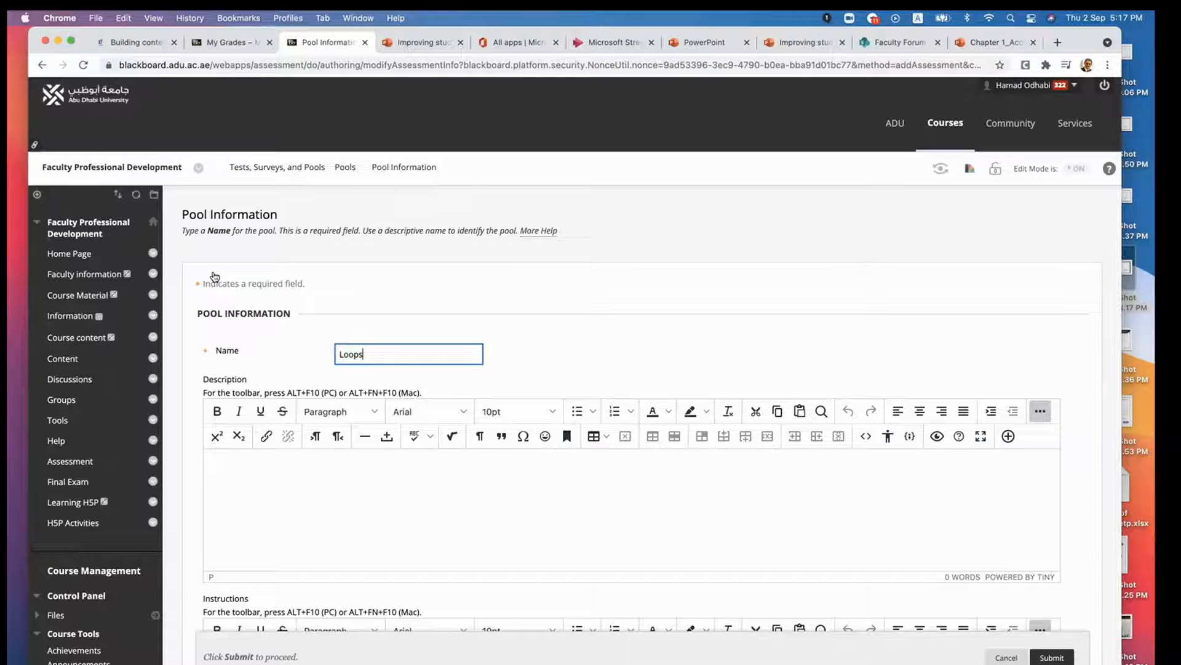
{"action": "key", "text": "BackSpace"}
{"action": "key", "text": "BackSpace"}
{"action": "key", "text": "BackSpace"}
{"action": "key", "text": "BackSpace"}
{"action": "key", "text": "BackSpace"}
- Name the new pool "Data Structure in Python" and submit it with the description and instructions left blank
{"action": "type", "text": "Data Stru"}
{"action": "type", "text": "cture in Python"}
{"action": "left_click", "coordinate": [261, 428]}
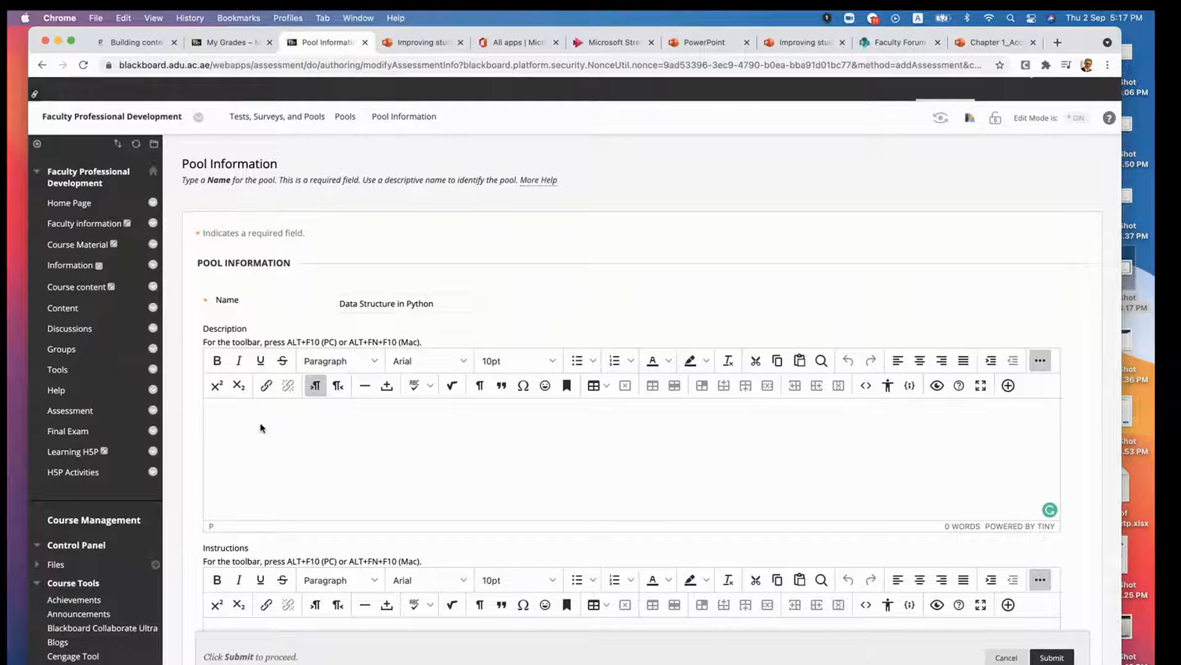
{"action": "scroll", "coordinate": [262, 428], "scroll_direction": "down", "scroll_amount": 3}
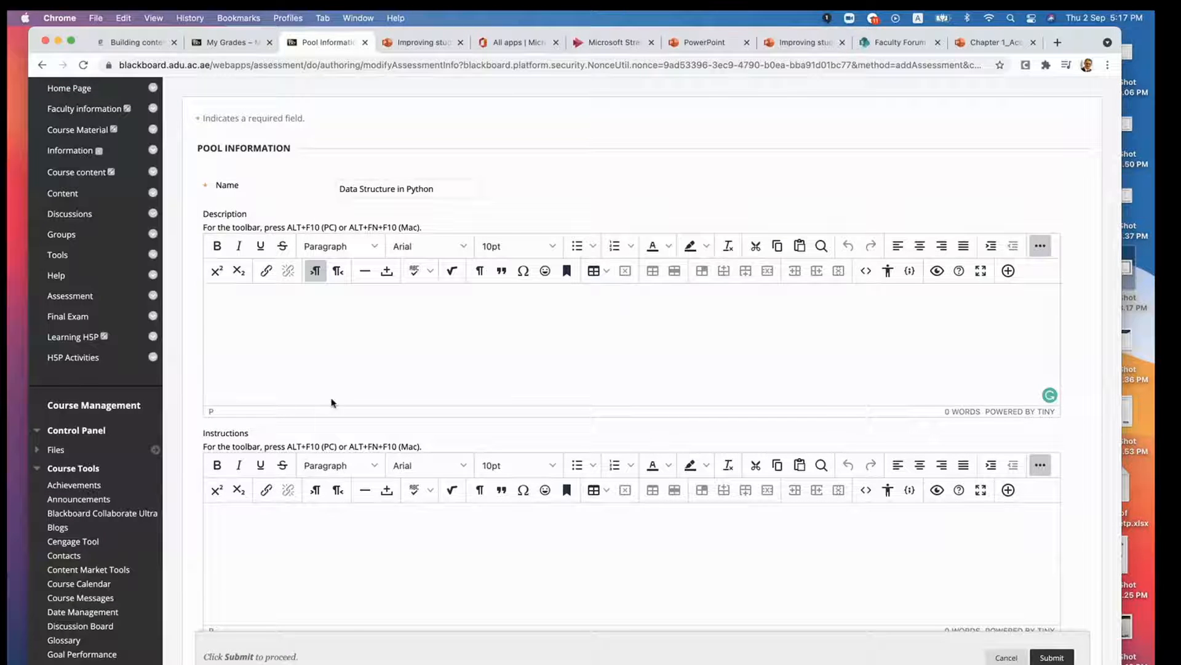
{"action": "left_click", "coordinate": [277, 566]}
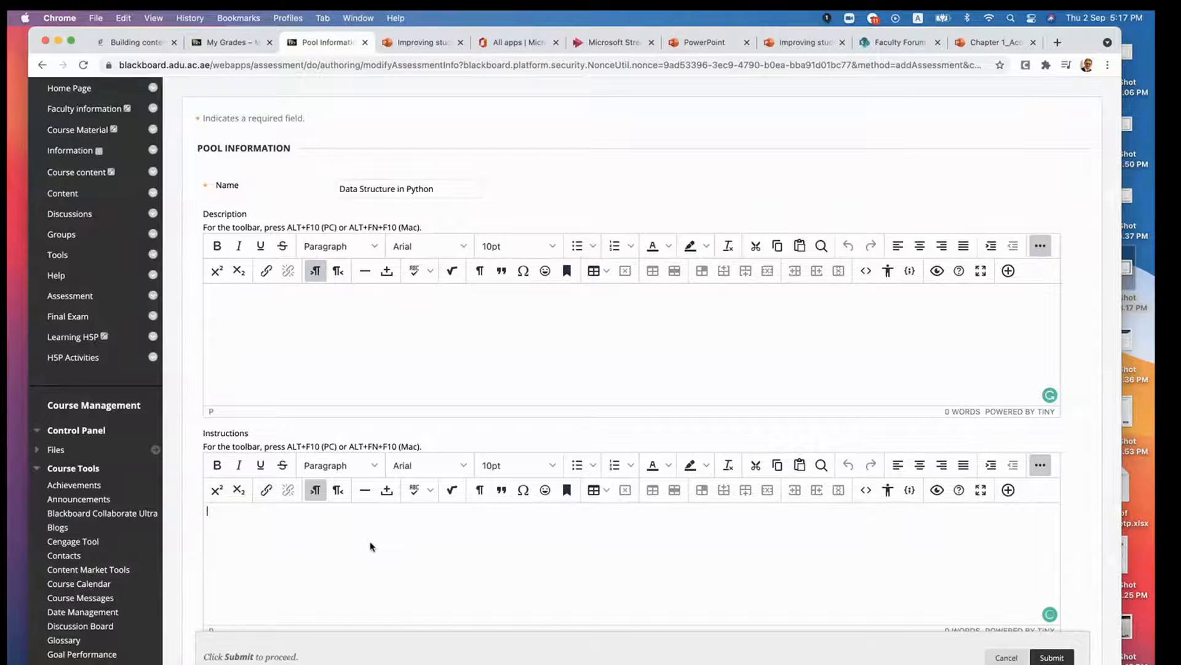
{"action": "scroll", "coordinate": [369, 544], "scroll_direction": "down", "scroll_amount": 1}
{"action": "left_click", "coordinate": [1052, 657]}
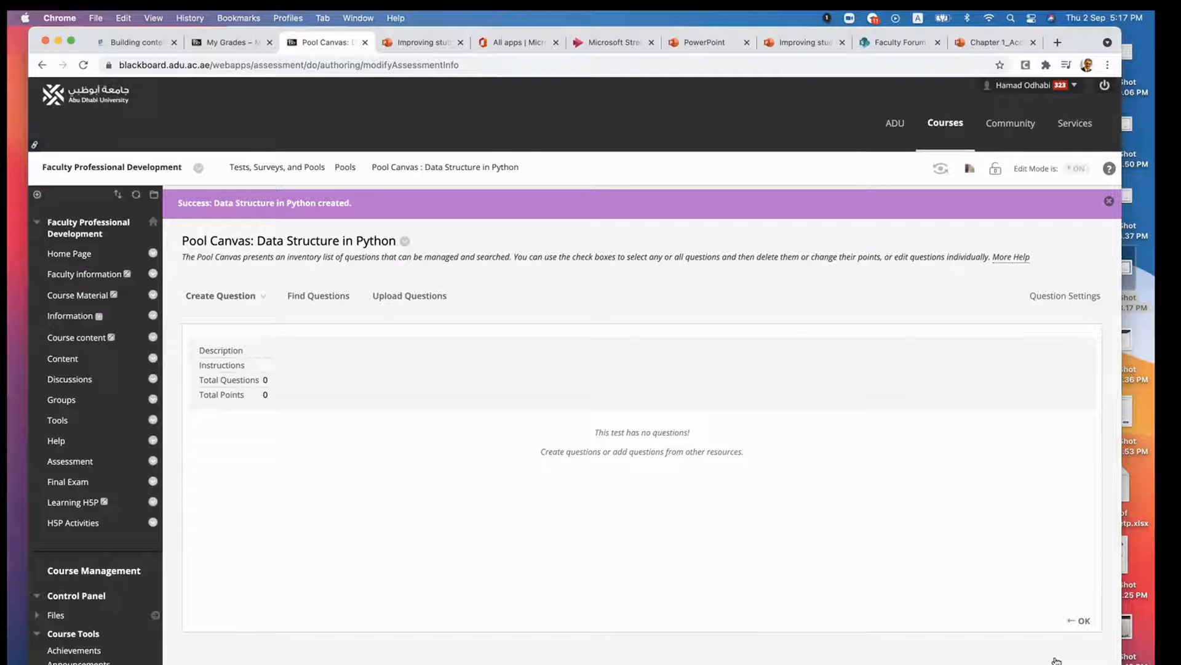
- Return to the pools list through Tests, Surveys, and Pools and open the Data Structure in Python pool for editing
{"action": "scroll", "coordinate": [1056, 660], "scroll_direction": "down", "scroll_amount": 10}
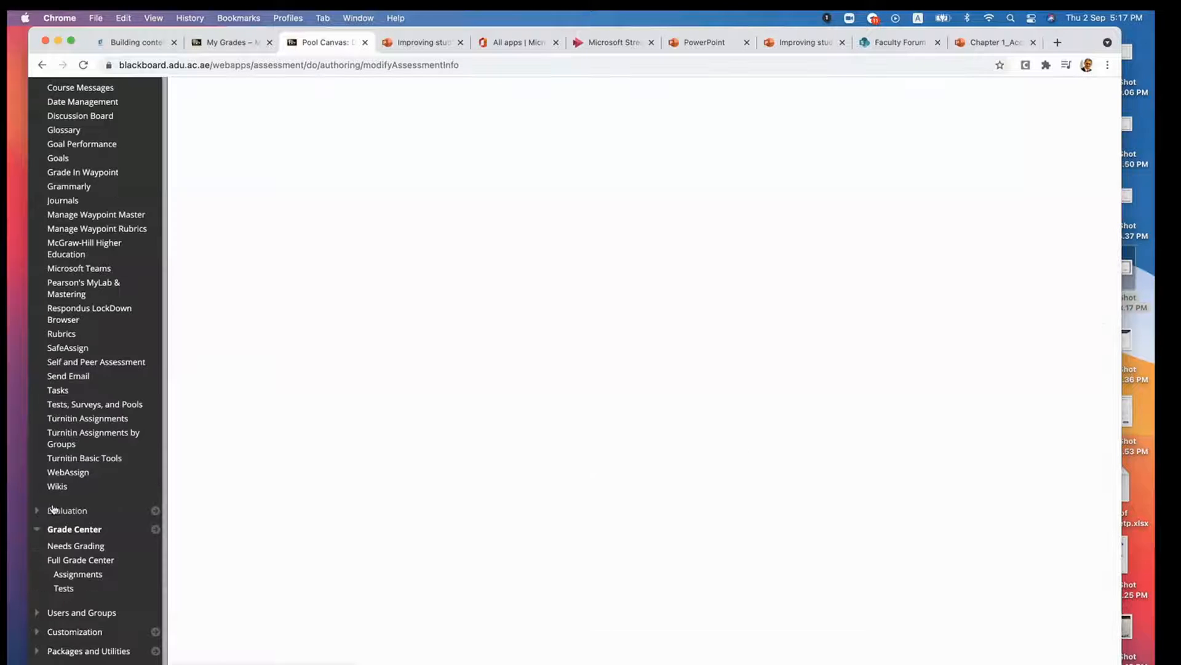
{"action": "left_click", "coordinate": [74, 405]}
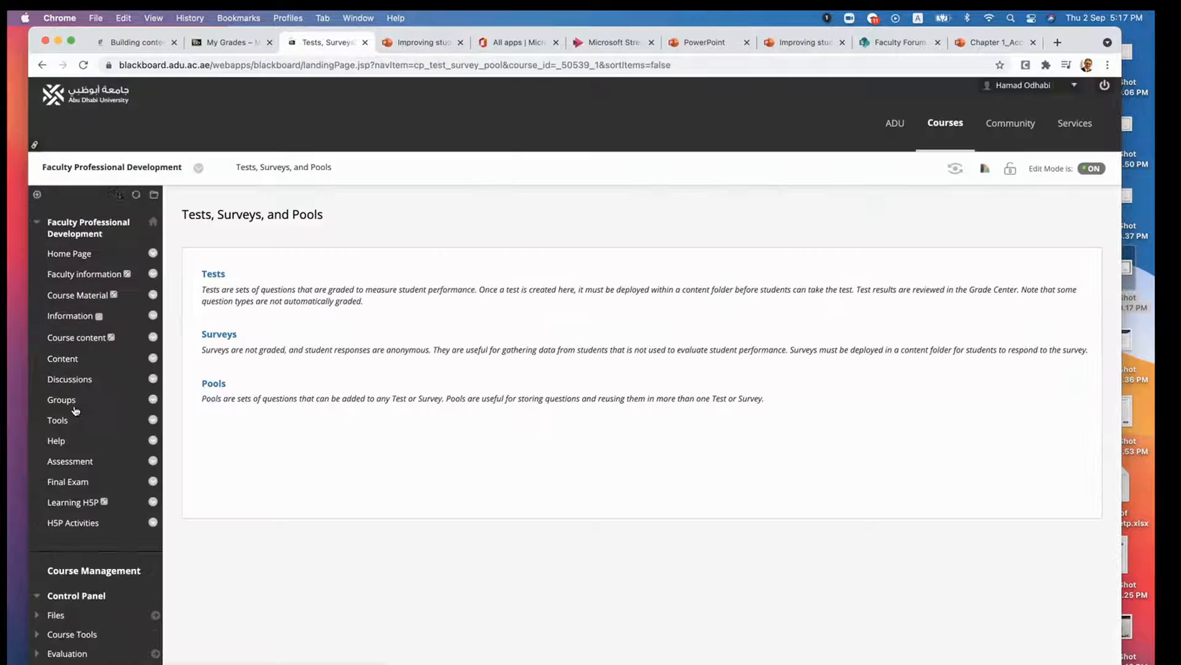
{"action": "left_click", "coordinate": [213, 384]}
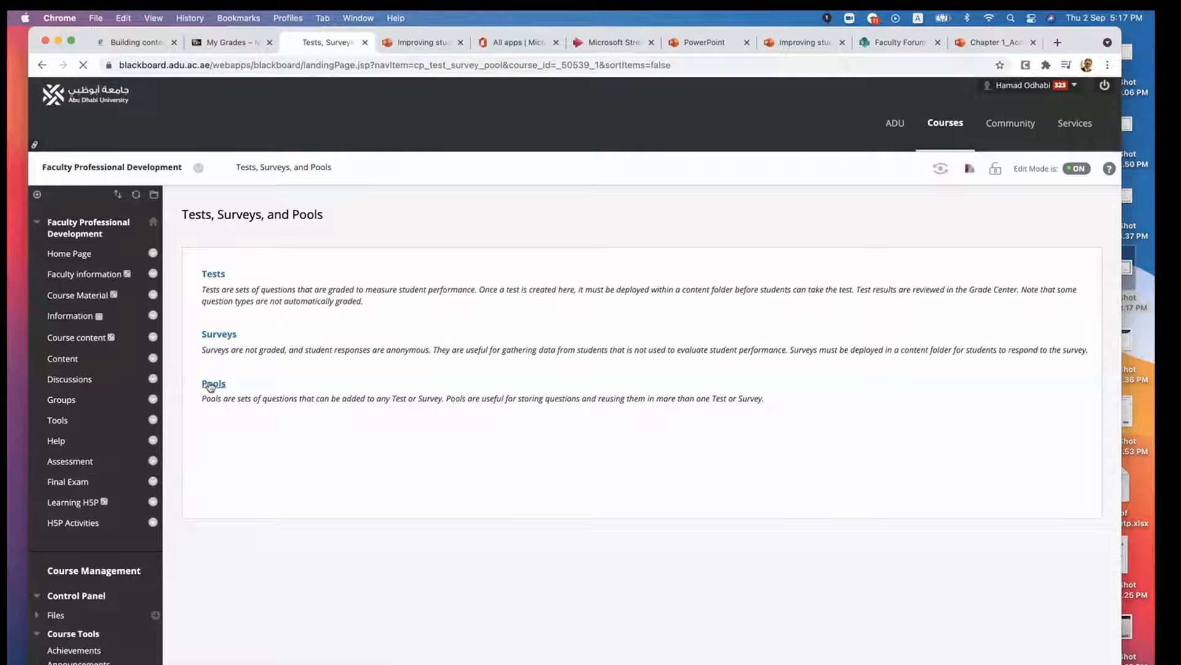
{"action": "mouse_move", "coordinate": [246, 353]}
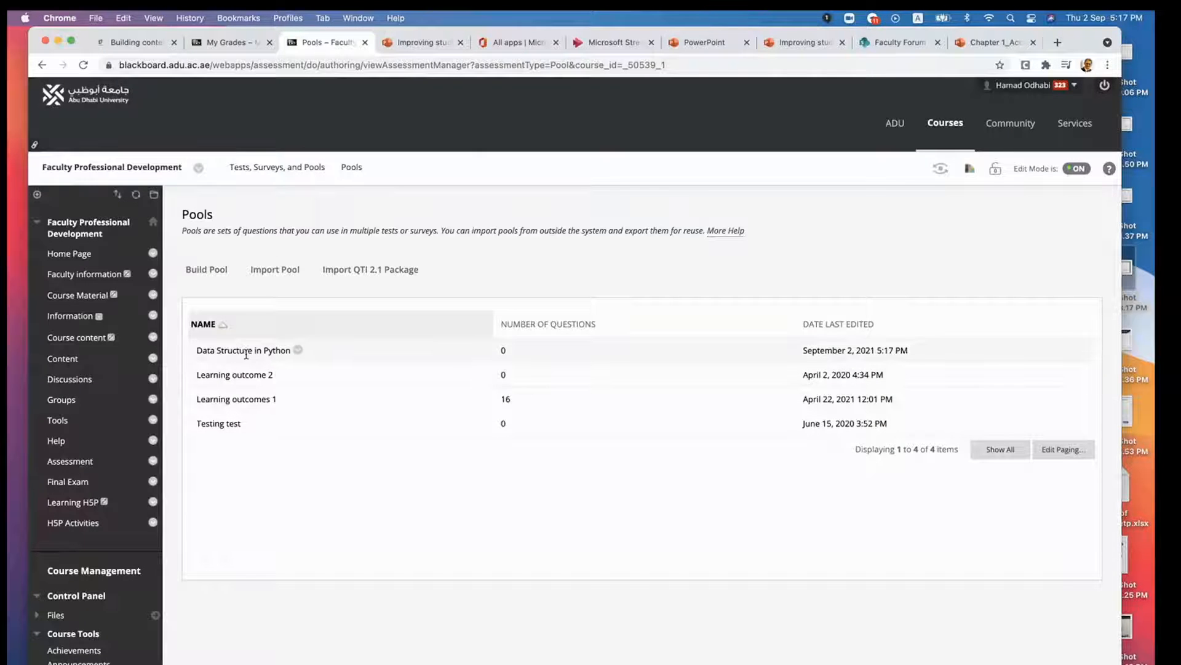
{"action": "left_click", "coordinate": [298, 350]}
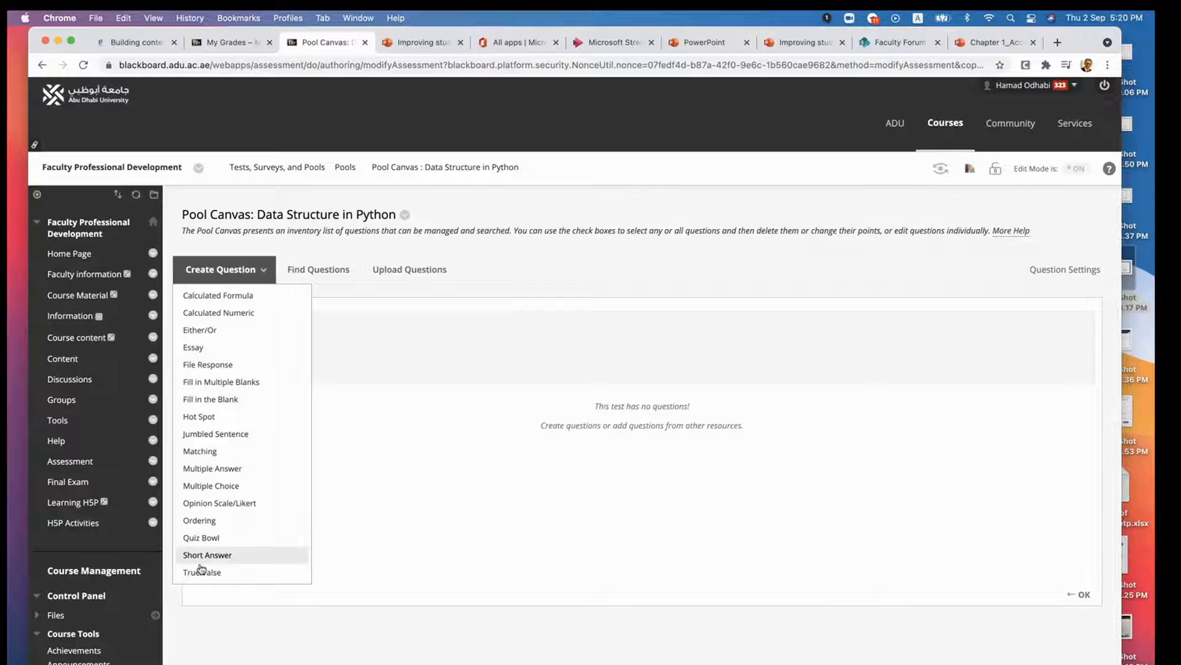
- Create a multiple choice question titled "Q1" with the text "Which of the following Python Structure allows you to sort items?"
{"action": "left_click", "coordinate": [258, 269]}
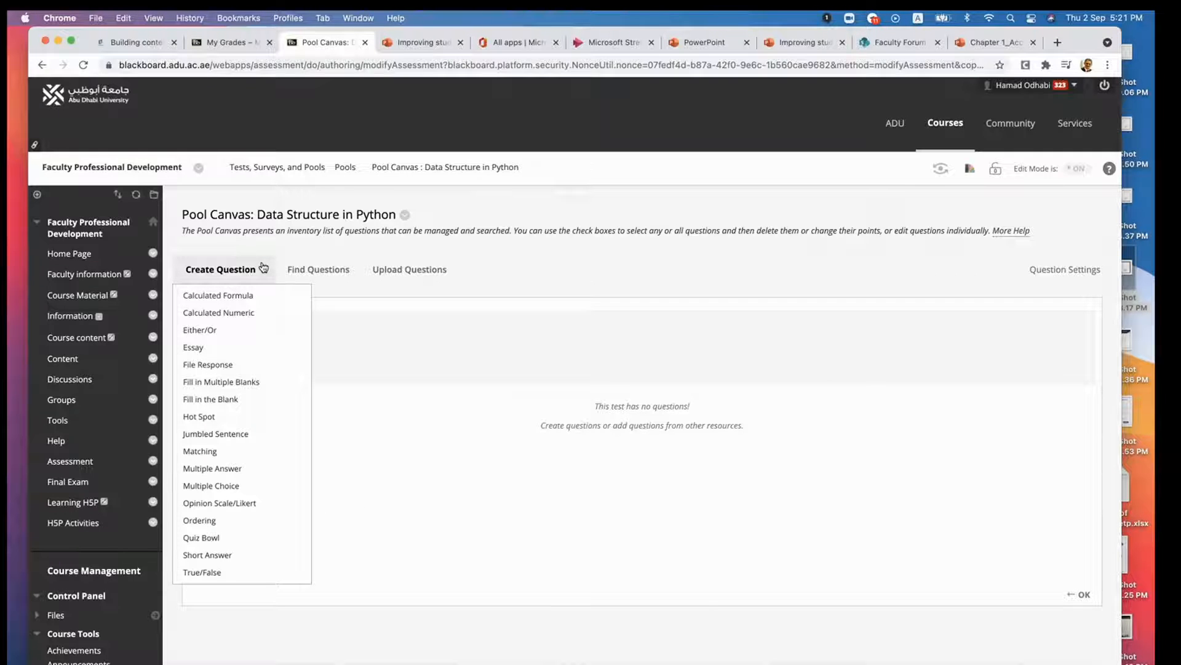
{"action": "left_click", "coordinate": [208, 486]}
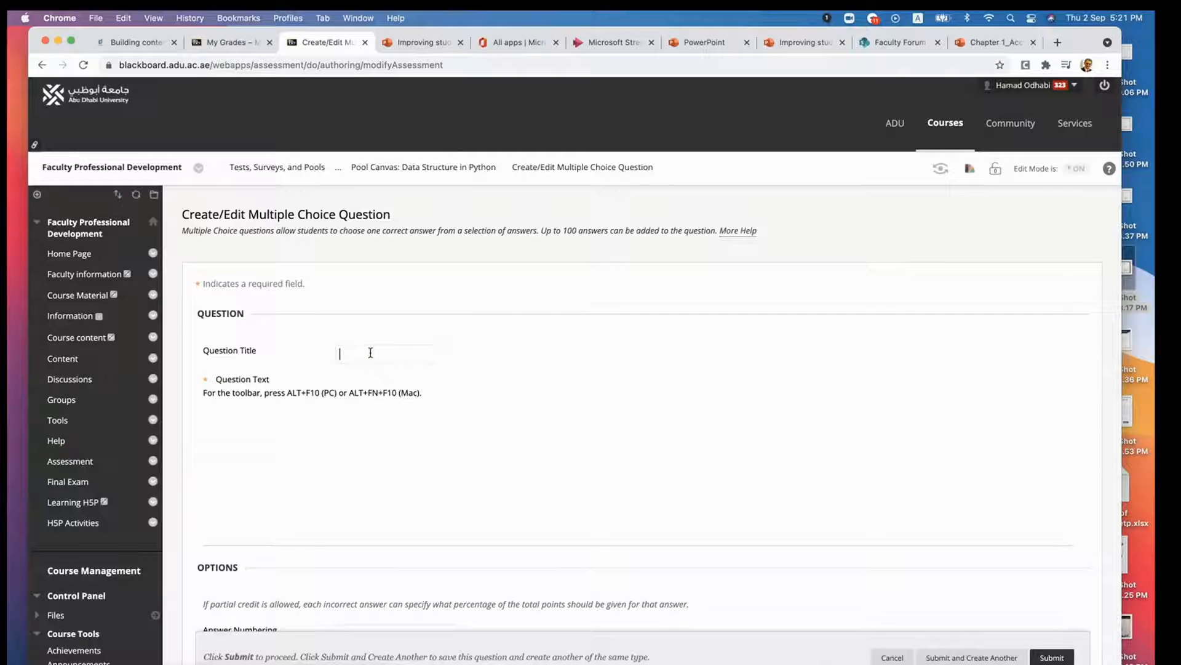
{"action": "type", "text": "Q1"}
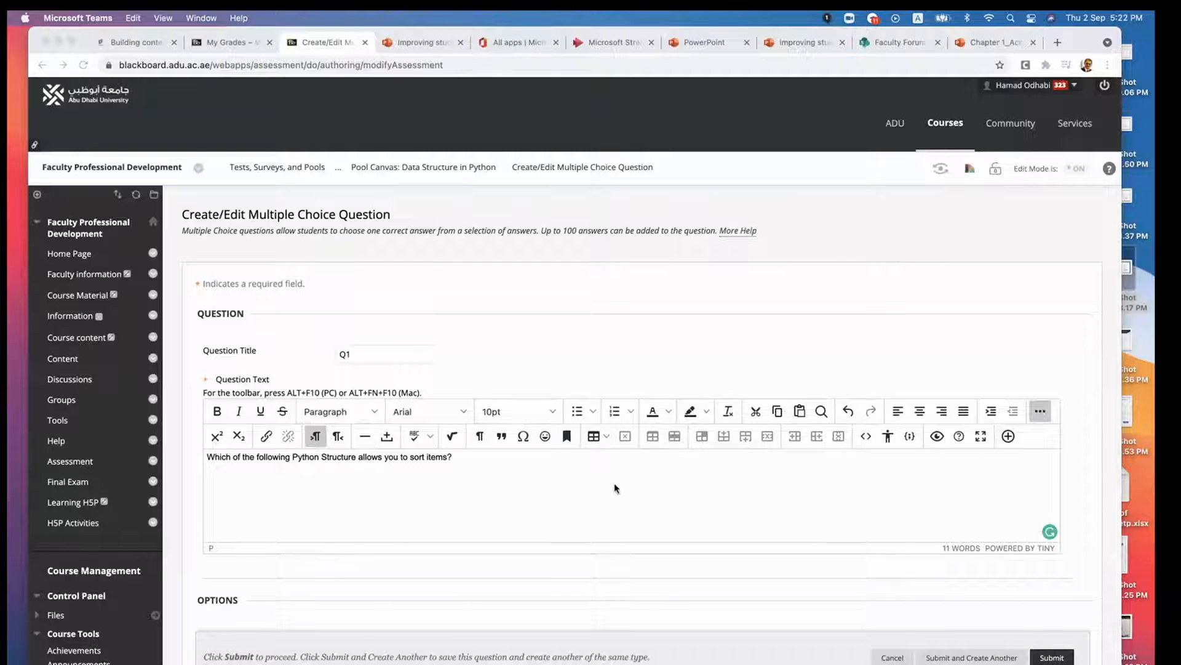
- Review the question's numbering and orientation options, and enter "Abu Dhabi" as Answer 1
{"action": "scroll", "coordinate": [614, 486], "scroll_direction": "down", "scroll_amount": 5}
{"action": "scroll", "coordinate": [614, 488], "scroll_direction": "down", "scroll_amount": 3}
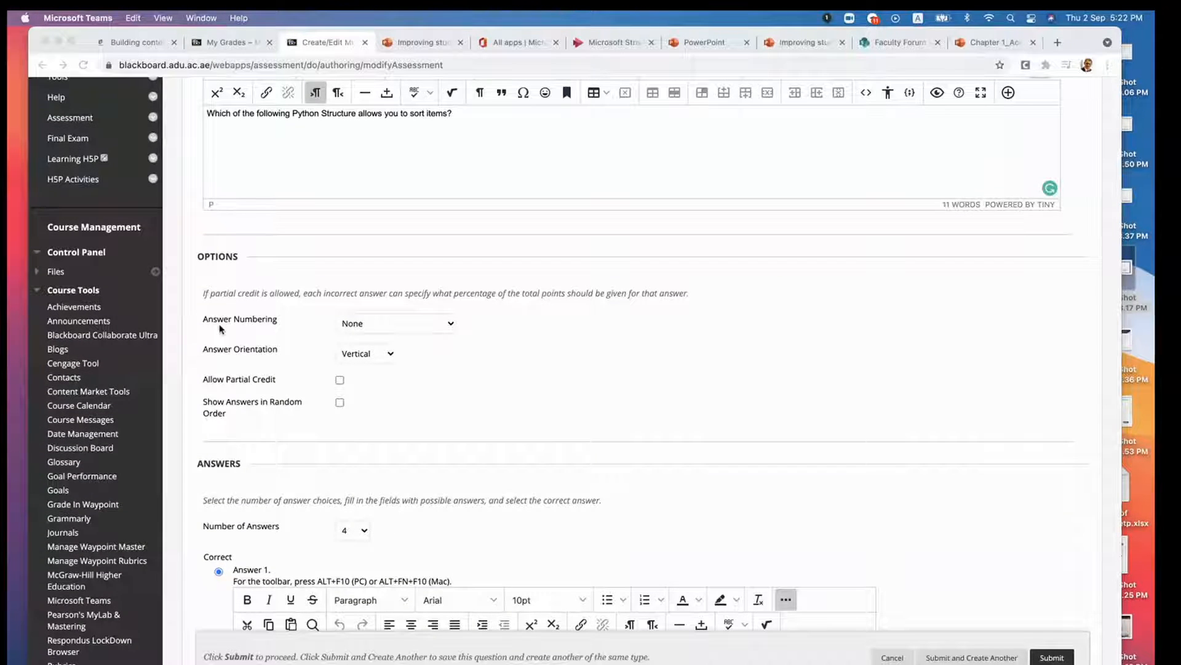
{"action": "left_click", "coordinate": [371, 328]}
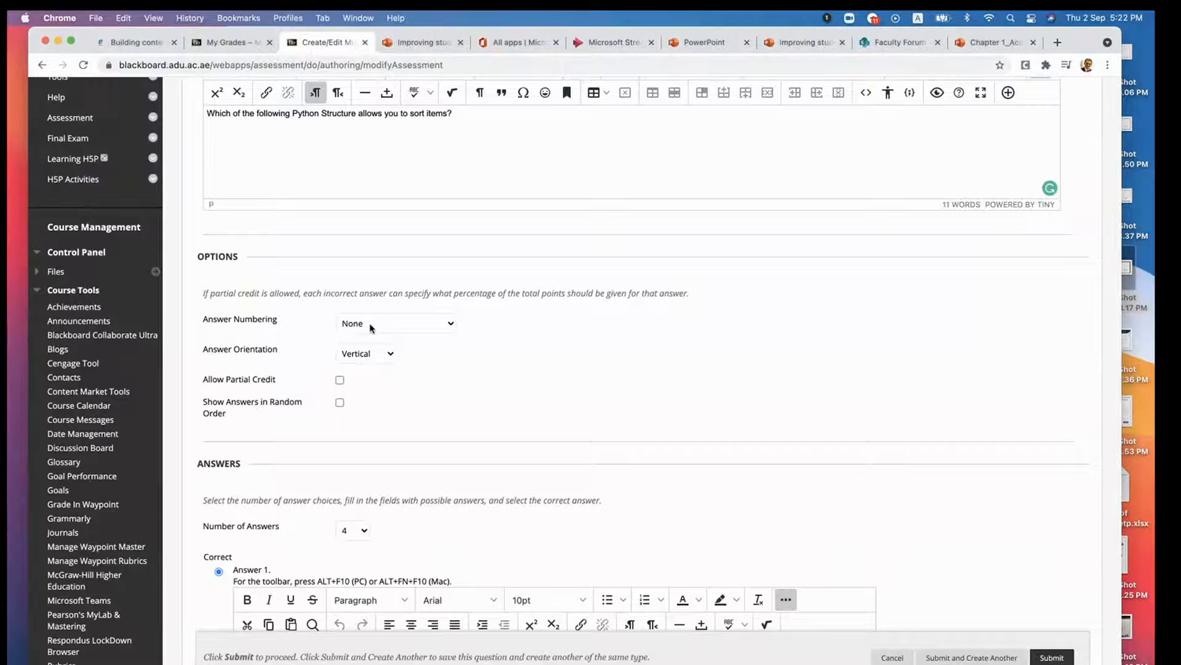
{"action": "scroll", "coordinate": [469, 368], "scroll_direction": "down", "scroll_amount": 3}
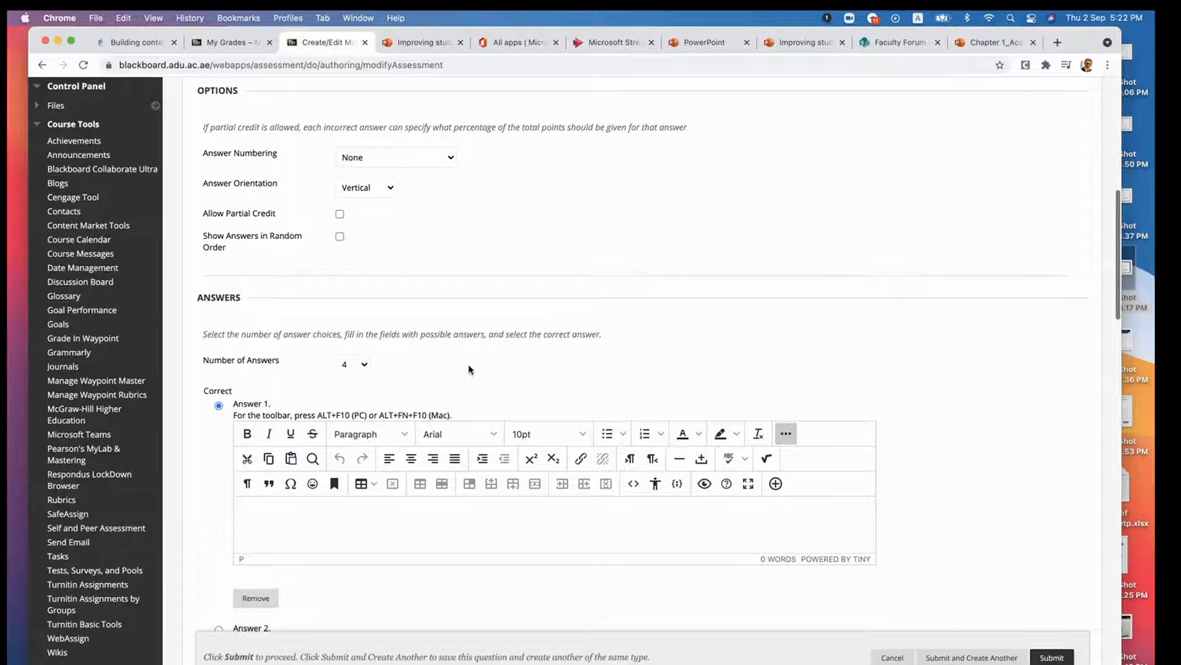
{"action": "double_click", "coordinate": [266, 401]}
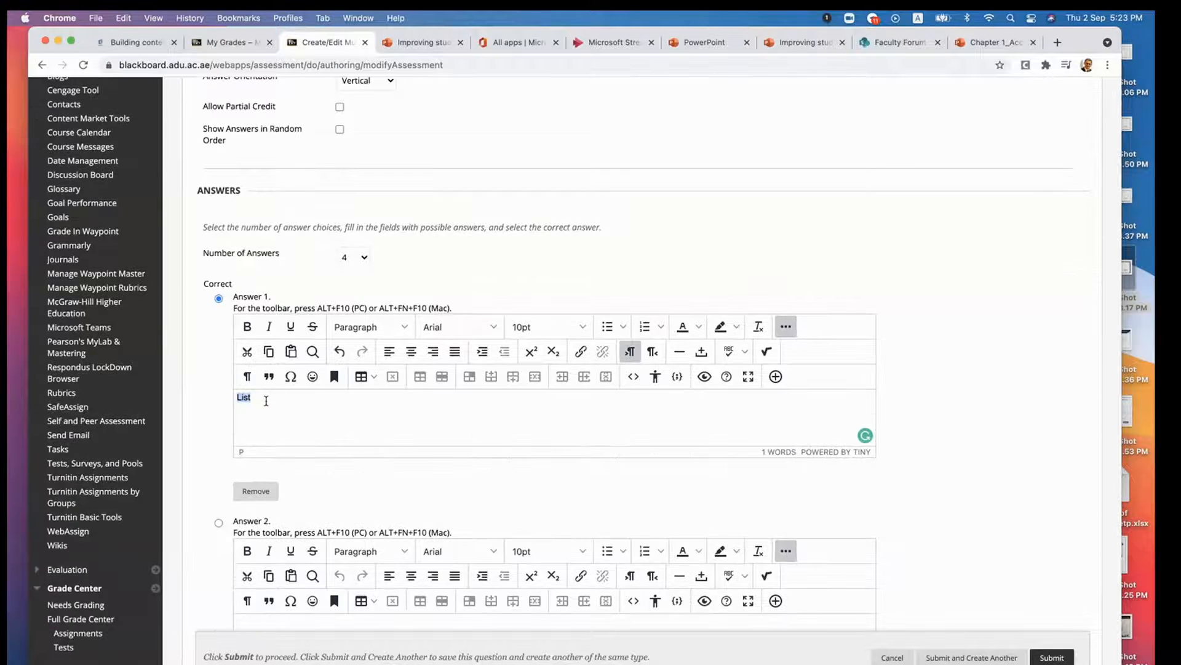
{"action": "type", "text": "Abu Dhabi"}
- Enter "Dubai" as Answer 2 of the multiple choice question
{"action": "scroll", "coordinate": [289, 463], "scroll_direction": "down", "scroll_amount": 3}
{"action": "left_click", "coordinate": [278, 439]}
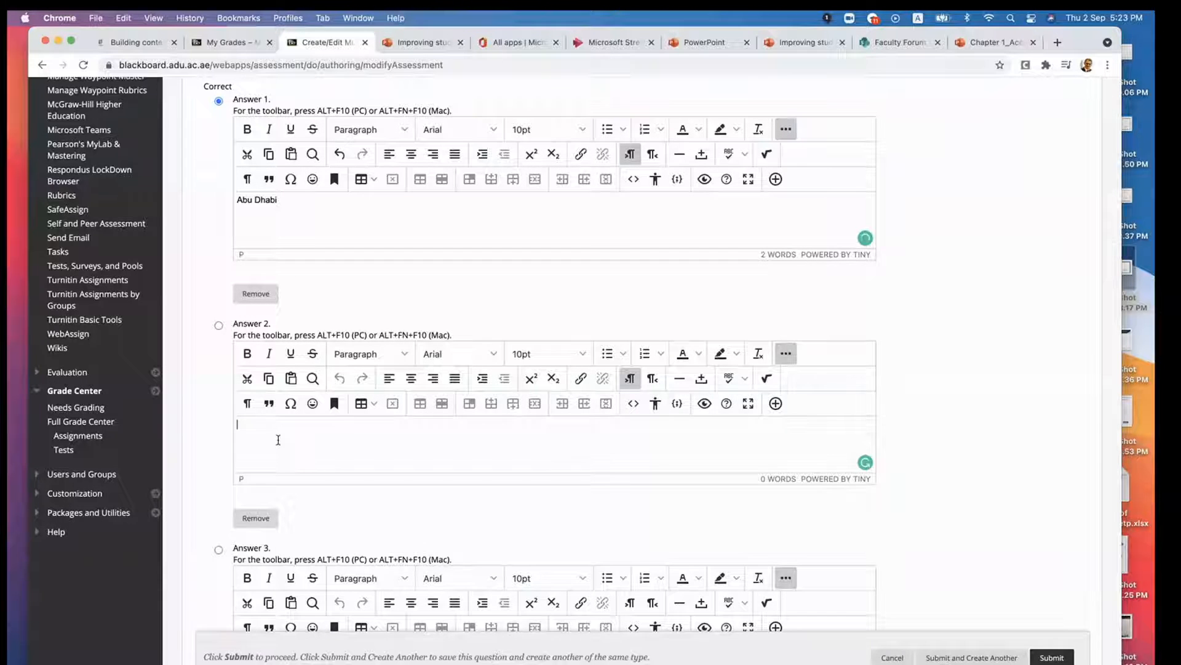
{"action": "scroll", "coordinate": [278, 439], "scroll_direction": "up", "scroll_amount": 1}
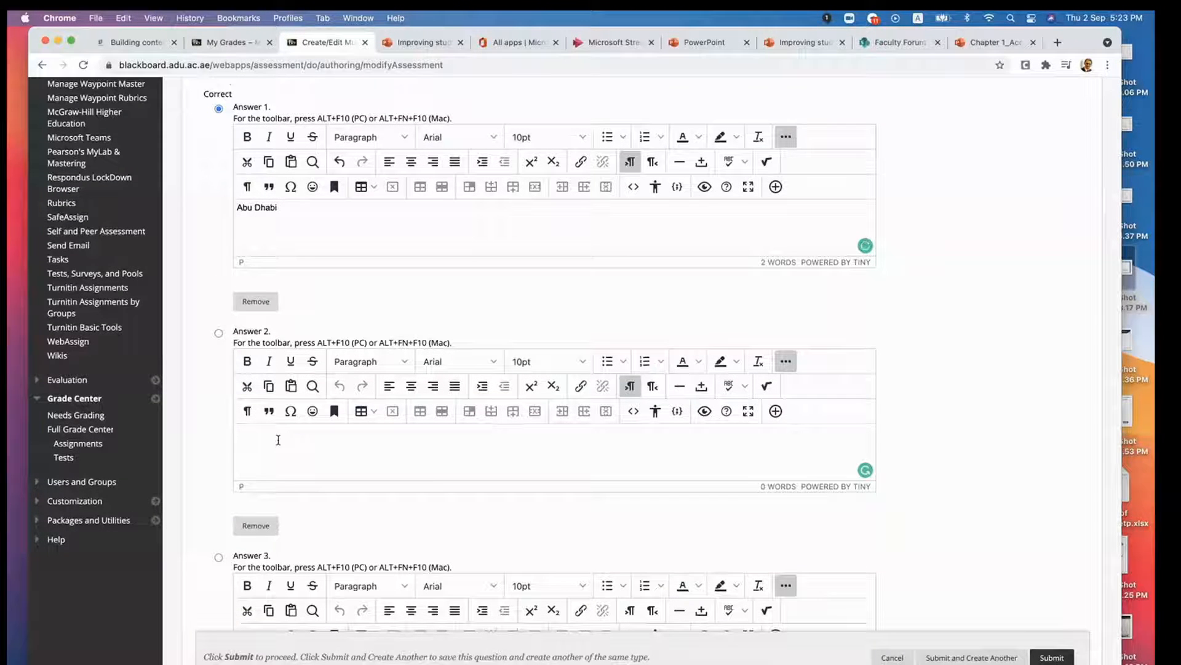
{"action": "type", "text": "Dub"}
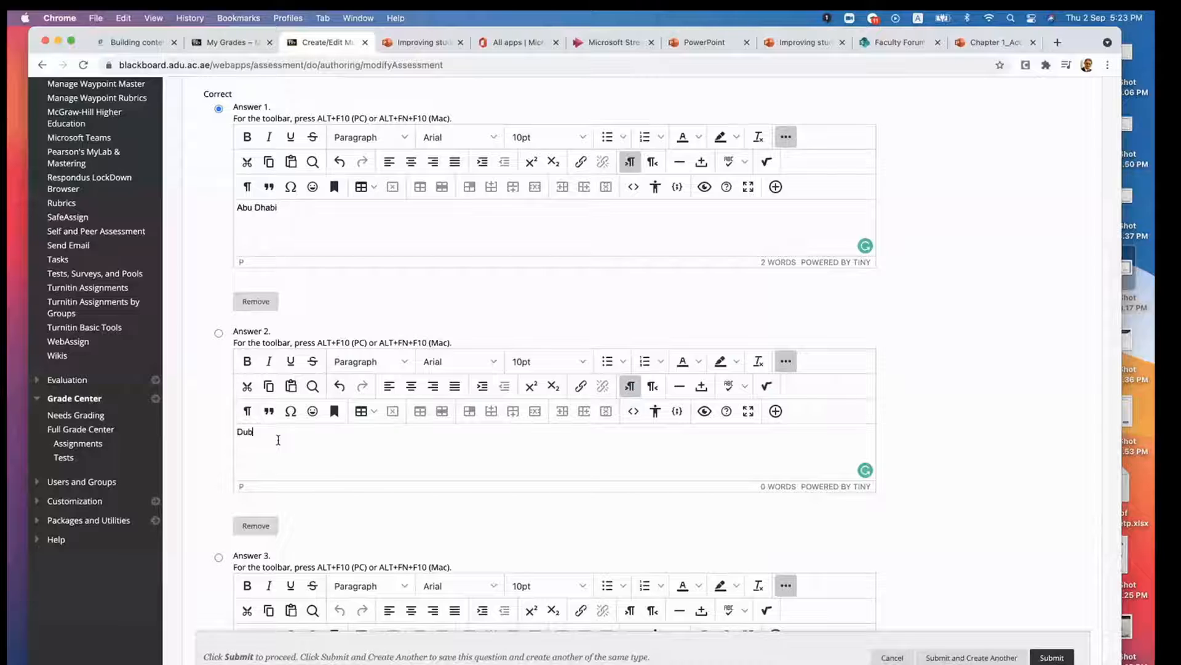
{"action": "type", "text": "ai"}
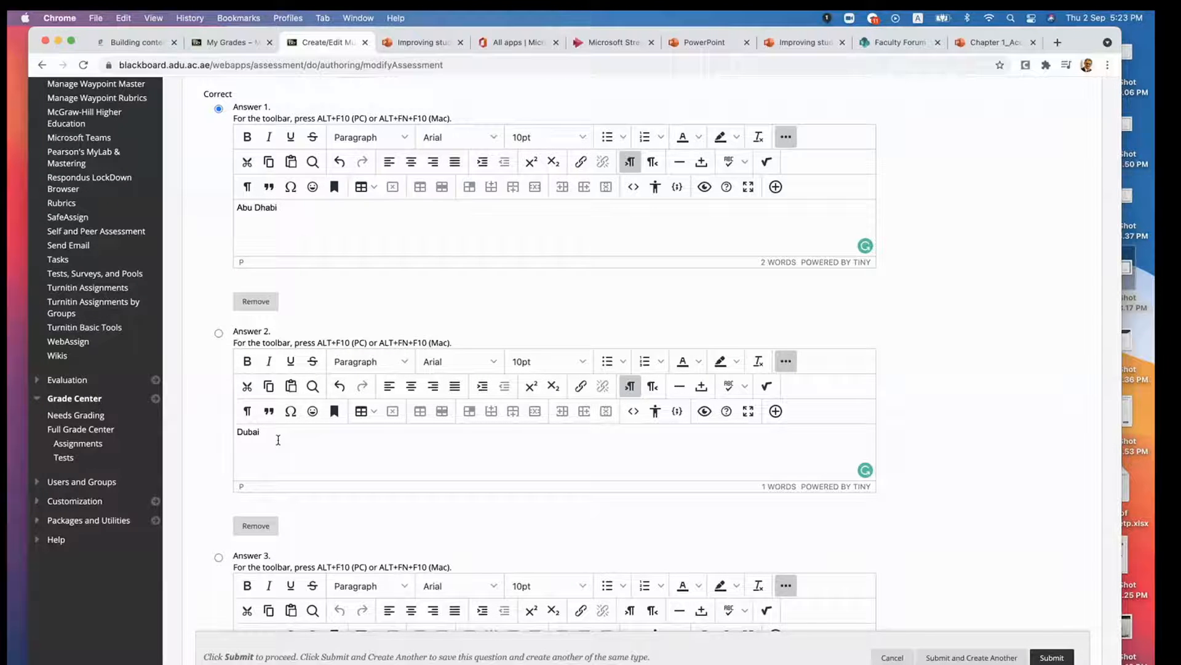
- Enter "Al Ain" as Answer 3 of the multiple choice question
{"action": "scroll", "coordinate": [287, 478], "scroll_direction": "down", "scroll_amount": 3}
{"action": "scroll", "coordinate": [286, 478], "scroll_direction": "down", "scroll_amount": 2}
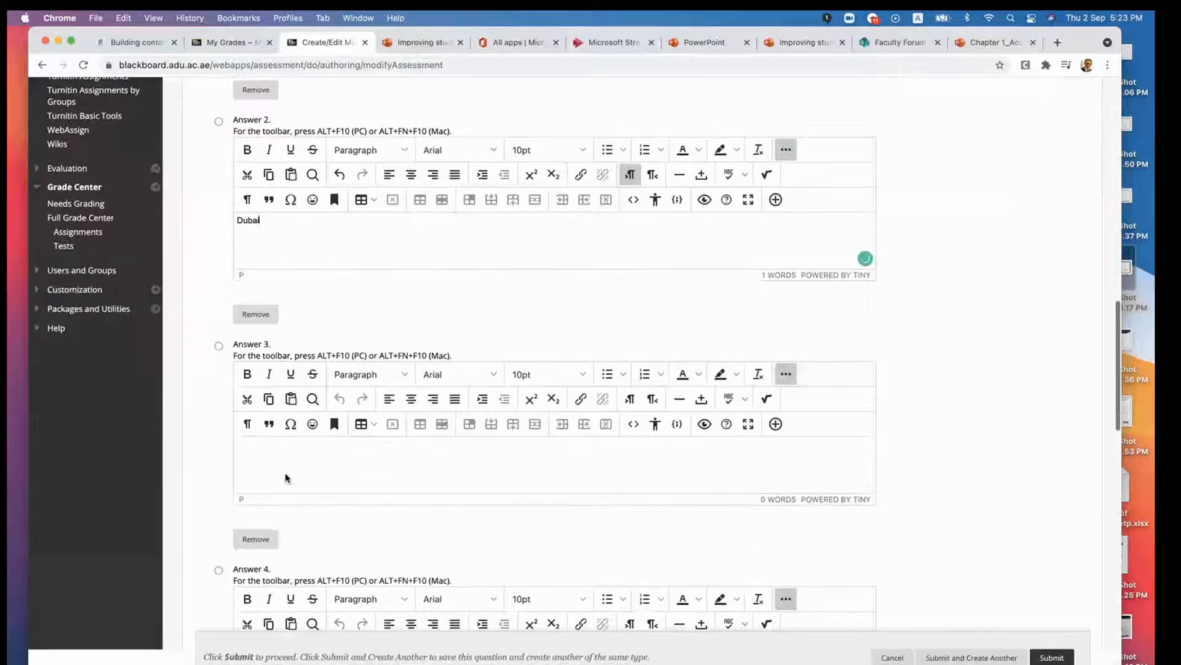
{"action": "left_click", "coordinate": [281, 461]}
{"action": "type", "text": "Al Ain"}
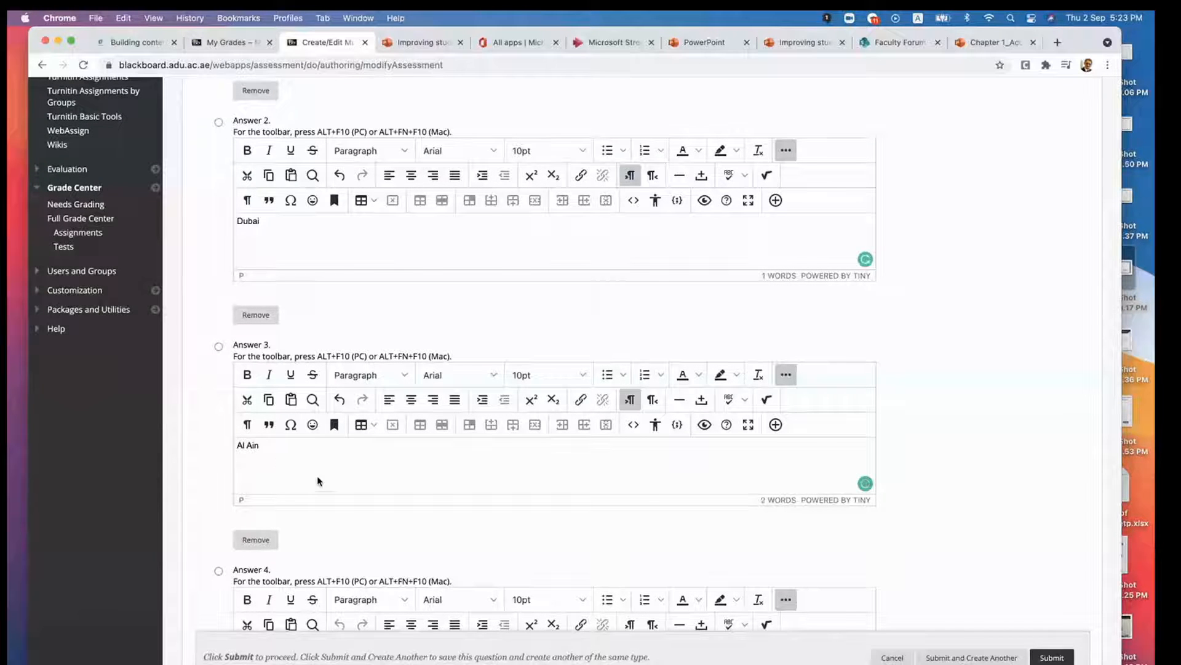
- Enter "Sharjah" as Answer 4 of the multiple choice question
{"action": "scroll", "coordinate": [320, 483], "scroll_direction": "down", "scroll_amount": 2}
{"action": "scroll", "coordinate": [286, 418], "scroll_direction": "down", "scroll_amount": 4}
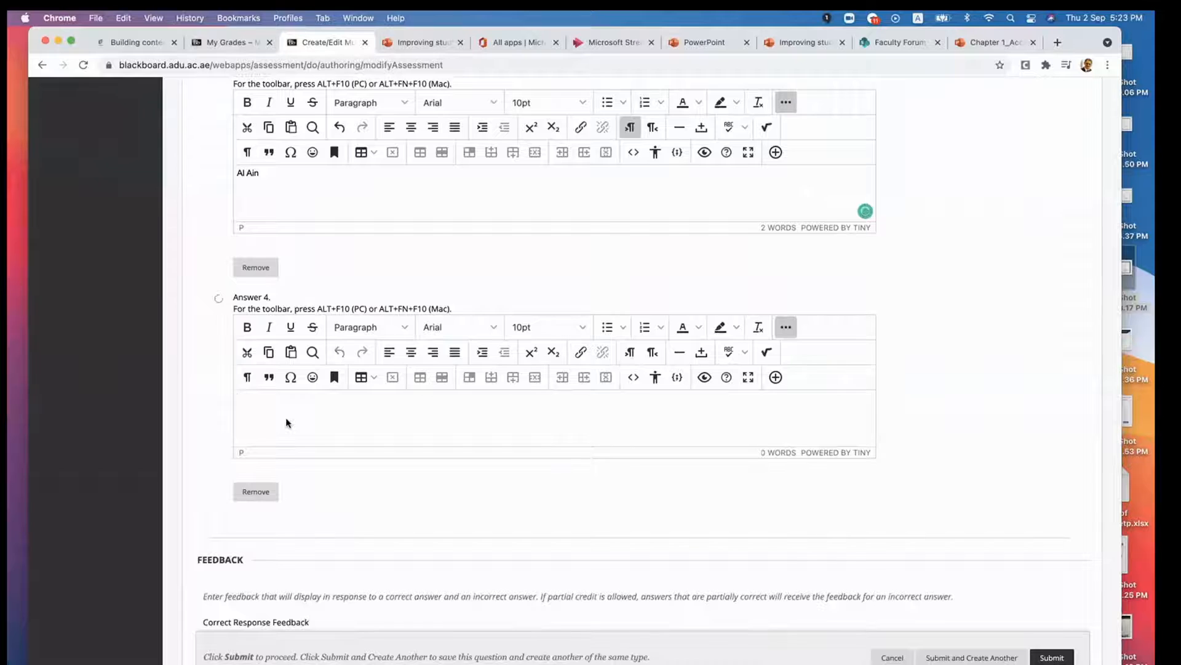
{"action": "left_click", "coordinate": [286, 418]}
{"action": "type", "text": "Shar"}
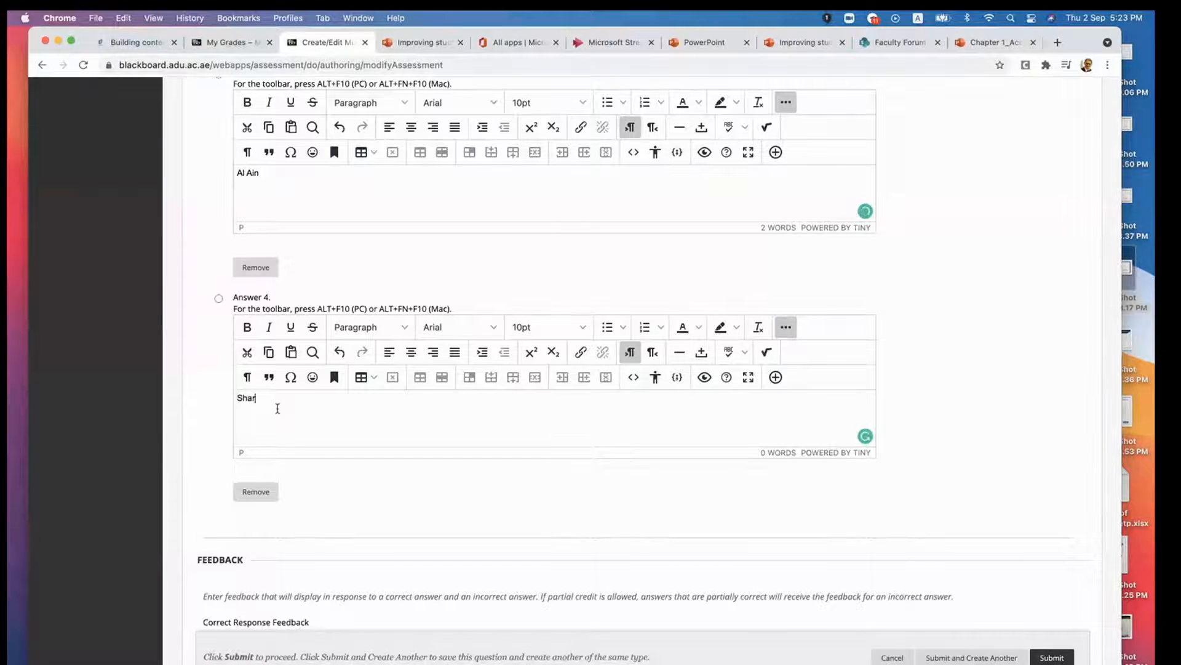
{"action": "type", "text": "jah"}
- Enter "Excellence" as the correct response feedback and open the incorrect response feedback for editing
{"action": "scroll", "coordinate": [375, 470], "scroll_direction": "up", "scroll_amount": 5}
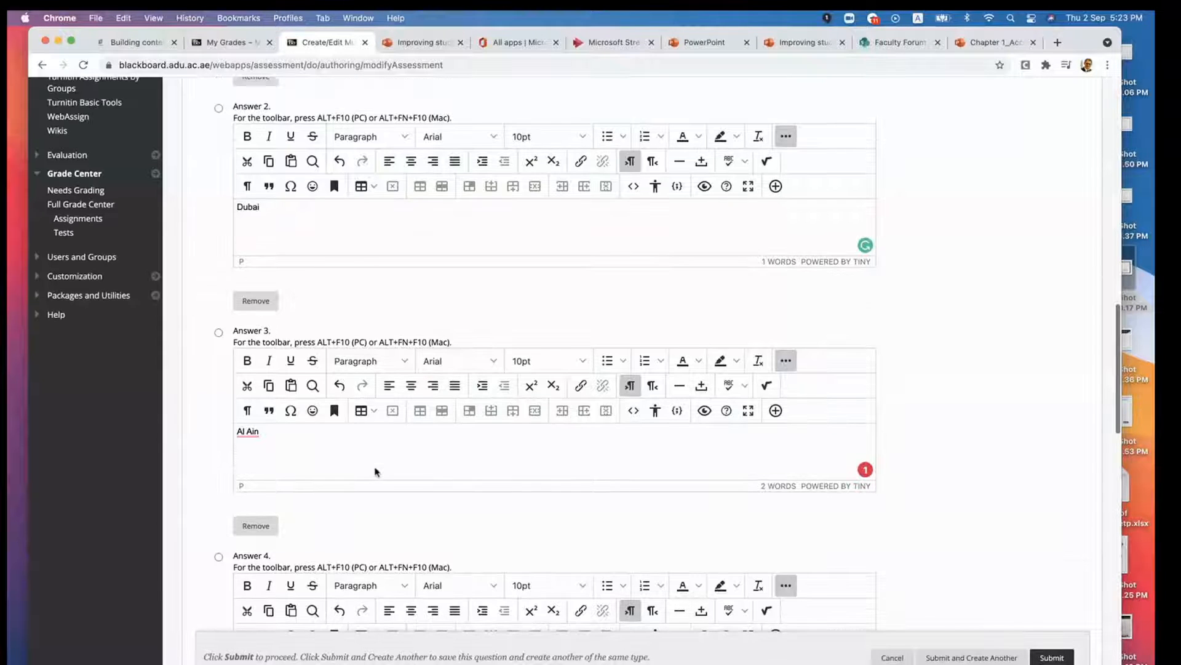
{"action": "scroll", "coordinate": [376, 471], "scroll_direction": "up", "scroll_amount": 3}
{"action": "scroll", "coordinate": [375, 472], "scroll_direction": "down", "scroll_amount": 3}
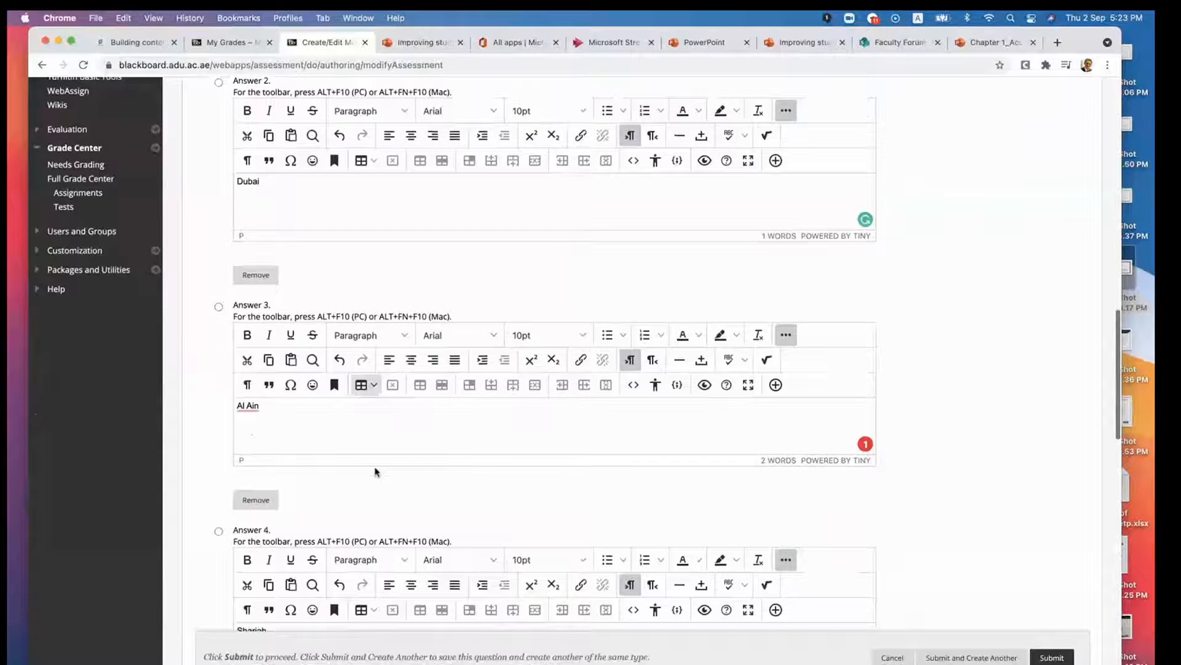
{"action": "scroll", "coordinate": [376, 472], "scroll_direction": "down", "scroll_amount": 10}
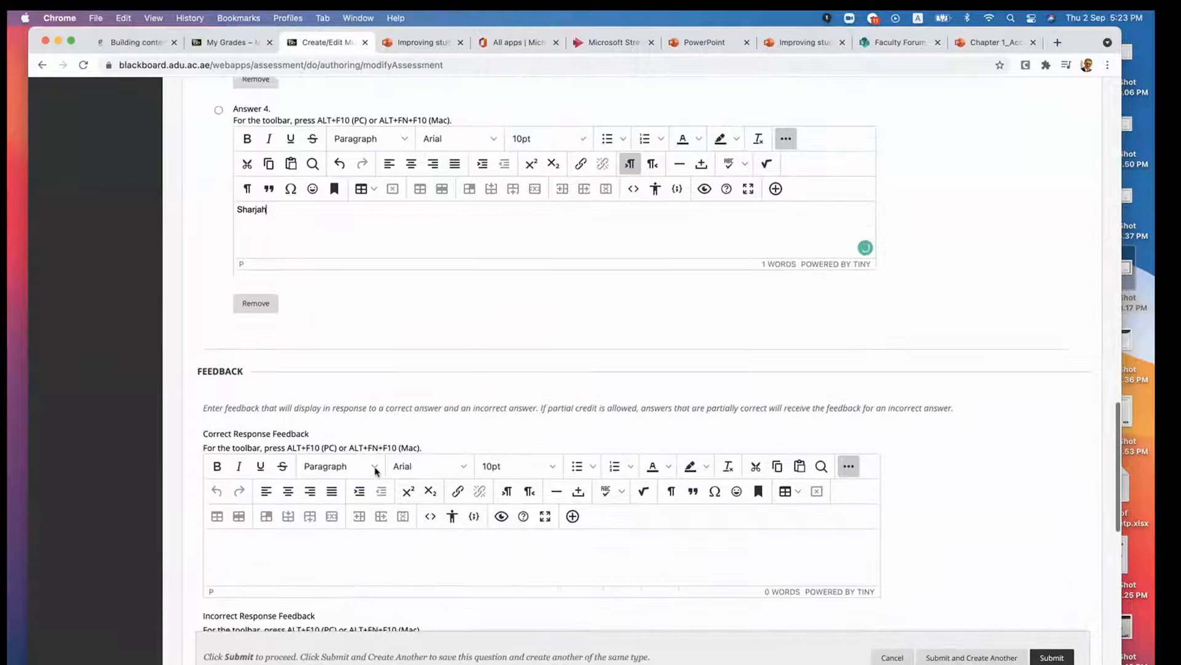
{"action": "left_click", "coordinate": [320, 474]}
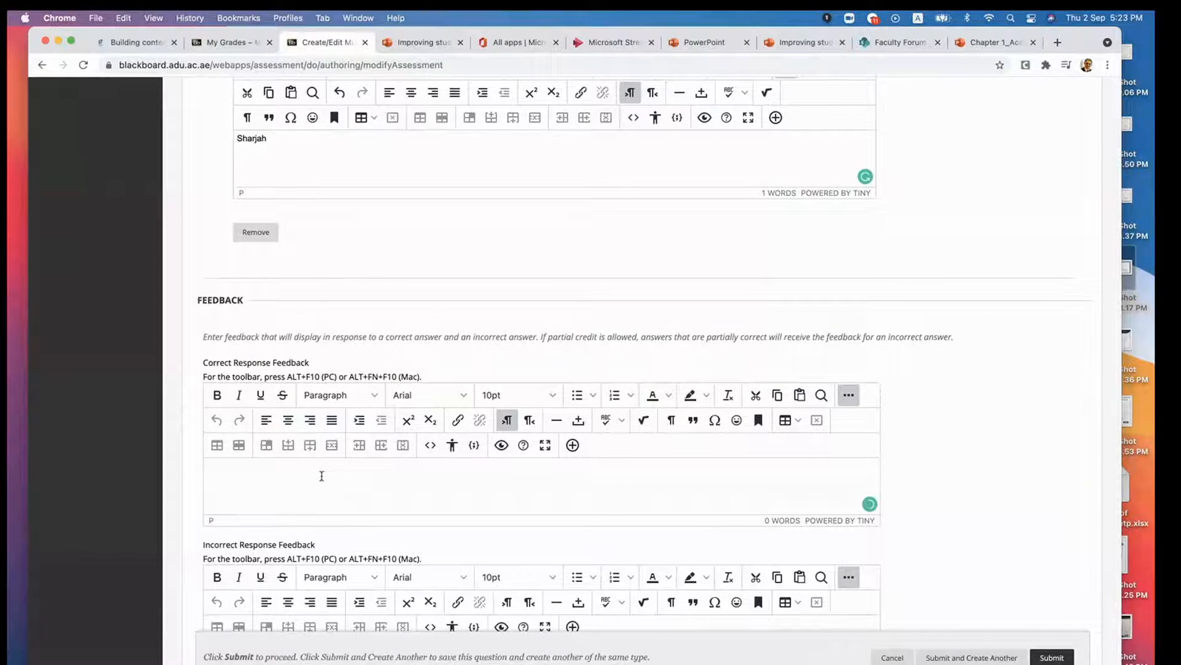
{"action": "scroll", "coordinate": [323, 479], "scroll_direction": "down", "scroll_amount": 1}
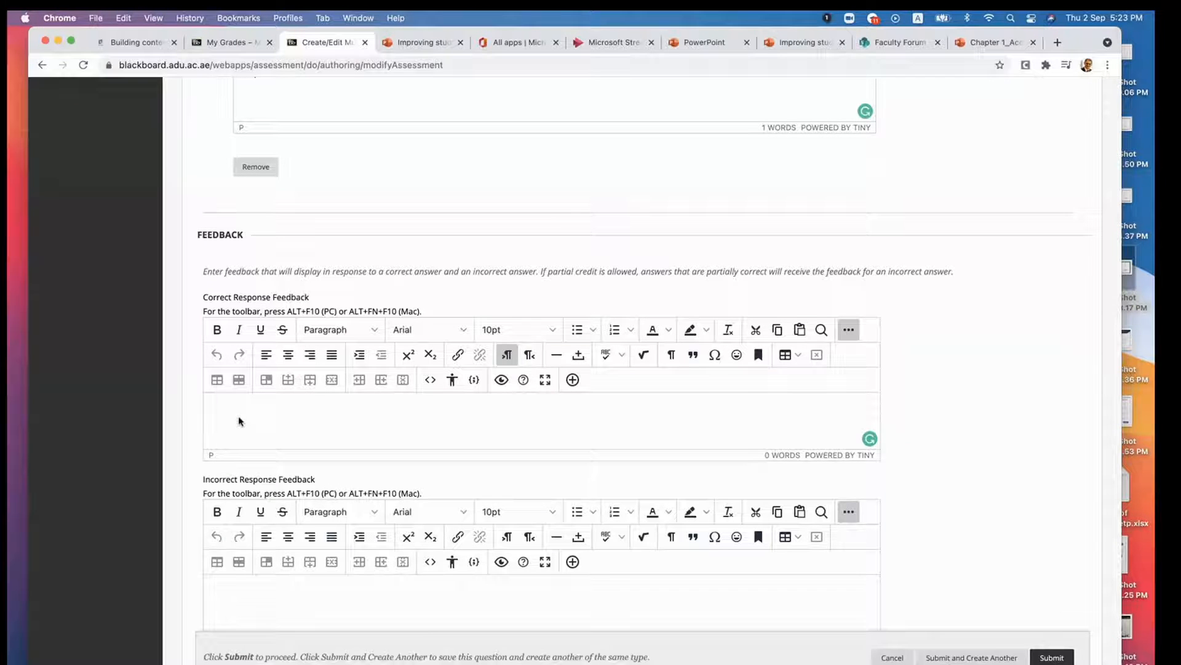
{"action": "type", "text": "Excellence"}
{"action": "scroll", "coordinate": [325, 411], "scroll_direction": "down", "scroll_amount": 2}
{"action": "scroll", "coordinate": [275, 471], "scroll_direction": "down", "scroll_amount": 1}
{"action": "left_click", "coordinate": [273, 487]}
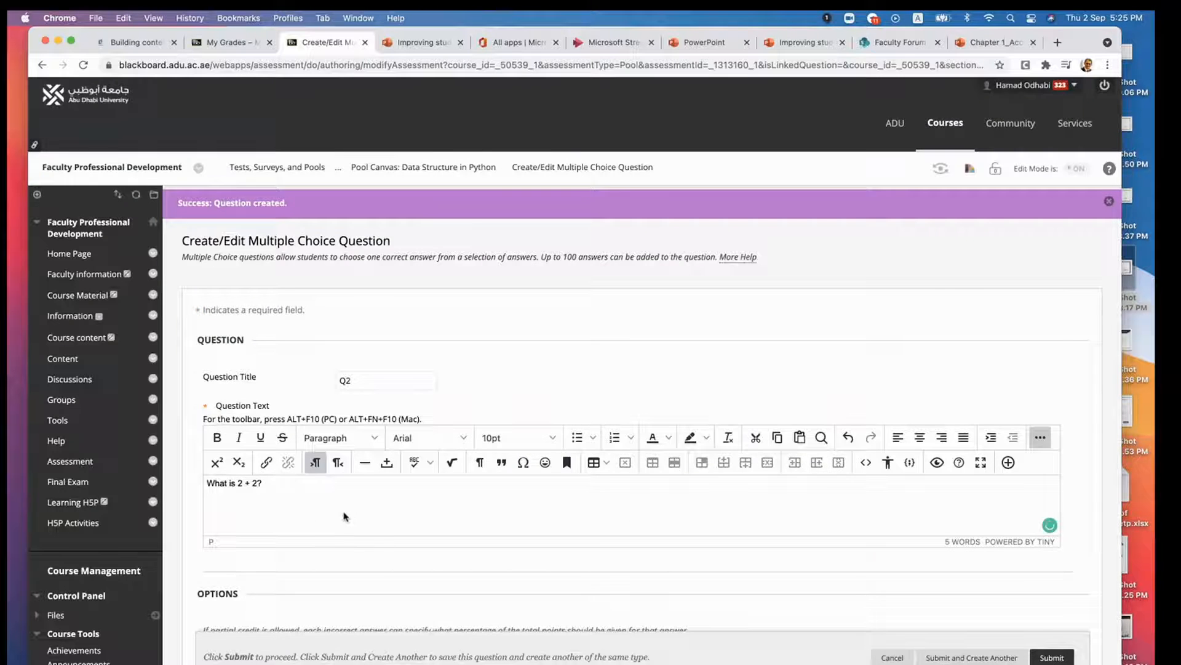
{"action": "scroll", "coordinate": [348, 529], "scroll_direction": "down", "scroll_amount": 5}
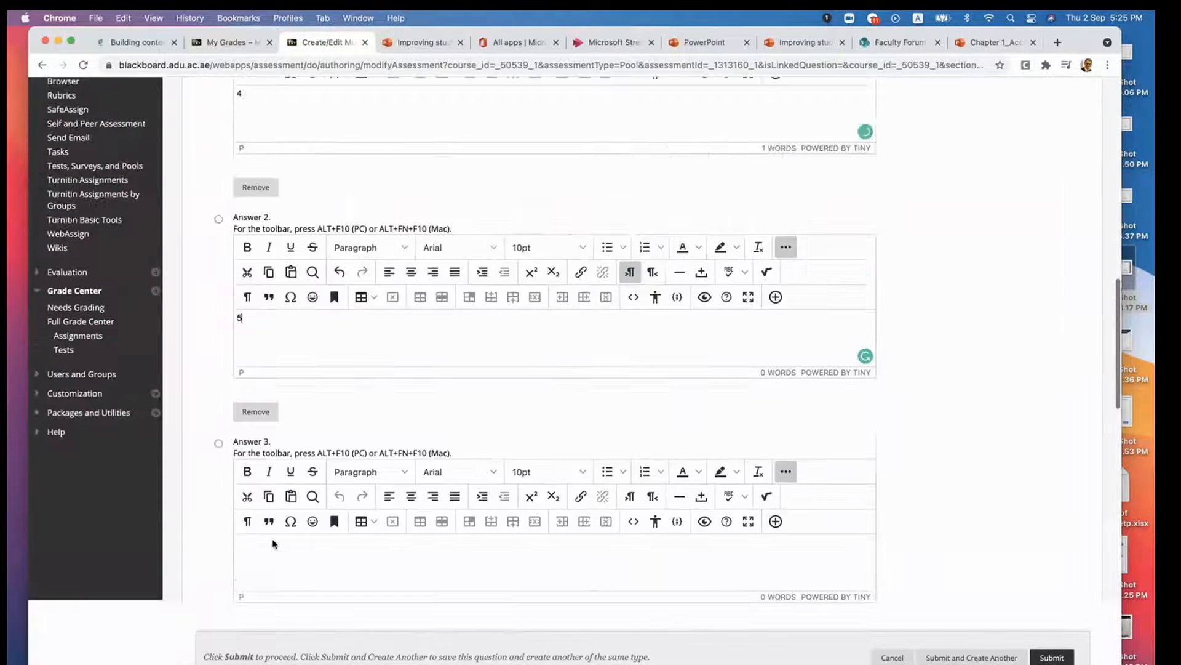
{"action": "scroll", "coordinate": [268, 526], "scroll_direction": "down", "scroll_amount": 2}
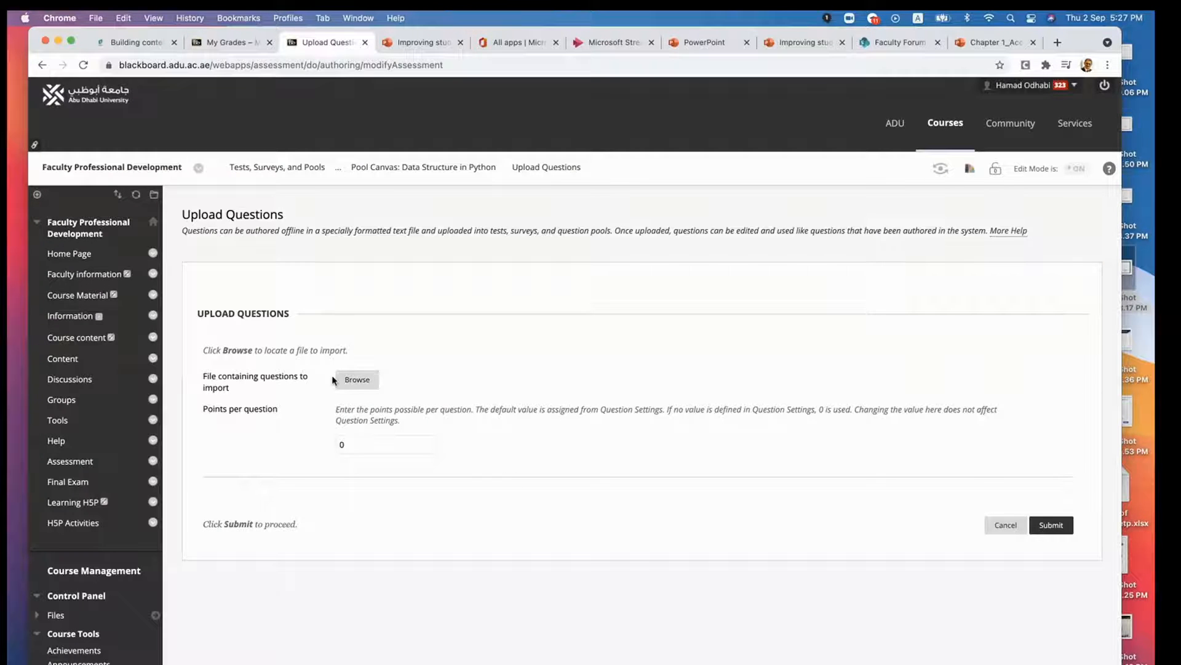
- Cancel the question upload and review the questions listed in the Data Structure in Python pool
{"action": "left_click", "coordinate": [1005, 525]}
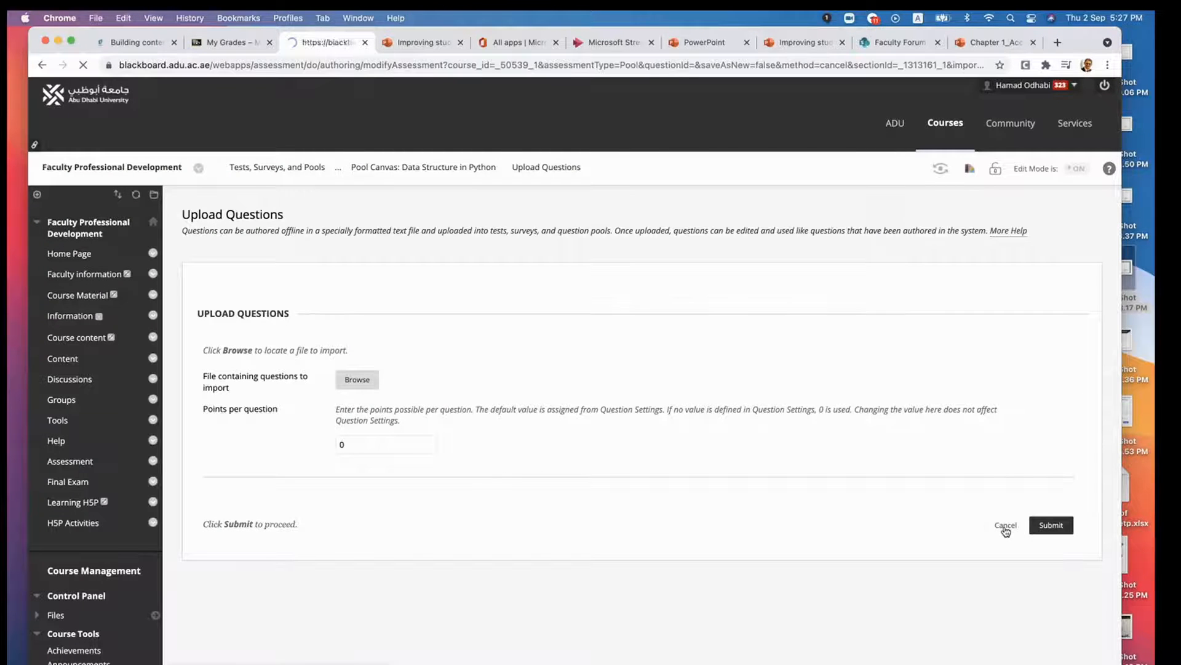
{"action": "scroll", "coordinate": [335, 559], "scroll_direction": "down", "scroll_amount": 1}
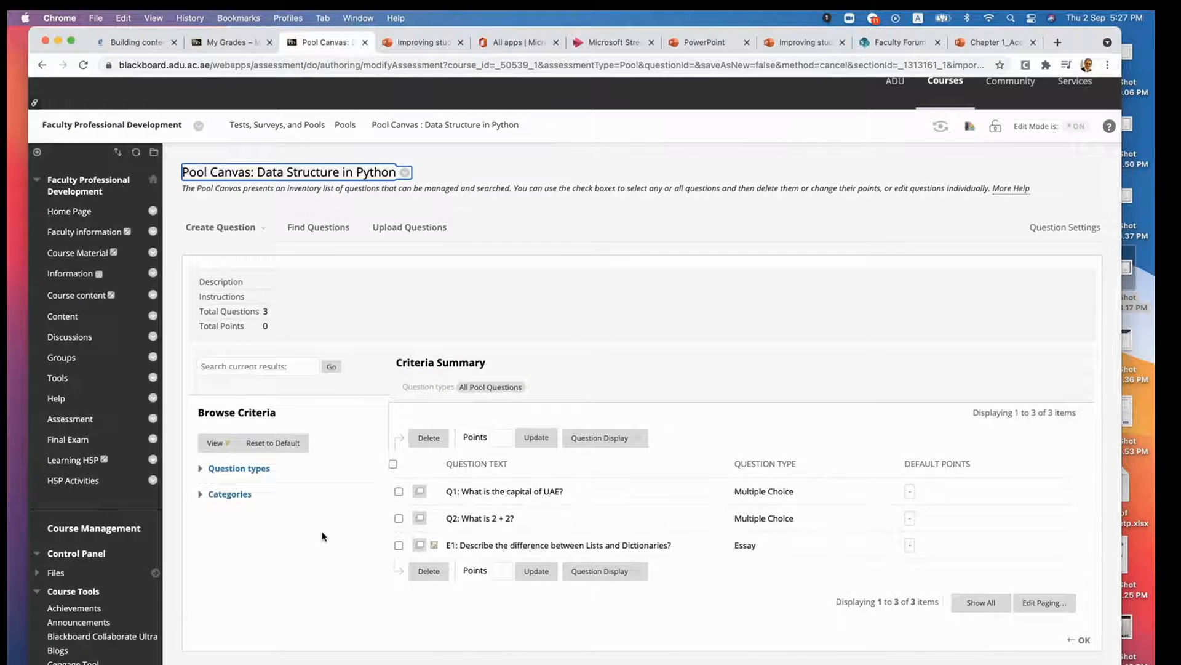
{"action": "scroll", "coordinate": [322, 536], "scroll_direction": "up", "scroll_amount": 1}
{"action": "scroll", "coordinate": [324, 537], "scroll_direction": "down", "scroll_amount": 4}
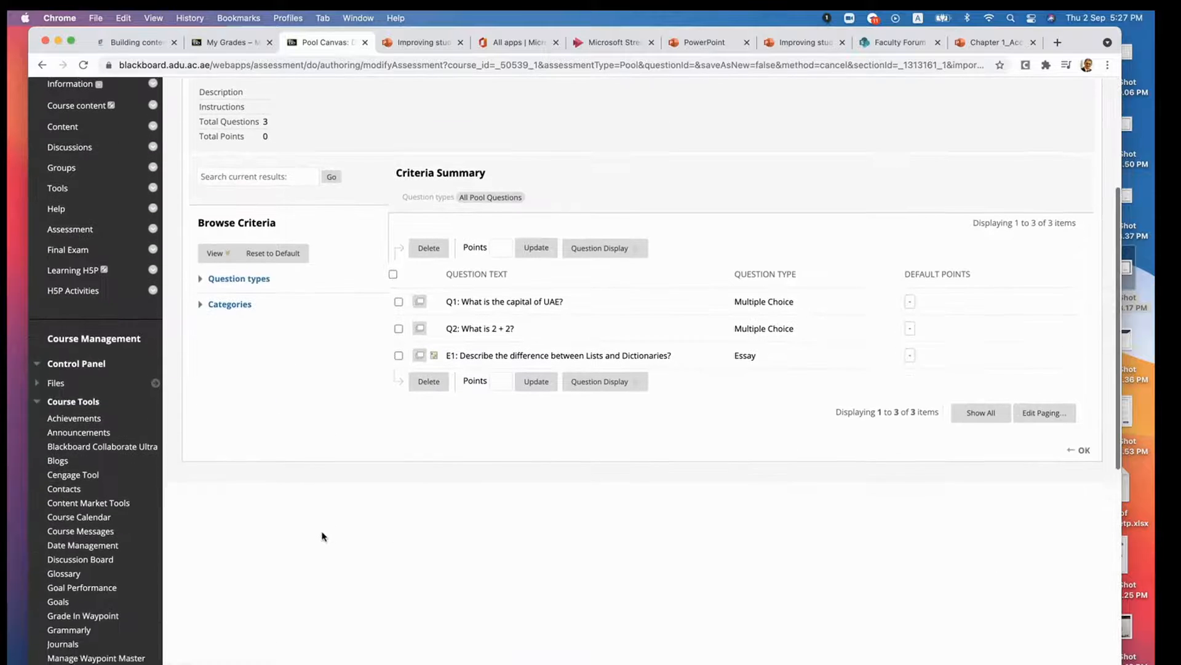
- Open the course's Tests list from Tests, Surveys, and Pools and start building a new test
{"action": "scroll", "coordinate": [323, 536], "scroll_direction": "down", "scroll_amount": 10}
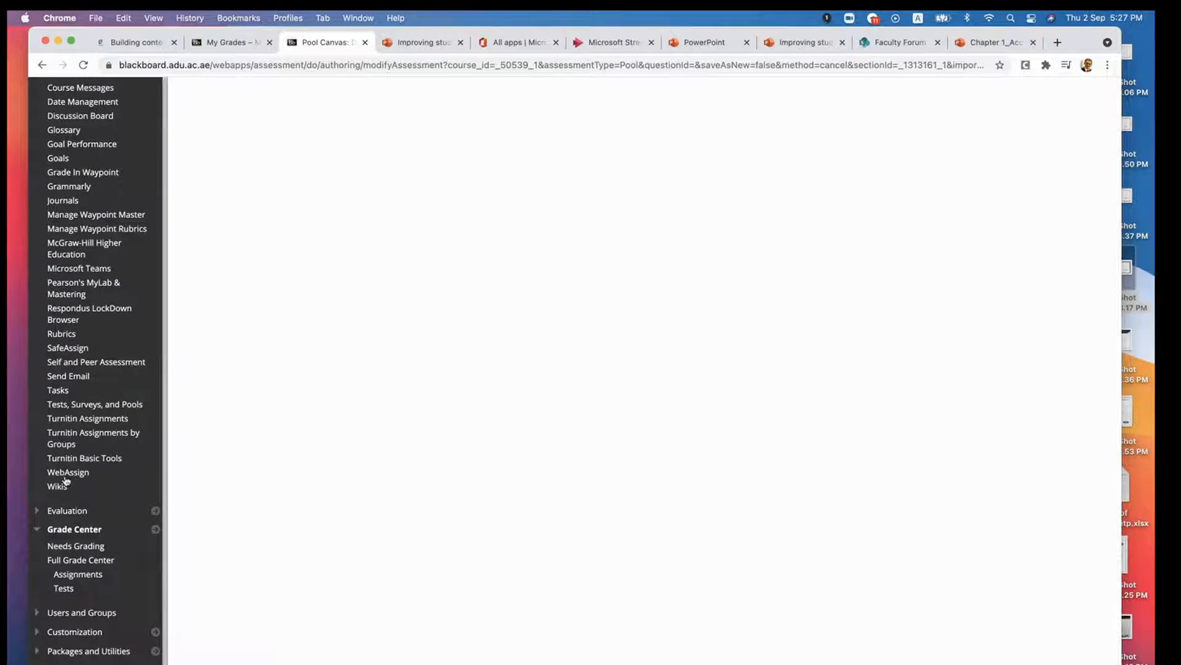
{"action": "left_click", "coordinate": [92, 407]}
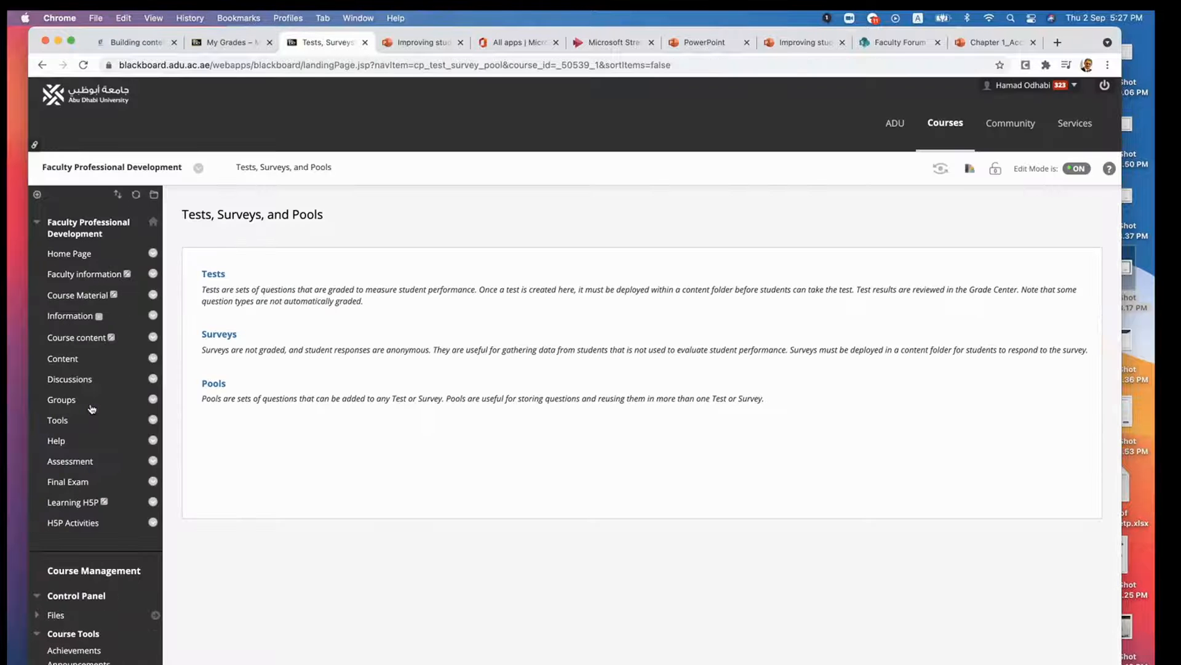
{"action": "left_click", "coordinate": [211, 276]}
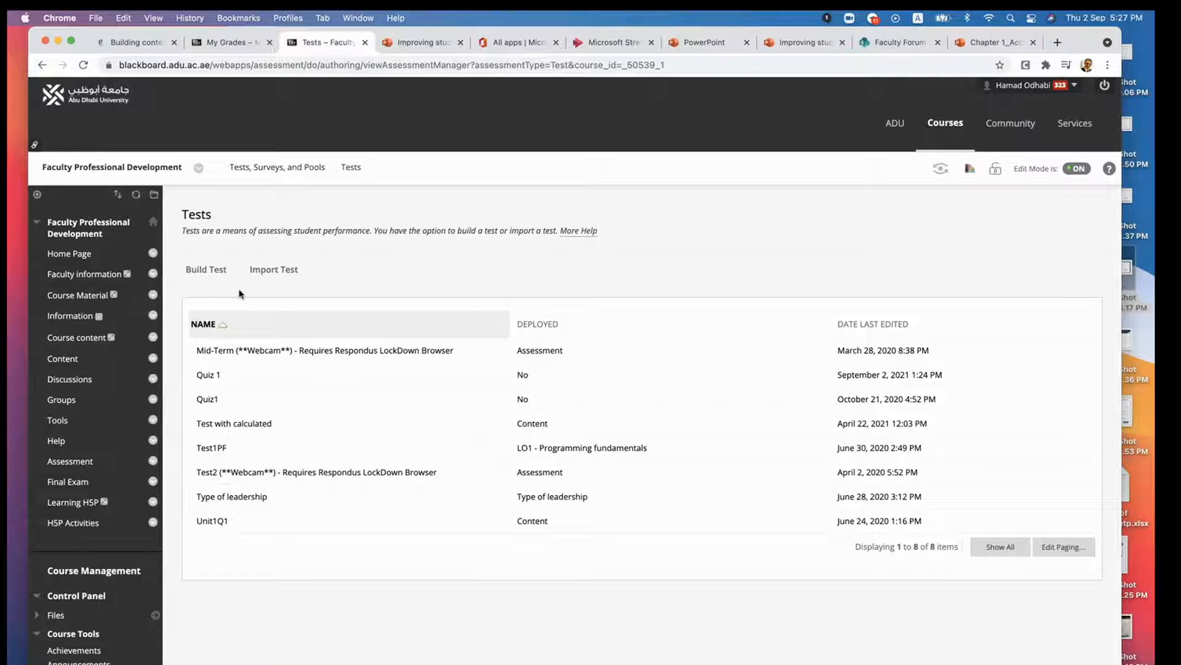
{"action": "left_click", "coordinate": [206, 283]}
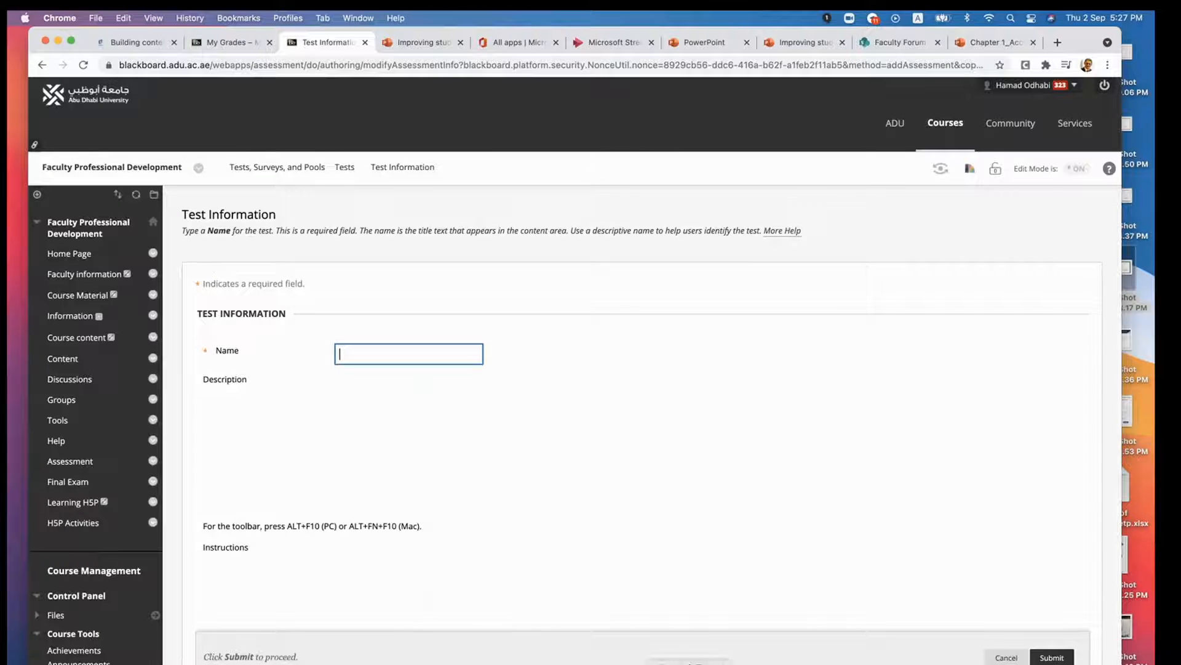
- Check the colleague's assessment table in Microsoft Teams, return to Blackboard and name the test "Mid Term" plus the colleague's first name
{"action": "left_click", "coordinate": [689, 664]}
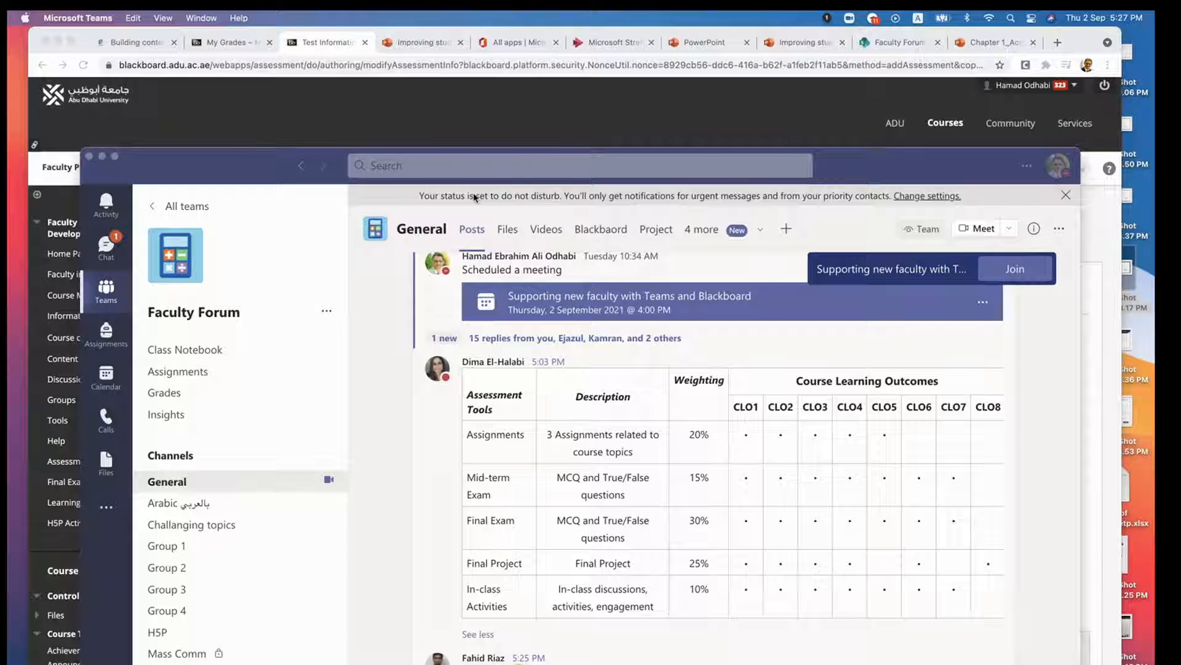
{"action": "left_click", "coordinate": [728, 115]}
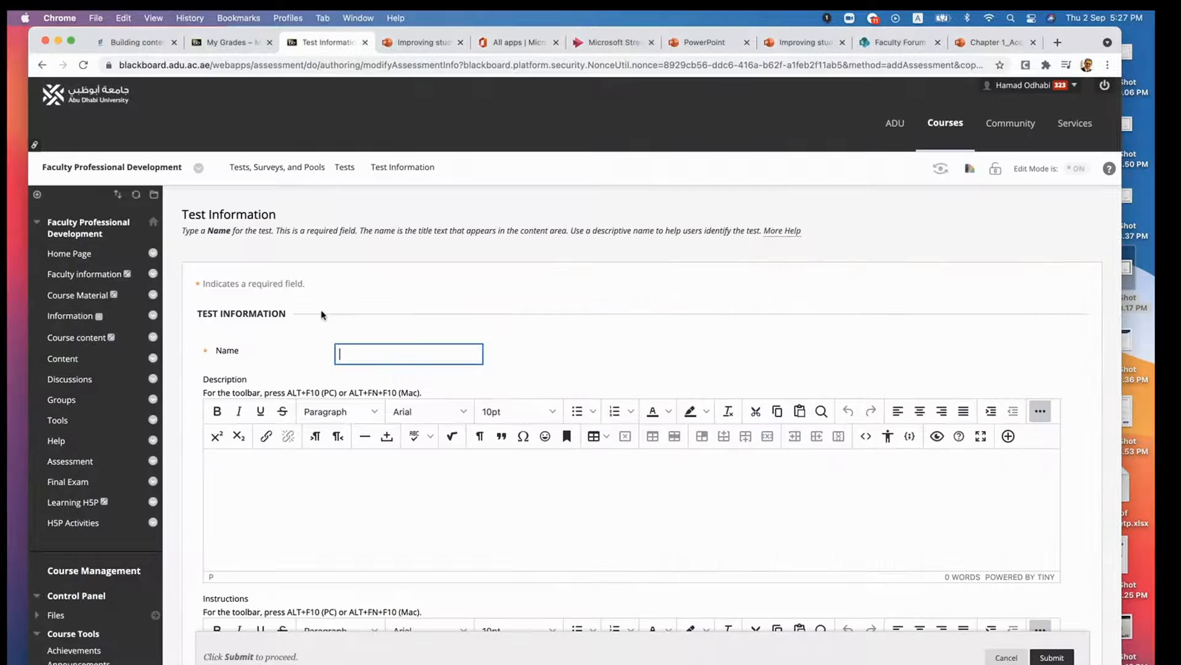
{"action": "type", "text": "Mid Term Dima"}
- Leave the new test's description and instructions blank and submit it to create the test
{"action": "scroll", "coordinate": [373, 492], "scroll_direction": "down", "scroll_amount": 2}
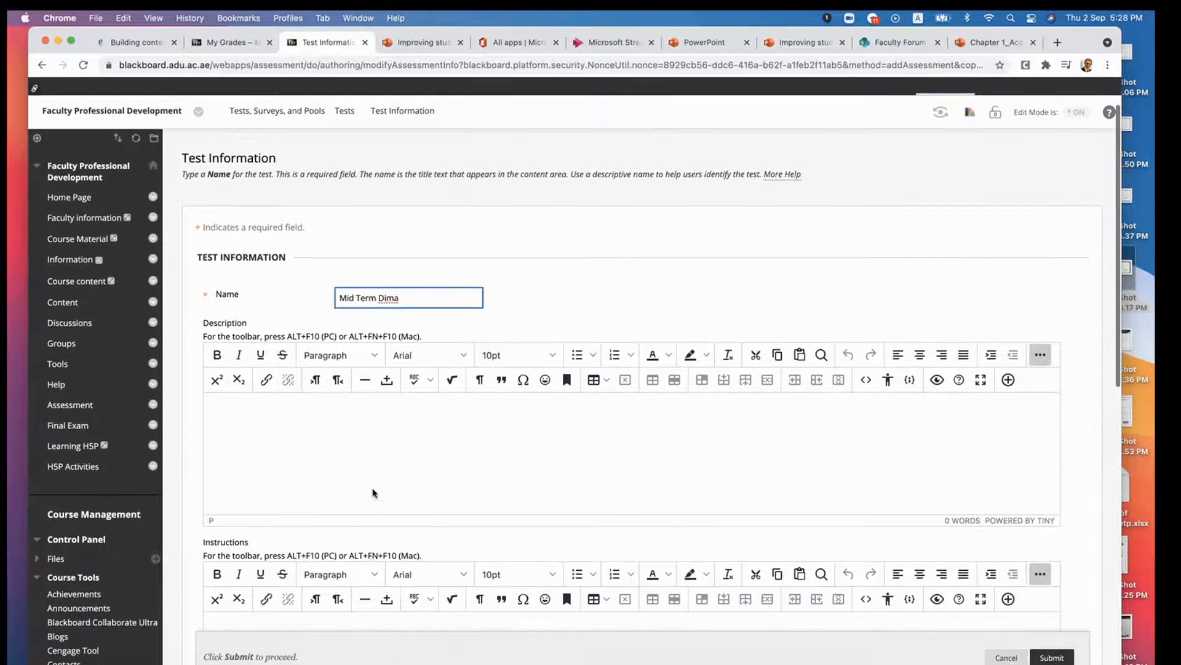
{"action": "scroll", "coordinate": [373, 492], "scroll_direction": "down", "scroll_amount": 6}
{"action": "scroll", "coordinate": [373, 492], "scroll_direction": "up", "scroll_amount": 3}
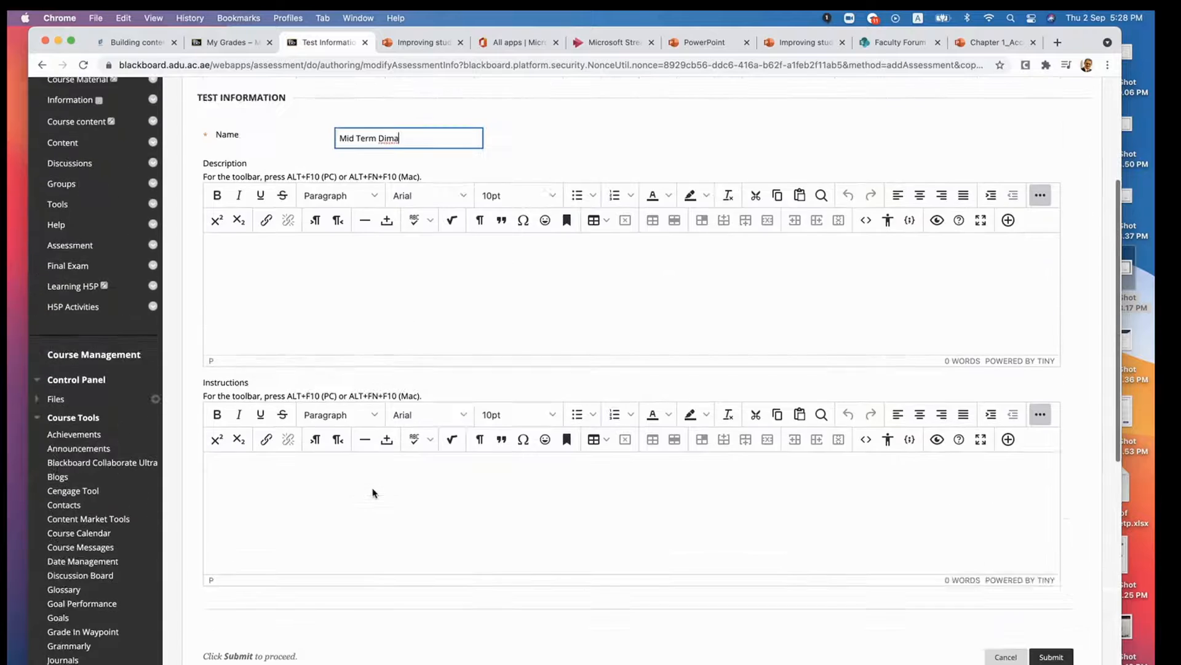
{"action": "scroll", "coordinate": [373, 492], "scroll_direction": "up", "scroll_amount": 6}
{"action": "scroll", "coordinate": [372, 491], "scroll_direction": "down", "scroll_amount": 4}
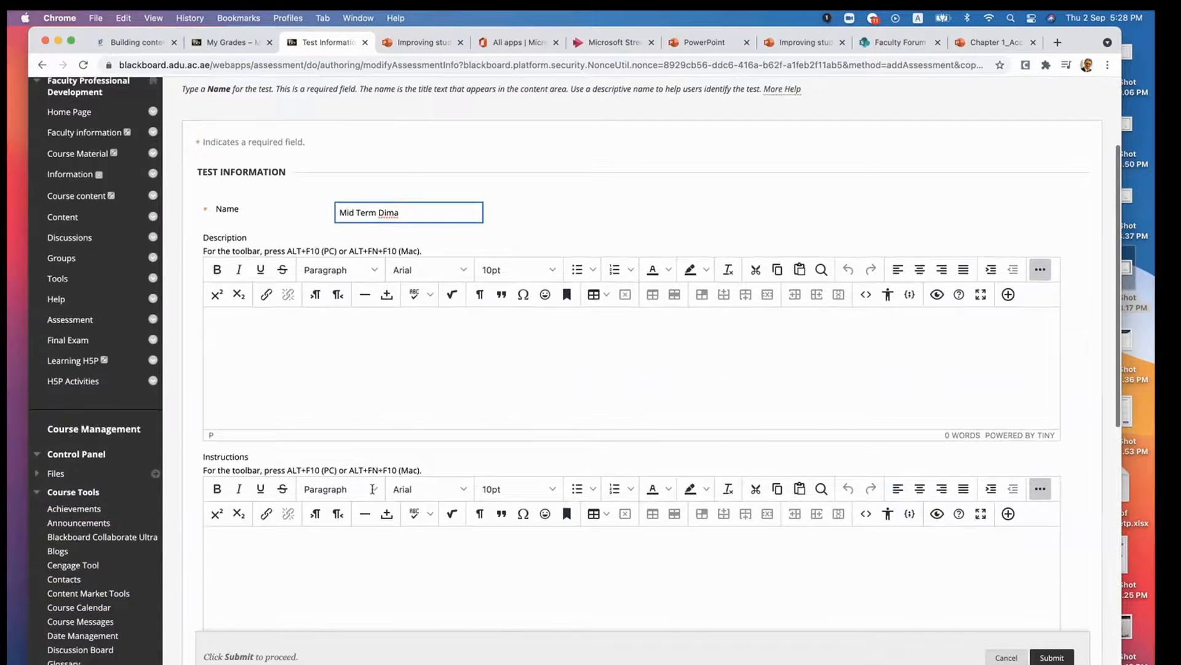
{"action": "scroll", "coordinate": [373, 489], "scroll_direction": "down", "scroll_amount": 6}
{"action": "scroll", "coordinate": [311, 177], "scroll_direction": "up", "scroll_amount": 3}
{"action": "left_click", "coordinate": [300, 234]}
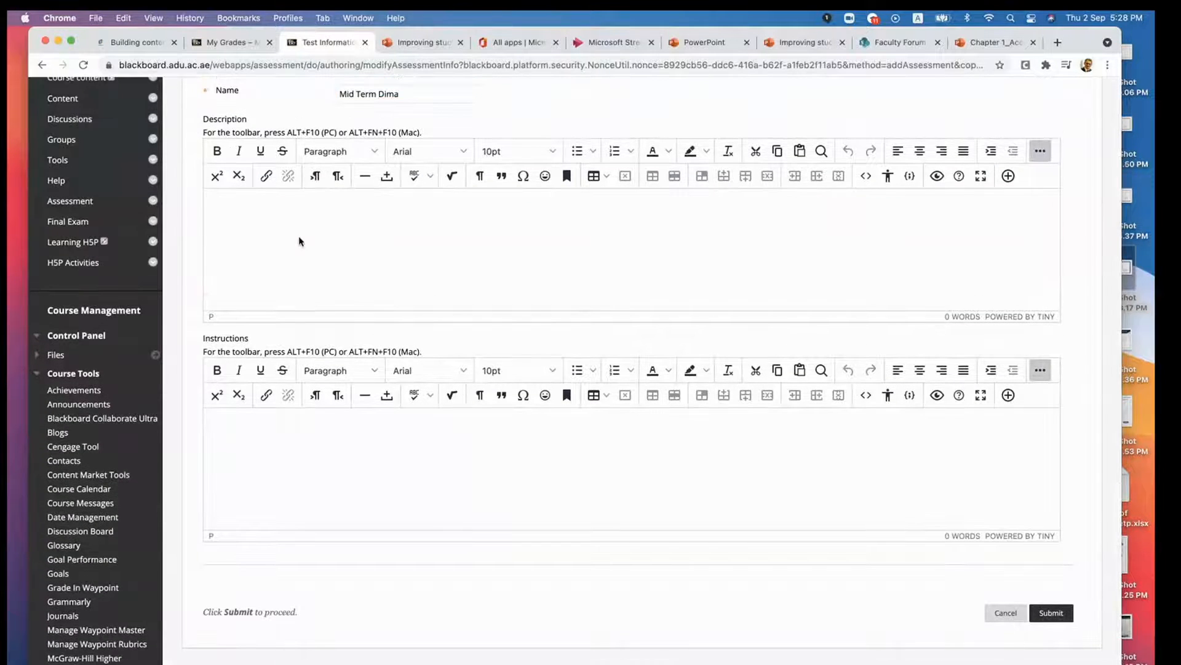
{"action": "left_click", "coordinate": [261, 423]}
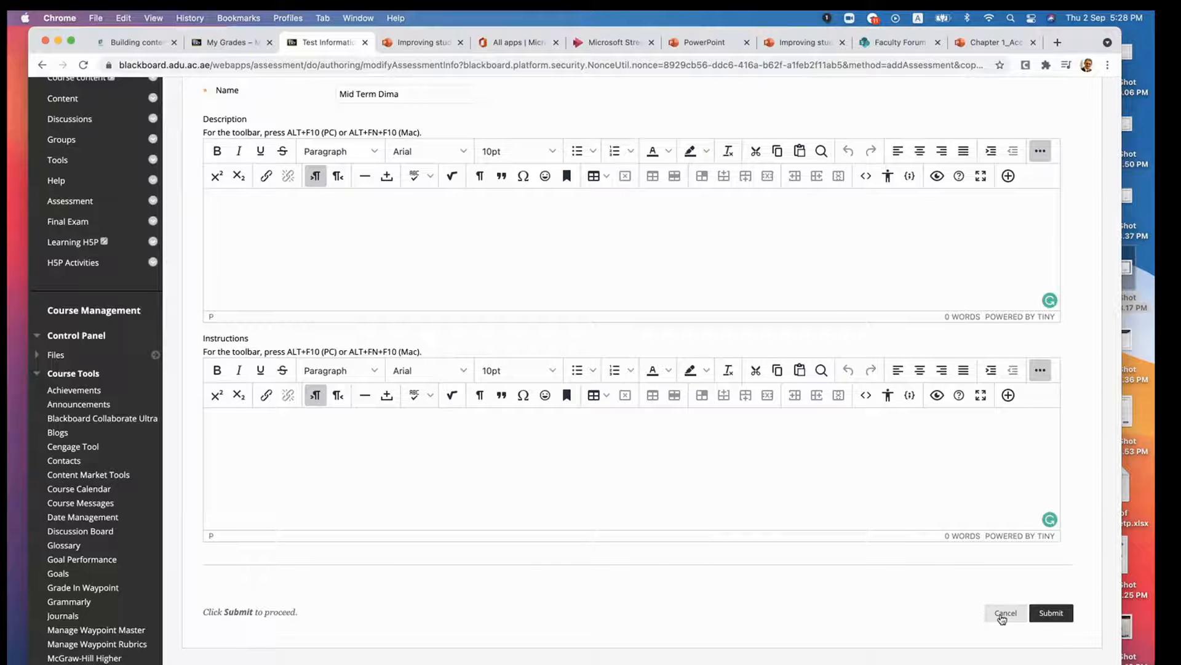
{"action": "left_click", "coordinate": [1051, 615]}
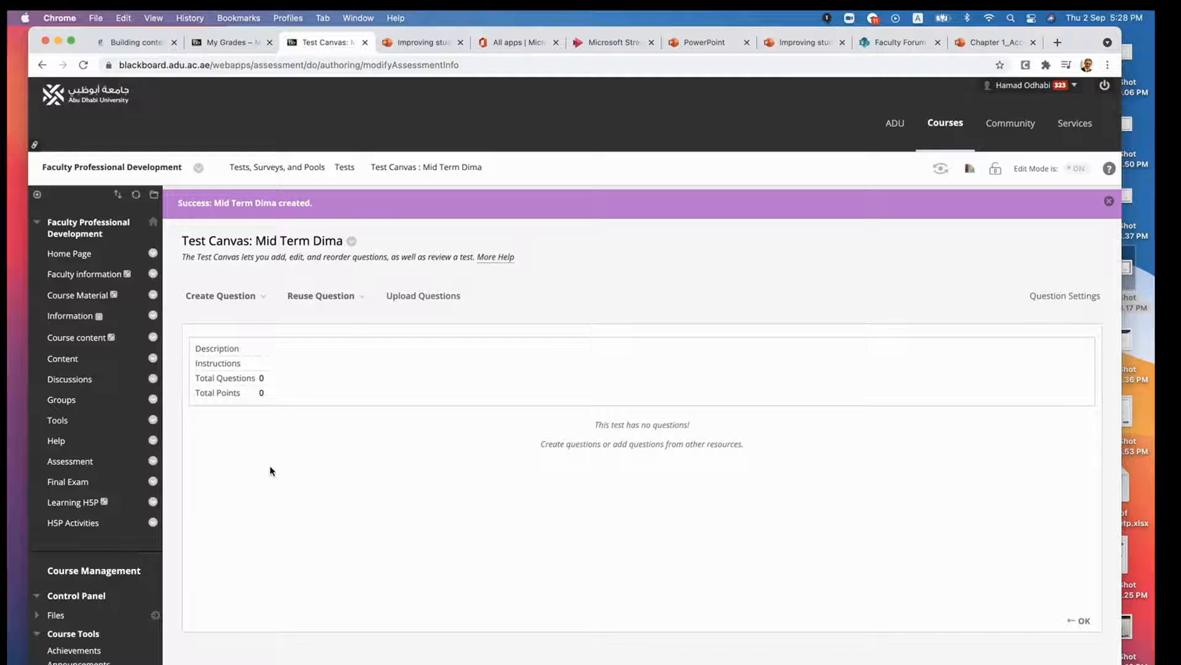
- Check the course's question pools and the number of questions in each, and return to Tests, Surveys, and Pools
{"action": "left_click", "coordinate": [259, 297]}
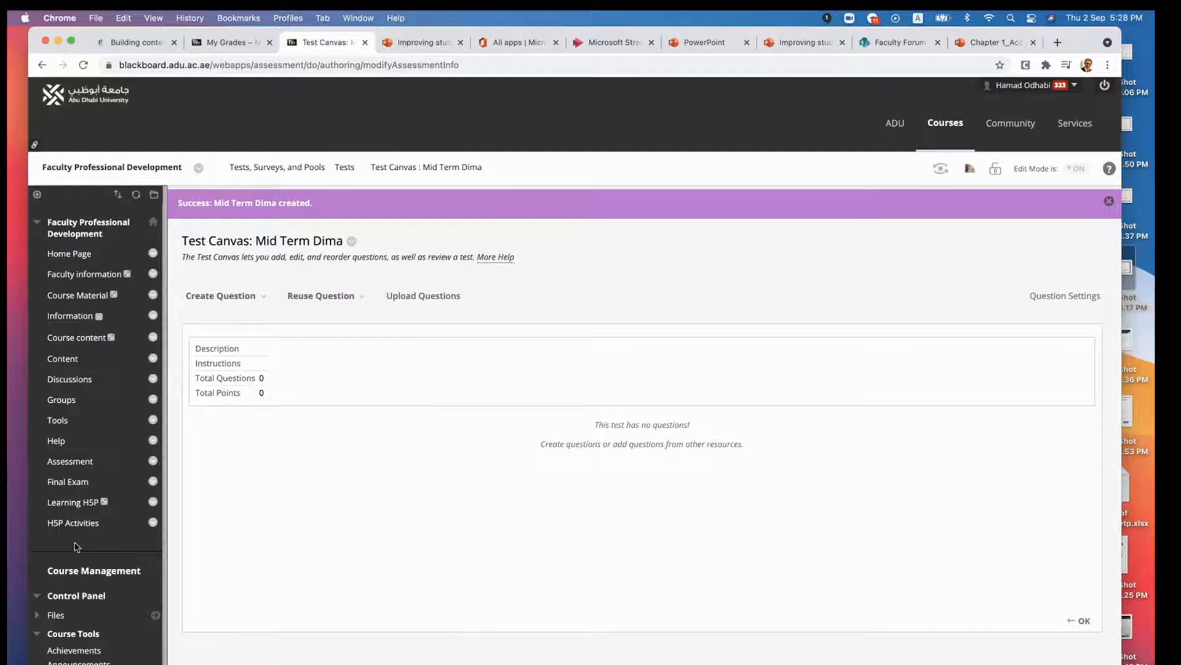
{"action": "scroll", "coordinate": [77, 546], "scroll_direction": "down", "scroll_amount": 10}
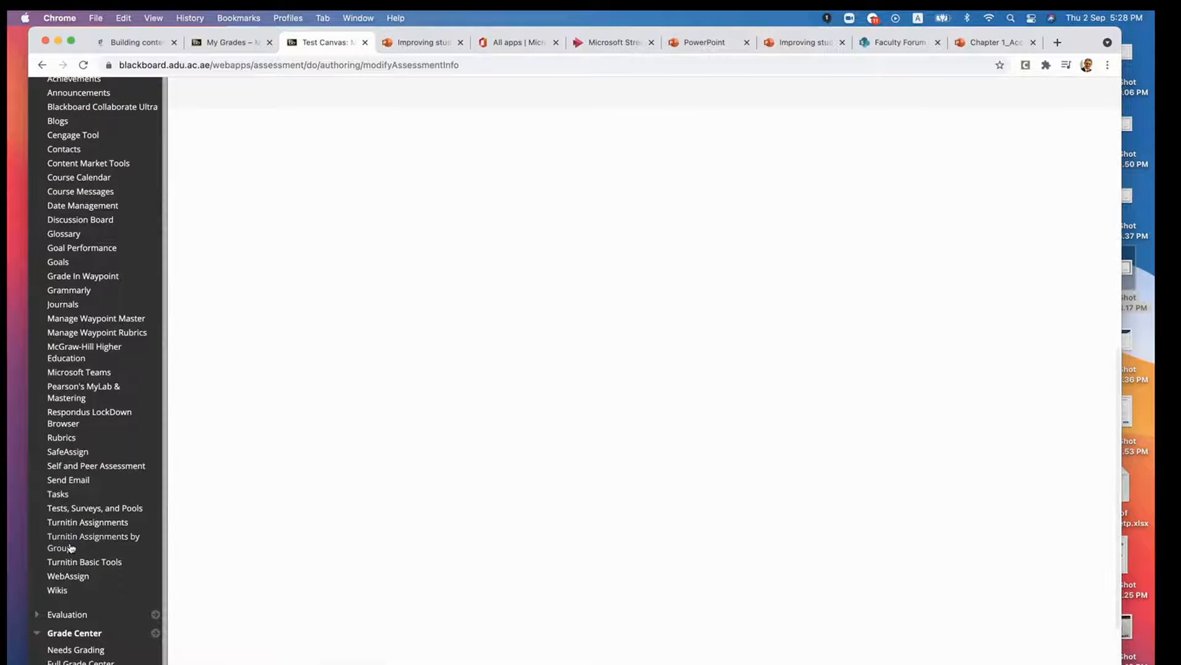
{"action": "left_click", "coordinate": [91, 509]}
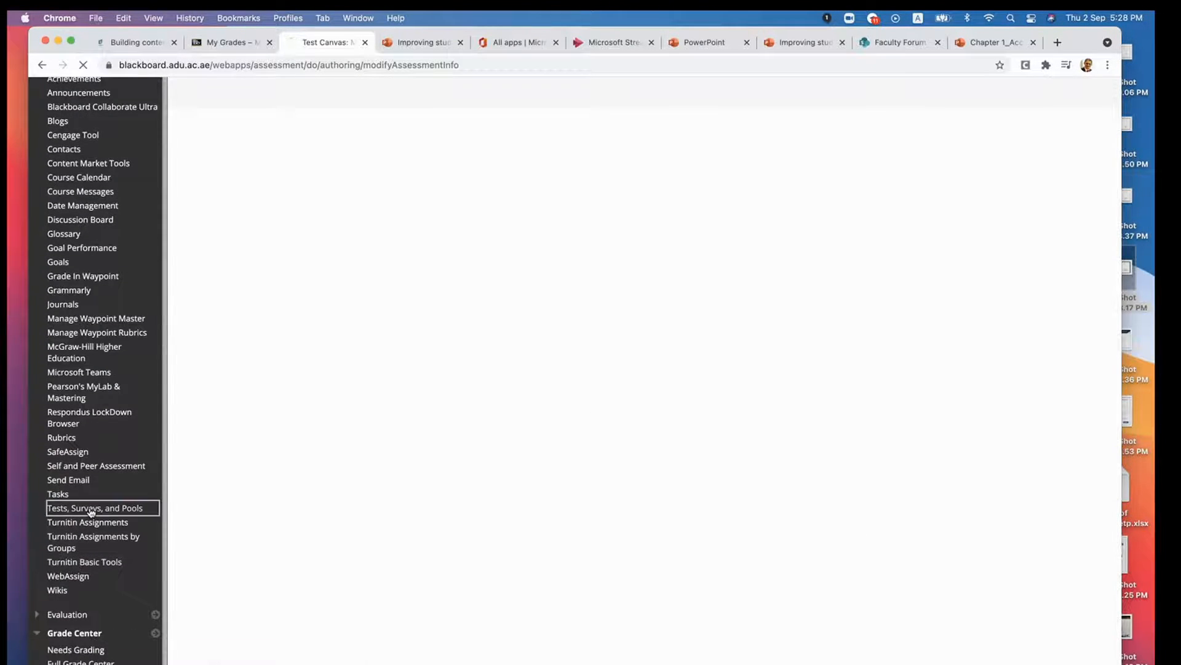
{"action": "left_click", "coordinate": [212, 388]}
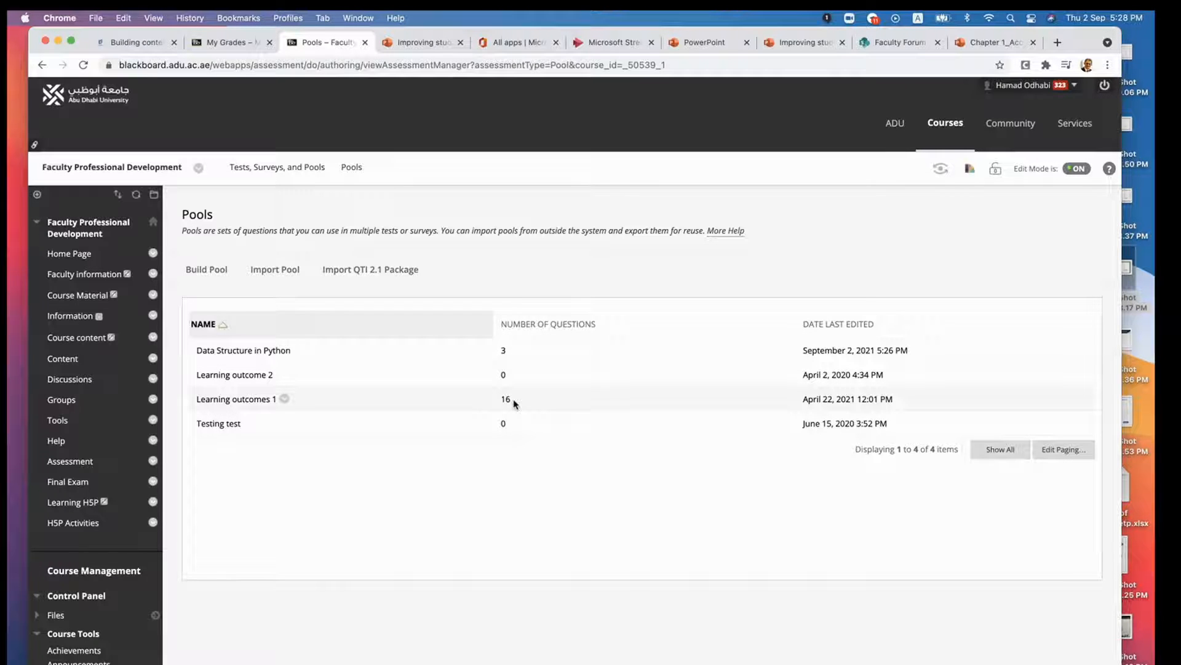
{"action": "left_click", "coordinate": [42, 65]}
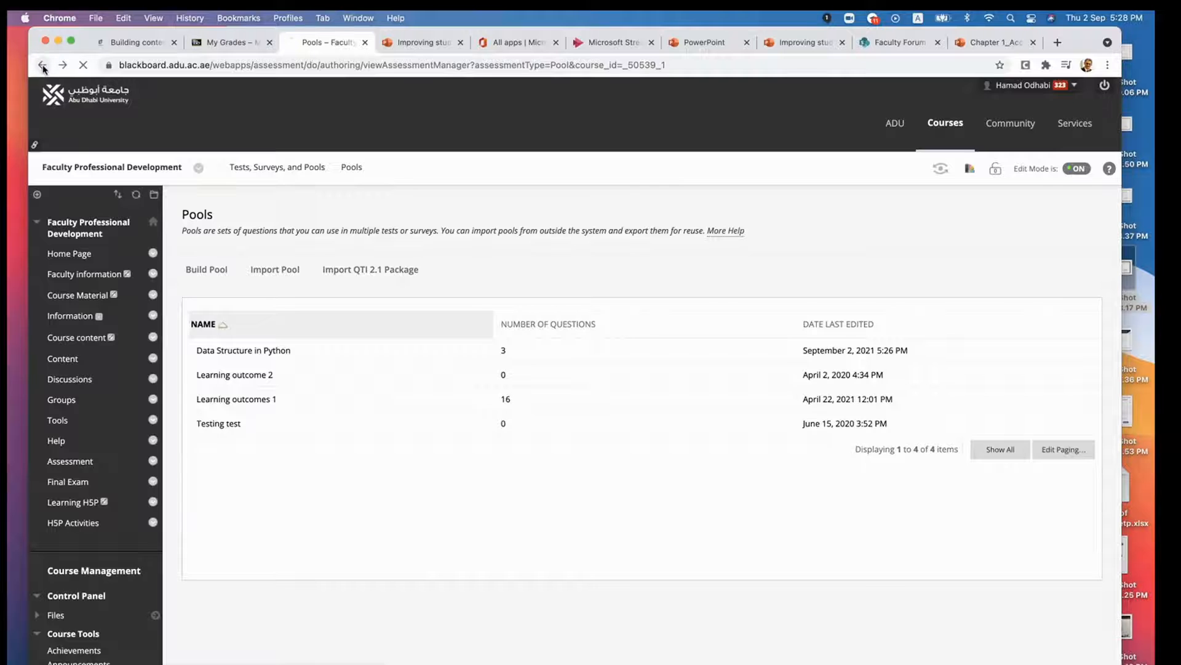
- Open the newly created Mid Term test for editing from the course's Tests list
{"action": "left_click", "coordinate": [217, 274]}
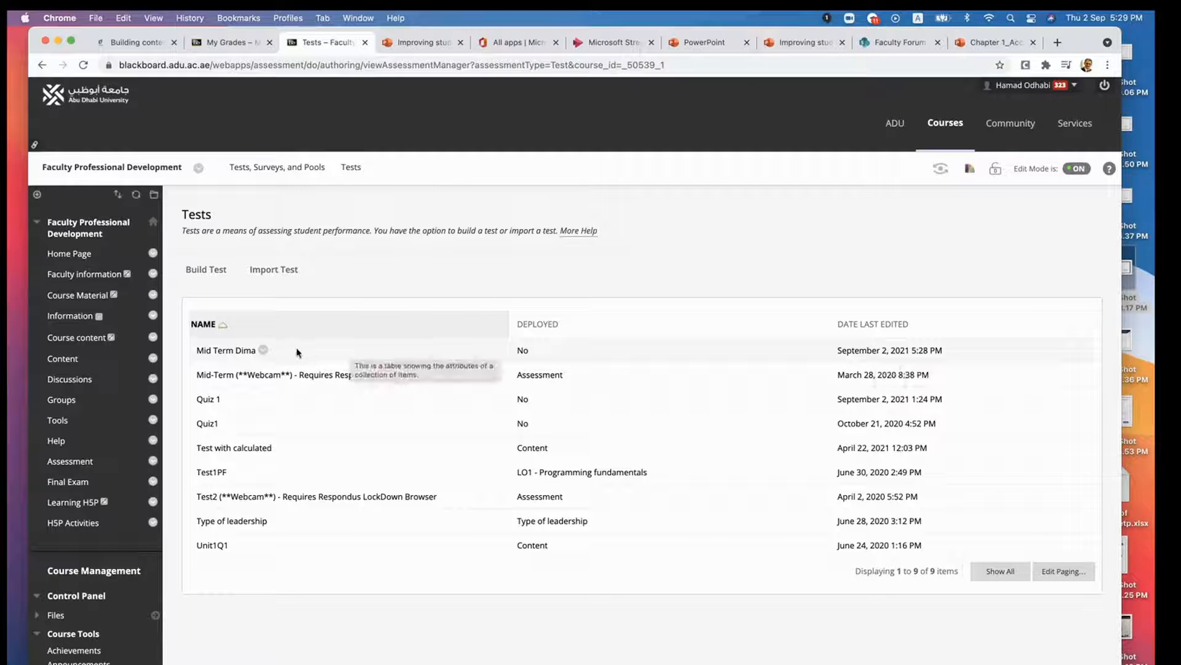
{"action": "left_click", "coordinate": [264, 349]}
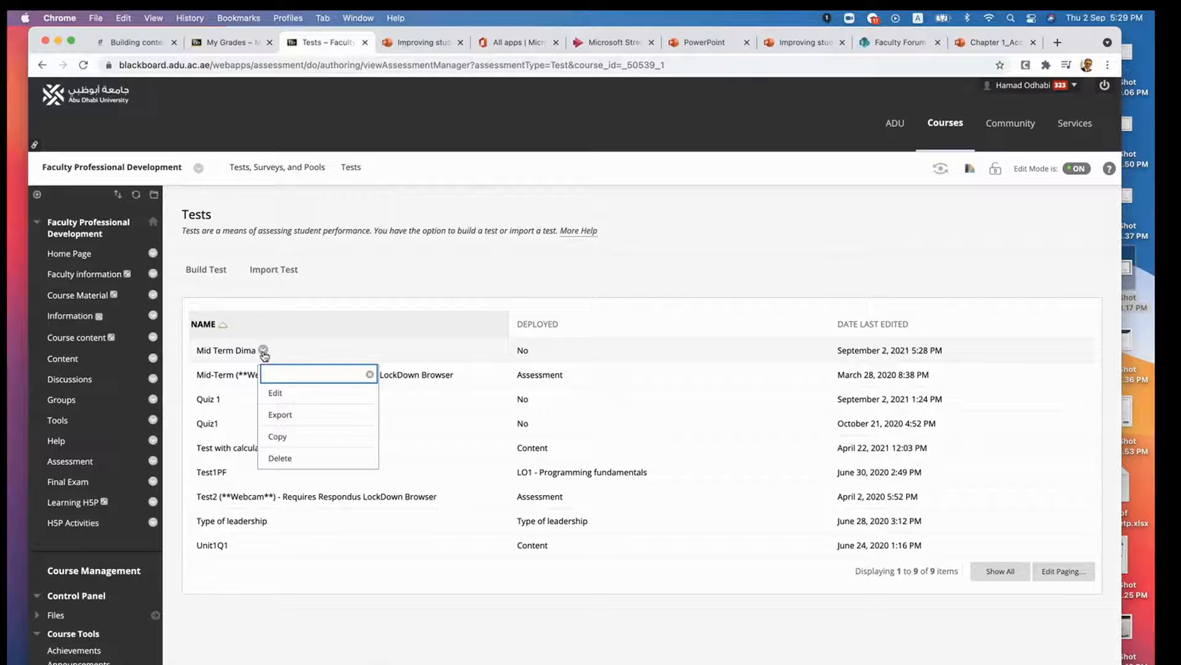
{"action": "left_click", "coordinate": [276, 394]}
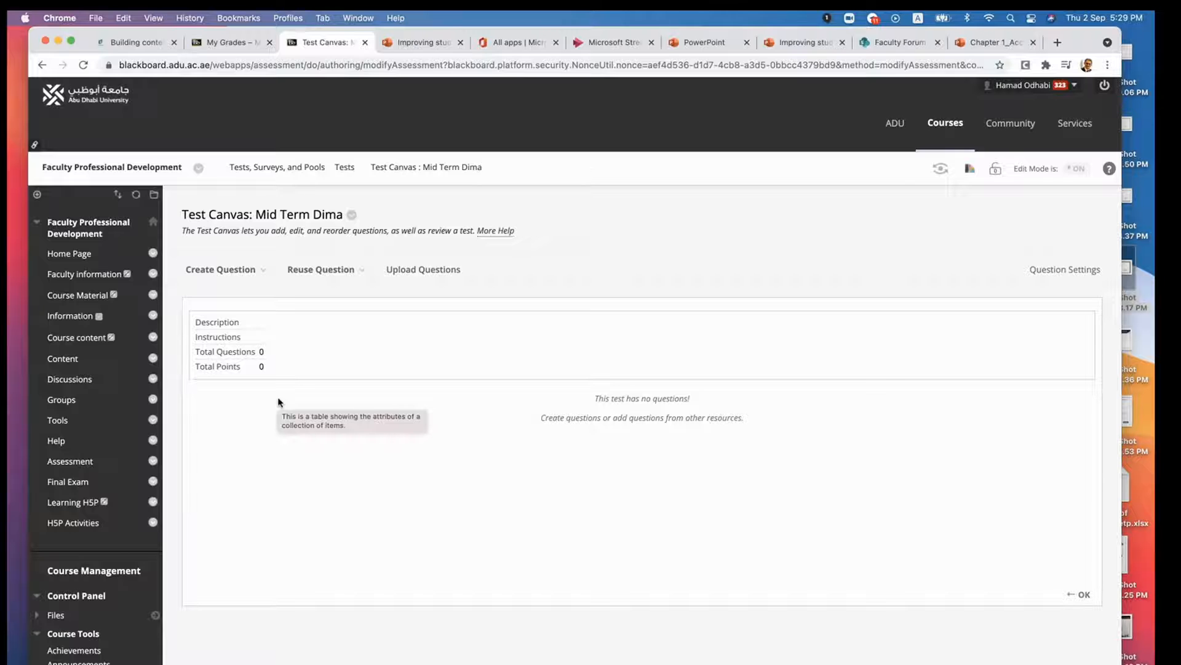
- Check the options for creating and reusing questions, and start creating a question set for the test
{"action": "left_click", "coordinate": [228, 269]}
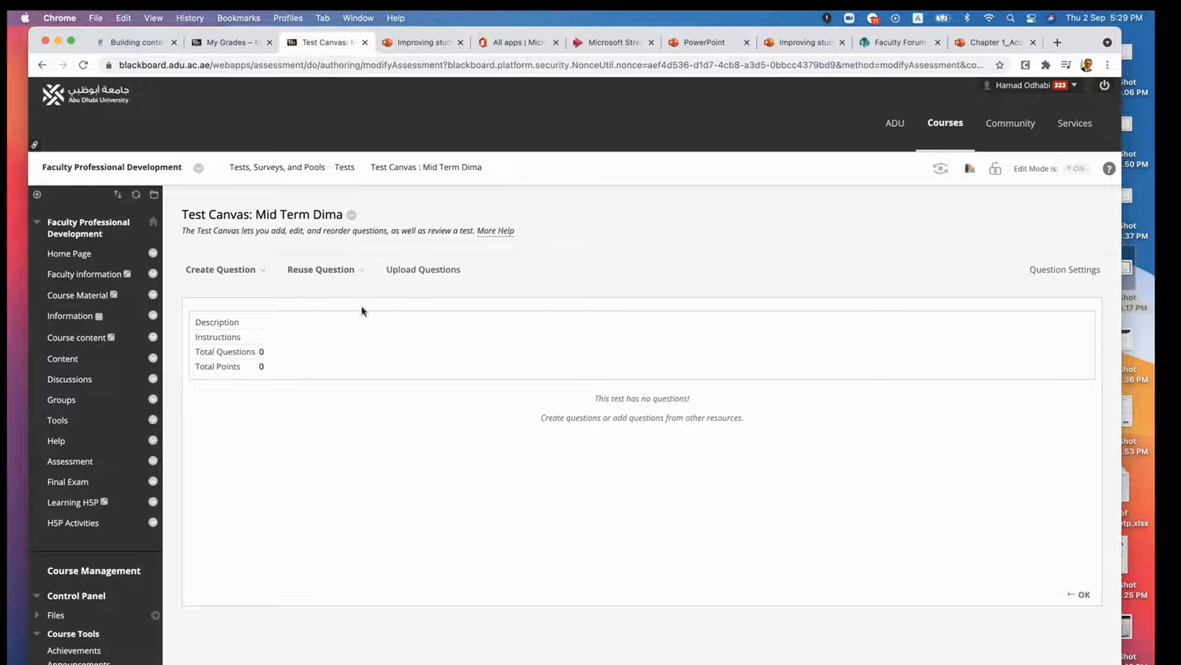
{"action": "left_click", "coordinate": [359, 273]}
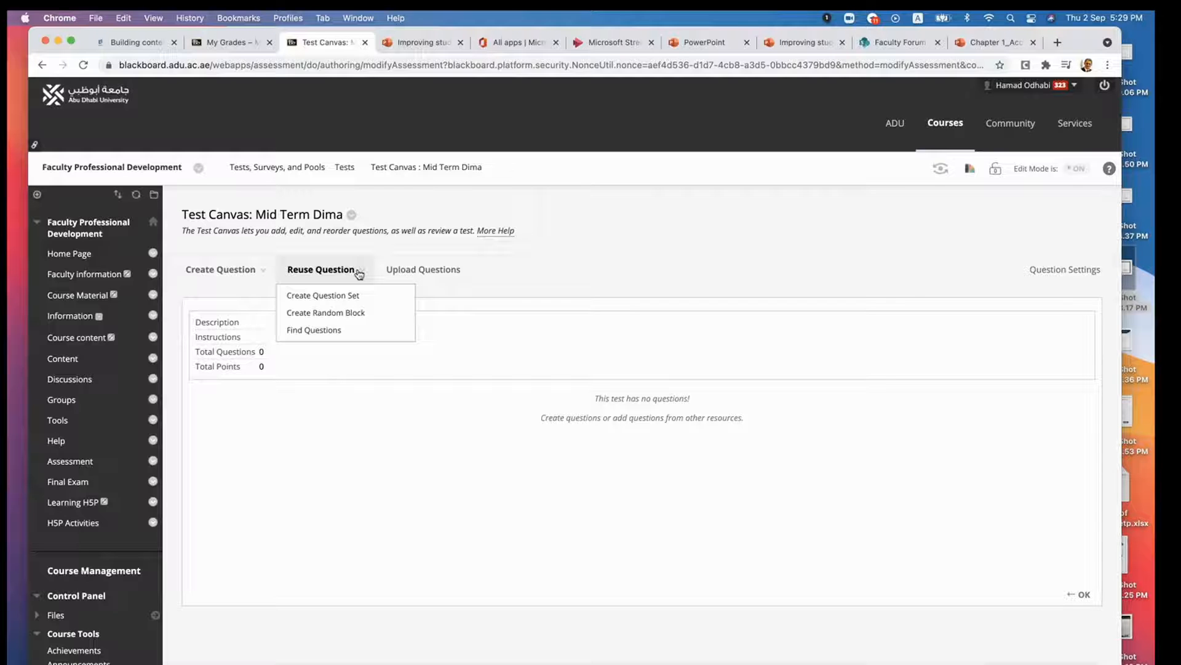
{"action": "left_click", "coordinate": [246, 270]}
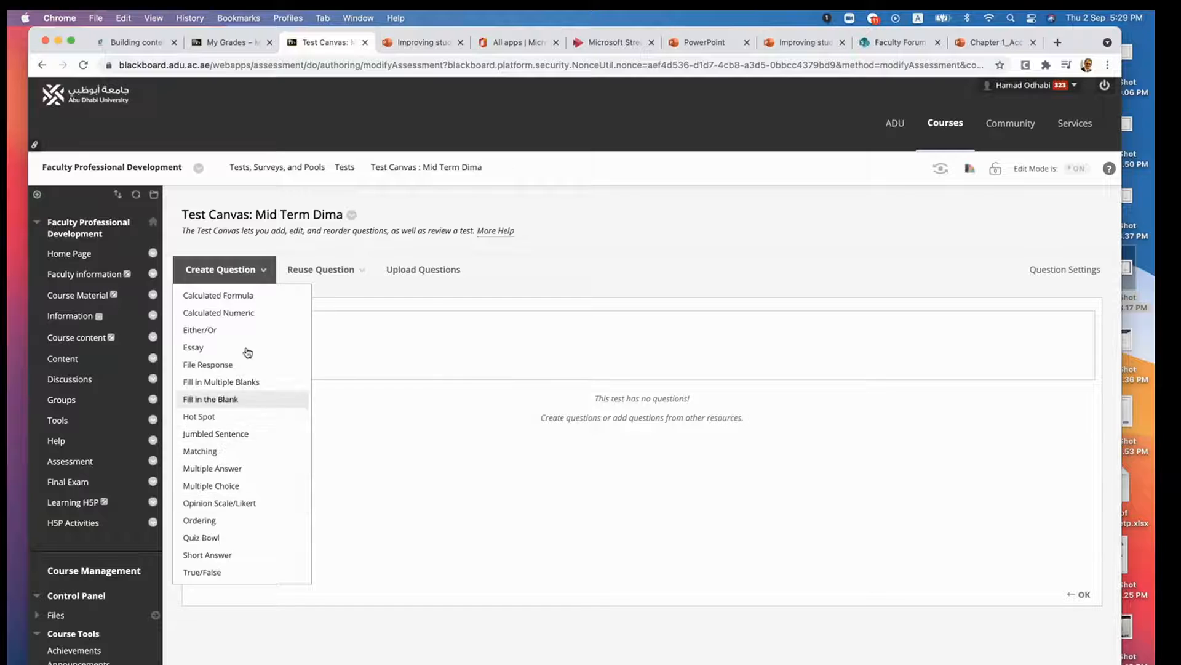
{"action": "left_click", "coordinate": [354, 272]}
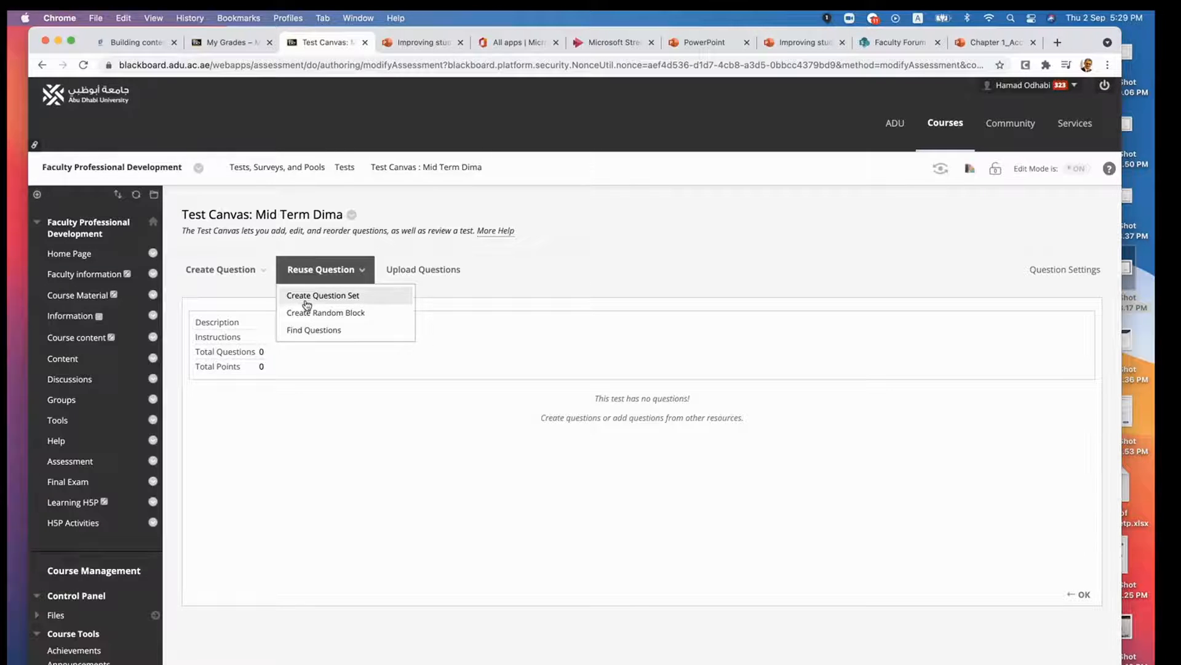
{"action": "left_click", "coordinate": [317, 301]}
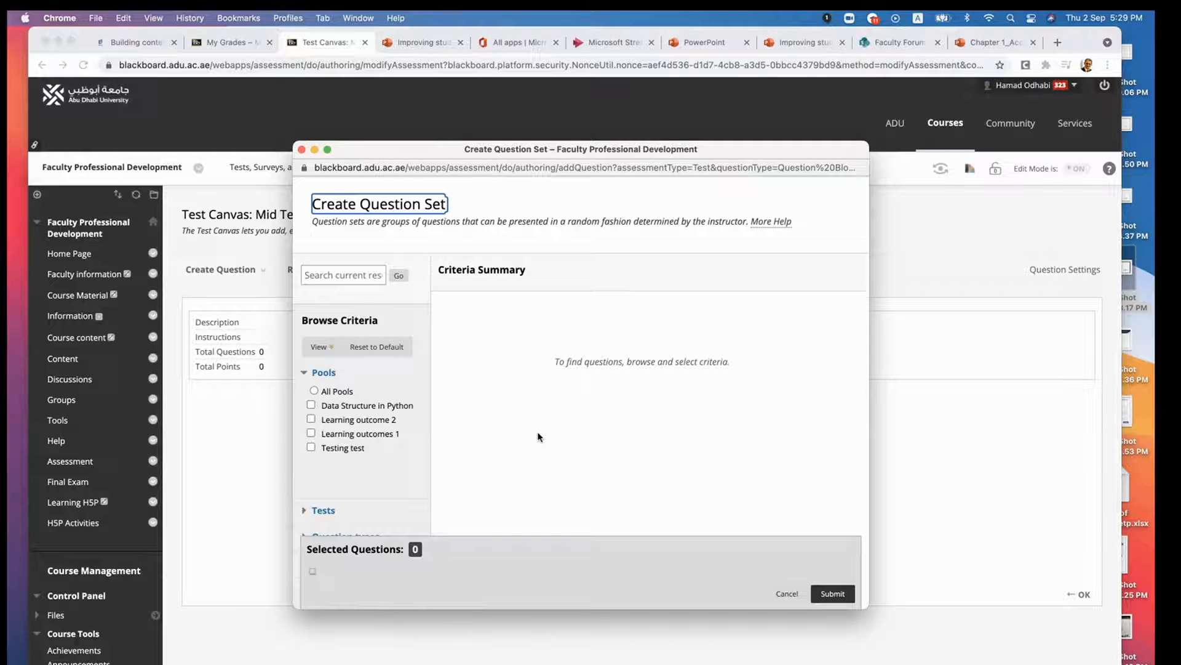
- List the questions from the Data Structure in Python and Learning outcomes 1 pools and look through them
{"action": "left_click", "coordinate": [311, 405]}
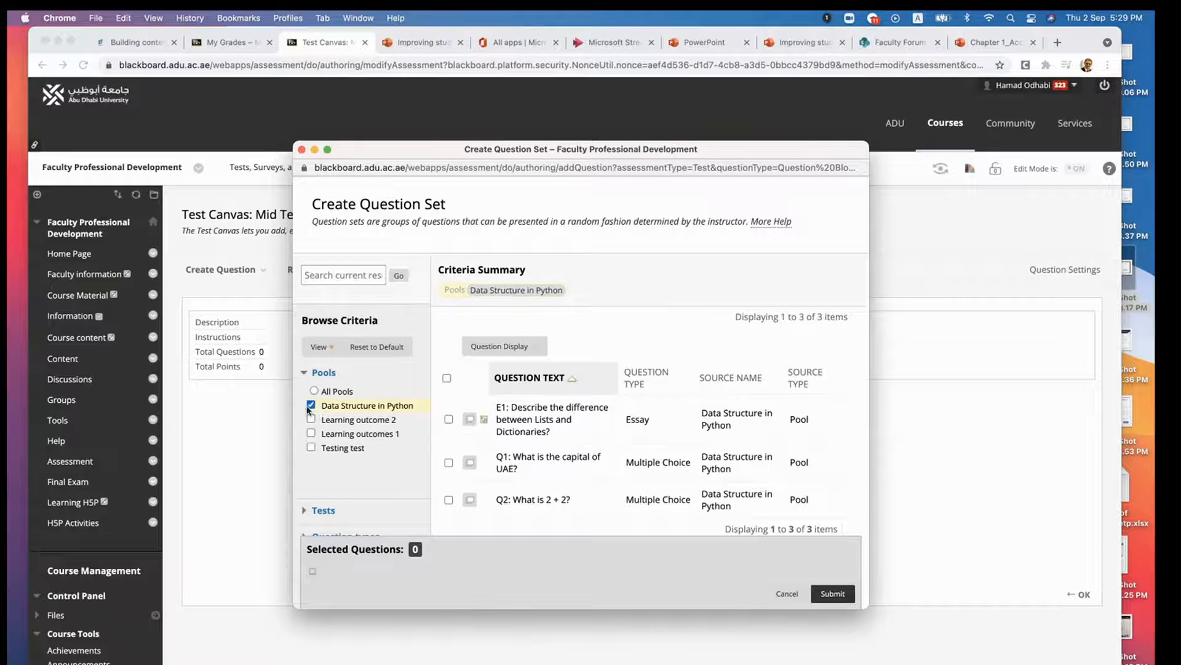
{"action": "scroll", "coordinate": [508, 461], "scroll_direction": "down", "scroll_amount": 2}
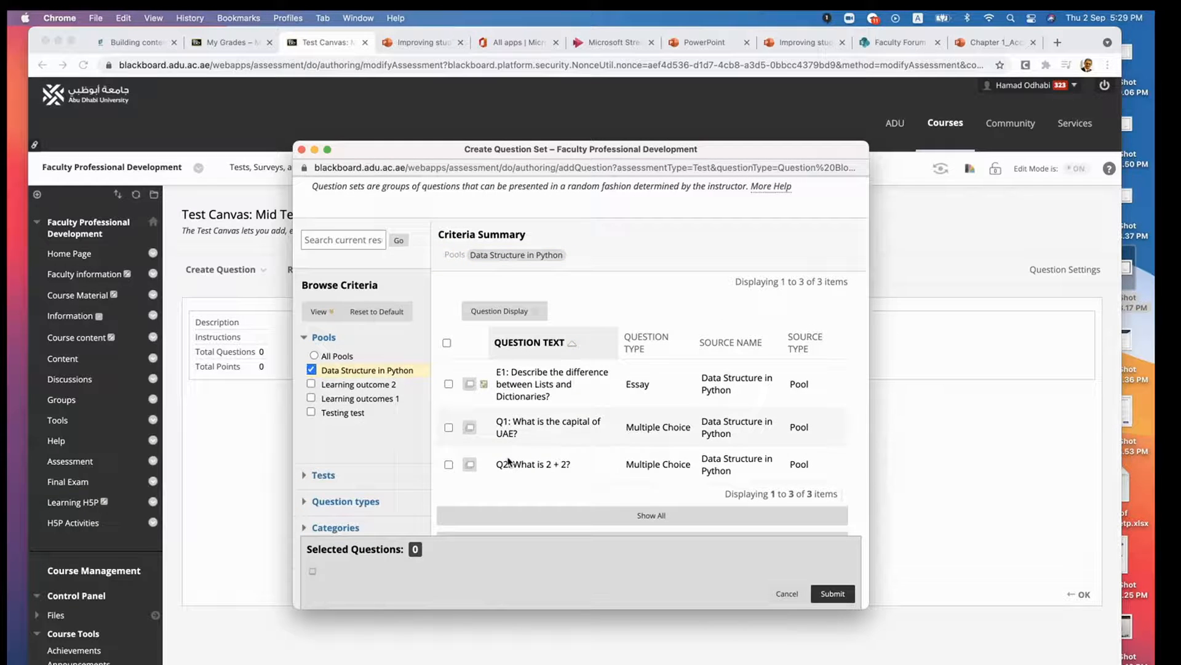
{"action": "left_click", "coordinate": [310, 398]}
{"action": "scroll", "coordinate": [498, 456], "scroll_direction": "down", "scroll_amount": 3}
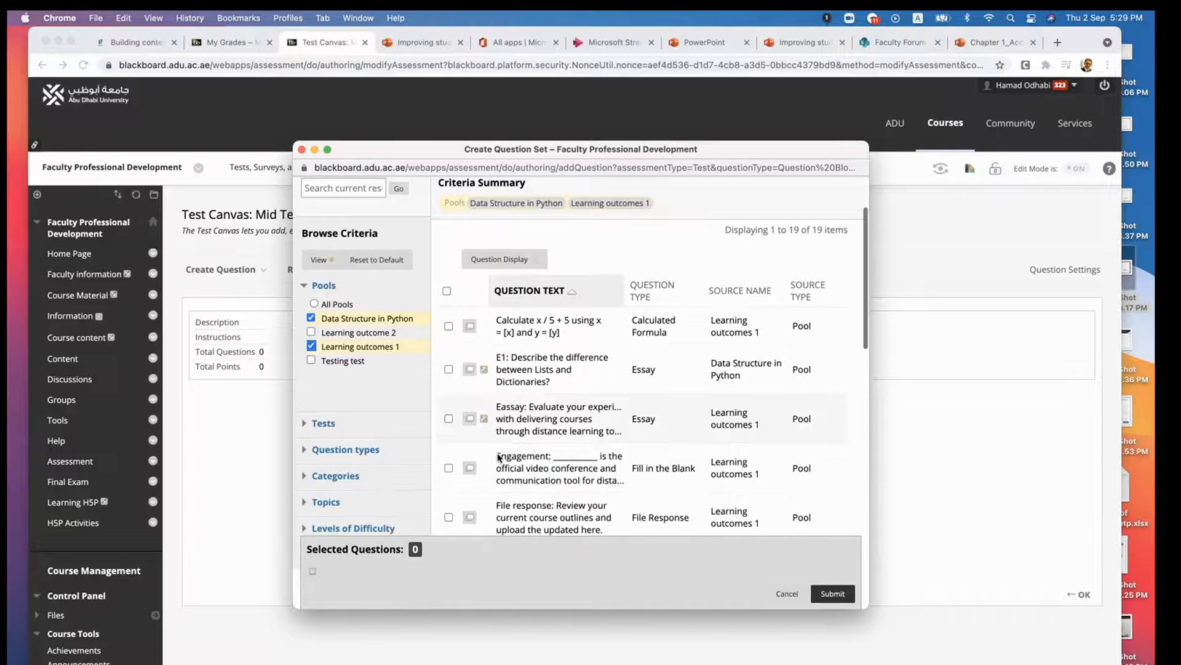
{"action": "scroll", "coordinate": [498, 457], "scroll_direction": "down", "scroll_amount": 10}
{"action": "scroll", "coordinate": [499, 457], "scroll_direction": "down", "scroll_amount": 3}
{"action": "scroll", "coordinate": [499, 457], "scroll_direction": "up", "scroll_amount": 12}
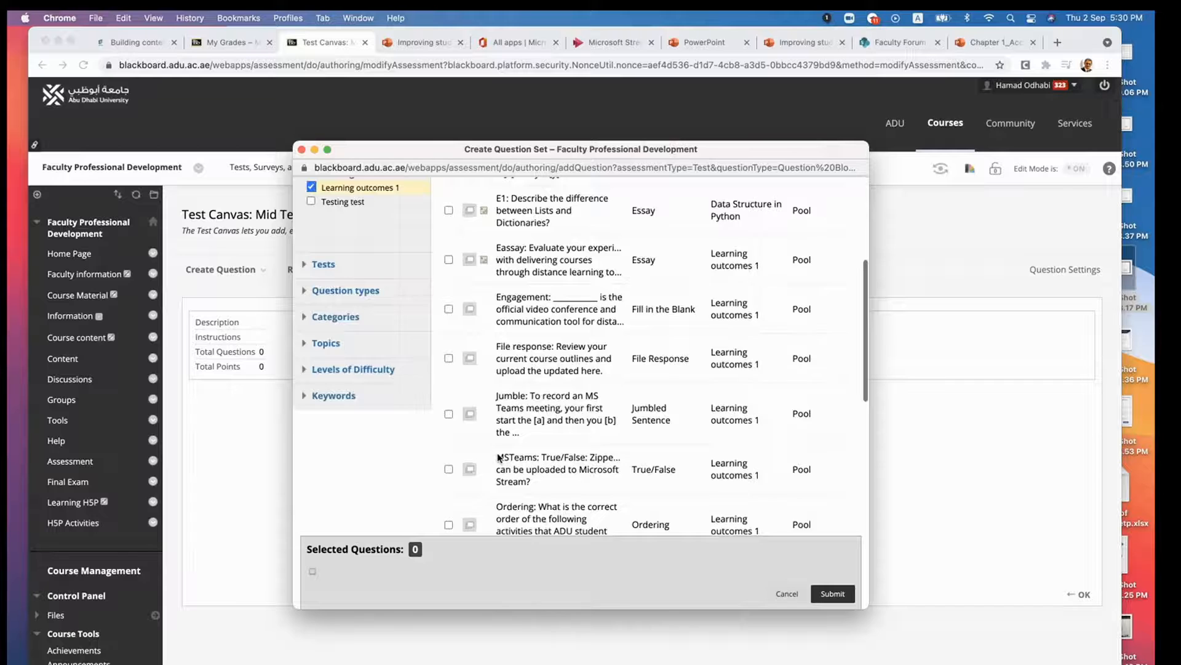
{"action": "scroll", "coordinate": [499, 457], "scroll_direction": "up", "scroll_amount": 5}
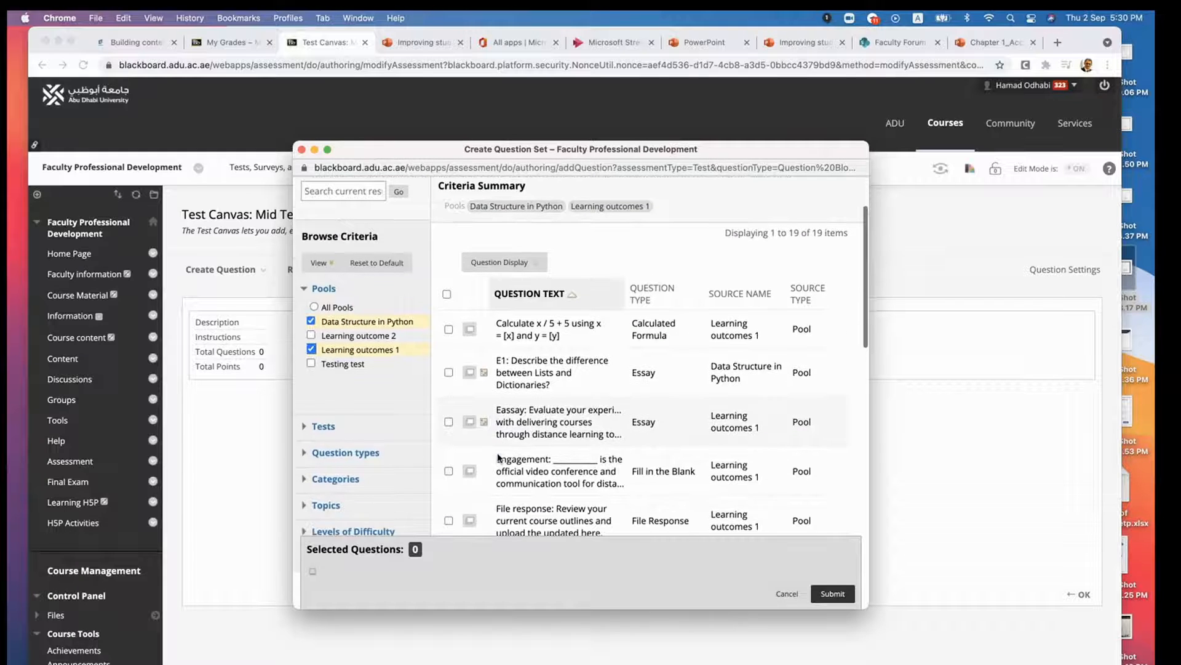
- Select a mix of listed pool questions, including calculated formula, essay, file response, true/false and matching questions
{"action": "left_click", "coordinate": [448, 328]}
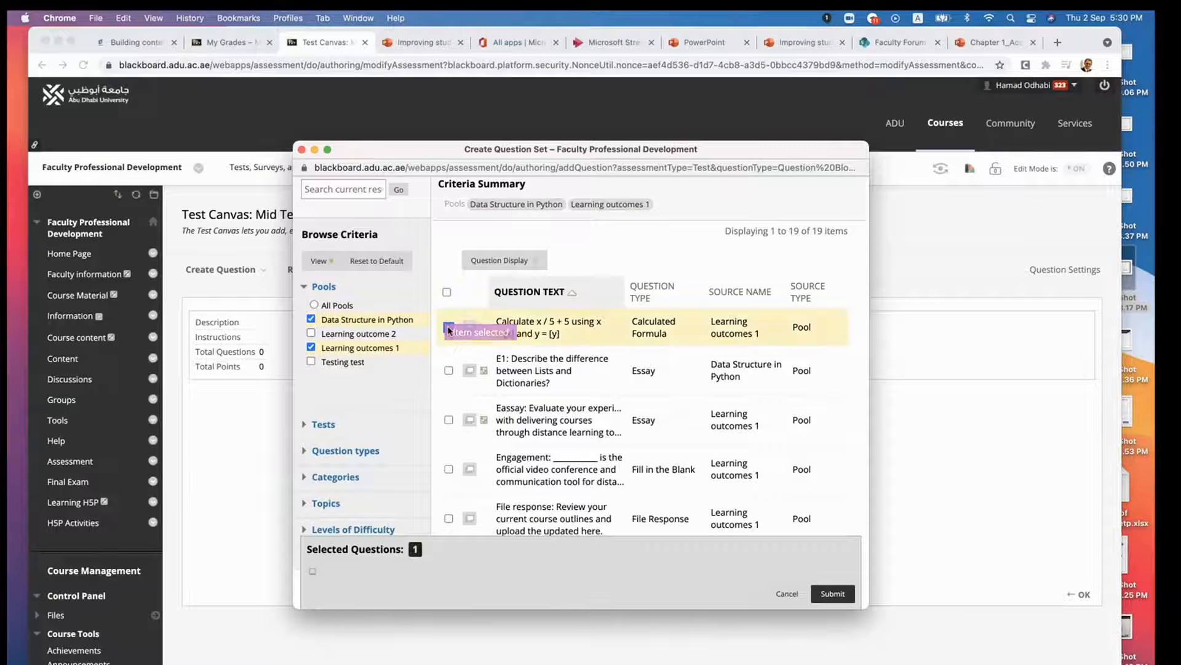
{"action": "left_click", "coordinate": [448, 419]}
{"action": "scroll", "coordinate": [454, 452], "scroll_direction": "down", "scroll_amount": 5}
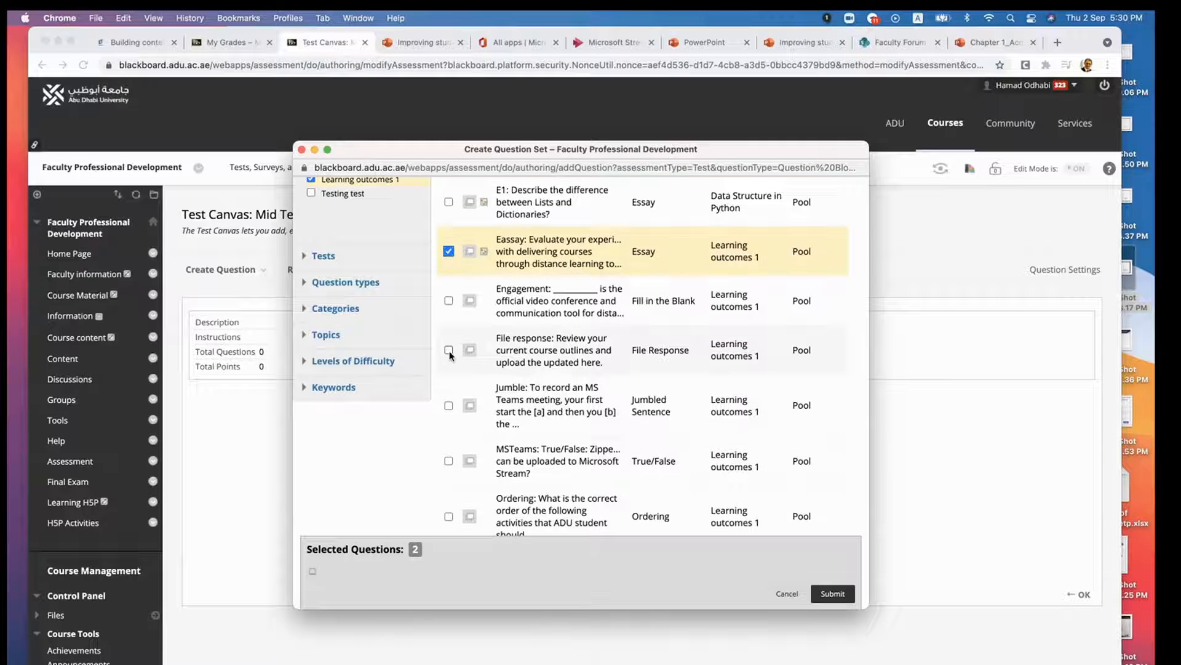
{"action": "left_click", "coordinate": [449, 350]}
{"action": "scroll", "coordinate": [450, 400], "scroll_direction": "up", "scroll_amount": 3}
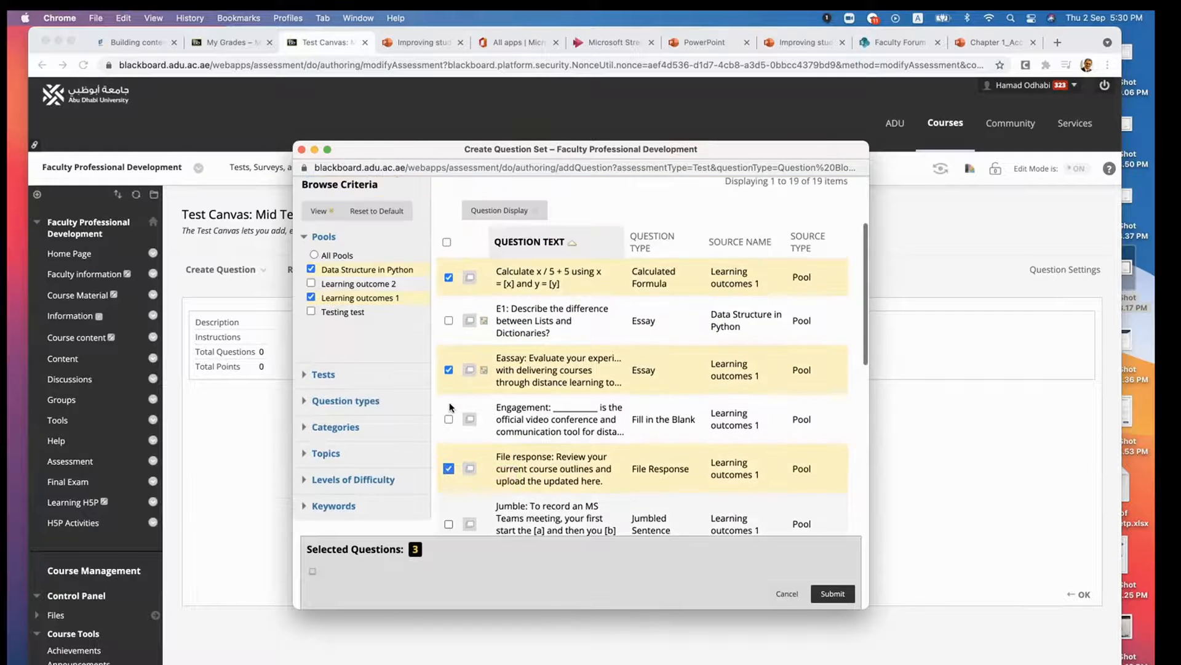
{"action": "scroll", "coordinate": [450, 407], "scroll_direction": "down", "scroll_amount": 3}
{"action": "left_click", "coordinate": [449, 411]}
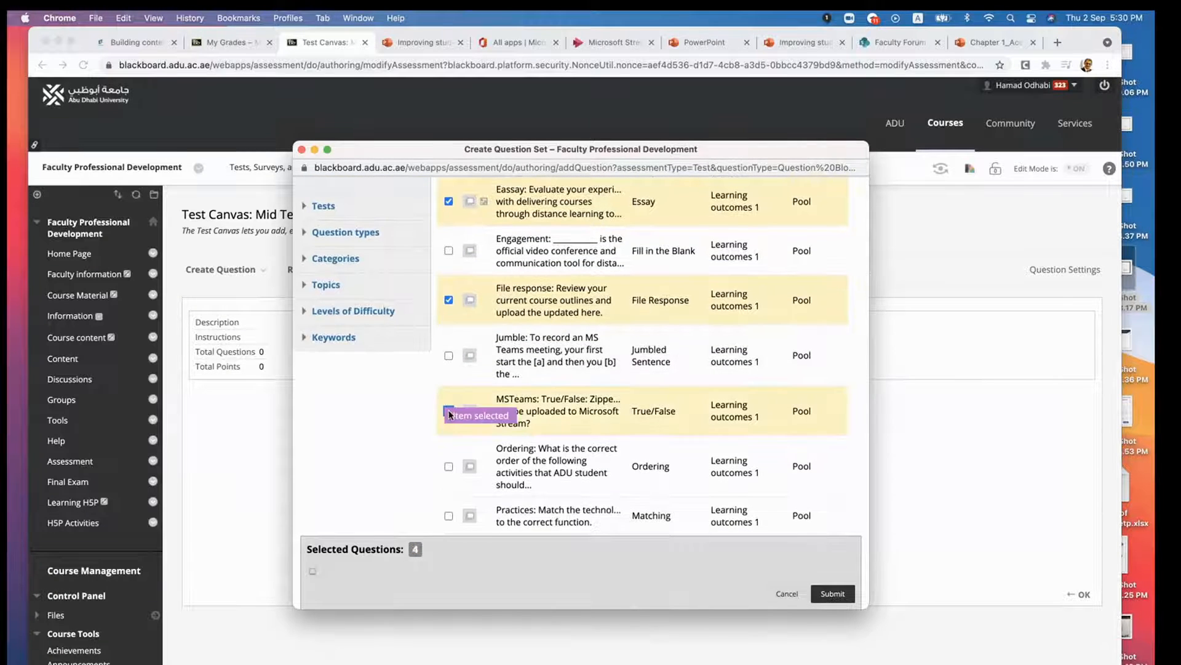
{"action": "scroll", "coordinate": [448, 415], "scroll_direction": "down", "scroll_amount": 3}
{"action": "left_click", "coordinate": [449, 373]}
{"action": "scroll", "coordinate": [451, 418], "scroll_direction": "down", "scroll_amount": 3}
{"action": "left_click", "coordinate": [448, 386]}
{"action": "scroll", "coordinate": [466, 425], "scroll_direction": "up", "scroll_amount": 15}
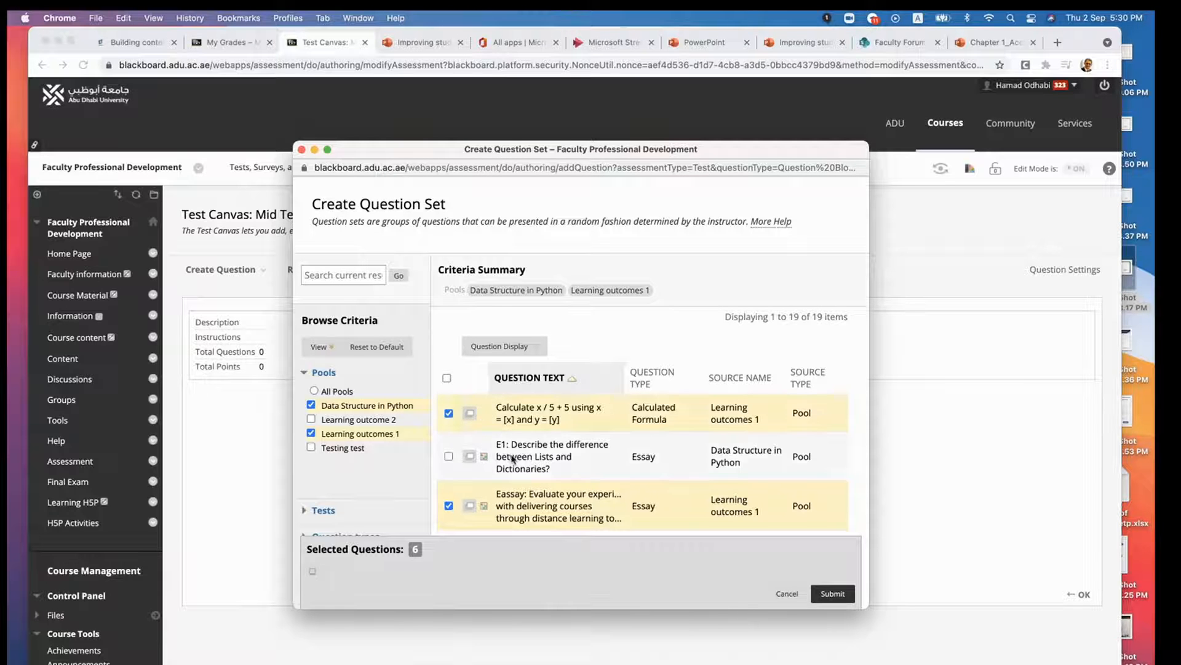
- Add more questions to the selection, try selecting all listed questions at once, and clear the whole selection
{"action": "scroll", "coordinate": [512, 458], "scroll_direction": "down", "scroll_amount": 5}
{"action": "scroll", "coordinate": [512, 458], "scroll_direction": "down", "scroll_amount": 8}
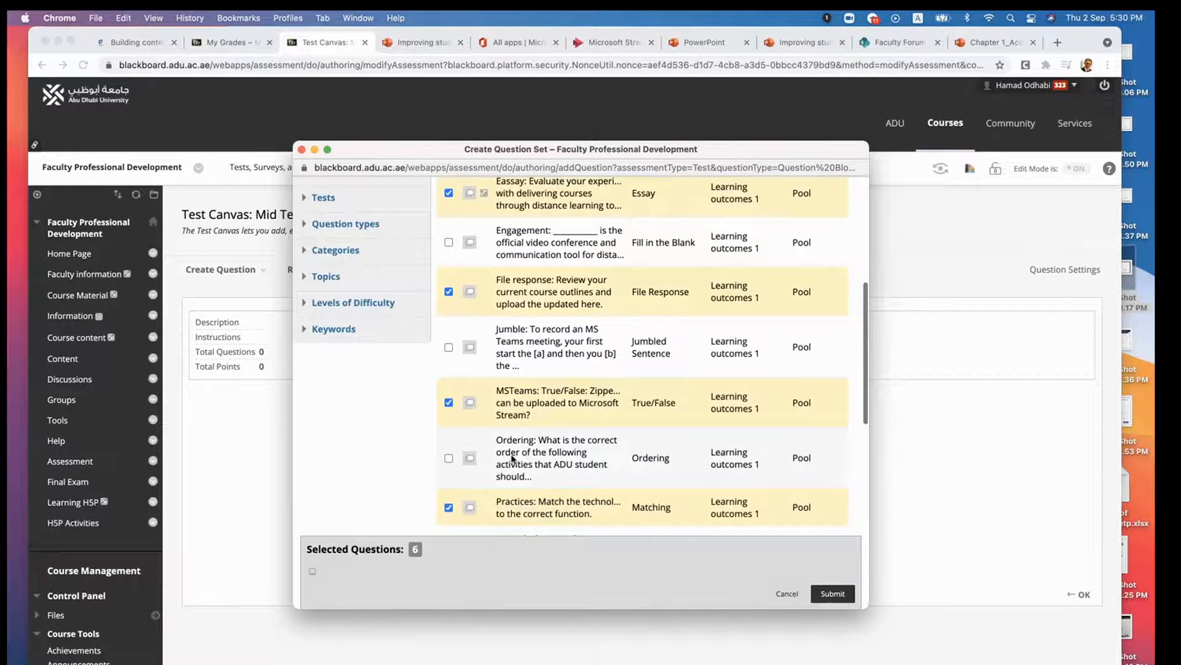
{"action": "left_click", "coordinate": [449, 350]}
{"action": "scroll", "coordinate": [503, 414], "scroll_direction": "down", "scroll_amount": 8}
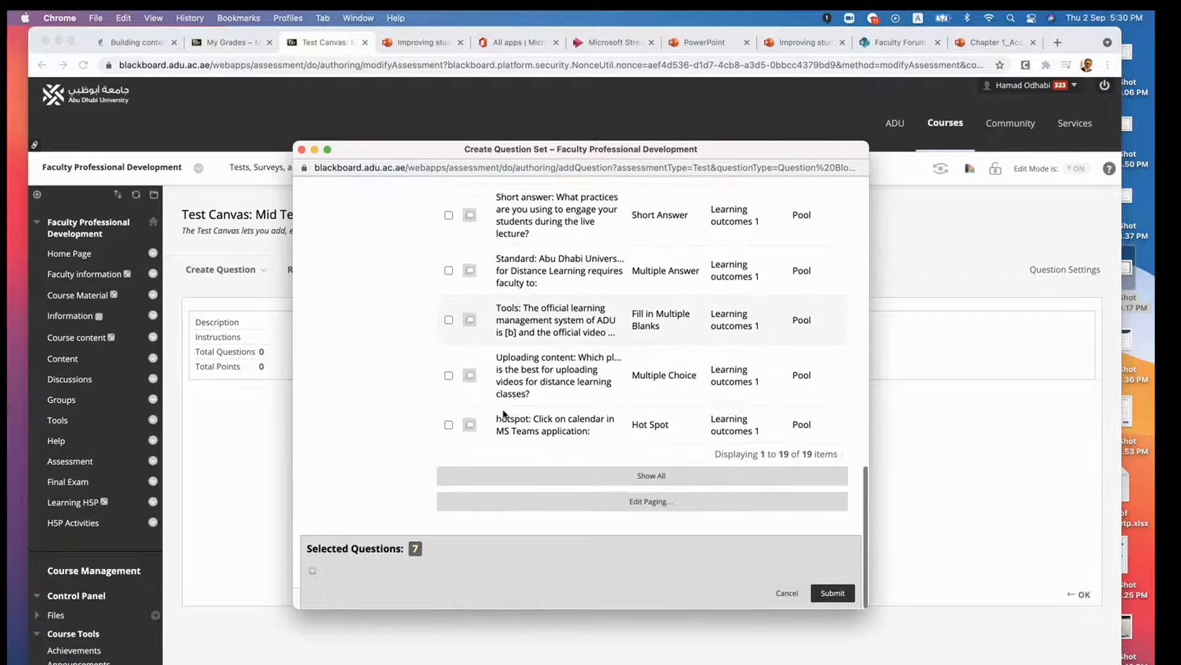
{"action": "left_click", "coordinate": [449, 377]}
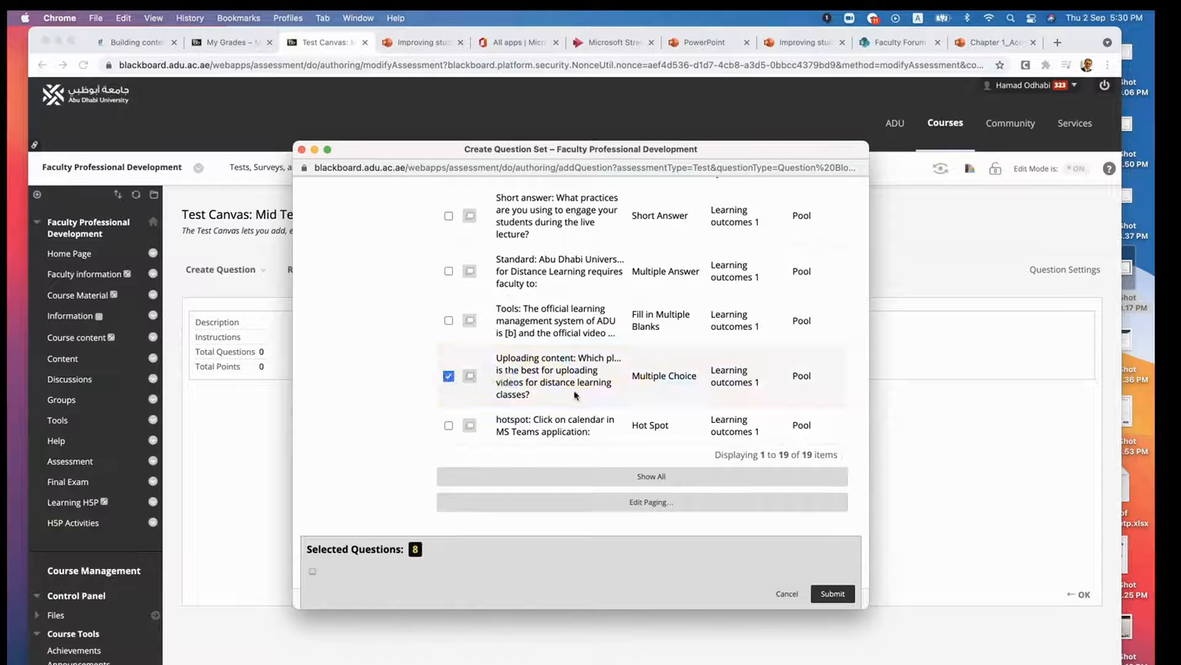
{"action": "left_click", "coordinate": [449, 376]}
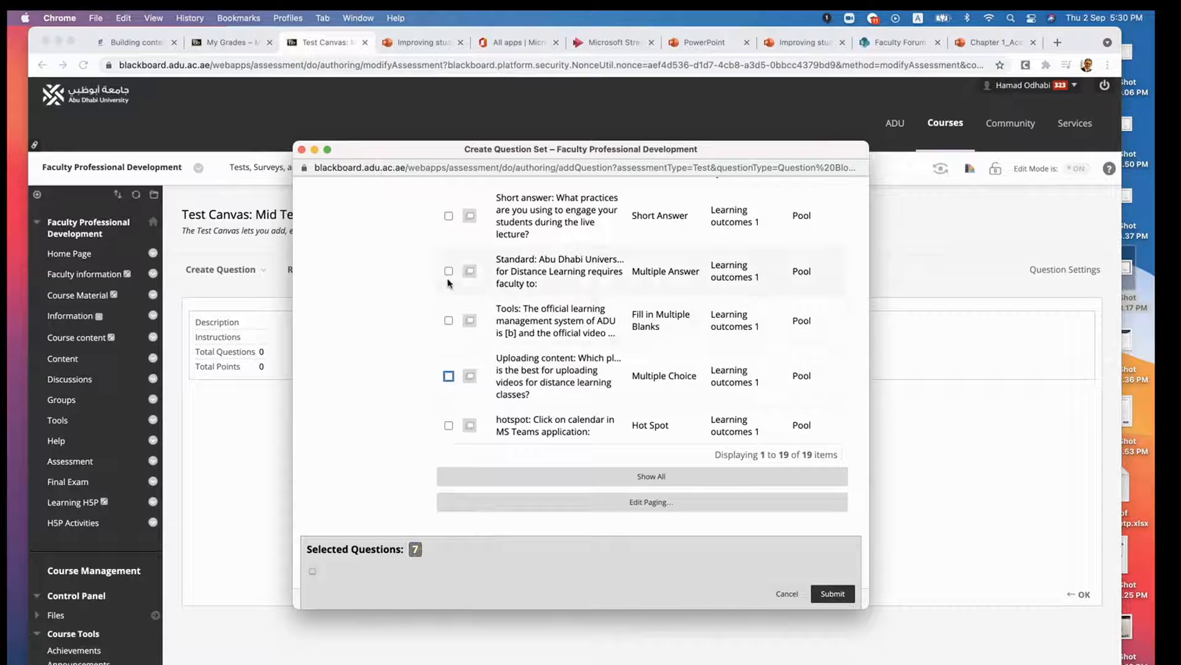
{"action": "scroll", "coordinate": [448, 274], "scroll_direction": "up", "scroll_amount": 3}
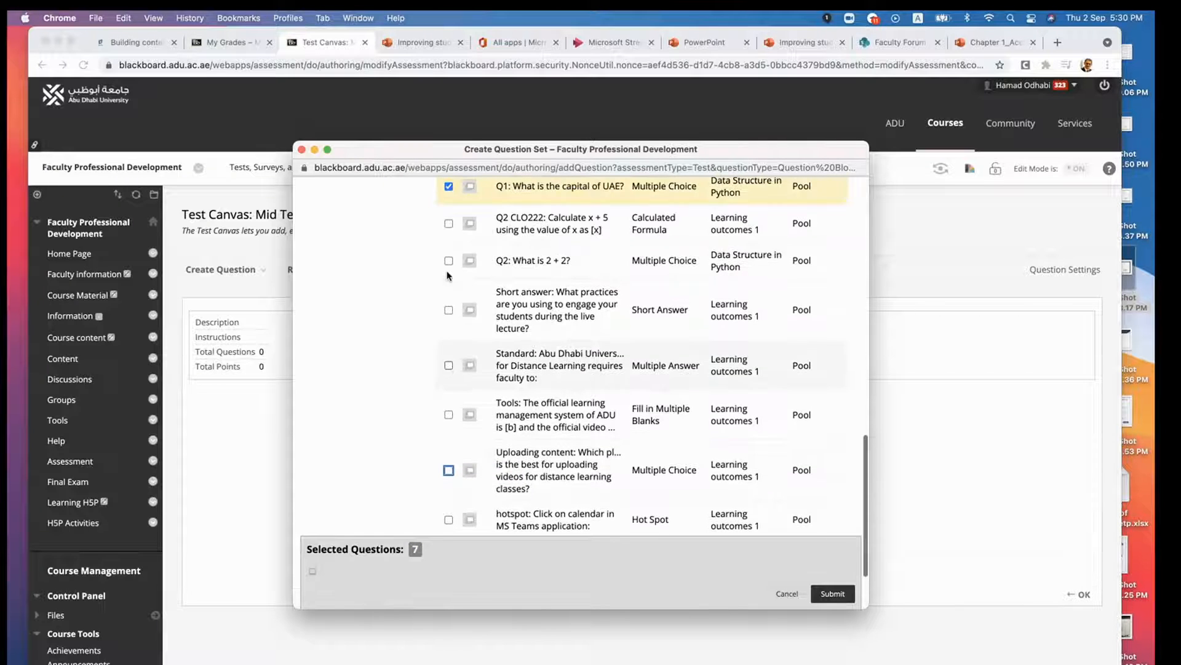
{"action": "left_click", "coordinate": [448, 320]}
{"action": "left_click", "coordinate": [449, 270]}
{"action": "scroll", "coordinate": [486, 331], "scroll_direction": "up", "scroll_amount": 1}
{"action": "scroll", "coordinate": [486, 331], "scroll_direction": "up", "scroll_amount": 15}
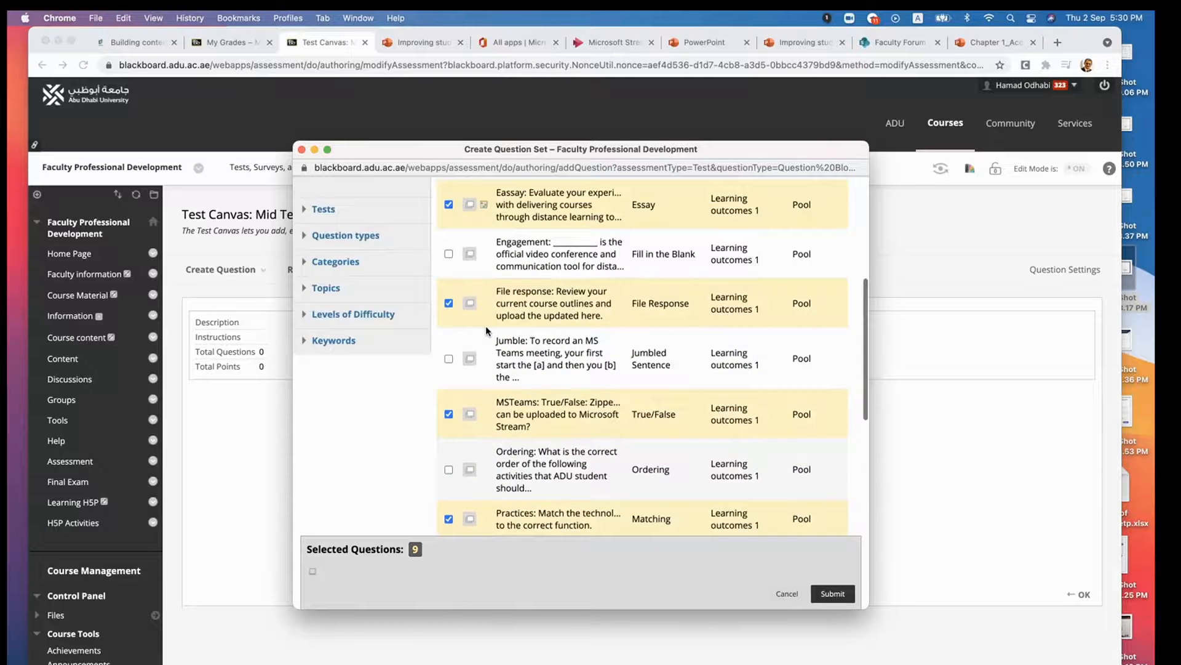
{"action": "scroll", "coordinate": [486, 326], "scroll_direction": "down", "scroll_amount": 5}
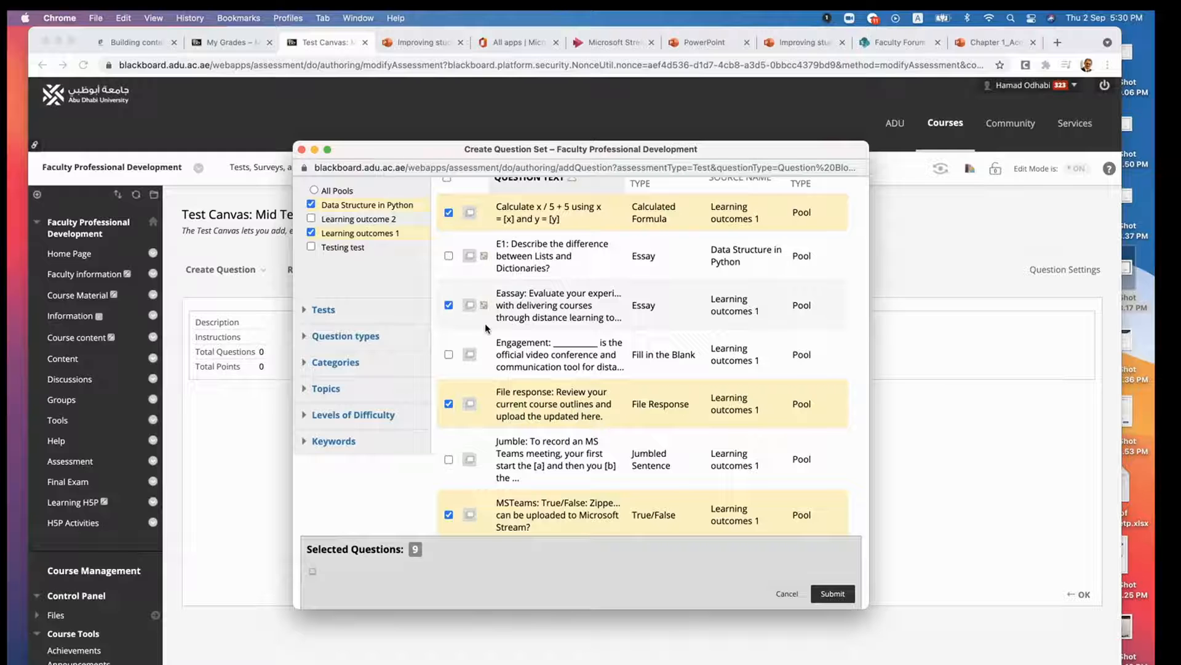
{"action": "scroll", "coordinate": [485, 323], "scroll_direction": "up", "scroll_amount": 5}
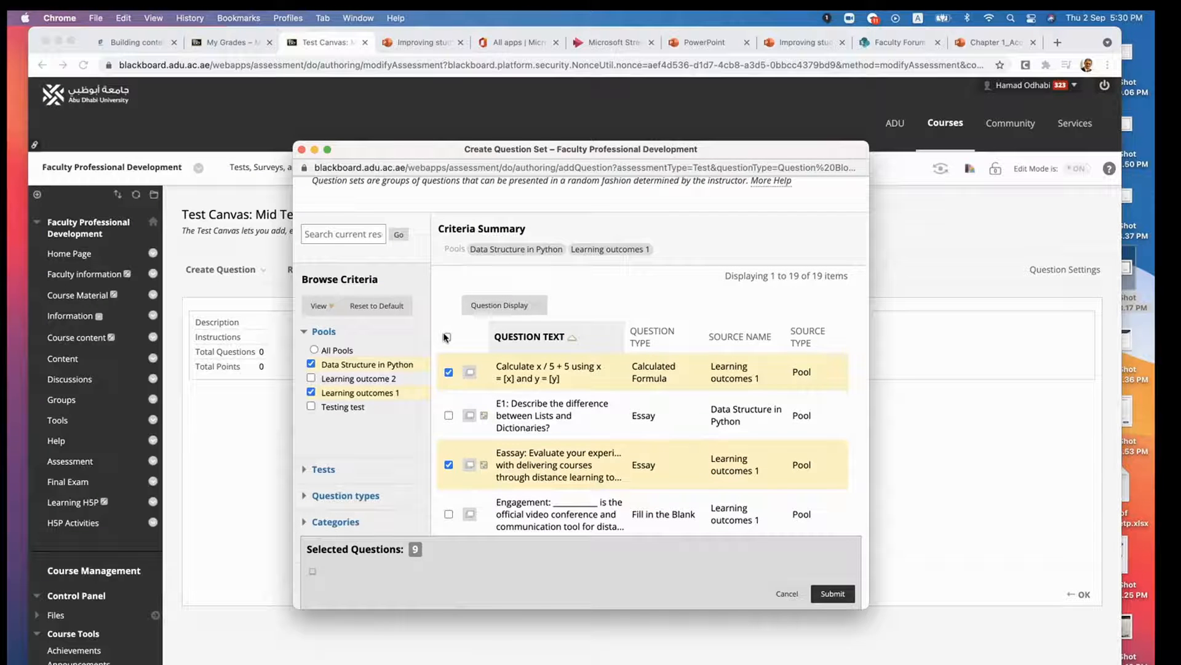
{"action": "left_click", "coordinate": [446, 337]}
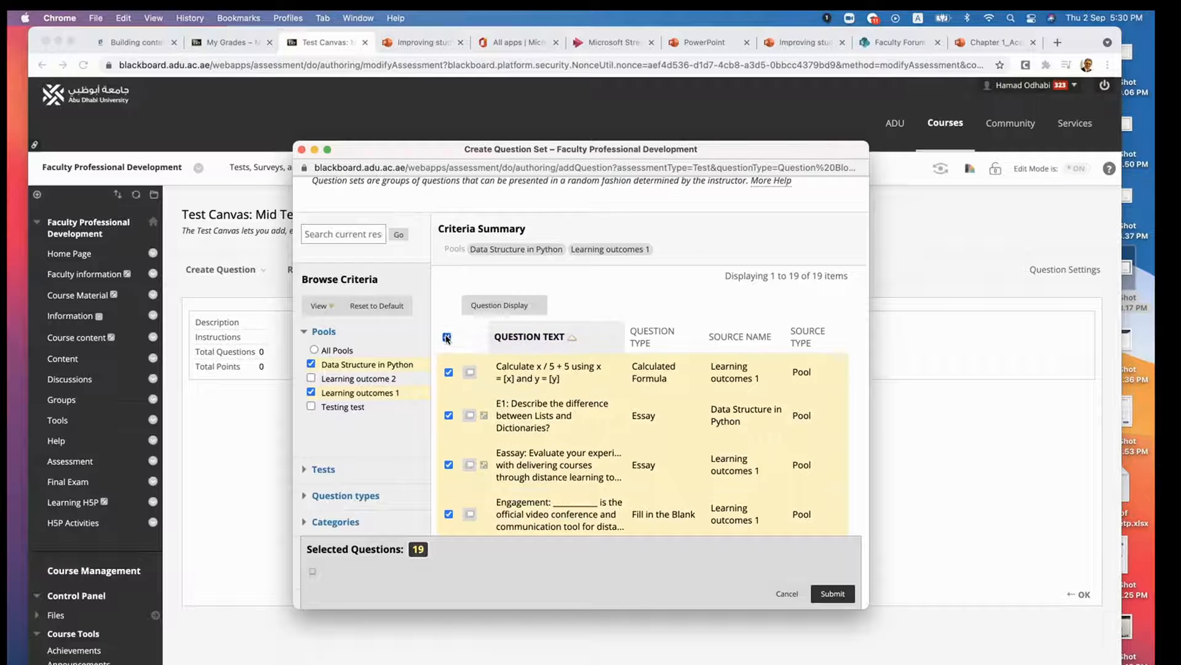
{"action": "left_click", "coordinate": [447, 338]}
- Select the x / 5 + 5 formula, both Q1 calculated formulas, Q2 CLO222, "Q2: What is 2 + 2?" and the Standard multiple-answer question
{"action": "left_click", "coordinate": [448, 373]}
{"action": "scroll", "coordinate": [443, 409], "scroll_direction": "down", "scroll_amount": 3}
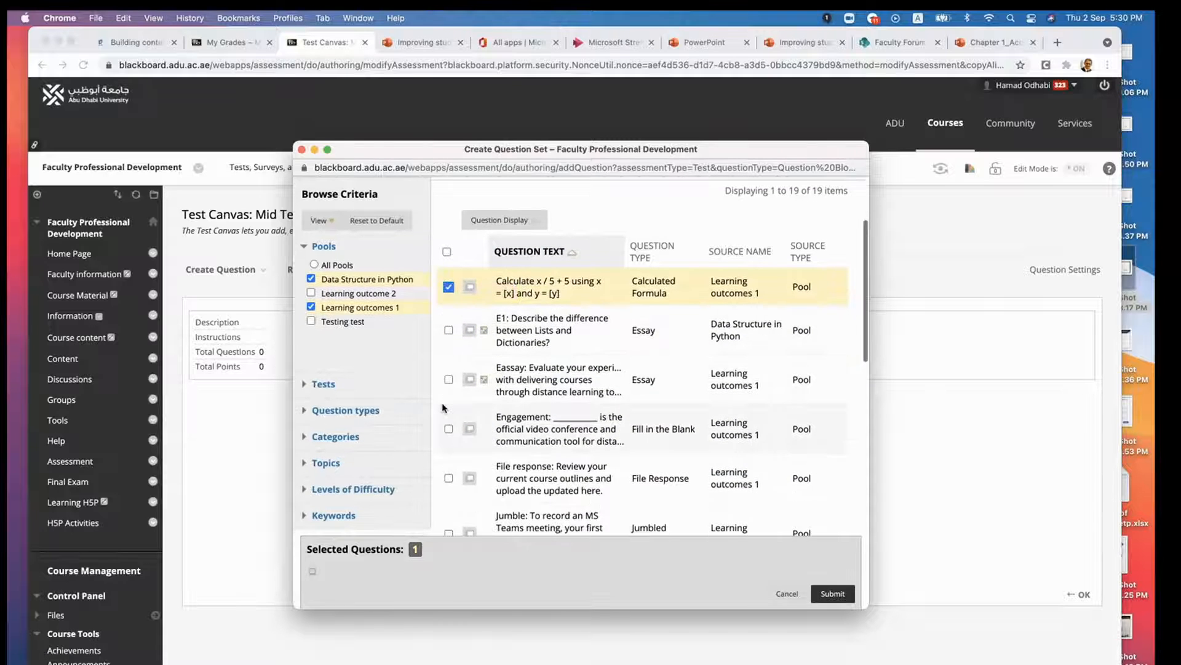
{"action": "scroll", "coordinate": [443, 408], "scroll_direction": "down", "scroll_amount": 10}
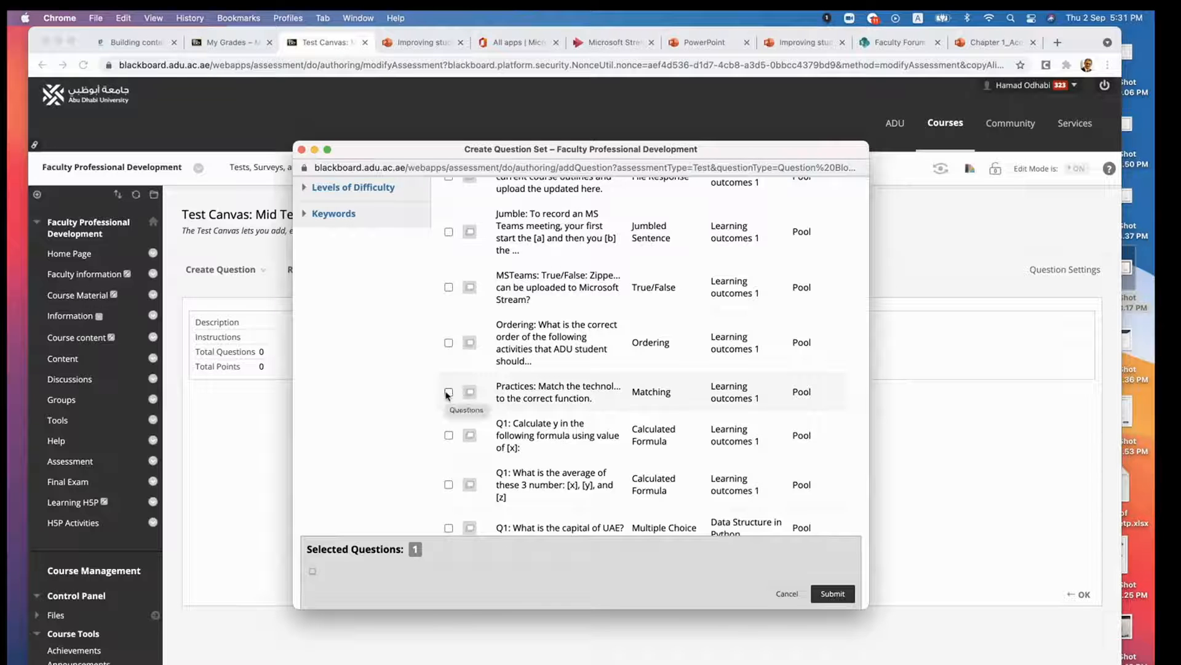
{"action": "scroll", "coordinate": [447, 395], "scroll_direction": "down", "scroll_amount": 1}
{"action": "left_click", "coordinate": [449, 401]}
{"action": "left_click", "coordinate": [448, 450]}
{"action": "scroll", "coordinate": [448, 450], "scroll_direction": "down", "scroll_amount": 5}
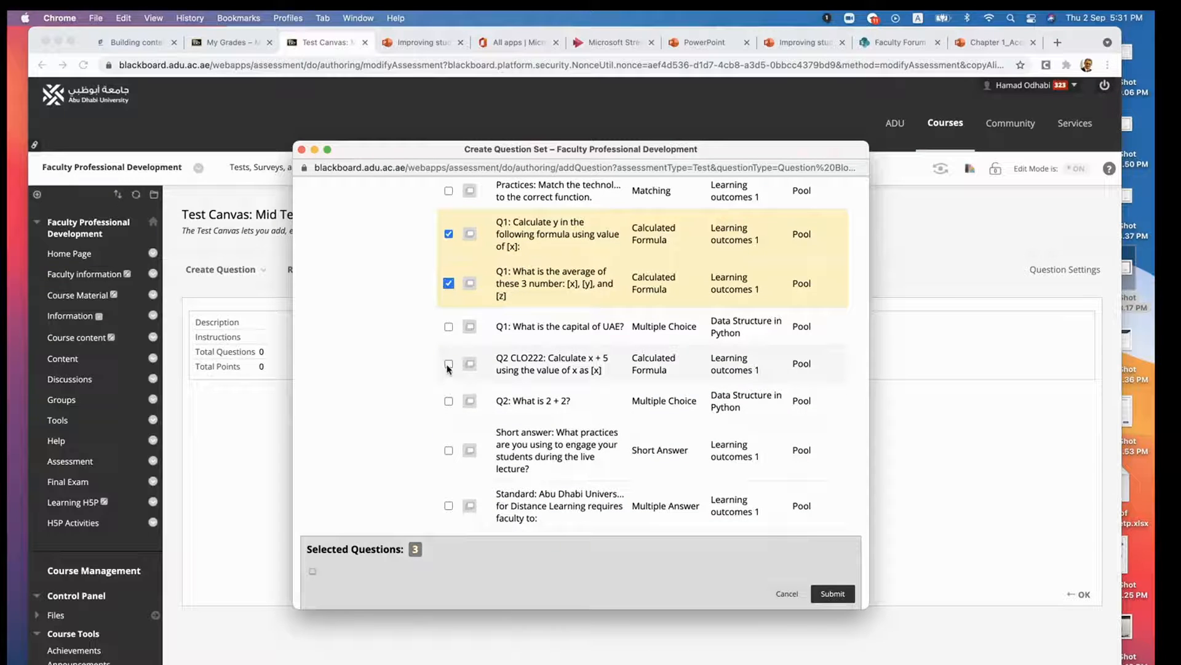
{"action": "left_click", "coordinate": [448, 364]}
{"action": "left_click", "coordinate": [448, 401]}
{"action": "scroll", "coordinate": [449, 400], "scroll_direction": "down", "scroll_amount": 4}
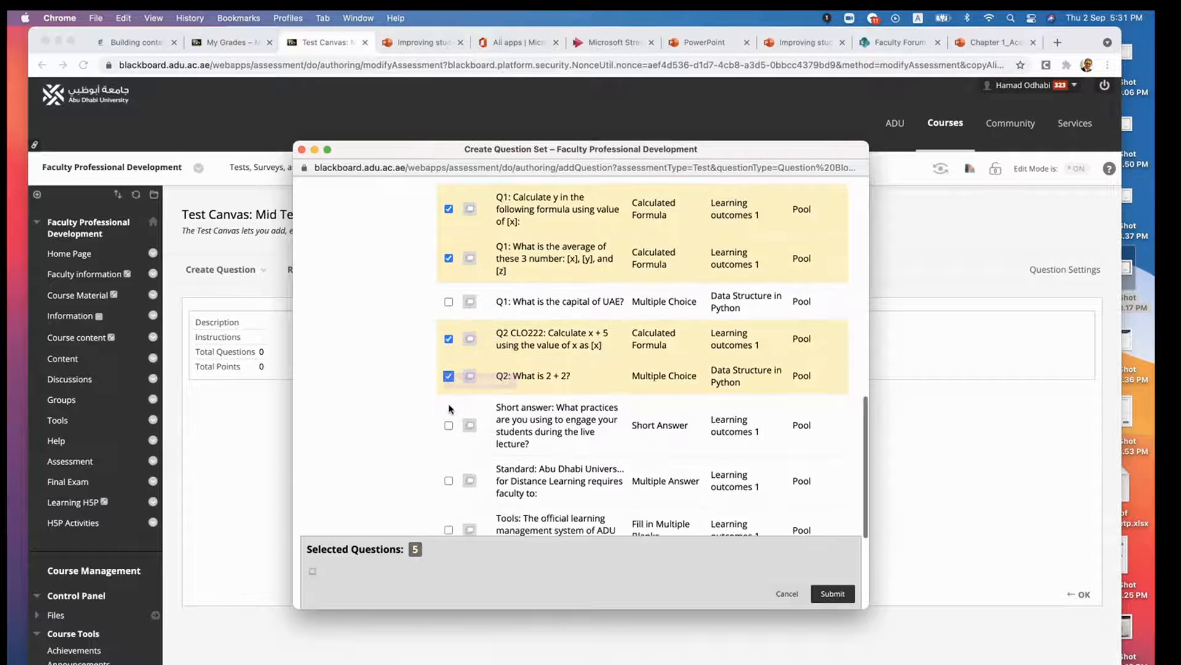
{"action": "left_click", "coordinate": [449, 364]}
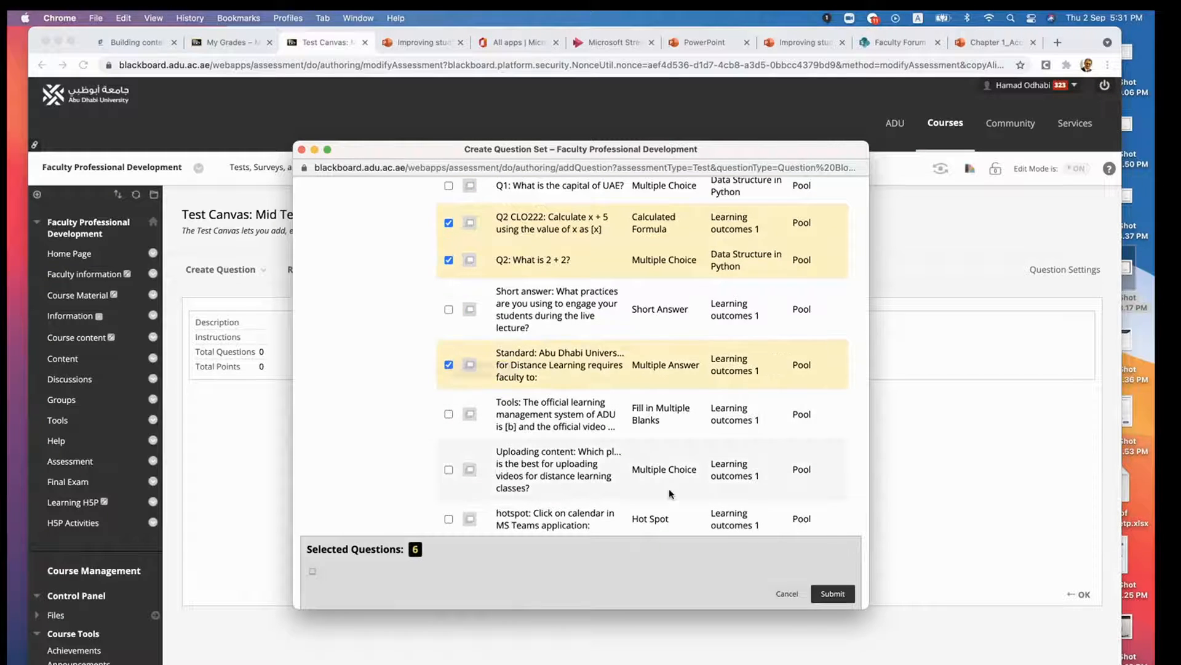
- Review the selected questions across both pools and submit the question set to the test
{"action": "scroll", "coordinate": [311, 403], "scroll_direction": "up", "scroll_amount": 10}
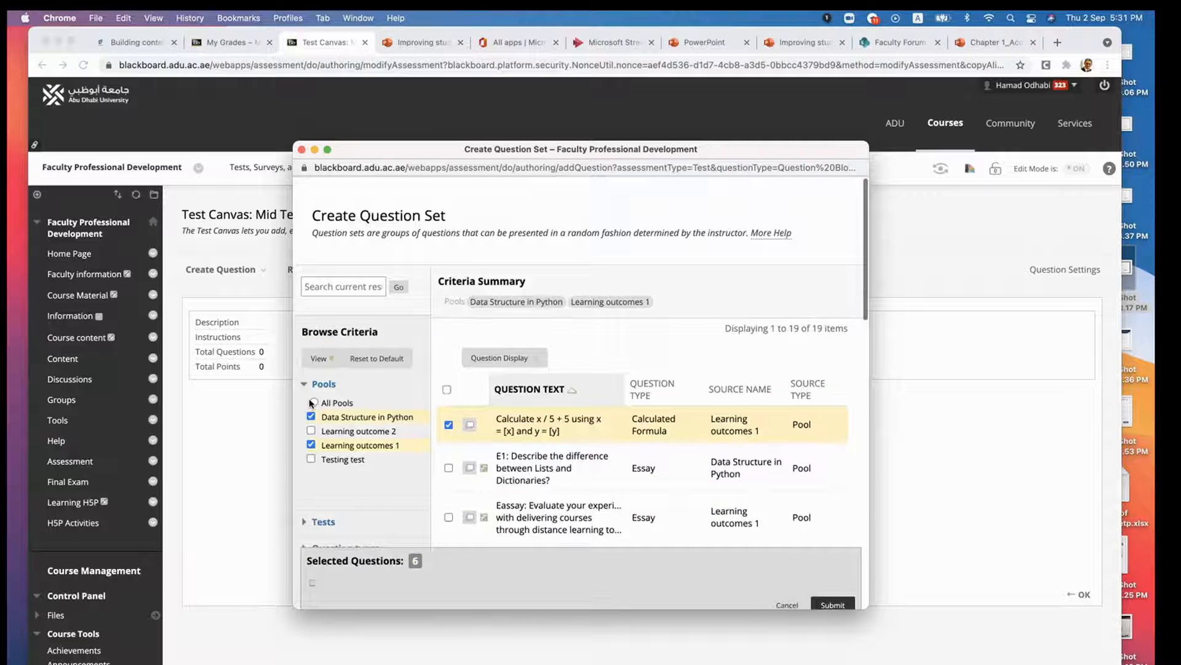
{"action": "scroll", "coordinate": [311, 403], "scroll_direction": "down", "scroll_amount": 3}
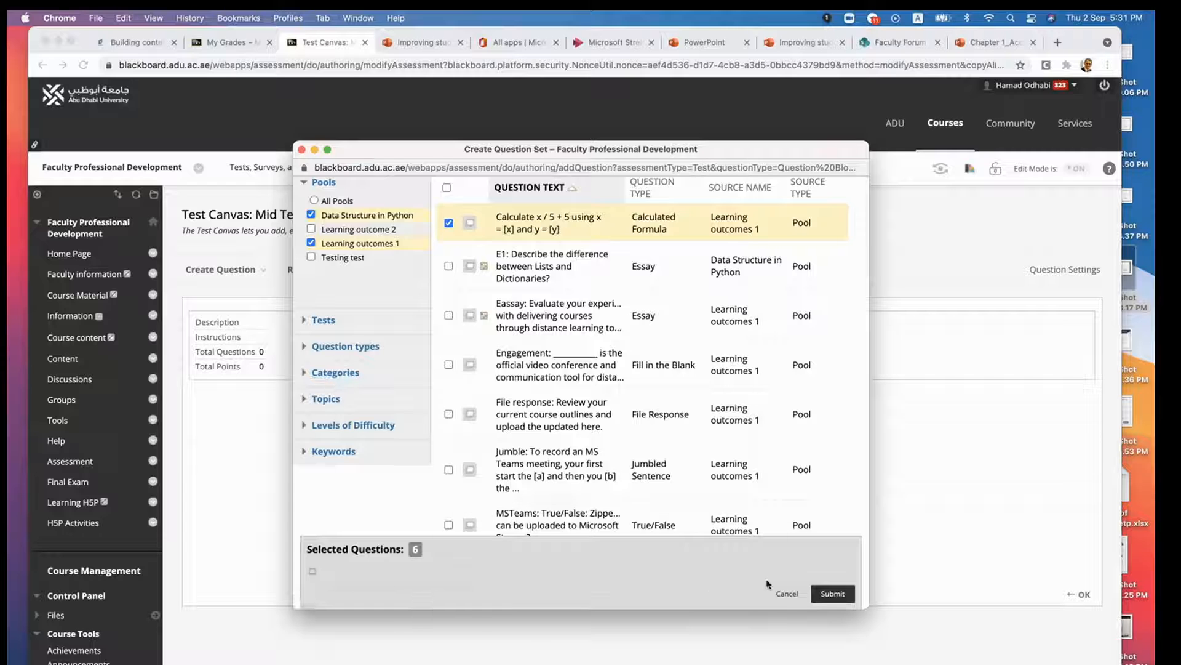
{"action": "scroll", "coordinate": [680, 492], "scroll_direction": "down", "scroll_amount": 8}
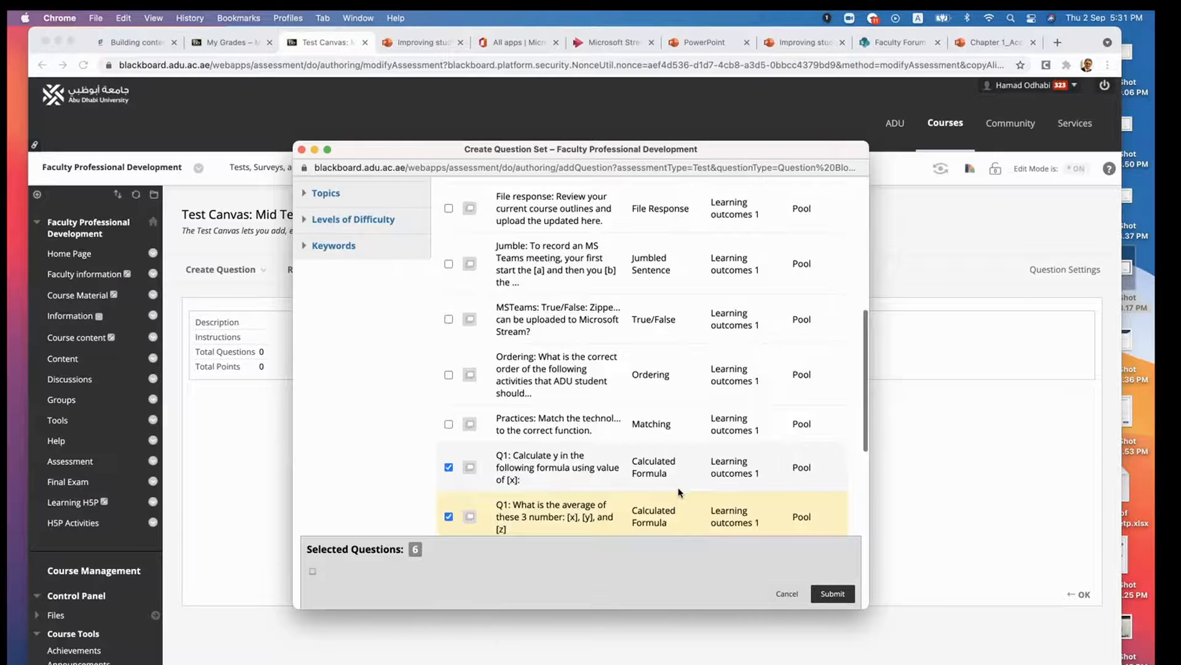
{"action": "scroll", "coordinate": [680, 493], "scroll_direction": "down", "scroll_amount": 5}
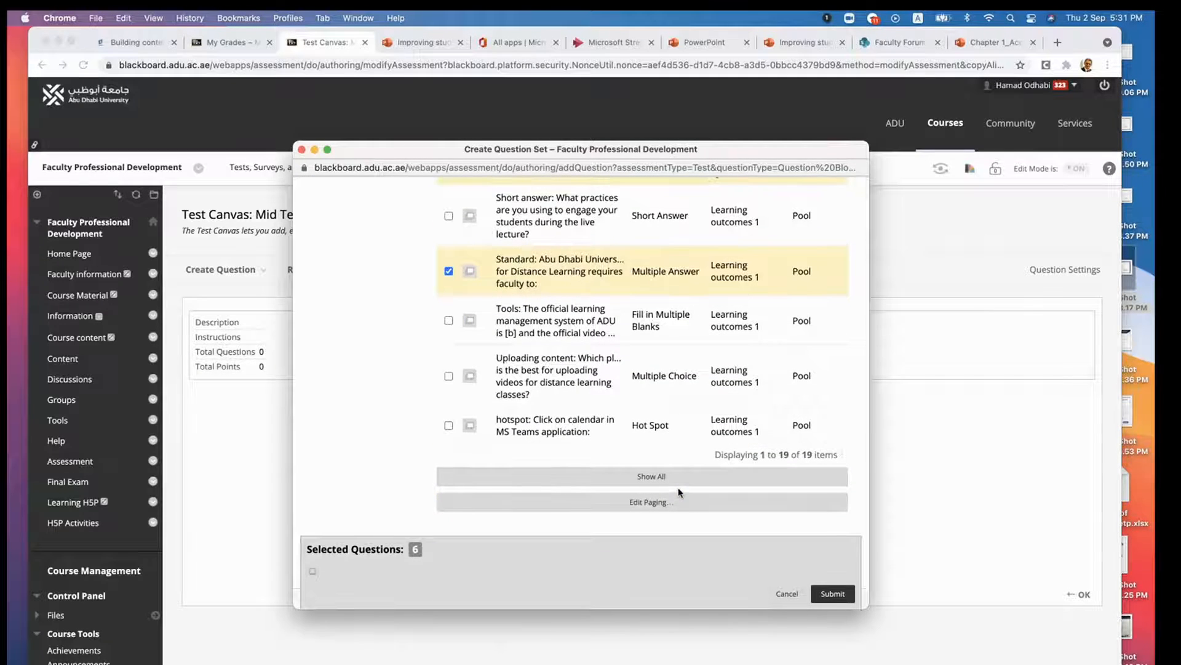
{"action": "left_click", "coordinate": [831, 594]}
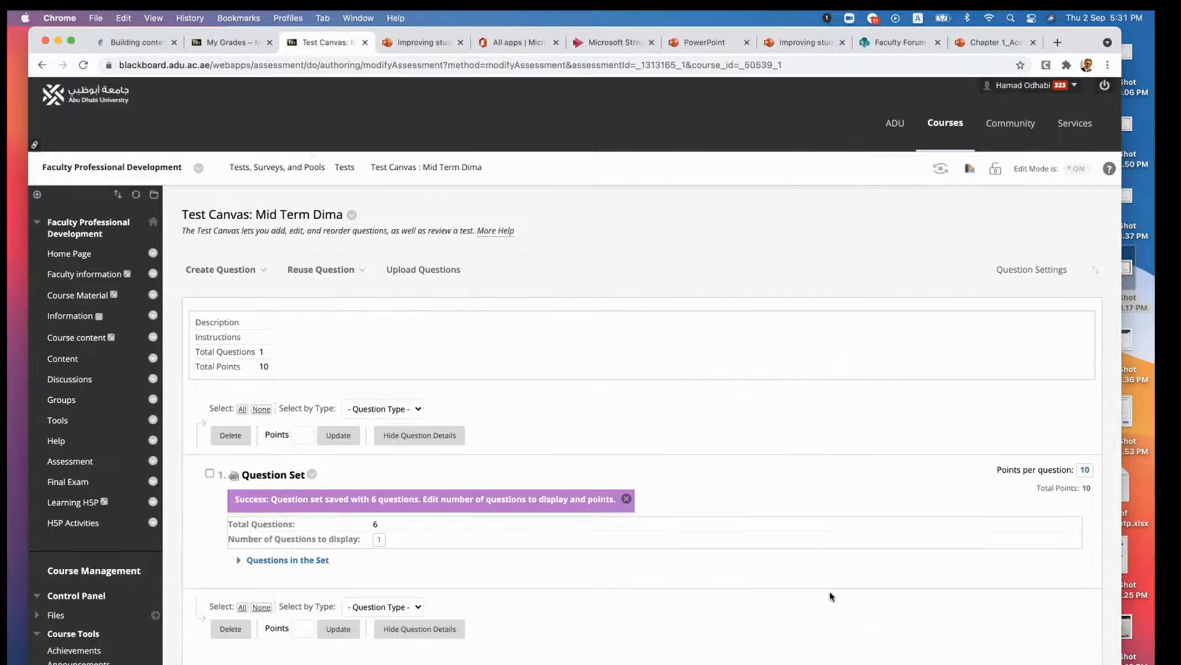
- Expand the list of questions in the set and set the number of questions to display to 3
{"action": "scroll", "coordinate": [747, 470], "scroll_direction": "down", "scroll_amount": 3}
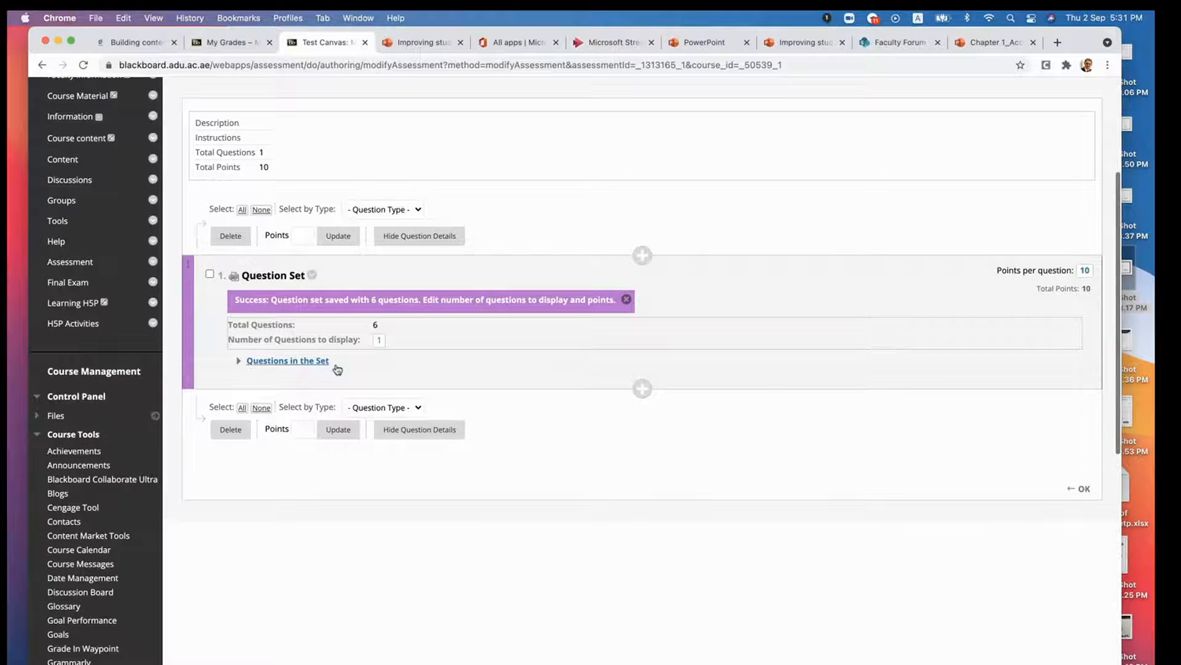
{"action": "left_click", "coordinate": [241, 365]}
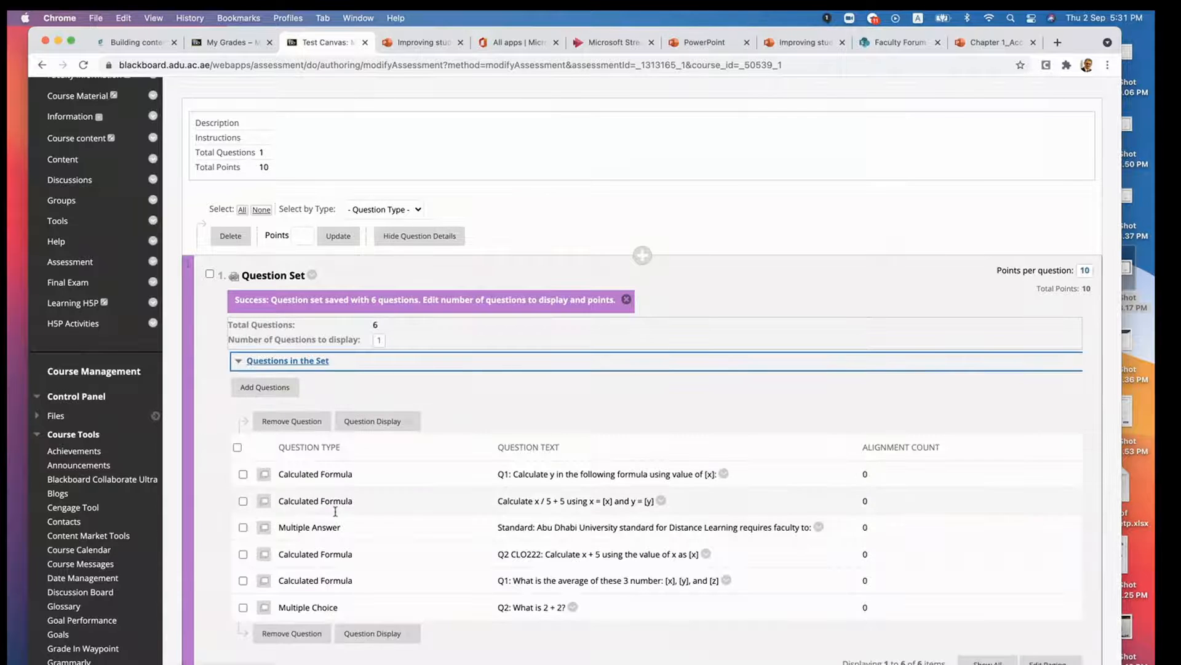
{"action": "left_click", "coordinate": [380, 340]}
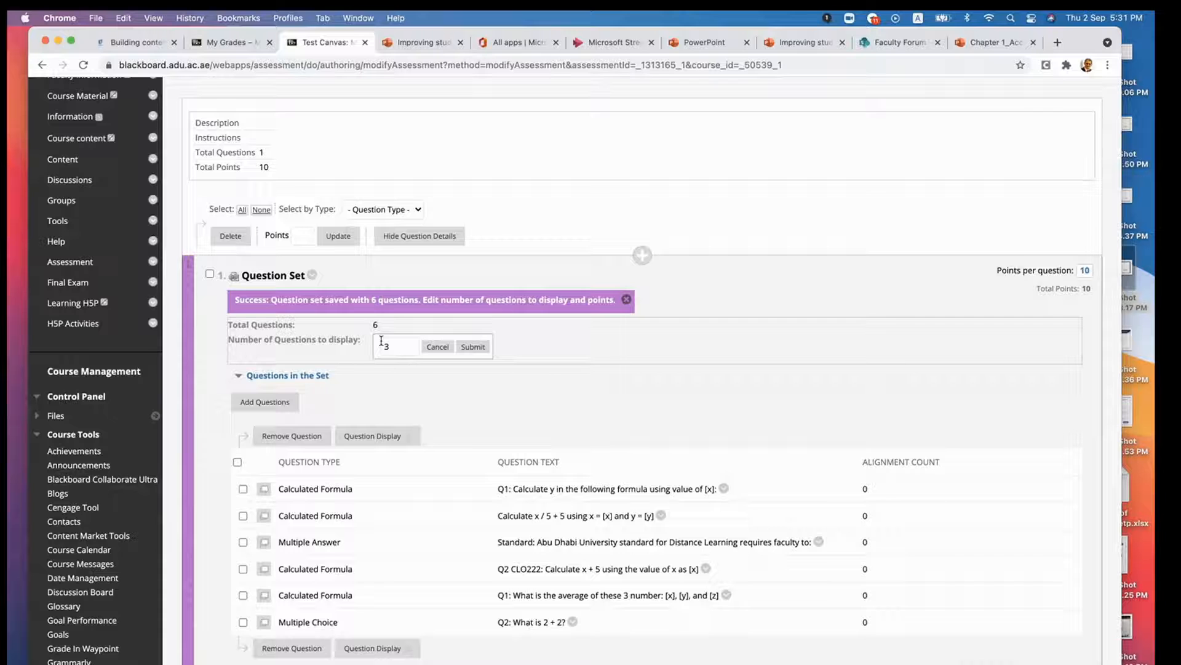
{"action": "left_click", "coordinate": [469, 348]}
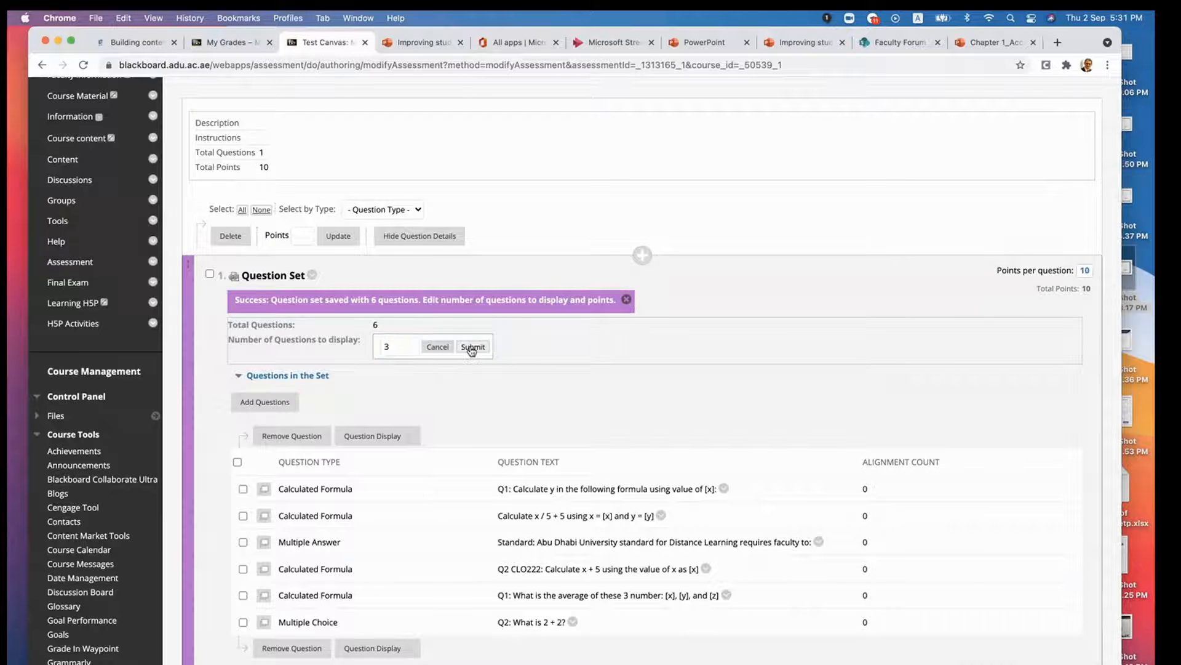
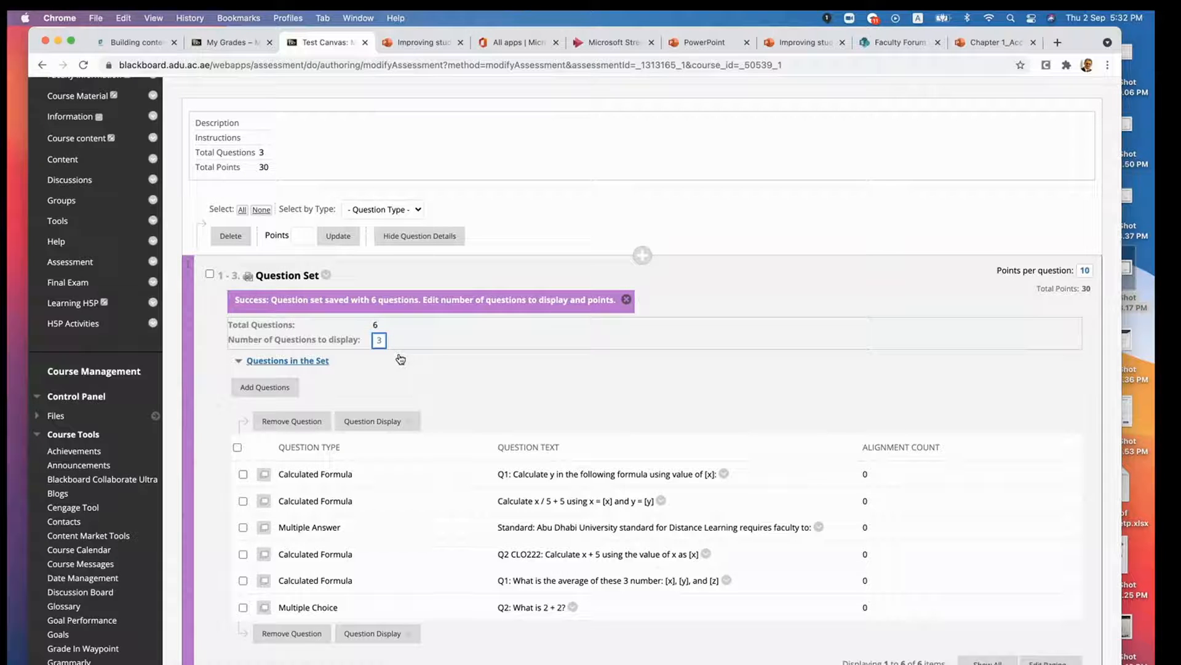
- Remove all six questions from the question set and delete the empty question set from the test
{"action": "left_click", "coordinate": [237, 446]}
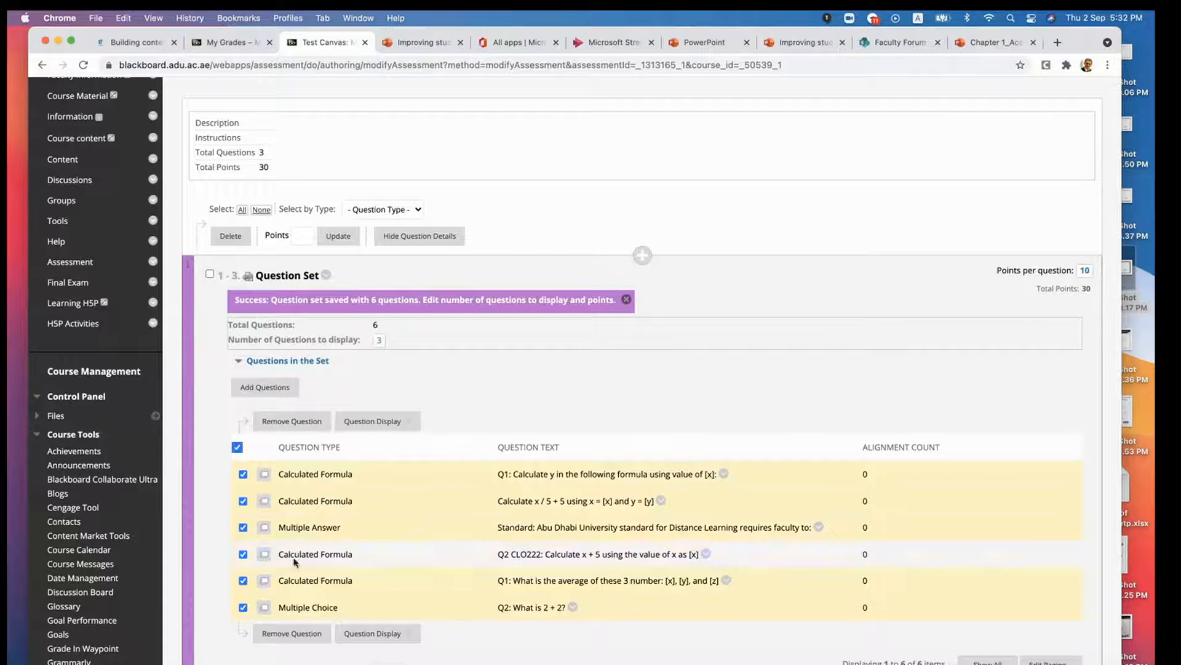
{"action": "left_click", "coordinate": [290, 635]}
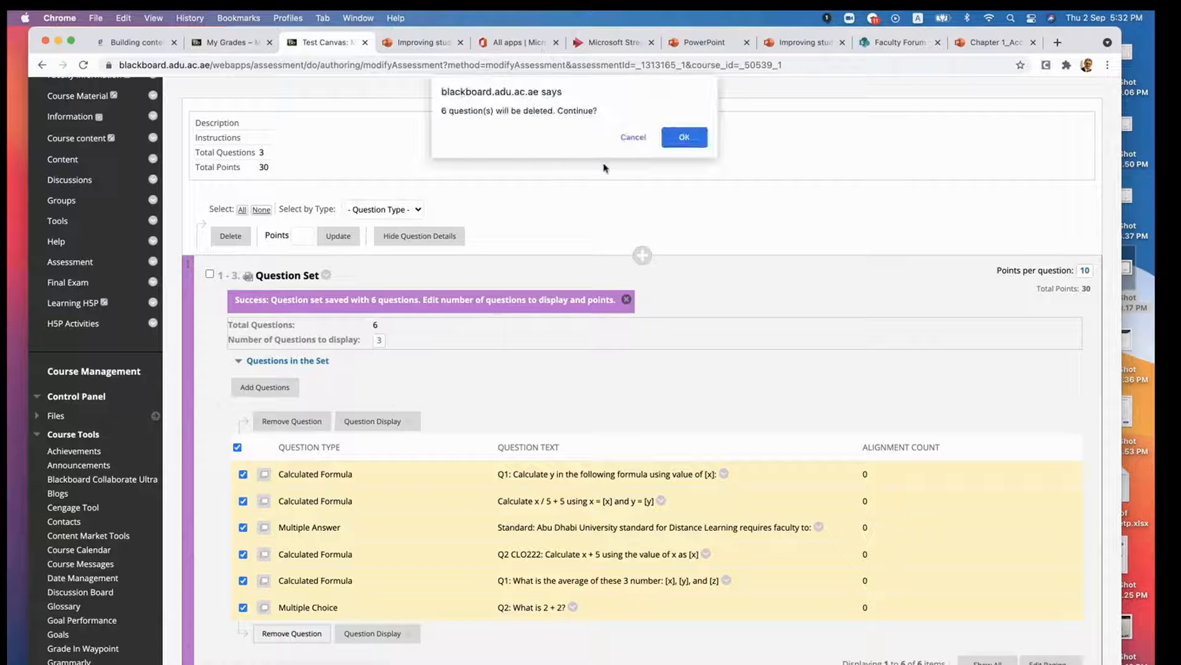
{"action": "left_click", "coordinate": [684, 137]}
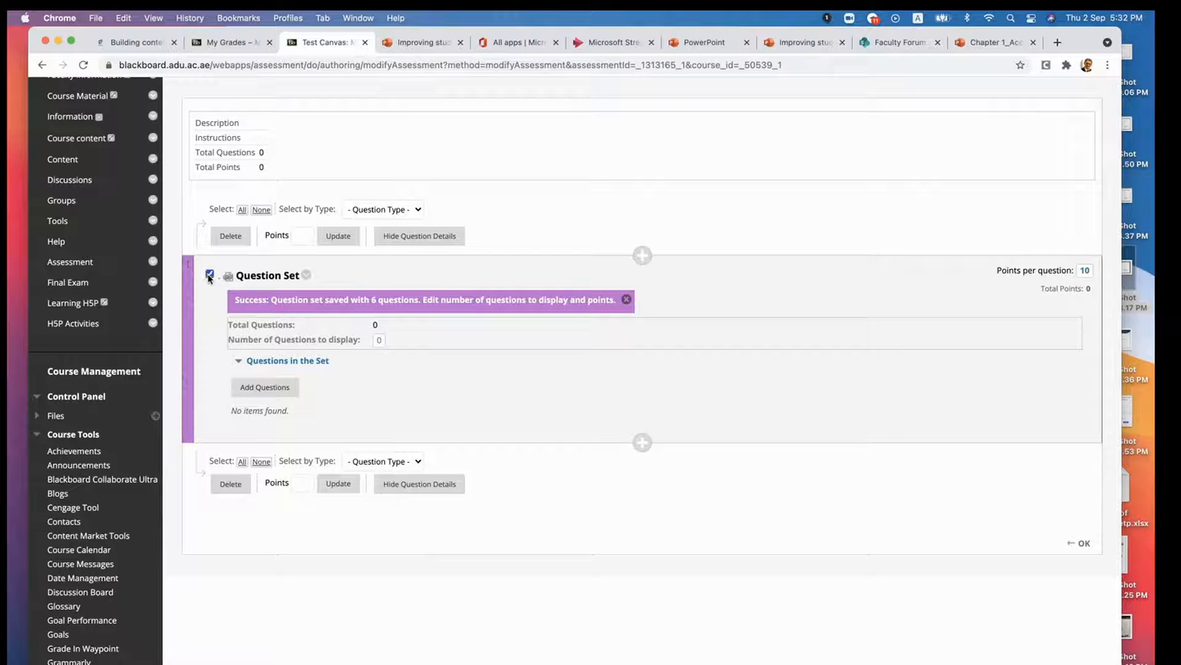
{"action": "left_click", "coordinate": [230, 484]}
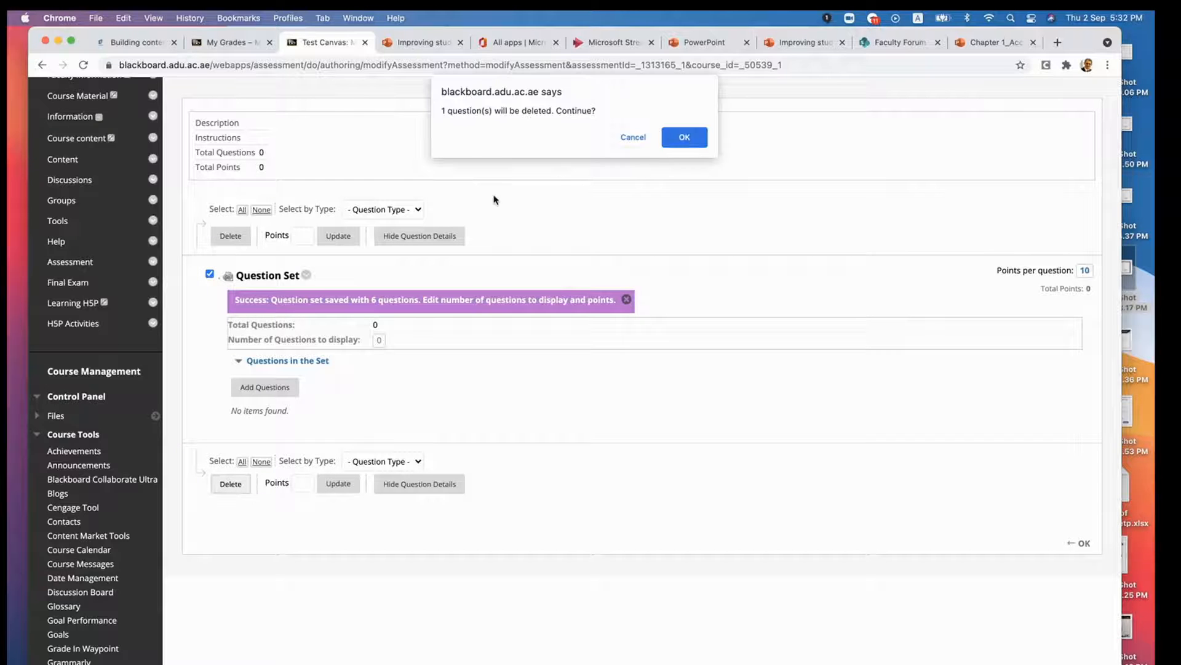
{"action": "left_click", "coordinate": [684, 136]}
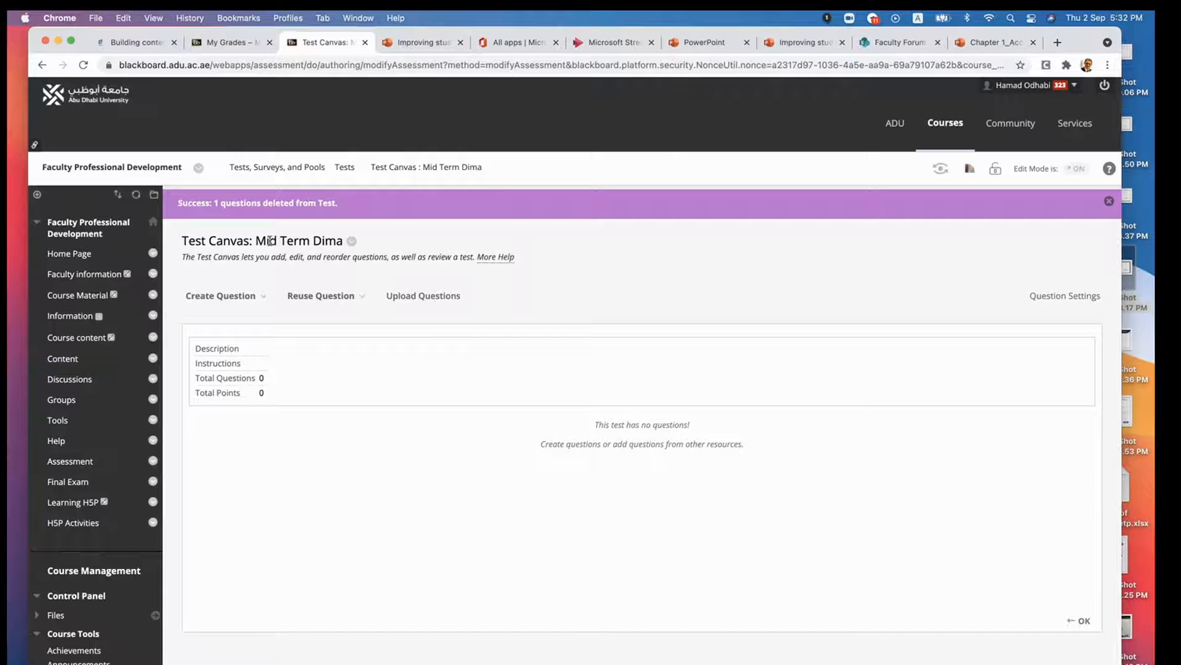
- Create a new question set and browse the questions from the Data Structure in Python and Learning outcomes 1 pools
{"action": "left_click", "coordinate": [325, 295]}
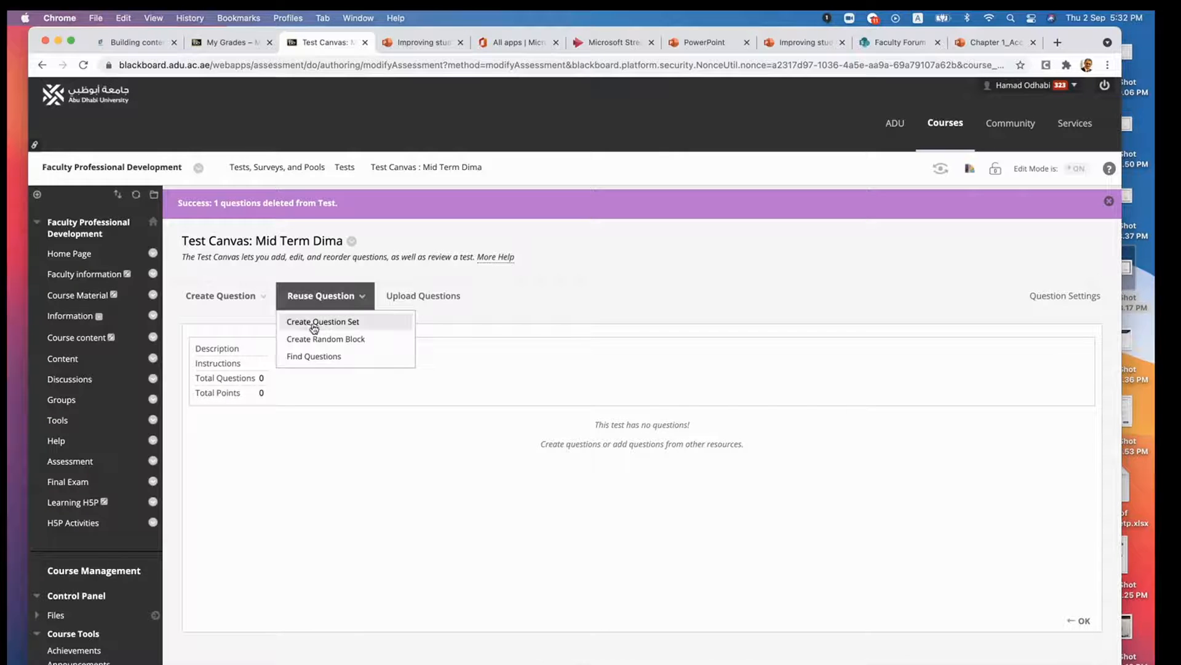
{"action": "left_click", "coordinate": [318, 322]}
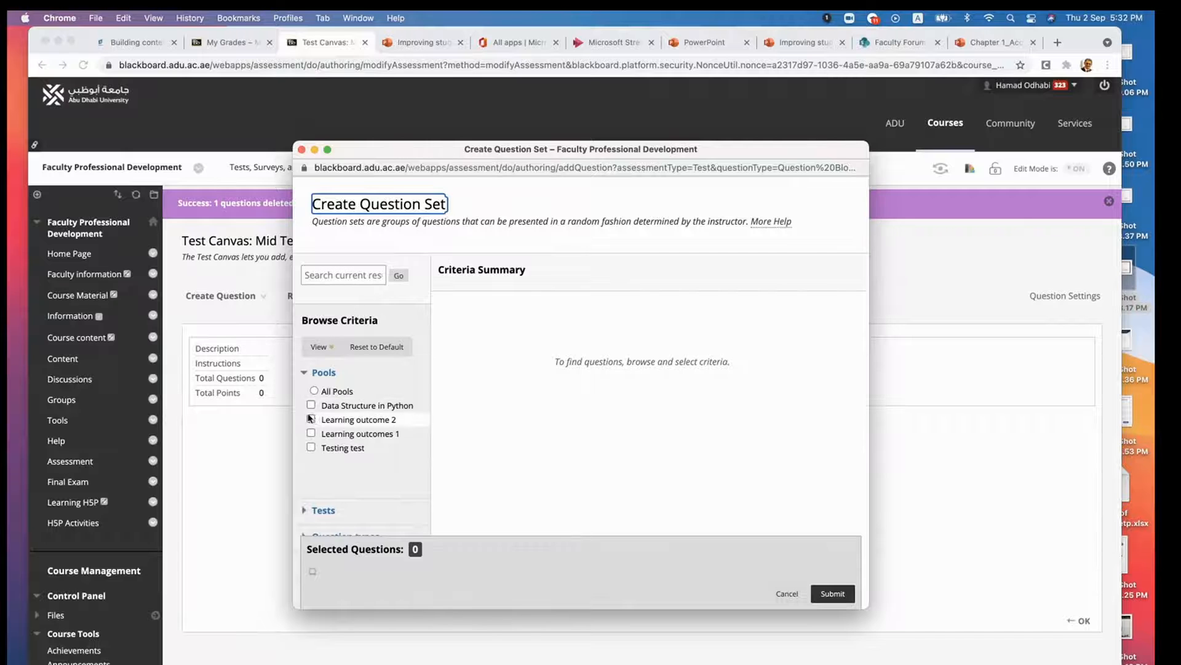
{"action": "left_click", "coordinate": [311, 405]}
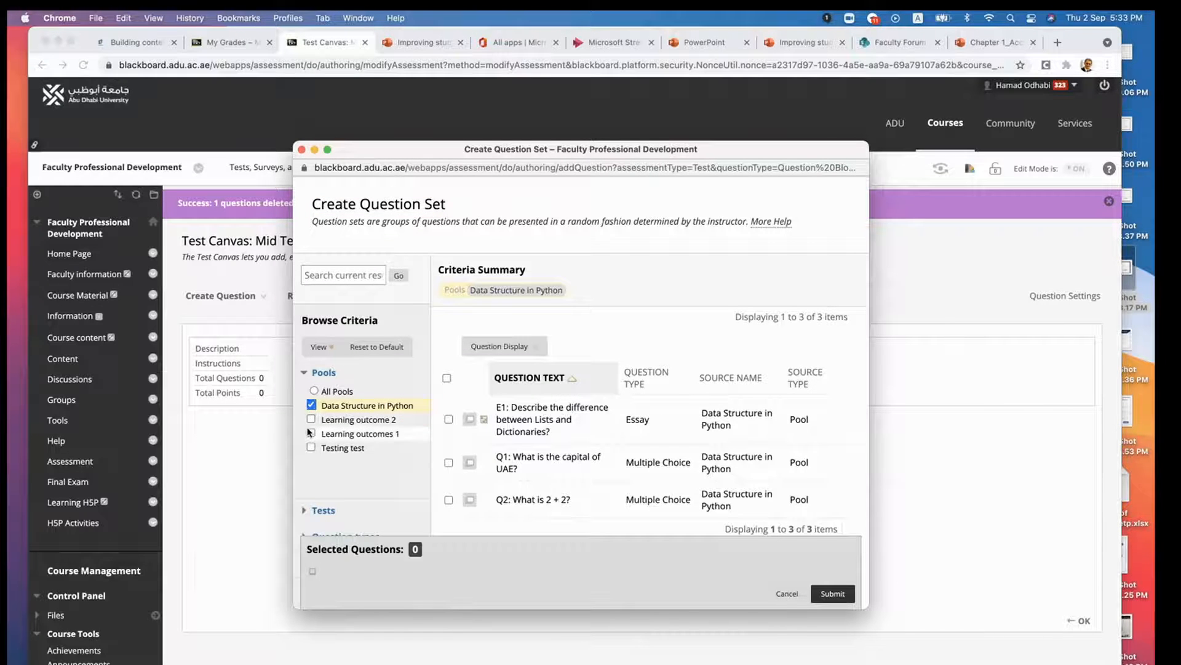
{"action": "left_click", "coordinate": [310, 434]}
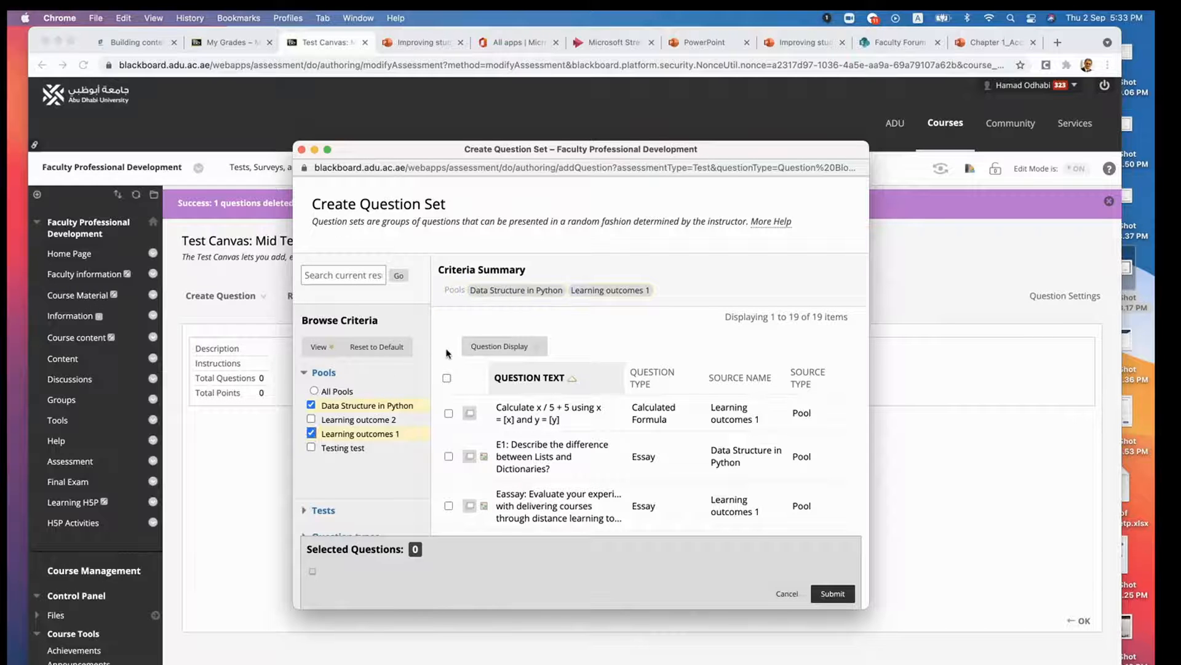
- View the details of the x / 5 + 5 calculated formula question and close them
{"action": "scroll", "coordinate": [447, 353], "scroll_direction": "down", "scroll_amount": 5}
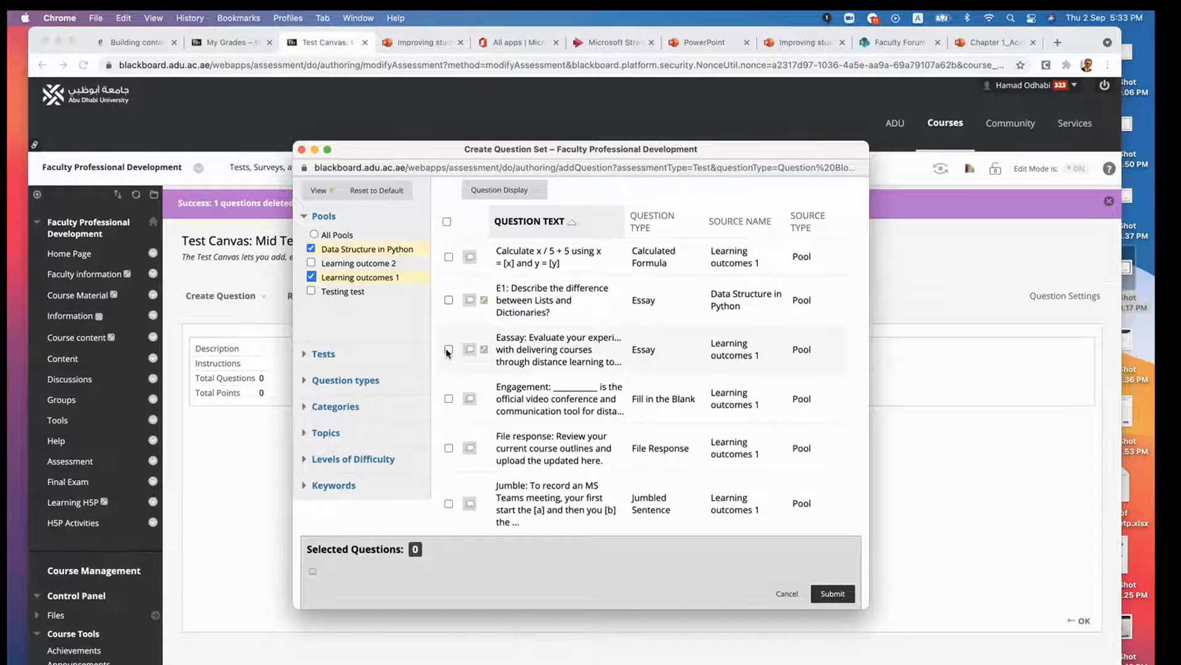
{"action": "left_click", "coordinate": [470, 258]}
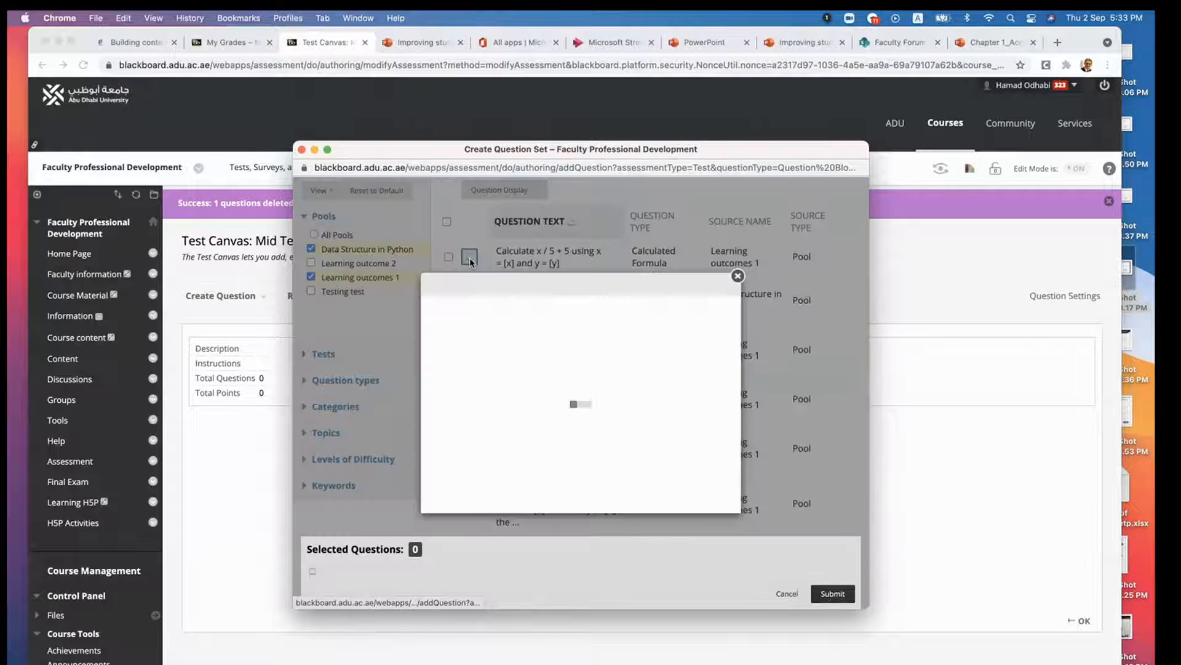
{"action": "scroll", "coordinate": [527, 414], "scroll_direction": "down", "scroll_amount": 1}
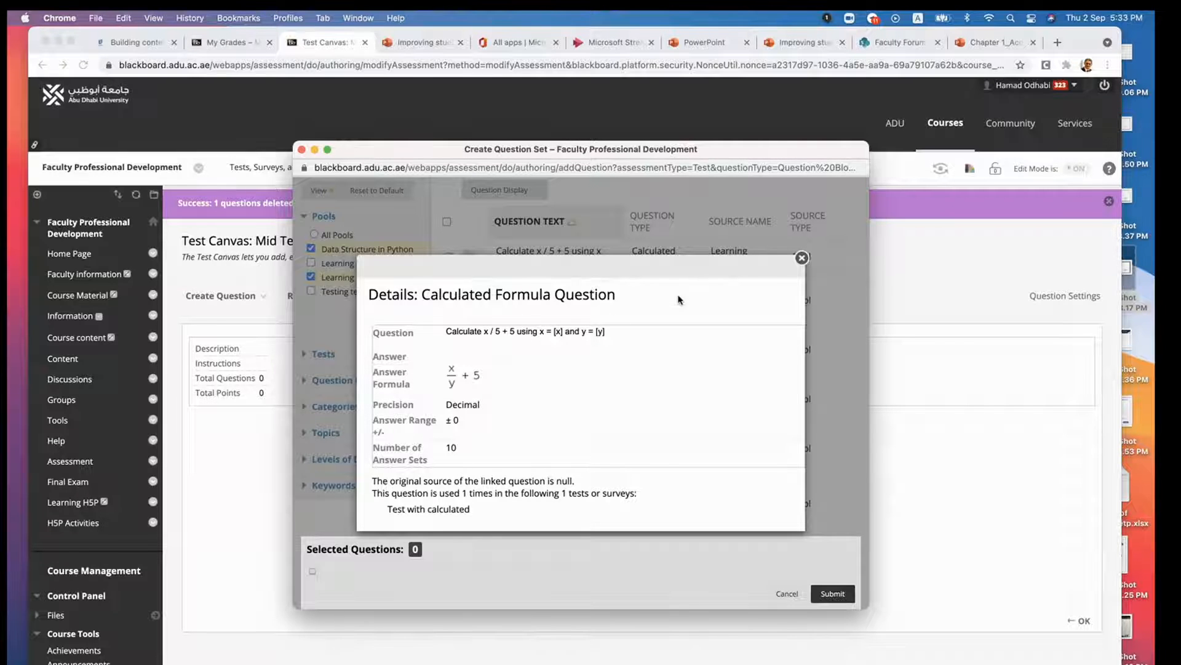
{"action": "left_click", "coordinate": [801, 258]}
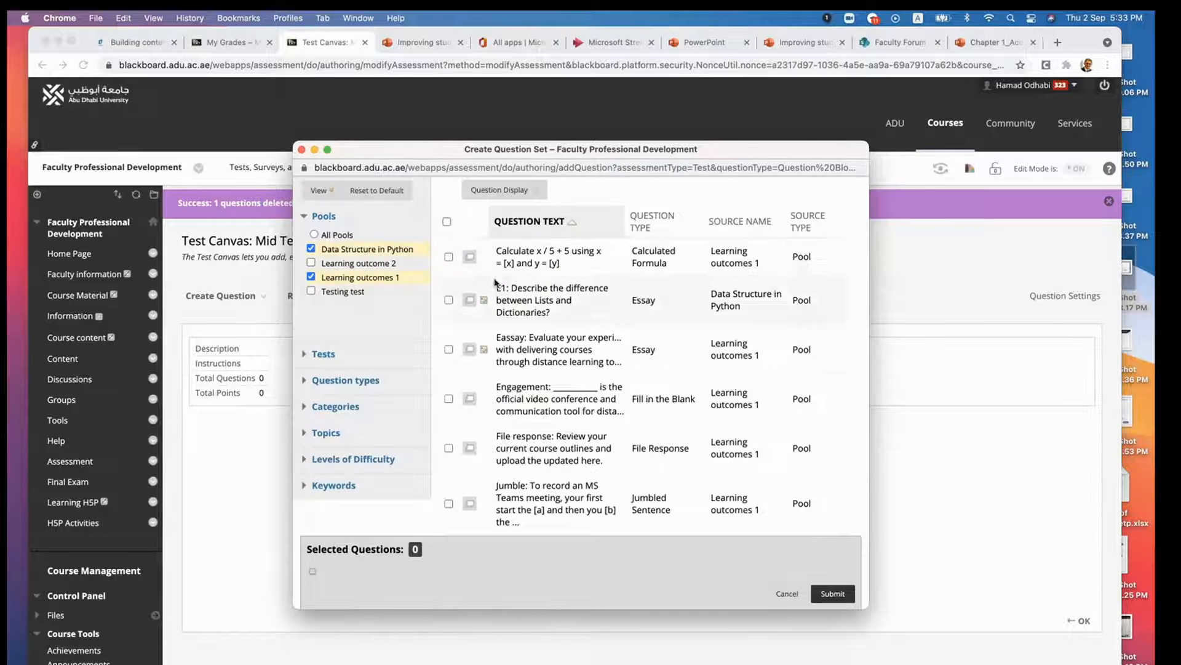
- Select the x / 5 + 5 formula question and view the details of the E1 essay question
{"action": "left_click", "coordinate": [449, 257]}
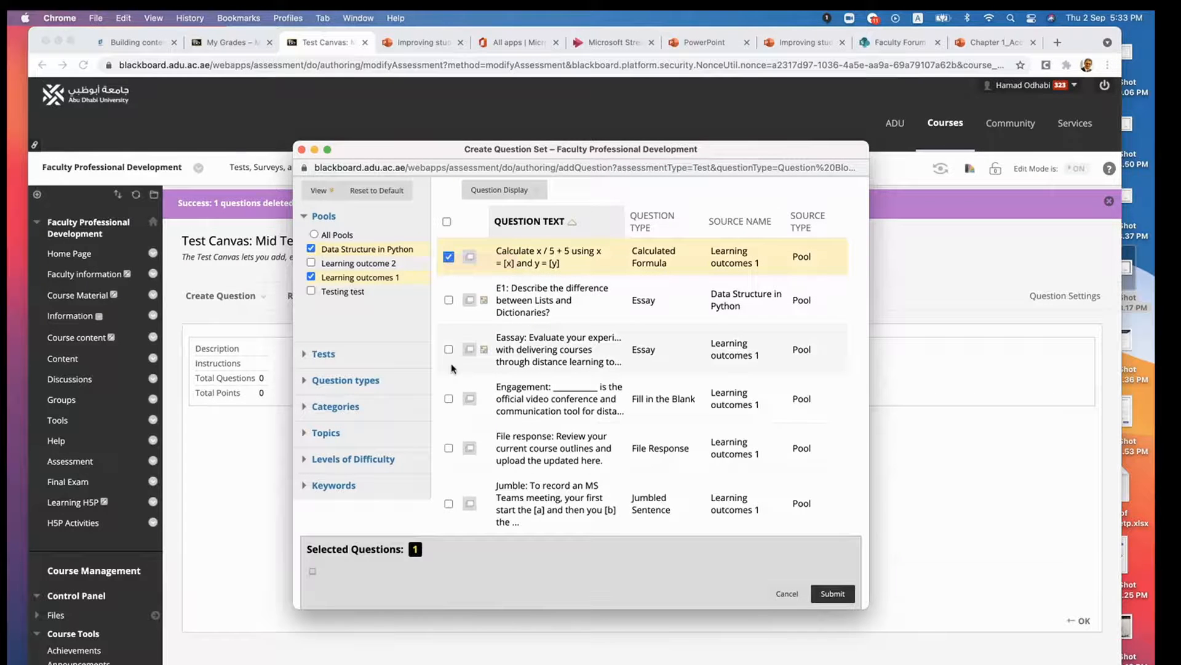
{"action": "left_click", "coordinate": [471, 301]}
{"action": "scroll", "coordinate": [498, 396], "scroll_direction": "down", "scroll_amount": 2}
{"action": "scroll", "coordinate": [498, 396], "scroll_direction": "down", "scroll_amount": 2}
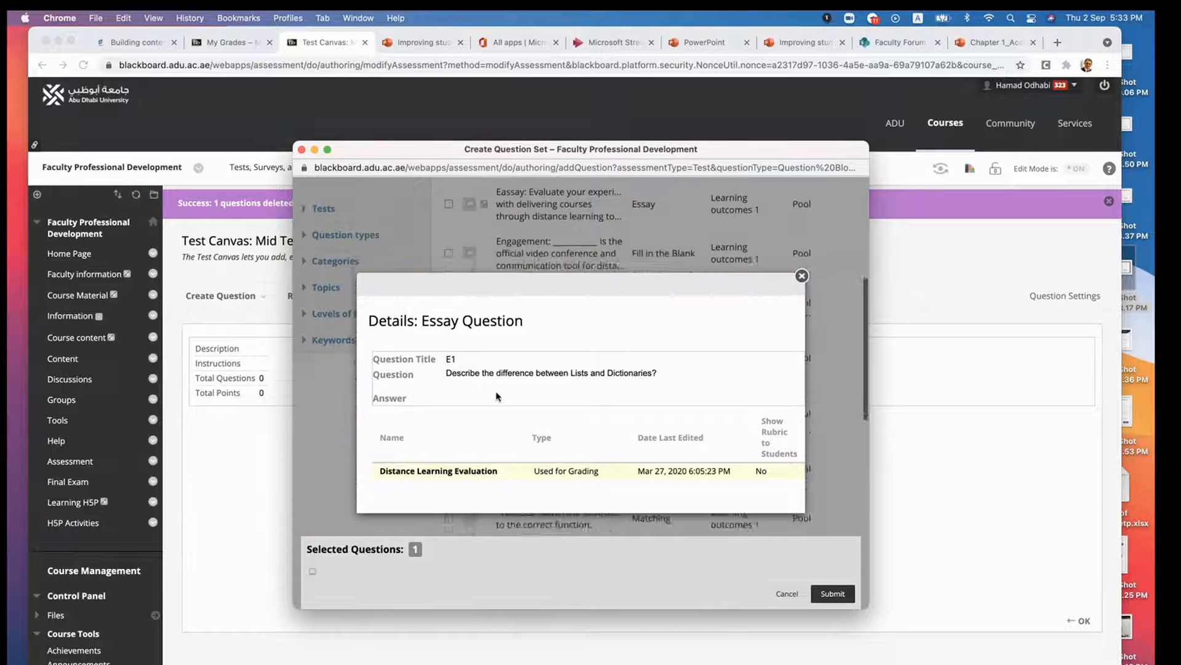
{"action": "left_click", "coordinate": [803, 276]}
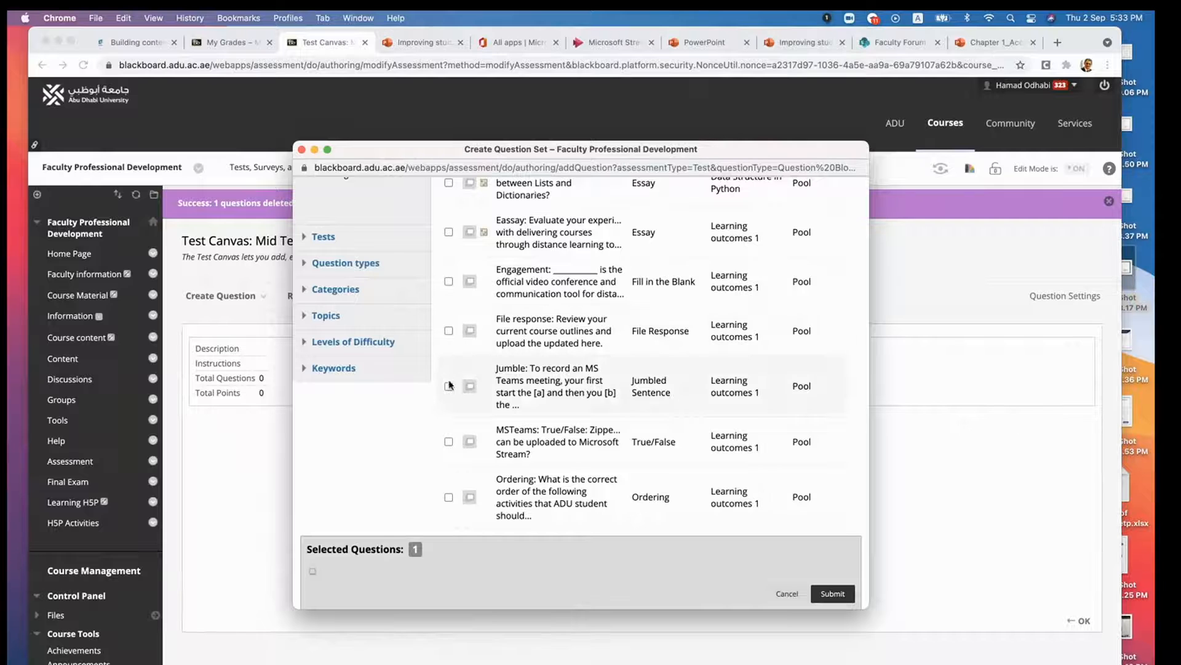
- Look through the full list of pool questions and deselect the x / 5 + 5 formula question
{"action": "scroll", "coordinate": [468, 420], "scroll_direction": "down", "scroll_amount": 5}
{"action": "scroll", "coordinate": [468, 422], "scroll_direction": "down", "scroll_amount": 10}
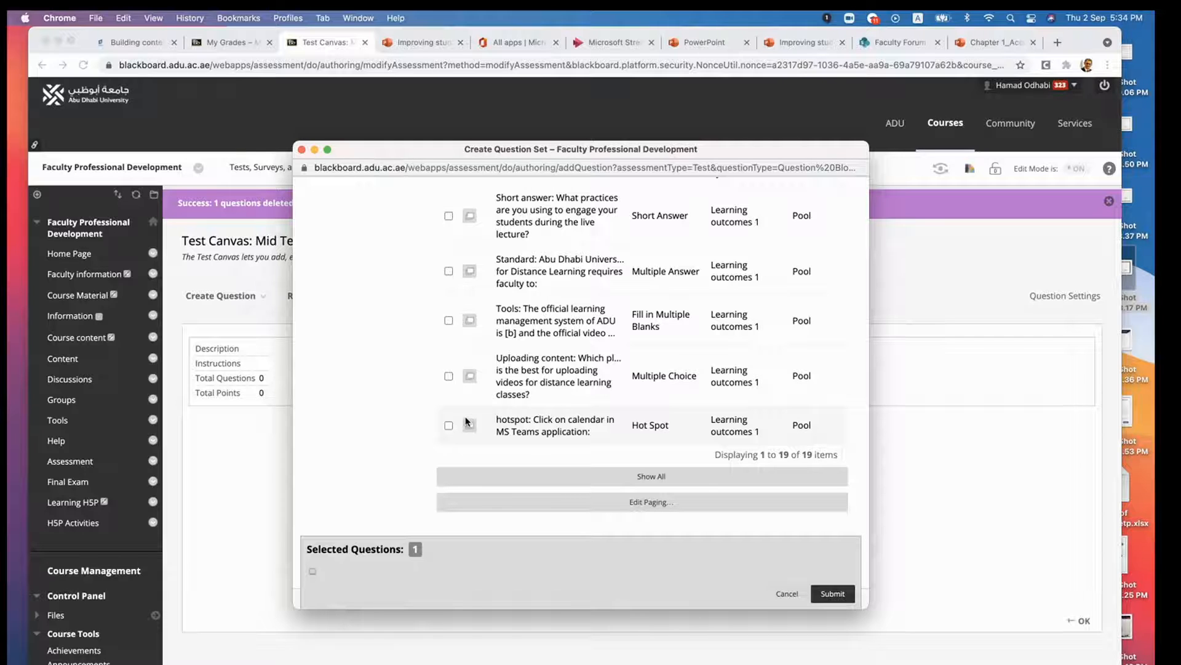
{"action": "scroll", "coordinate": [465, 421], "scroll_direction": "up", "scroll_amount": 15}
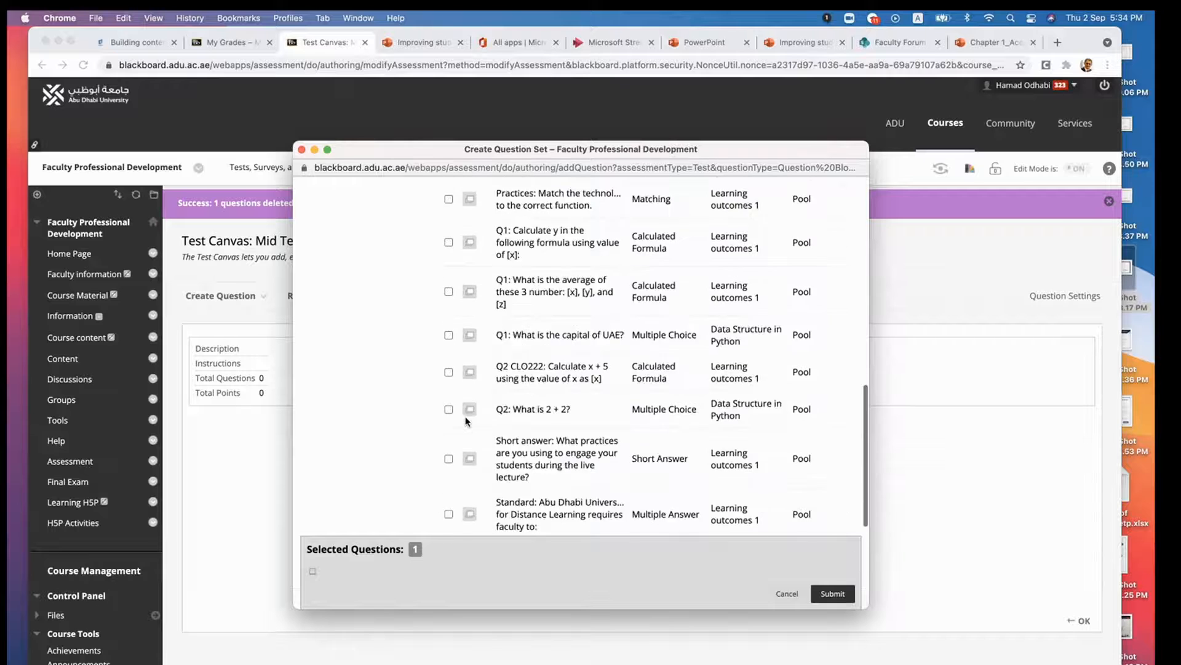
{"action": "scroll", "coordinate": [466, 421], "scroll_direction": "up", "scroll_amount": 5}
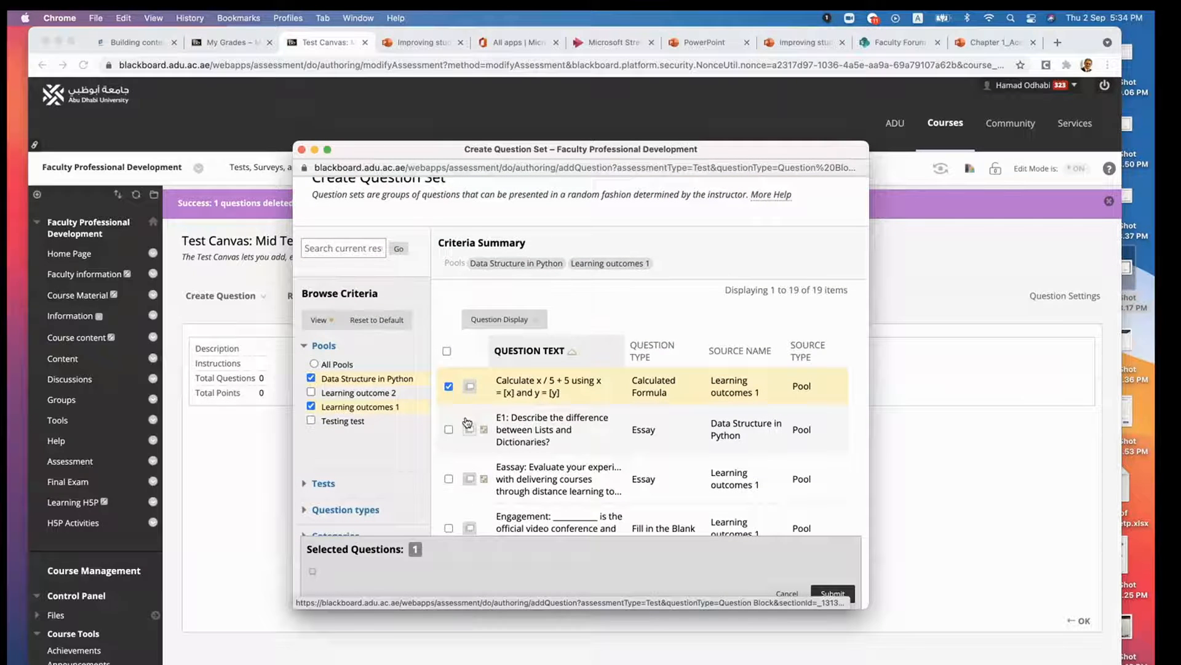
{"action": "scroll", "coordinate": [468, 422], "scroll_direction": "down", "scroll_amount": 1}
{"action": "scroll", "coordinate": [468, 421], "scroll_direction": "down", "scroll_amount": 1}
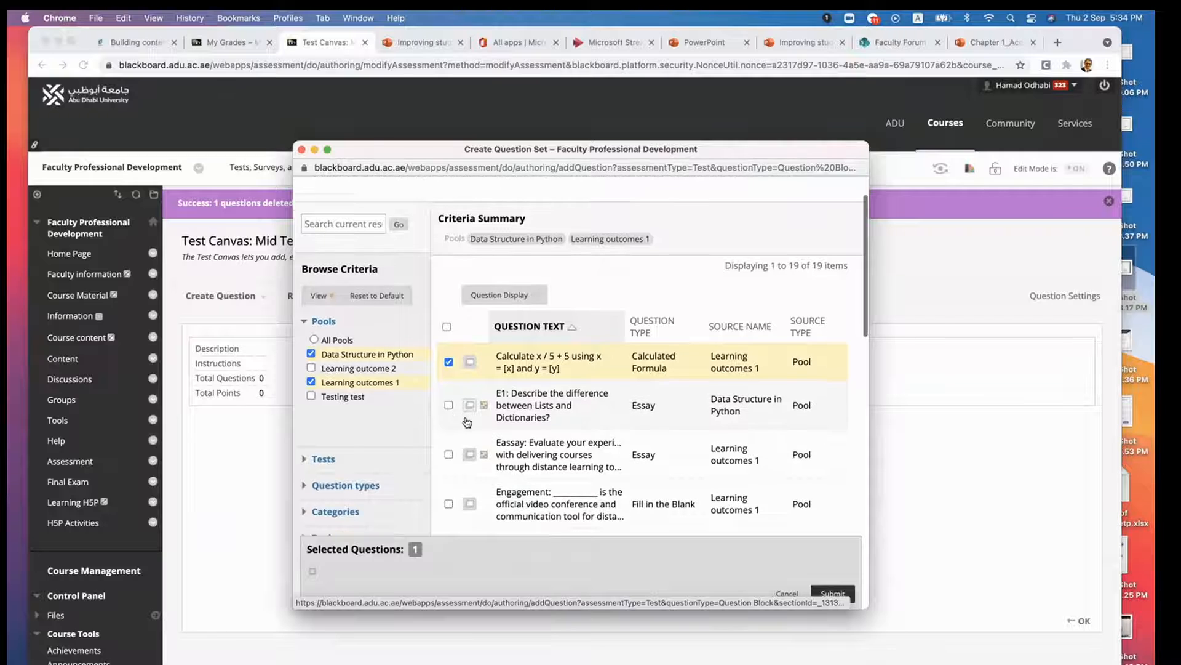
{"action": "left_click", "coordinate": [448, 354]}
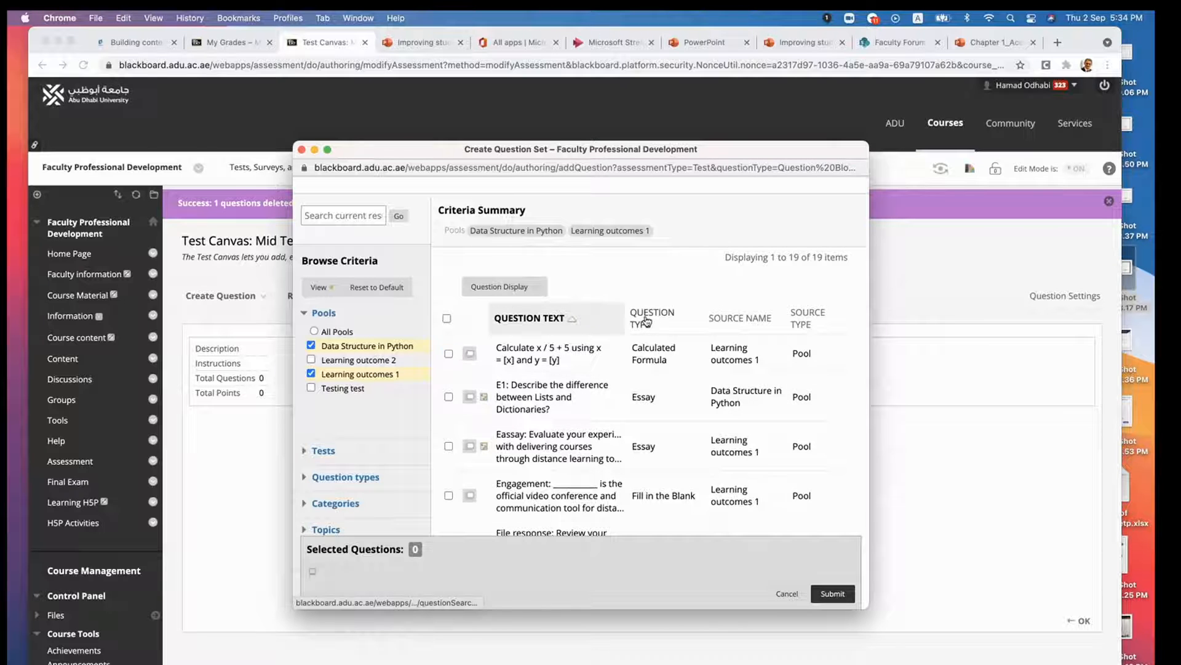
- Sort the questions by type in descending order and select the three multiple-choice questions and the Standard multiple-answer question
{"action": "left_click", "coordinate": [646, 320]}
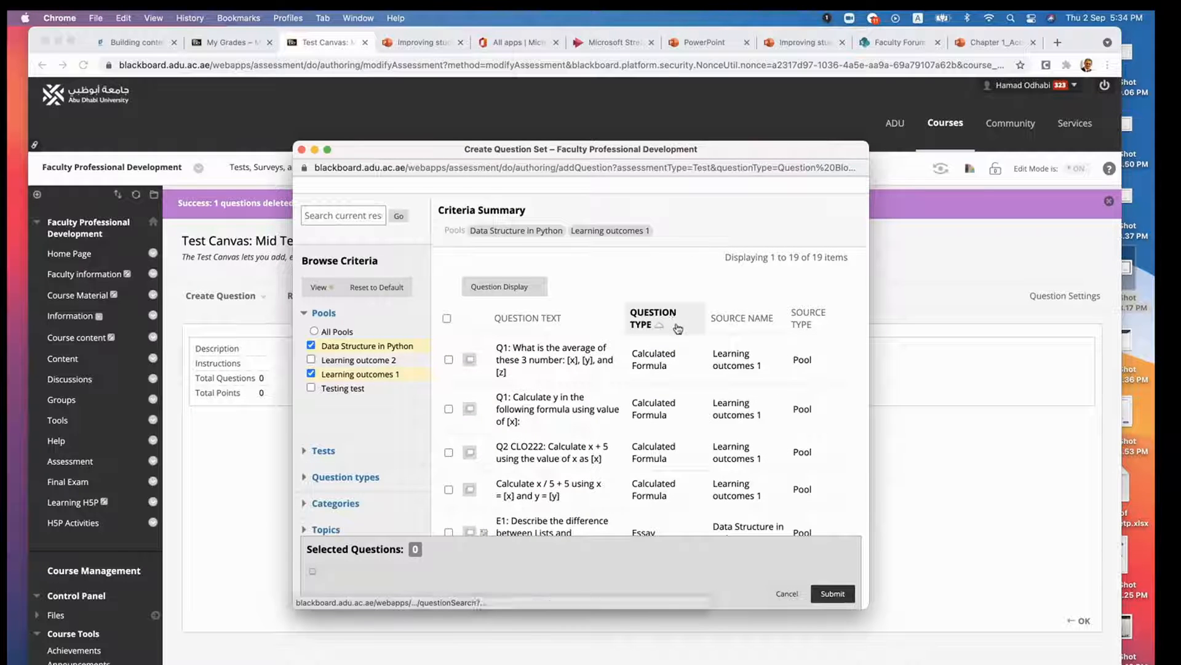
{"action": "left_click", "coordinate": [643, 315]}
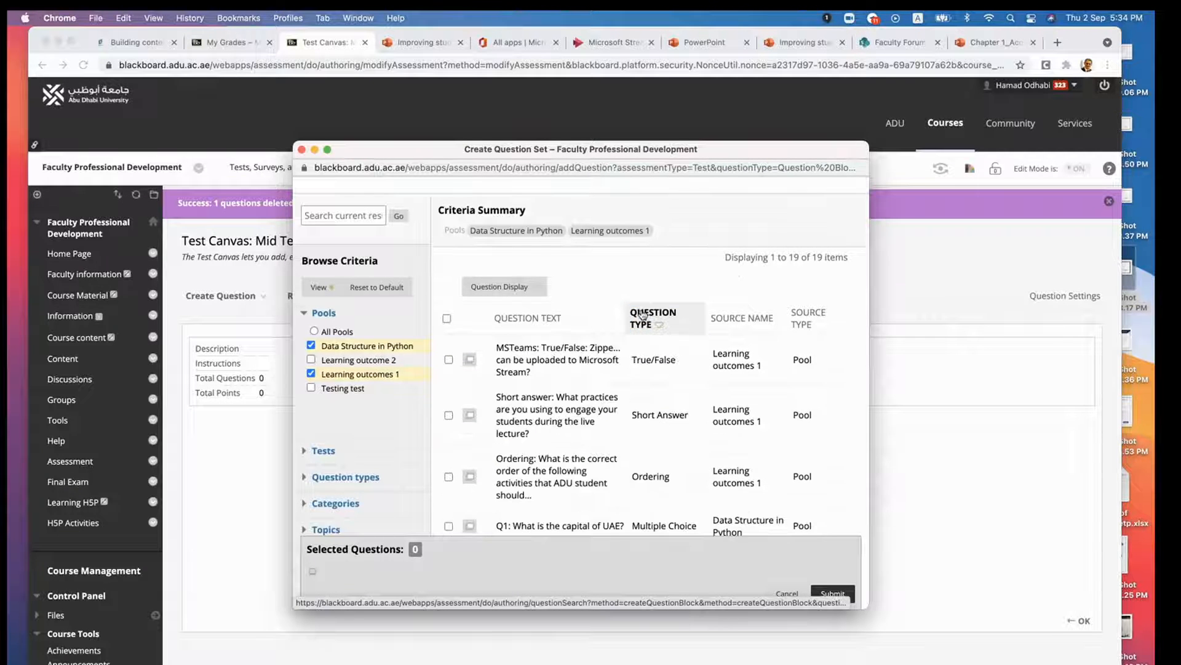
{"action": "scroll", "coordinate": [655, 369], "scroll_direction": "down", "scroll_amount": 5}
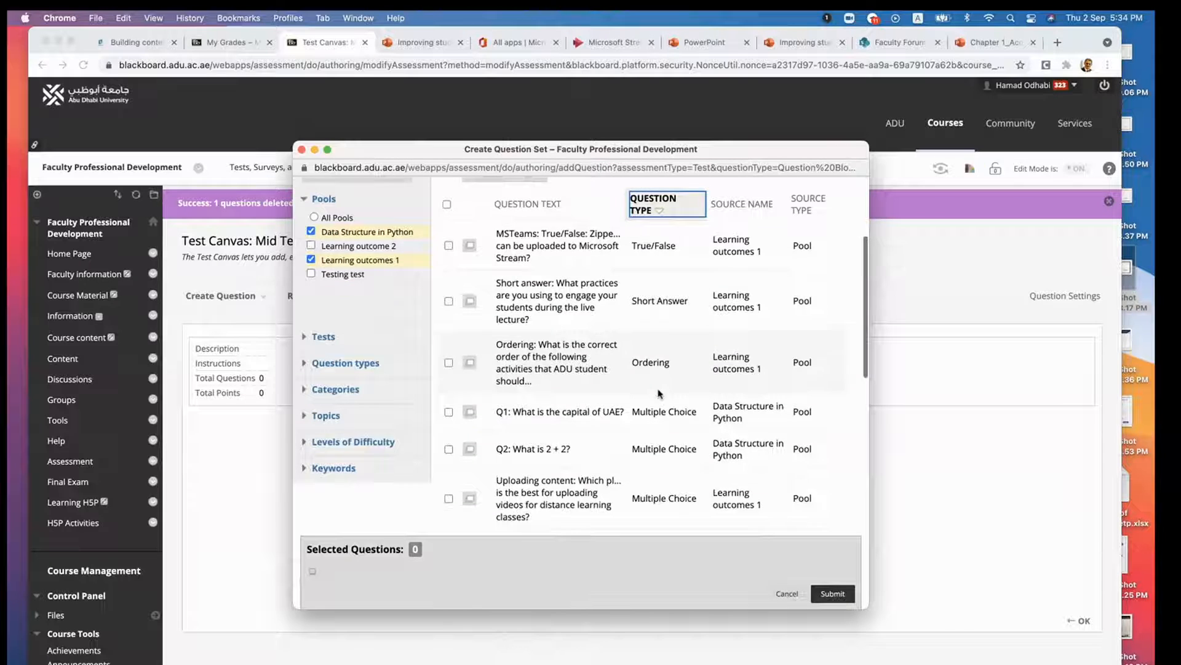
{"action": "left_click", "coordinate": [448, 325]}
{"action": "left_click", "coordinate": [450, 362]}
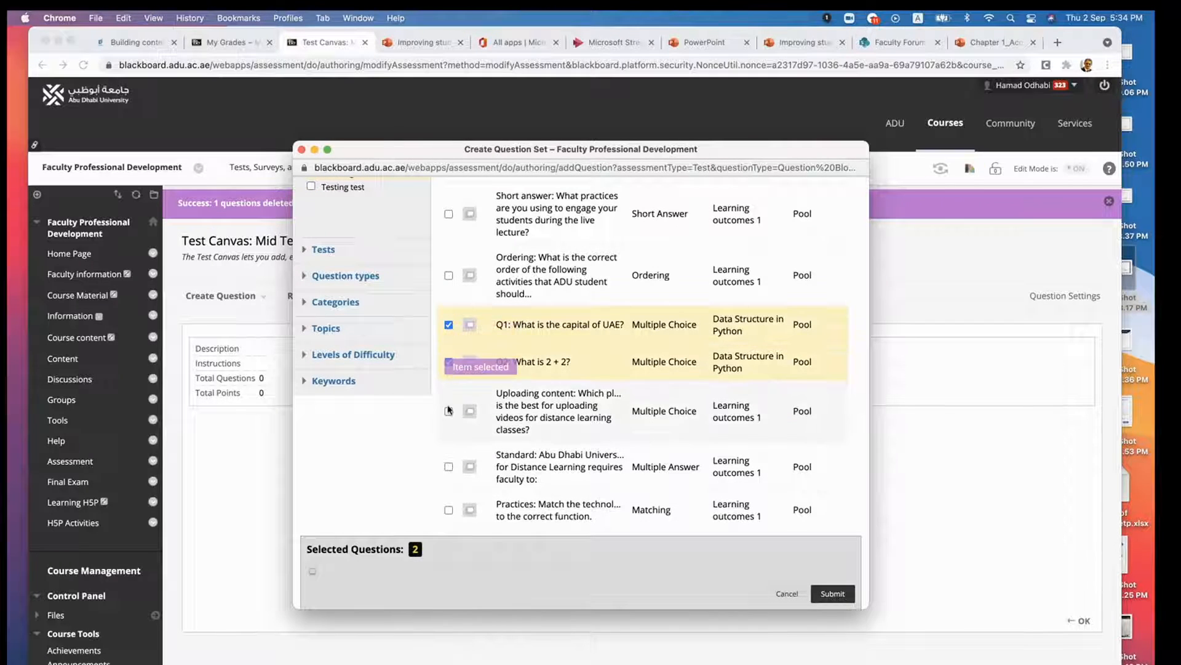
{"action": "left_click", "coordinate": [450, 411]}
{"action": "left_click", "coordinate": [448, 466]}
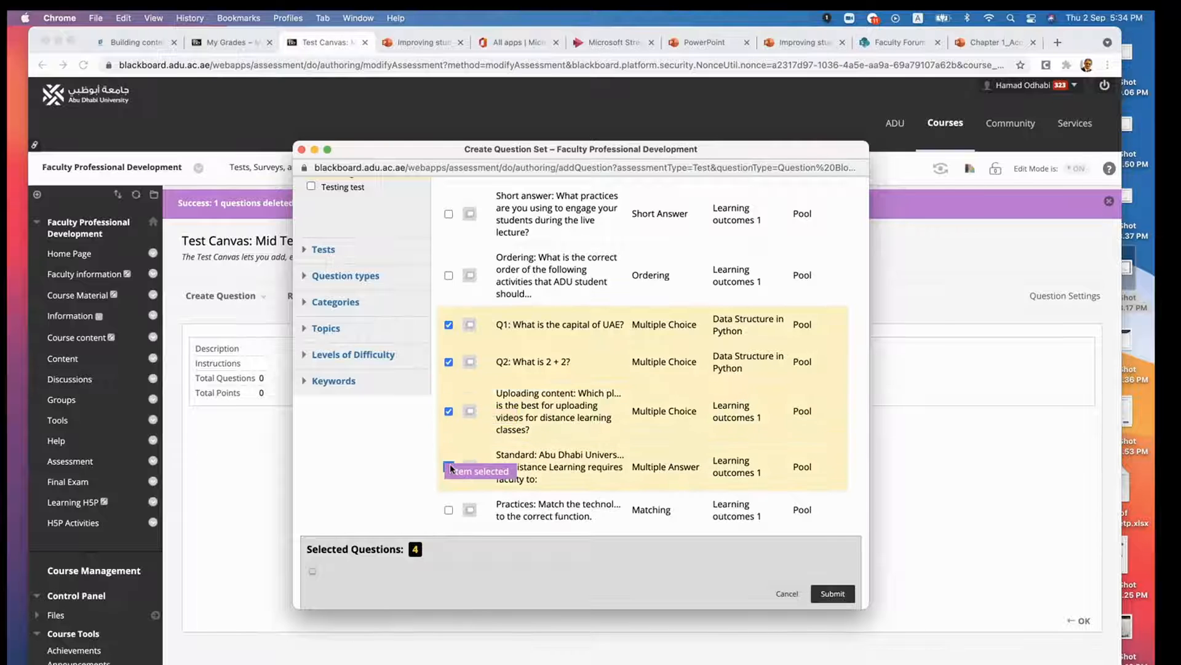
- Deselect and reselect the Standard multiple-answer question, and submit the question set to the test
{"action": "scroll", "coordinate": [450, 468], "scroll_direction": "down", "scroll_amount": 5}
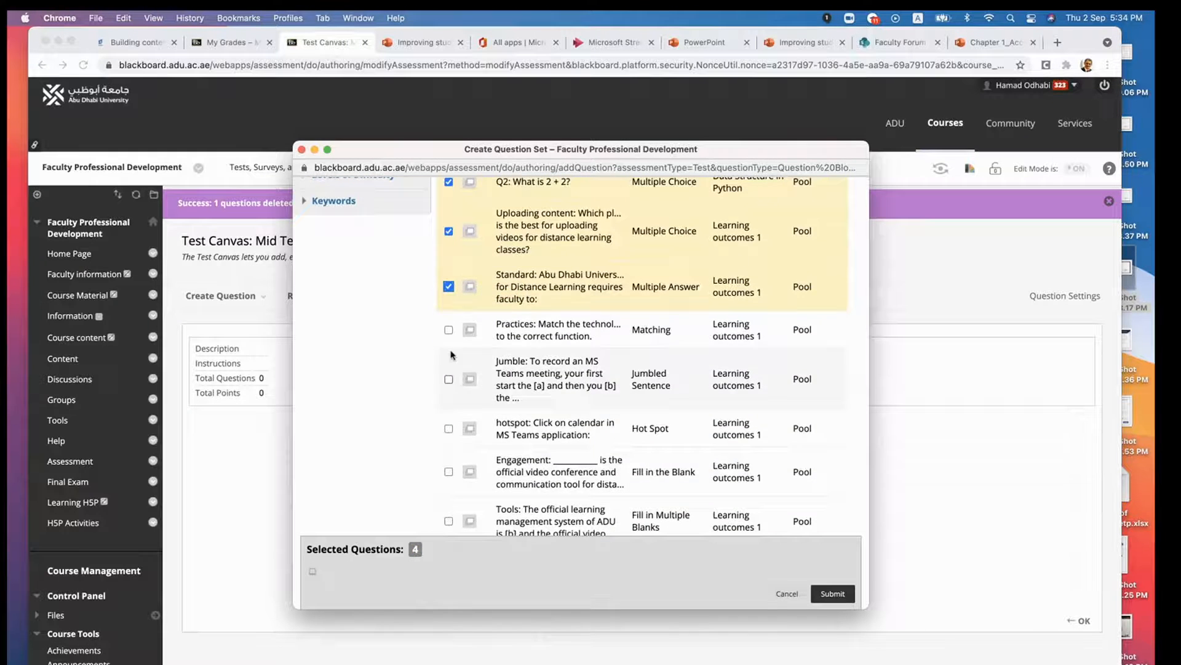
{"action": "scroll", "coordinate": [504, 336], "scroll_direction": "up", "scroll_amount": 4}
{"action": "scroll", "coordinate": [503, 336], "scroll_direction": "up", "scroll_amount": 2}
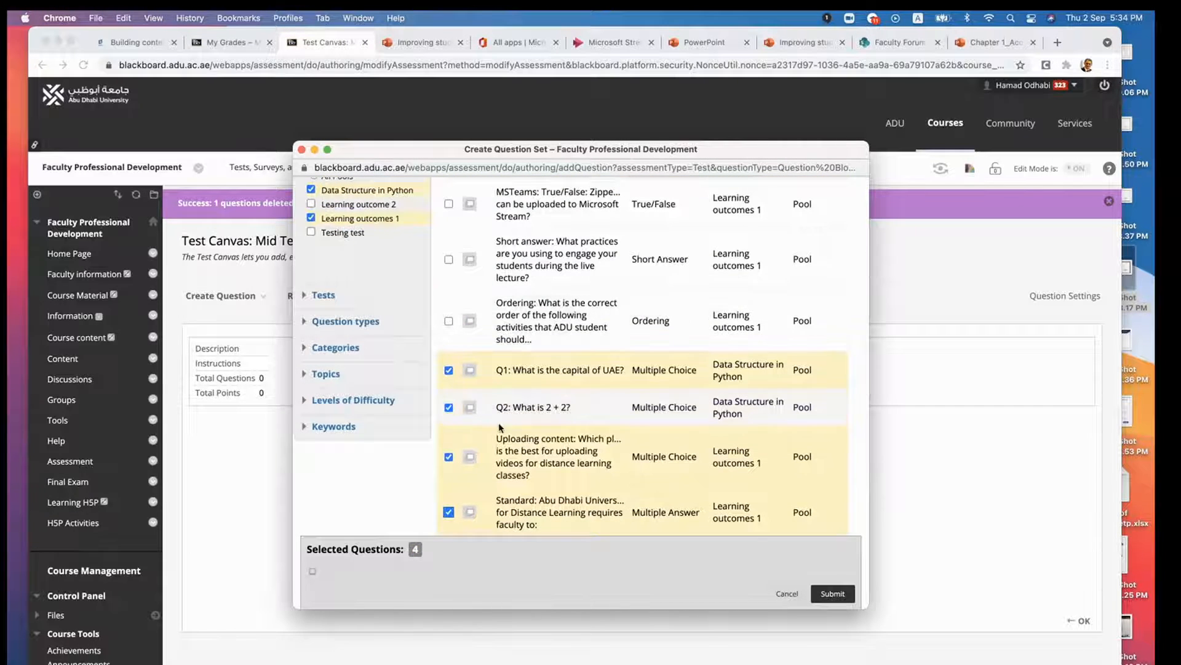
{"action": "left_click", "coordinate": [449, 512]}
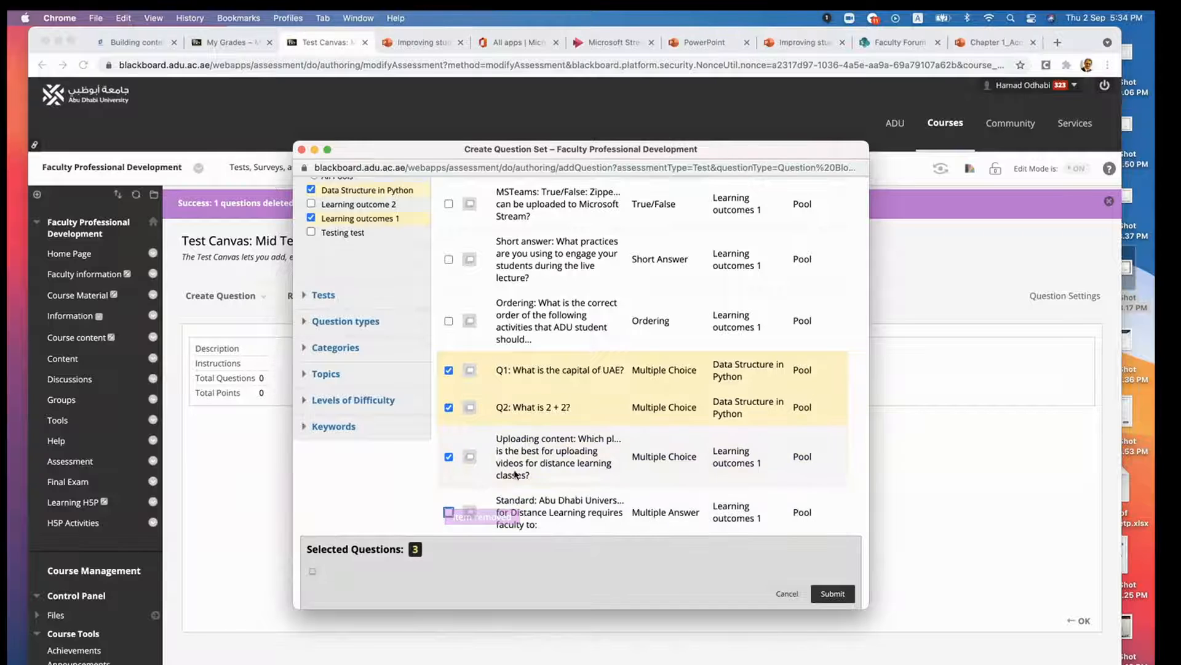
{"action": "left_click", "coordinate": [448, 512]}
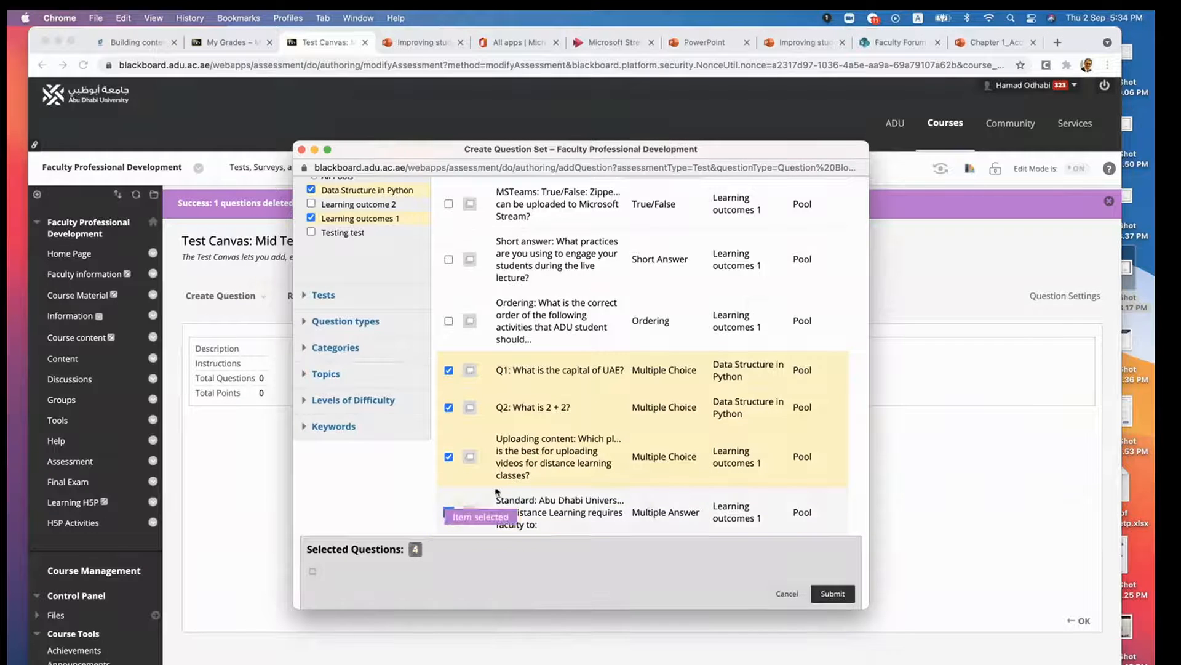
{"action": "scroll", "coordinate": [623, 520], "scroll_direction": "down", "scroll_amount": 4}
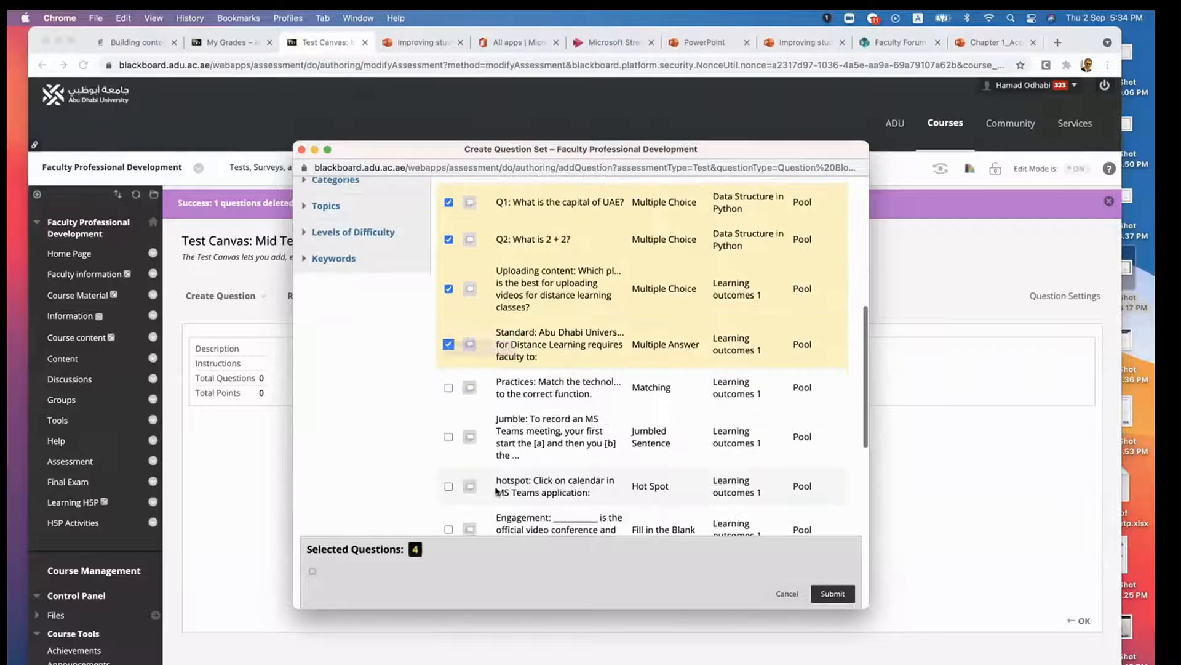
{"action": "left_click", "coordinate": [831, 597]}
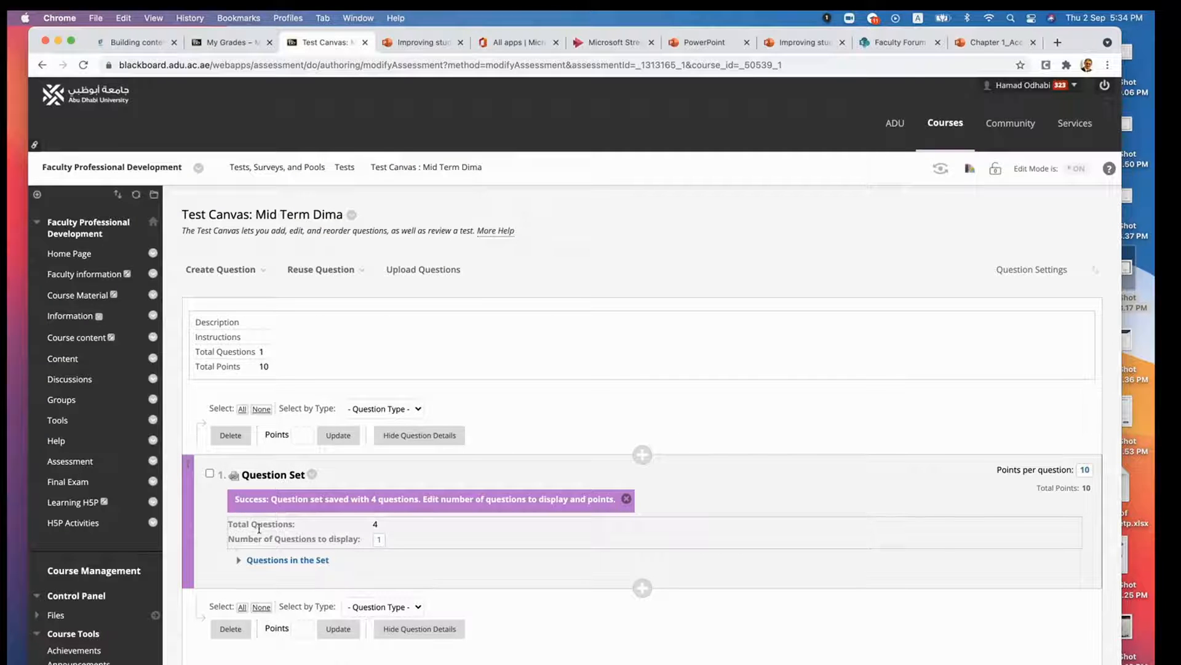
- Expand the list of questions in the question set and set its number of questions to display to 4
{"action": "left_click", "coordinate": [235, 565]}
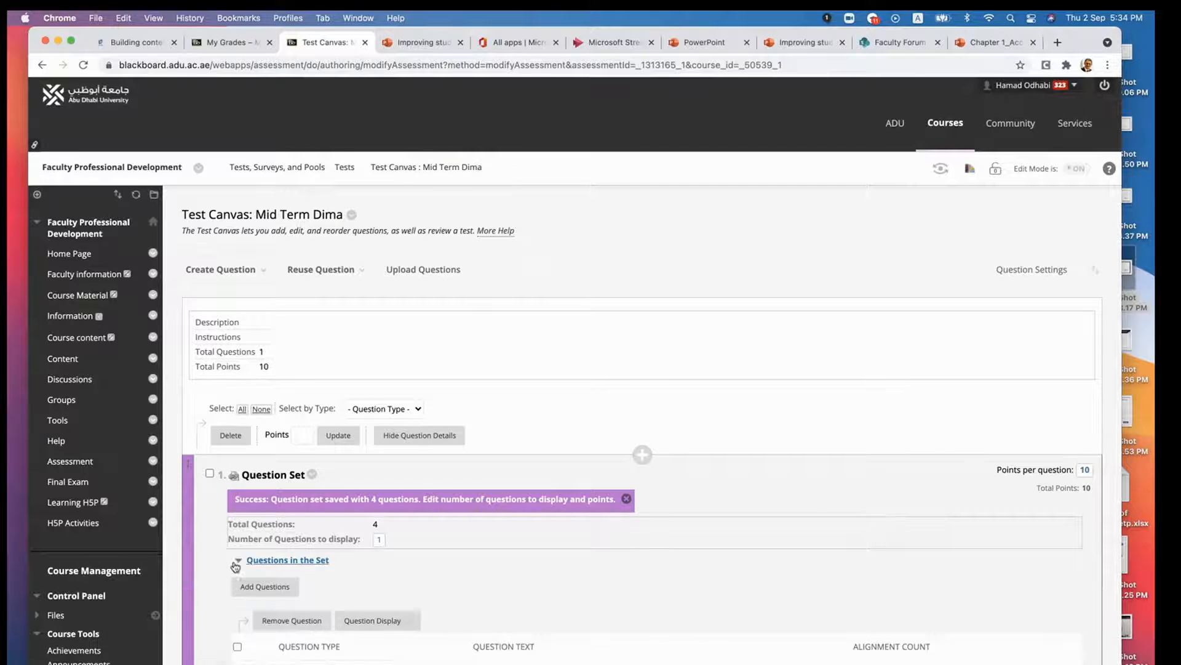
{"action": "scroll", "coordinate": [436, 574], "scroll_direction": "down", "scroll_amount": 2}
{"action": "scroll", "coordinate": [436, 576], "scroll_direction": "down", "scroll_amount": 5}
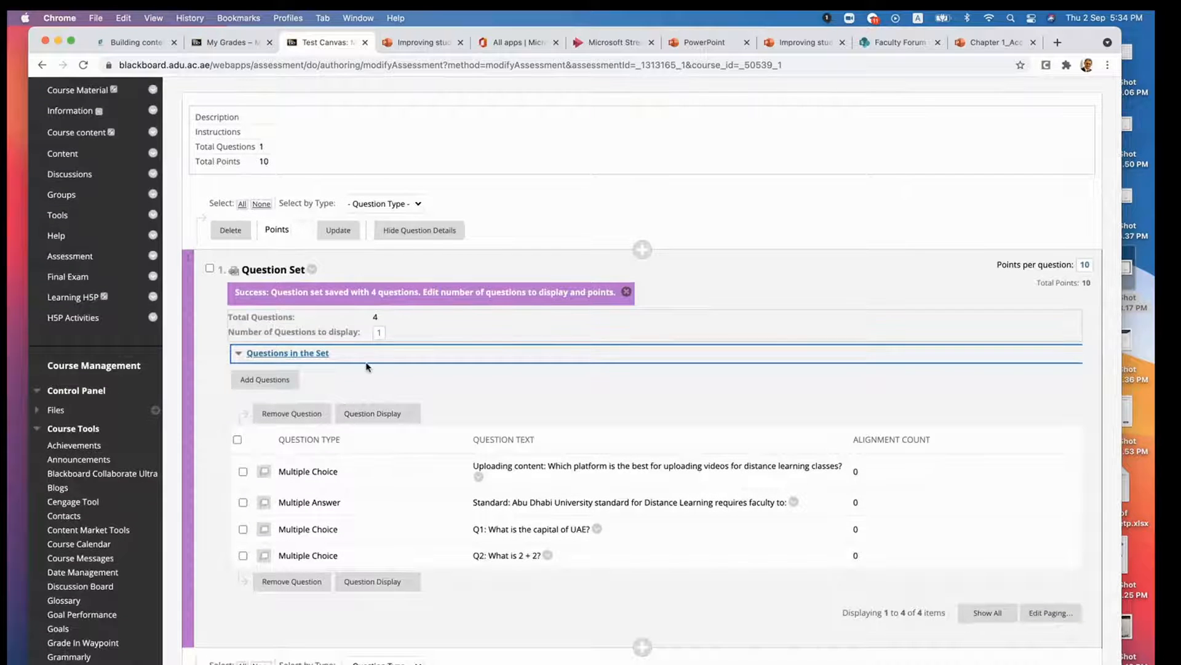
{"action": "left_click", "coordinate": [379, 333]}
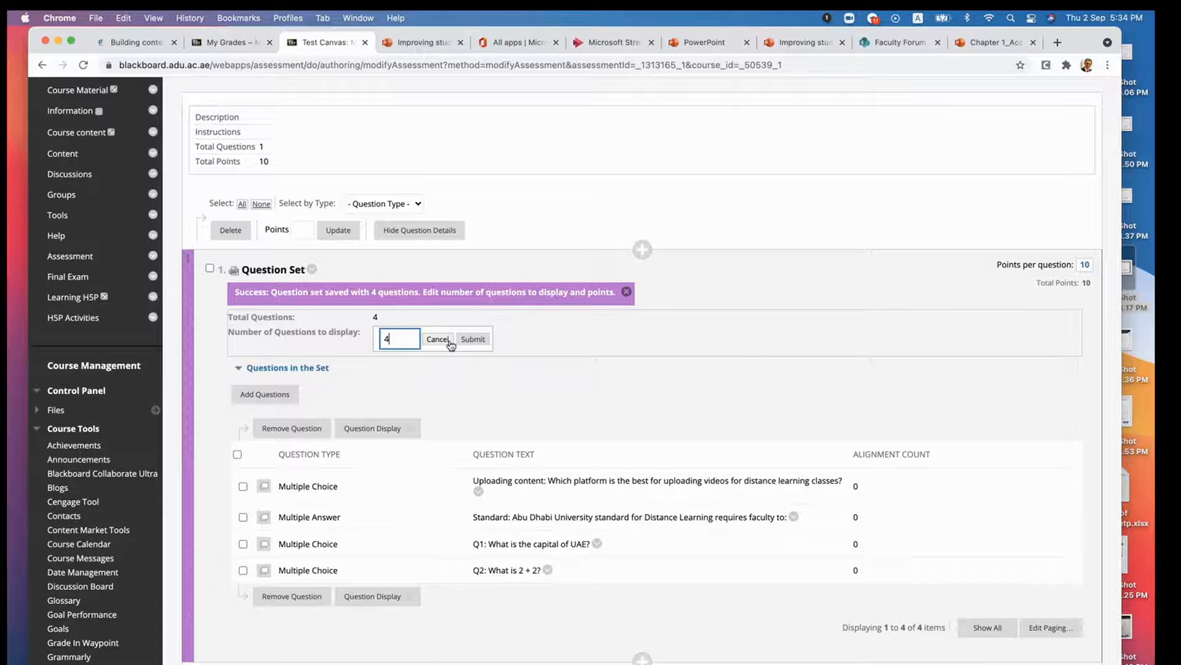
{"action": "left_click", "coordinate": [473, 339]}
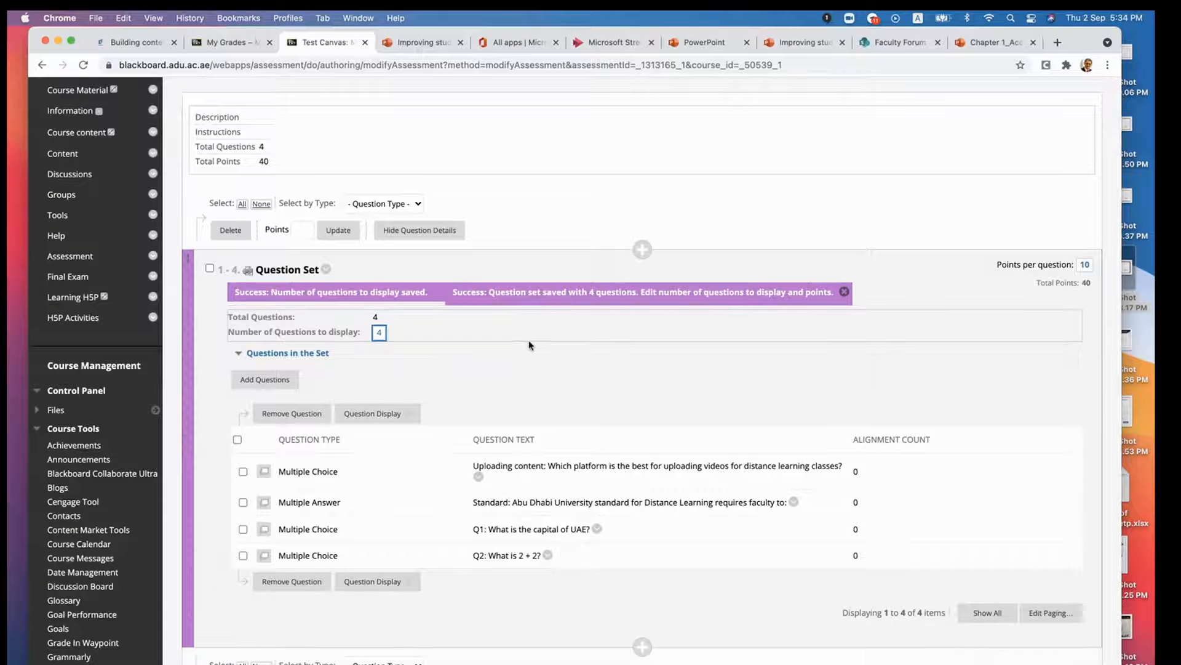
- Change the question set's number of questions to display to 1 and submit it
{"action": "left_click", "coordinate": [379, 332]}
{"action": "left_click", "coordinate": [380, 331]}
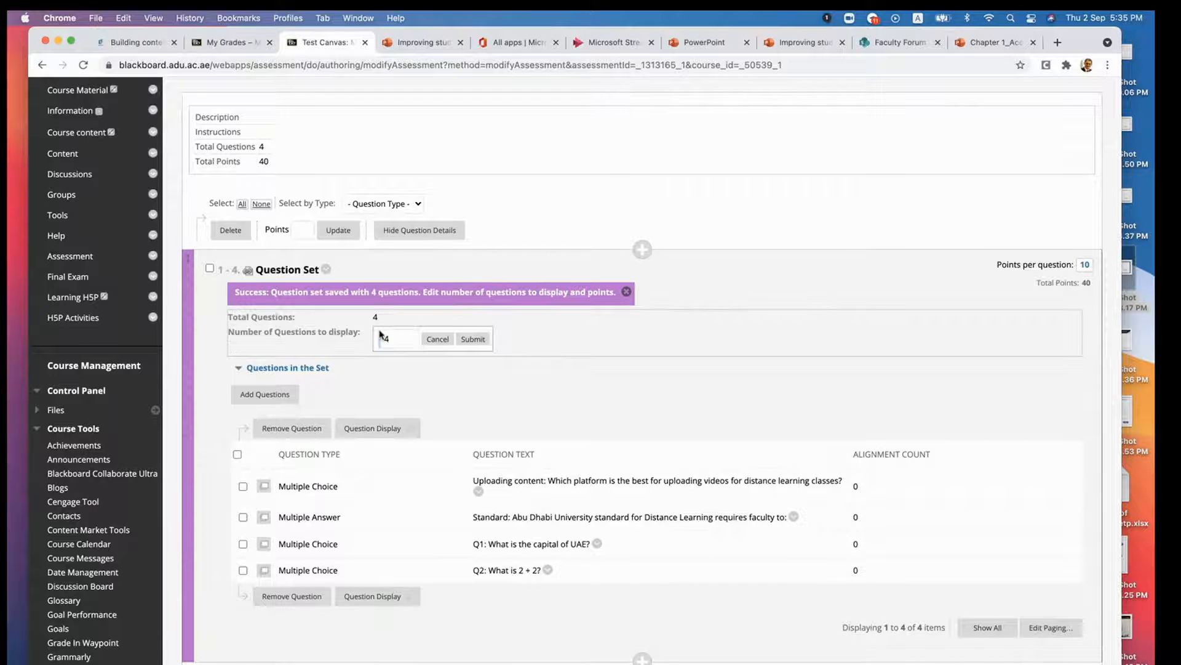
{"action": "left_click", "coordinate": [398, 337]}
{"action": "type", "text": "1"}
{"action": "left_click", "coordinate": [478, 340]}
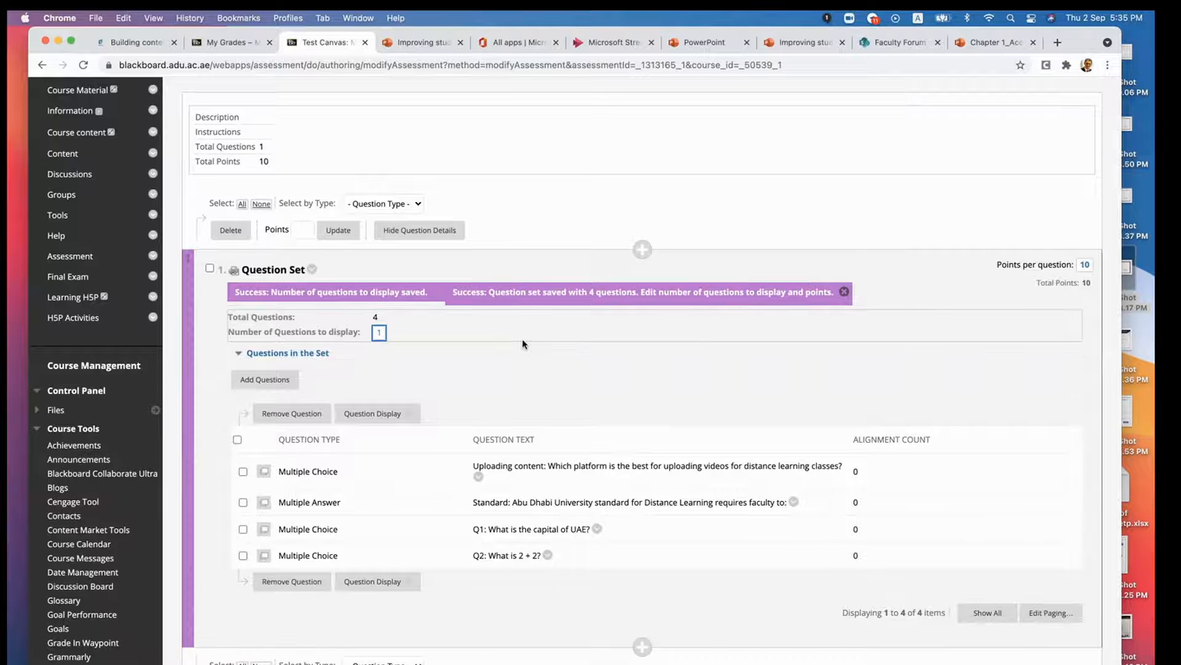
- Set the number of questions to display back to 4 for the question set
{"action": "left_click", "coordinate": [379, 332]}
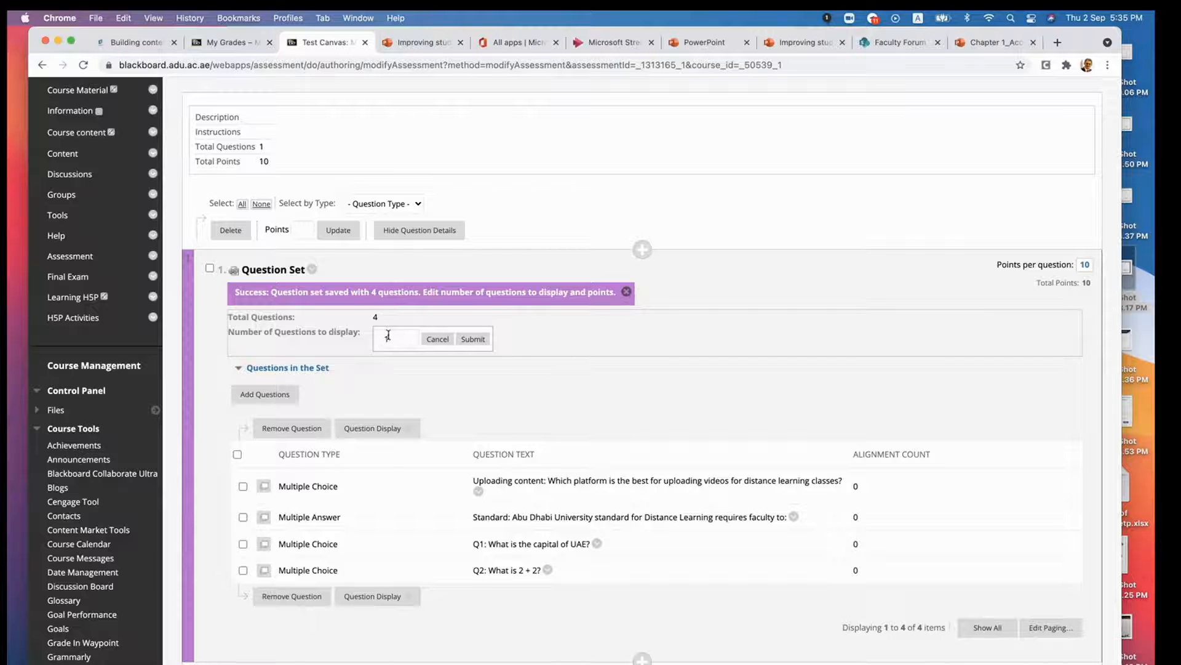
{"action": "type", "text": "4"}
{"action": "left_click", "coordinate": [473, 339]}
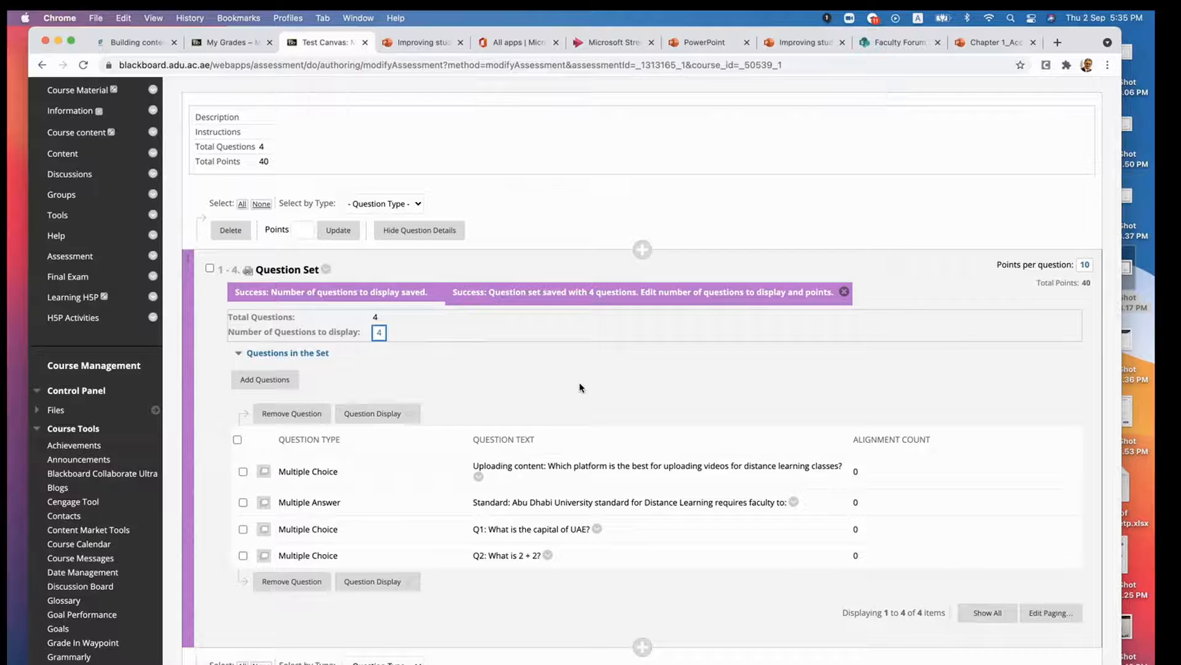
- Set the question set to display 3 questions
{"action": "scroll", "coordinate": [591, 393], "scroll_direction": "up", "scroll_amount": 3}
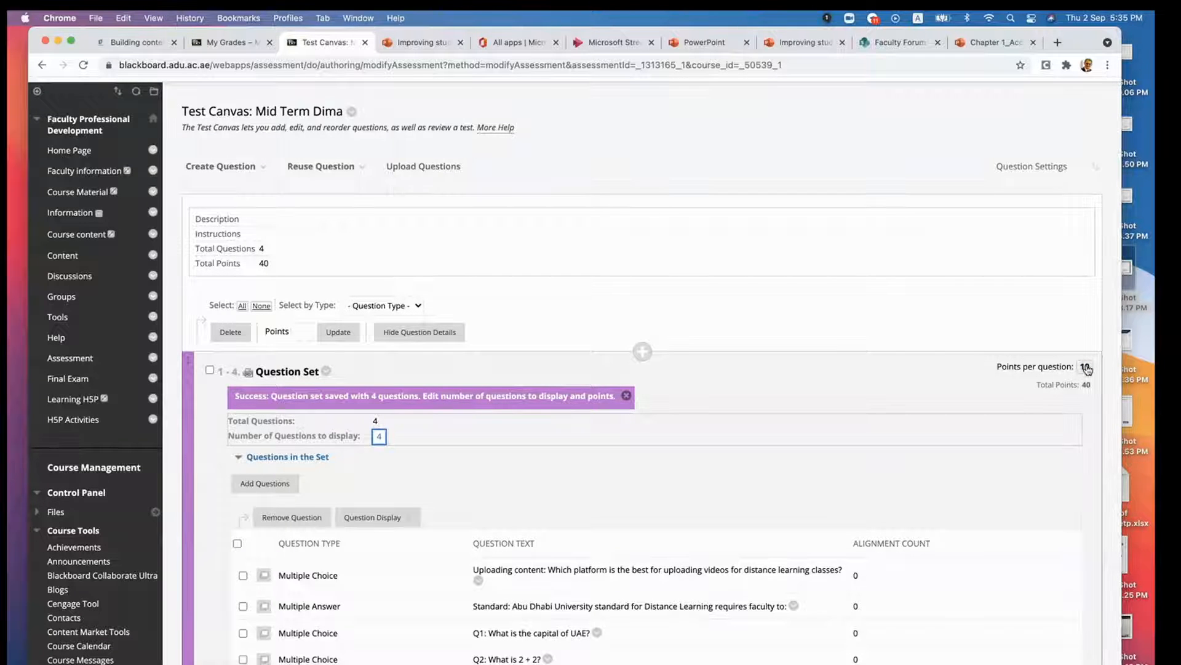
{"action": "left_click", "coordinate": [382, 435]}
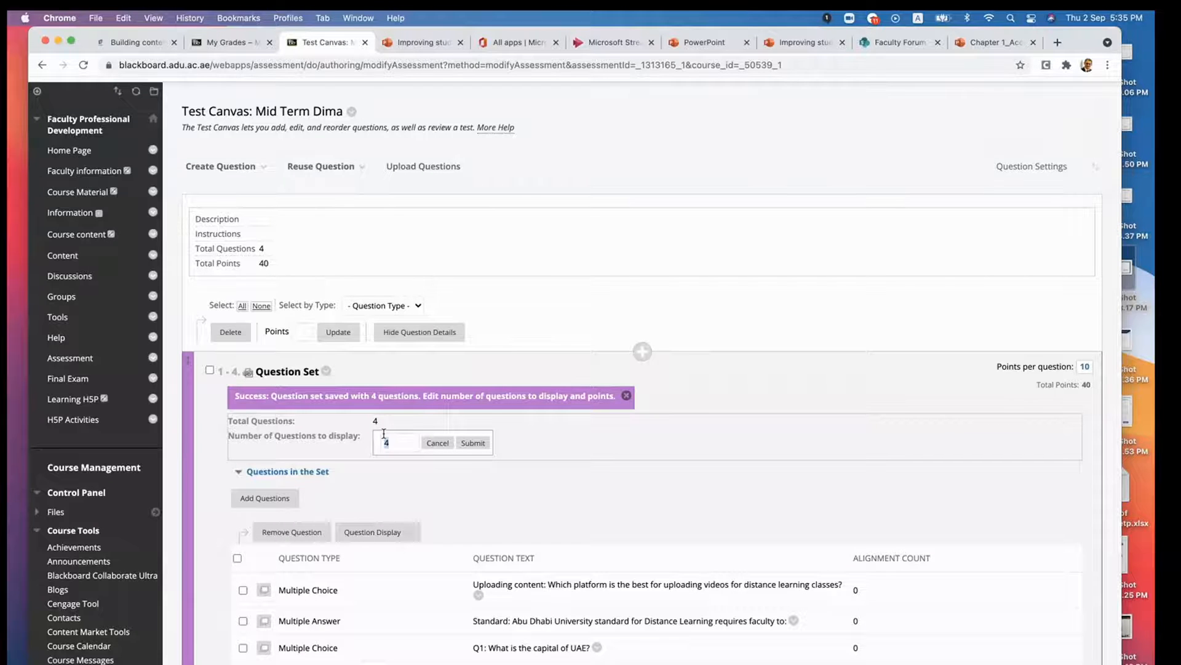
{"action": "left_click", "coordinate": [483, 443]}
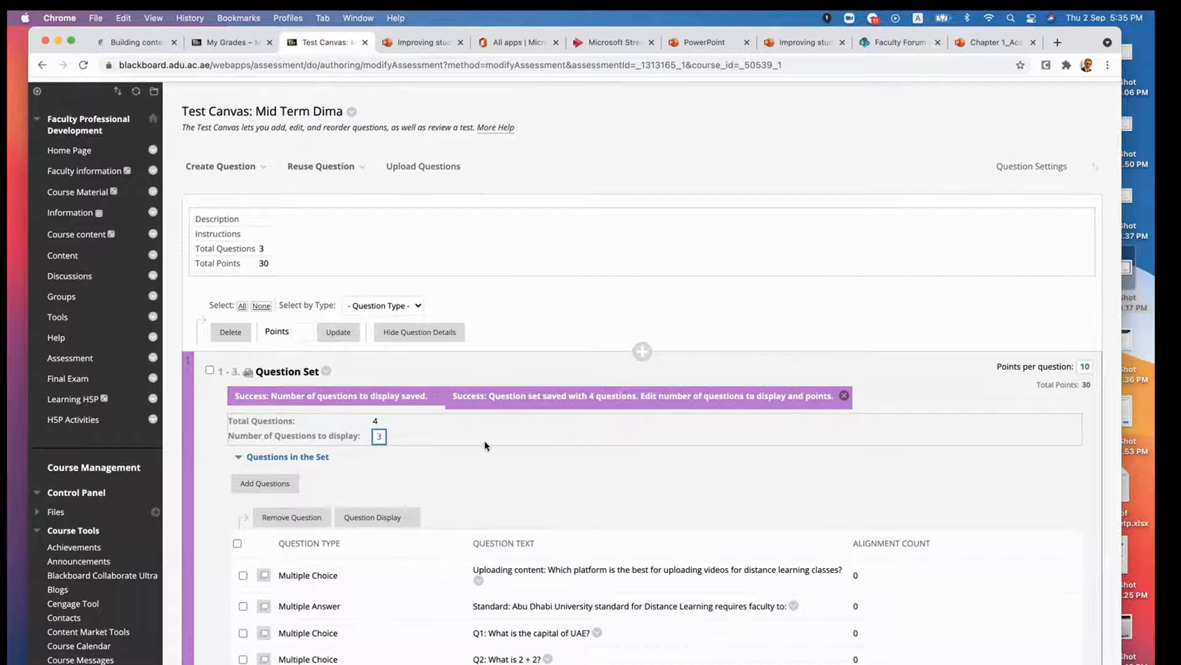
- Set the points per question of the question set to 1
{"action": "left_click", "coordinate": [1086, 368]}
{"action": "left_click", "coordinate": [1086, 371]}
{"action": "left_click", "coordinate": [1087, 371]}
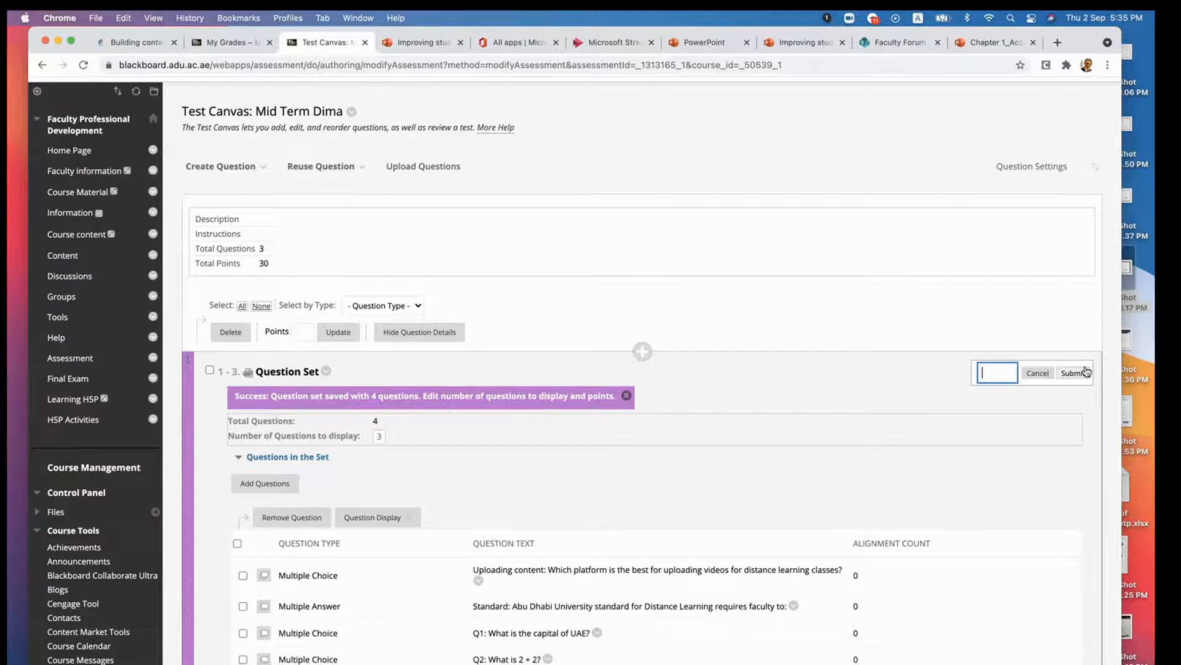
{"action": "left_click", "coordinate": [1075, 373]}
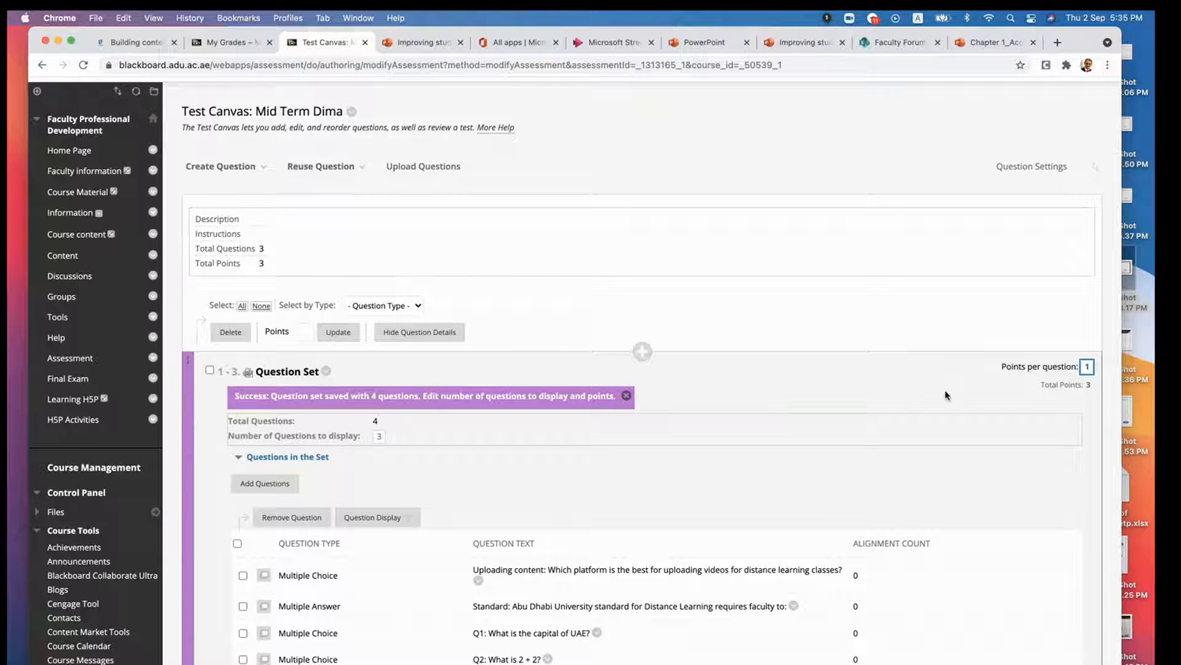
{"action": "left_click", "coordinate": [1087, 367]}
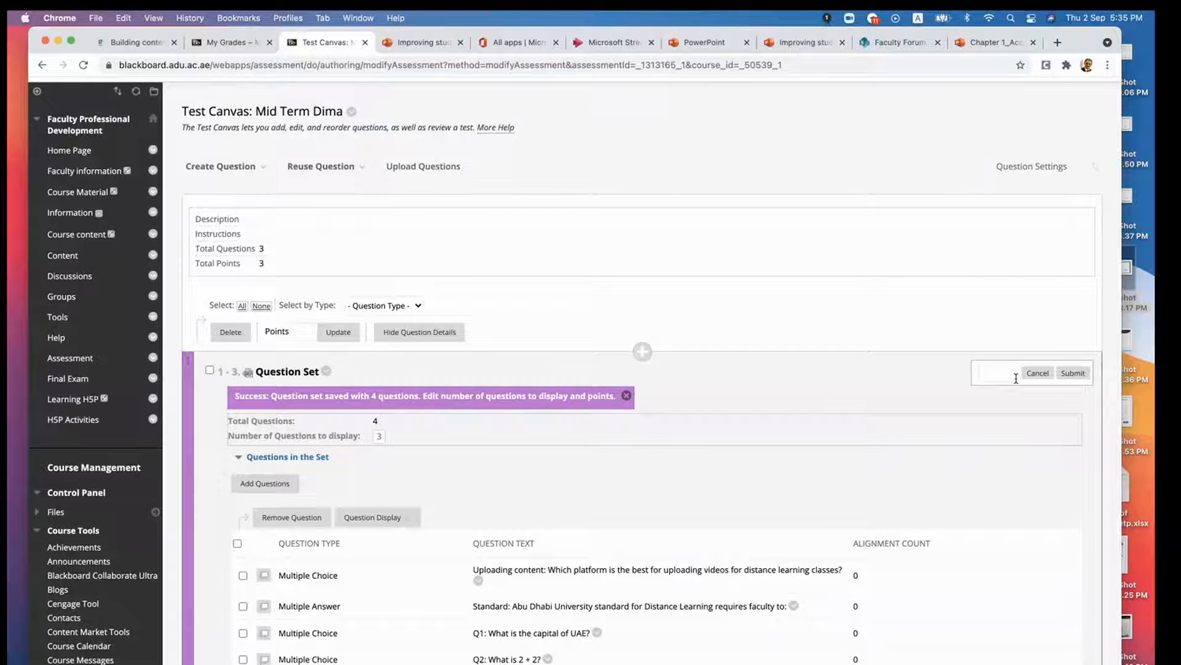
{"action": "left_click", "coordinate": [1073, 373]}
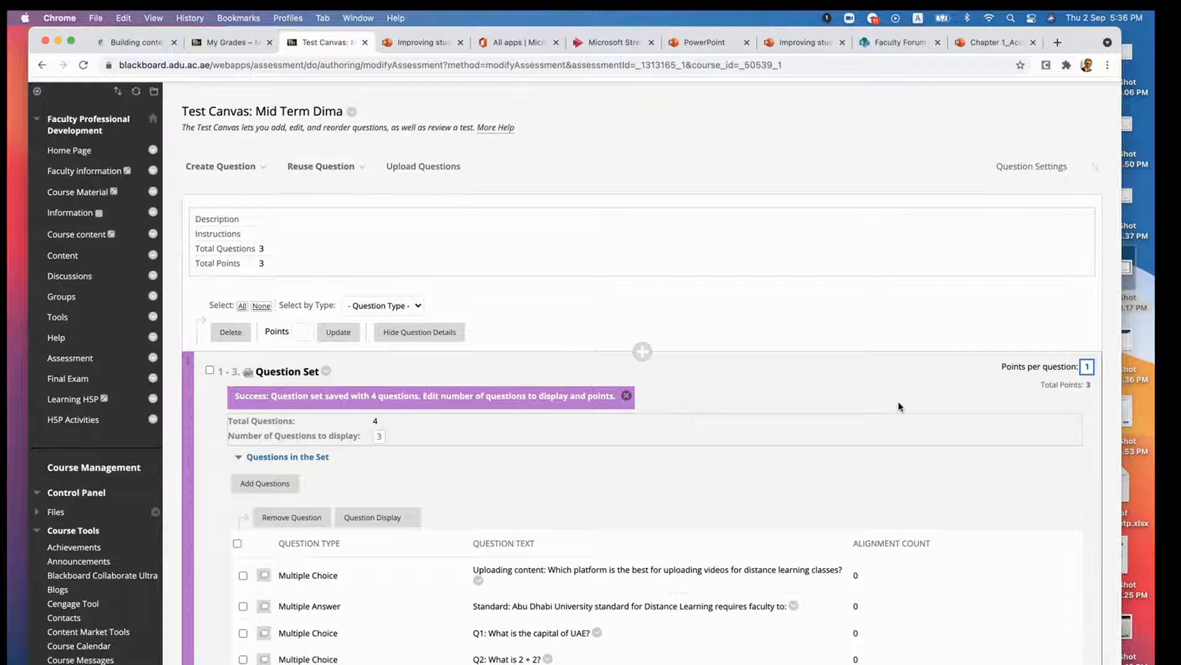
- Start another question set and filter its source questions to the Data Structure in Python and Learning outcomes 1 pools
{"action": "scroll", "coordinate": [898, 406], "scroll_direction": "down", "scroll_amount": 3}
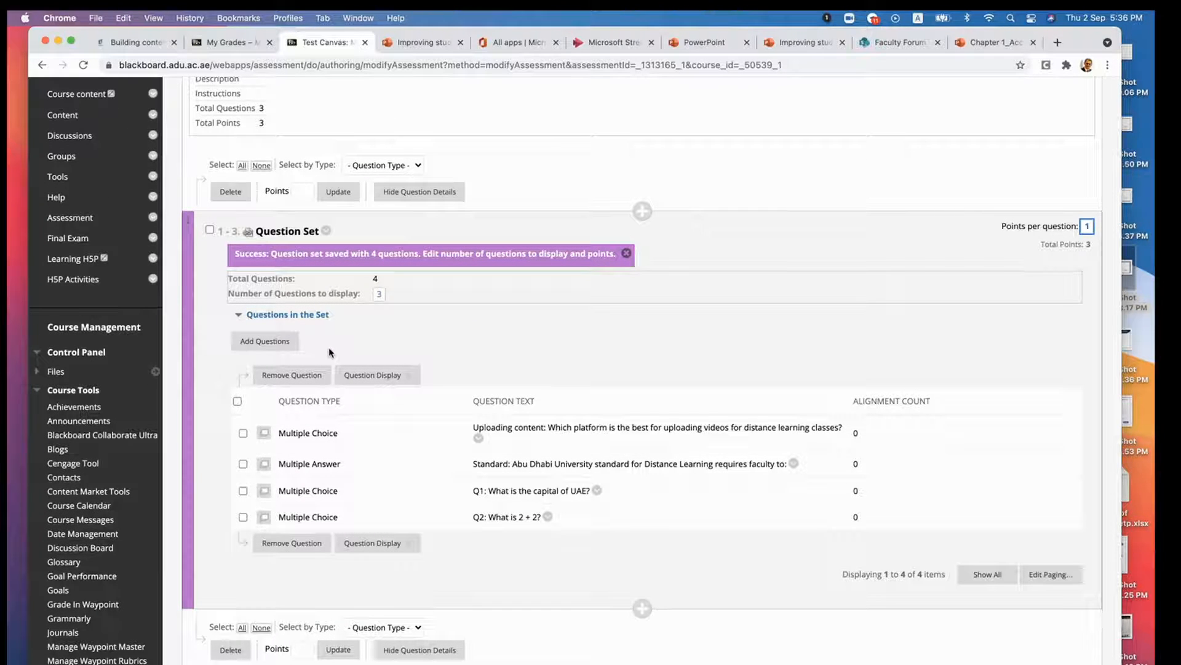
{"action": "scroll", "coordinate": [330, 353], "scroll_direction": "up", "scroll_amount": 5}
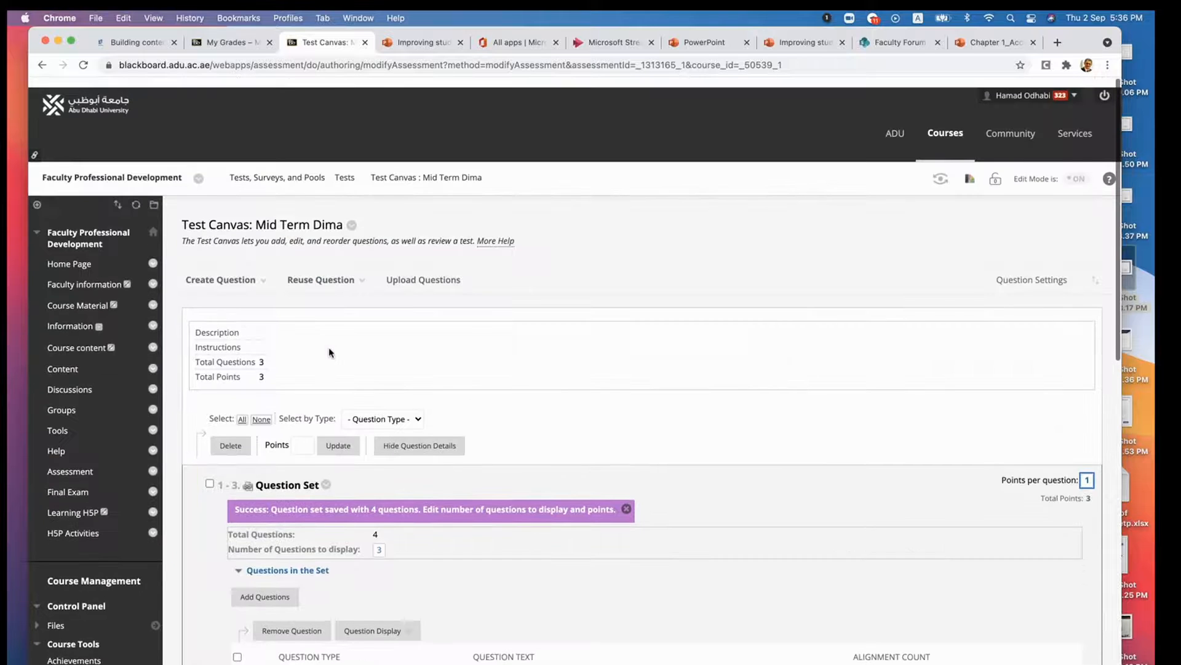
{"action": "left_click", "coordinate": [323, 269]}
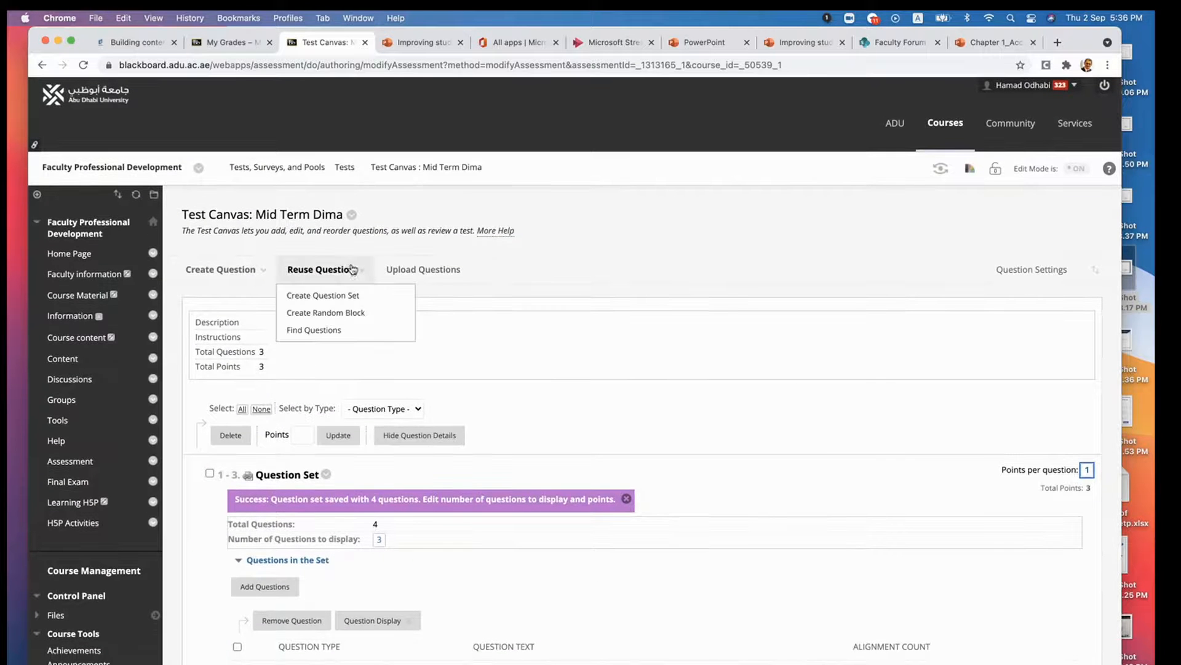
{"action": "left_click", "coordinate": [337, 296]}
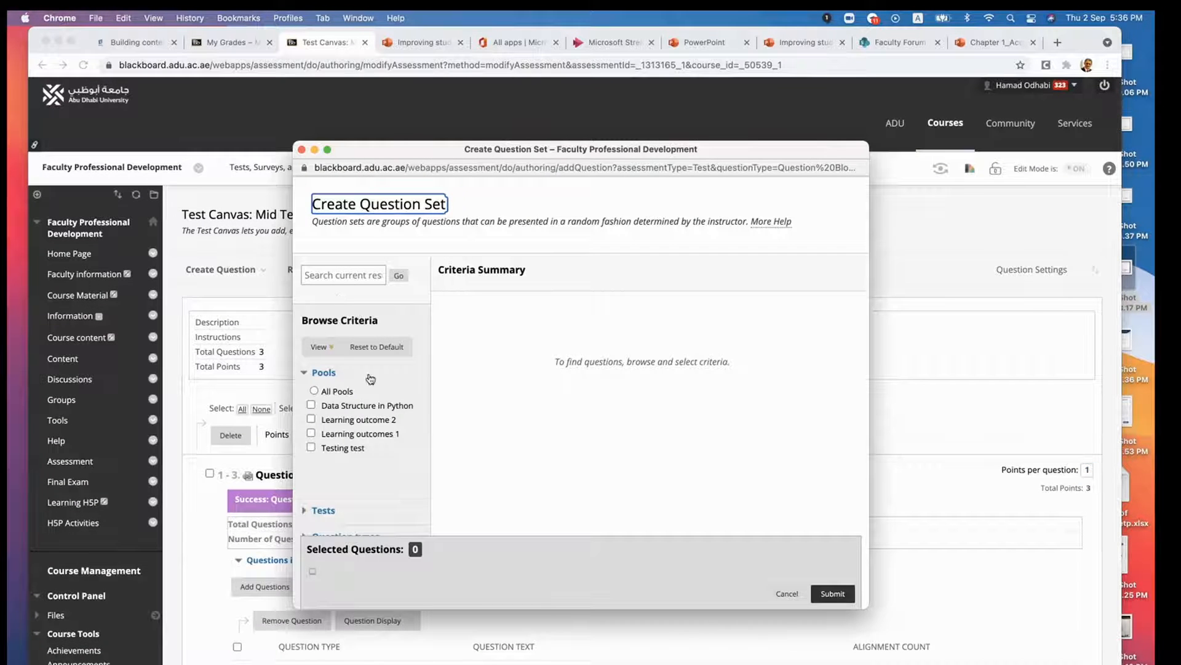
{"action": "left_click", "coordinate": [359, 407]}
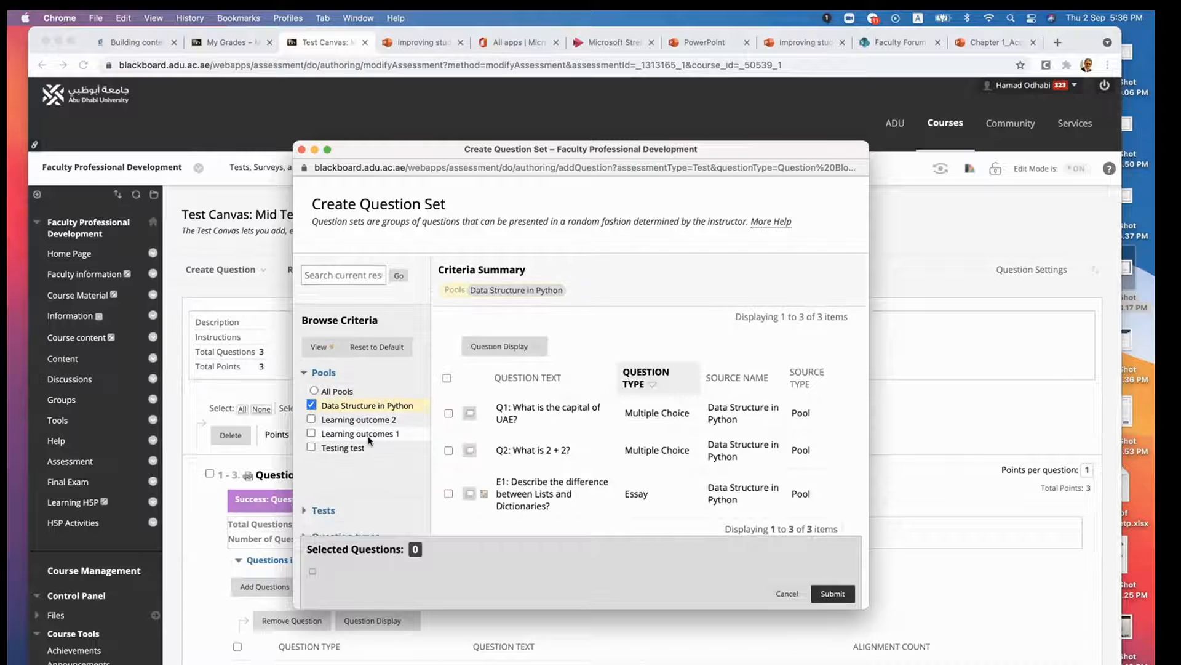
{"action": "left_click", "coordinate": [369, 437]}
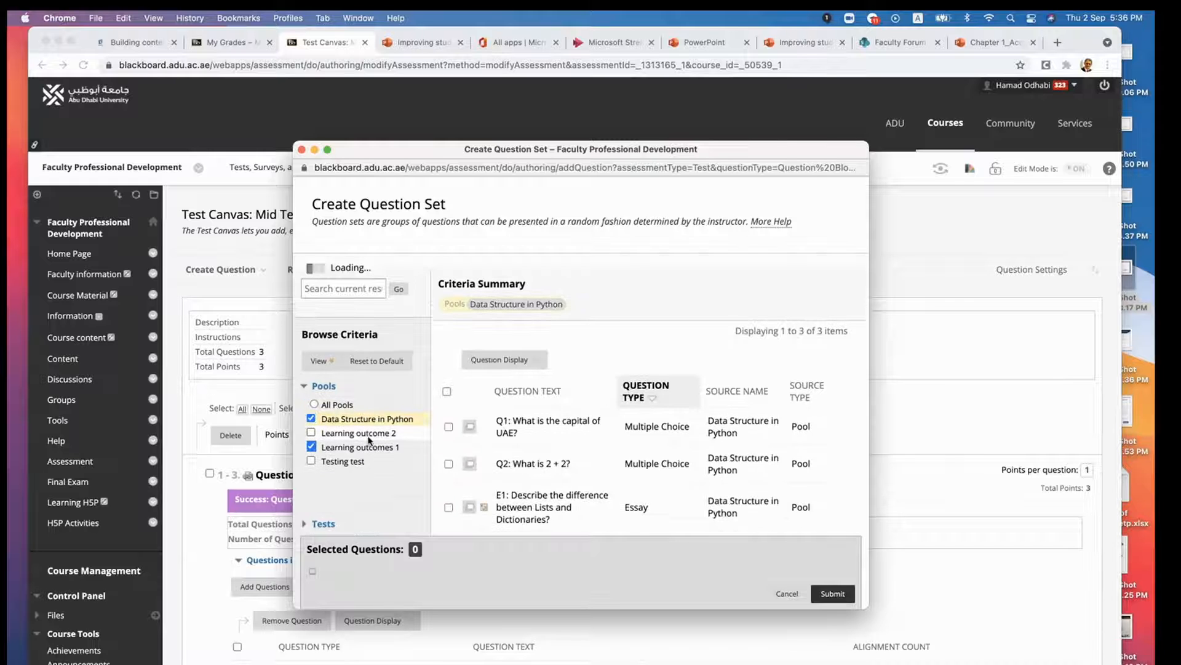
- With the questions sorted by type, select the two essay questions from the pools and submit the question set
{"action": "left_click", "coordinate": [656, 385]}
{"action": "scroll", "coordinate": [658, 425], "scroll_direction": "down", "scroll_amount": 5}
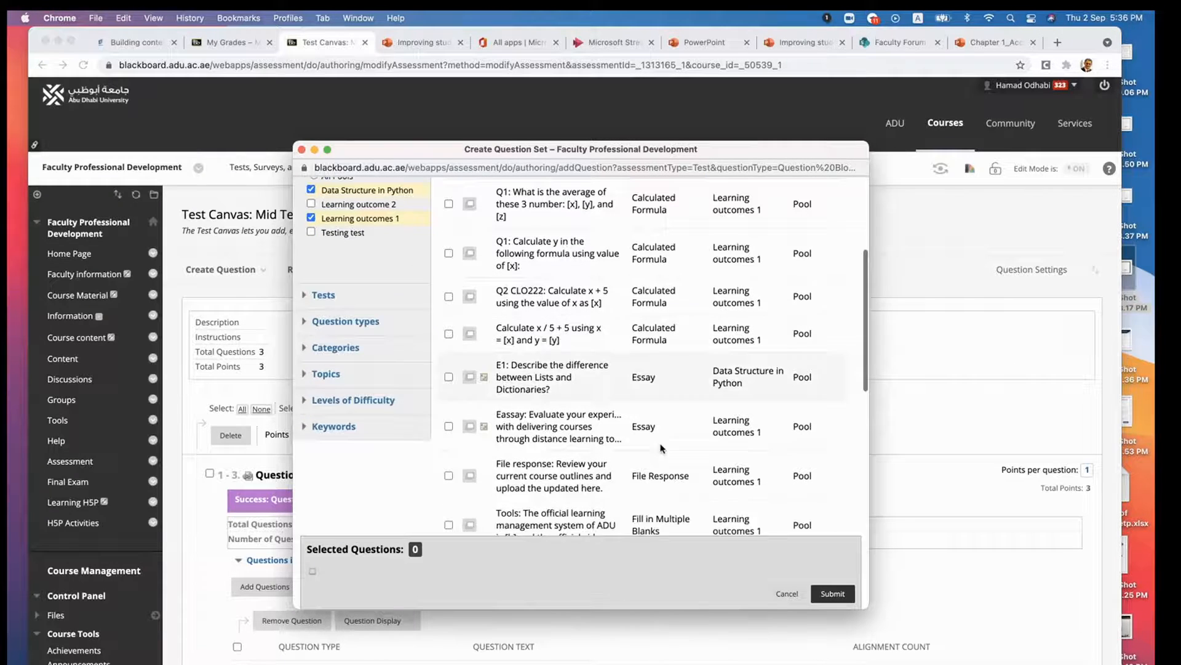
{"action": "left_click", "coordinate": [449, 356]}
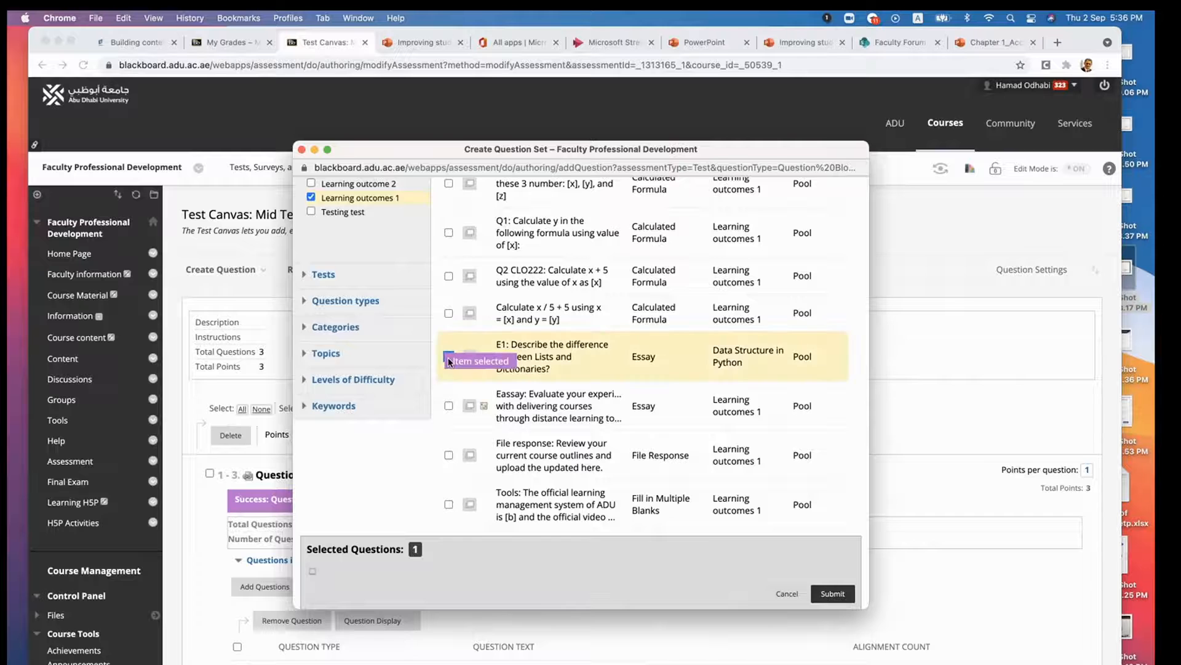
{"action": "left_click", "coordinate": [449, 405]}
{"action": "scroll", "coordinate": [495, 451], "scroll_direction": "down", "scroll_amount": 3}
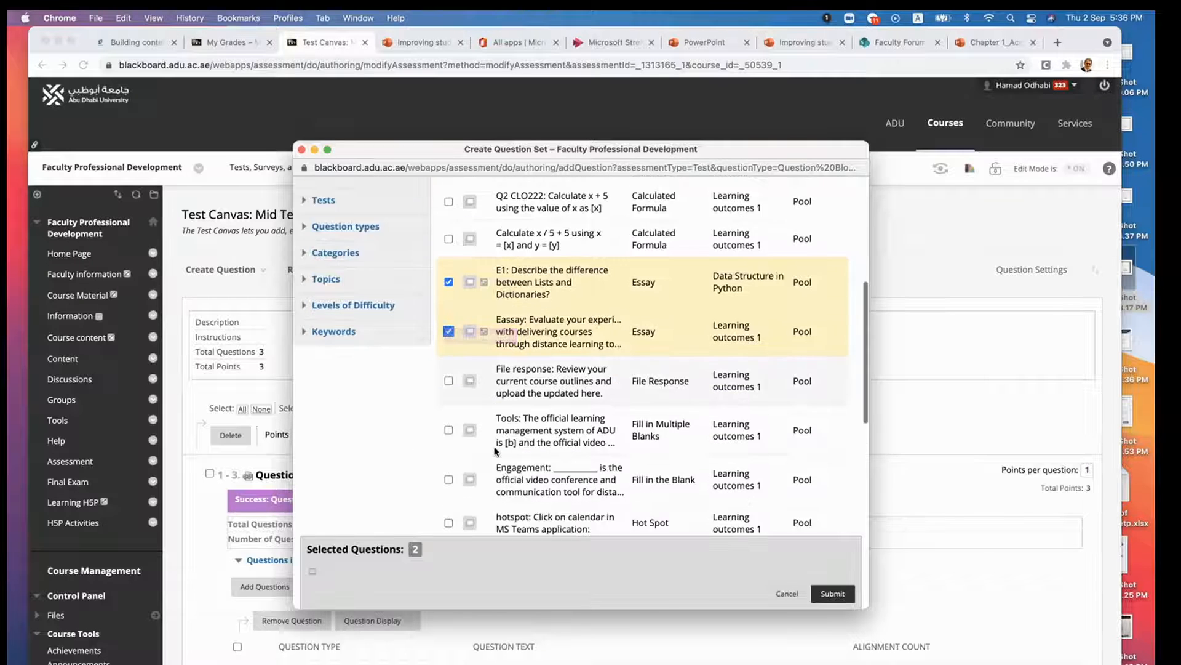
{"action": "scroll", "coordinate": [495, 451], "scroll_direction": "down", "scroll_amount": 10}
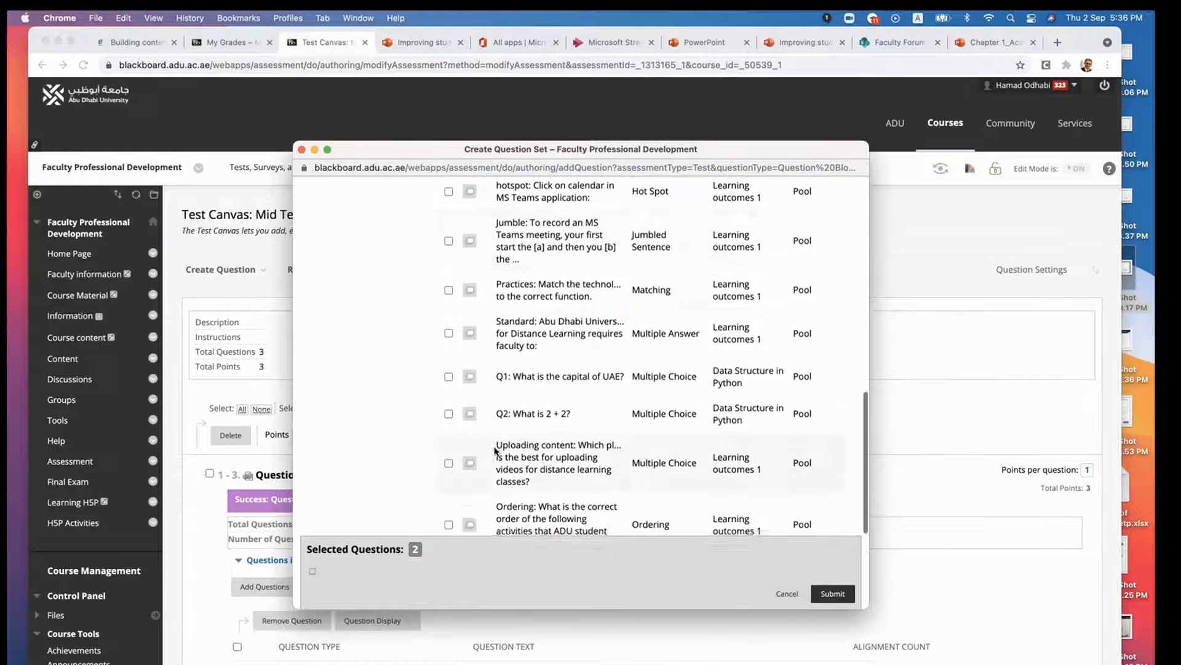
{"action": "left_click", "coordinate": [831, 593]}
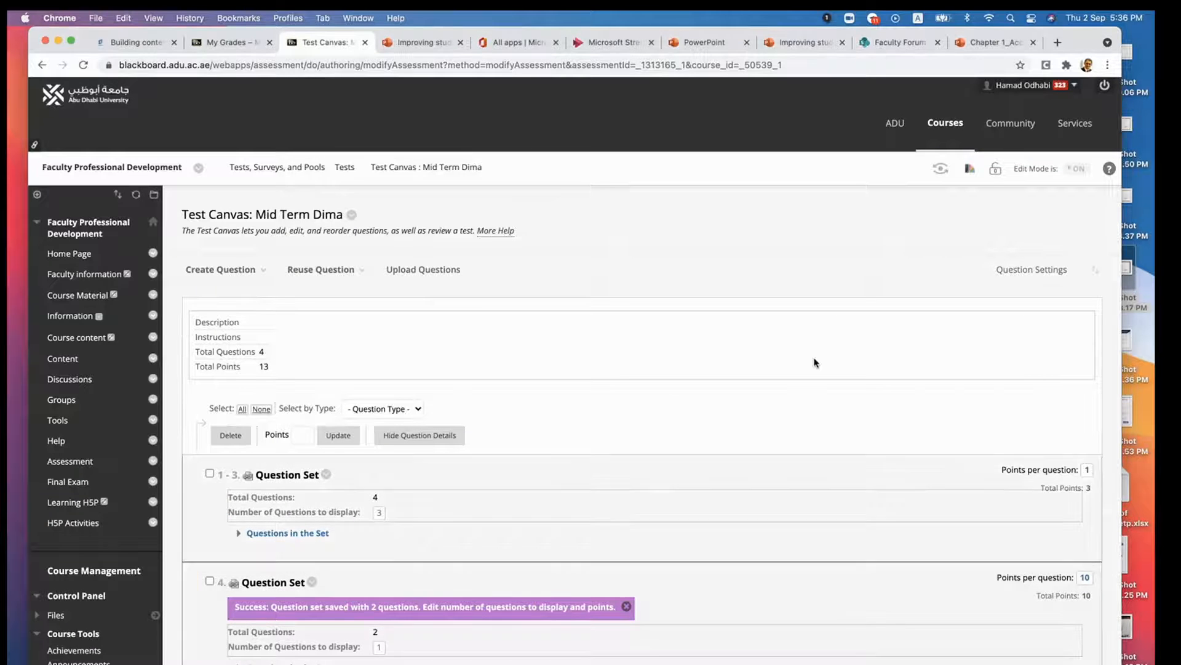
- Expand the questions in the essay question set and set its points per question to 3
{"action": "scroll", "coordinate": [813, 365], "scroll_direction": "down", "scroll_amount": 5}
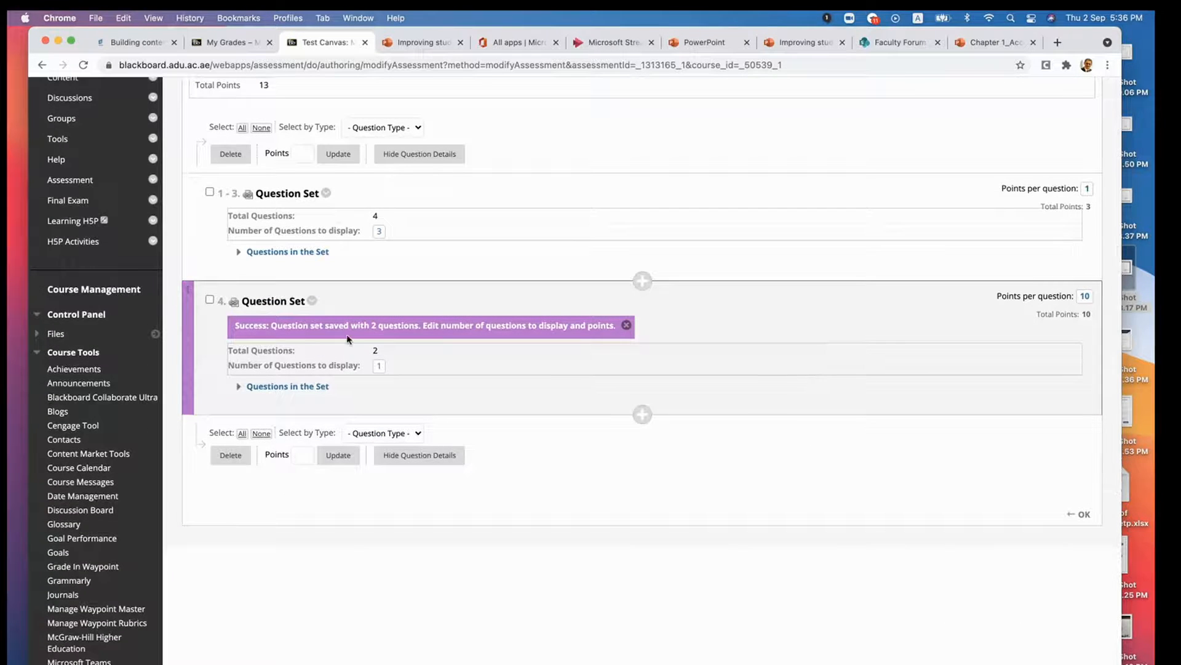
{"action": "left_click", "coordinate": [241, 387]}
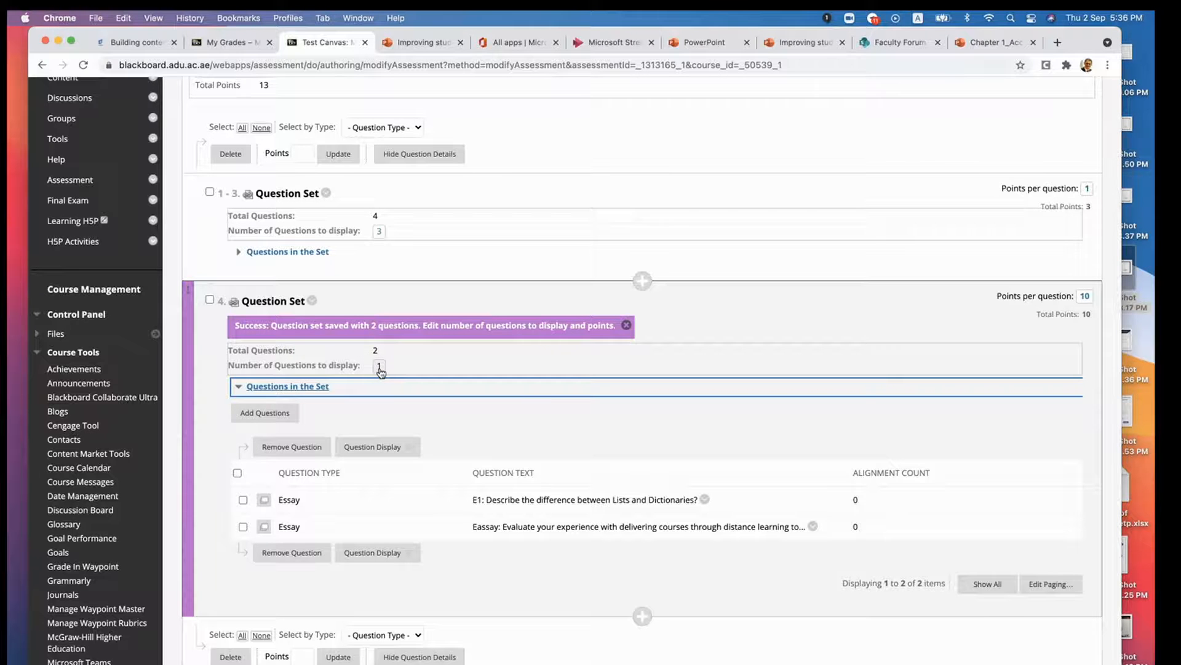
{"action": "scroll", "coordinate": [515, 384], "scroll_direction": "up", "scroll_amount": 3}
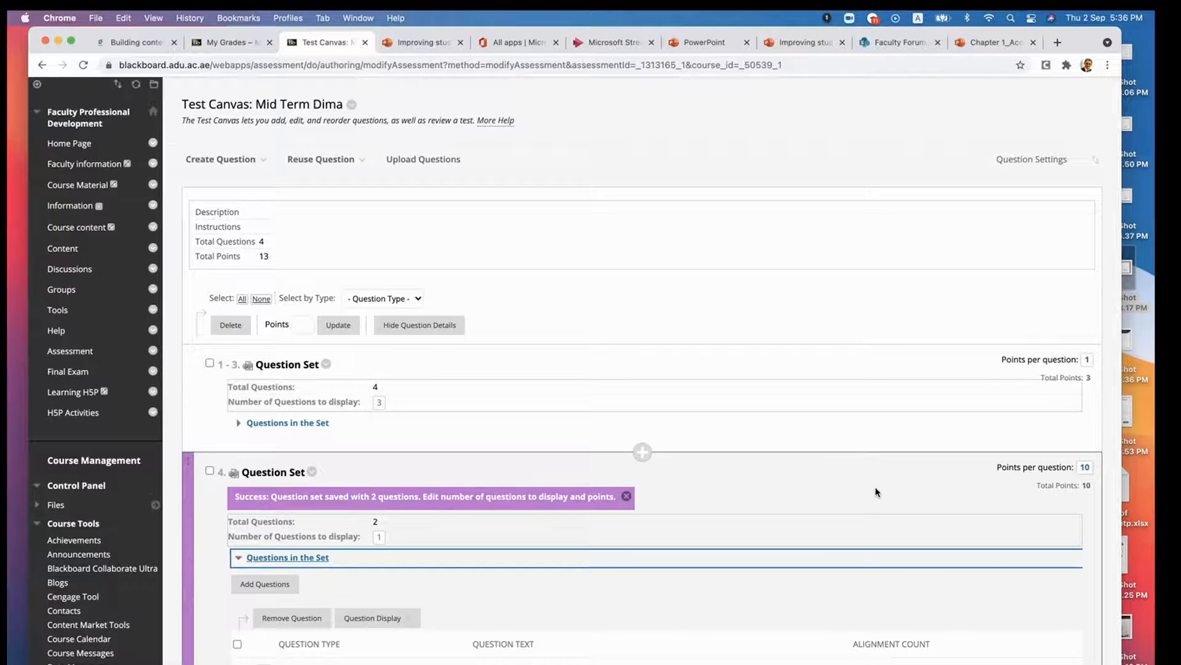
{"action": "scroll", "coordinate": [876, 492], "scroll_direction": "up", "scroll_amount": 2}
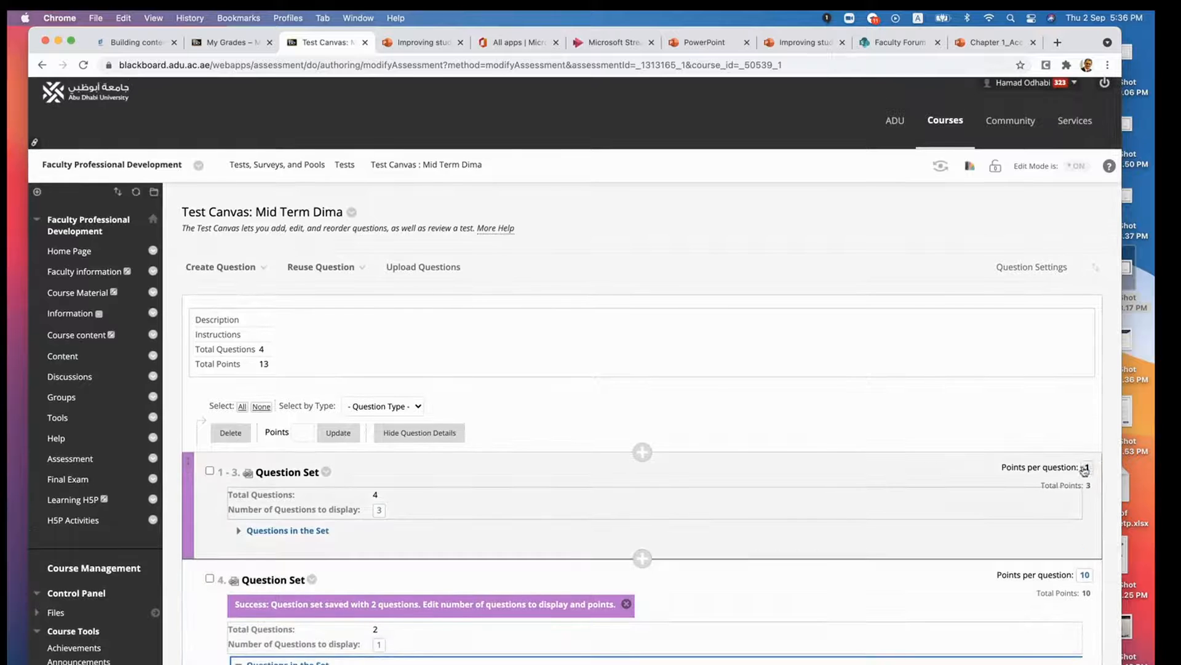
{"action": "left_click", "coordinate": [1086, 578]}
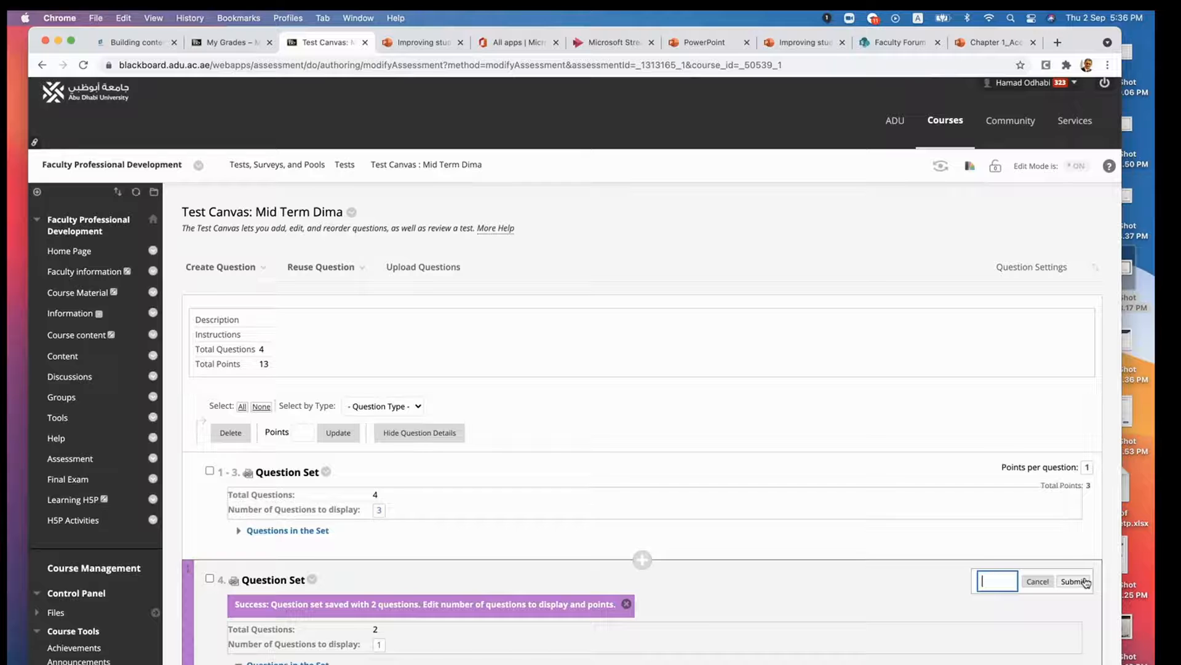
{"action": "type", "text": "3"}
{"action": "left_click", "coordinate": [1075, 581]}
{"action": "scroll", "coordinate": [859, 454], "scroll_direction": "down", "scroll_amount": 3}
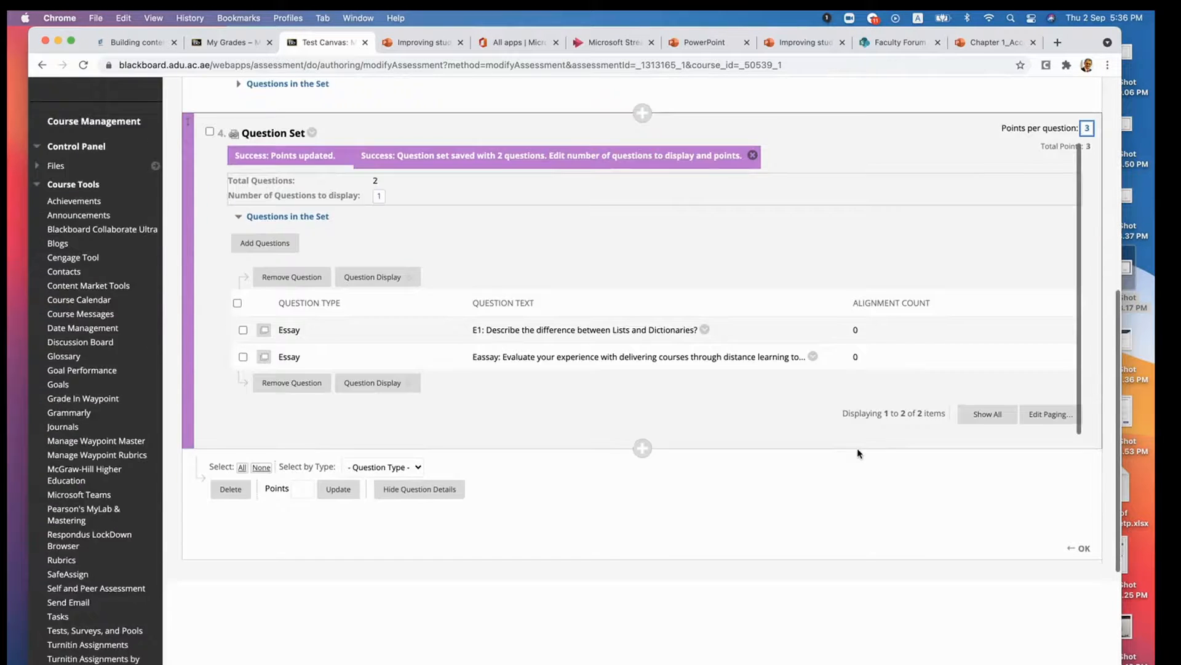
{"action": "scroll", "coordinate": [859, 453], "scroll_direction": "up", "scroll_amount": 2}
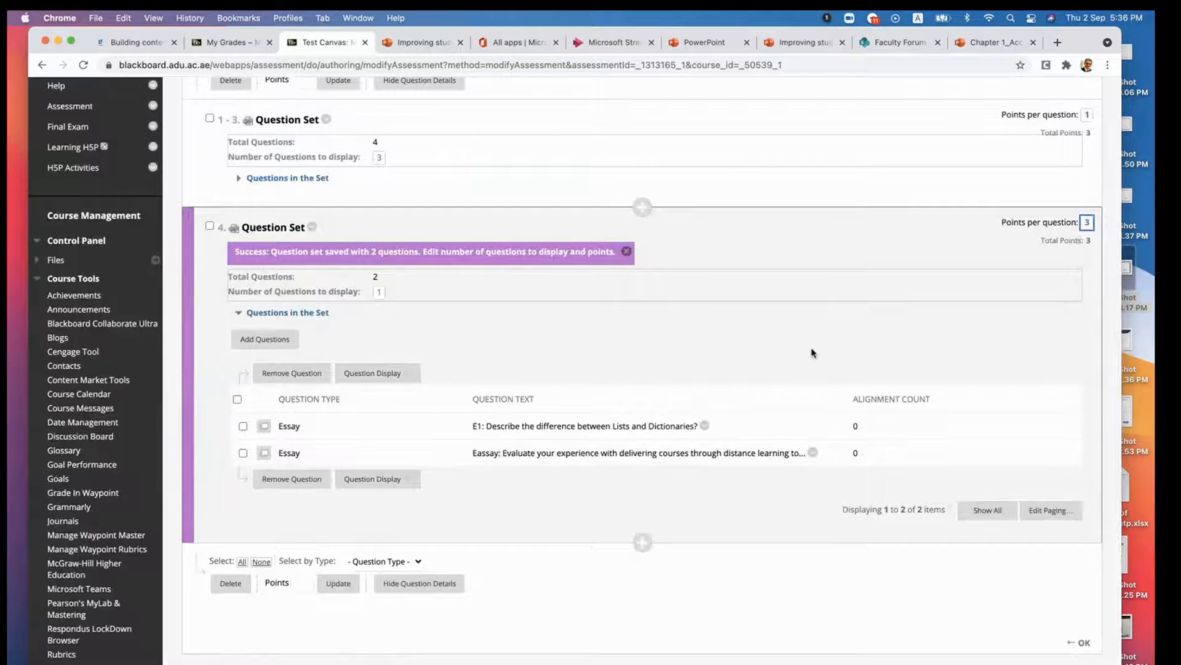
{"action": "scroll", "coordinate": [808, 352], "scroll_direction": "up", "scroll_amount": 3}
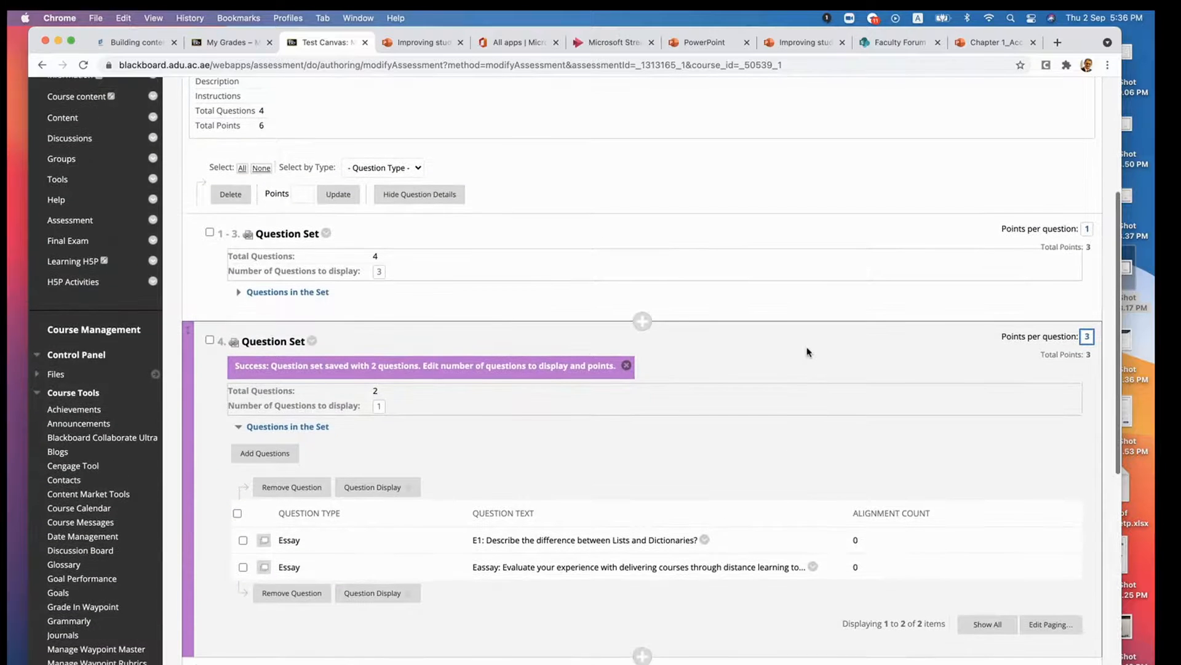
{"action": "scroll", "coordinate": [221, 456], "scroll_direction": "down", "scroll_amount": 1}
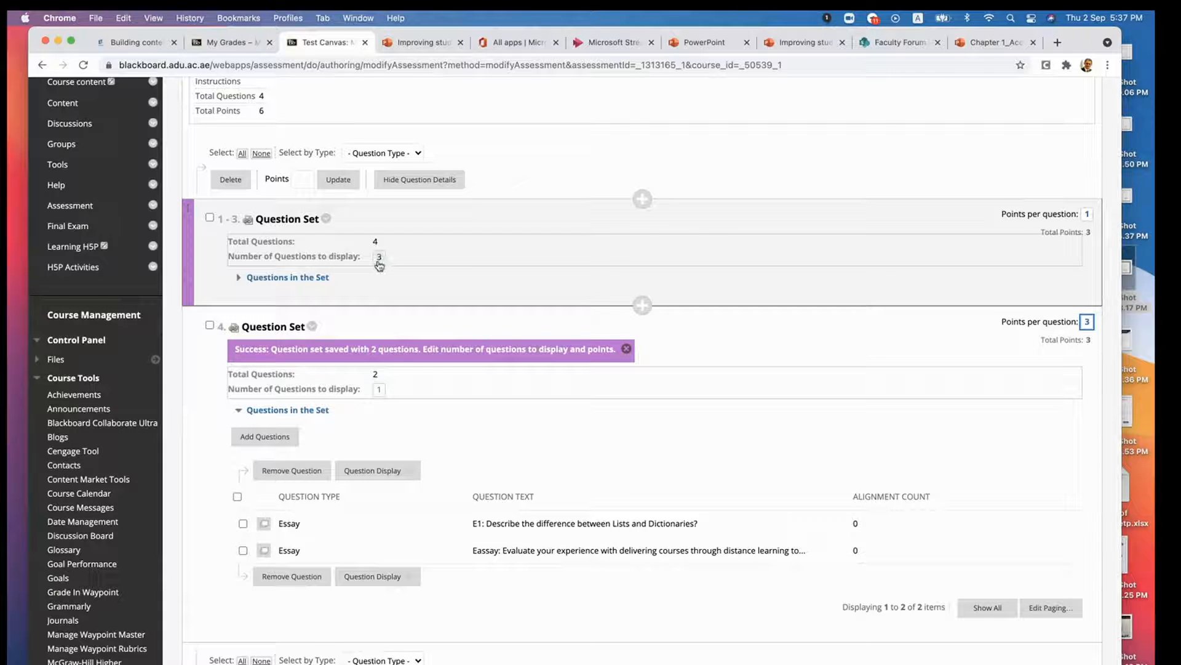
- Start a third question set and filter its source questions to the Data Structure in Python and Learning outcomes 1 pools
{"action": "scroll", "coordinate": [379, 264], "scroll_direction": "down", "scroll_amount": 2}
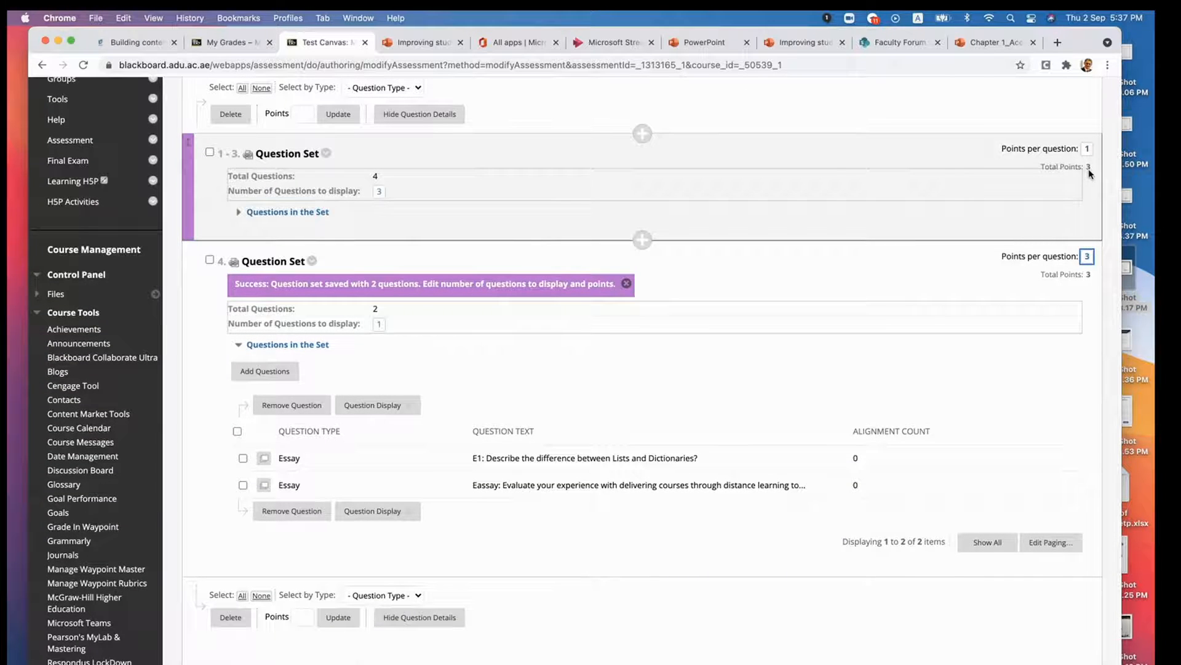
{"action": "scroll", "coordinate": [394, 218], "scroll_direction": "down", "scroll_amount": 4}
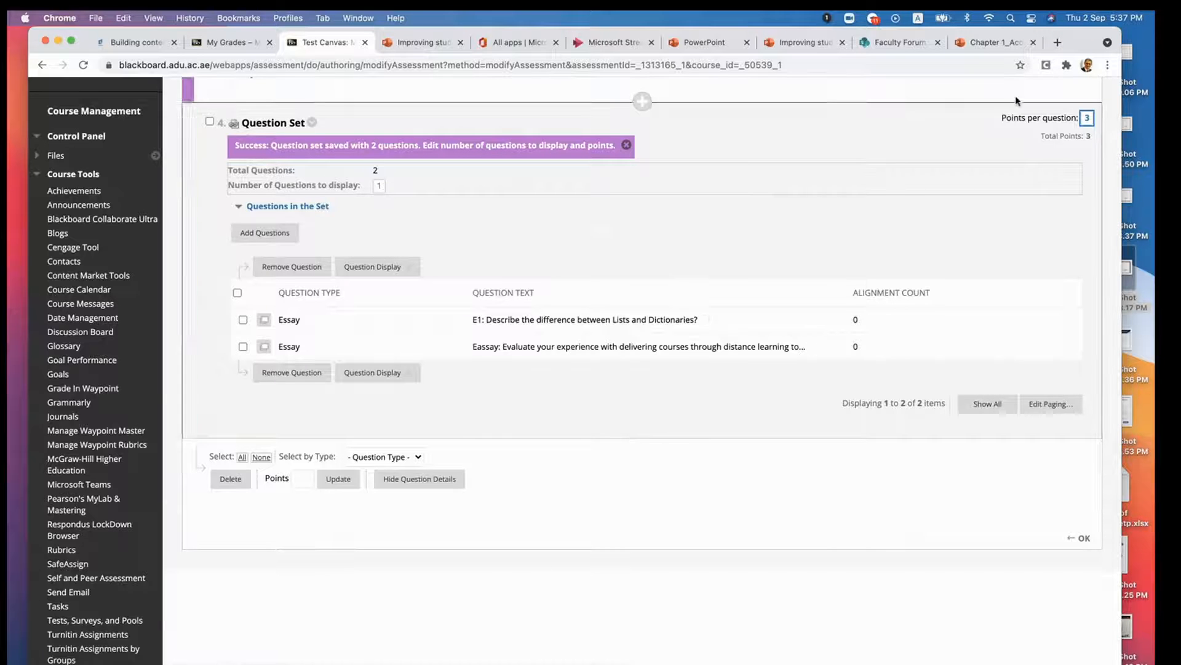
{"action": "scroll", "coordinate": [962, 156], "scroll_direction": "up", "scroll_amount": 5}
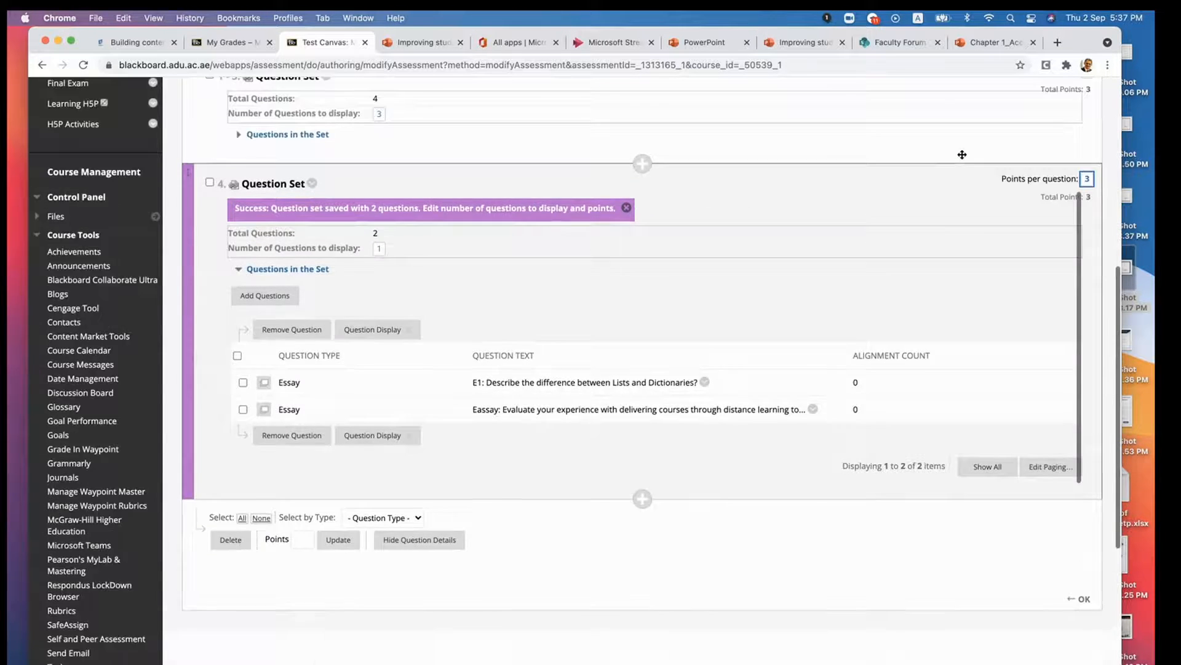
{"action": "scroll", "coordinate": [962, 158], "scroll_direction": "down", "scroll_amount": 4}
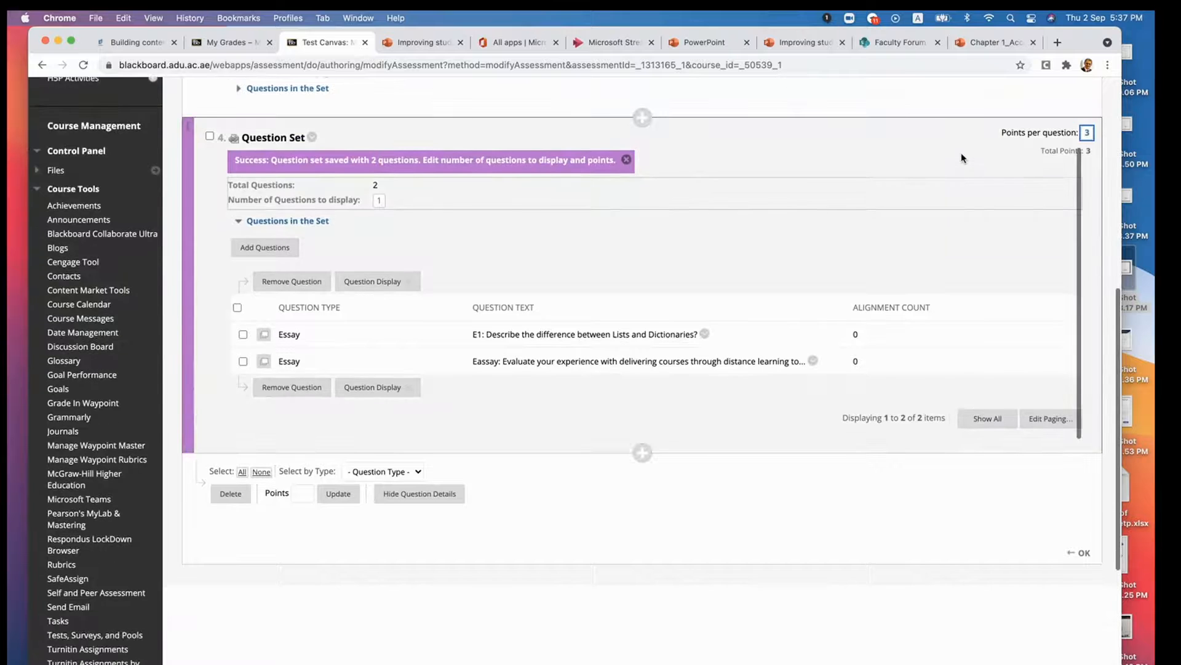
{"action": "scroll", "coordinate": [961, 158], "scroll_direction": "up", "scroll_amount": 10}
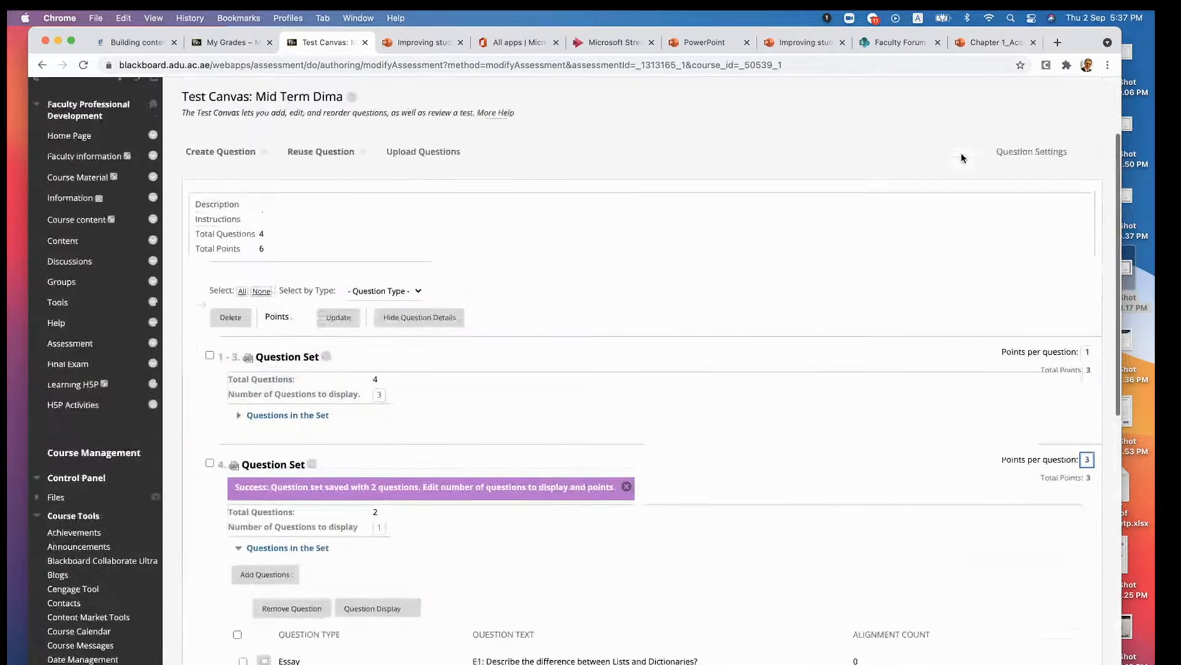
{"action": "left_click", "coordinate": [360, 273]}
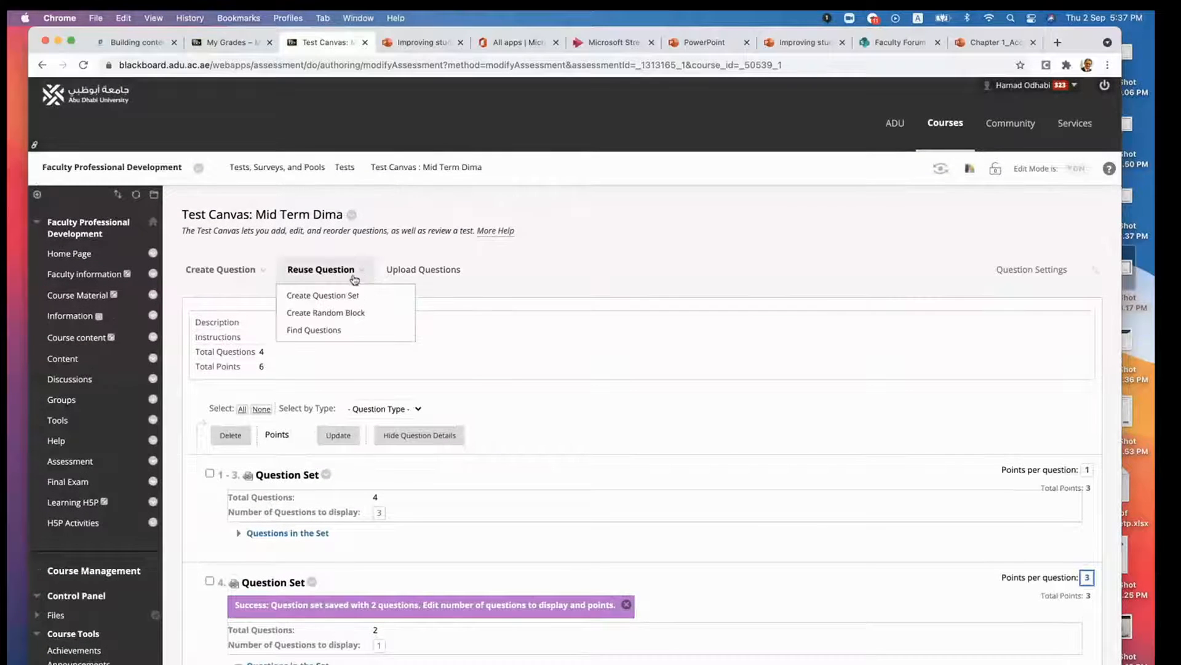
{"action": "left_click", "coordinate": [335, 296]}
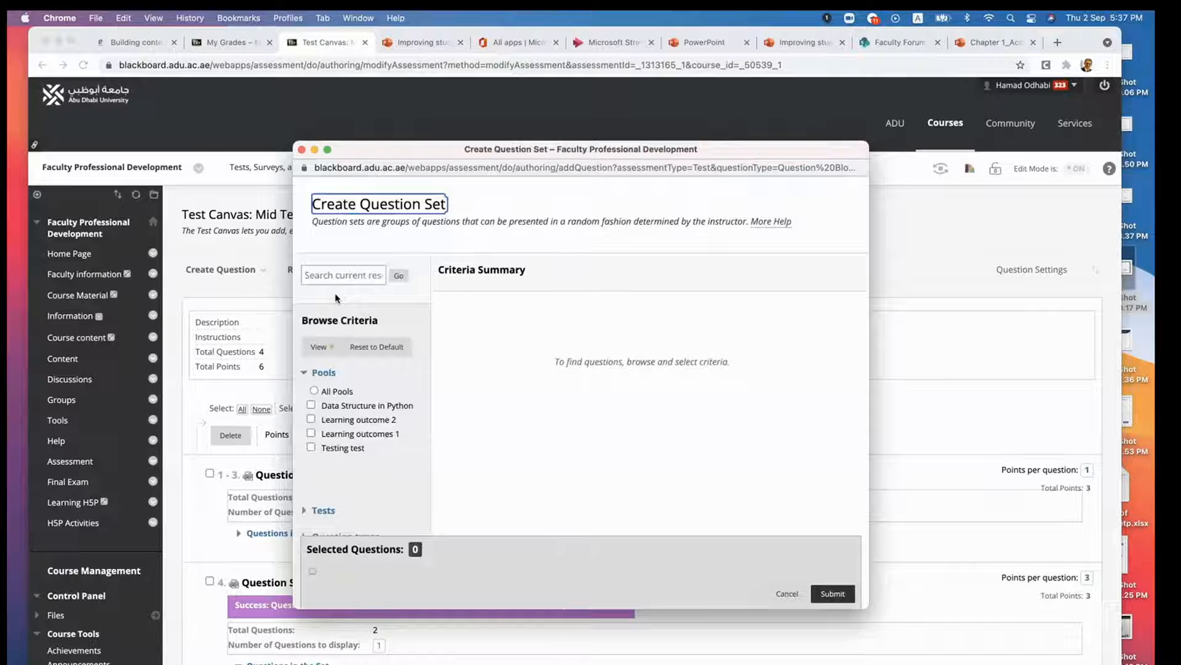
{"action": "left_click", "coordinate": [349, 406]}
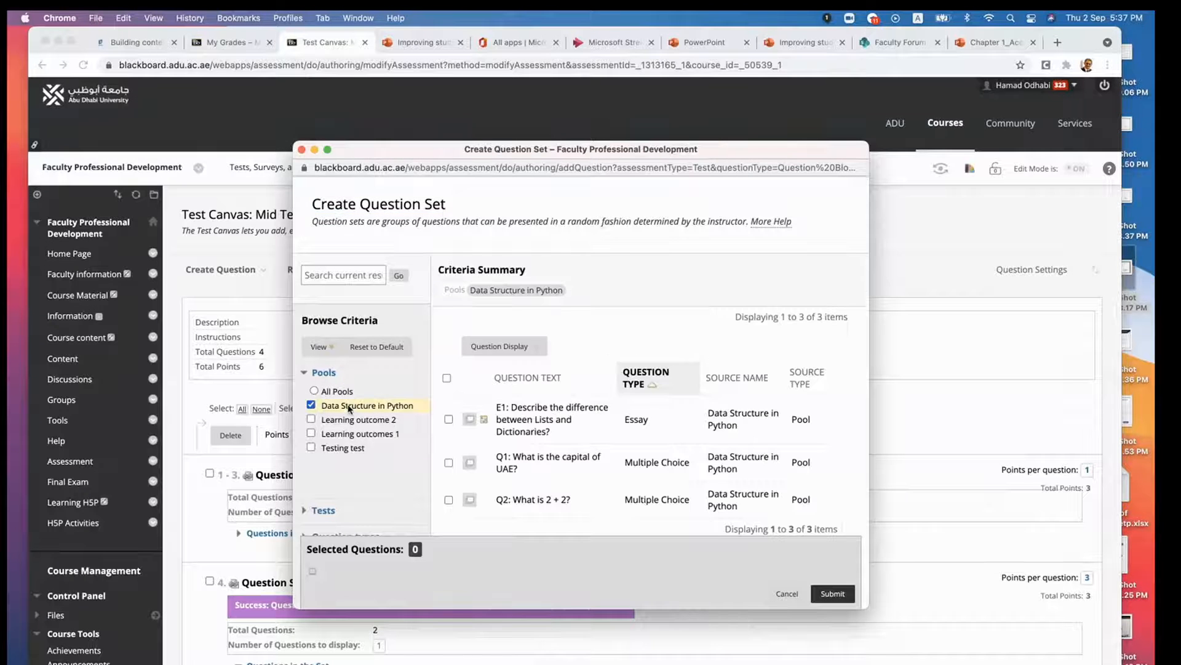
{"action": "left_click", "coordinate": [348, 436]}
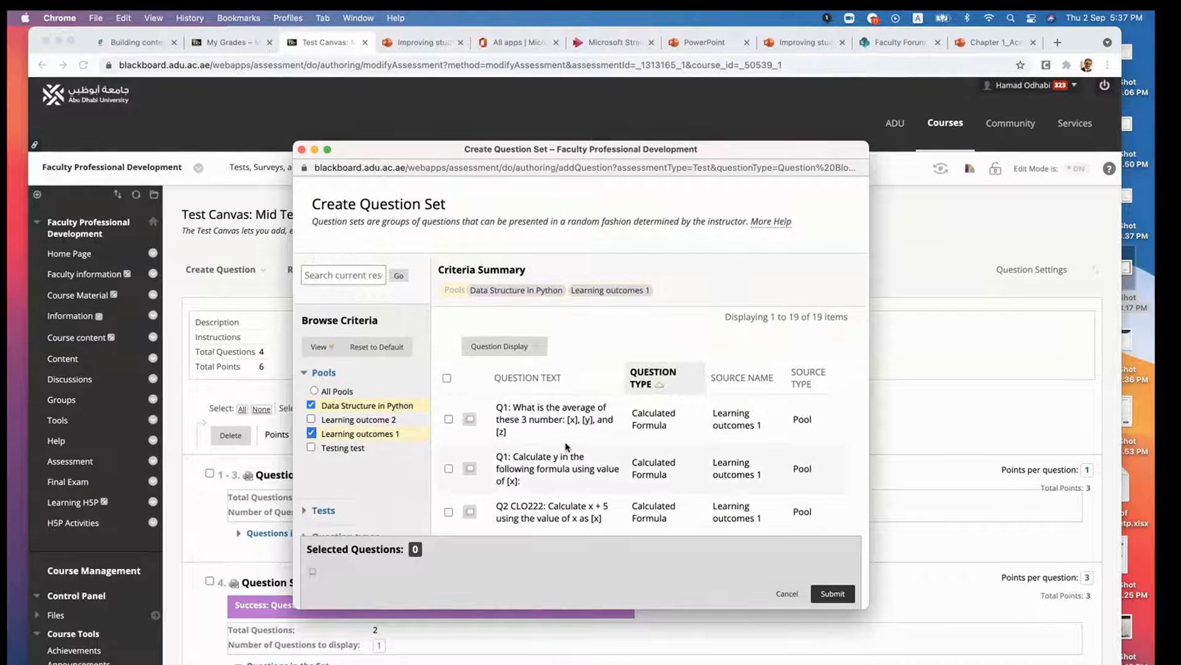
- Select the four calculated formula questions from the Learning outcomes 1 pool and submit the question set
{"action": "scroll", "coordinate": [604, 462], "scroll_direction": "down", "scroll_amount": 2}
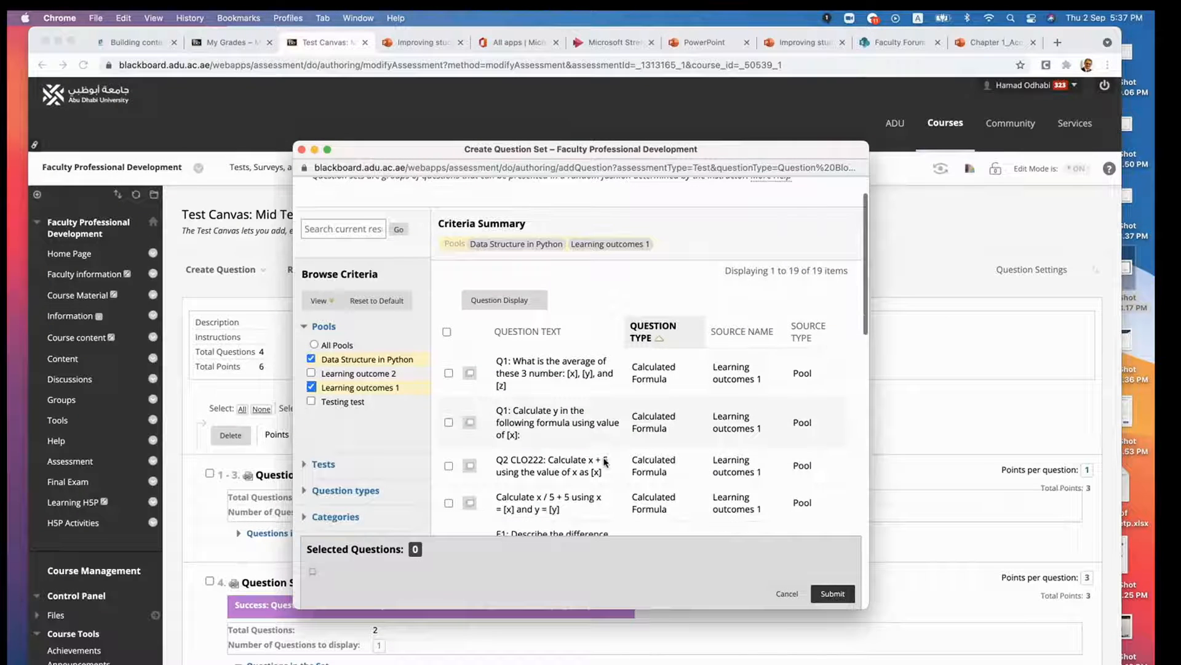
{"action": "left_click", "coordinate": [448, 373]}
{"action": "left_click", "coordinate": [448, 422]}
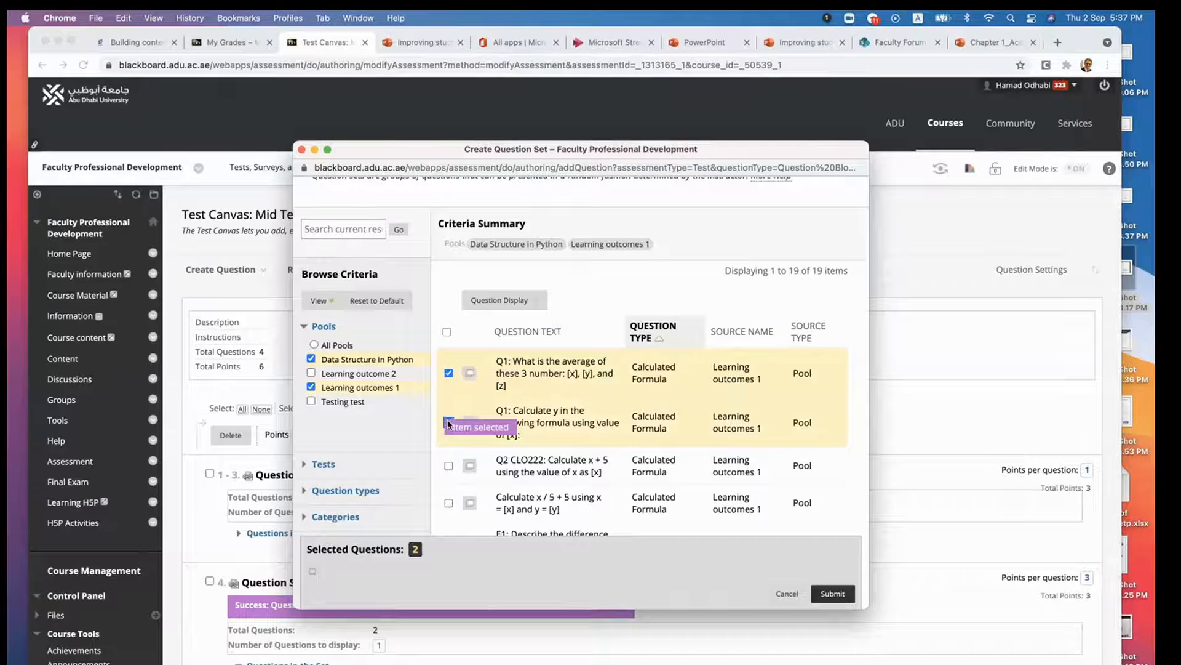
{"action": "left_click", "coordinate": [449, 466]}
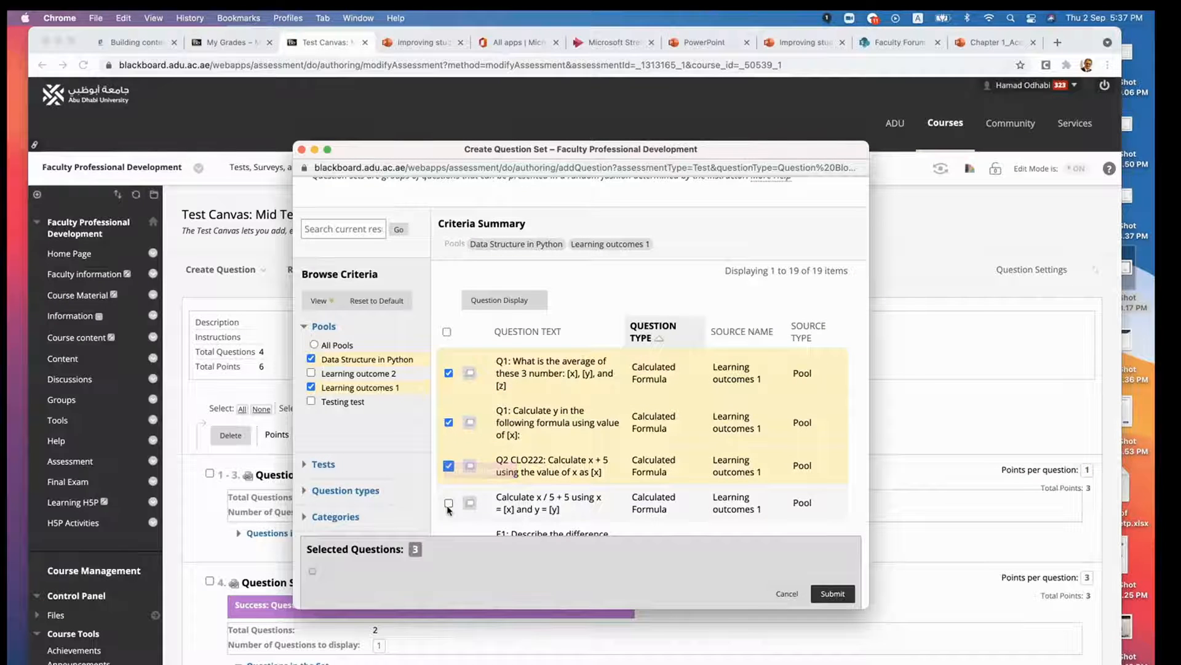
{"action": "left_click", "coordinate": [448, 503]}
{"action": "scroll", "coordinate": [449, 509], "scroll_direction": "down", "scroll_amount": 1}
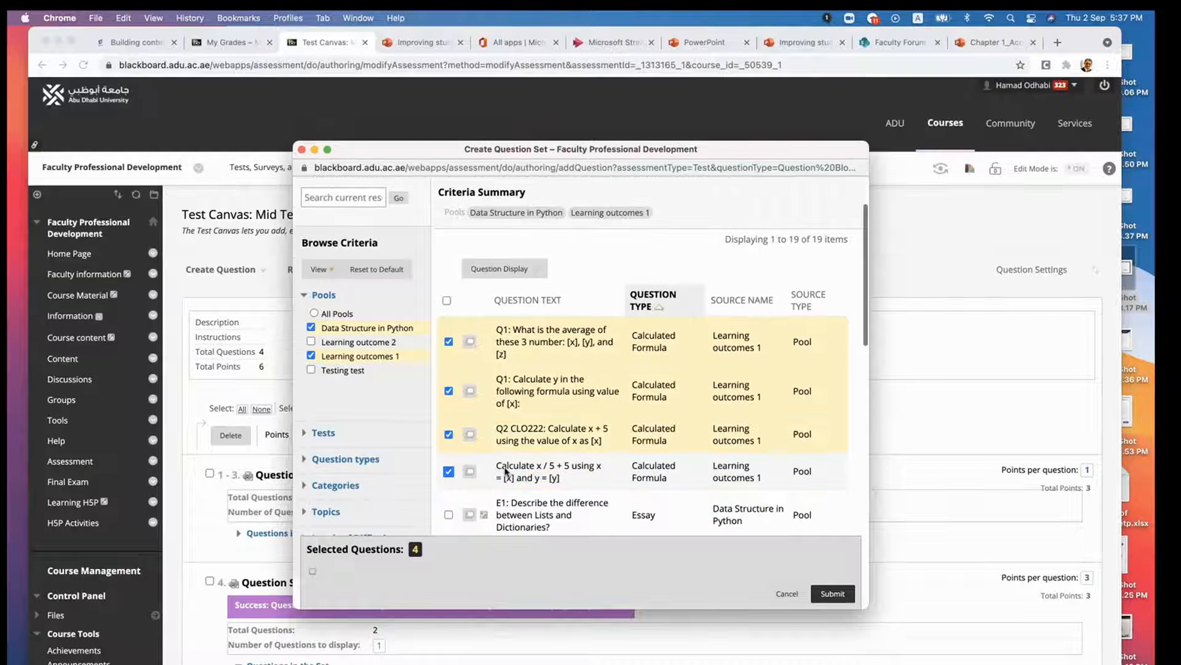
{"action": "left_click", "coordinate": [832, 594]}
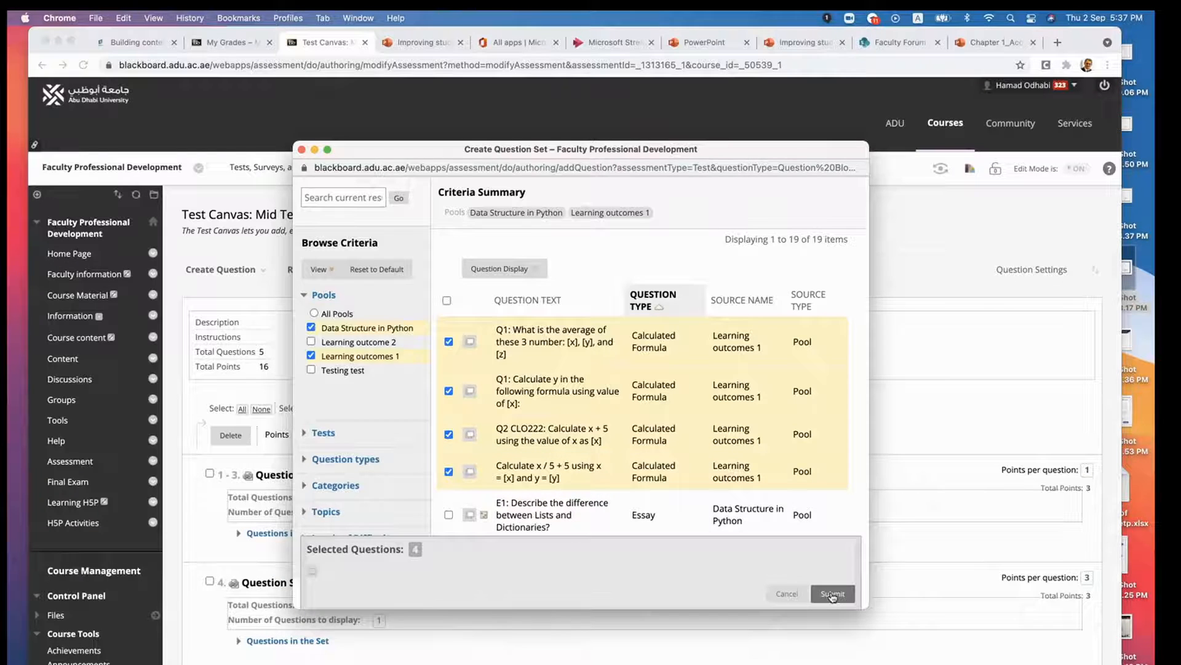
- Set the calculated formula question set to display 2 questions at 5 points per question
{"action": "scroll", "coordinate": [563, 496], "scroll_direction": "down", "scroll_amount": 5}
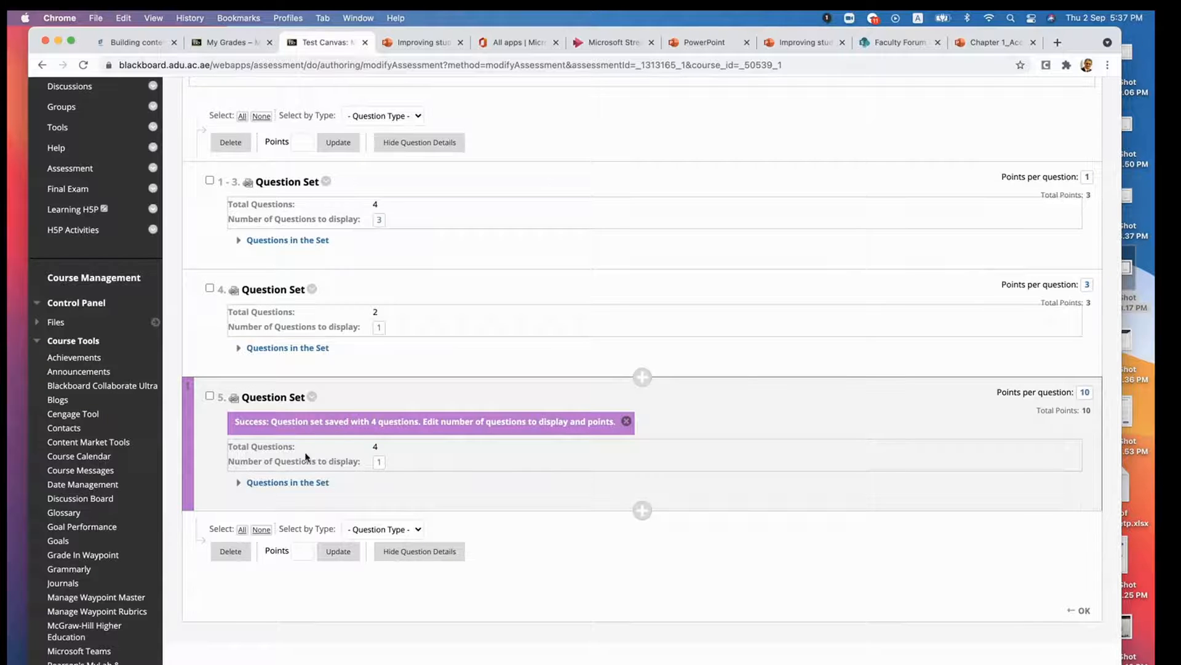
{"action": "left_click", "coordinate": [379, 462]}
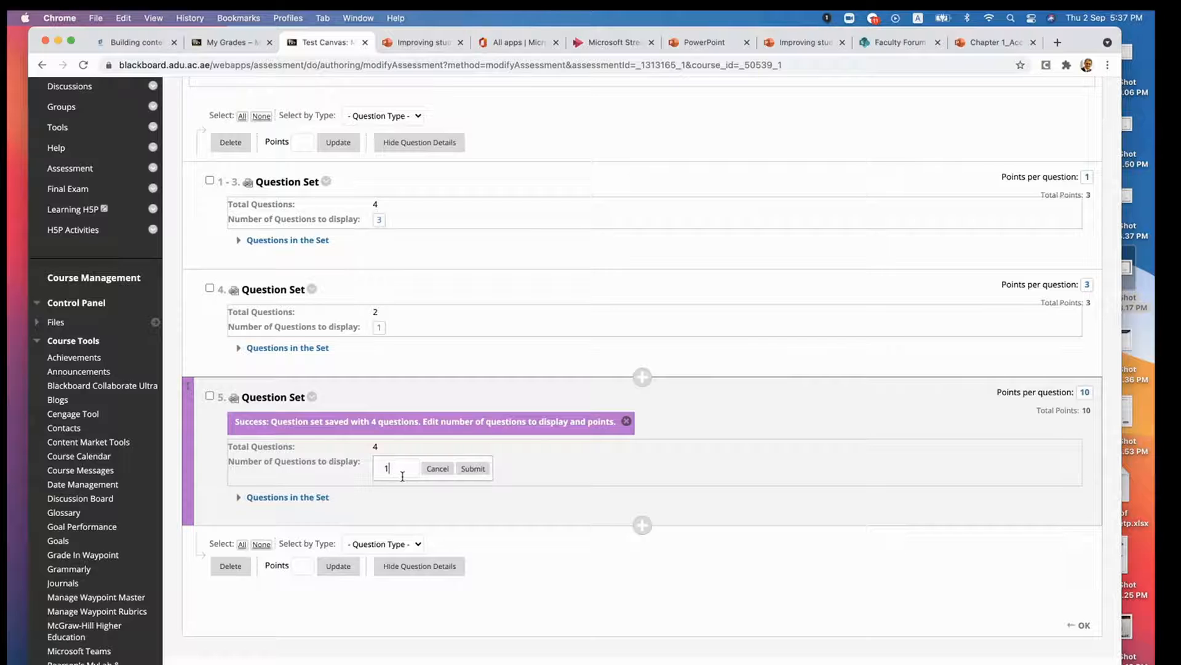
{"action": "left_click", "coordinate": [475, 469]}
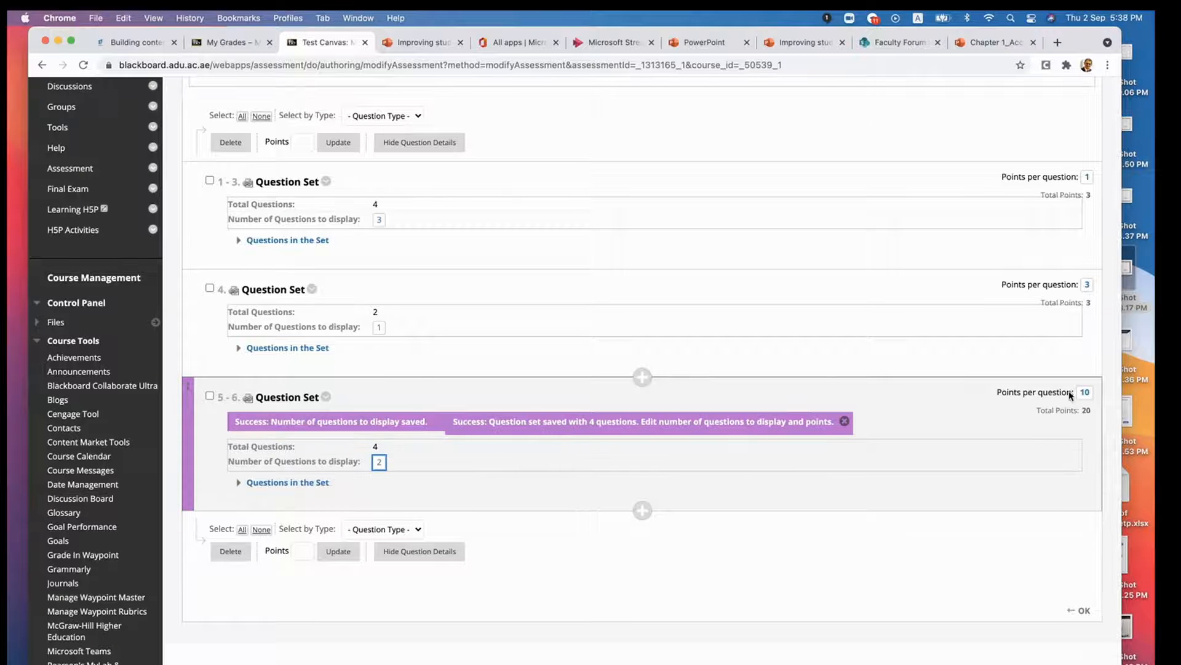
{"action": "left_click", "coordinate": [1086, 392]}
{"action": "key", "text": "BackSpace"}
{"action": "key", "text": "BackSpace"}
{"action": "type", "text": "5"}
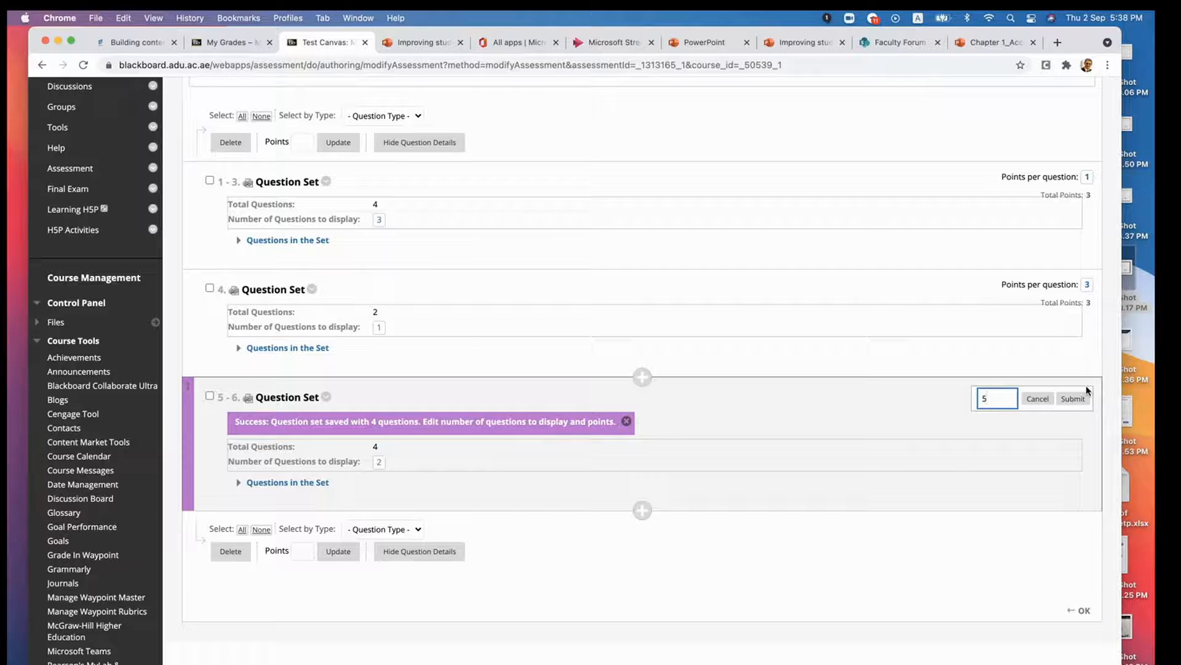
{"action": "left_click", "coordinate": [1073, 399]}
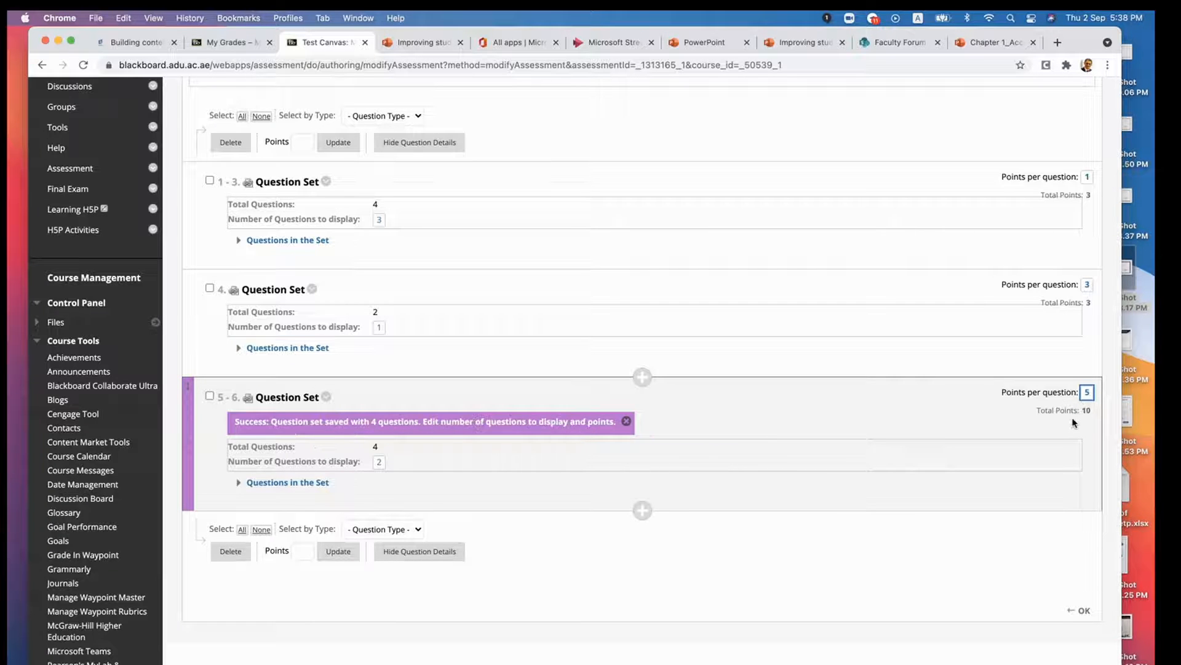
- Review the test's totals and the three question sets, expanding the list of questions in the first set
{"action": "scroll", "coordinate": [1078, 412], "scroll_direction": "up", "scroll_amount": 3}
{"action": "scroll", "coordinate": [1074, 423], "scroll_direction": "down", "scroll_amount": 6}
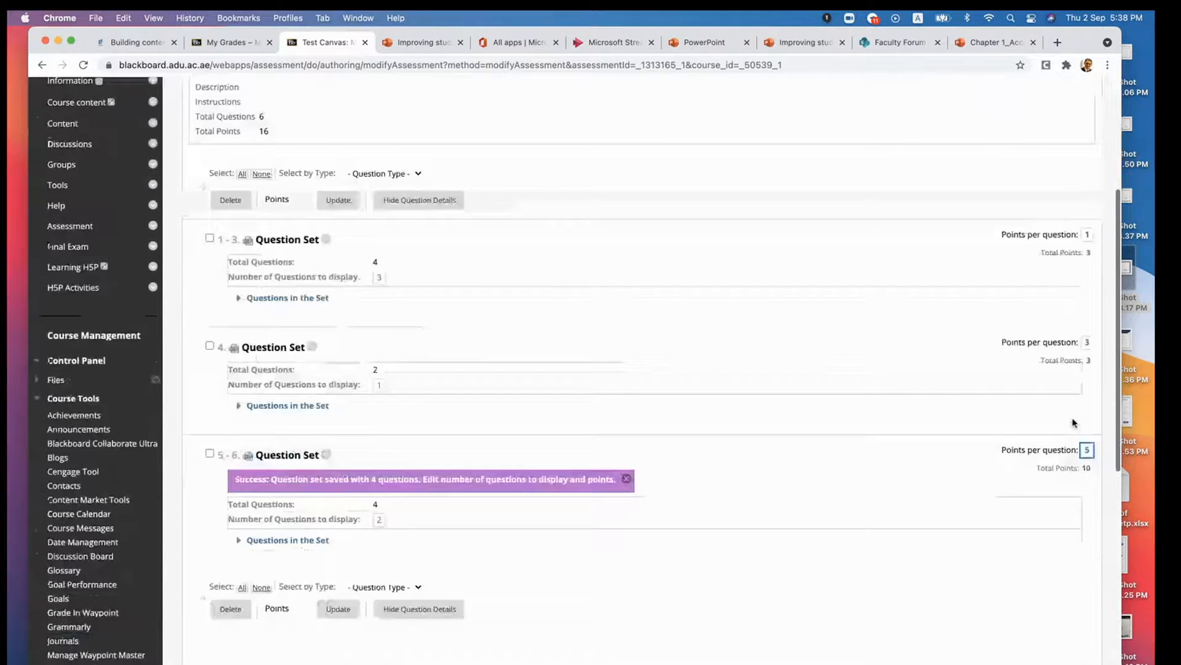
{"action": "scroll", "coordinate": [1073, 422], "scroll_direction": "up", "scroll_amount": 3}
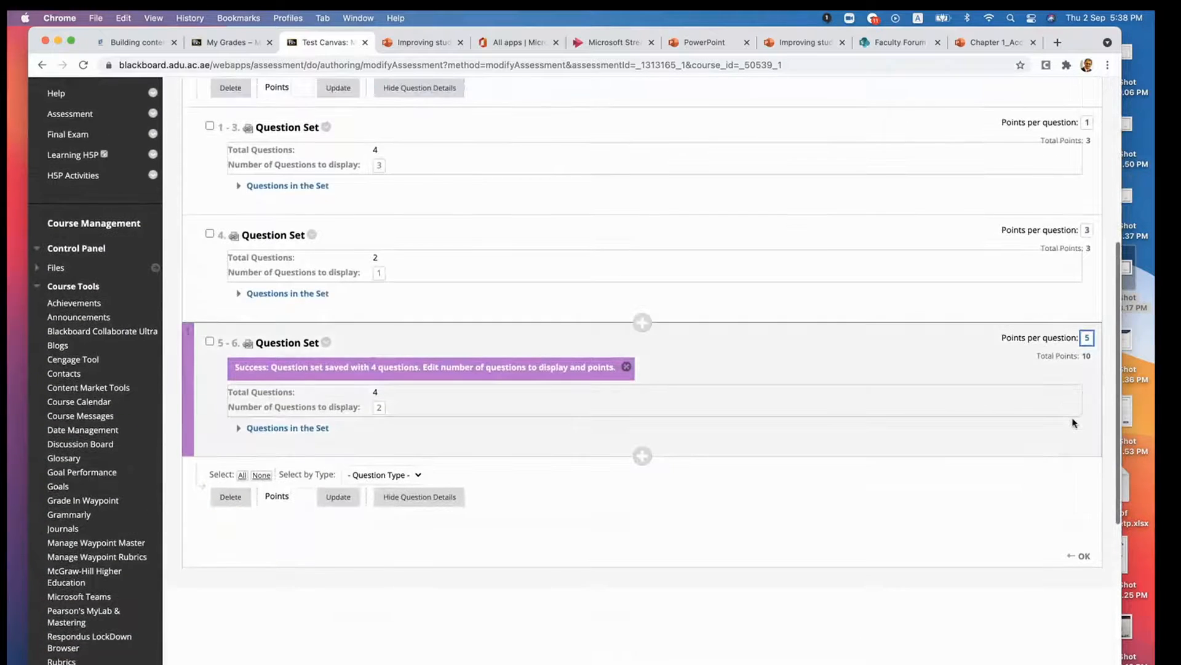
{"action": "scroll", "coordinate": [1073, 422], "scroll_direction": "up", "scroll_amount": 1}
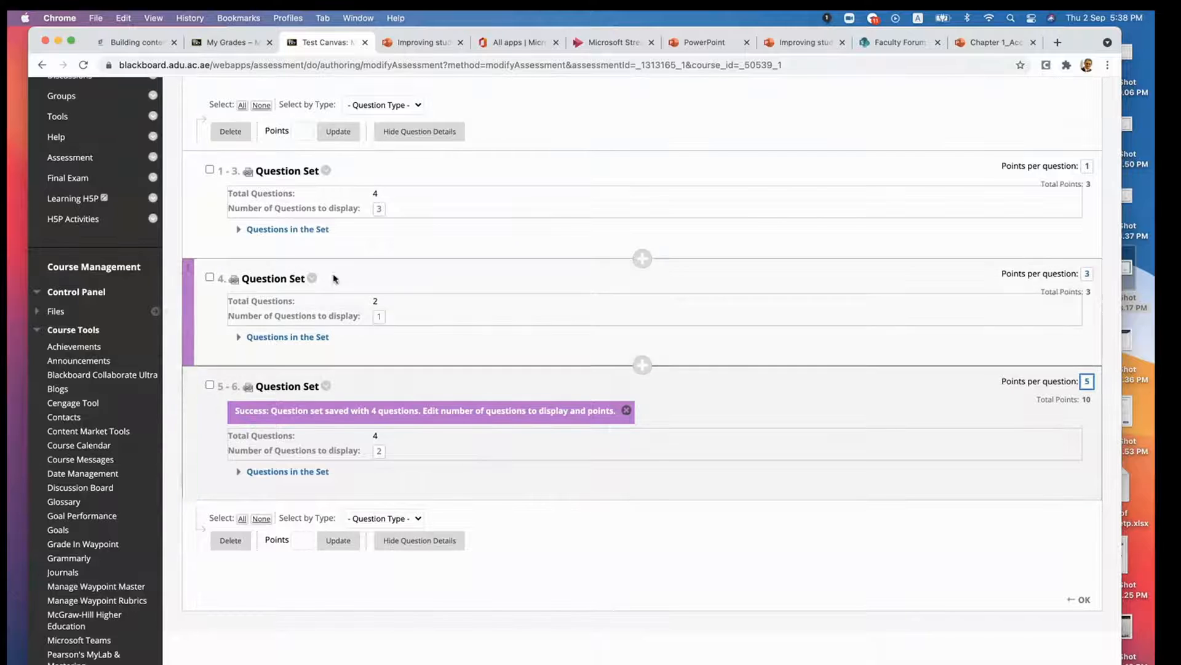
{"action": "scroll", "coordinate": [336, 312], "scroll_direction": "up", "scroll_amount": 1}
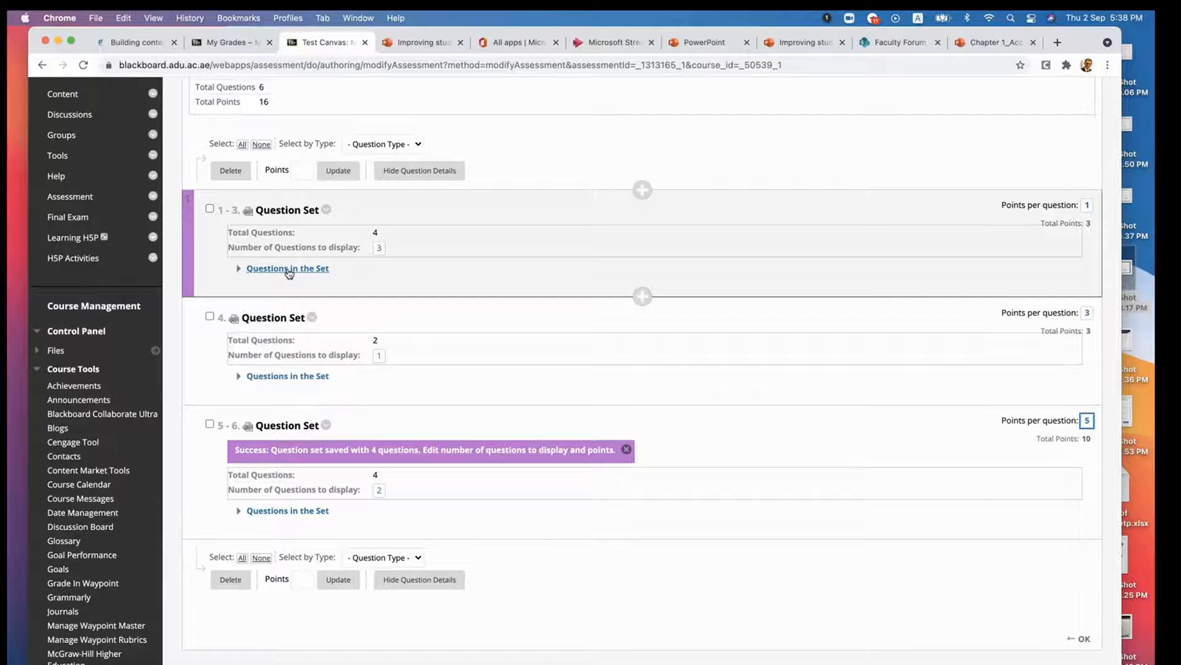
{"action": "left_click", "coordinate": [289, 270]}
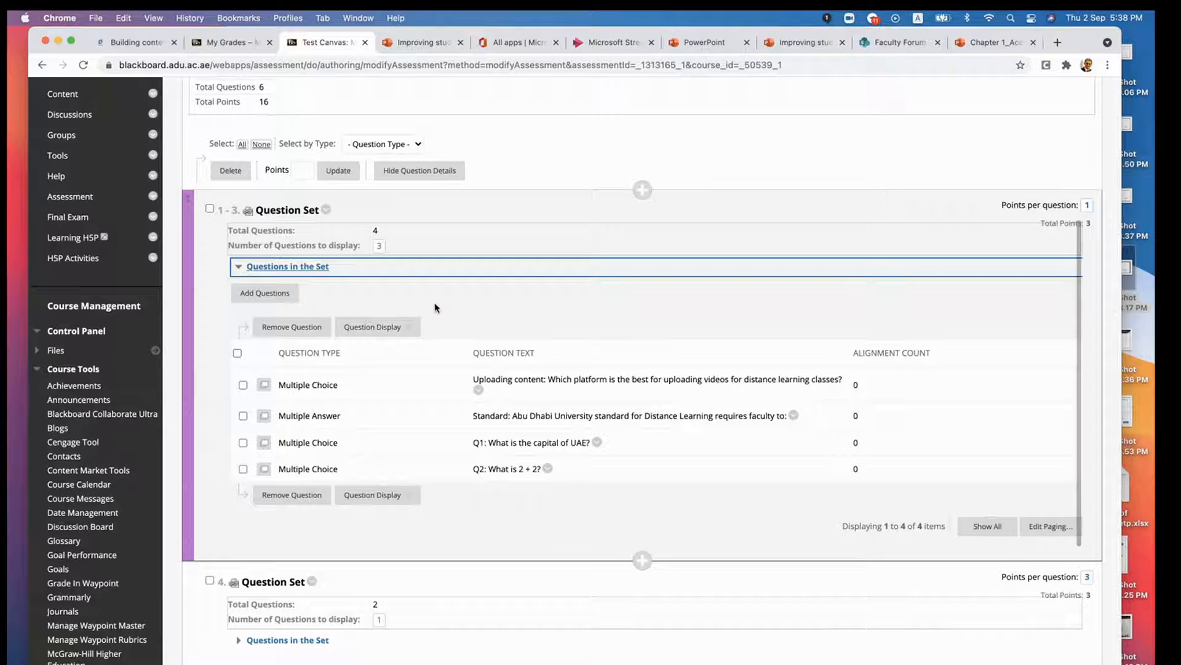
{"action": "scroll", "coordinate": [184, 566], "scroll_direction": "down", "scroll_amount": 5}
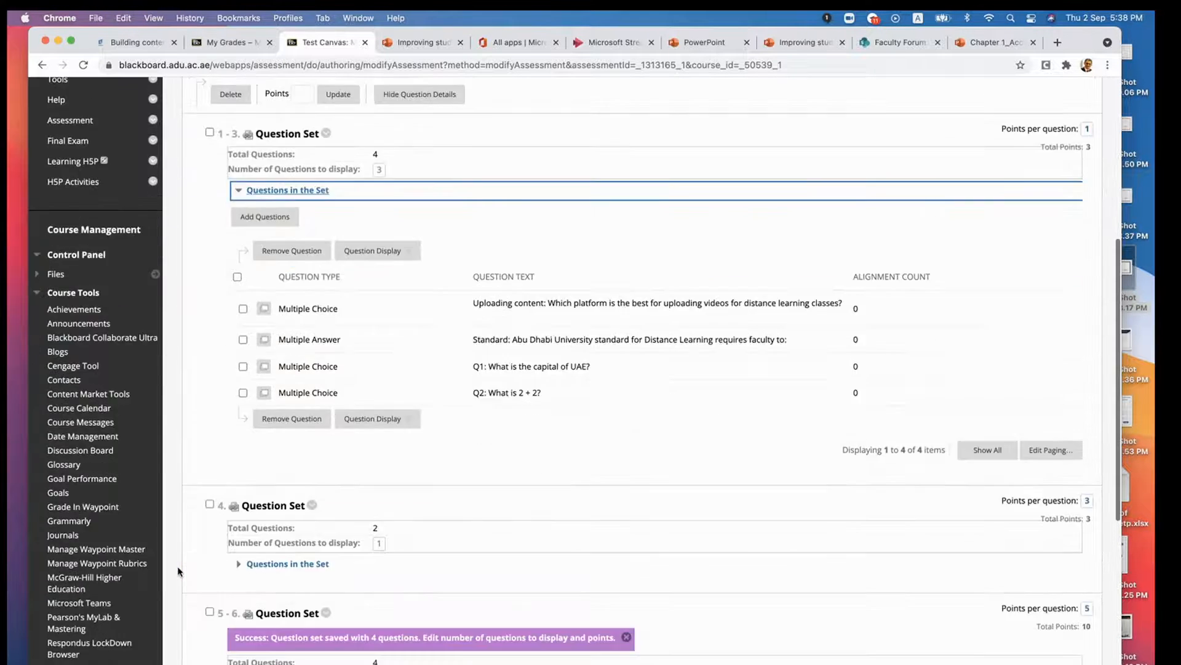
{"action": "scroll", "coordinate": [178, 571], "scroll_direction": "down", "scroll_amount": 3}
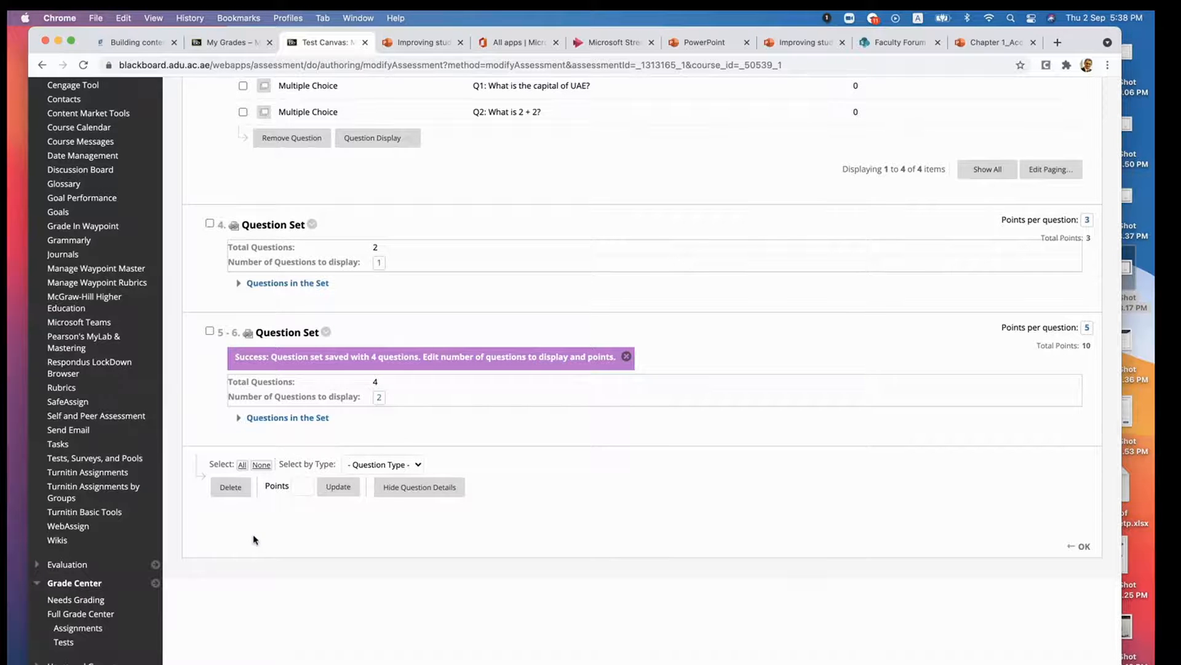
{"action": "scroll", "coordinate": [643, 522], "scroll_direction": "up", "scroll_amount": 7}
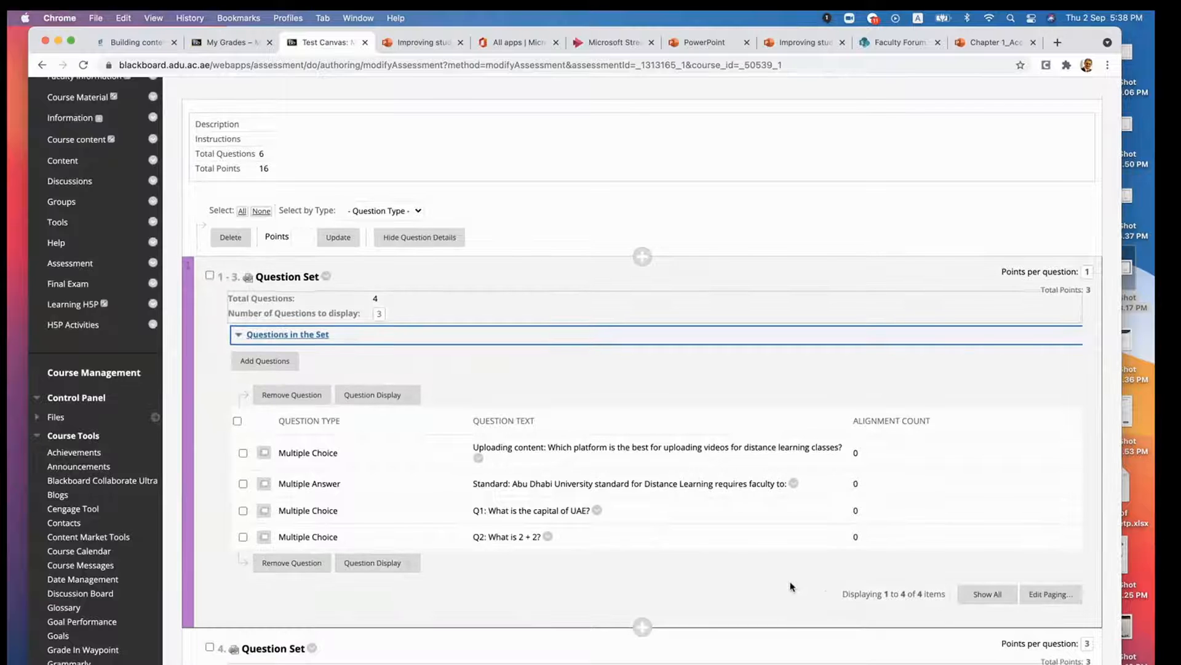
- Finish editing the midterm on the test canvas and return to the list of tests
{"action": "scroll", "coordinate": [1089, 527], "scroll_direction": "down", "scroll_amount": 4}
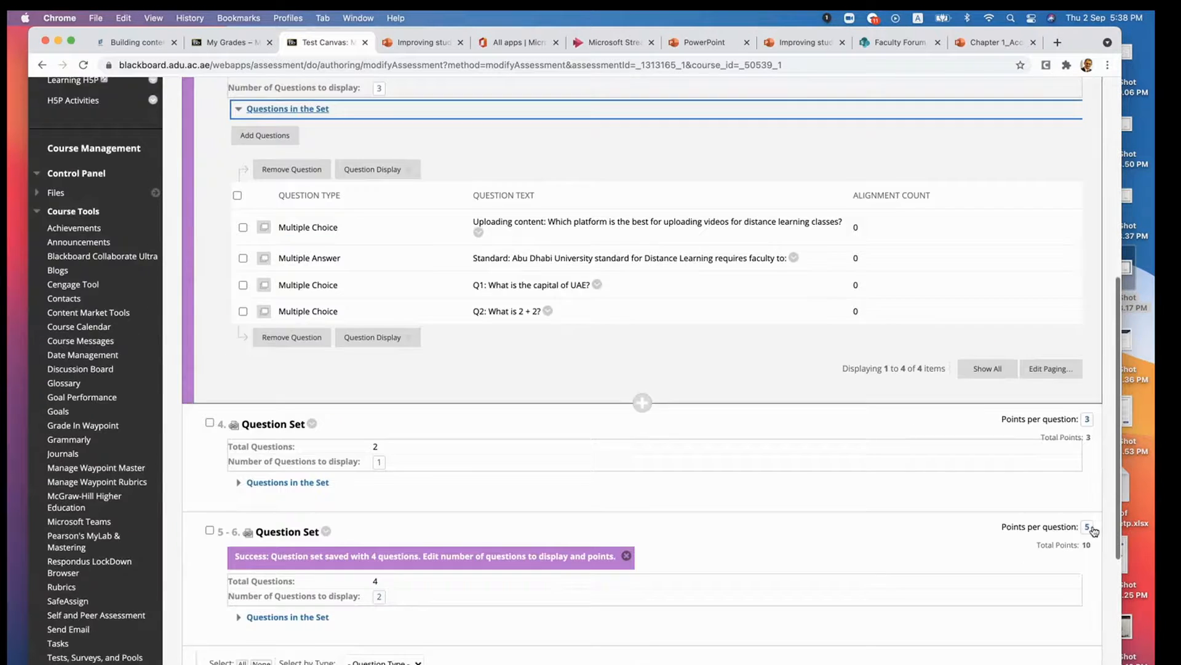
{"action": "scroll", "coordinate": [987, 574], "scroll_direction": "down", "scroll_amount": 4}
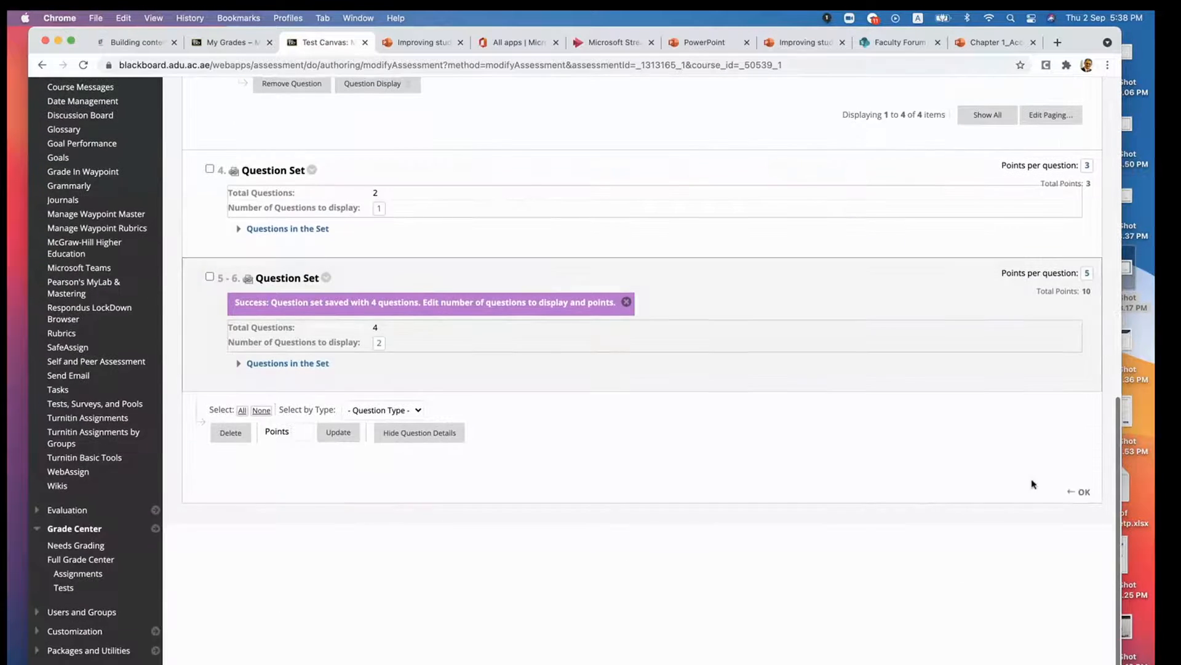
{"action": "left_click", "coordinate": [1081, 492]}
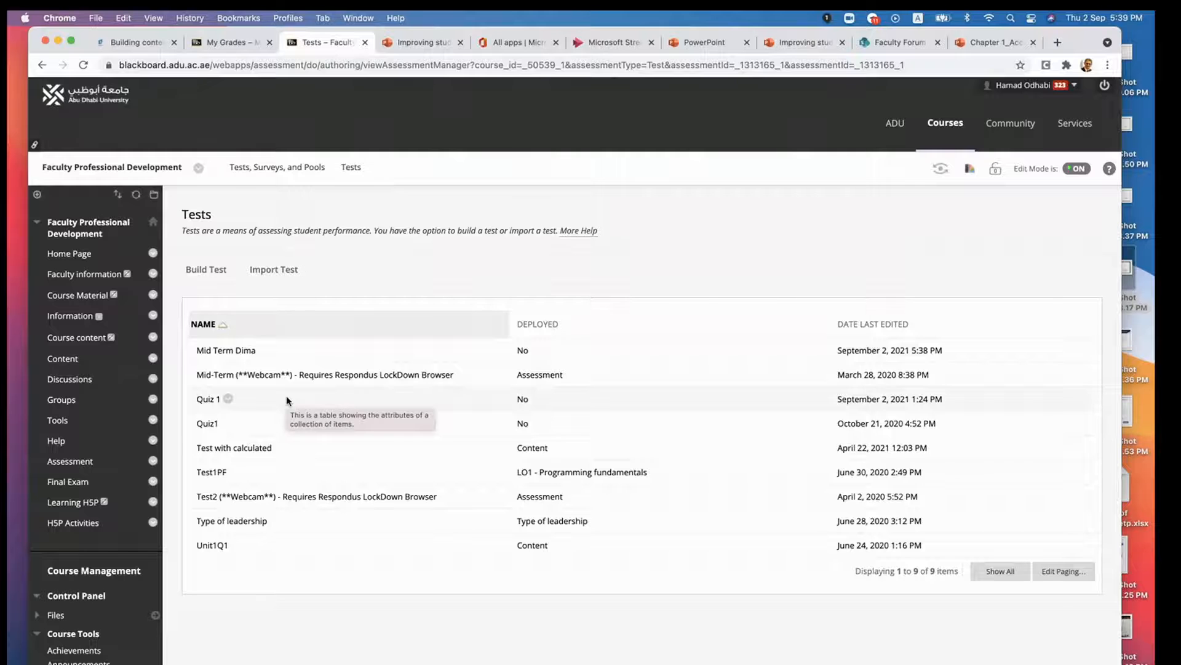
{"action": "scroll", "coordinate": [112, 483], "scroll_direction": "down", "scroll_amount": 6}
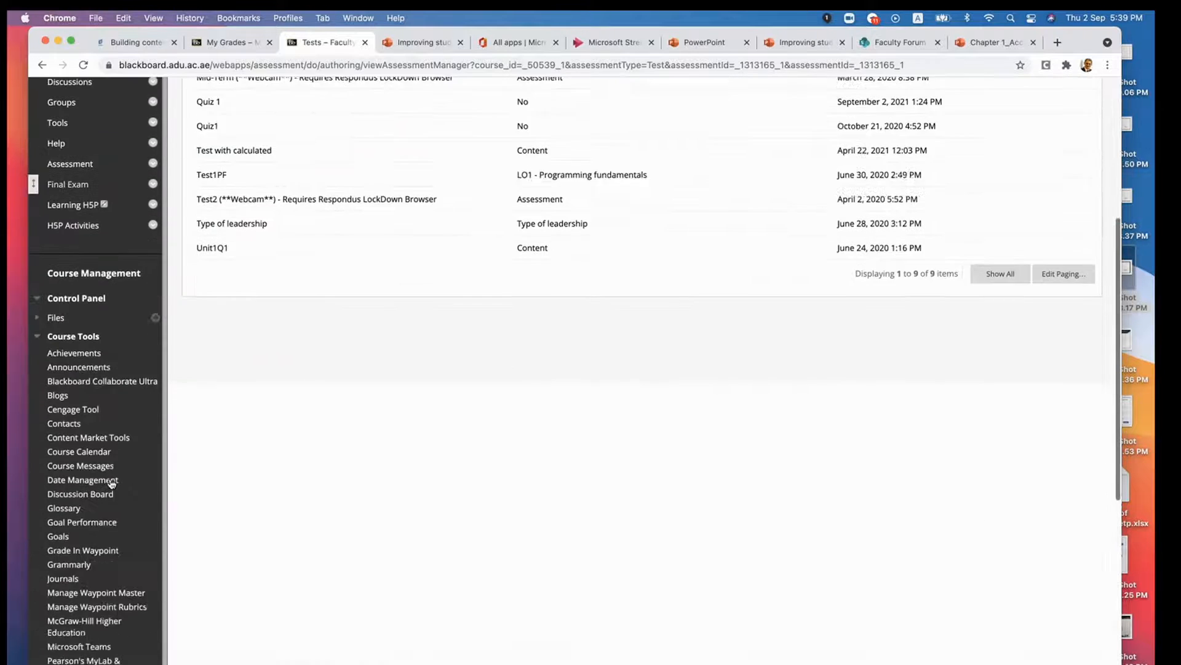
{"action": "scroll", "coordinate": [112, 483], "scroll_direction": "down", "scroll_amount": 5}
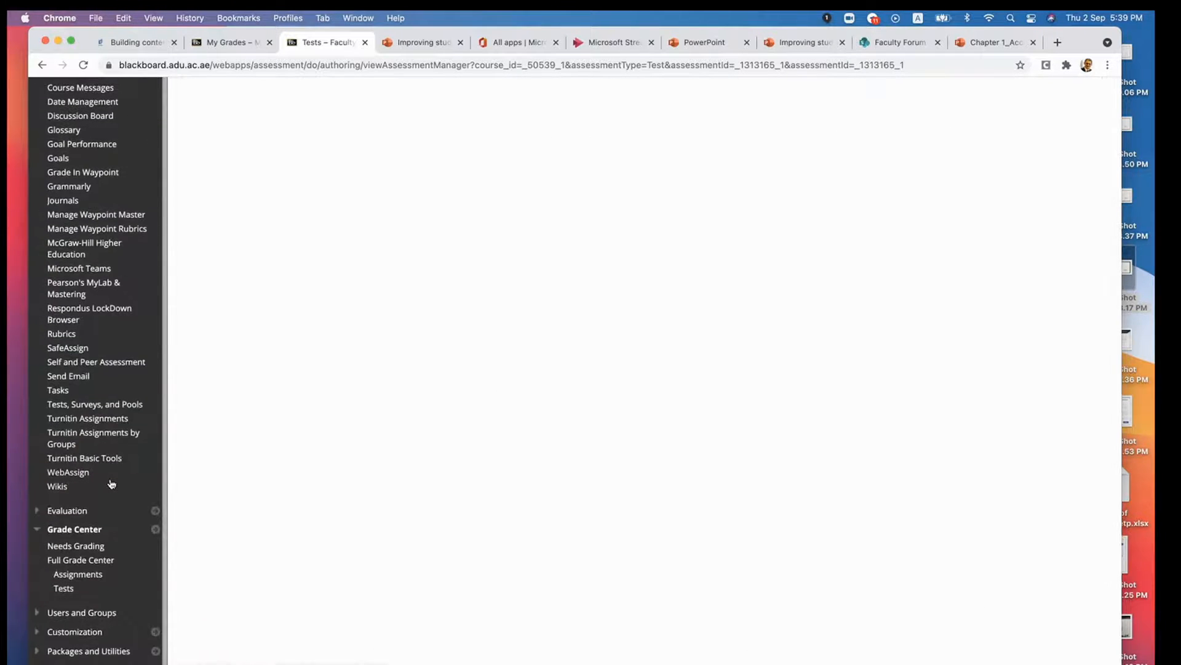
{"action": "scroll", "coordinate": [90, 451], "scroll_direction": "up", "scroll_amount": 5}
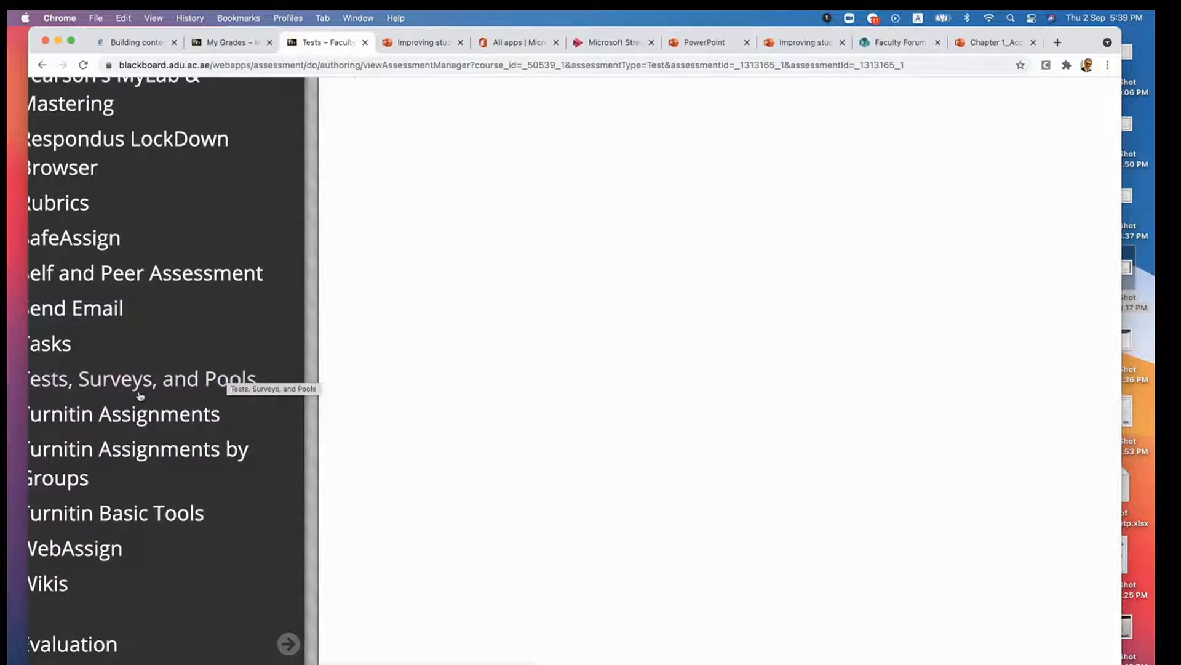
{"action": "scroll", "coordinate": [140, 396], "scroll_direction": "left", "scroll_amount": 2}
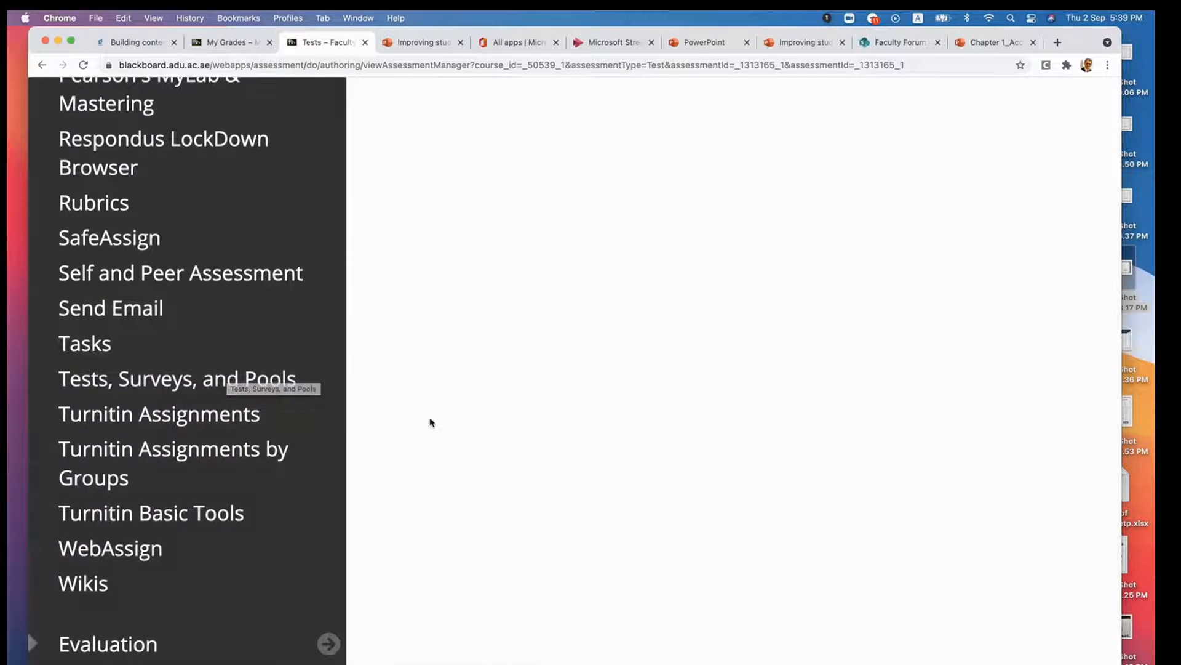
{"action": "scroll", "coordinate": [430, 422], "scroll_direction": "down", "scroll_amount": 5}
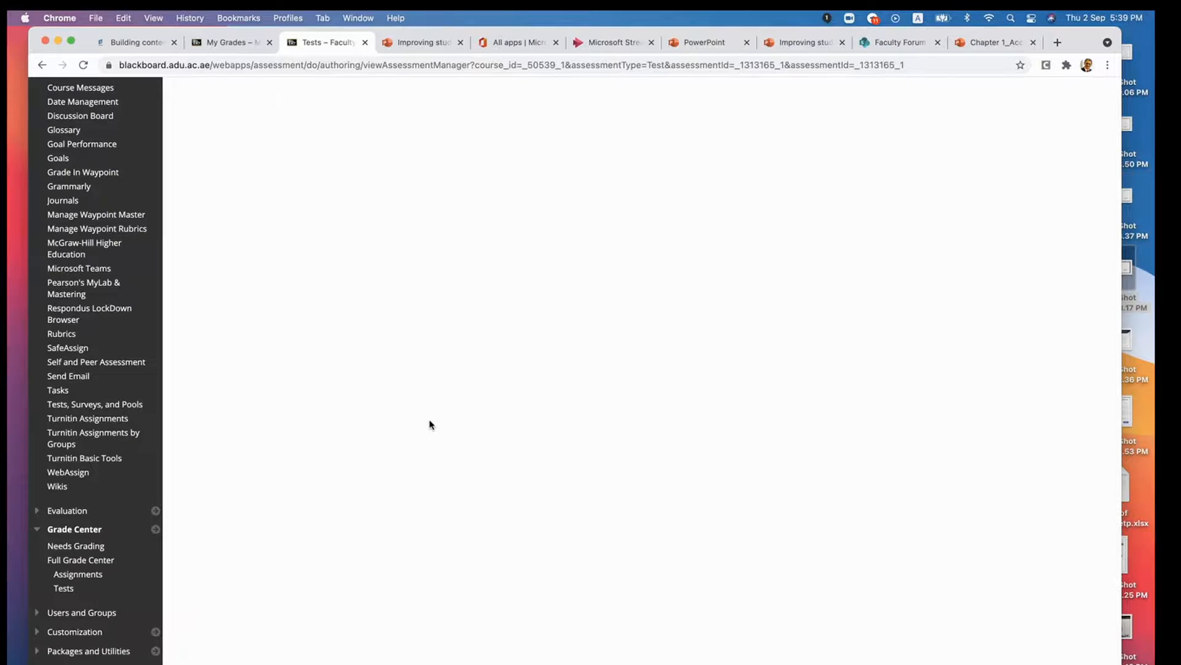
- Add the existing midterm test to the course's Assessment content area
{"action": "scroll", "coordinate": [430, 425], "scroll_direction": "up", "scroll_amount": 10}
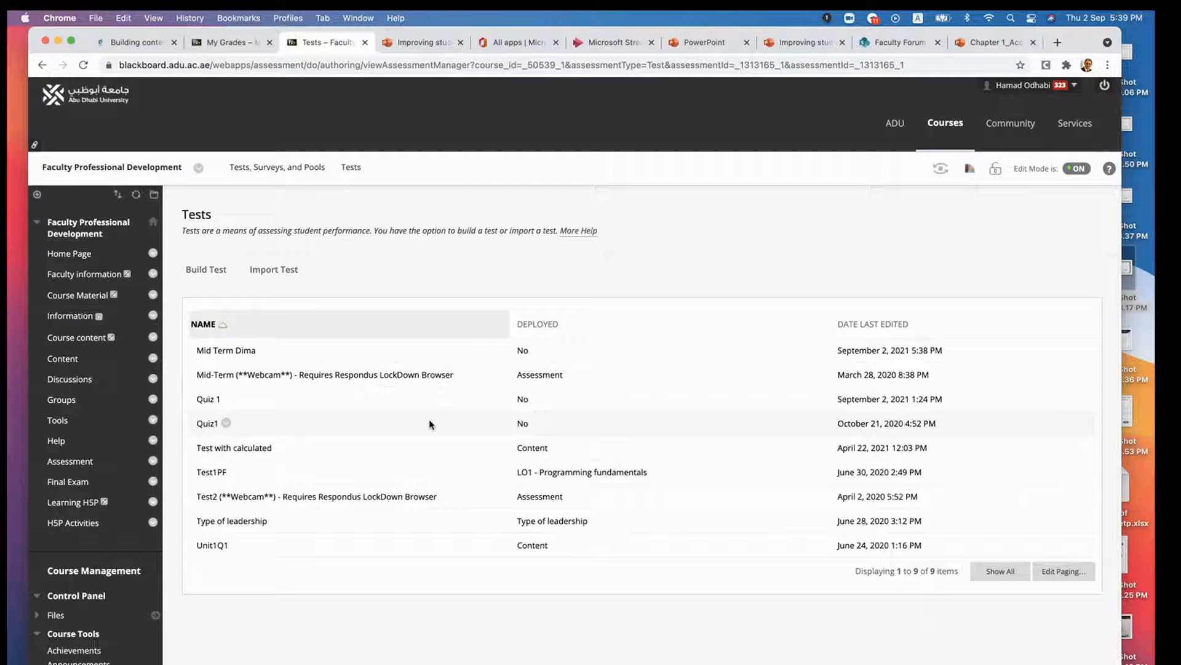
{"action": "left_click", "coordinate": [62, 461]}
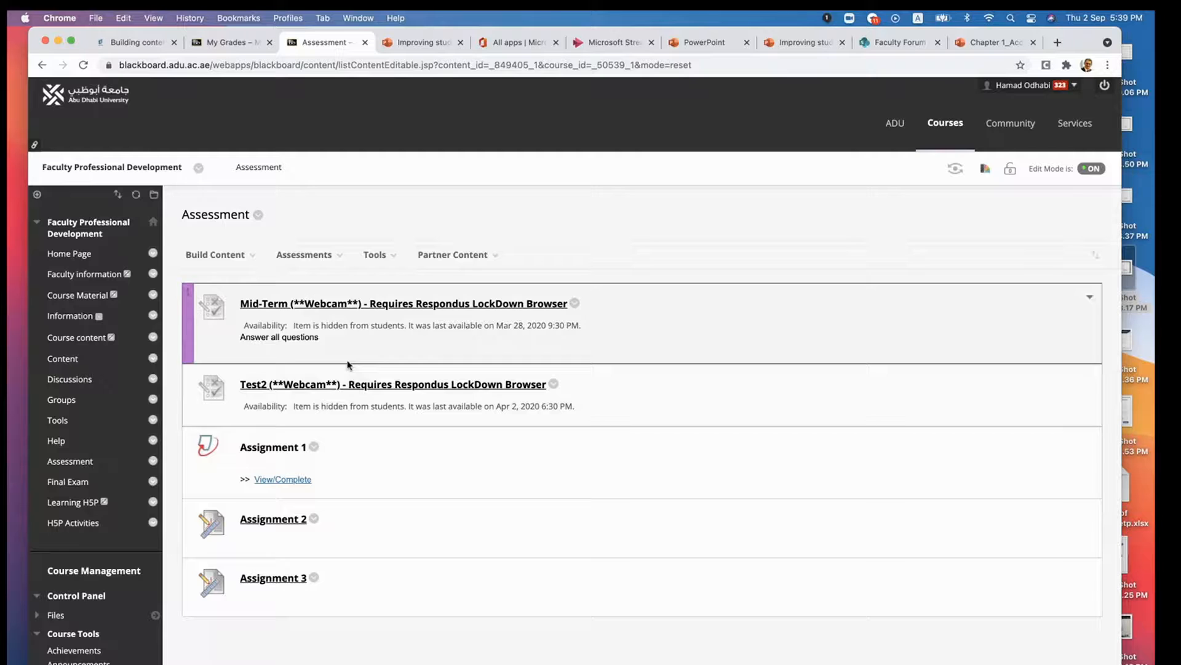
{"action": "left_click", "coordinate": [319, 262]}
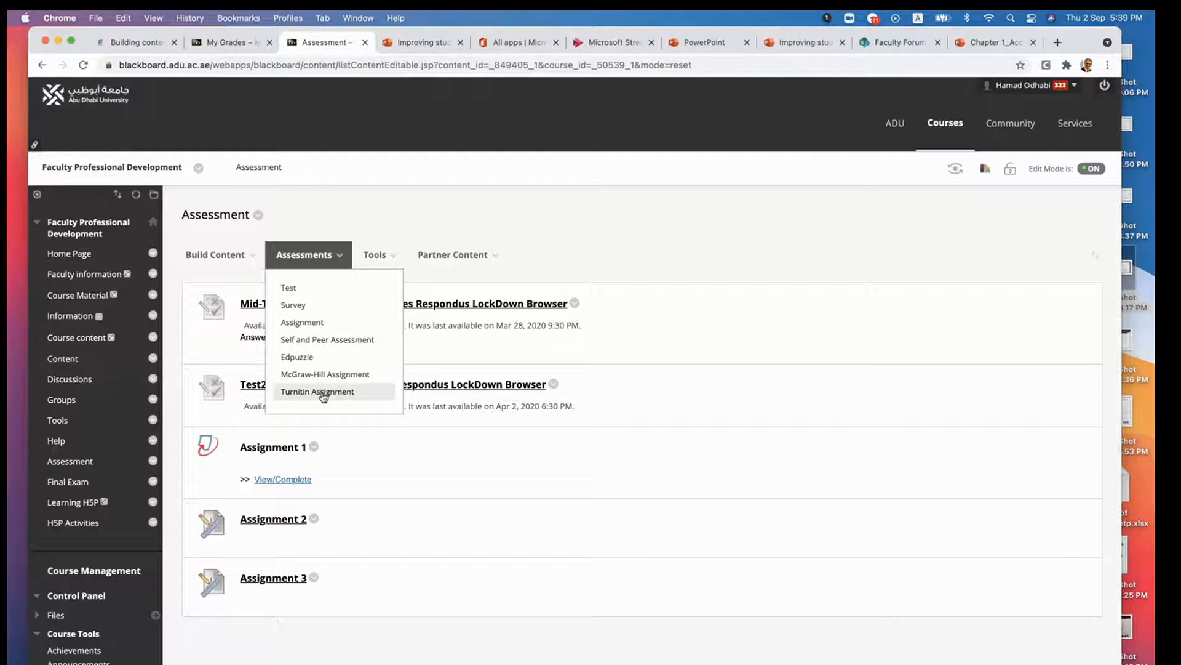
{"action": "left_click", "coordinate": [296, 292]}
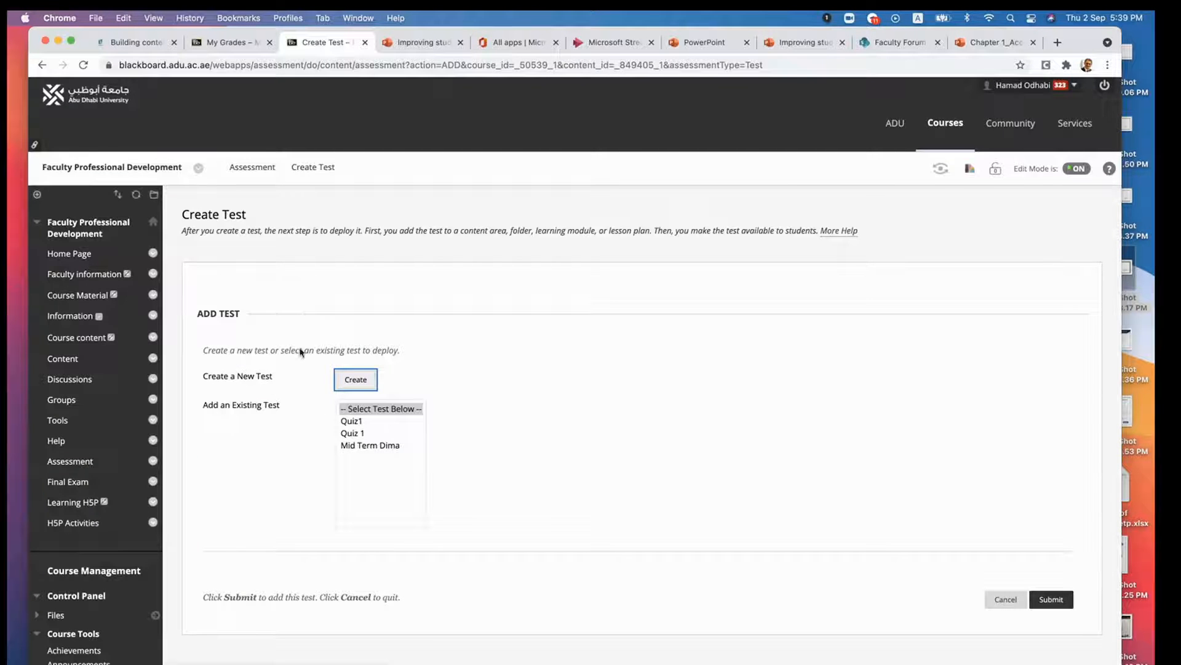
{"action": "left_click", "coordinate": [359, 445]}
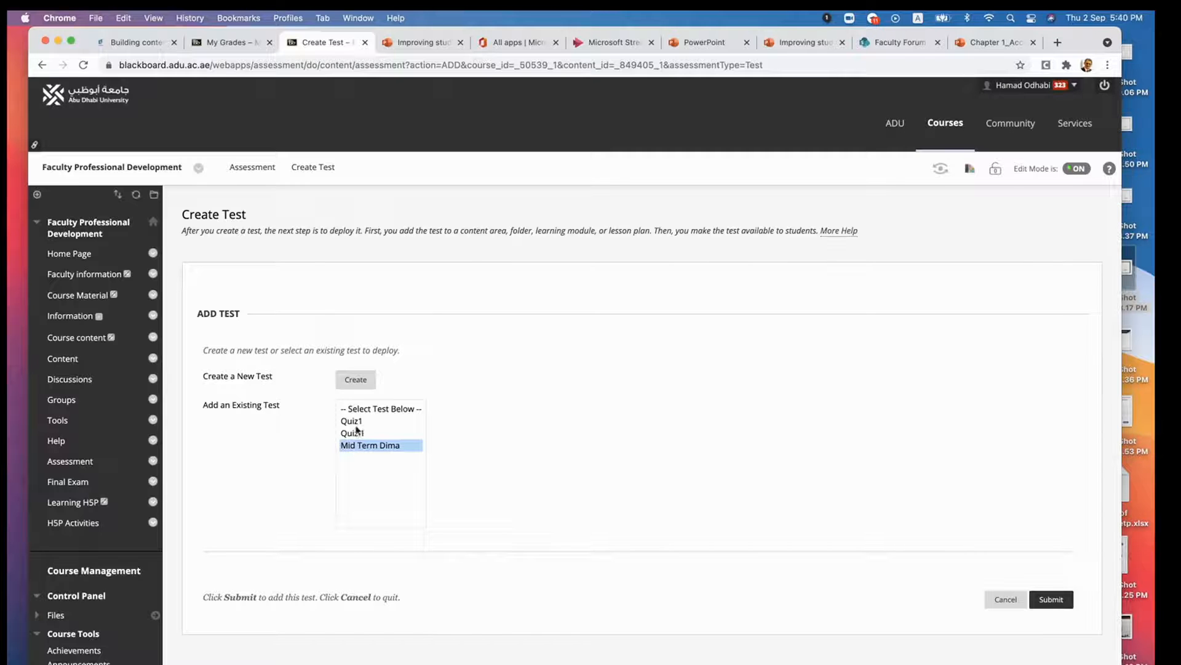
{"action": "left_click", "coordinate": [1052, 602]}
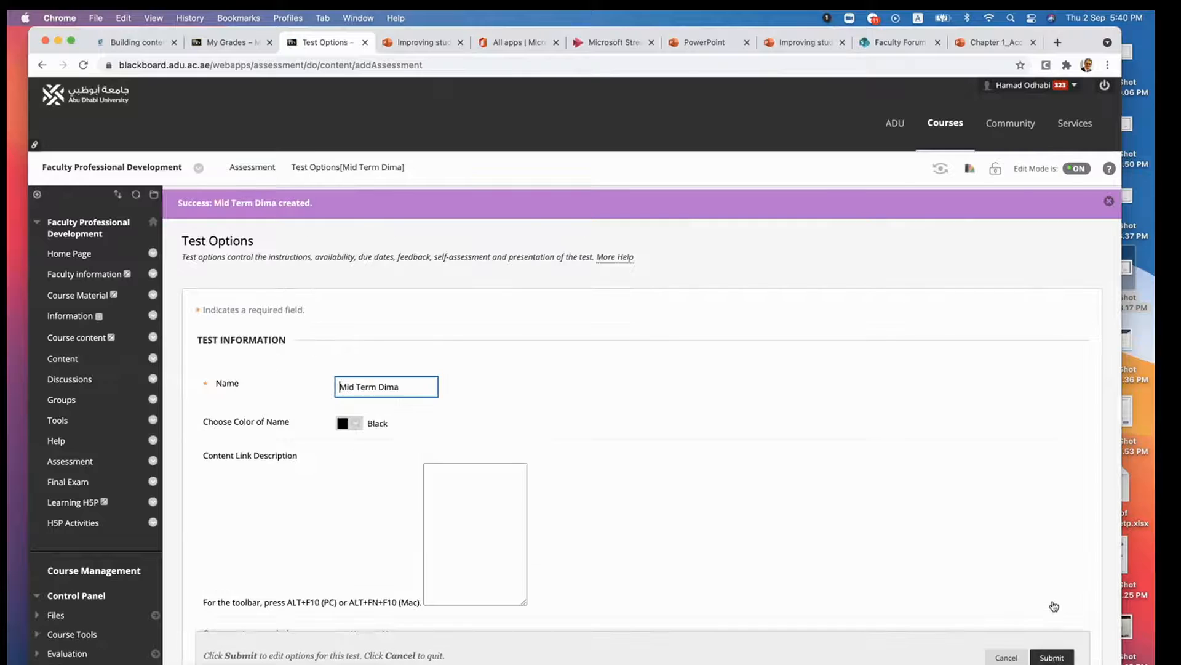
- Rename the deployed test as Mid Term Exam and place the cursor in its empty content link description
{"action": "left_click", "coordinate": [403, 385]}
{"action": "key", "text": "BackSpace"}
{"action": "key", "text": "BackSpace"}
{"action": "key", "text": "BackSpace"}
{"action": "key", "text": "BackSpace"}
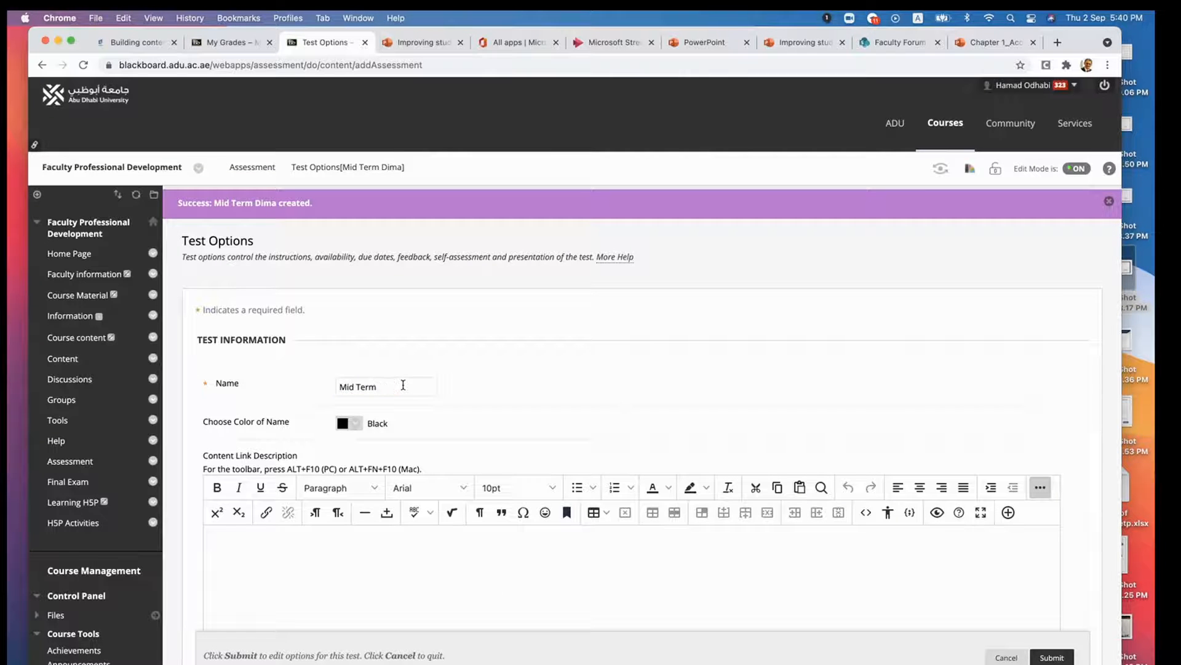
{"action": "type", "text": "Exam"}
{"action": "scroll", "coordinate": [480, 394], "scroll_direction": "down", "scroll_amount": 3}
{"action": "left_click", "coordinate": [365, 376]}
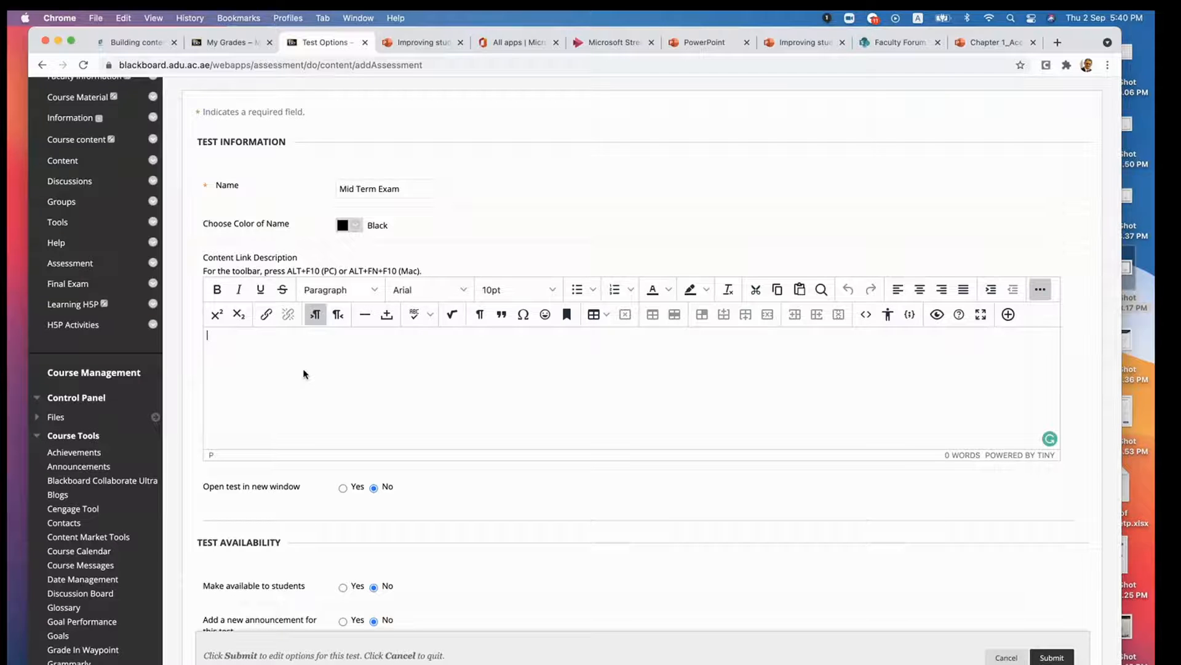
- Try allowing multiple attempts restricted by a number of attempts, and turn the option off again
{"action": "scroll", "coordinate": [303, 373], "scroll_direction": "down", "scroll_amount": 5}
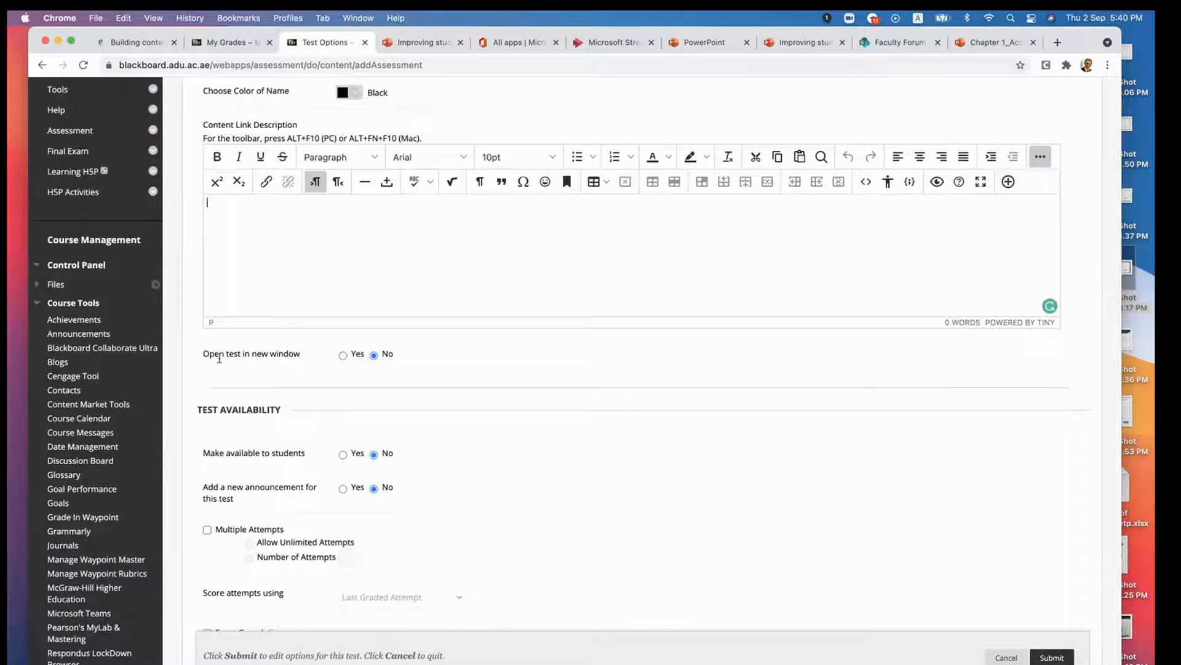
{"action": "scroll", "coordinate": [361, 395], "scroll_direction": "down", "scroll_amount": 3}
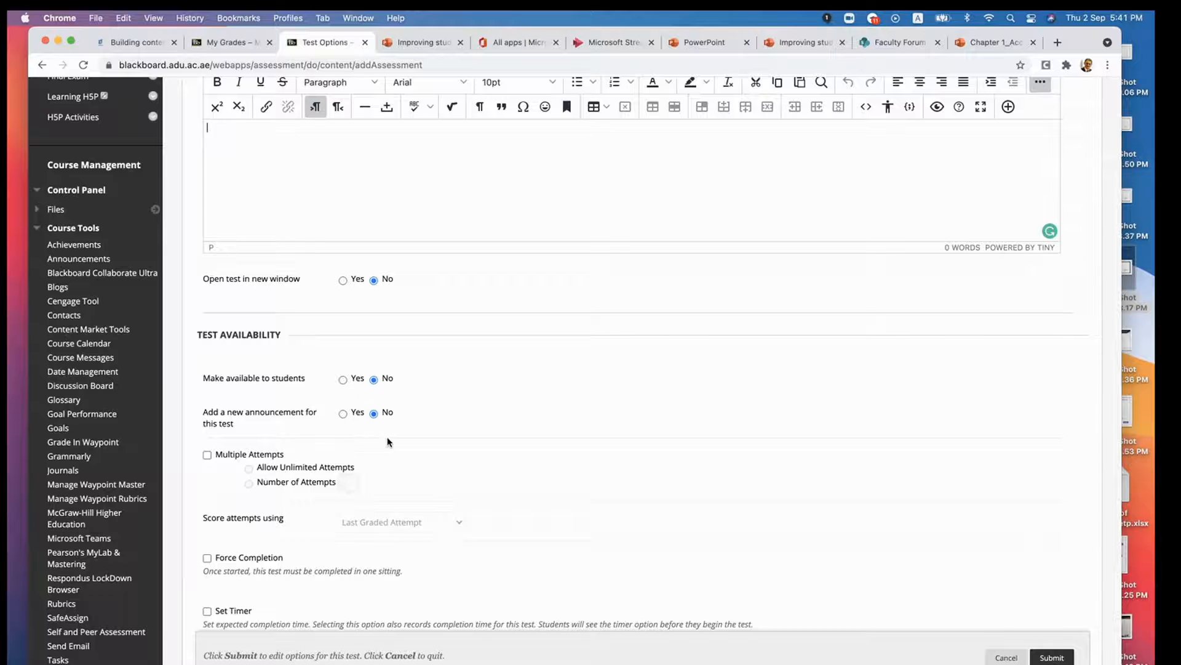
{"action": "scroll", "coordinate": [388, 441], "scroll_direction": "down", "scroll_amount": 3}
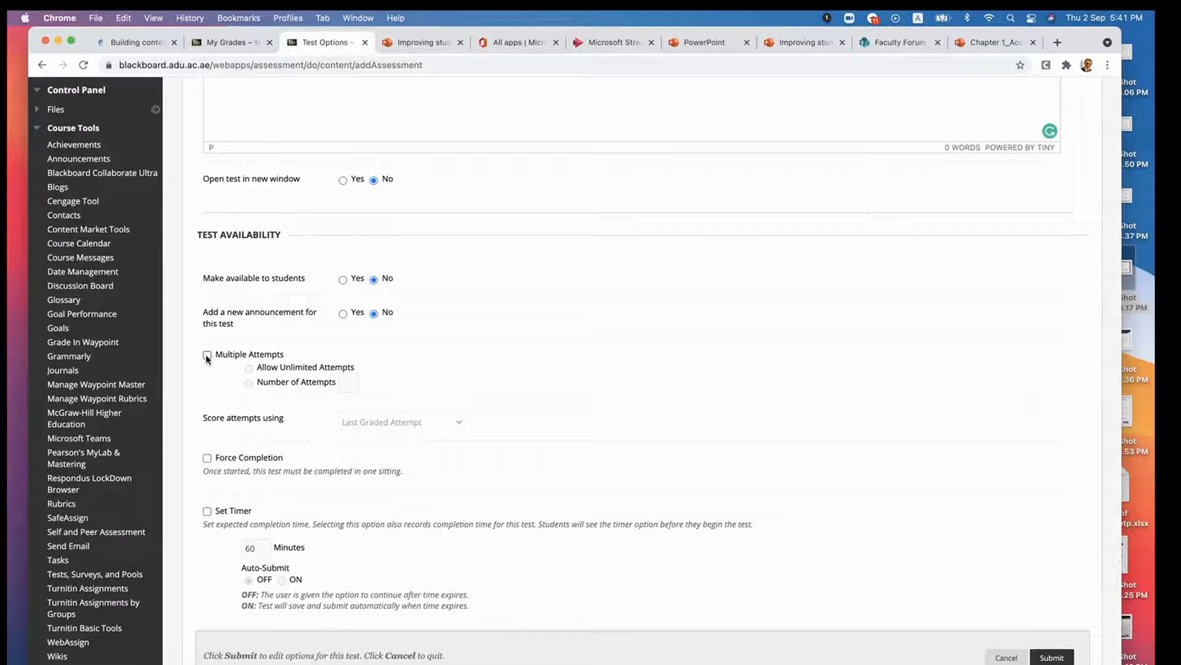
{"action": "left_click", "coordinate": [207, 355]}
{"action": "left_click", "coordinate": [255, 382]}
{"action": "left_click", "coordinate": [345, 382]}
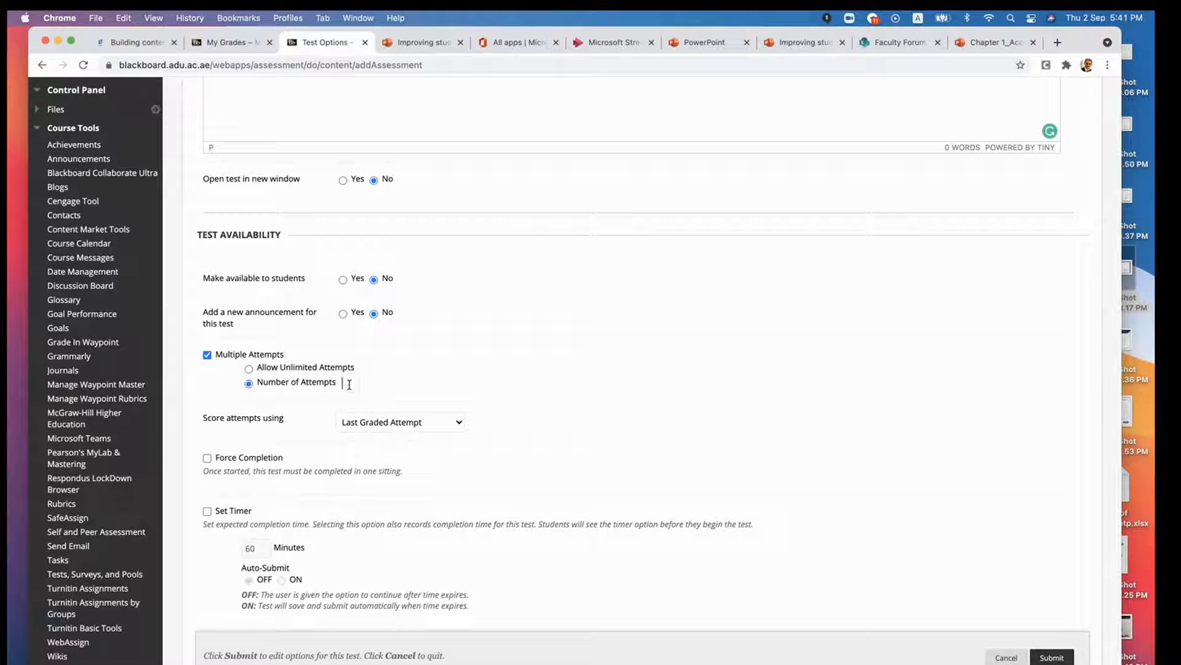
{"action": "left_click", "coordinate": [208, 356]}
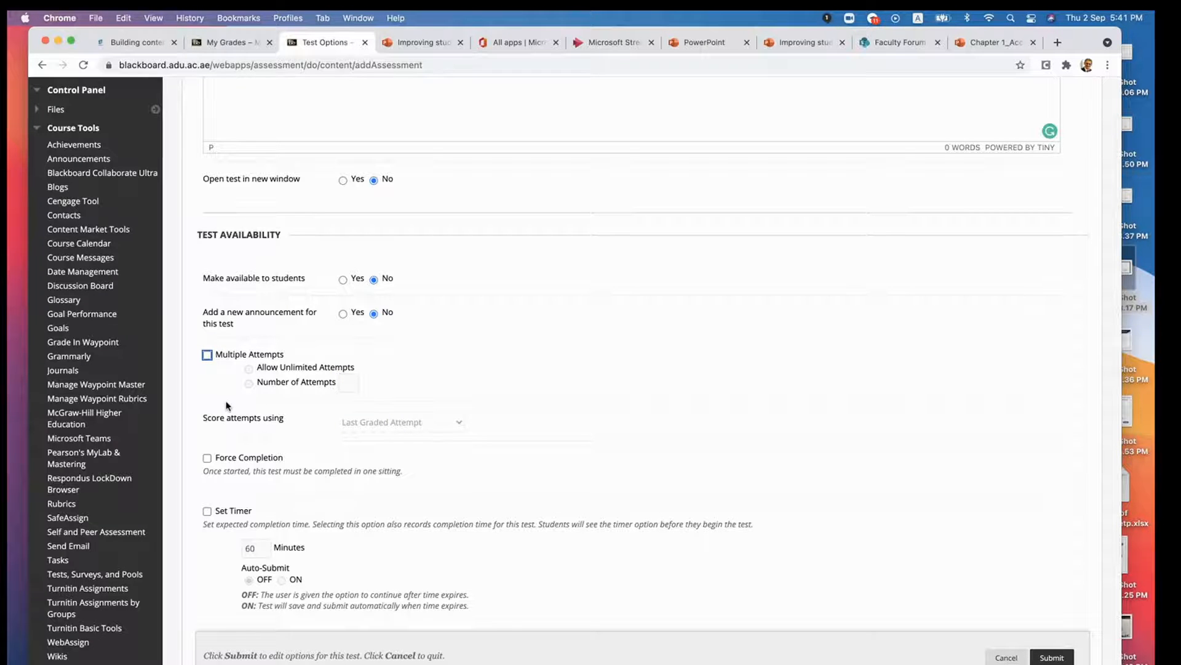
- Try unlimited attempts with the attempt scoring choices, then Force Completion, and clear both options again
{"action": "scroll", "coordinate": [224, 399], "scroll_direction": "down", "scroll_amount": 2}
{"action": "left_click", "coordinate": [366, 378]}
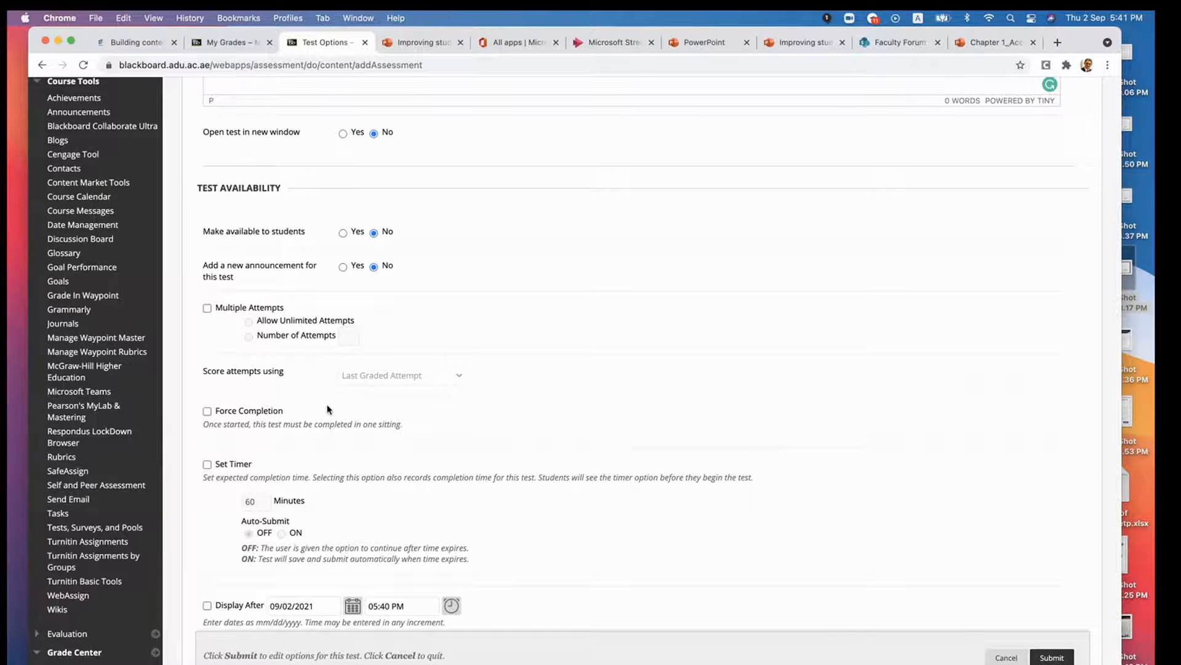
{"action": "scroll", "coordinate": [295, 370], "scroll_direction": "down", "scroll_amount": 2}
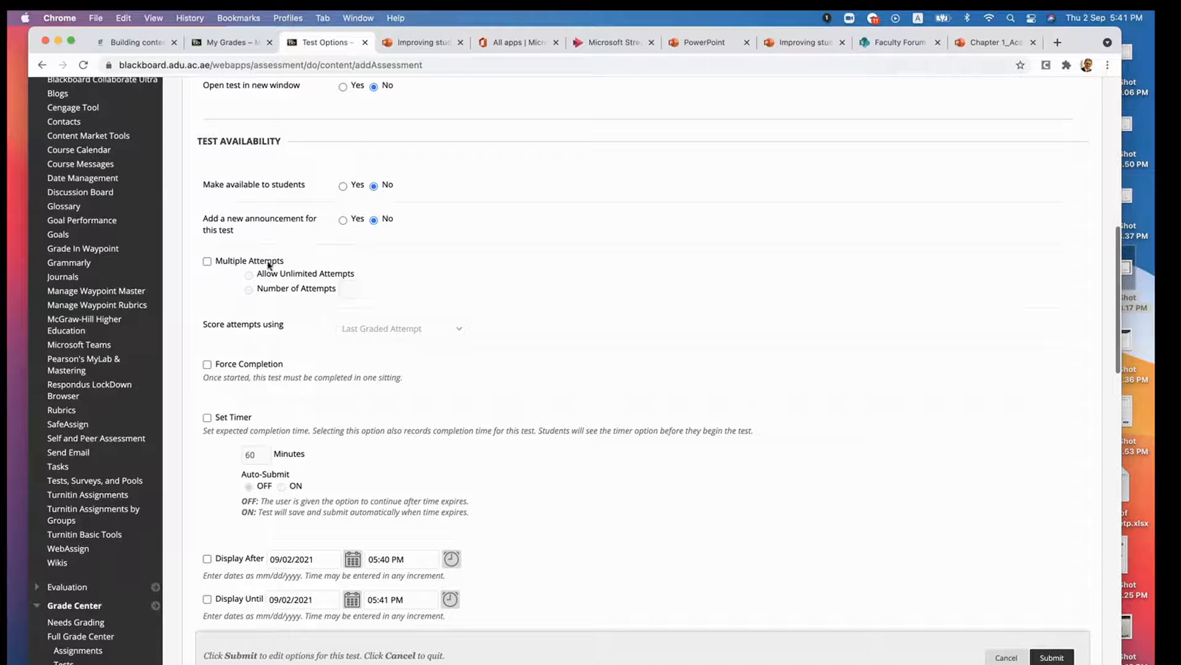
{"action": "left_click", "coordinate": [207, 261]}
{"action": "left_click", "coordinate": [364, 329]}
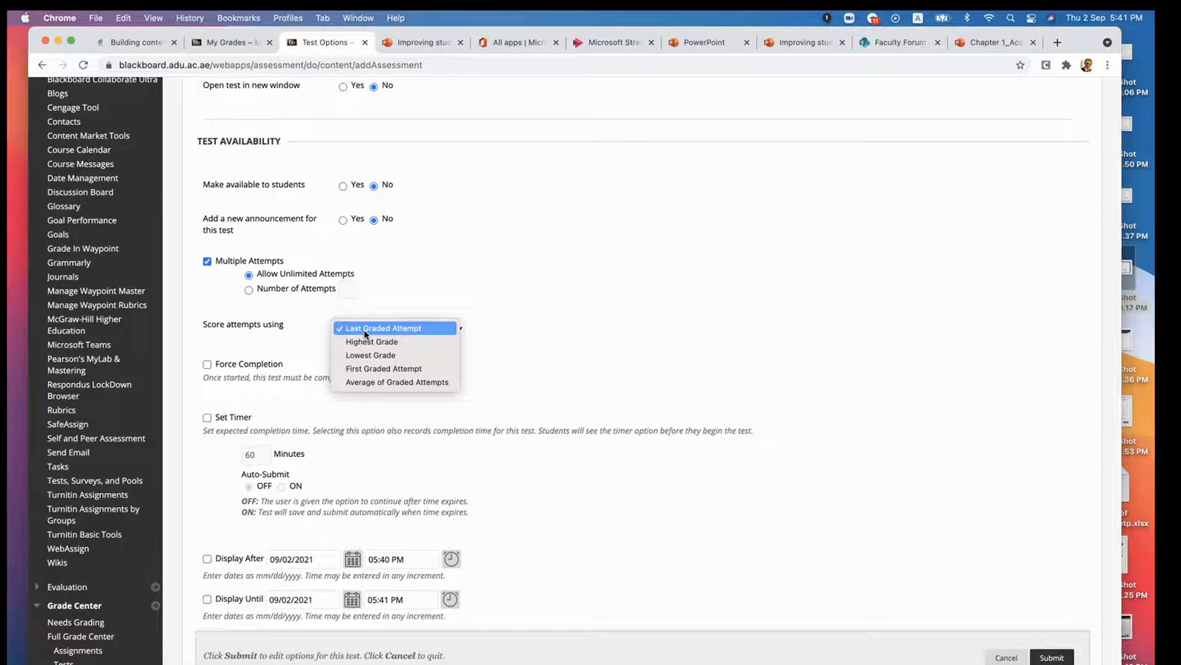
{"action": "left_click", "coordinate": [510, 306]}
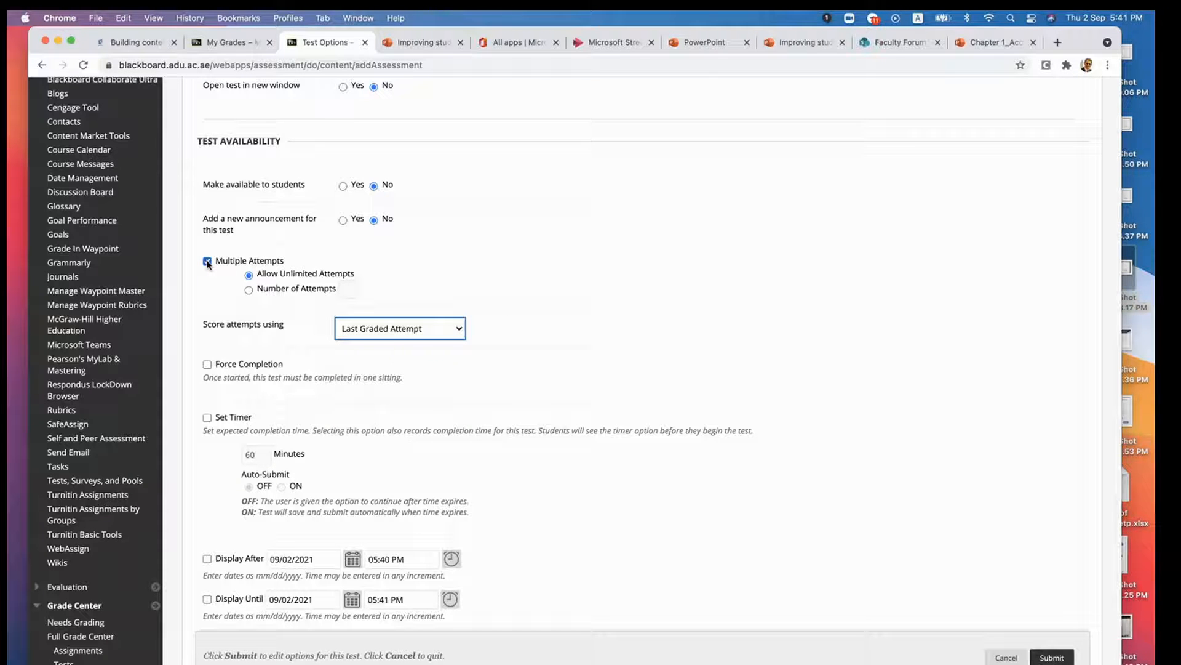
{"action": "left_click", "coordinate": [207, 262]}
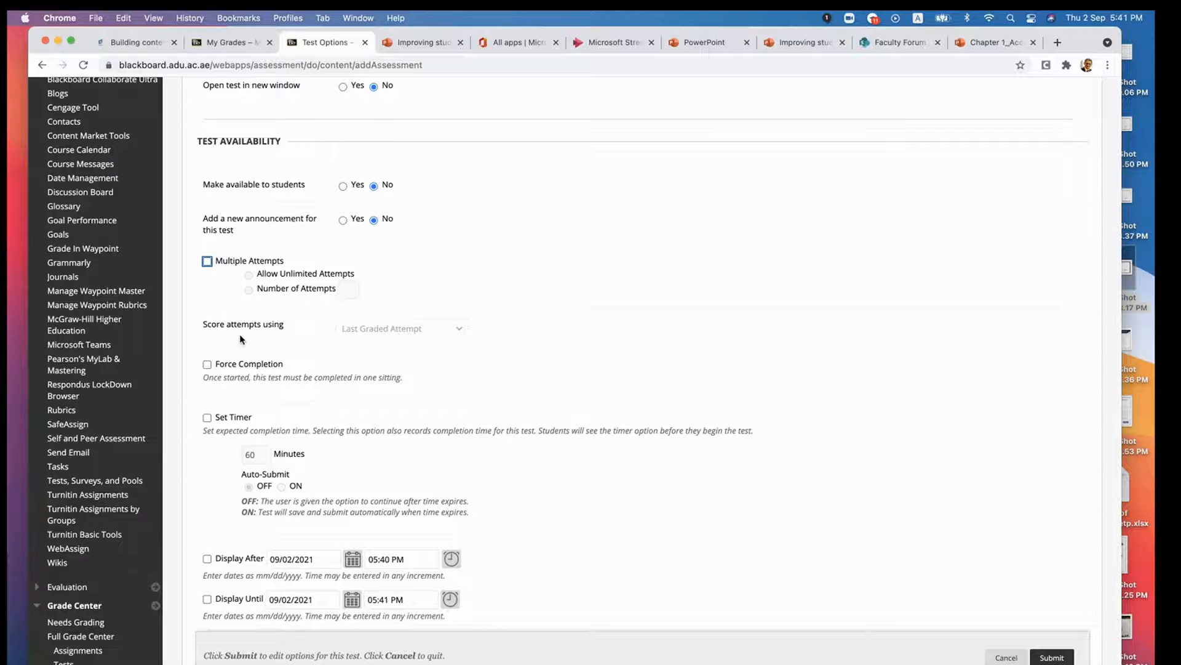
{"action": "left_click", "coordinate": [207, 364]}
{"action": "left_click", "coordinate": [207, 364]}
- Set a 60-minute timer for the test with auto-submit turned on
{"action": "scroll", "coordinate": [296, 404], "scroll_direction": "down", "scroll_amount": 3}
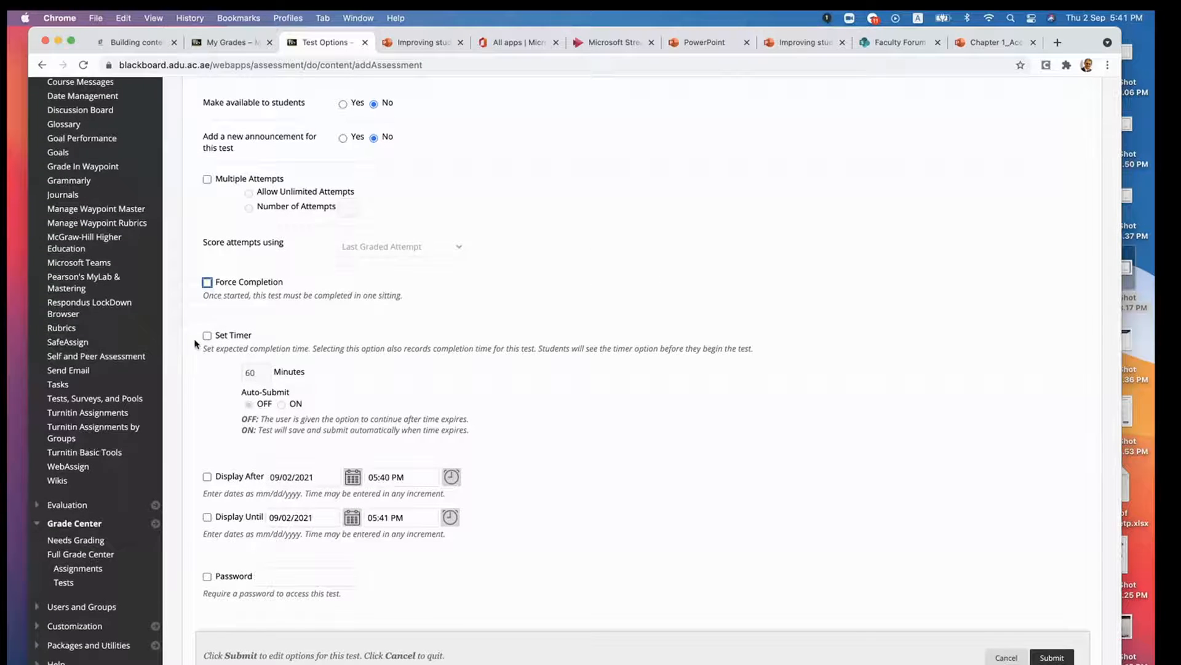
{"action": "left_click", "coordinate": [207, 337]}
{"action": "left_click", "coordinate": [257, 373]}
{"action": "scroll", "coordinate": [233, 429], "scroll_direction": "down", "scroll_amount": 1}
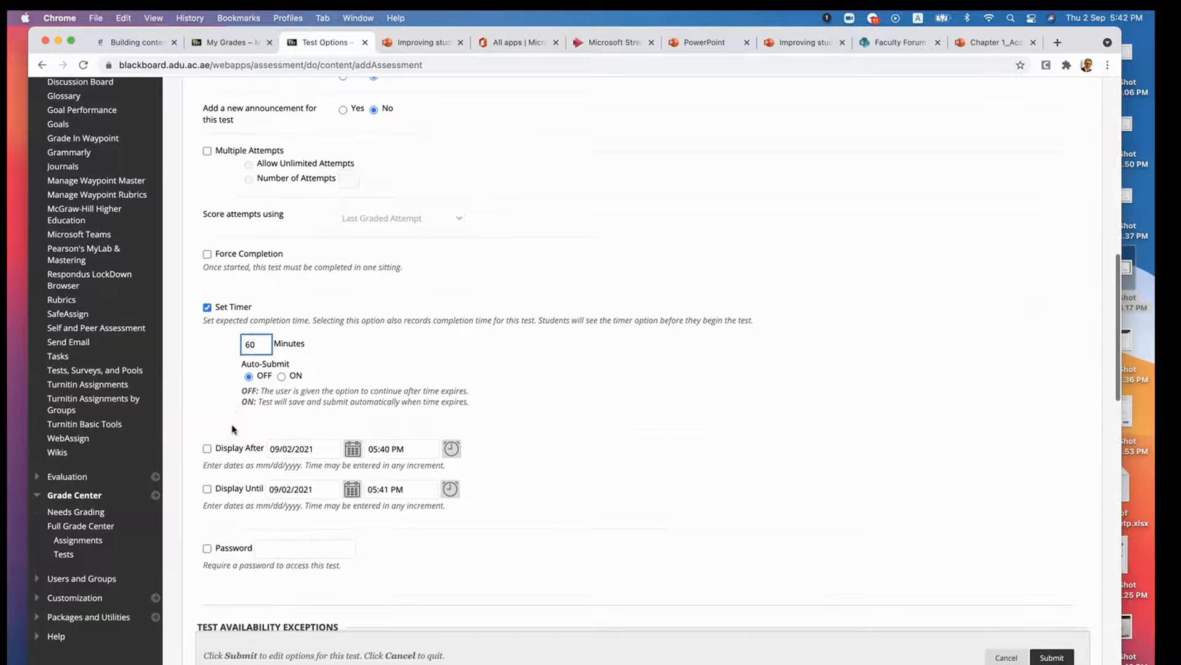
{"action": "left_click", "coordinate": [281, 376]}
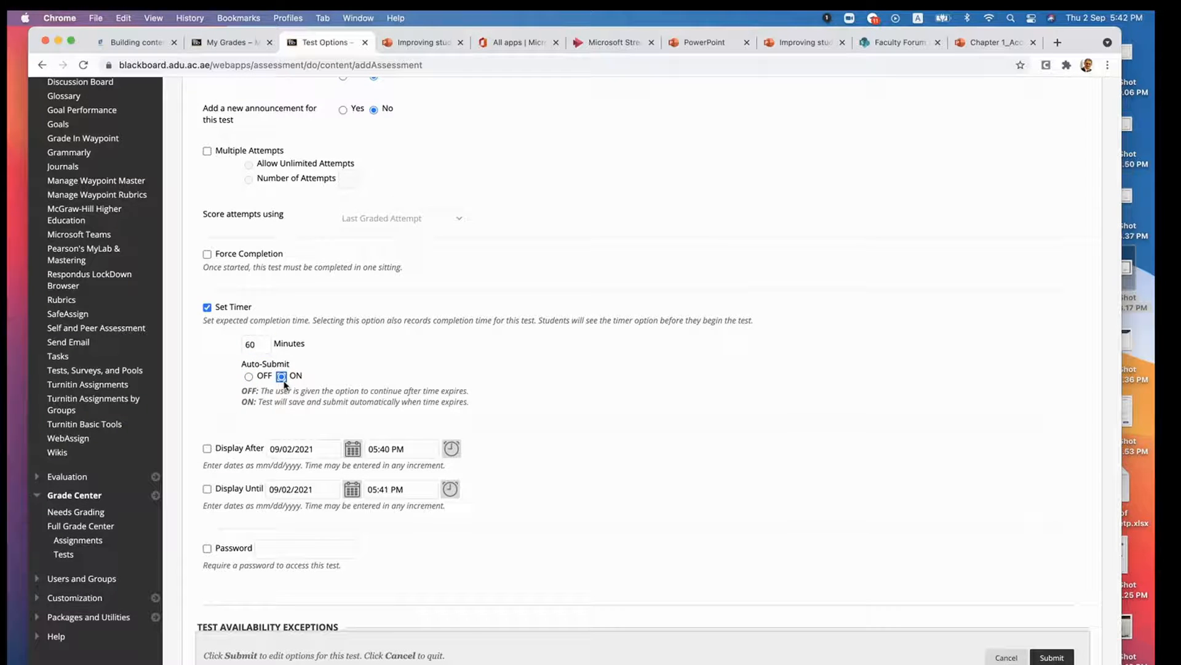
{"action": "left_click", "coordinate": [250, 376]}
{"action": "left_click", "coordinate": [281, 376]}
{"action": "scroll", "coordinate": [321, 396], "scroll_direction": "down", "scroll_amount": 3}
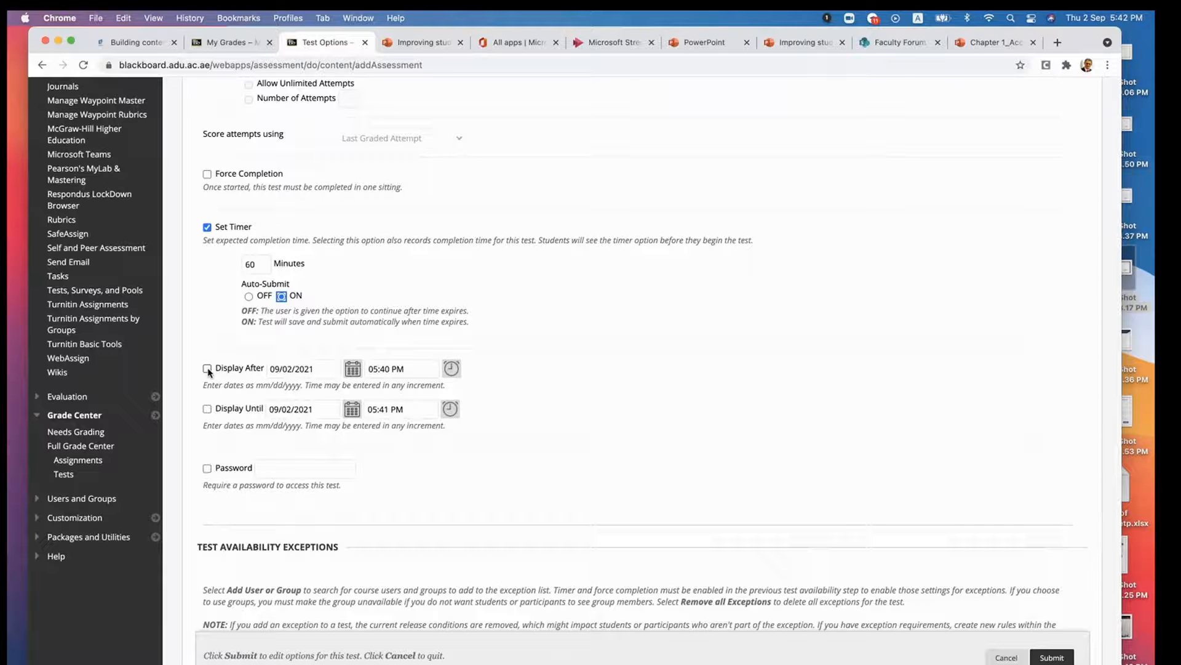
- Try the Display After date and the password requirement, and leave both options disabled
{"action": "left_click", "coordinate": [207, 369]}
{"action": "left_click", "coordinate": [248, 370]}
{"action": "left_click", "coordinate": [208, 470]}
{"action": "left_click", "coordinate": [207, 470]}
{"action": "left_click", "coordinate": [207, 368]}
{"action": "left_click", "coordinate": [278, 470]}
- Try selecting three students for the test availability exceptions, and cancel the selection
{"action": "scroll", "coordinate": [259, 503], "scroll_direction": "down", "scroll_amount": 1}
{"action": "scroll", "coordinate": [259, 502], "scroll_direction": "down", "scroll_amount": 5}
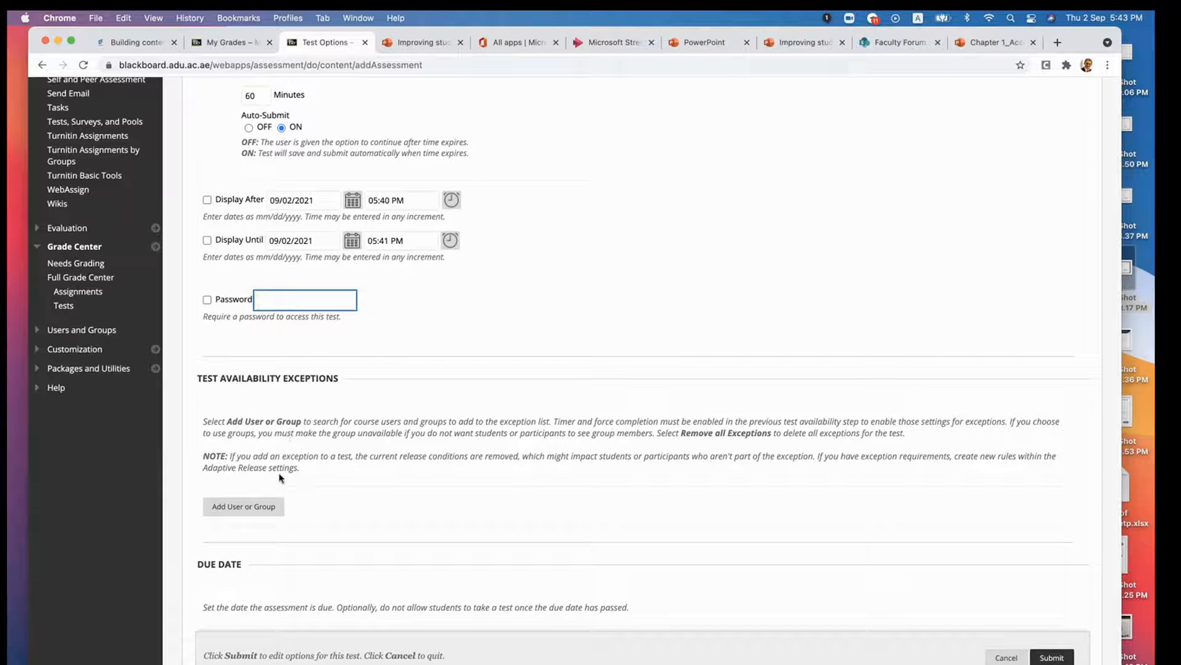
{"action": "left_click", "coordinate": [253, 507]}
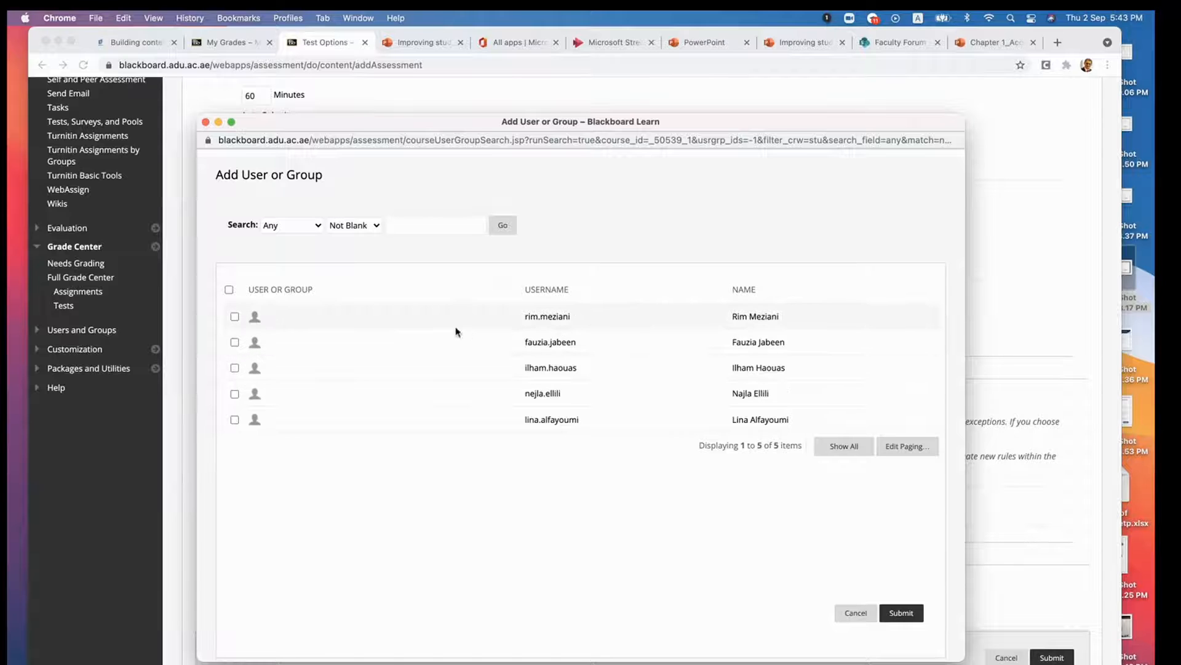
{"action": "left_click", "coordinate": [235, 317]}
{"action": "left_click", "coordinate": [235, 368]}
{"action": "left_click", "coordinate": [235, 394]}
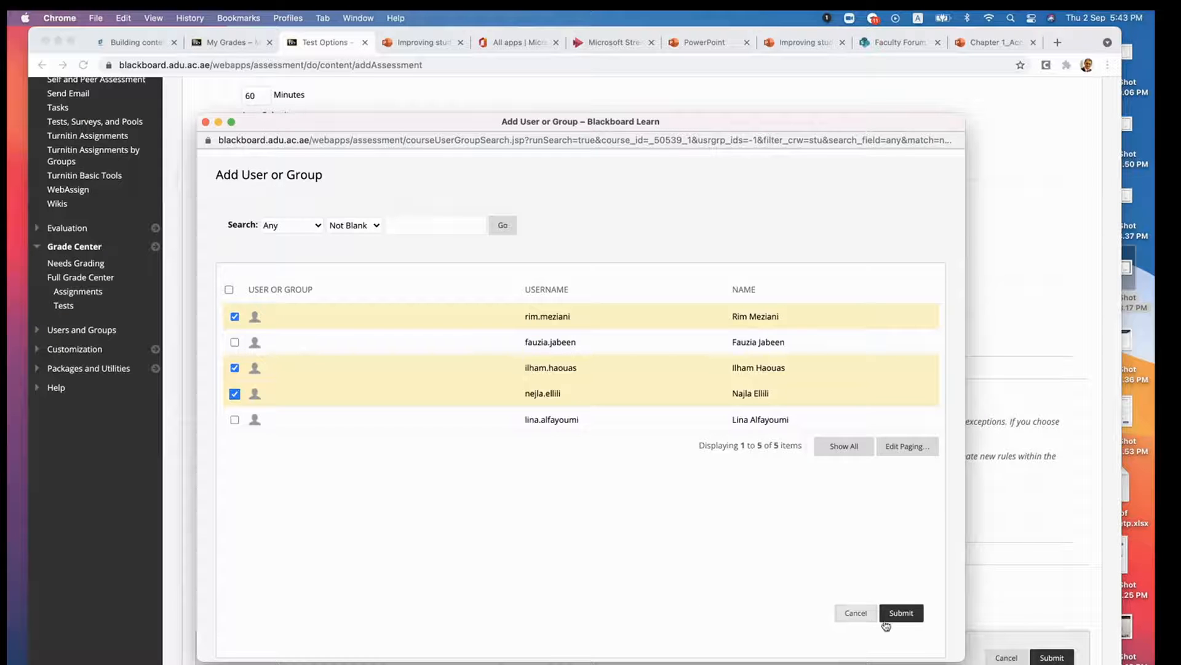
{"action": "left_click", "coordinate": [856, 613]}
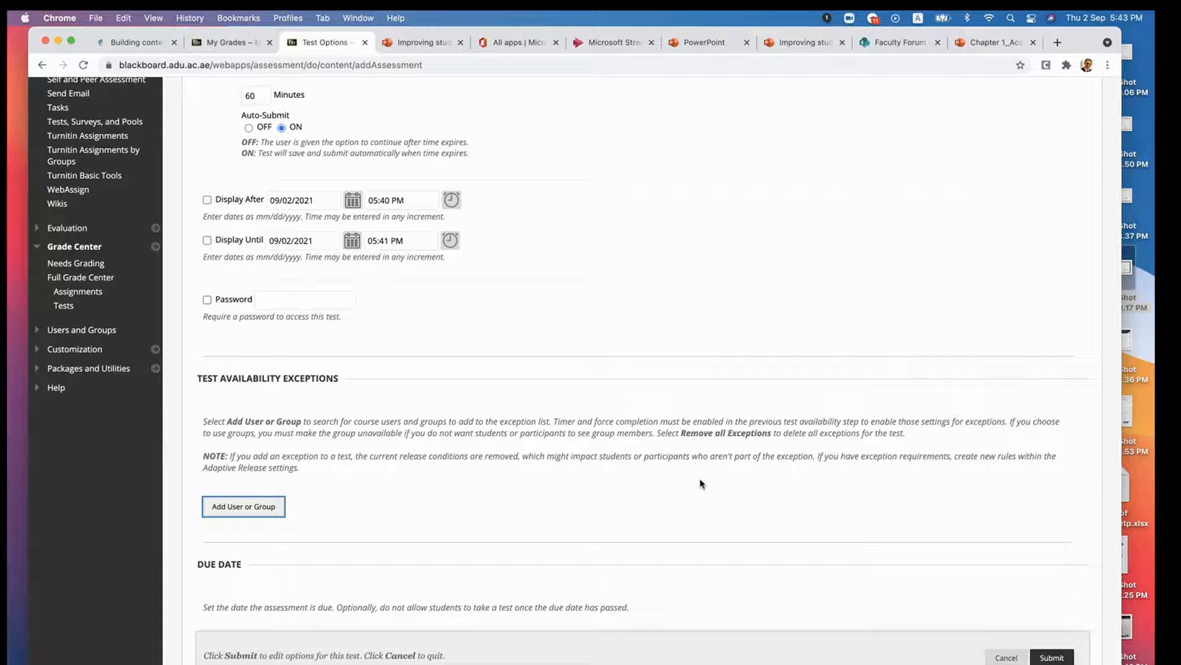
- Try hiding the test results from the instructor and the Grade Center, and restore inclusion in Grade Center score calculations
{"action": "scroll", "coordinate": [677, 491], "scroll_direction": "down", "scroll_amount": 5}
{"action": "scroll", "coordinate": [677, 490], "scroll_direction": "down", "scroll_amount": 3}
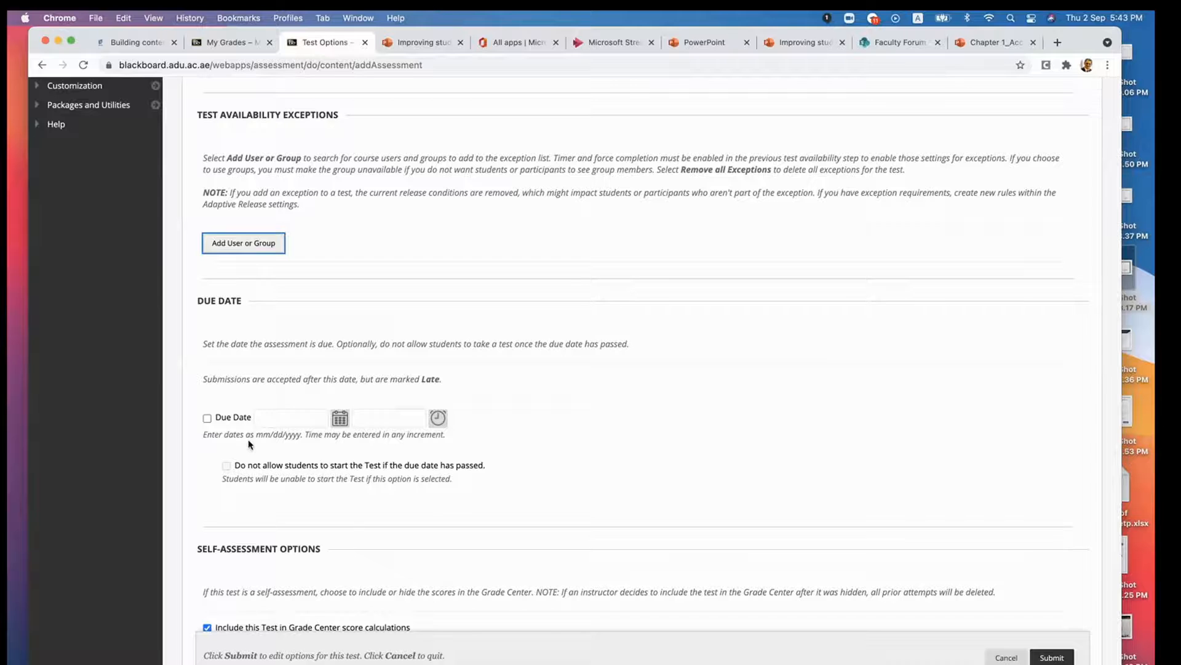
{"action": "scroll", "coordinate": [477, 457], "scroll_direction": "down", "scroll_amount": 7}
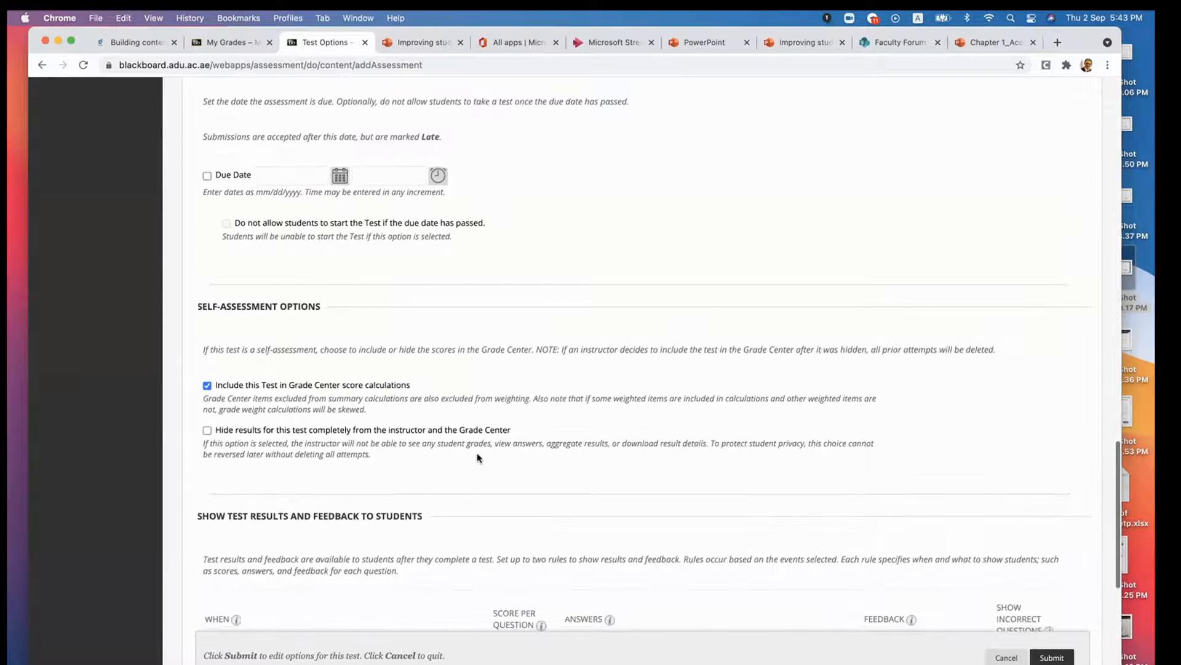
{"action": "scroll", "coordinate": [276, 392], "scroll_direction": "up", "scroll_amount": 5}
{"action": "left_click", "coordinate": [276, 392]}
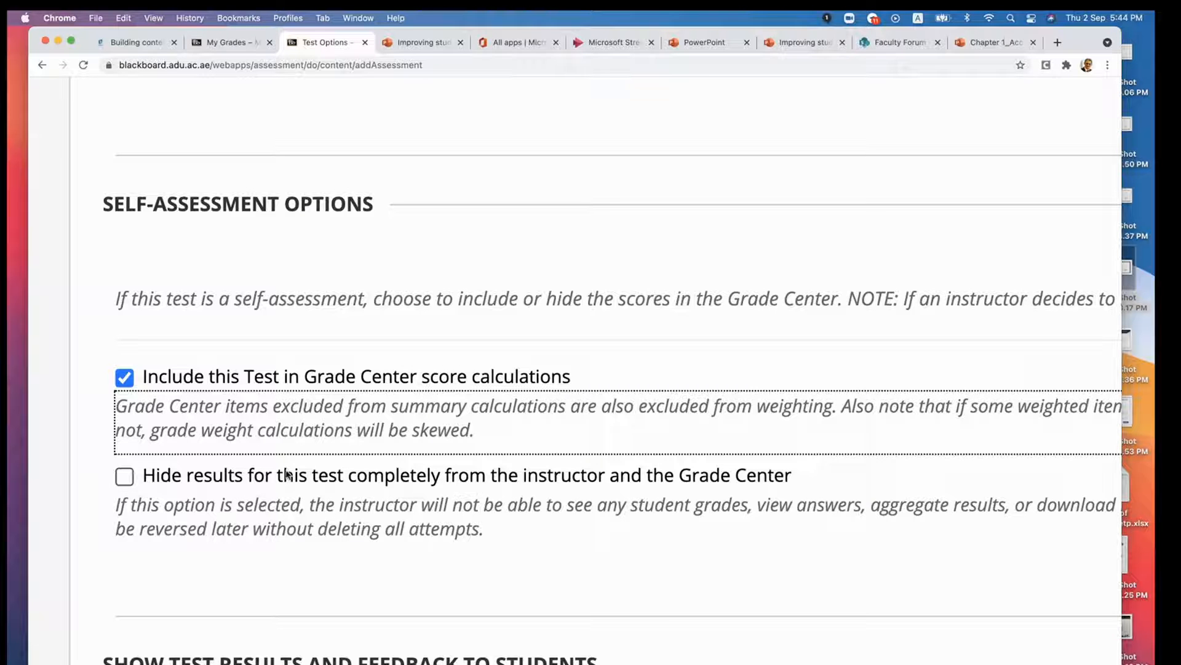
{"action": "left_click", "coordinate": [129, 479]}
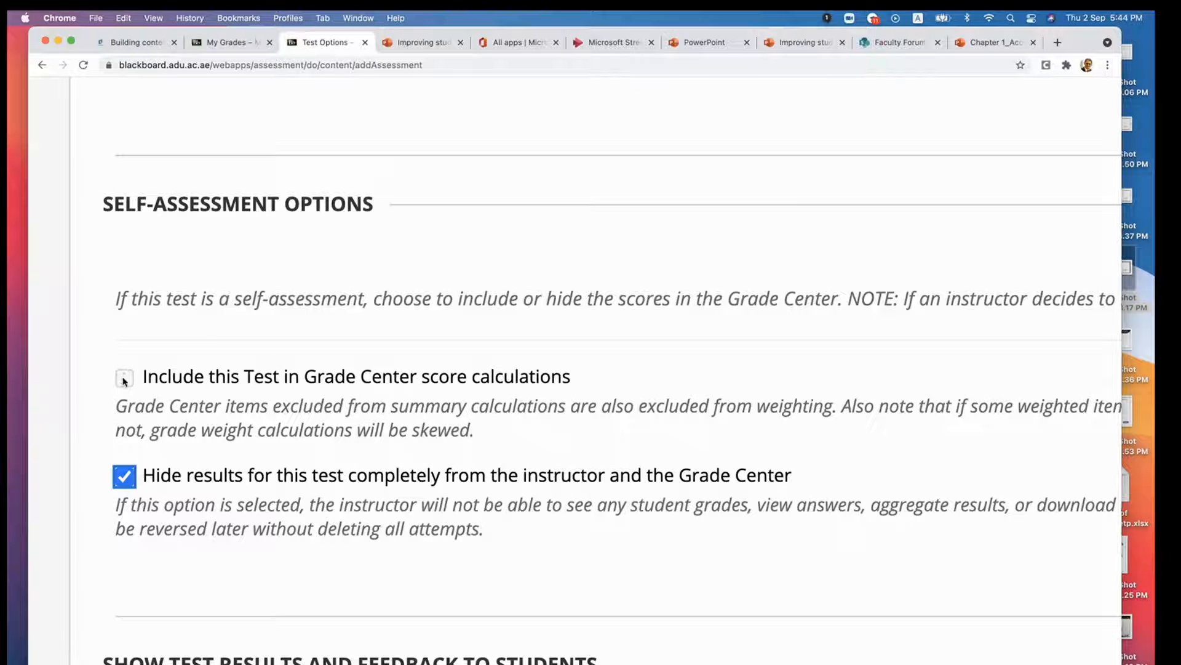
{"action": "left_click", "coordinate": [124, 475]}
{"action": "left_click", "coordinate": [685, 163]}
{"action": "left_click", "coordinate": [125, 377]}
- Stop showing students the score per question in the After Submission results and feedback rule
{"action": "scroll", "coordinate": [224, 454], "scroll_direction": "down", "scroll_amount": 4}
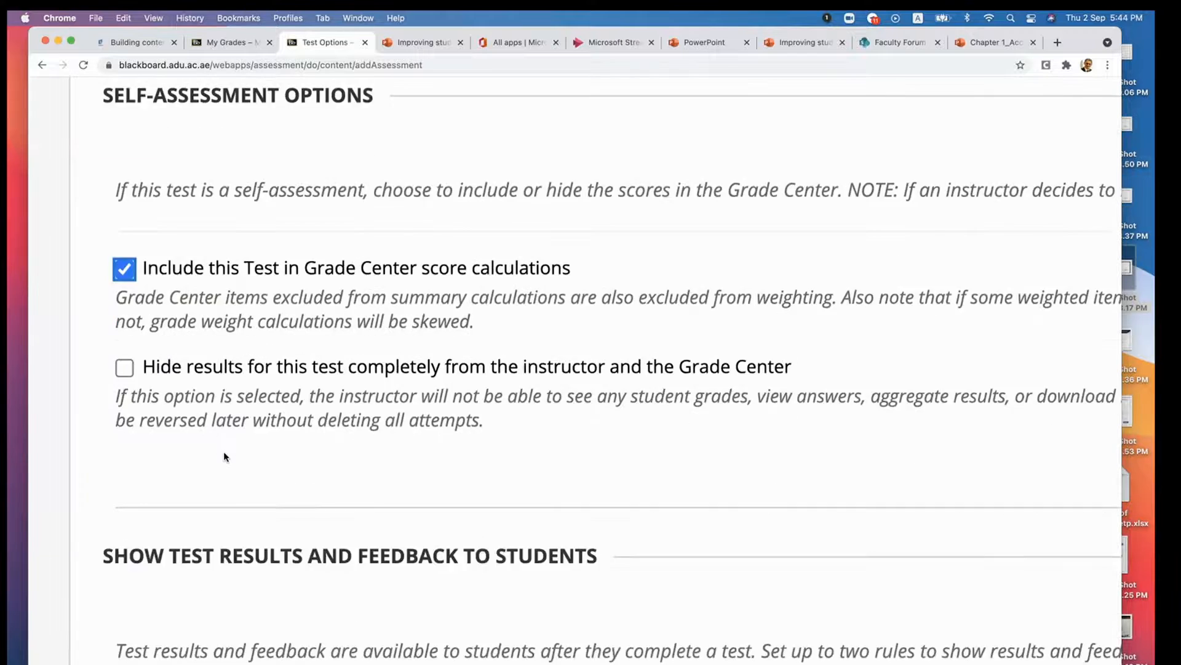
{"action": "scroll", "coordinate": [224, 454], "scroll_direction": "down", "scroll_amount": 2}
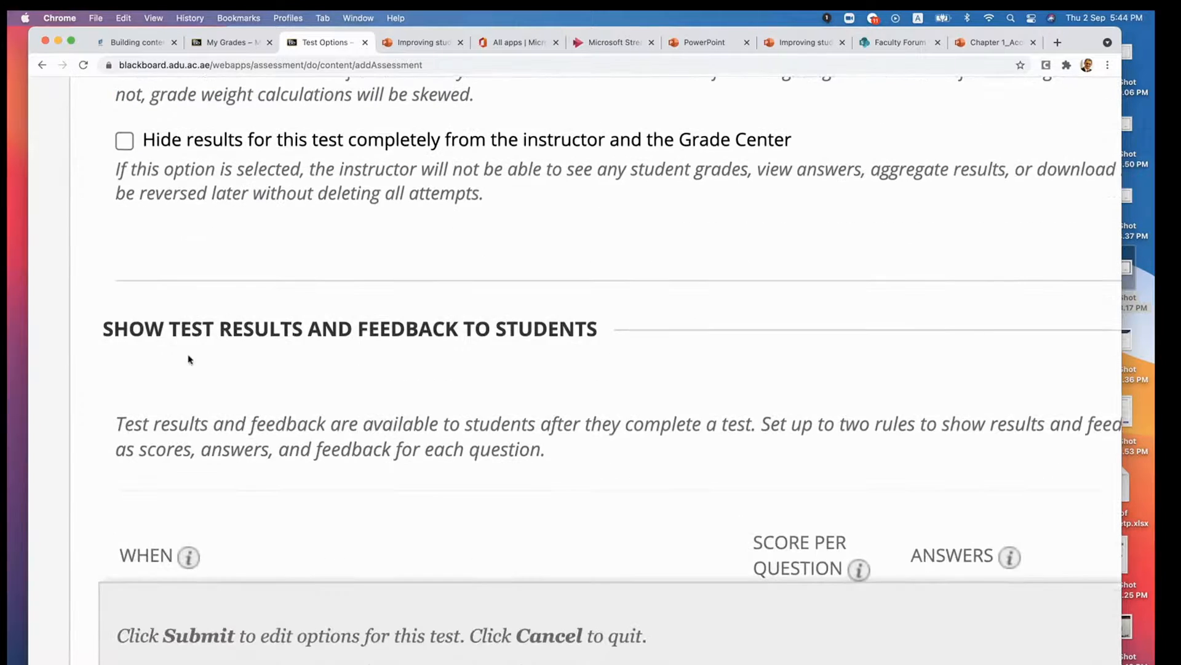
{"action": "scroll", "coordinate": [270, 380], "scroll_direction": "down", "scroll_amount": 4}
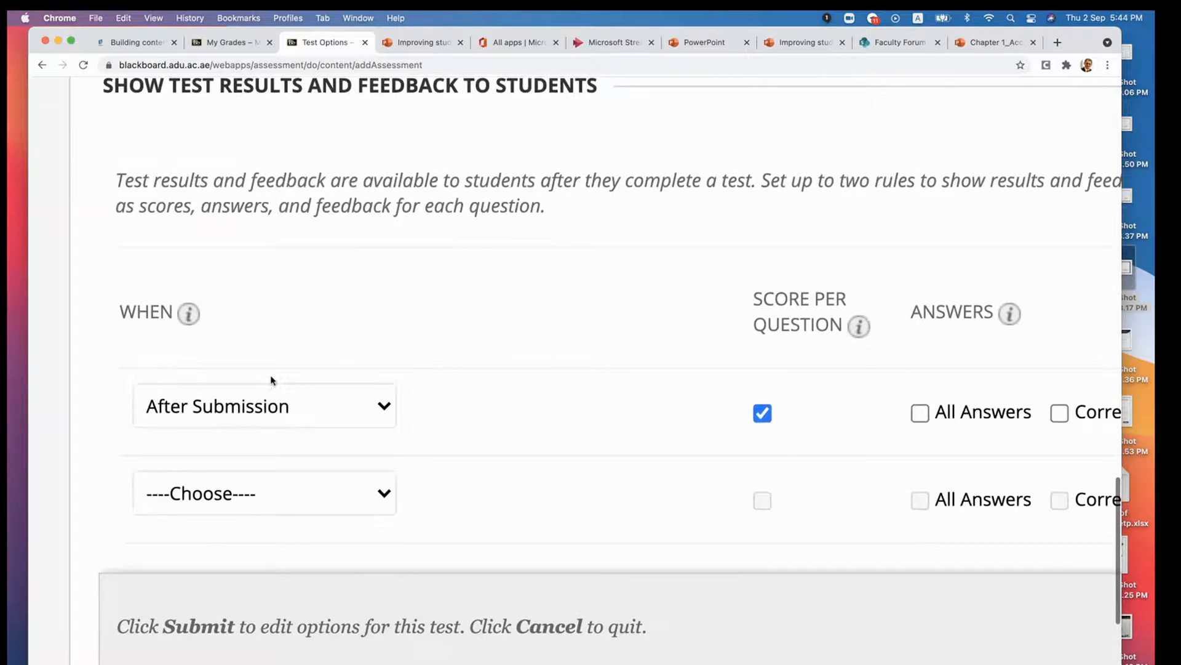
{"action": "scroll", "coordinate": [271, 379], "scroll_direction": "up", "scroll_amount": 3}
{"action": "scroll", "coordinate": [271, 381], "scroll_direction": "down", "scroll_amount": 5}
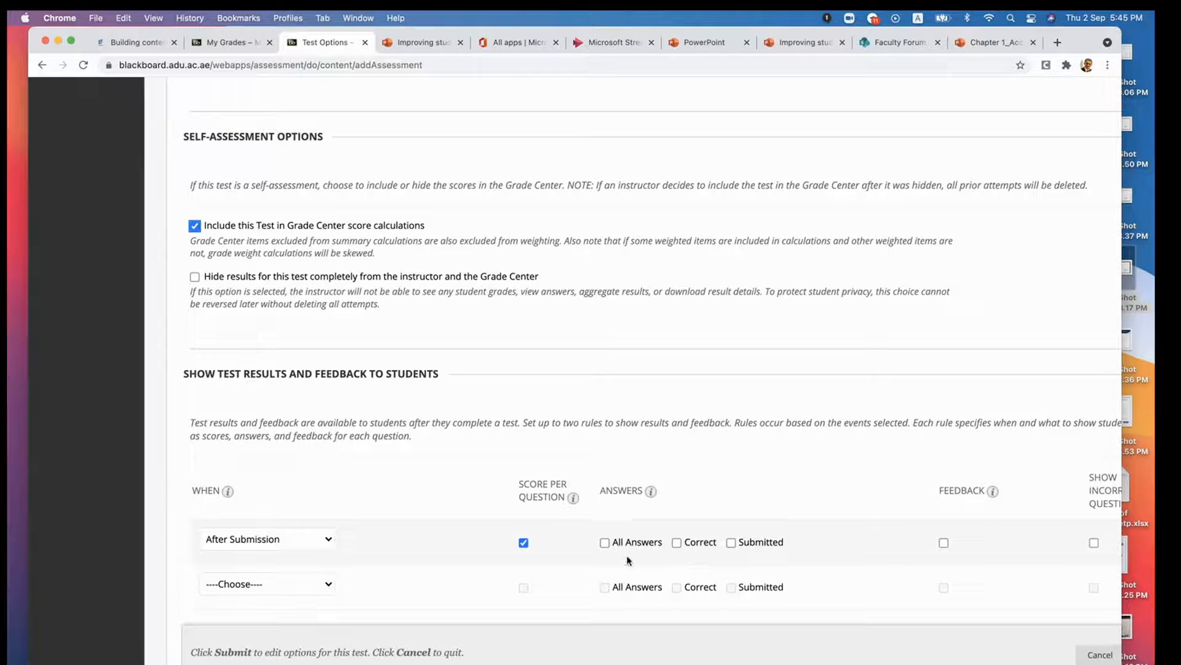
{"action": "key", "text": "super+minus"}
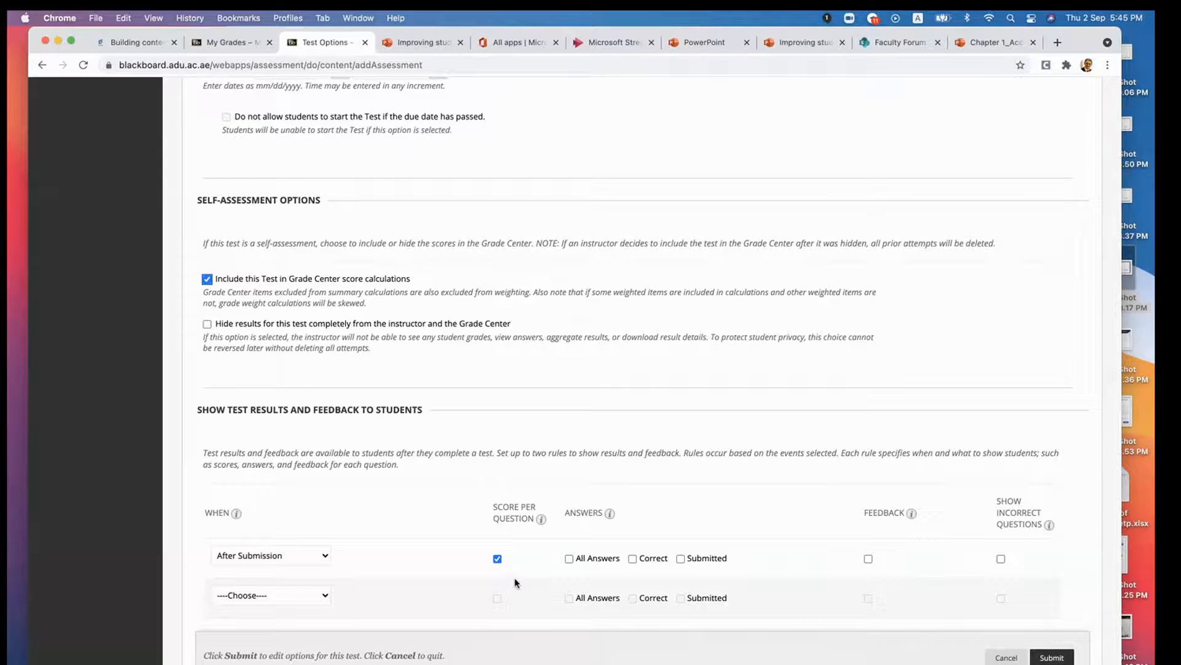
{"action": "mouse_move", "coordinate": [518, 518]}
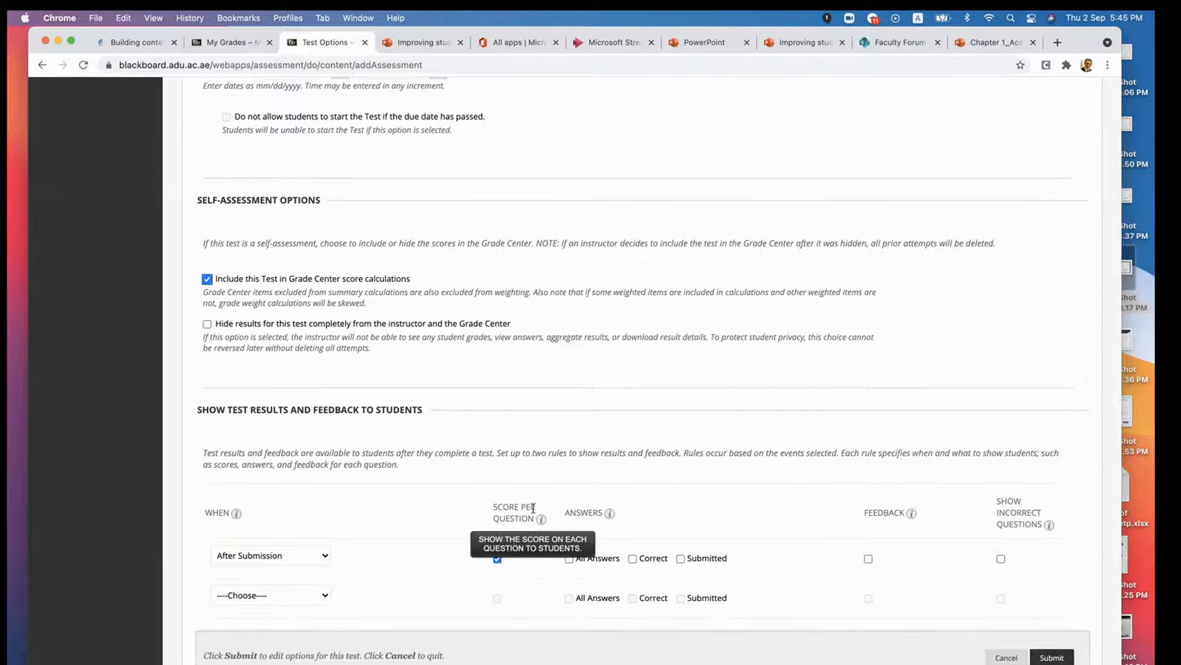
{"action": "left_click", "coordinate": [498, 559]}
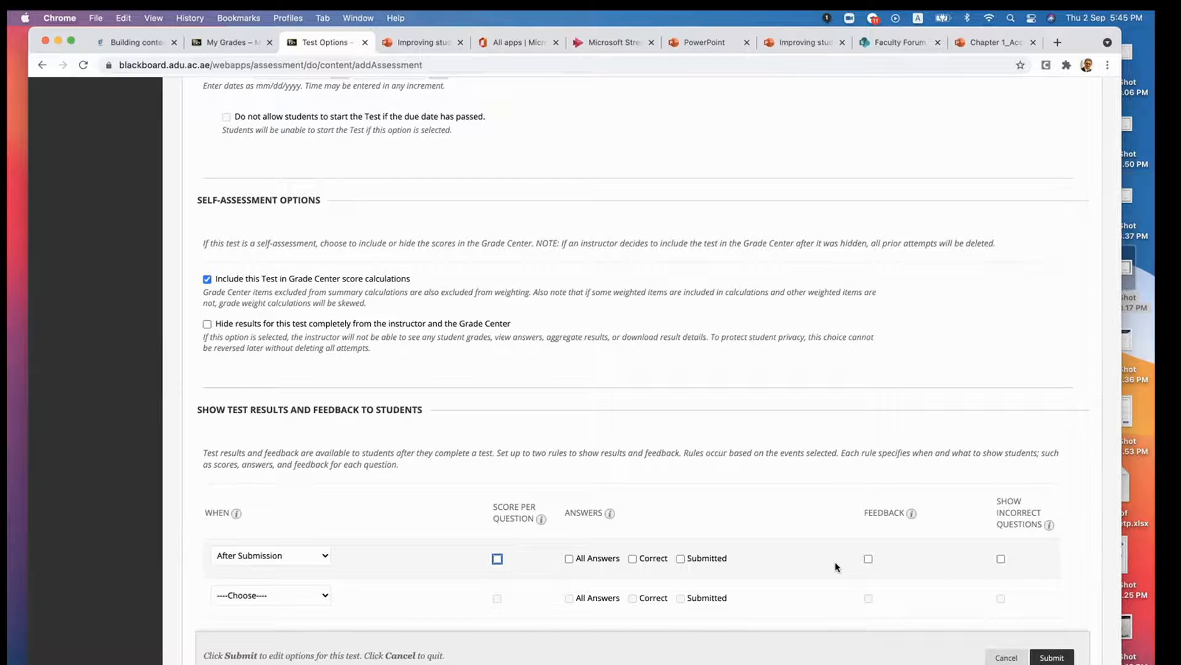
- Set the test presentation to One at a Time and turn on Randomize Questions
{"action": "scroll", "coordinate": [553, 578], "scroll_direction": "down", "scroll_amount": 3}
{"action": "scroll", "coordinate": [553, 577], "scroll_direction": "down", "scroll_amount": 2}
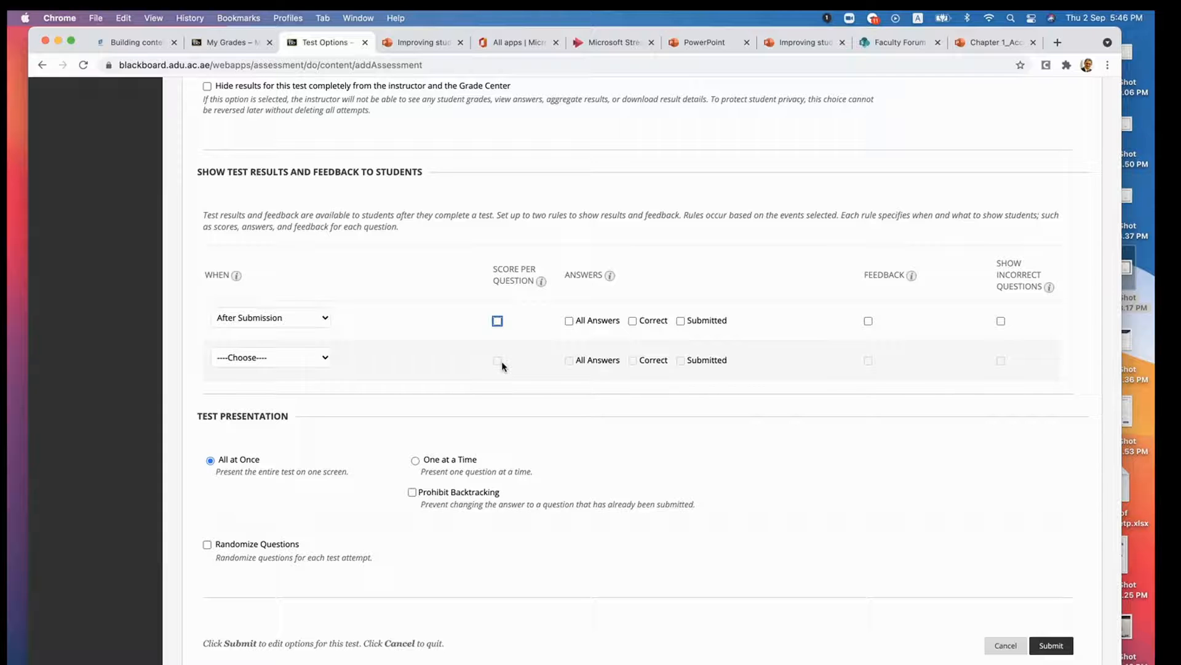
{"action": "scroll", "coordinate": [473, 365], "scroll_direction": "down", "scroll_amount": 1}
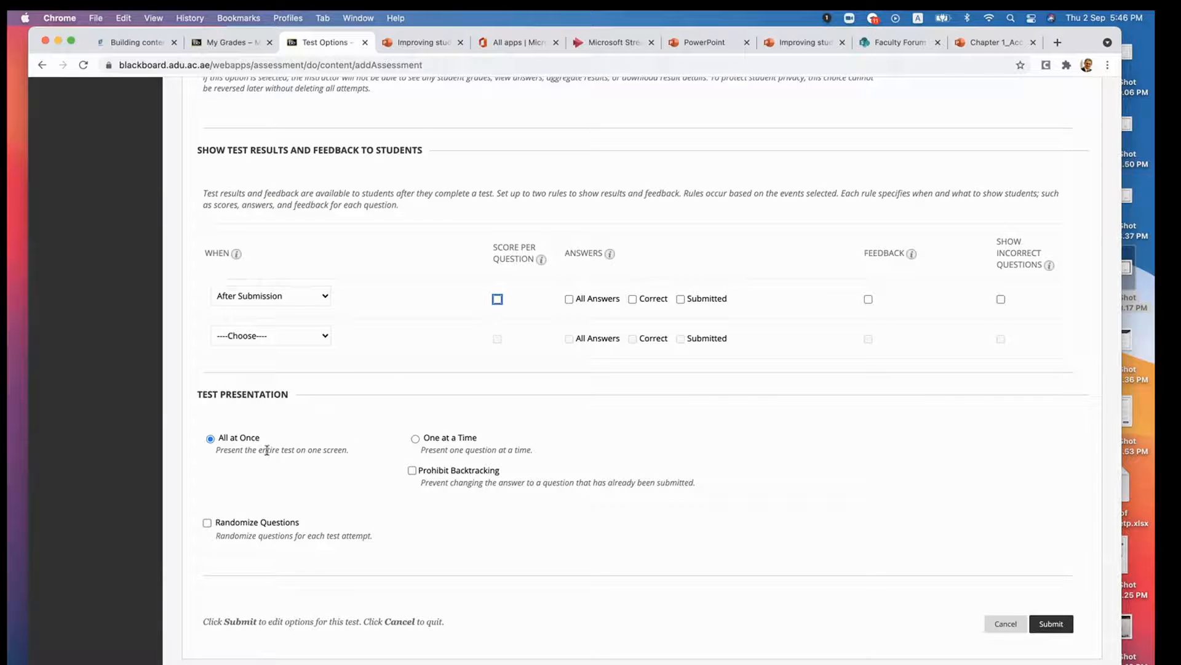
{"action": "left_click", "coordinate": [416, 438]}
{"action": "left_click", "coordinate": [467, 441]}
{"action": "left_click", "coordinate": [207, 523]}
- Review the test's name, availability and presentation settings, and submit the Mid Term Exam options
{"action": "scroll", "coordinate": [733, 525], "scroll_direction": "up", "scroll_amount": 8}
{"action": "scroll", "coordinate": [733, 525], "scroll_direction": "up", "scroll_amount": 20}
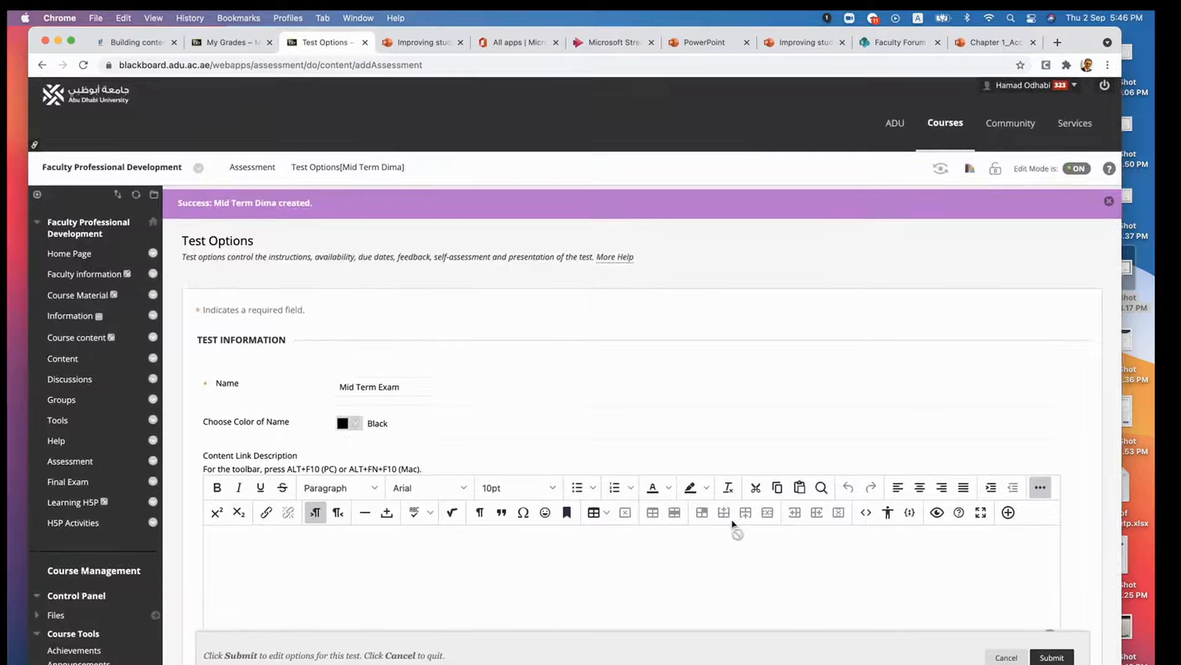
{"action": "scroll", "coordinate": [733, 526], "scroll_direction": "down", "scroll_amount": 2}
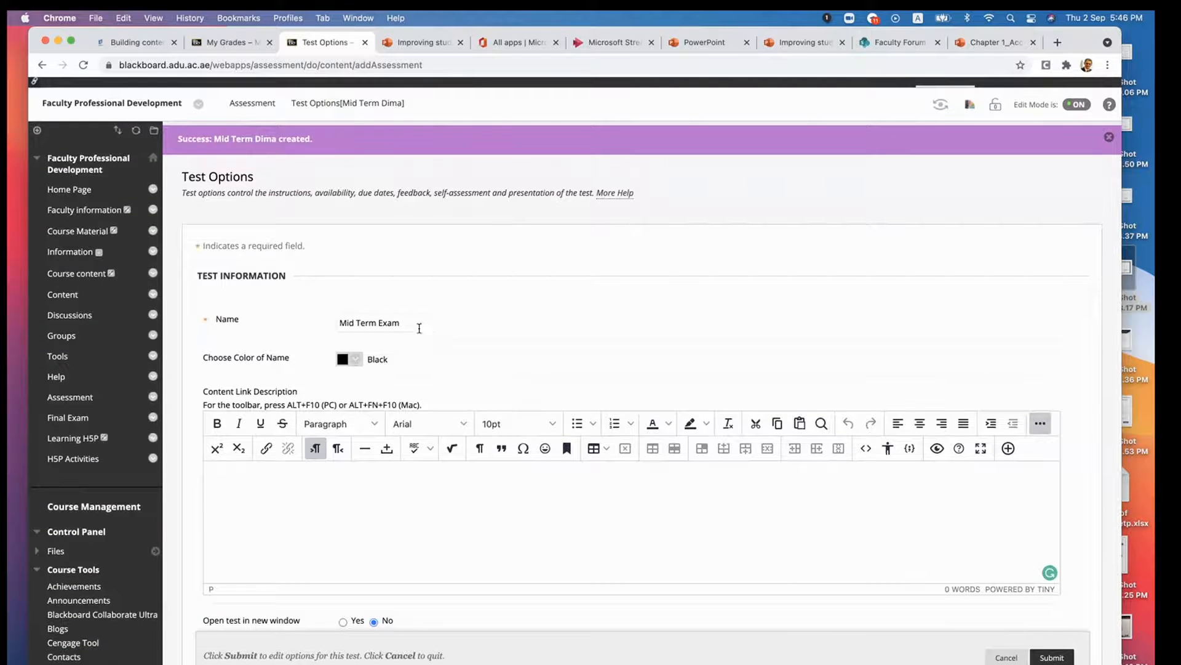
{"action": "scroll", "coordinate": [508, 370], "scroll_direction": "down", "scroll_amount": 20}
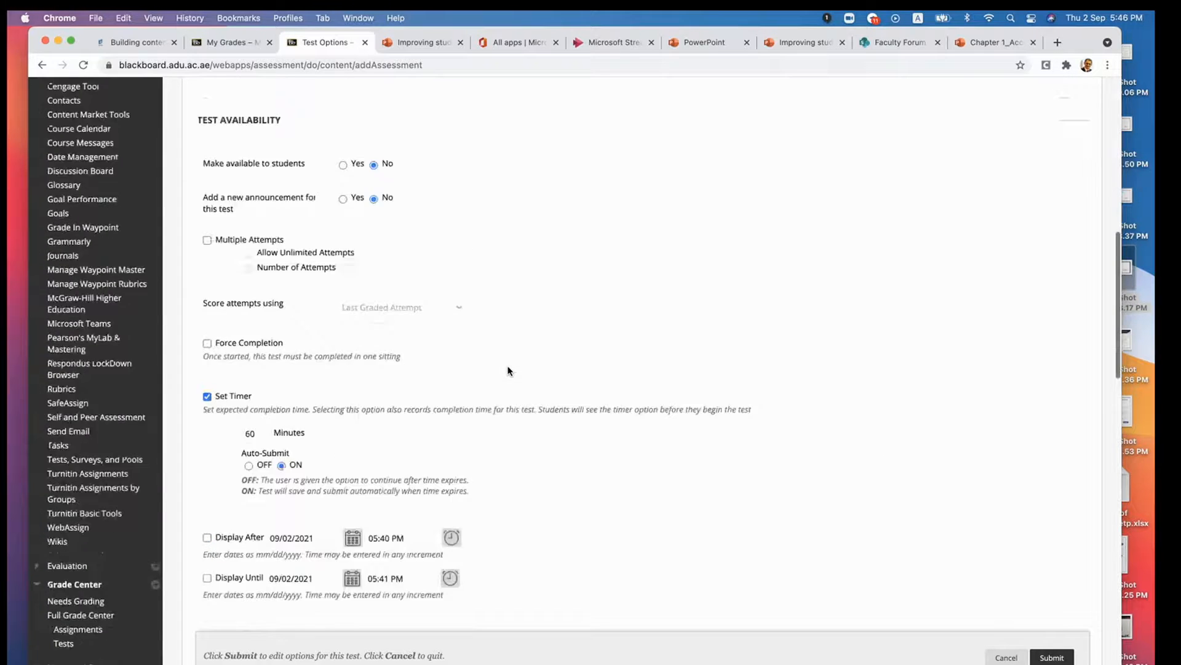
{"action": "scroll", "coordinate": [508, 371], "scroll_direction": "down", "scroll_amount": 5}
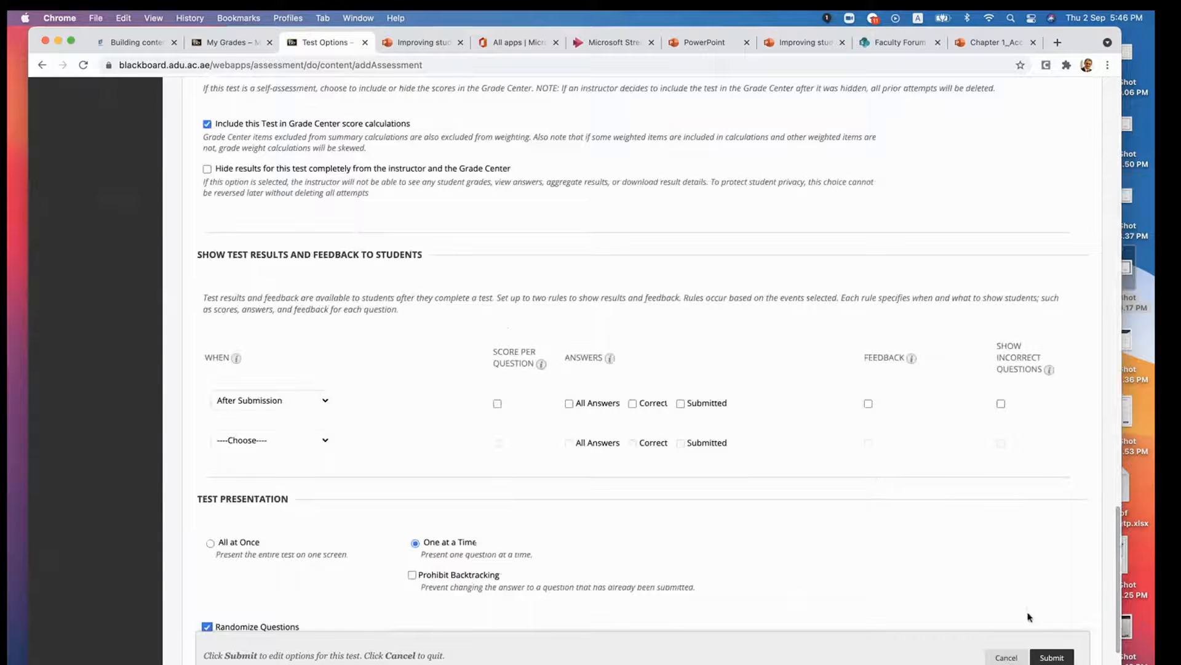
{"action": "left_click", "coordinate": [1048, 658]}
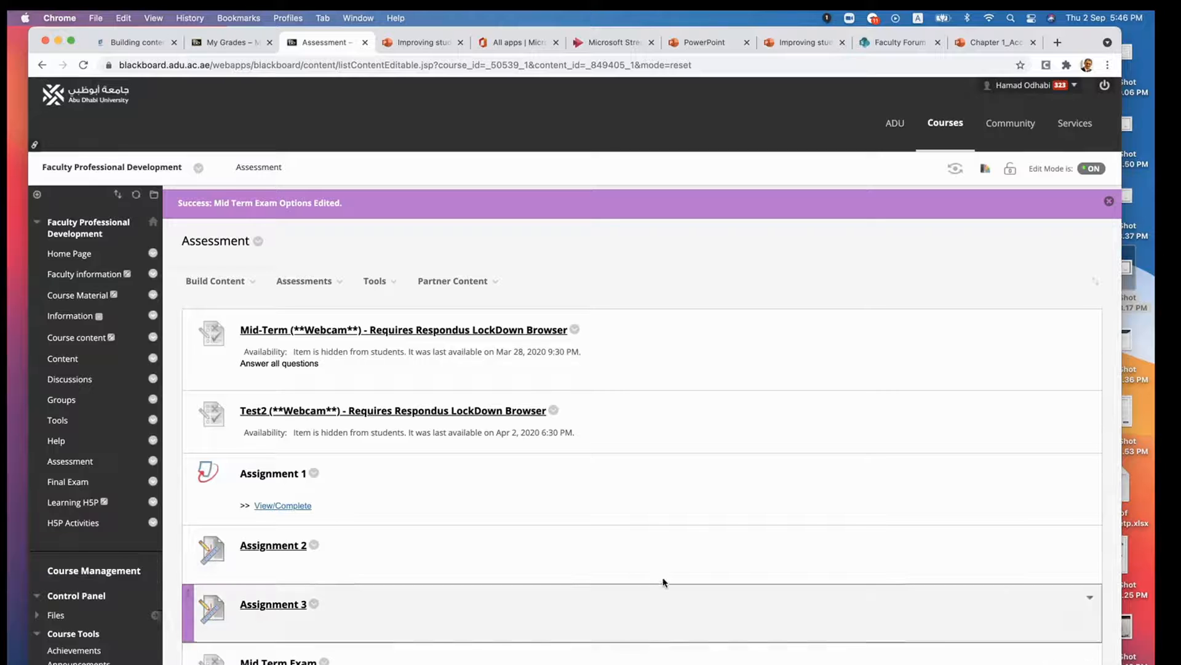
- View the question sets of the Mid Term Exam in its test canvas, and return to the Assessment page
{"action": "scroll", "coordinate": [573, 521], "scroll_direction": "down", "scroll_amount": 4}
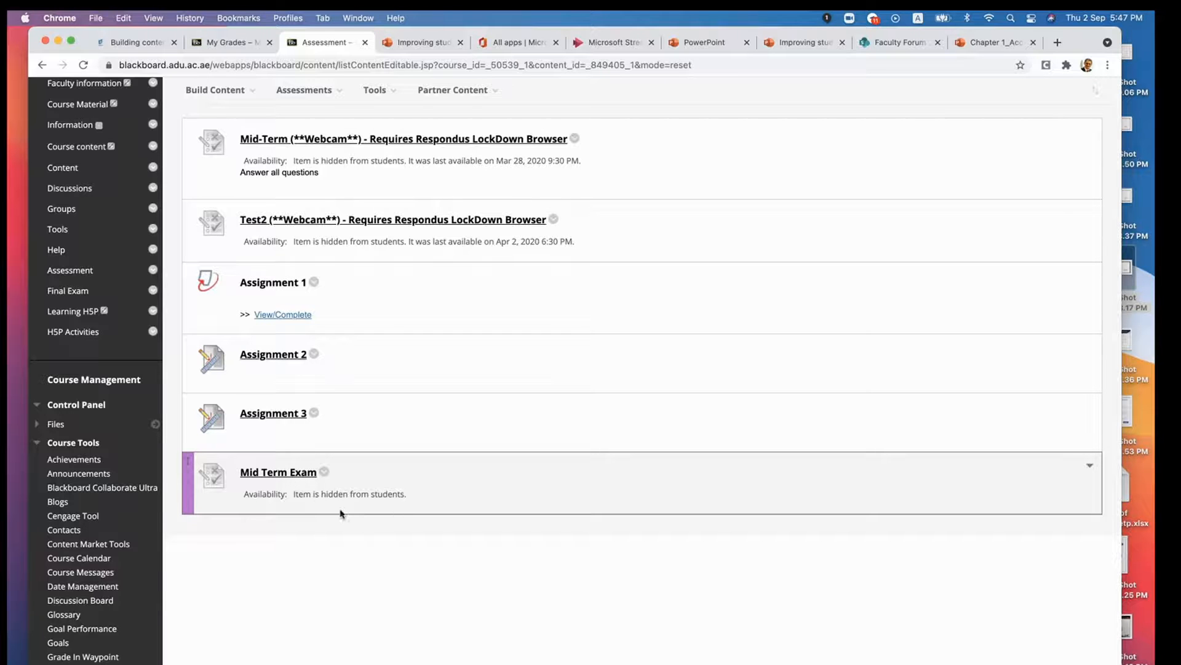
{"action": "left_click", "coordinate": [325, 473]}
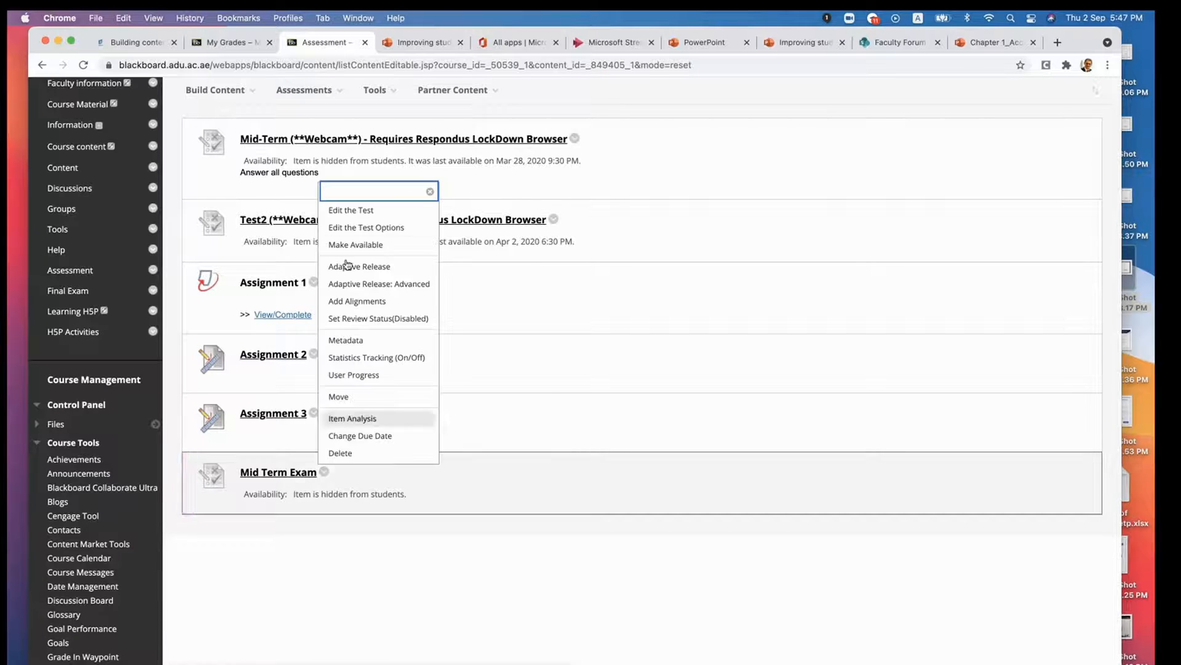
{"action": "left_click", "coordinate": [357, 212]}
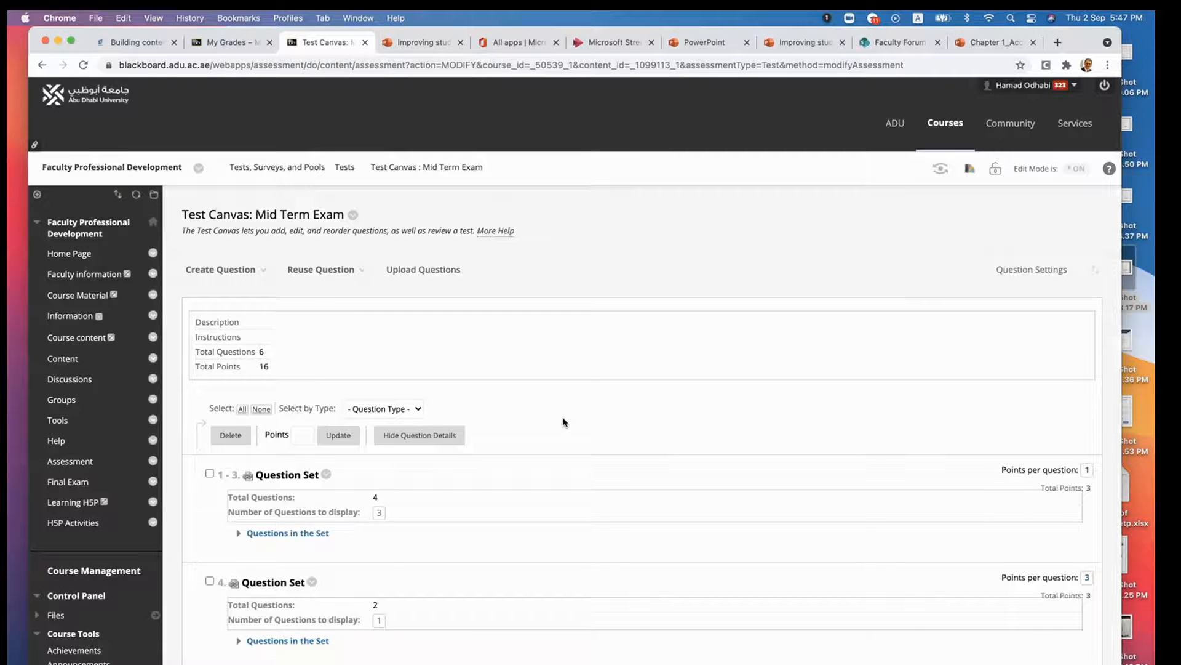
{"action": "left_click", "coordinate": [42, 65]}
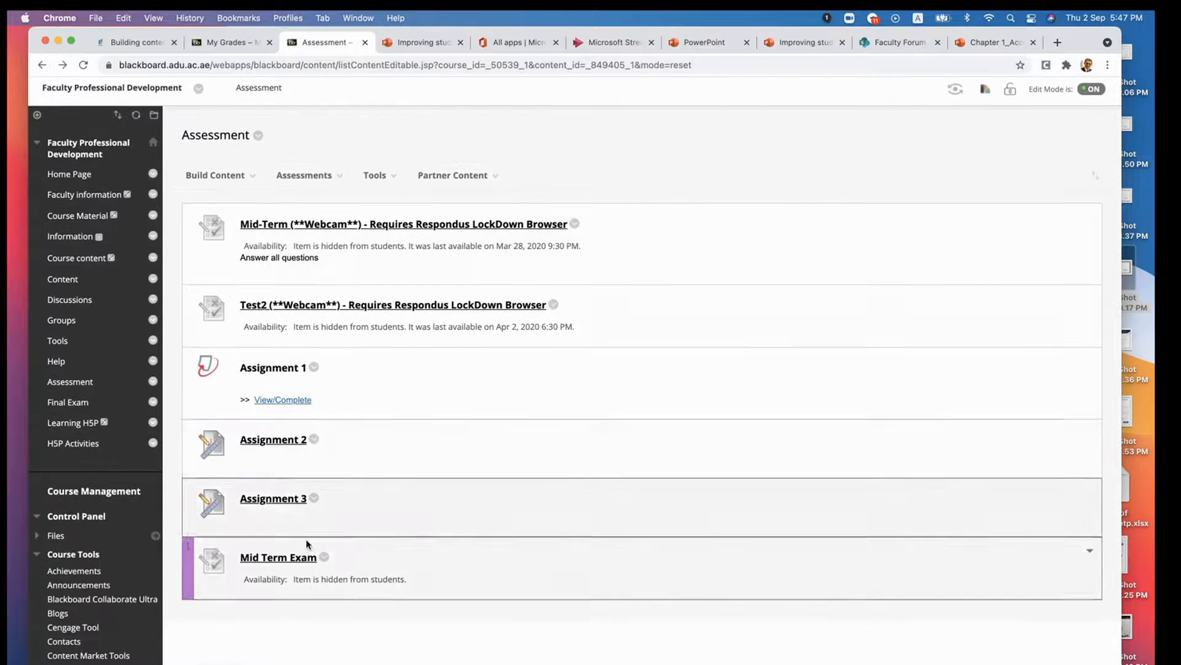
- Make the Mid Term Exam available to students without a new announcement, and submit its test options
{"action": "left_click", "coordinate": [324, 558]}
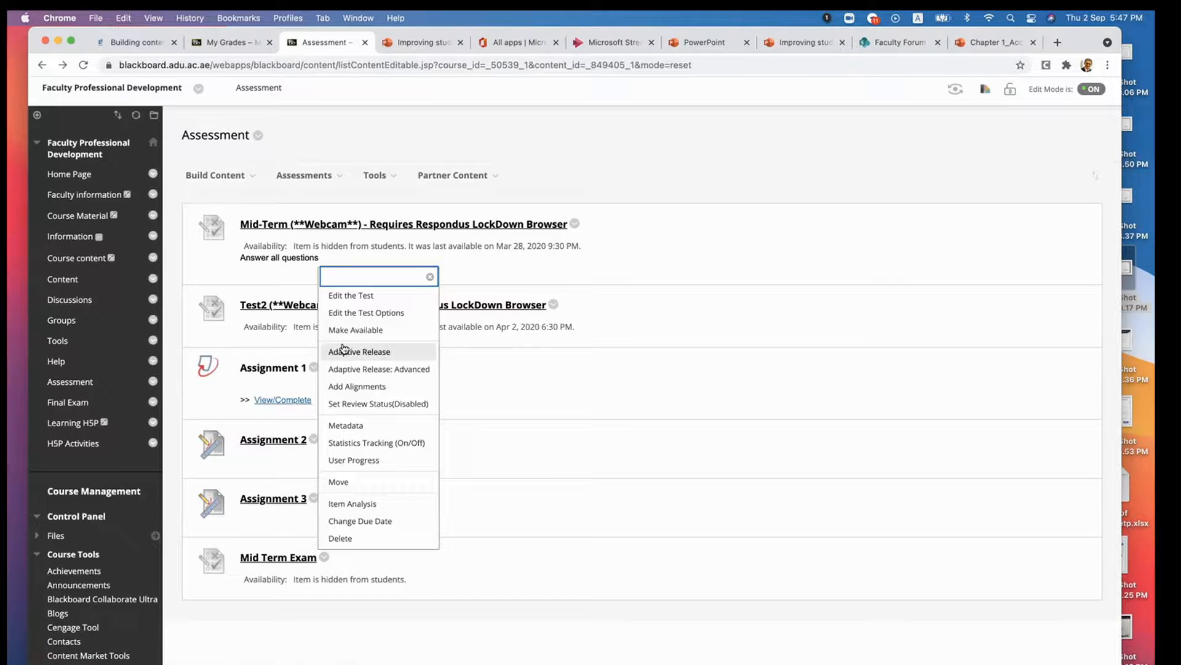
{"action": "left_click", "coordinate": [376, 315]}
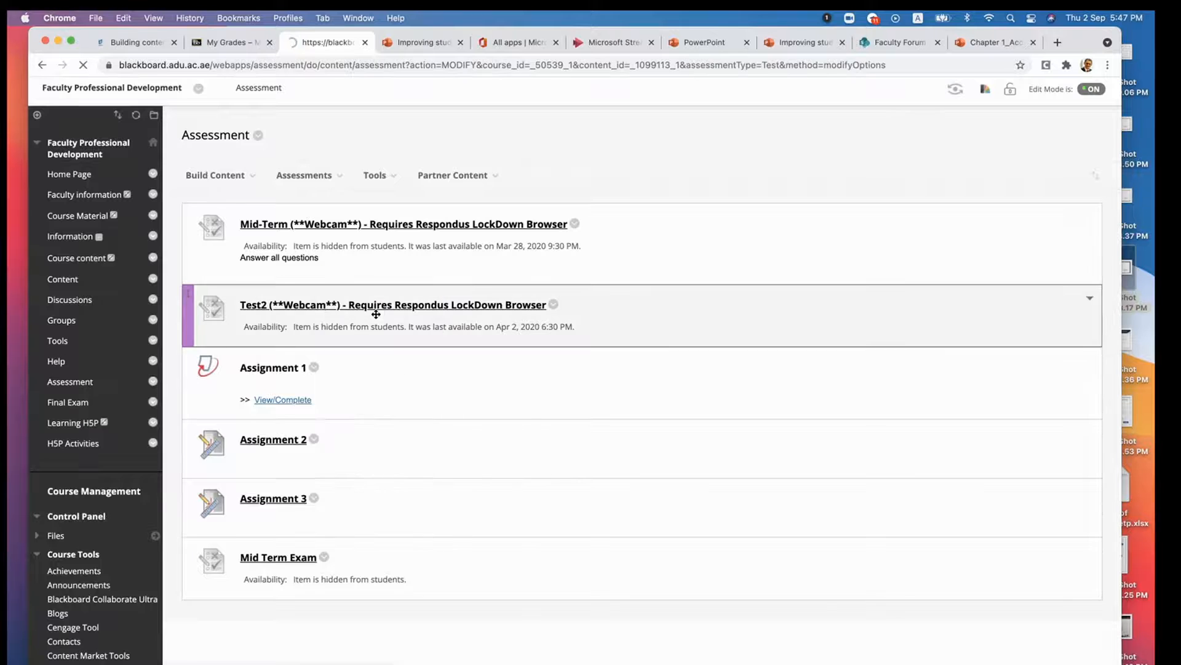
{"action": "scroll", "coordinate": [655, 496], "scroll_direction": "down", "scroll_amount": 10}
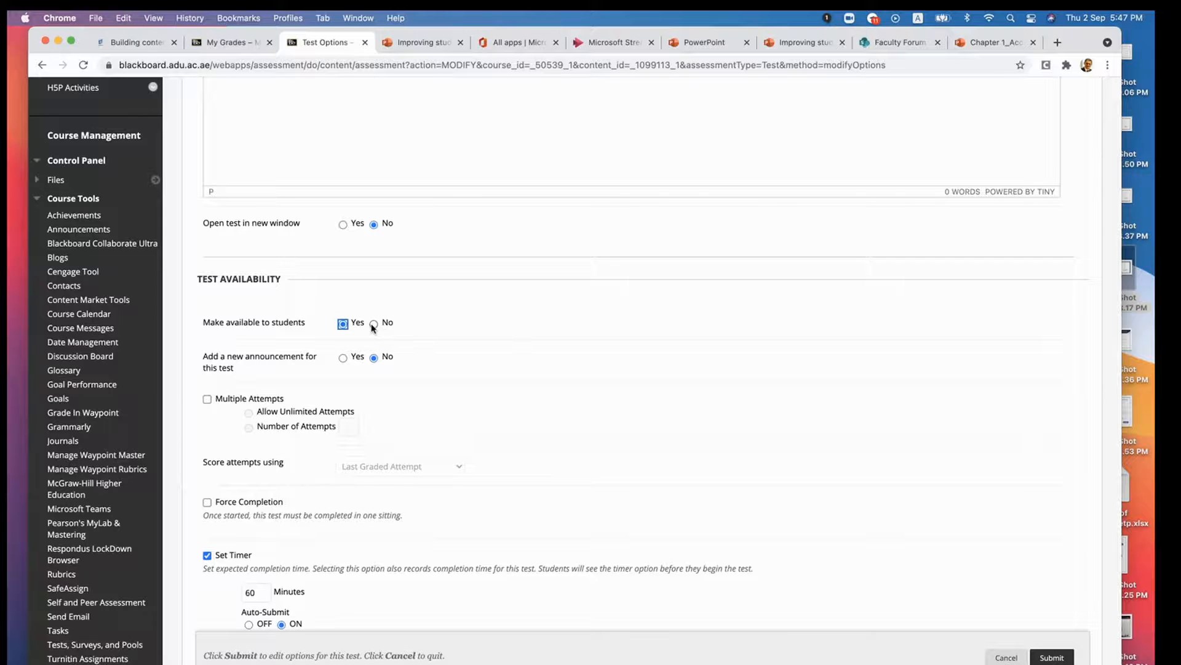
{"action": "left_click", "coordinate": [343, 324]}
{"action": "left_click", "coordinate": [344, 360]}
{"action": "left_click", "coordinate": [374, 359]}
{"action": "left_click", "coordinate": [1046, 657]}
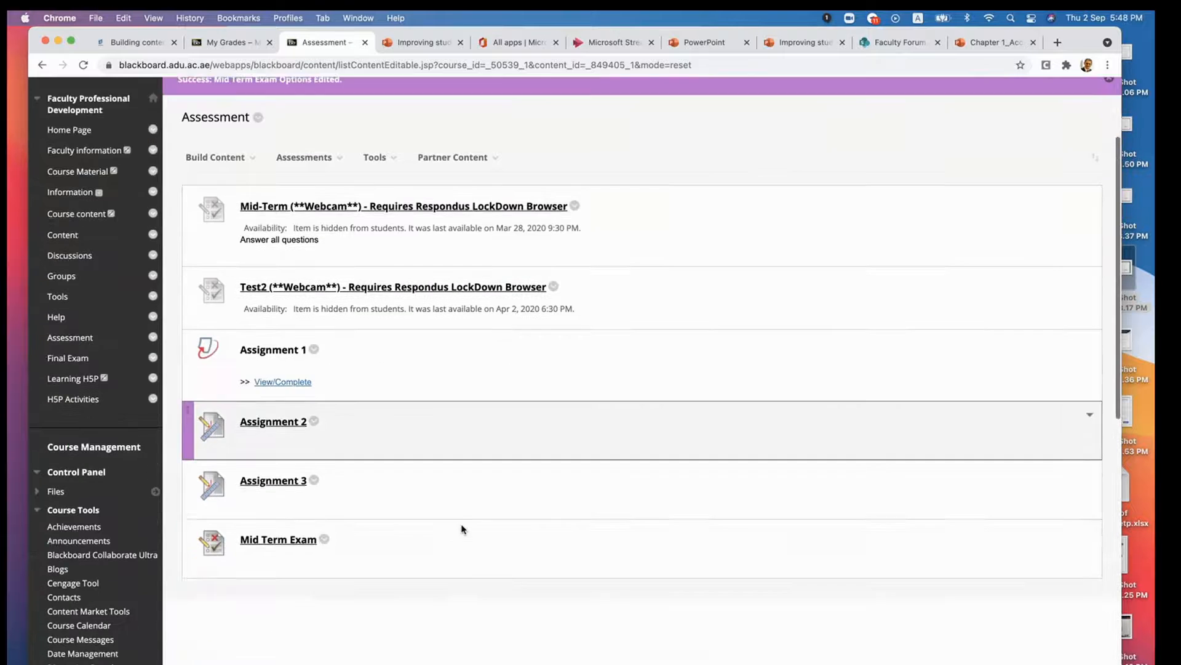
- Reopen the Mid Term Exam's test options and set its Display After date to 09/03/2021
{"action": "scroll", "coordinate": [462, 530], "scroll_direction": "down", "scroll_amount": 2}
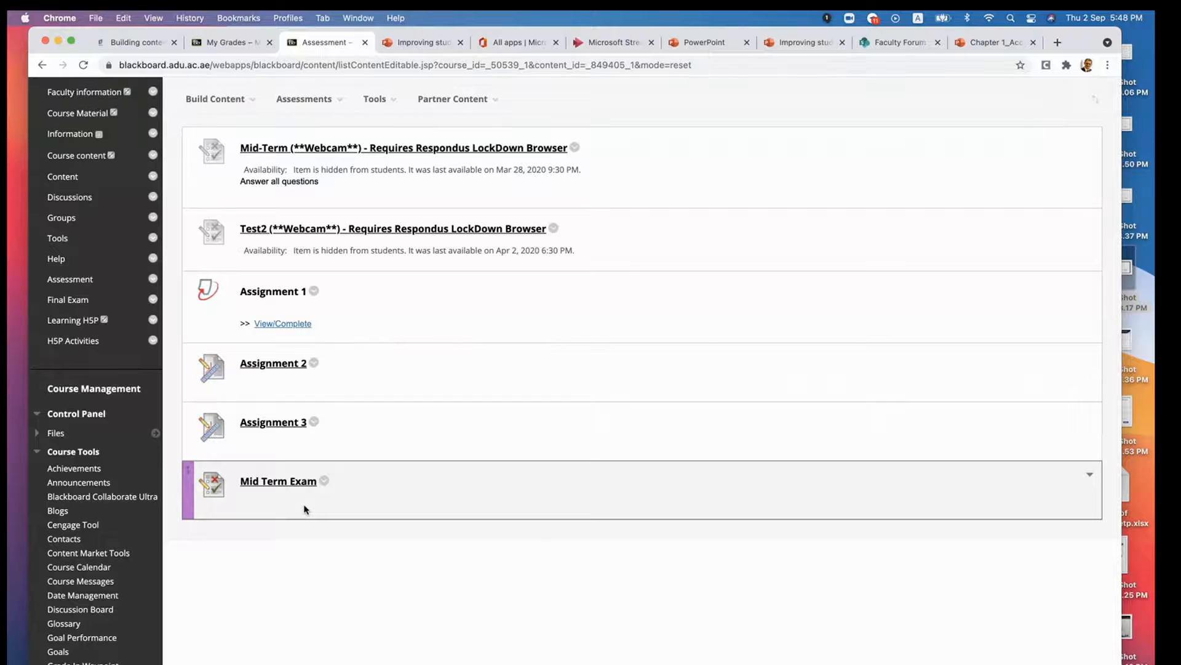
{"action": "scroll", "coordinate": [304, 509], "scroll_direction": "up", "scroll_amount": 1}
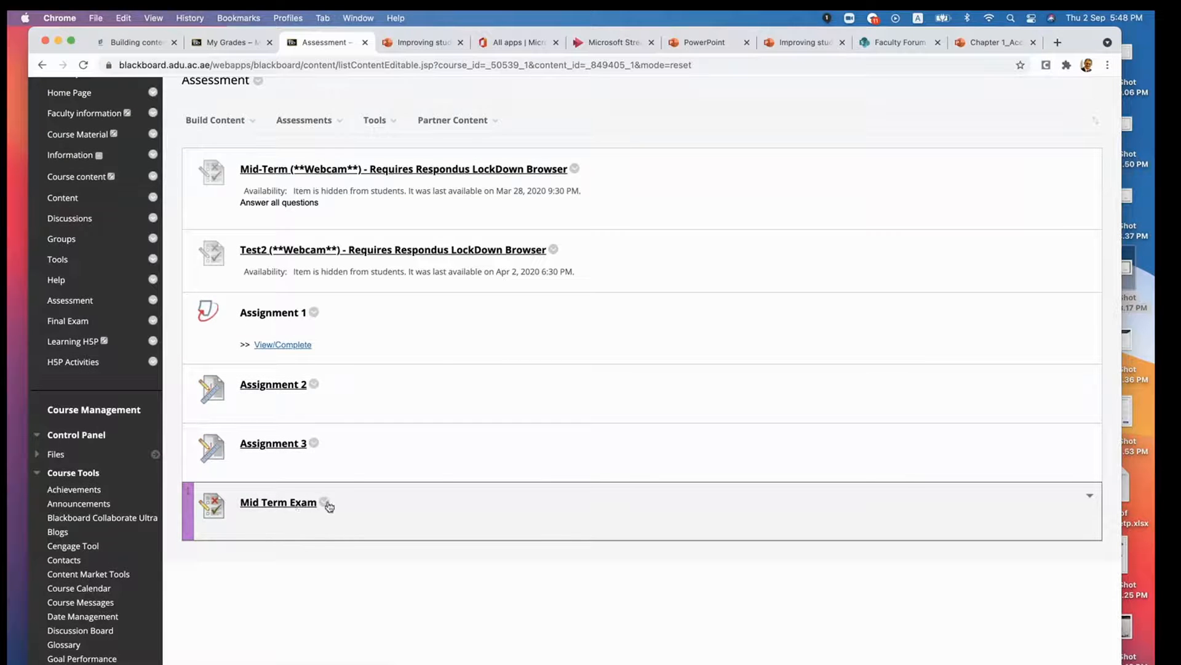
{"action": "left_click", "coordinate": [325, 502]}
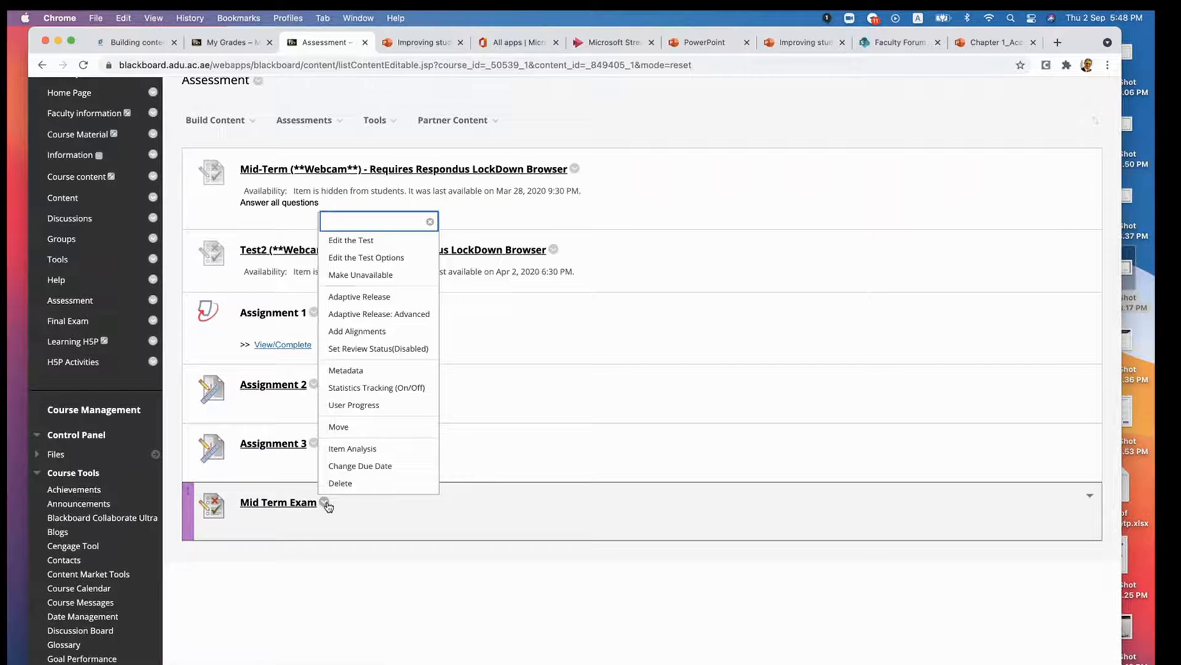
{"action": "left_click", "coordinate": [369, 259]}
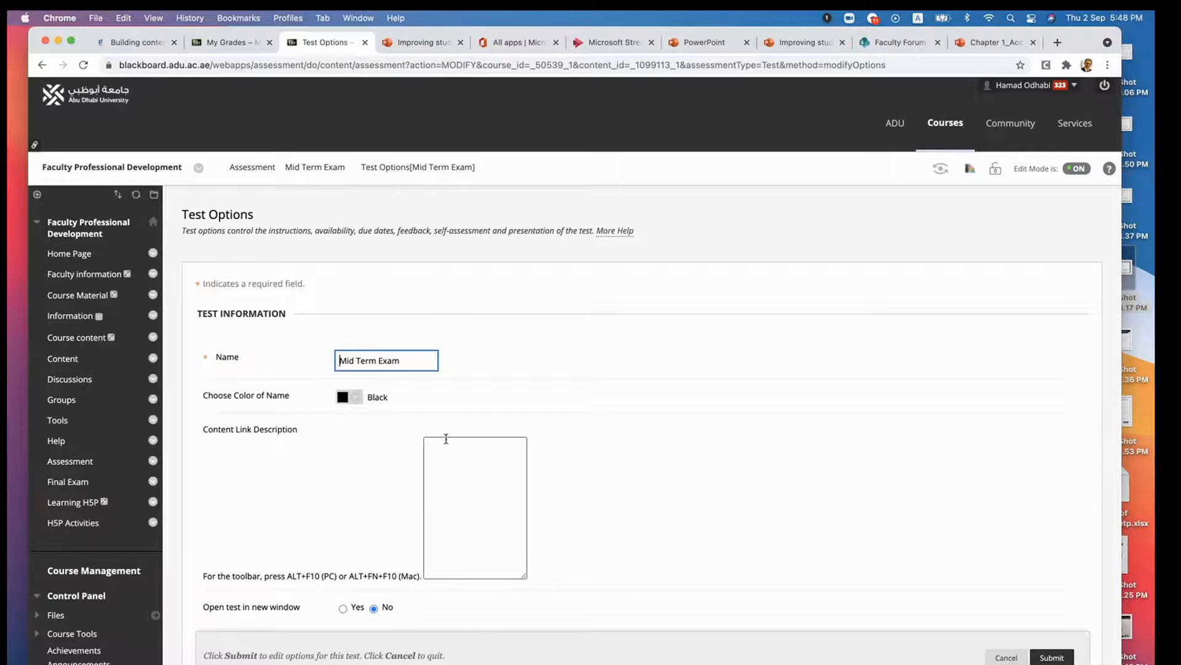
{"action": "scroll", "coordinate": [603, 477], "scroll_direction": "down", "scroll_amount": 15}
{"action": "scroll", "coordinate": [603, 477], "scroll_direction": "down", "scroll_amount": 2}
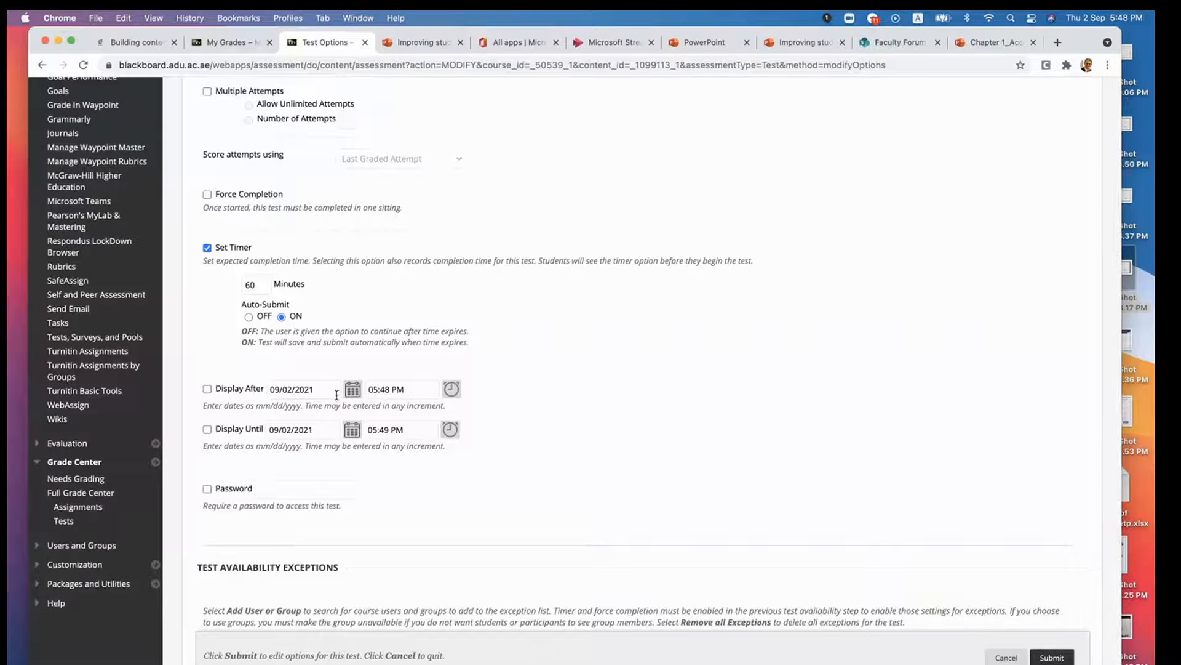
{"action": "left_click", "coordinate": [352, 393]}
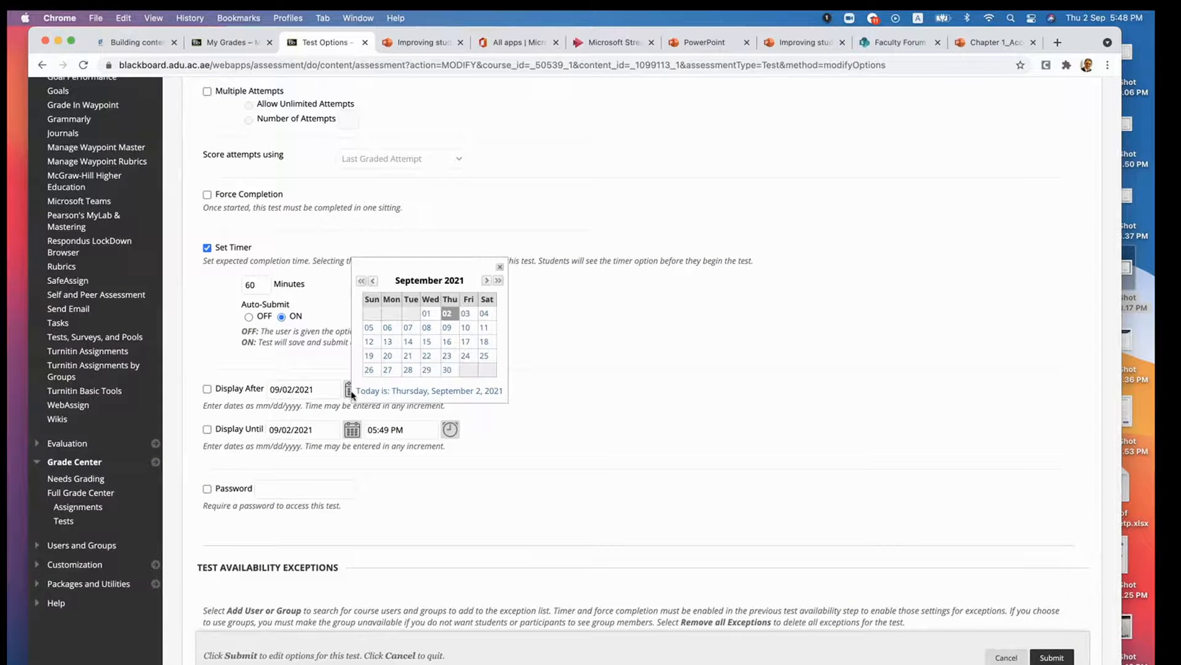
{"action": "left_click", "coordinate": [467, 313]}
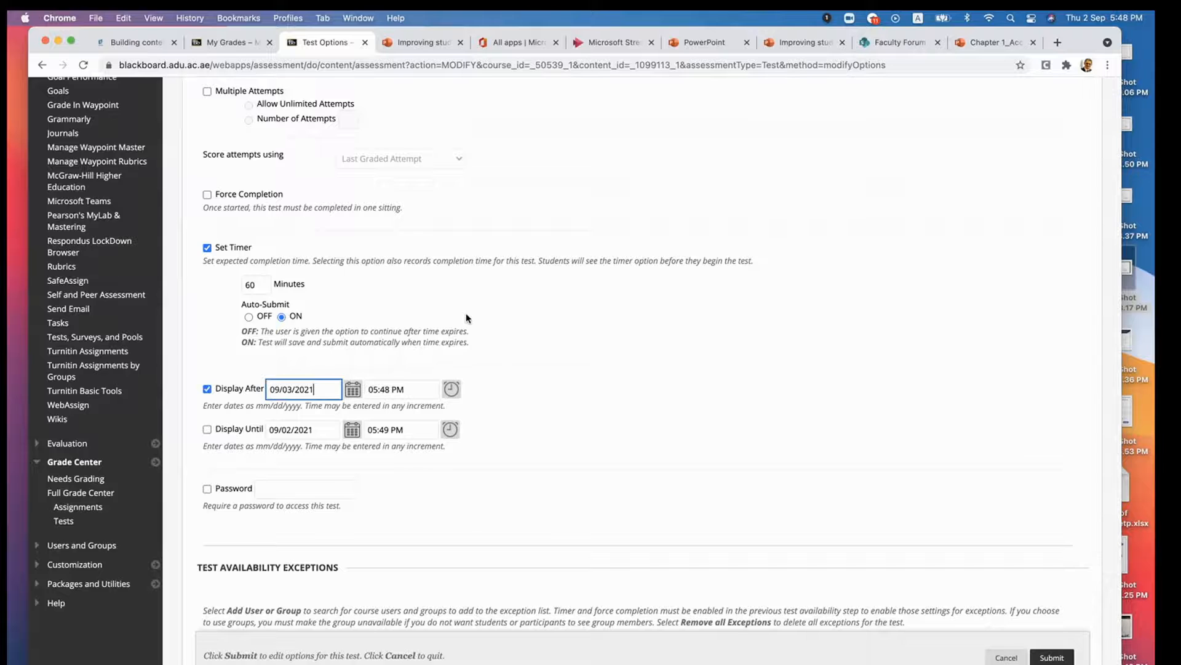
- Set the Display Until date to 09/03/2021, submit the test options, and check the exam's availability on the Assessment page
{"action": "left_click", "coordinate": [352, 429]}
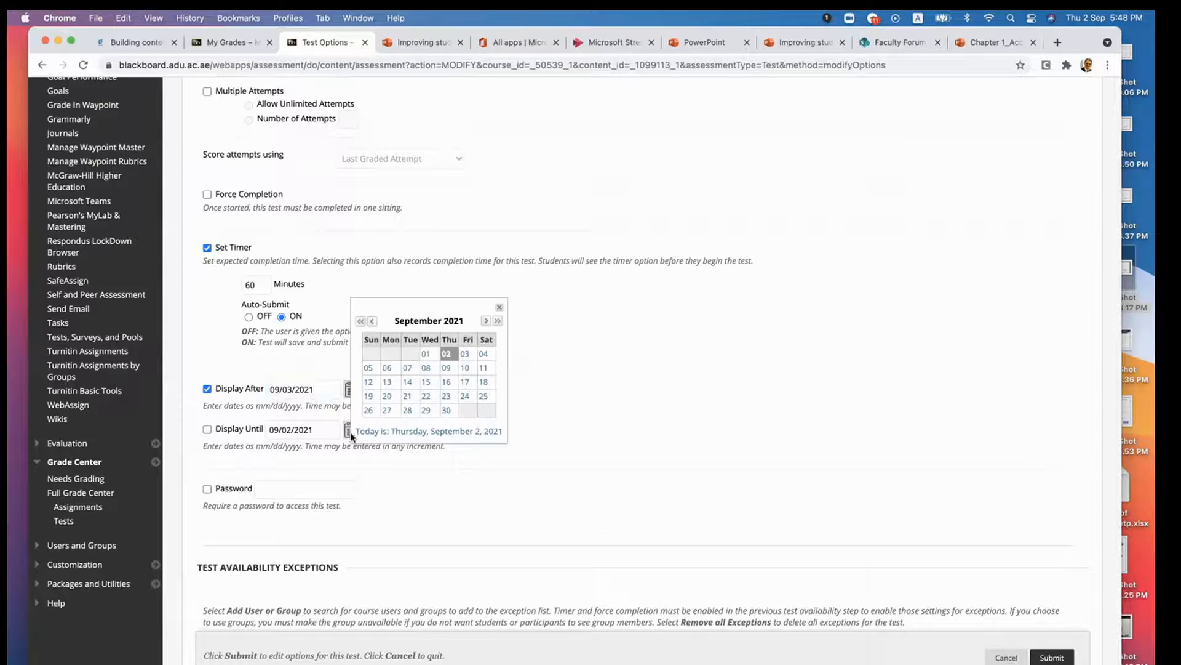
{"action": "left_click", "coordinate": [466, 354]}
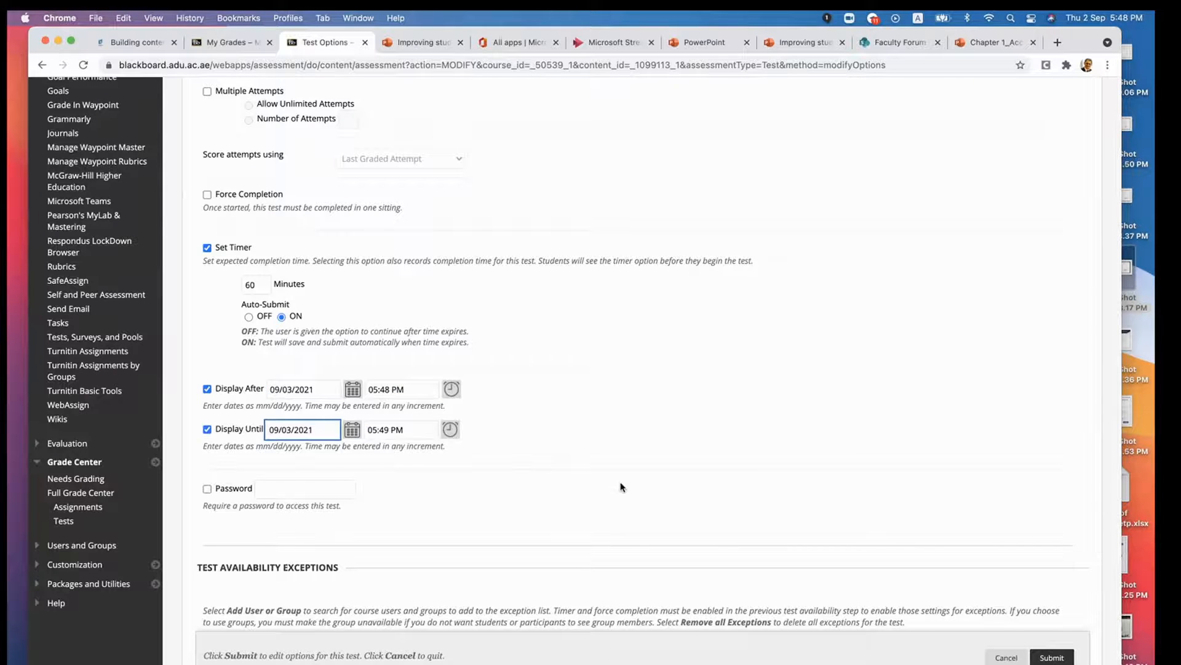
{"action": "scroll", "coordinate": [621, 486], "scroll_direction": "up", "scroll_amount": 4}
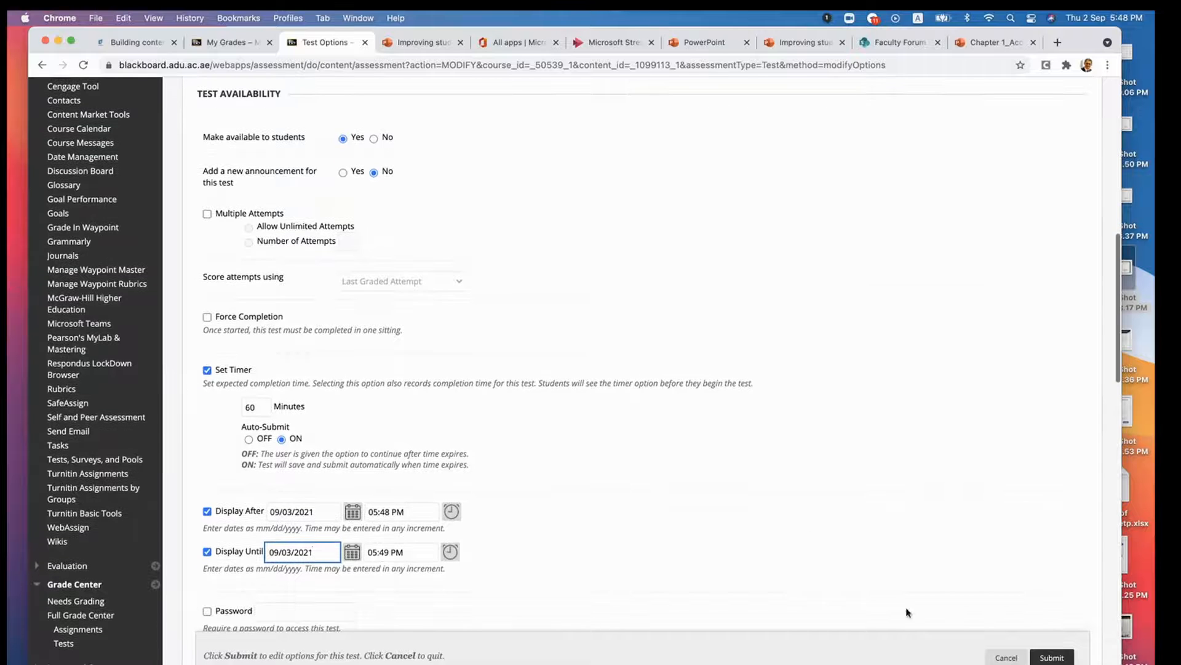
{"action": "left_click", "coordinate": [1053, 657]}
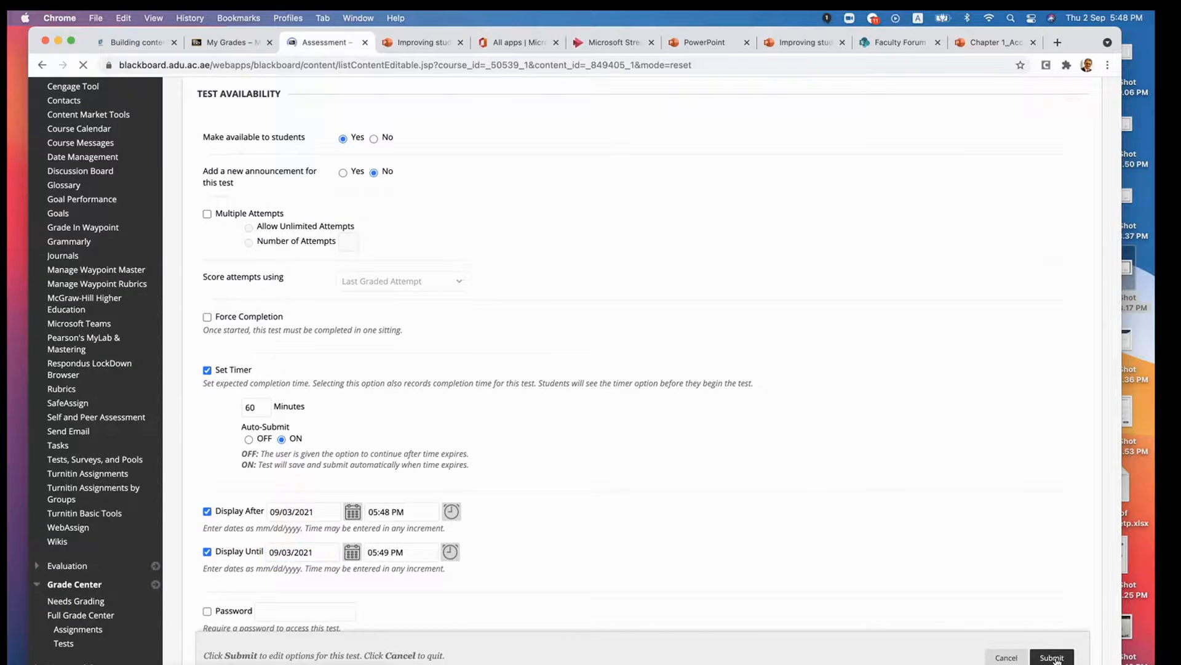
{"action": "scroll", "coordinate": [655, 533], "scroll_direction": "down", "scroll_amount": 5}
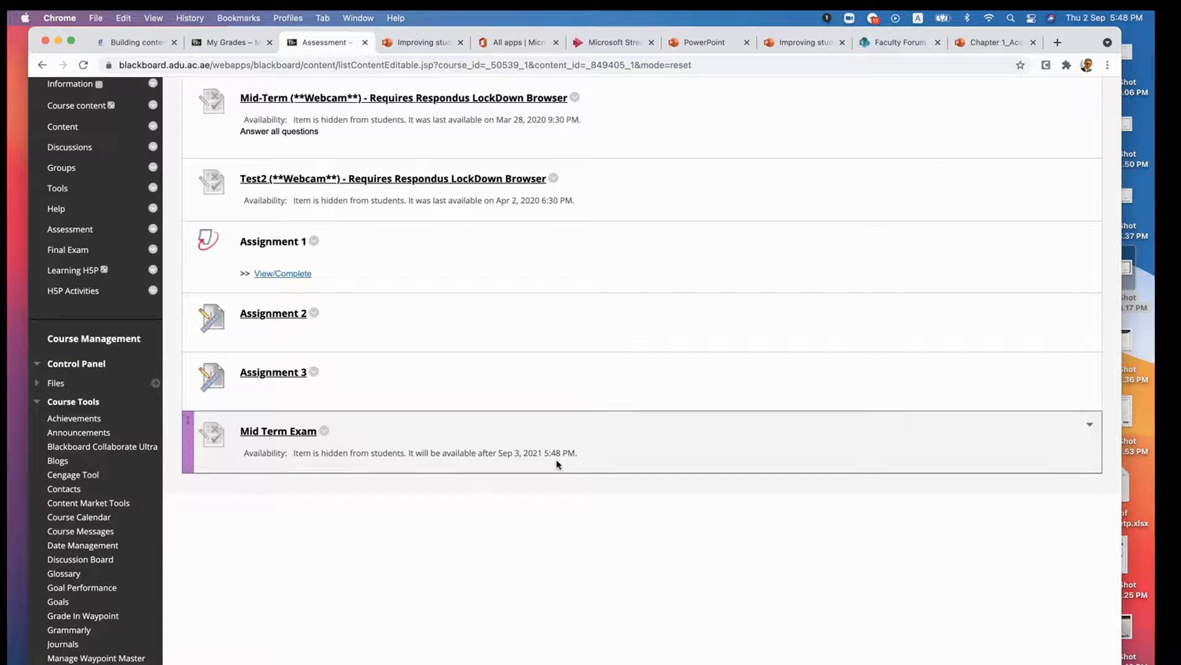
{"action": "scroll", "coordinate": [507, 459], "scroll_direction": "up", "scroll_amount": 4}
{"action": "scroll", "coordinate": [509, 462], "scroll_direction": "up", "scroll_amount": 1}
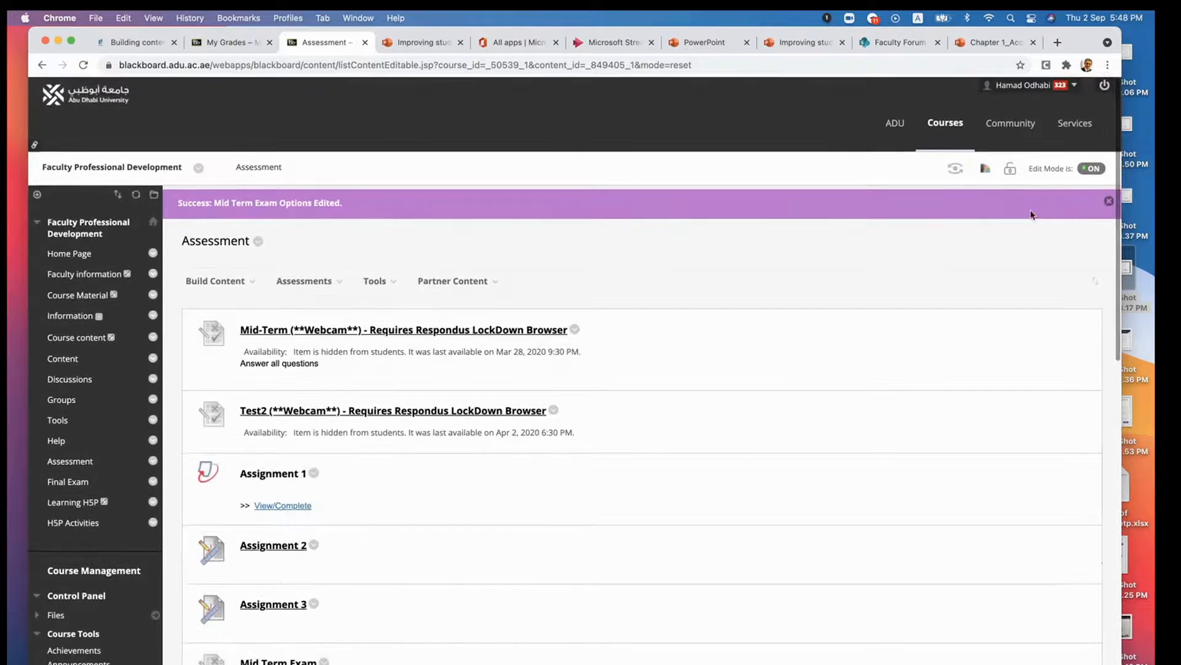
- Turn edit mode off to see the Assessment page as students do, turn it back on, and check the listed items
{"action": "left_click", "coordinate": [1088, 169]}
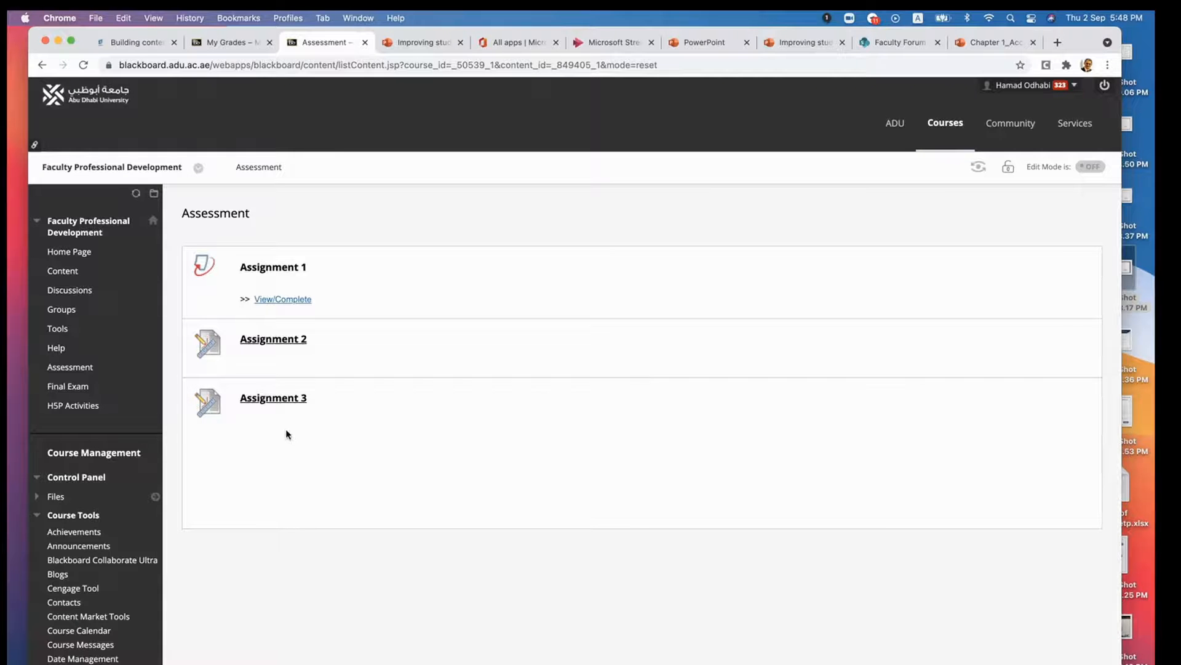
{"action": "left_click", "coordinate": [1088, 172]}
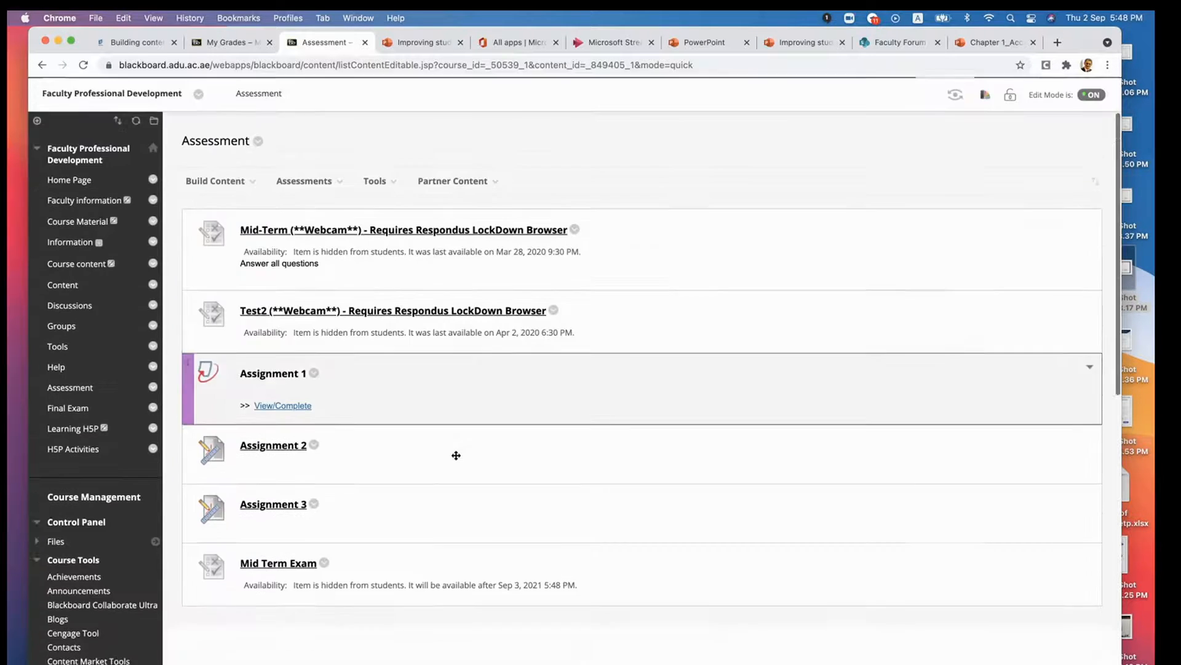
{"action": "scroll", "coordinate": [454, 454], "scroll_direction": "down", "scroll_amount": 3}
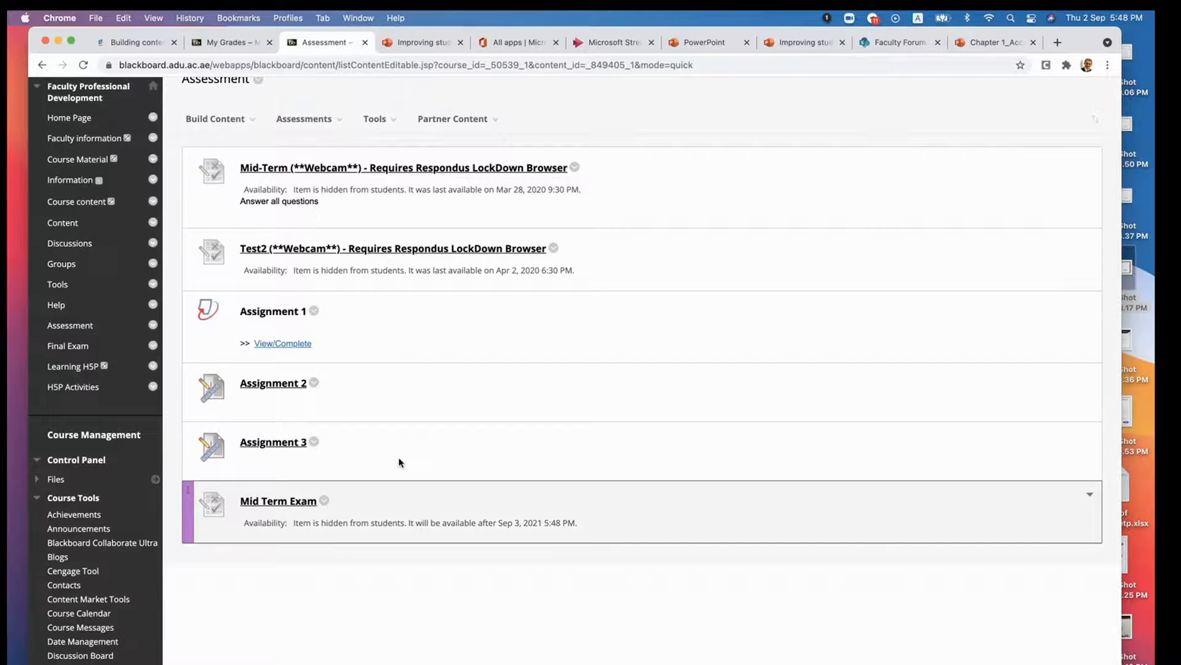
{"action": "scroll", "coordinate": [423, 437], "scroll_direction": "up", "scroll_amount": 1}
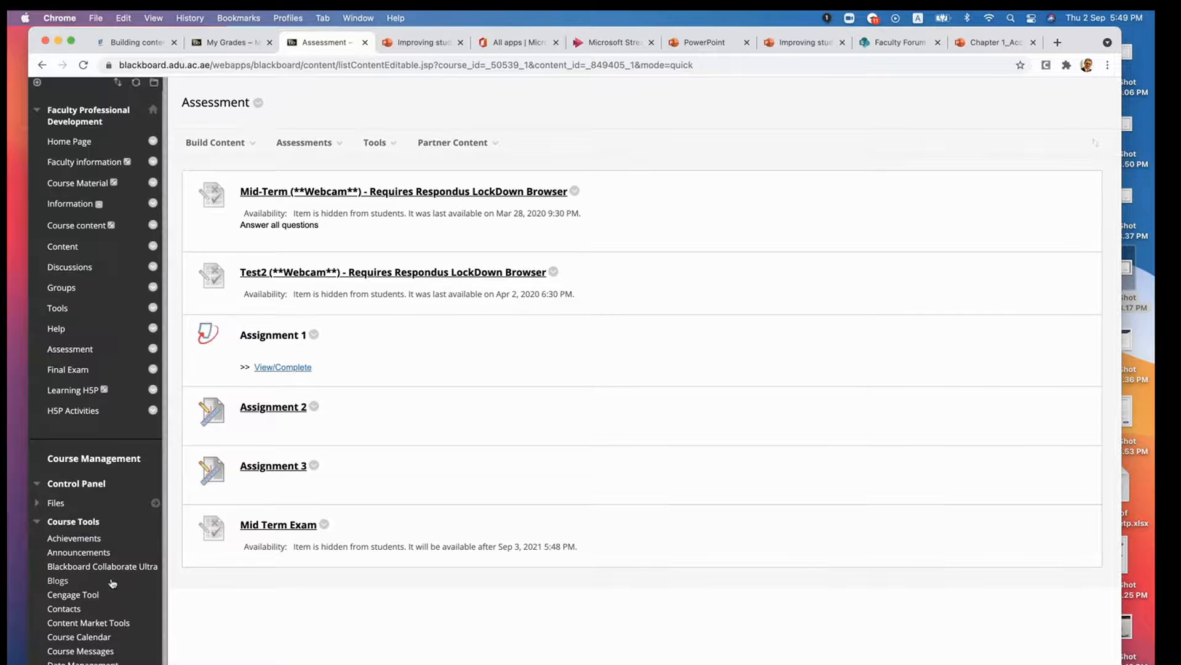
- Open the Respondus LockDown Browser course tool and continue past its introduction to the test list
{"action": "scroll", "coordinate": [112, 580], "scroll_direction": "down", "scroll_amount": 1}
{"action": "scroll", "coordinate": [111, 580], "scroll_direction": "down", "scroll_amount": 5}
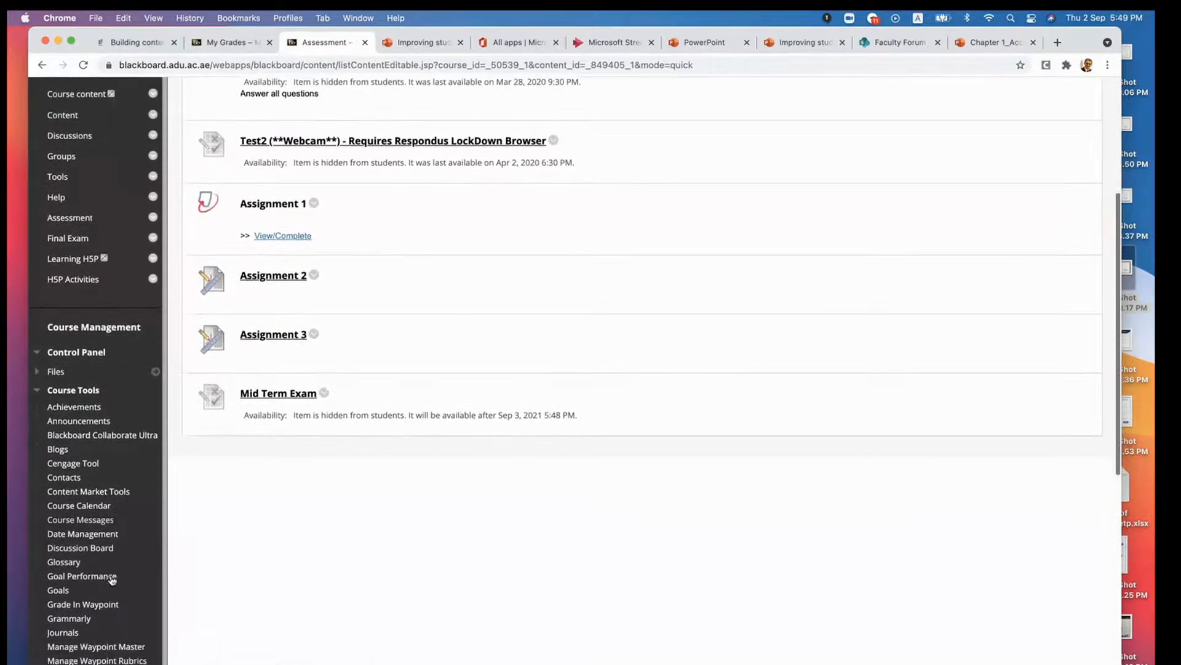
{"action": "scroll", "coordinate": [111, 579], "scroll_direction": "down", "scroll_amount": 3}
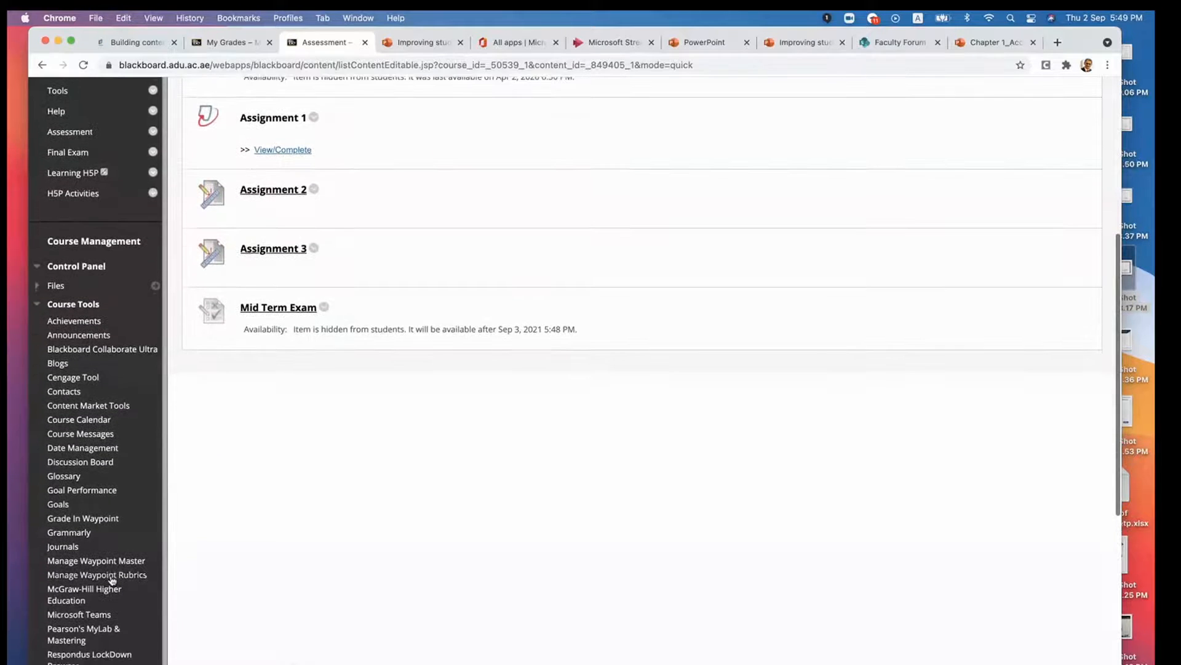
{"action": "scroll", "coordinate": [112, 580], "scroll_direction": "down", "scroll_amount": 3}
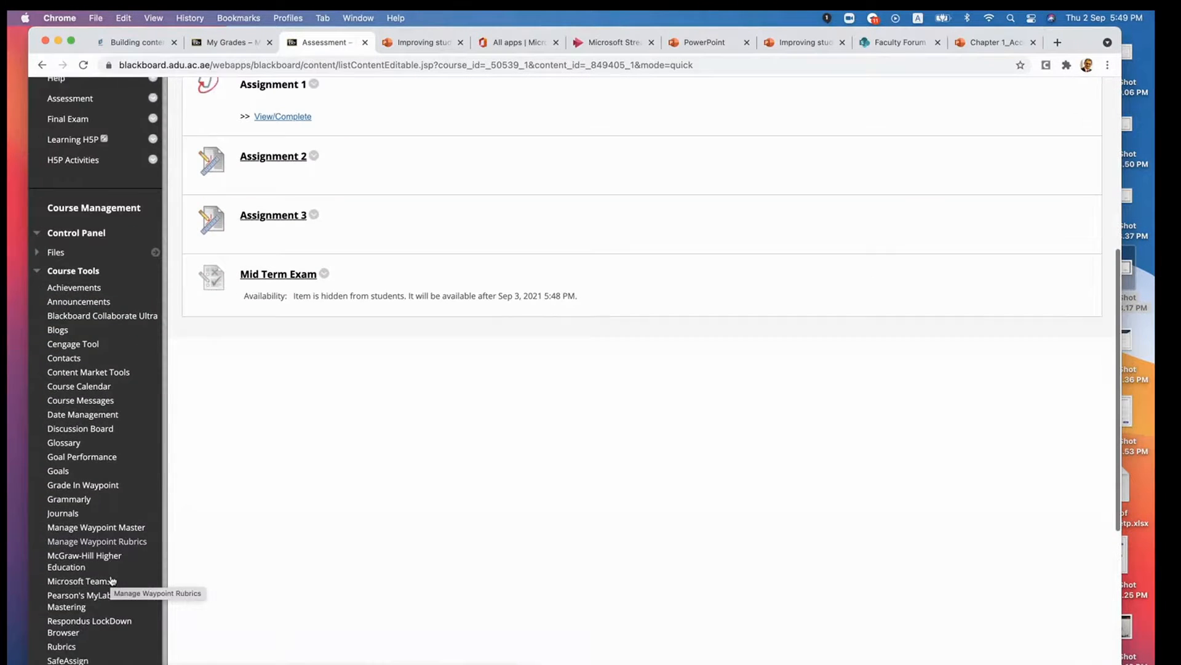
{"action": "scroll", "coordinate": [112, 580], "scroll_direction": "down", "scroll_amount": 3}
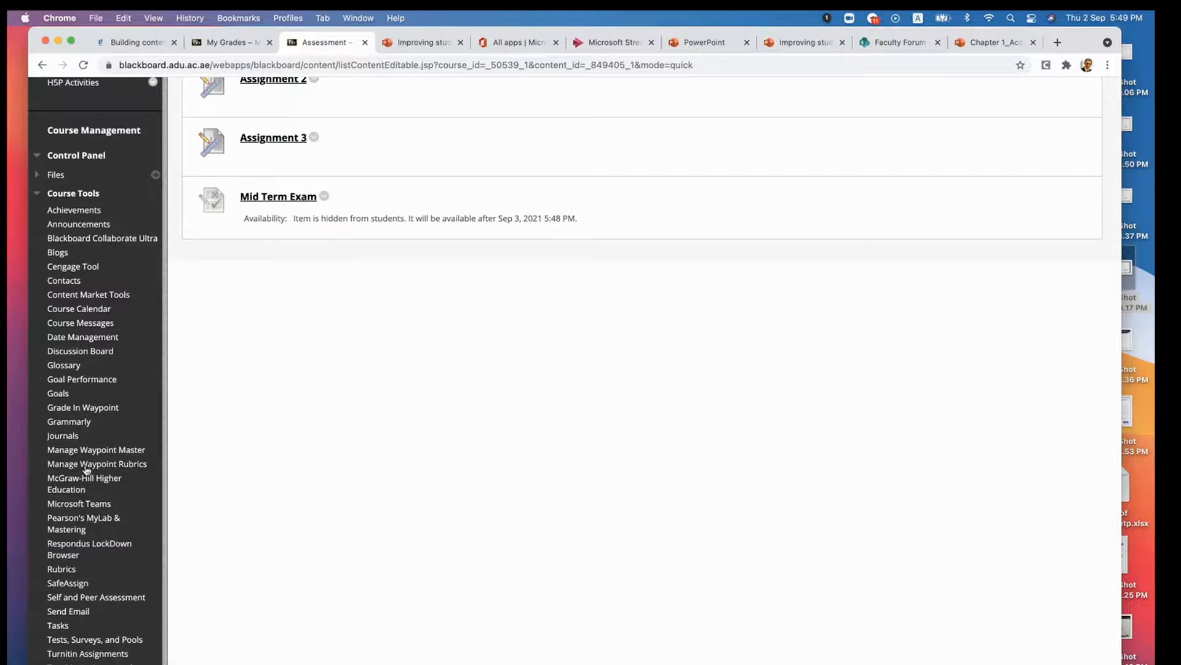
{"action": "left_click", "coordinate": [89, 549]}
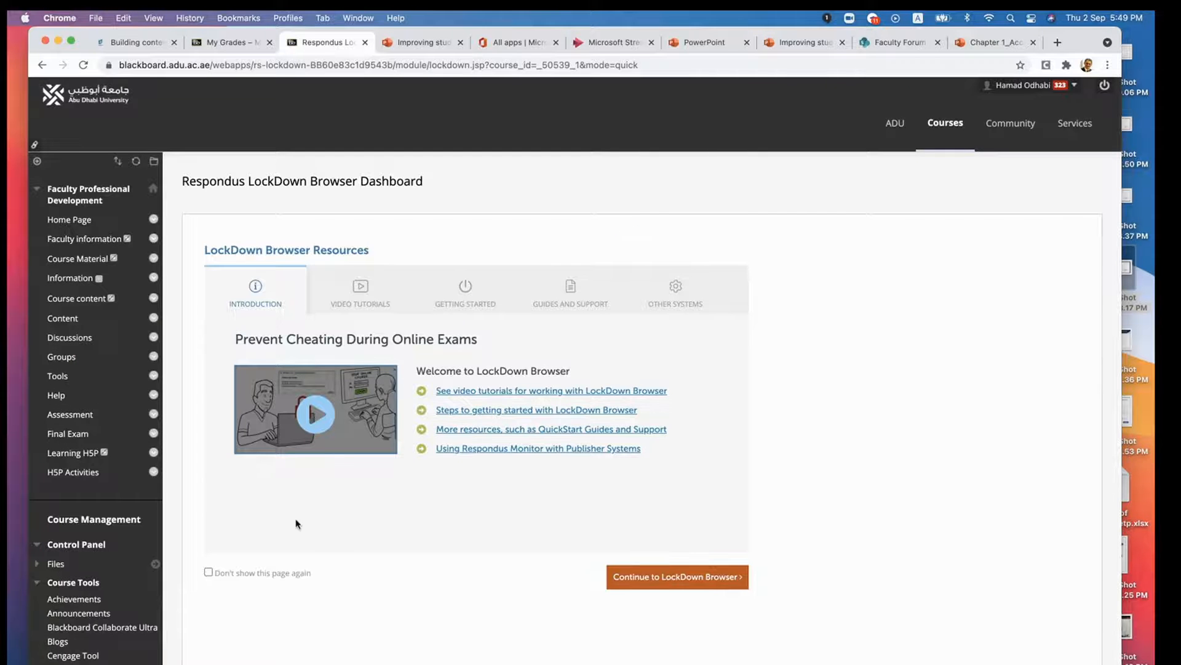
{"action": "left_click", "coordinate": [644, 583]}
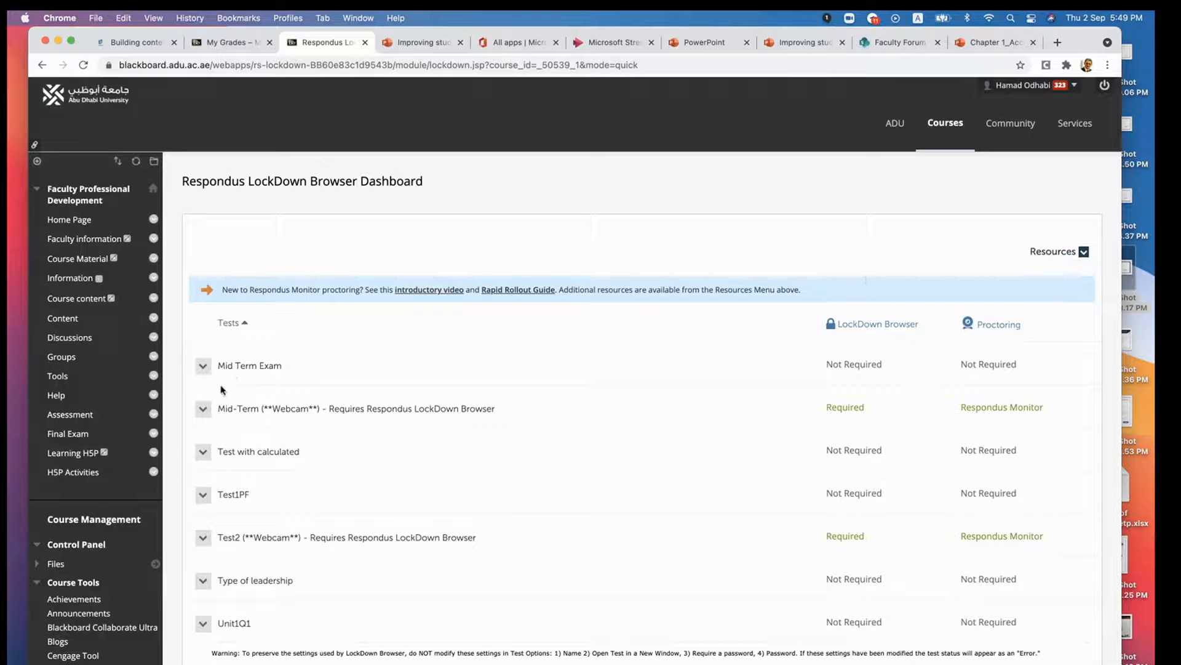
- Open the Mid Term Exam's LockDown Browser settings and require Respondus LockDown Browser, leaving the access password blank
{"action": "left_click", "coordinate": [203, 368]}
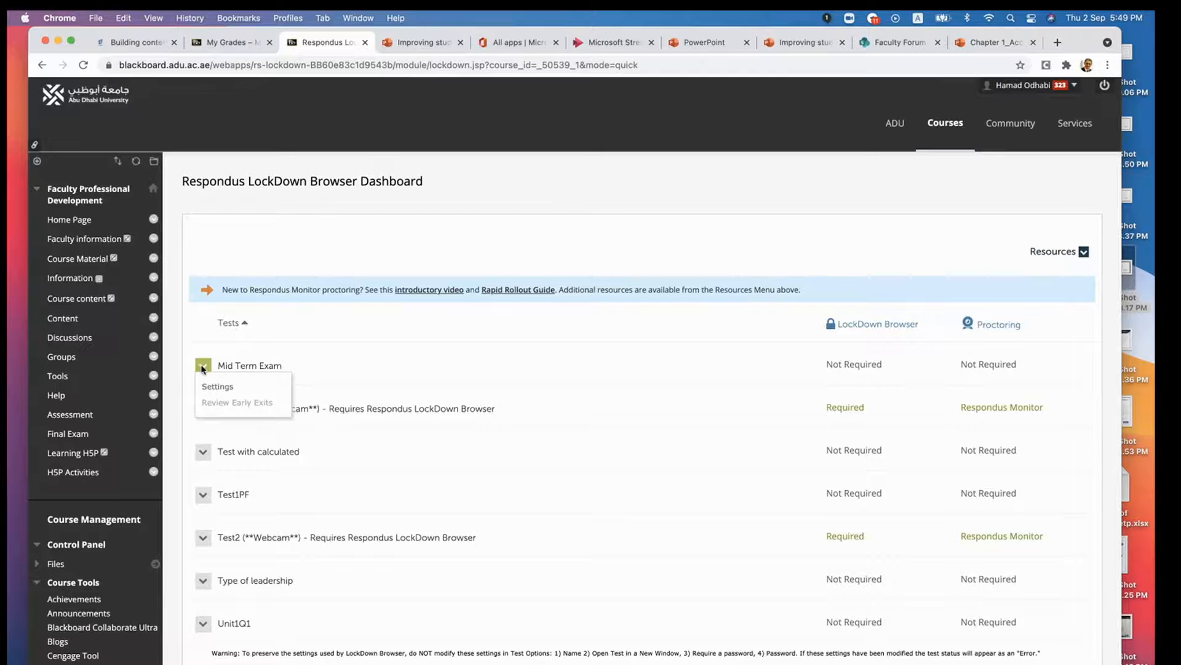
{"action": "left_click", "coordinate": [211, 388]}
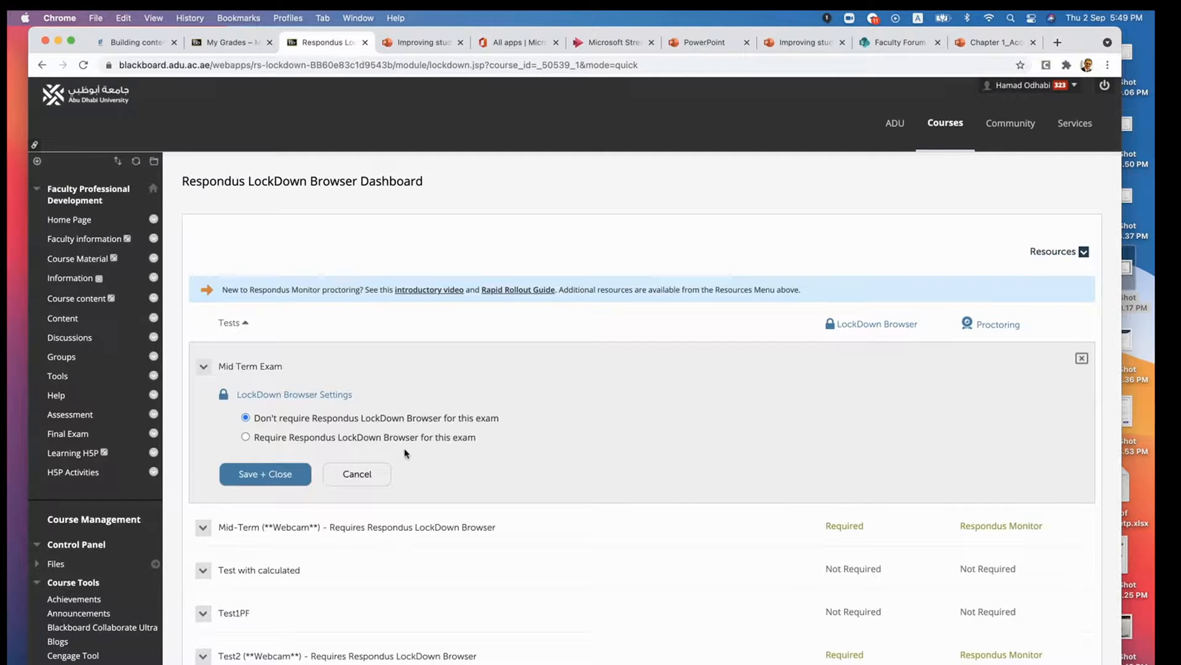
{"action": "left_click", "coordinate": [253, 437]}
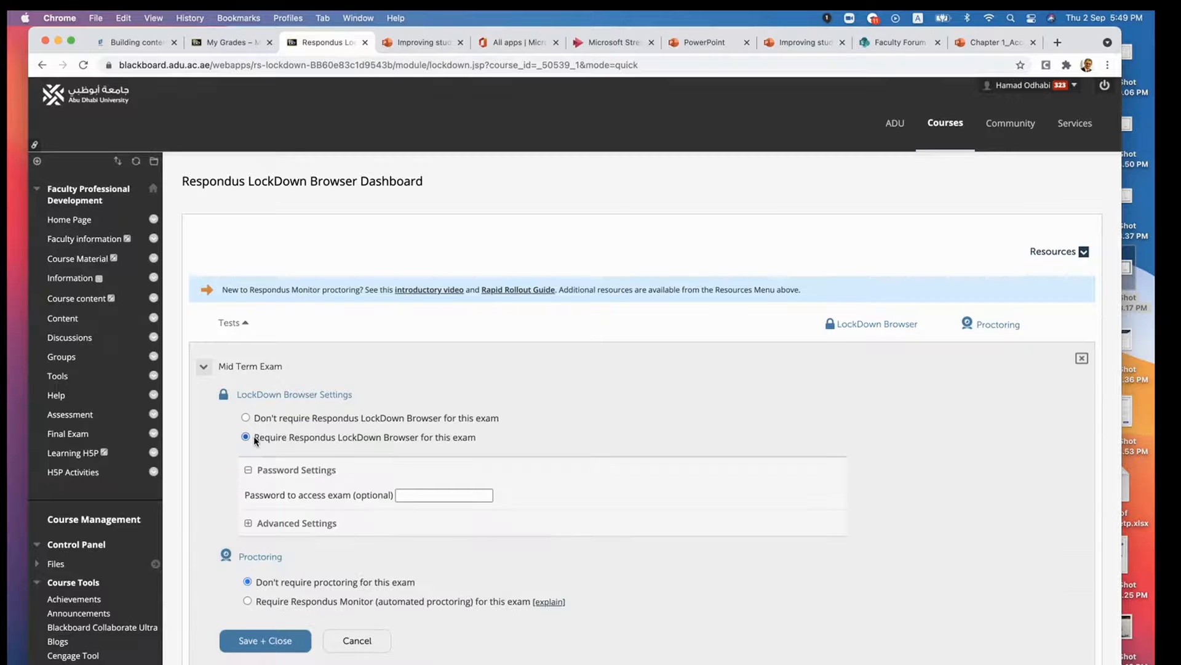
{"action": "left_click", "coordinate": [409, 495]}
{"action": "scroll", "coordinate": [387, 528], "scroll_direction": "down", "scroll_amount": 3}
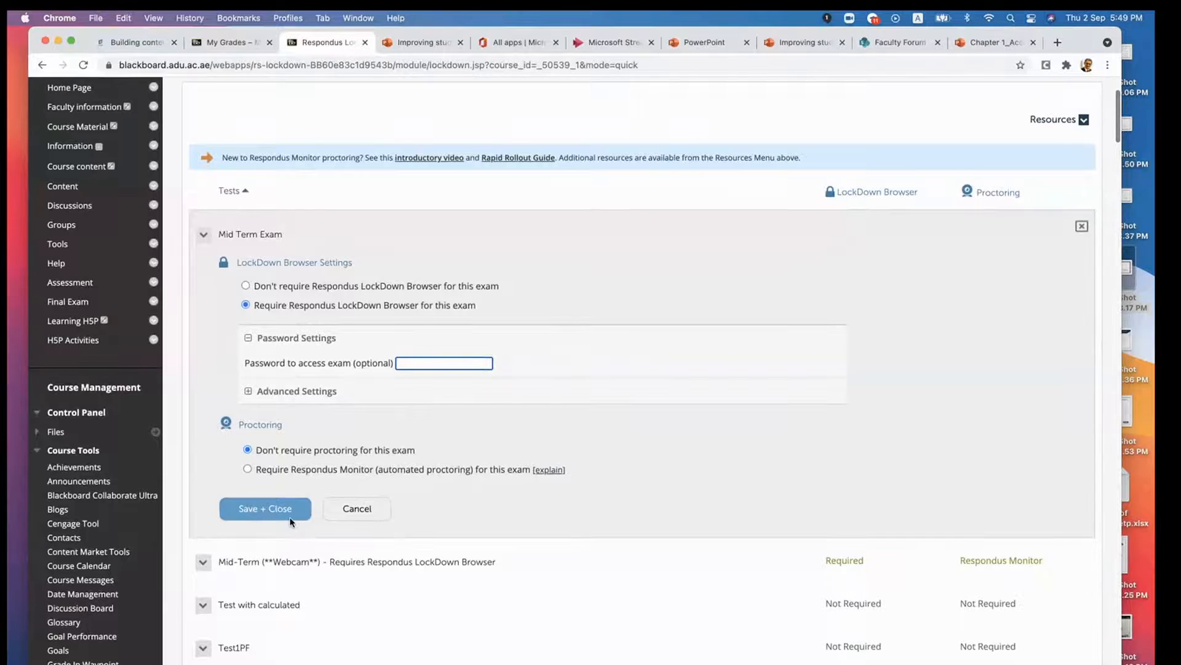
- Require Respondus Monitor automated proctoring for the Mid Term Exam with its default startup sequence, and save the settings
{"action": "left_click", "coordinate": [248, 469]}
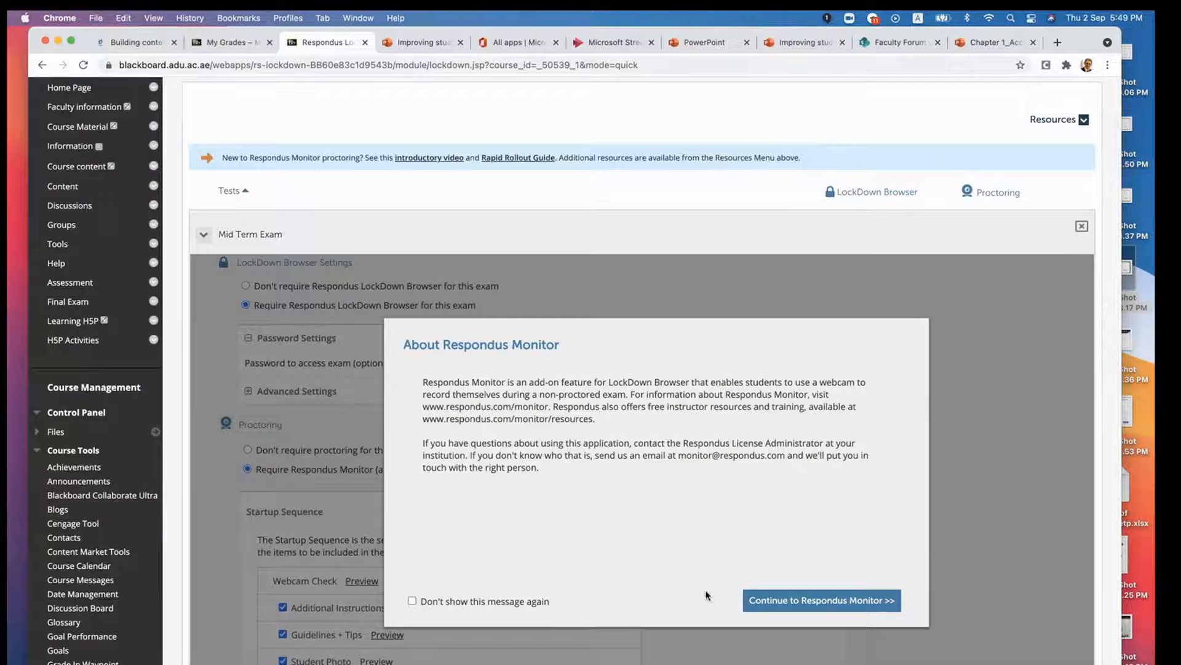
{"action": "left_click", "coordinate": [770, 602]}
{"action": "scroll", "coordinate": [515, 496], "scroll_direction": "down", "scroll_amount": 5}
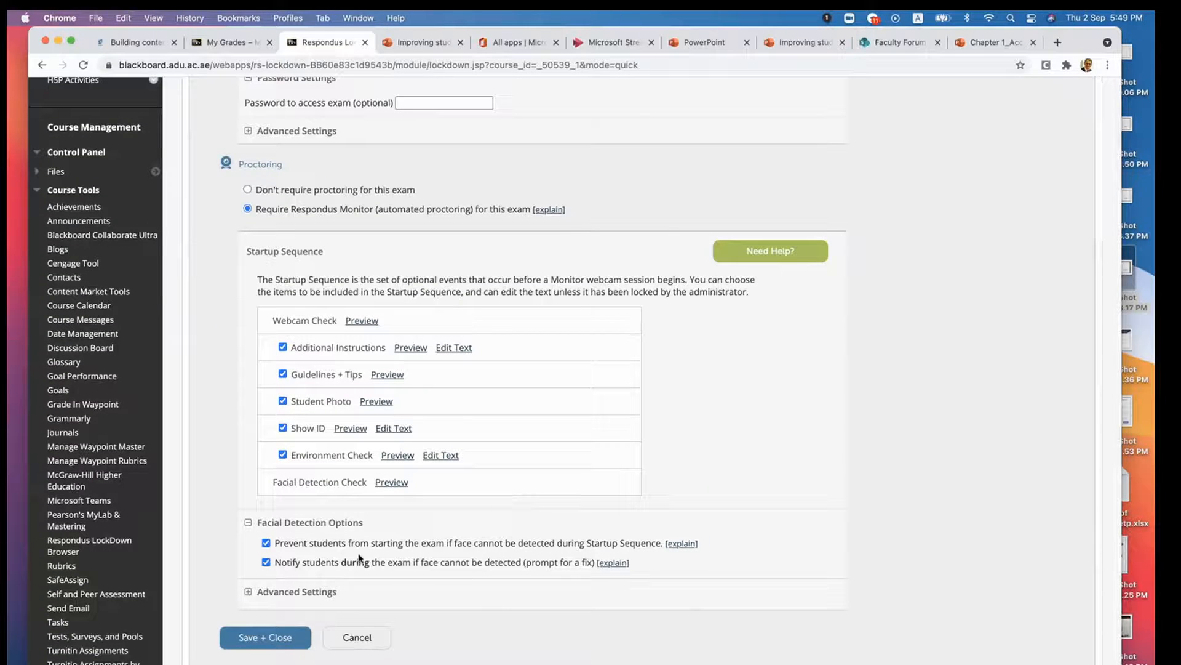
{"action": "left_click", "coordinate": [267, 636]}
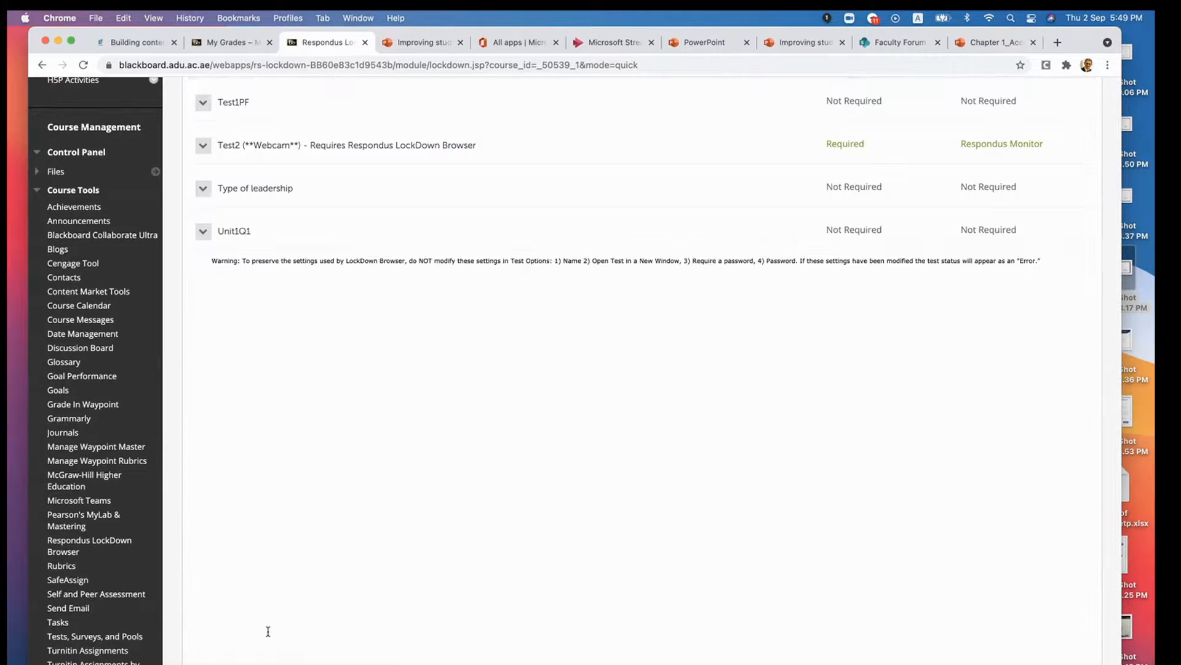
- Review the LockDown Browser and proctoring status in the dashboard, and check the Mid Term Exam entry on the Assessment page
{"action": "scroll", "coordinate": [246, 397], "scroll_direction": "up", "scroll_amount": 5}
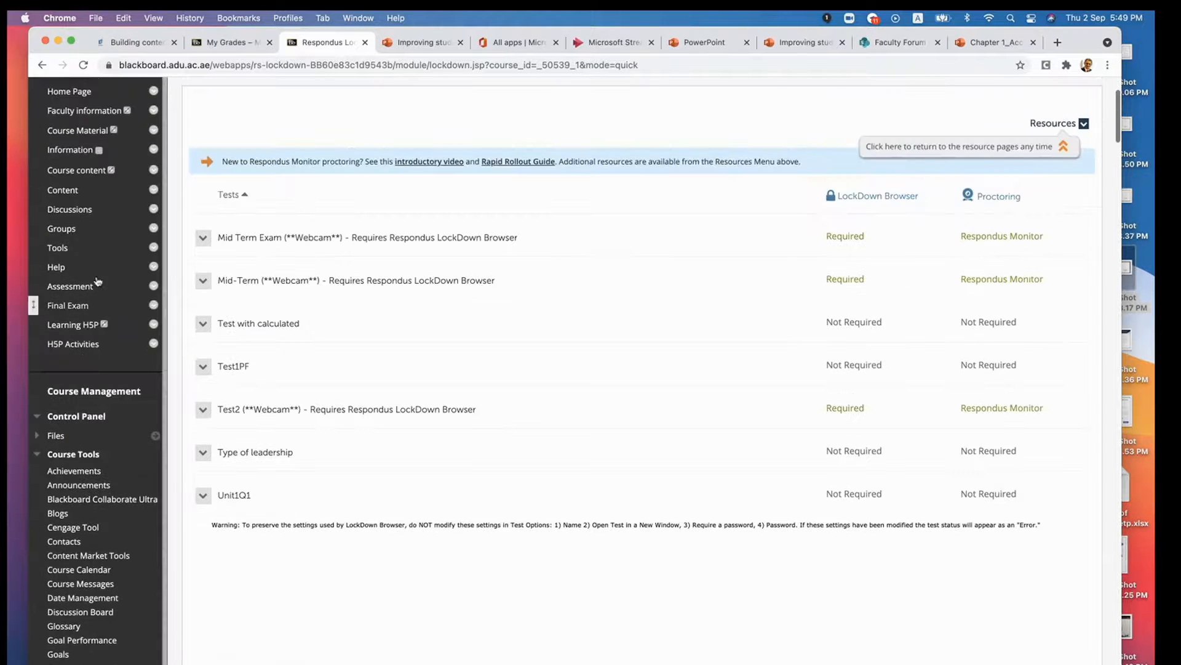
{"action": "scroll", "coordinate": [49, 266], "scroll_direction": "up", "scroll_amount": 1}
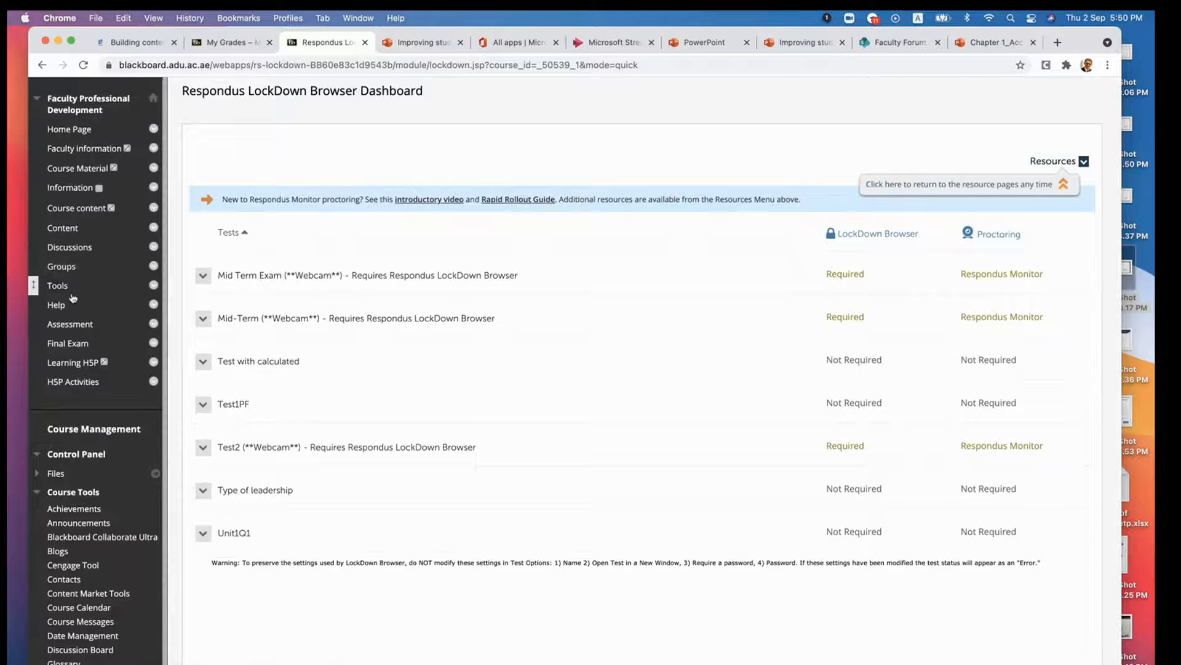
{"action": "left_click", "coordinate": [72, 324]}
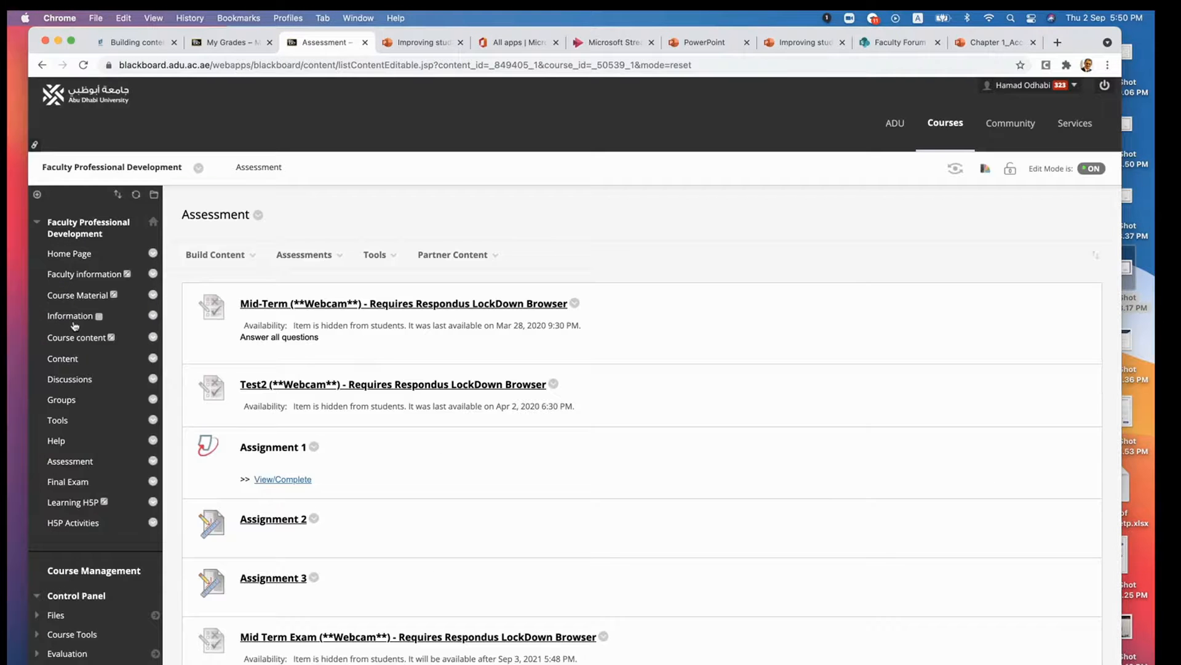
{"action": "scroll", "coordinate": [446, 498], "scroll_direction": "down", "scroll_amount": 2}
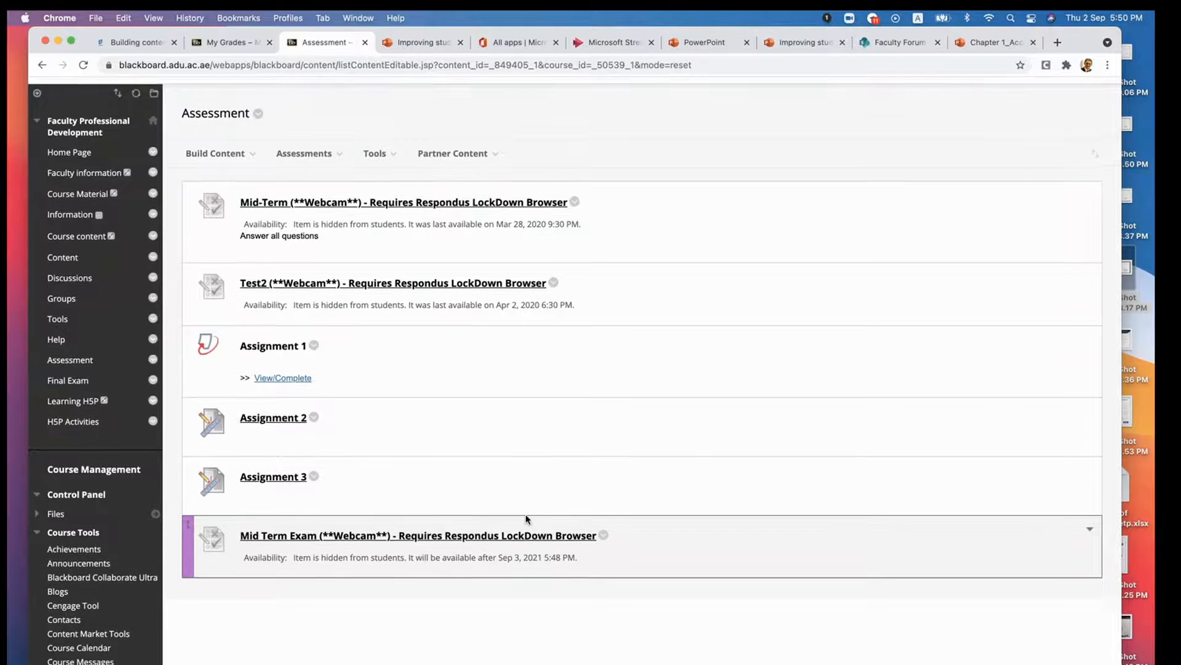
{"action": "scroll", "coordinate": [526, 518], "scroll_direction": "up", "scroll_amount": 1}
{"action": "scroll", "coordinate": [526, 518], "scroll_direction": "down", "scroll_amount": 1}
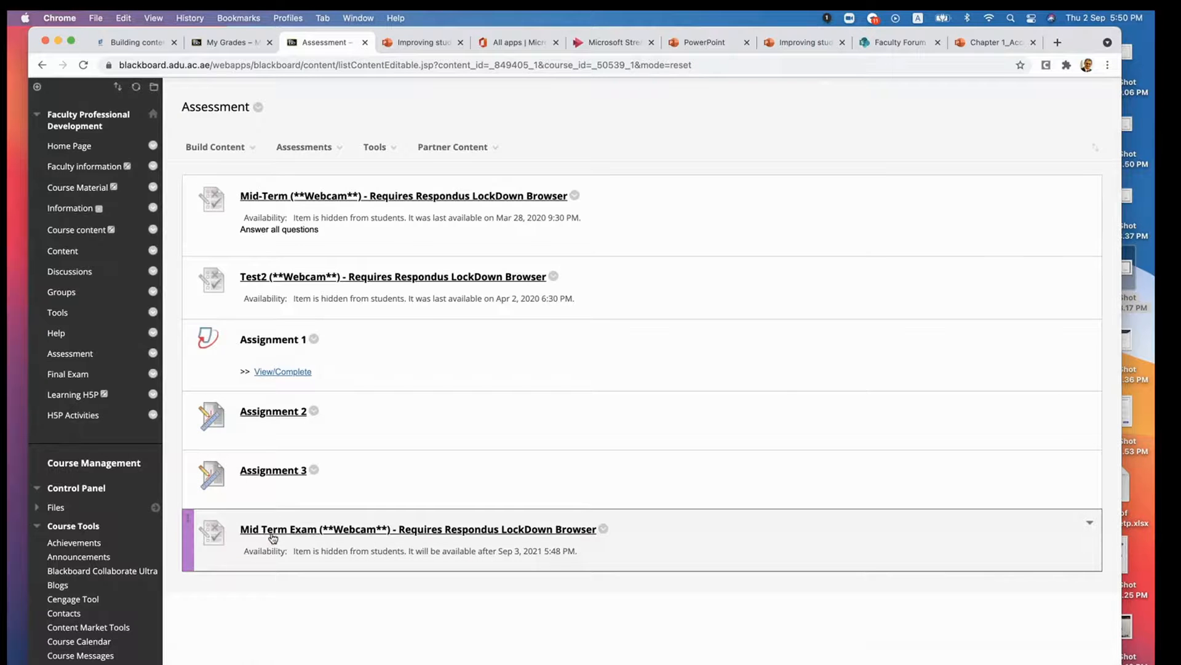
- Open the Full Grade Center from the course management area and check the assignment and midterm columns
{"action": "scroll", "coordinate": [274, 538], "scroll_direction": "down", "scroll_amount": 10}
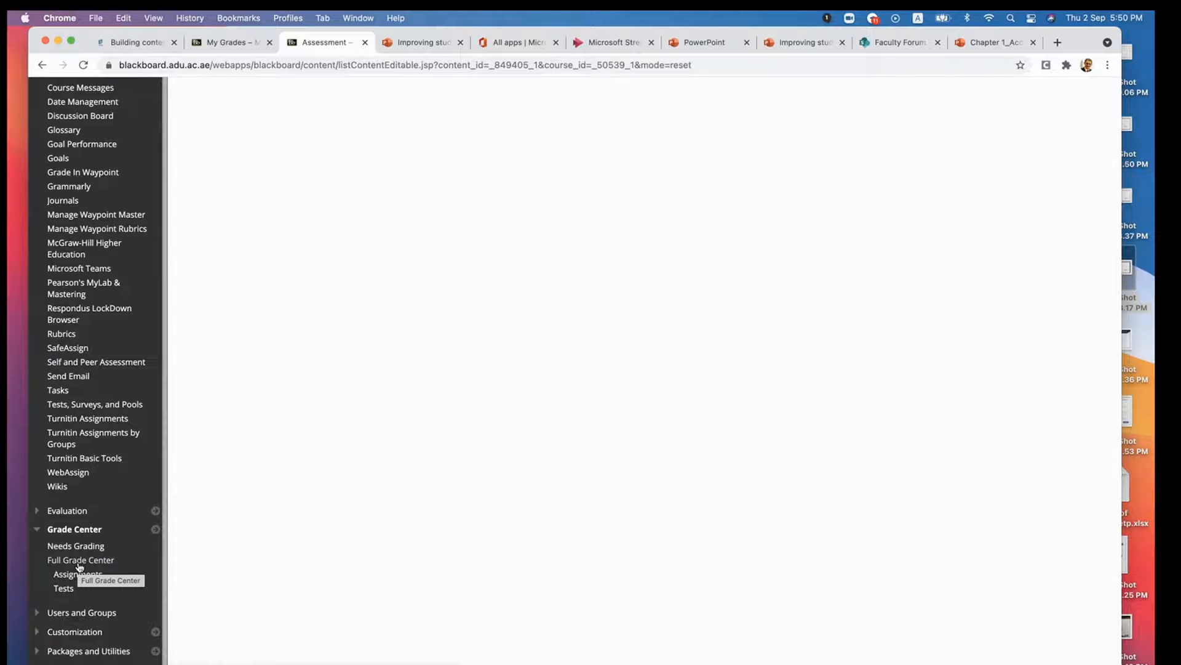
{"action": "scroll", "coordinate": [350, 435], "scroll_direction": "up", "scroll_amount": 10}
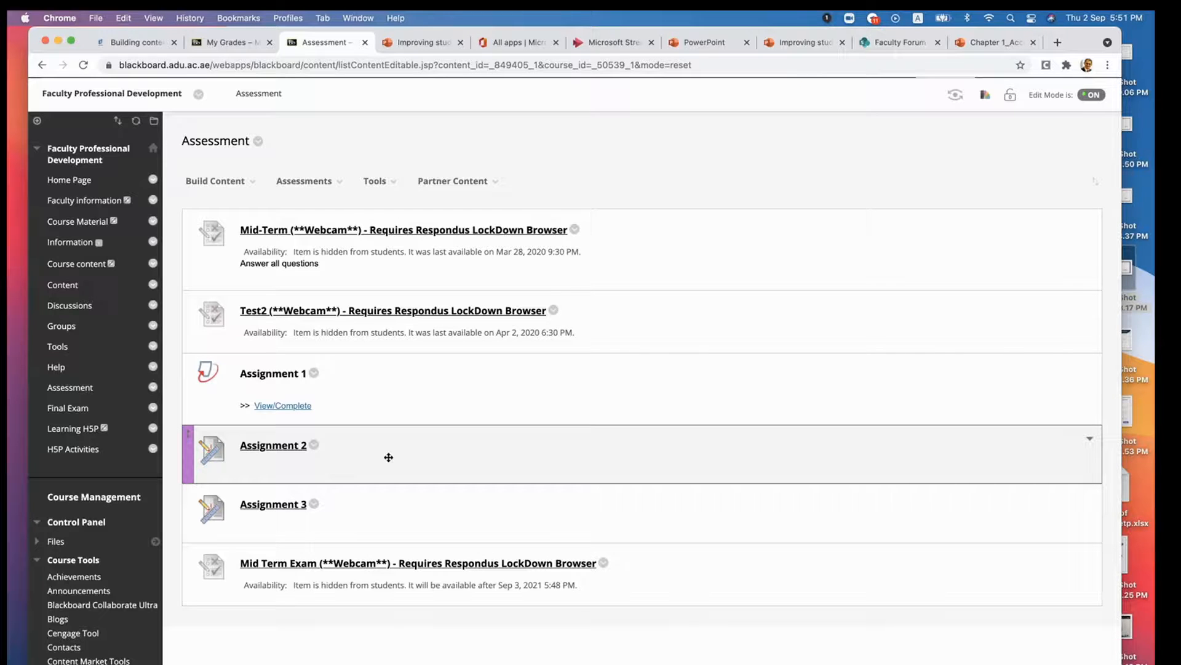
{"action": "scroll", "coordinate": [388, 457], "scroll_direction": "down", "scroll_amount": 3}
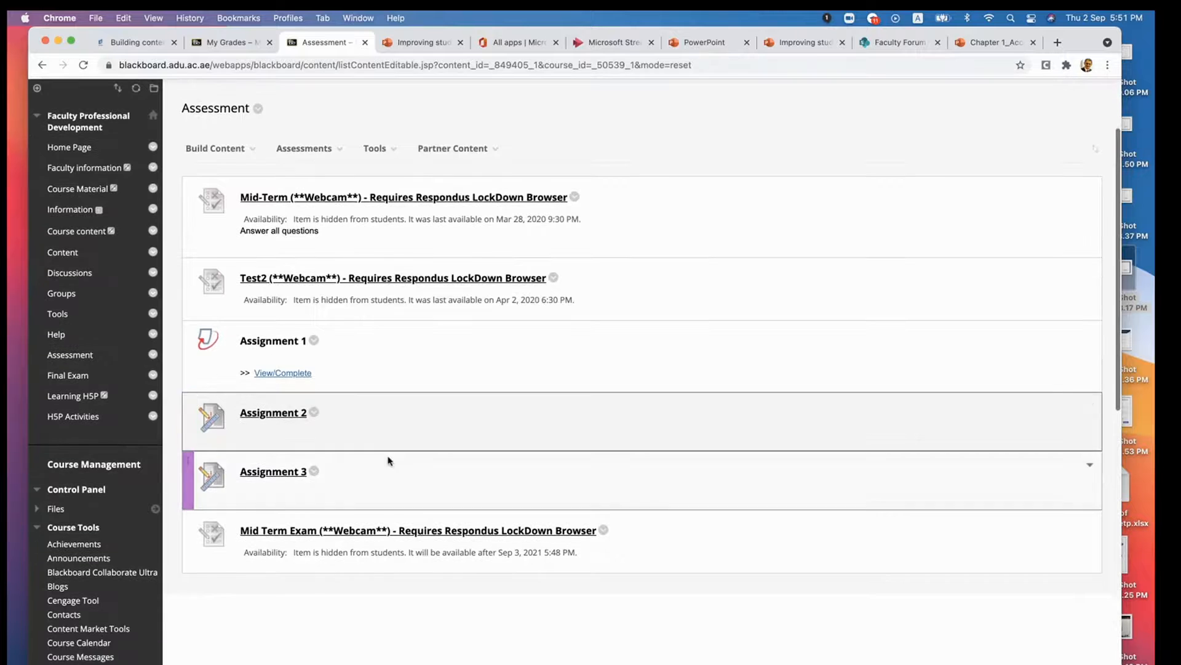
{"action": "scroll", "coordinate": [388, 459], "scroll_direction": "up", "scroll_amount": 1}
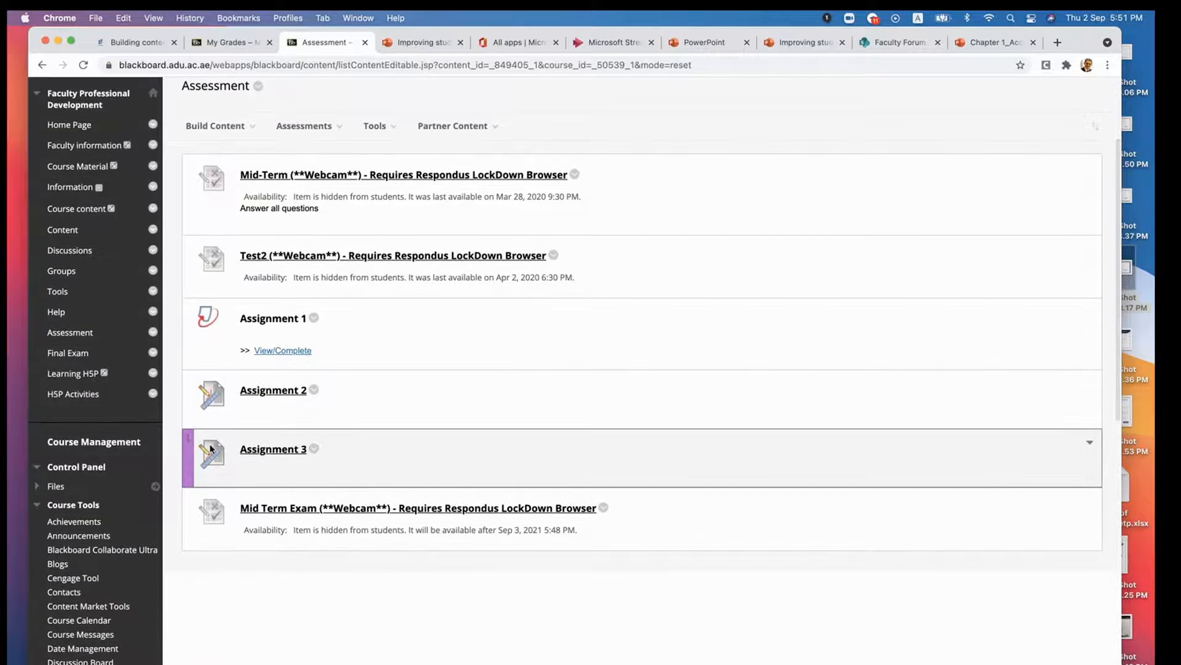
{"action": "scroll", "coordinate": [100, 492], "scroll_direction": "down", "scroll_amount": 15}
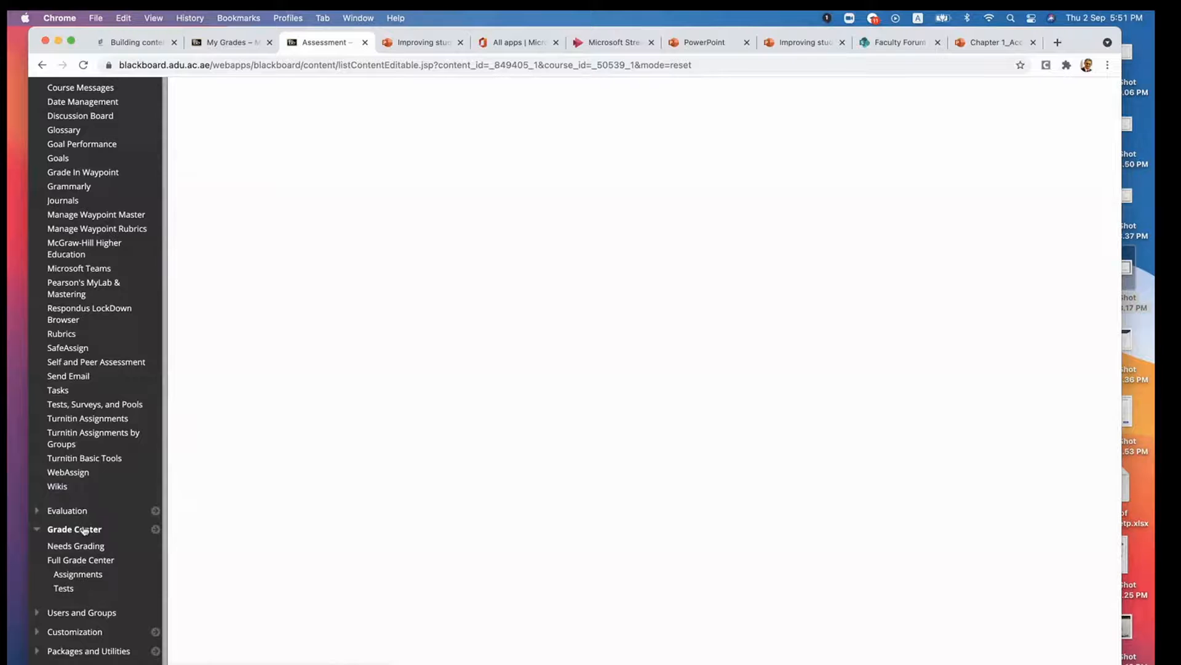
{"action": "left_click", "coordinate": [75, 561]}
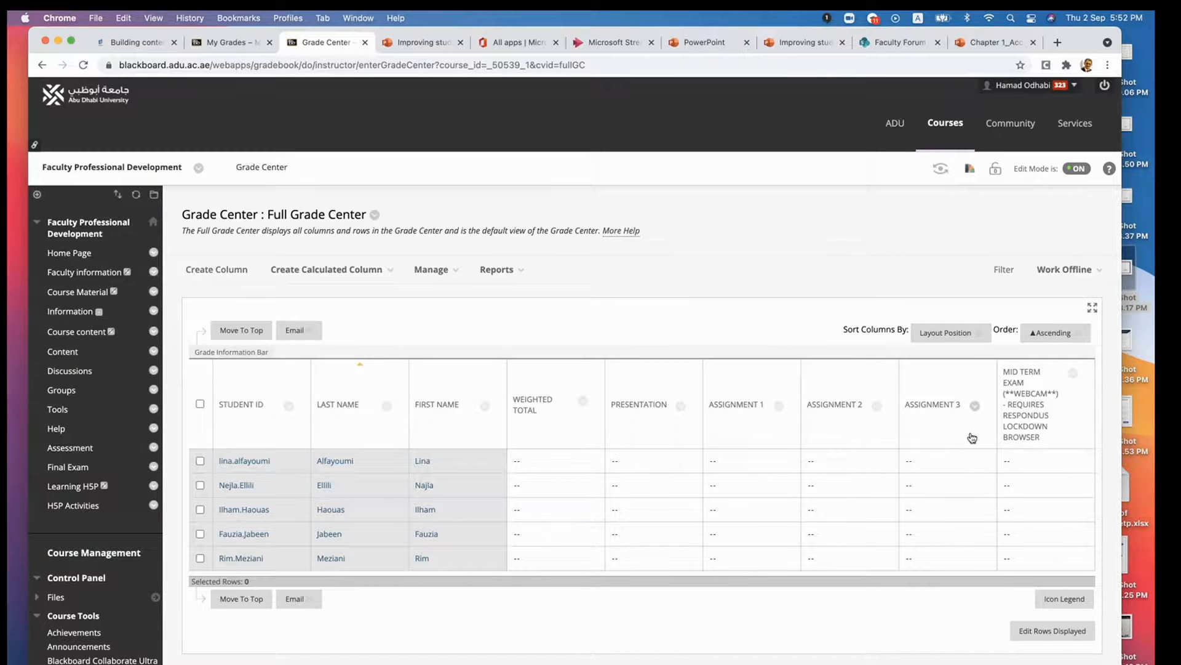
{"action": "left_click", "coordinate": [1038, 439]}
- Switch to Microsoft Teams, copy the "In-class Activities" label from the assessment tools table, and return to the Grade Center in Chrome
{"action": "left_click", "coordinate": [689, 663]}
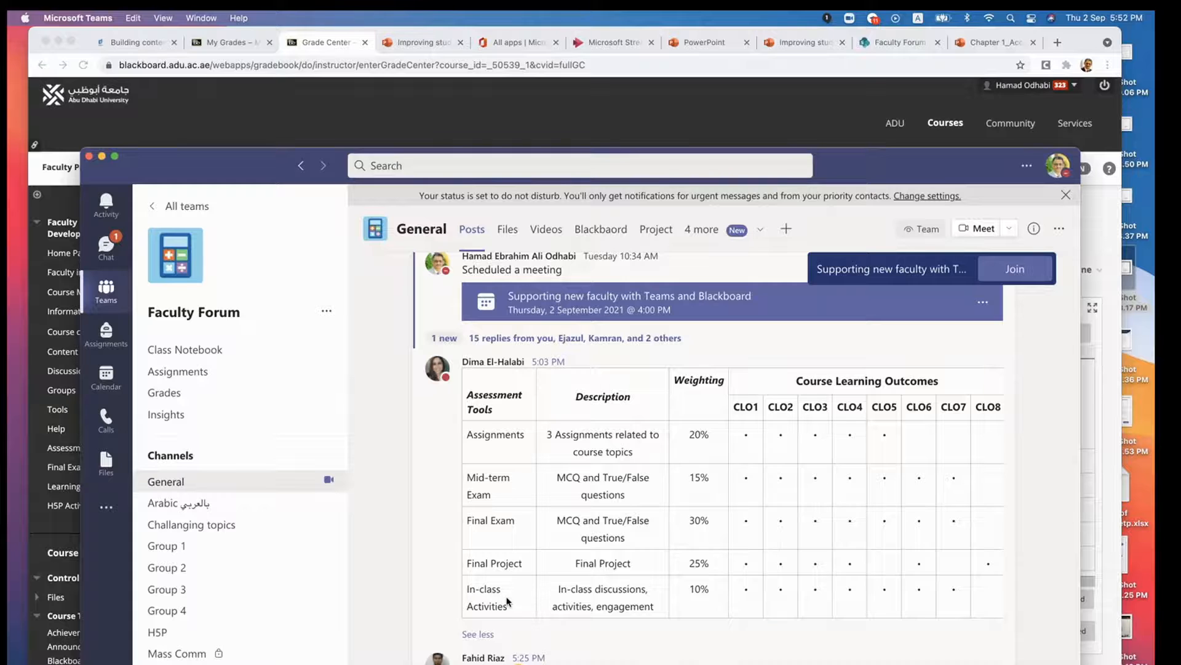
{"action": "left_click_drag", "start_coordinate": [510, 612], "coordinate": [465, 589]}
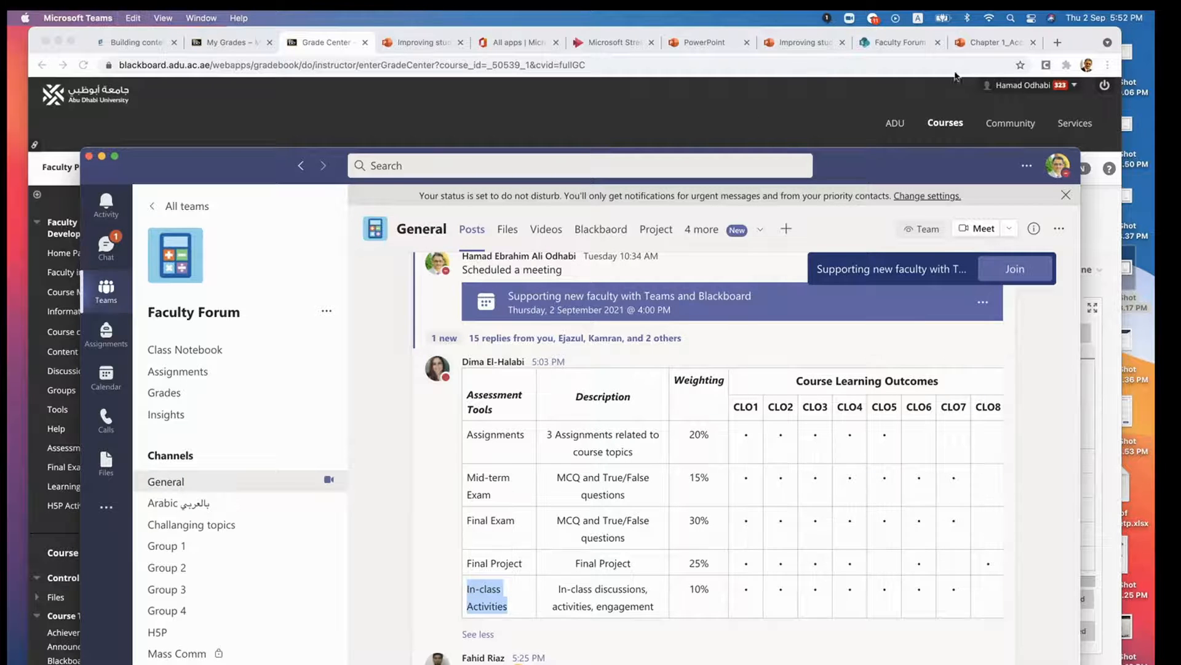
{"action": "left_click", "coordinate": [1078, 43]}
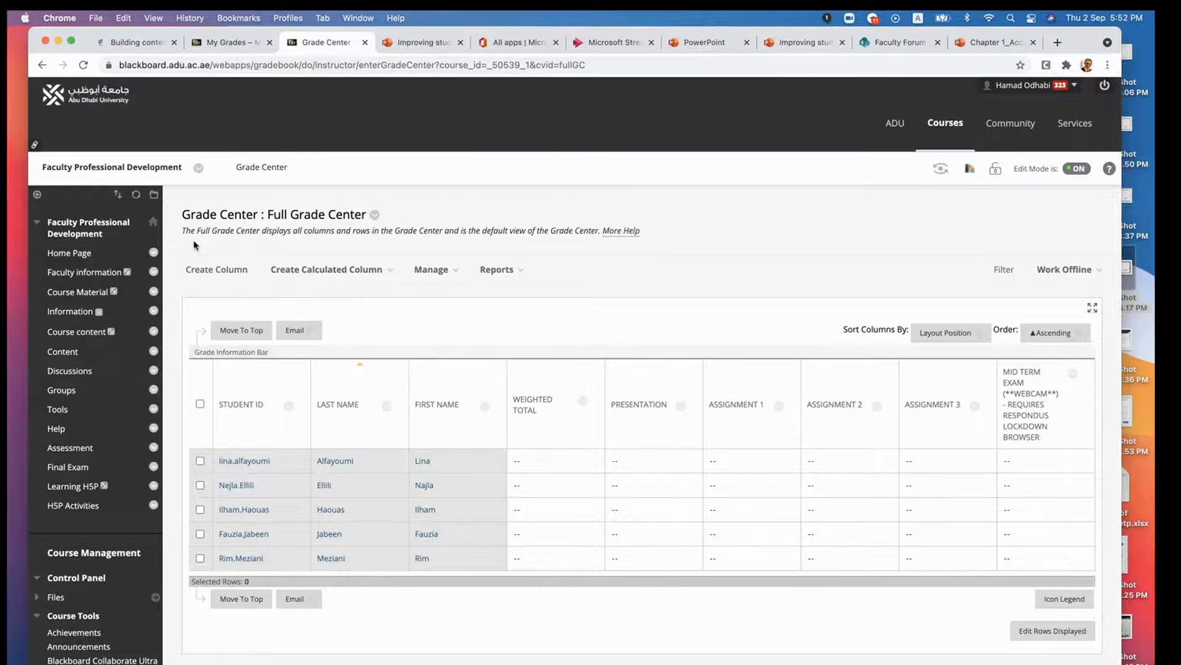
- Start a new grade column named "In-class Activities" with 10 points possible
{"action": "left_click", "coordinate": [208, 268]}
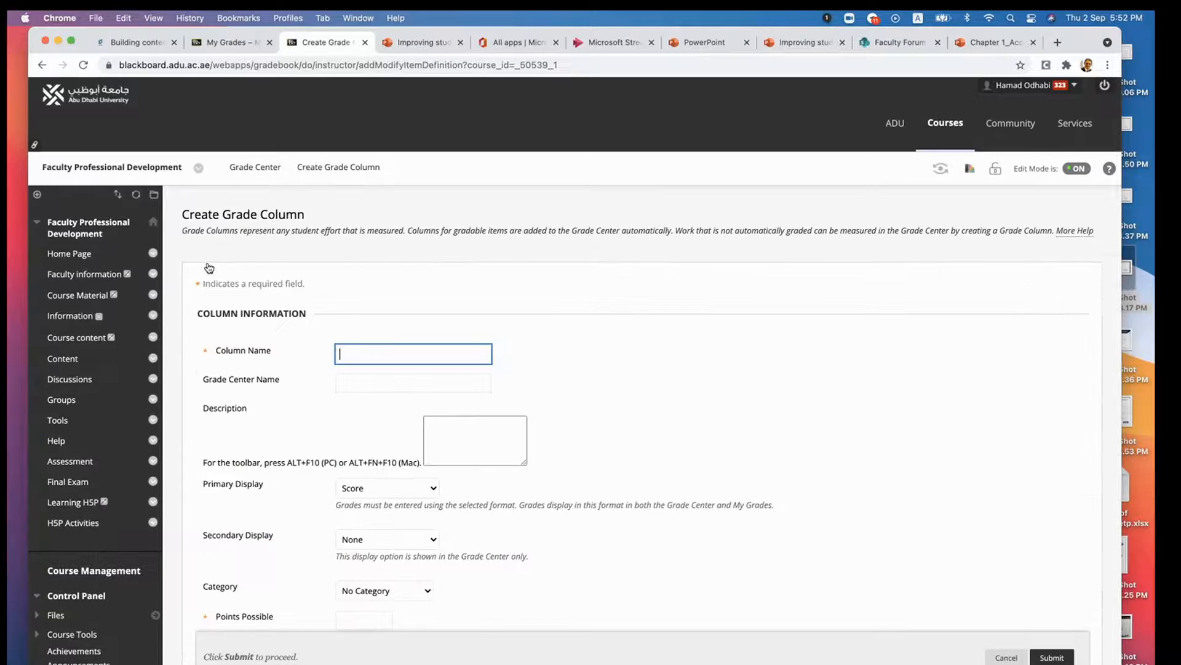
{"action": "left_click", "coordinate": [353, 351]}
{"action": "type", "text": "In-class Activities"}
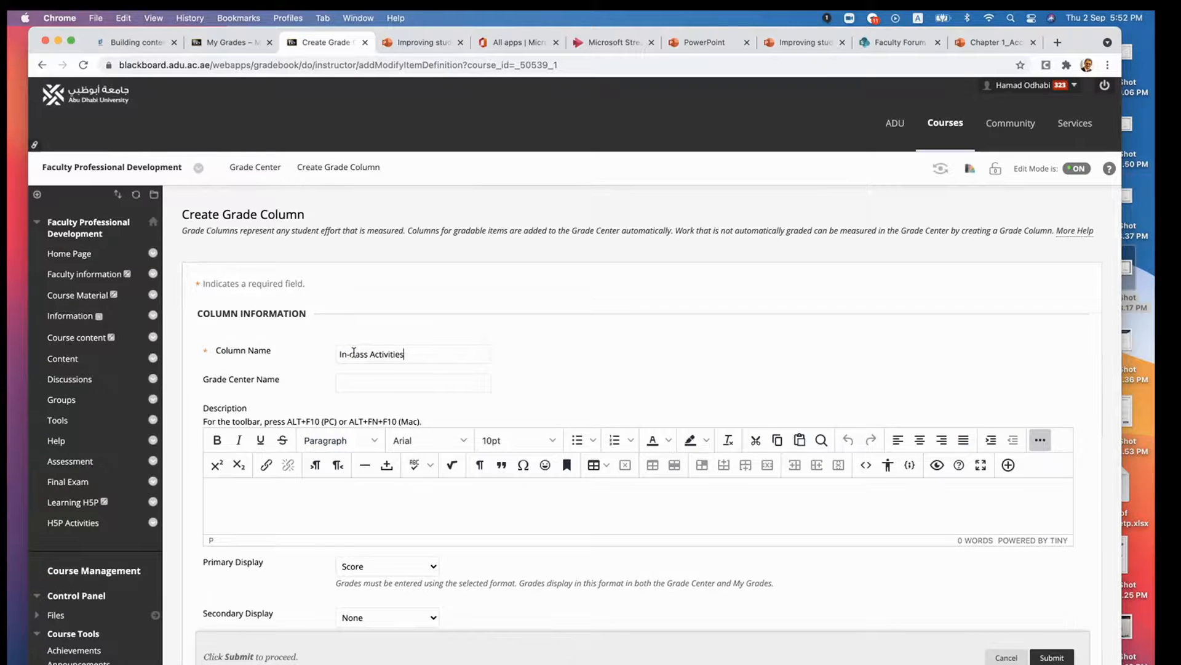
{"action": "scroll", "coordinate": [416, 385], "scroll_direction": "down", "scroll_amount": 5}
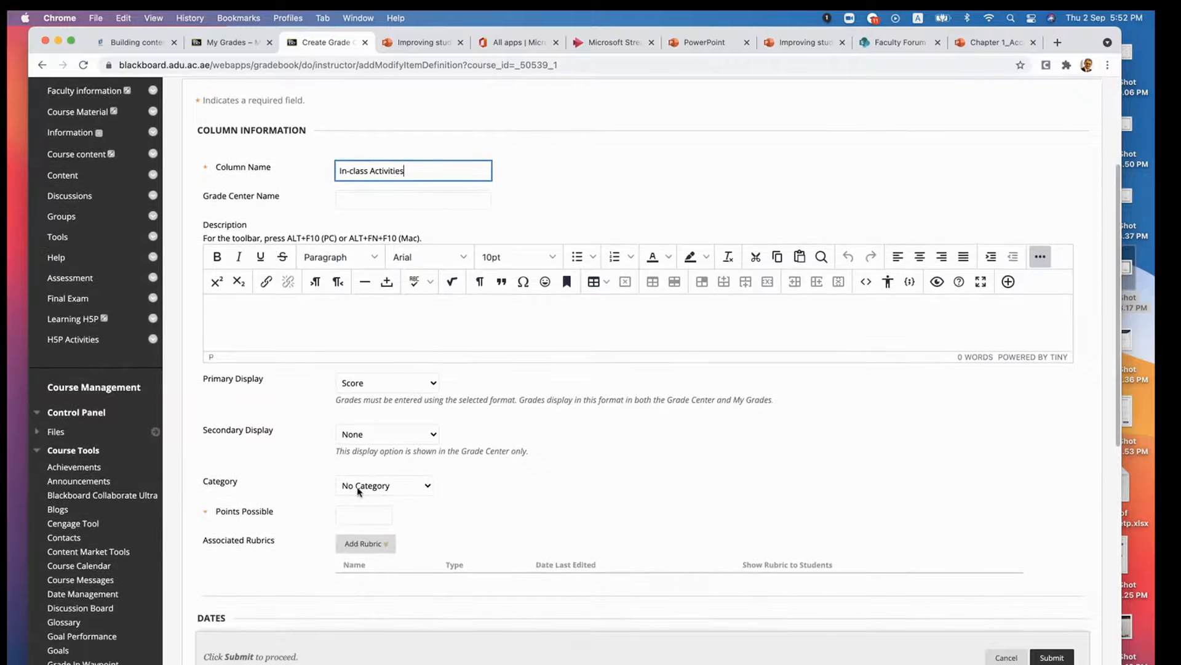
{"action": "left_click", "coordinate": [359, 516]}
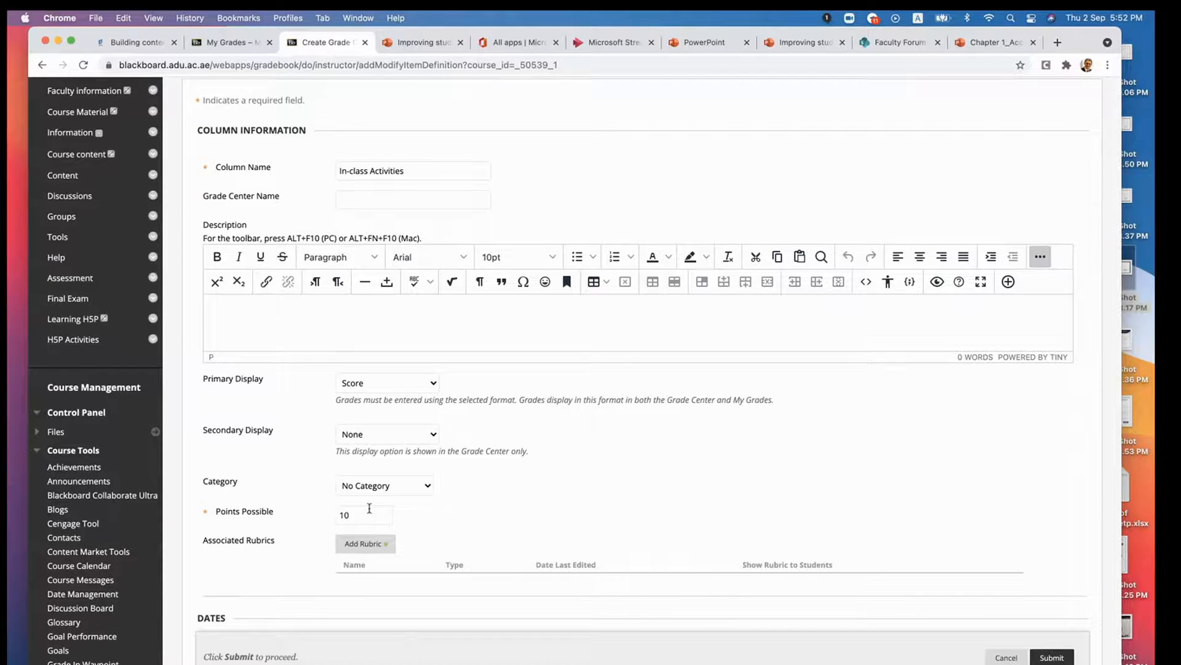
- Check the Primary Display options, keep Score, and submit the In-class Activities column
{"action": "scroll", "coordinate": [284, 428], "scroll_direction": "up", "scroll_amount": 1}
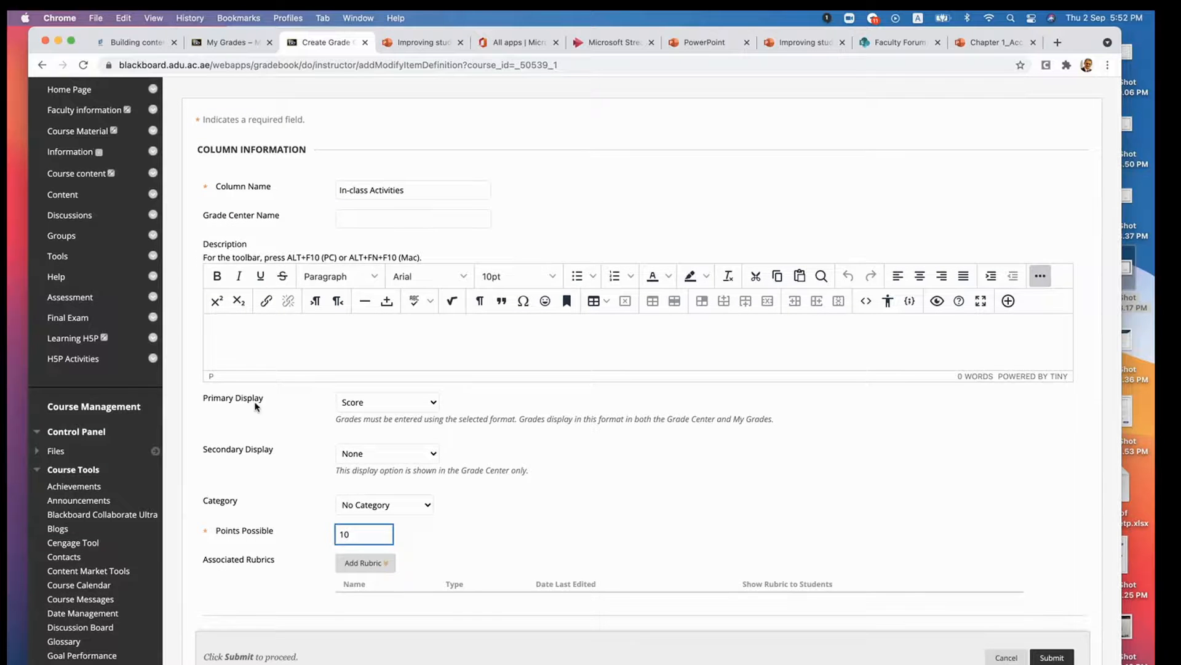
{"action": "left_click", "coordinate": [433, 404]}
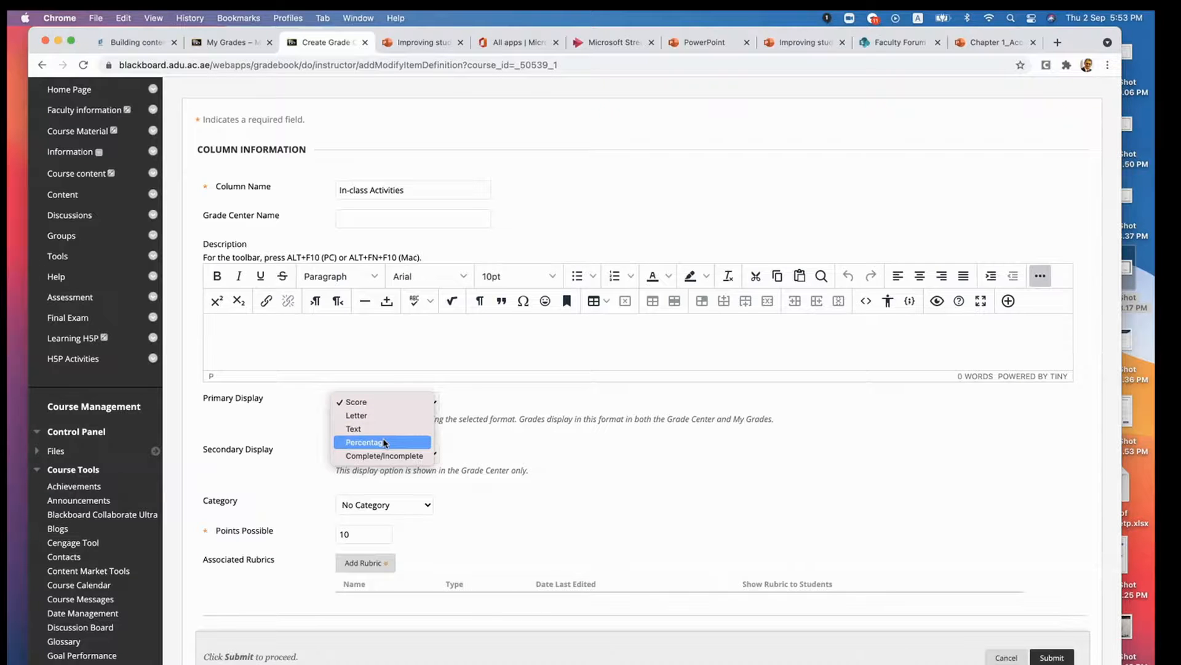
{"action": "left_click", "coordinate": [485, 398]}
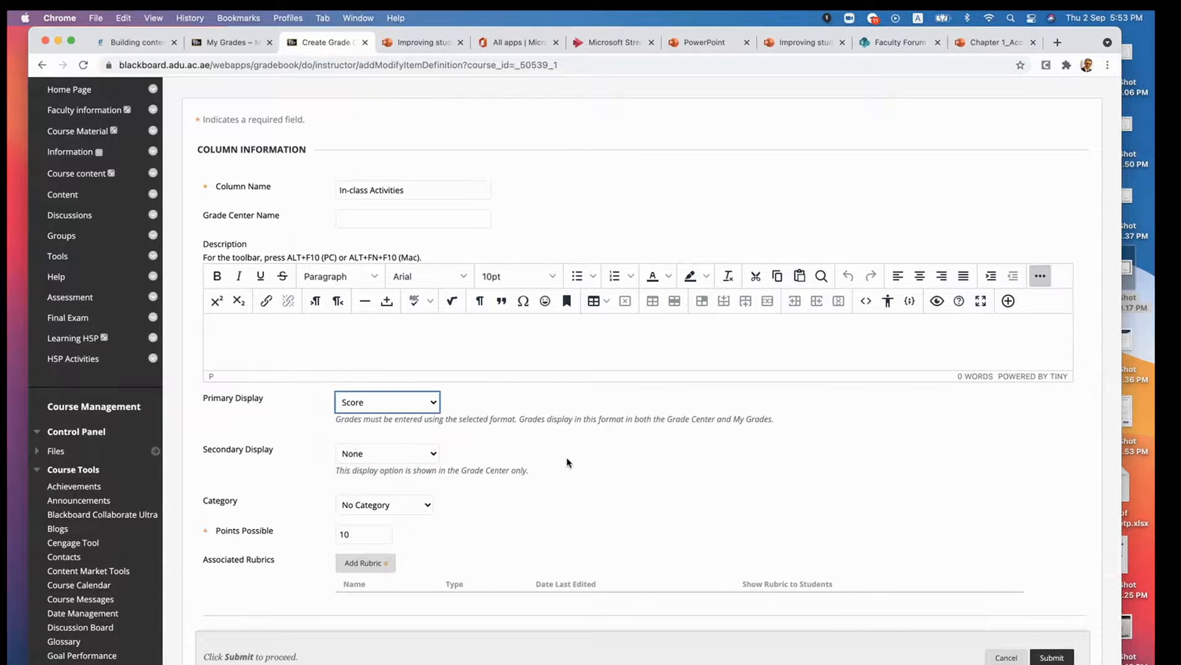
{"action": "scroll", "coordinate": [722, 504], "scroll_direction": "down", "scroll_amount": 5}
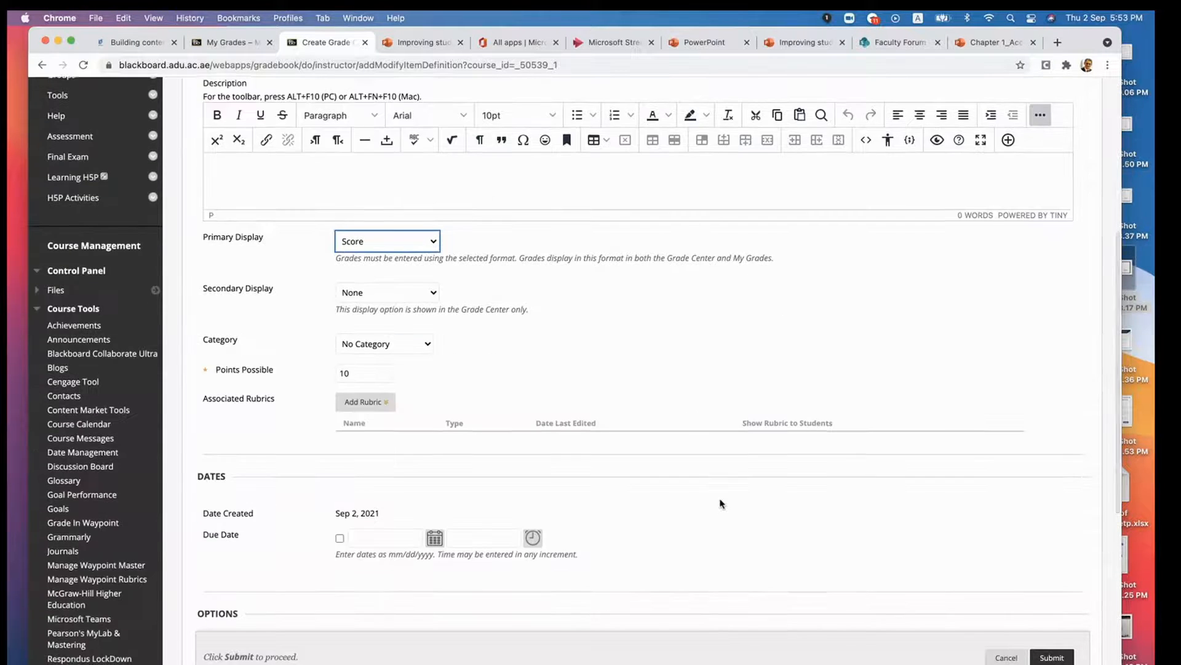
{"action": "scroll", "coordinate": [722, 503], "scroll_direction": "down", "scroll_amount": 1}
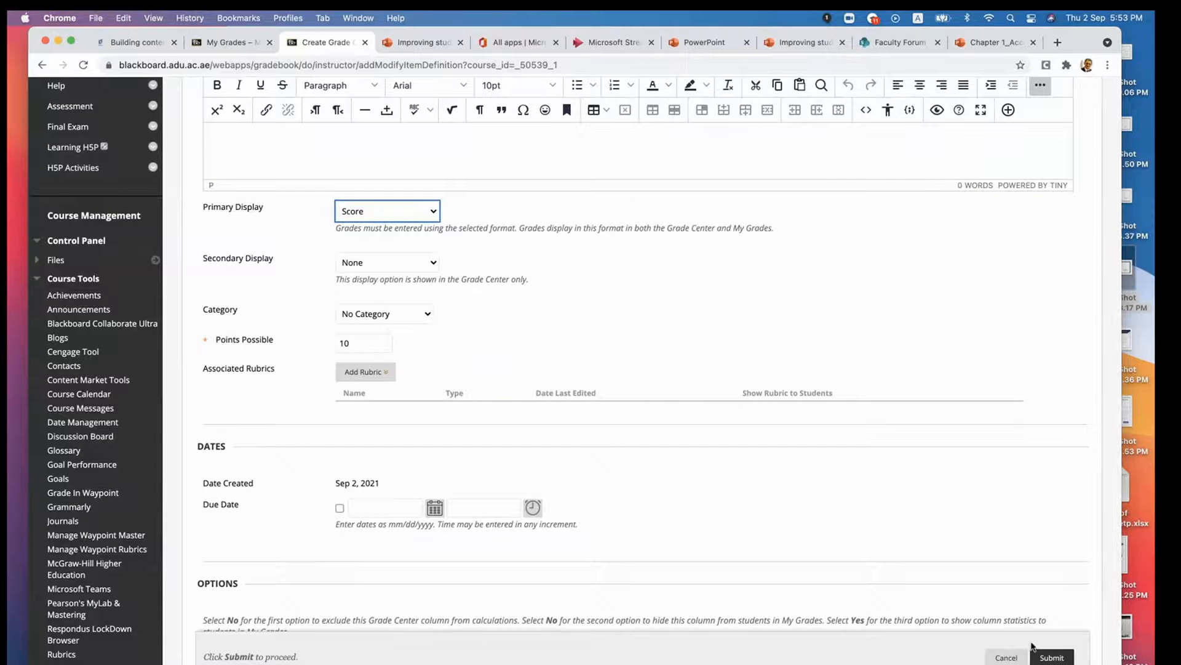
{"action": "left_click", "coordinate": [1050, 657]}
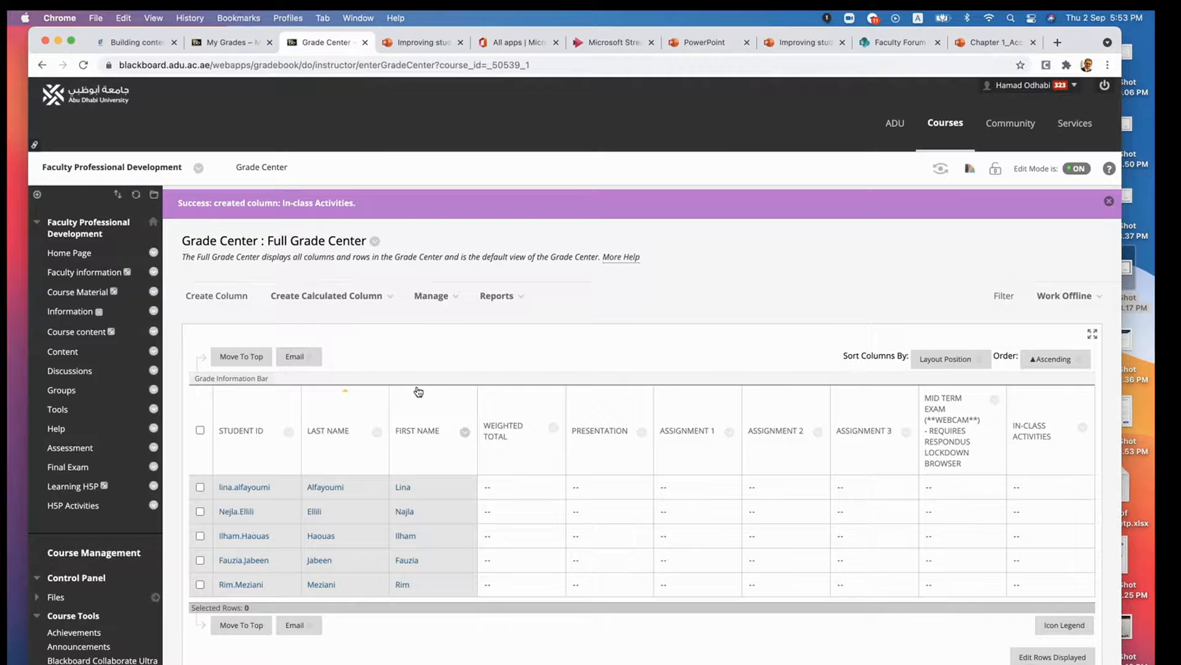
- Start another grade column named "Final Project" and go to its points possible setting
{"action": "left_click", "coordinate": [213, 297]}
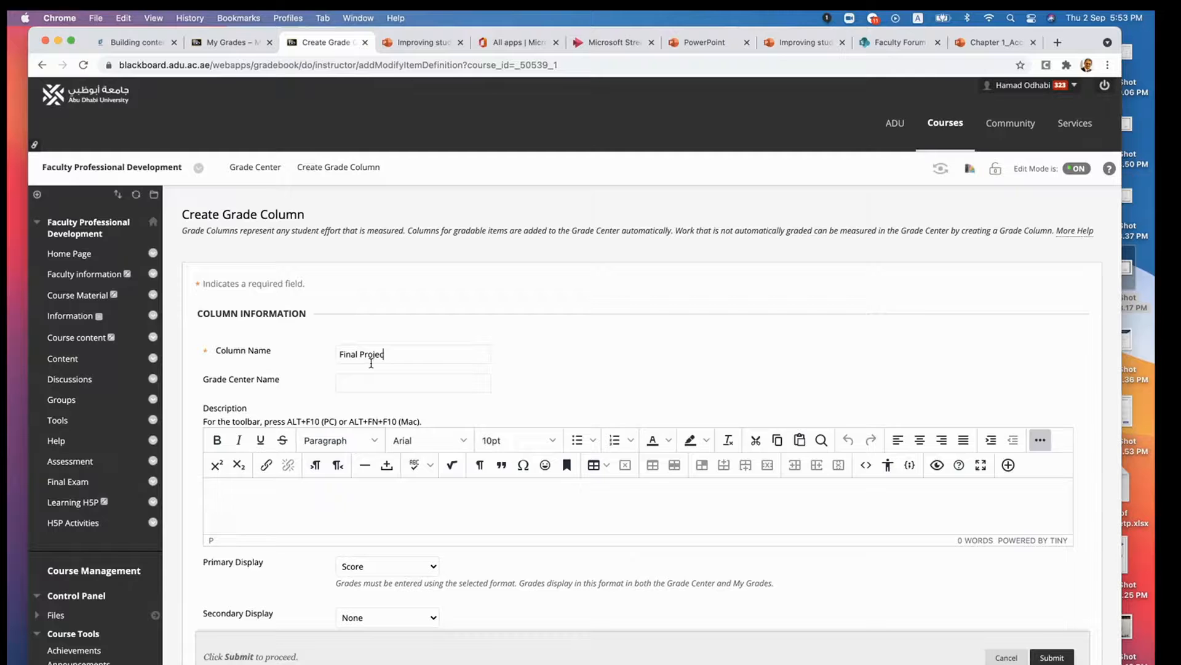
{"action": "scroll", "coordinate": [390, 482], "scroll_direction": "down", "scroll_amount": 5}
{"action": "left_click", "coordinate": [363, 444]}
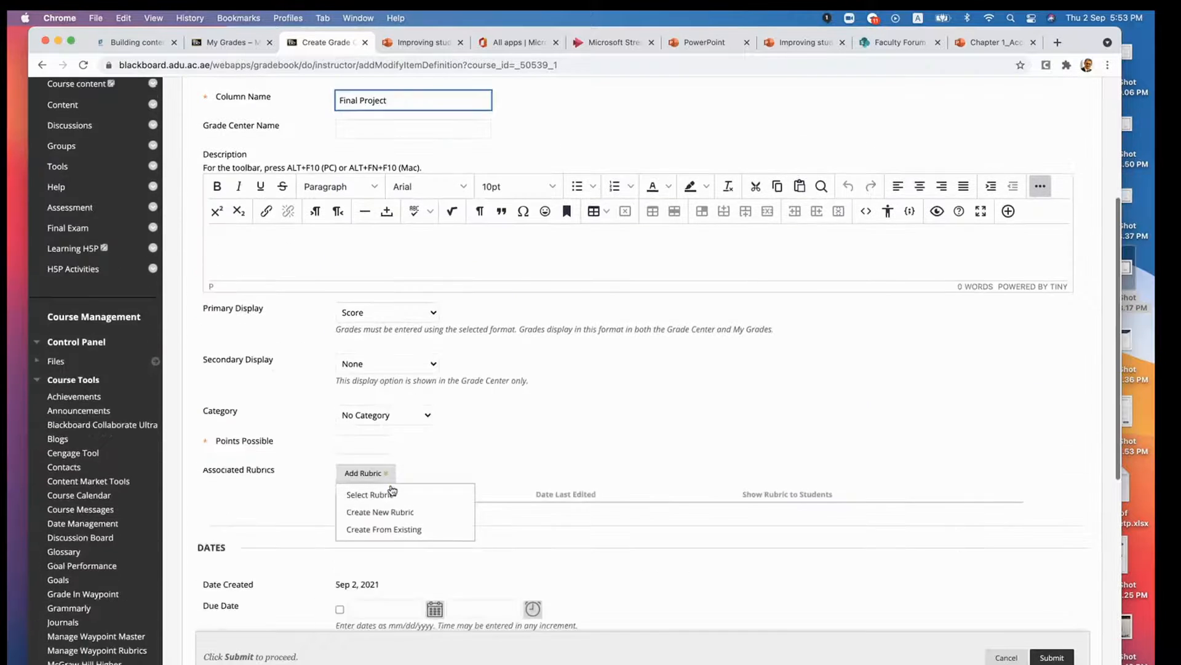
{"action": "left_click", "coordinate": [369, 415]}
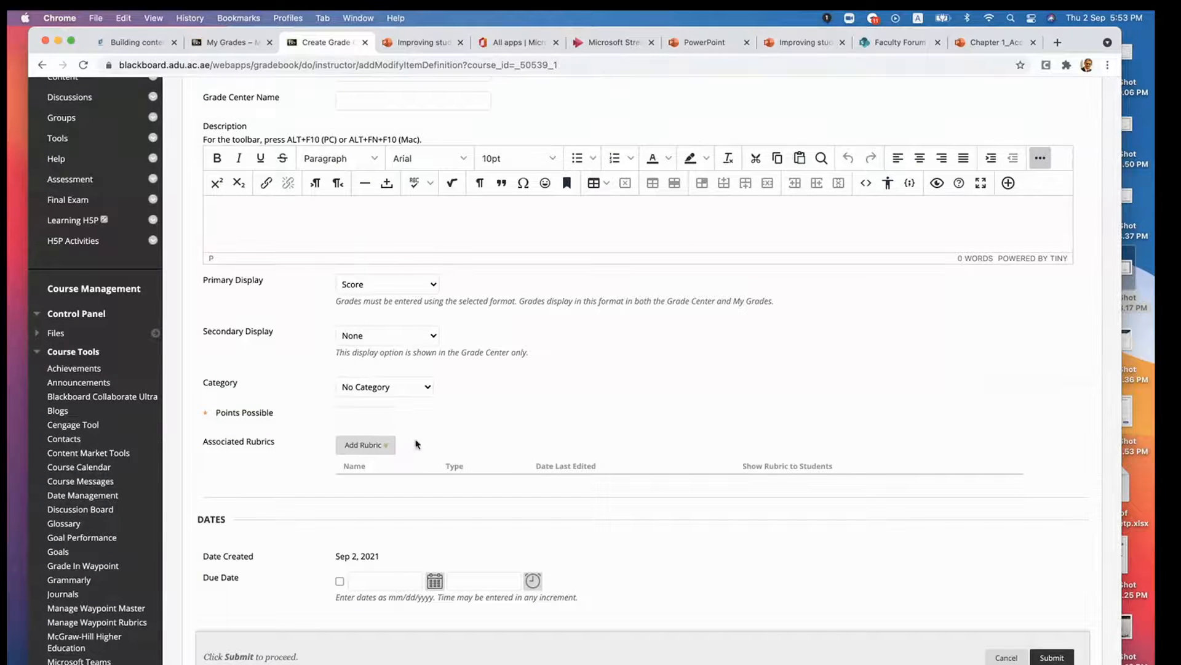
- Check the Final Project weighting in Microsoft Teams, return to Chrome, set the points possible to 25, and submit the column
{"action": "left_click", "coordinate": [689, 664]}
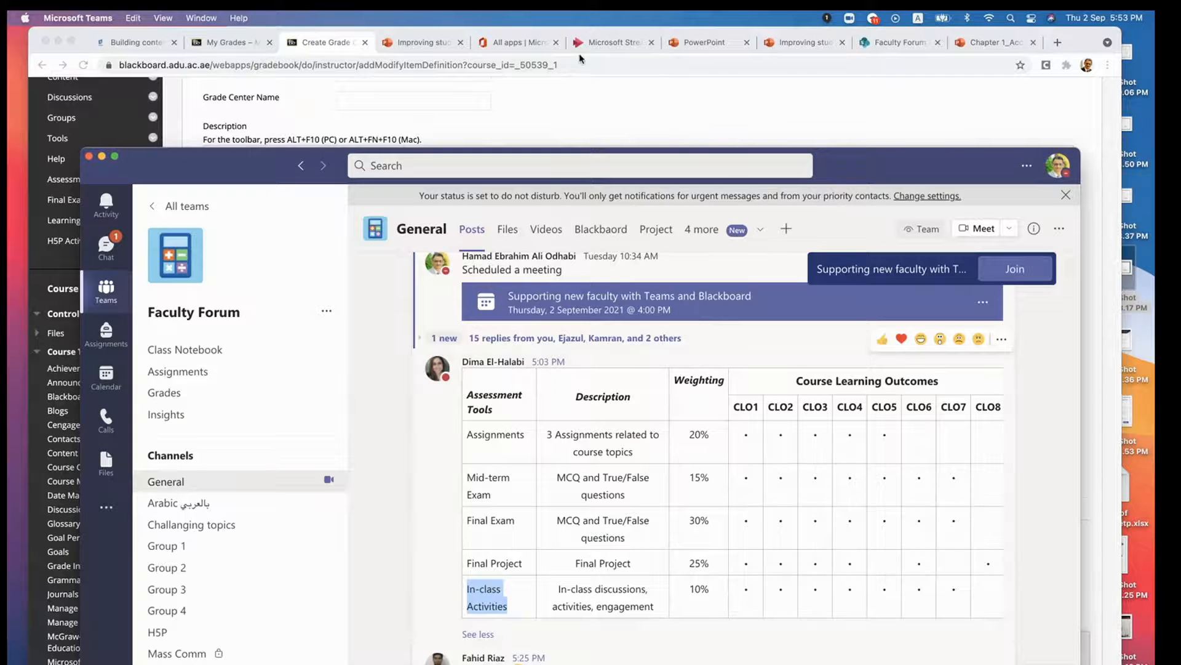
{"action": "left_click", "coordinate": [1087, 40]}
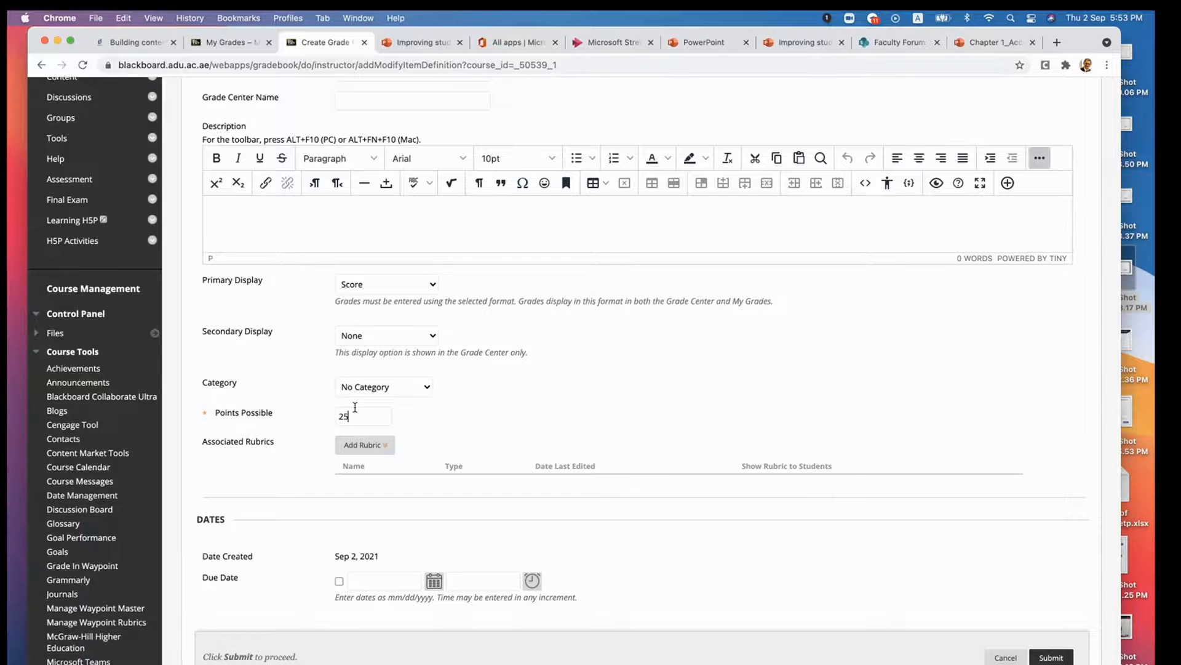
{"action": "left_click", "coordinate": [504, 425]}
{"action": "scroll", "coordinate": [504, 426], "scroll_direction": "down", "scroll_amount": 2}
{"action": "left_click", "coordinate": [1050, 657]}
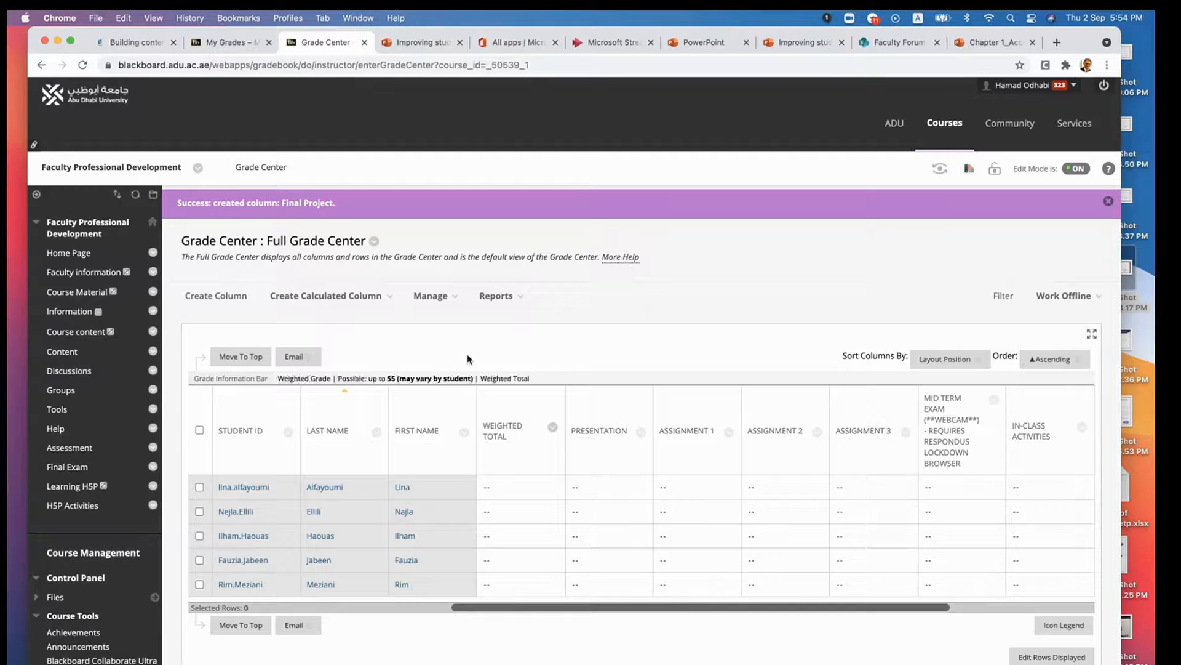
- Open Column Organization for the Grade Center and examine the columns inside and outside the all-views group
{"action": "left_click", "coordinate": [441, 297]}
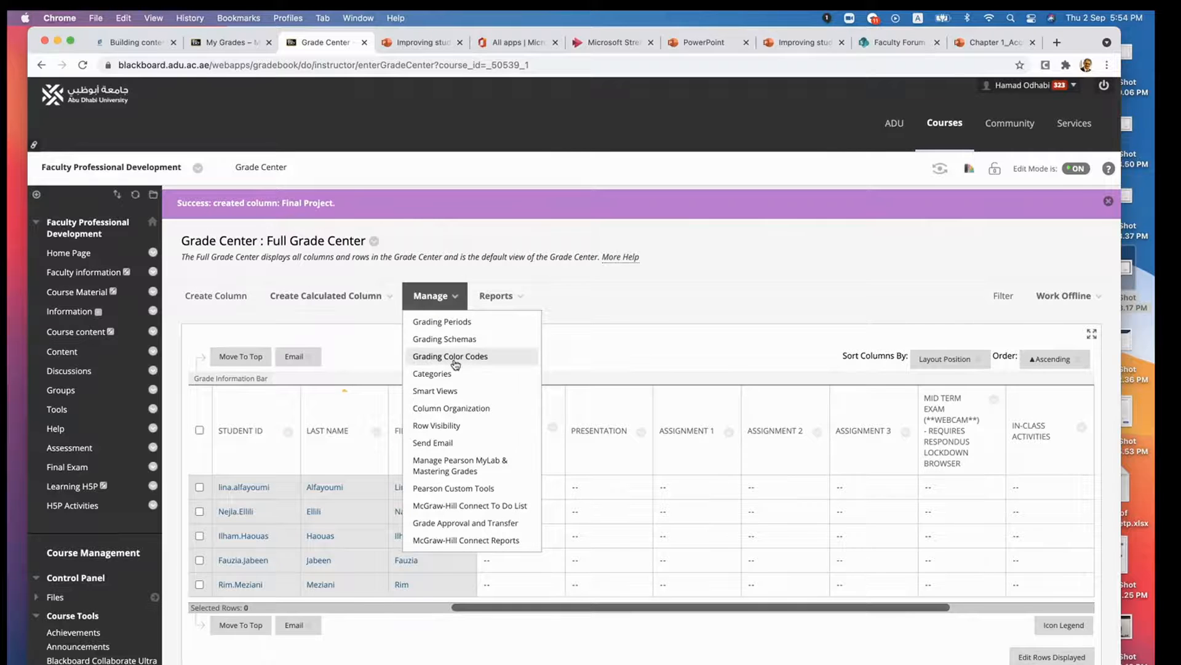
{"action": "left_click", "coordinate": [465, 409]}
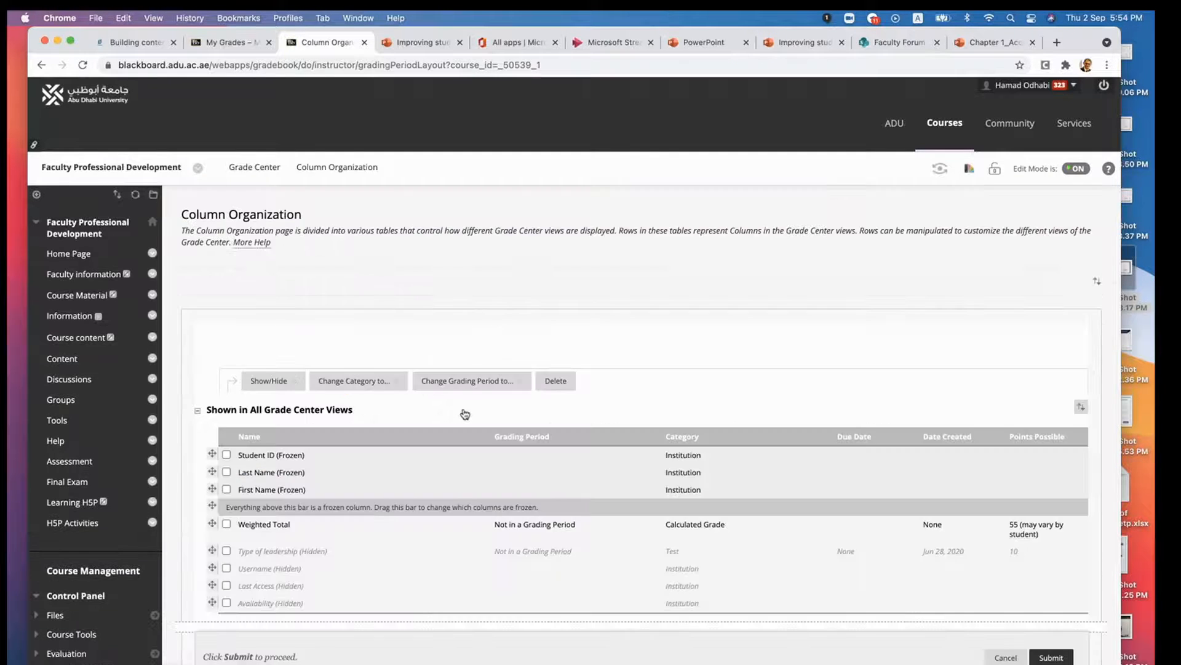
{"action": "scroll", "coordinate": [520, 346], "scroll_direction": "down", "scroll_amount": 3}
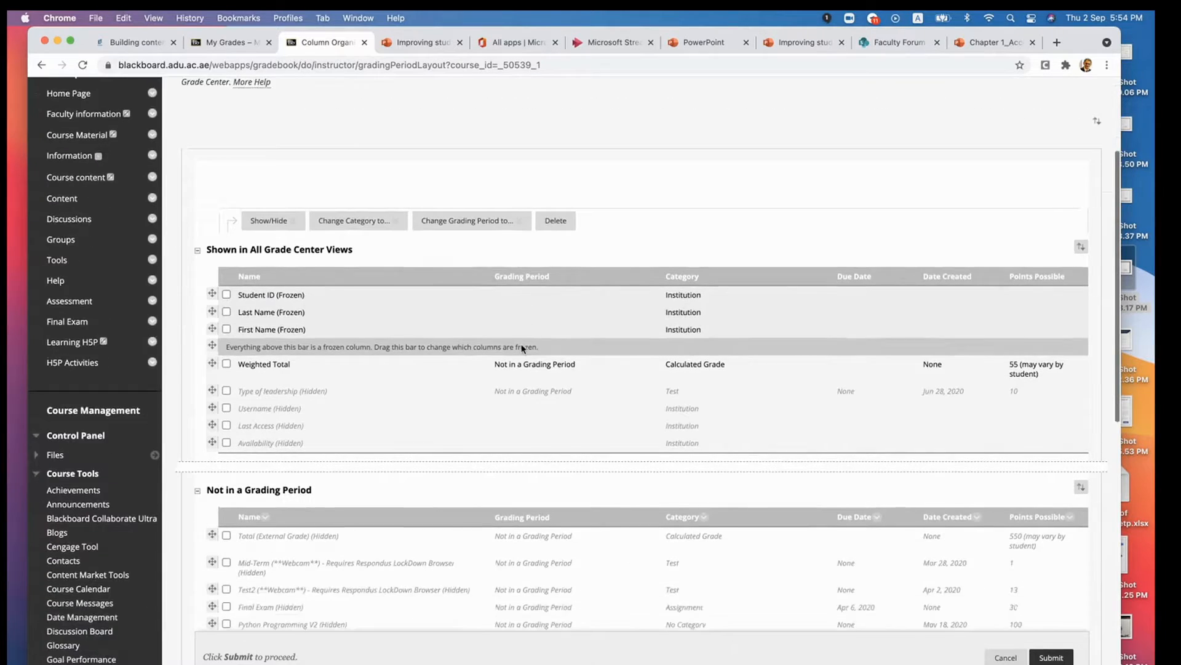
{"action": "scroll", "coordinate": [522, 349], "scroll_direction": "down", "scroll_amount": 1}
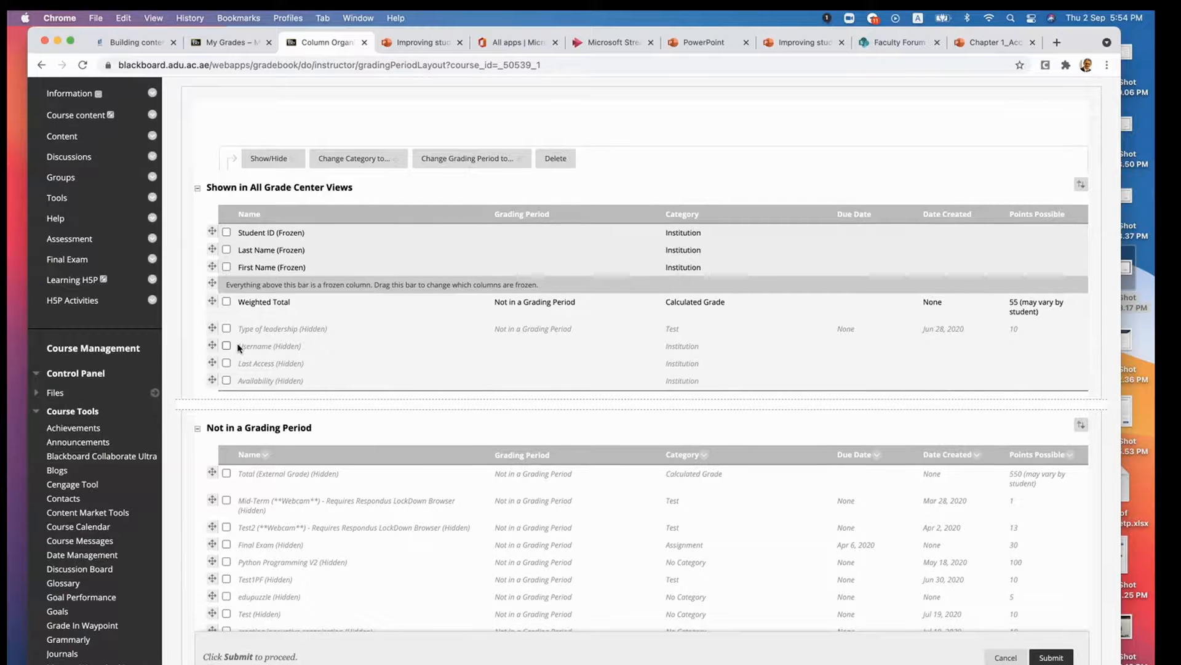
{"action": "scroll", "coordinate": [238, 343], "scroll_direction": "down", "scroll_amount": 3}
{"action": "scroll", "coordinate": [237, 343], "scroll_direction": "up", "scroll_amount": 4}
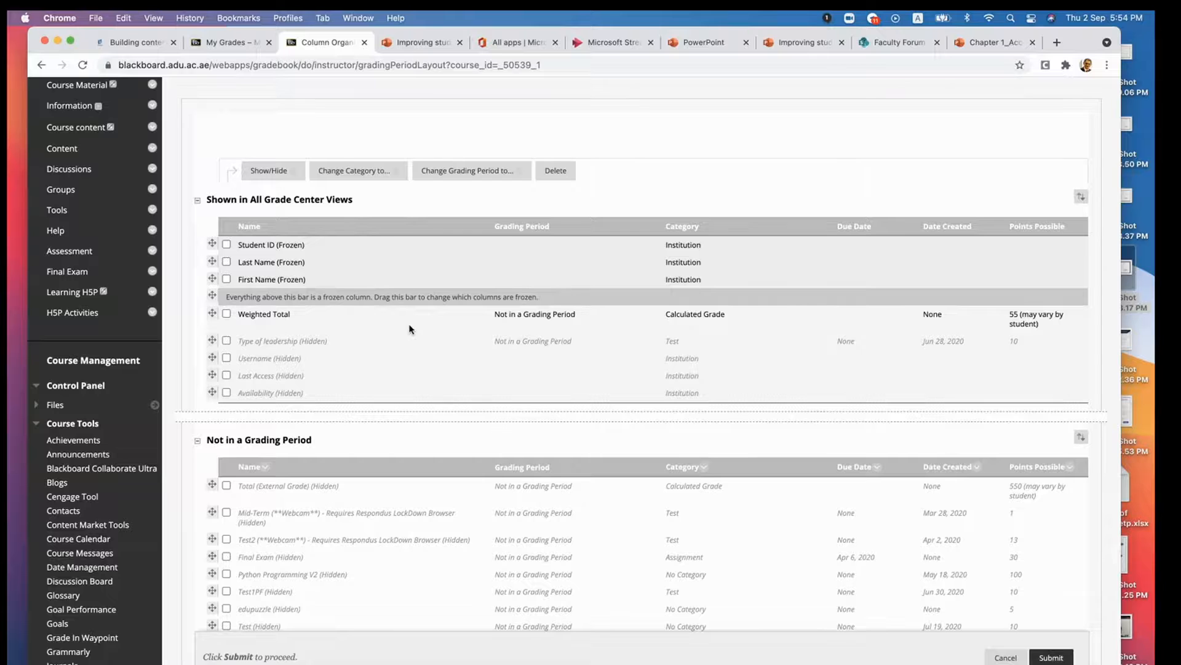
{"action": "scroll", "coordinate": [415, 375], "scroll_direction": "down", "scroll_amount": 1}
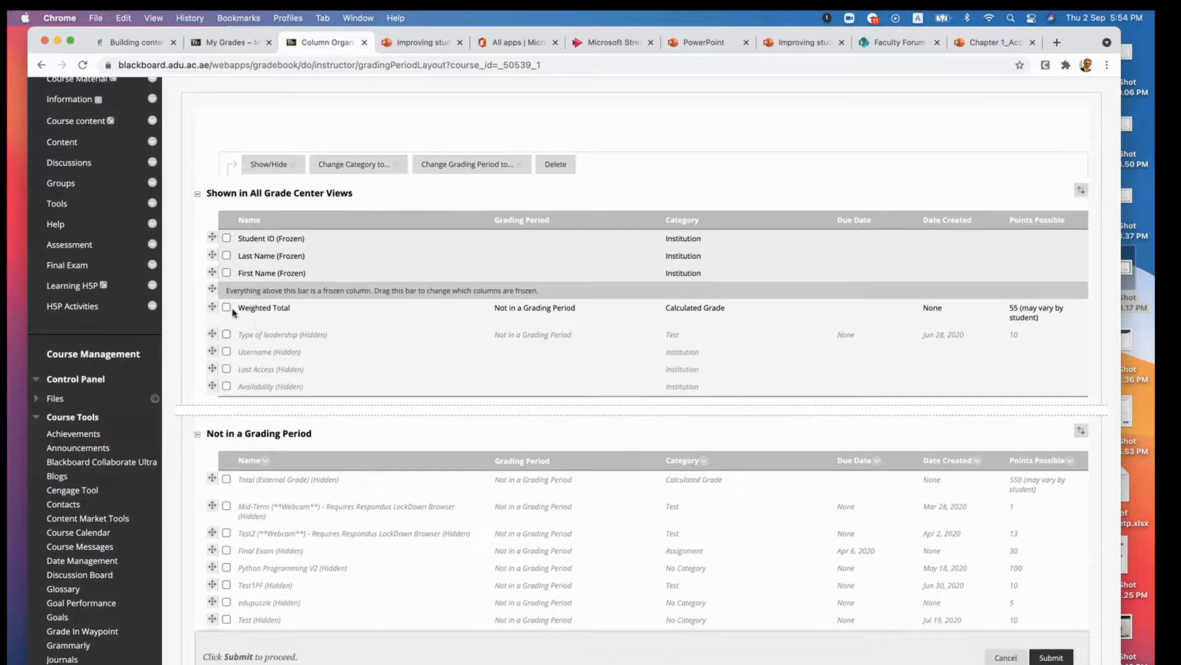
- Apply Hide Selected Columns to the ADU Accreditation column dated Aug 31, 2021, and clear its selection
{"action": "scroll", "coordinate": [303, 505], "scroll_direction": "down", "scroll_amount": 10}
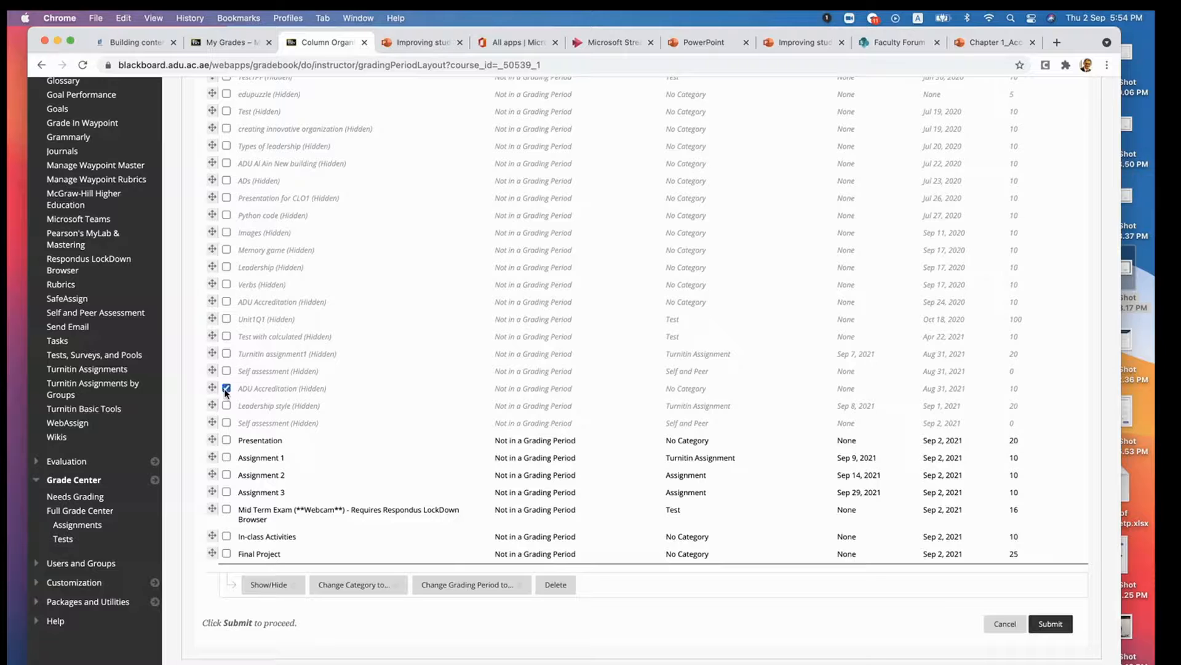
{"action": "left_click", "coordinate": [269, 584]}
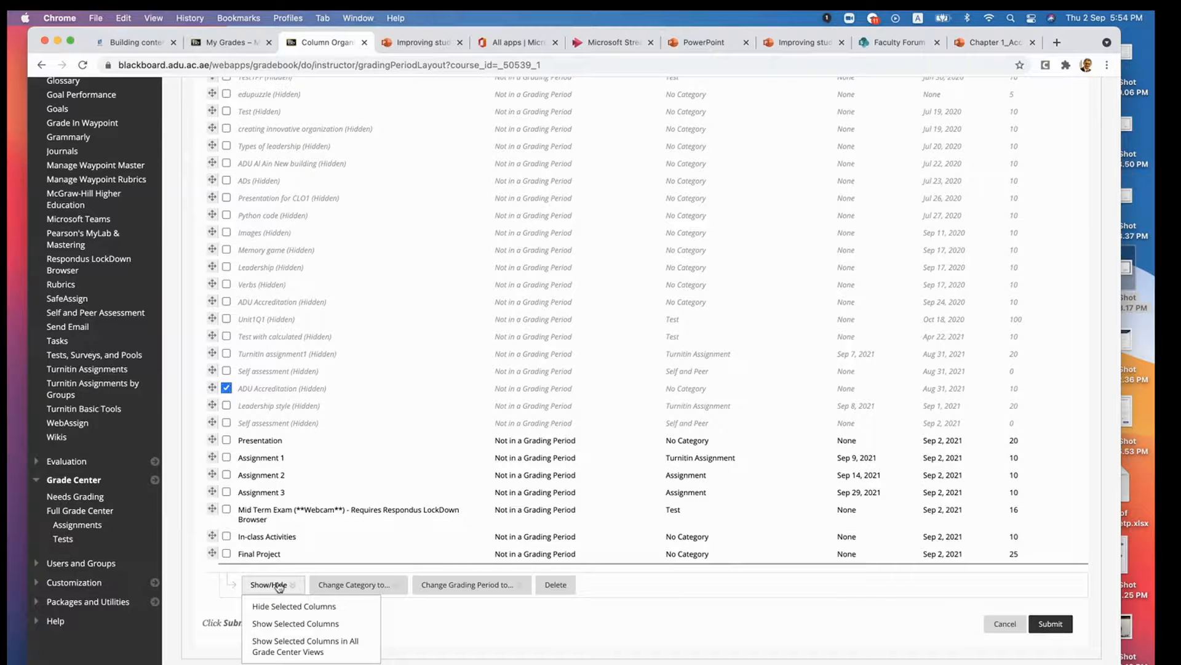
{"action": "left_click", "coordinate": [283, 606]}
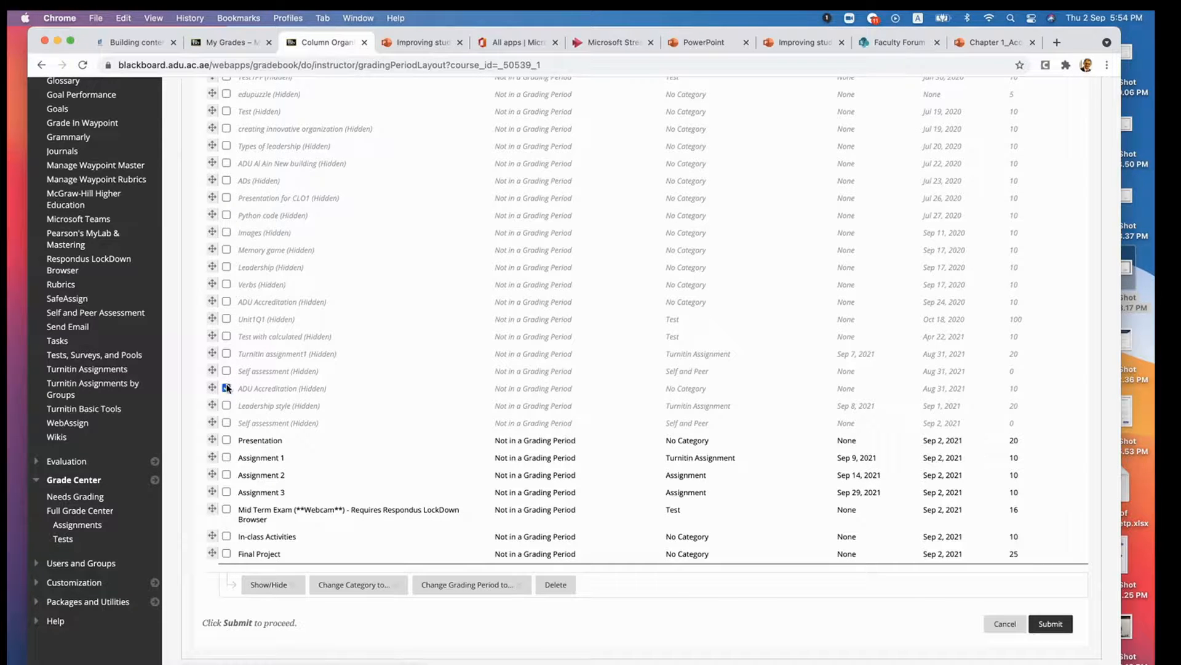
{"action": "left_click", "coordinate": [227, 389]}
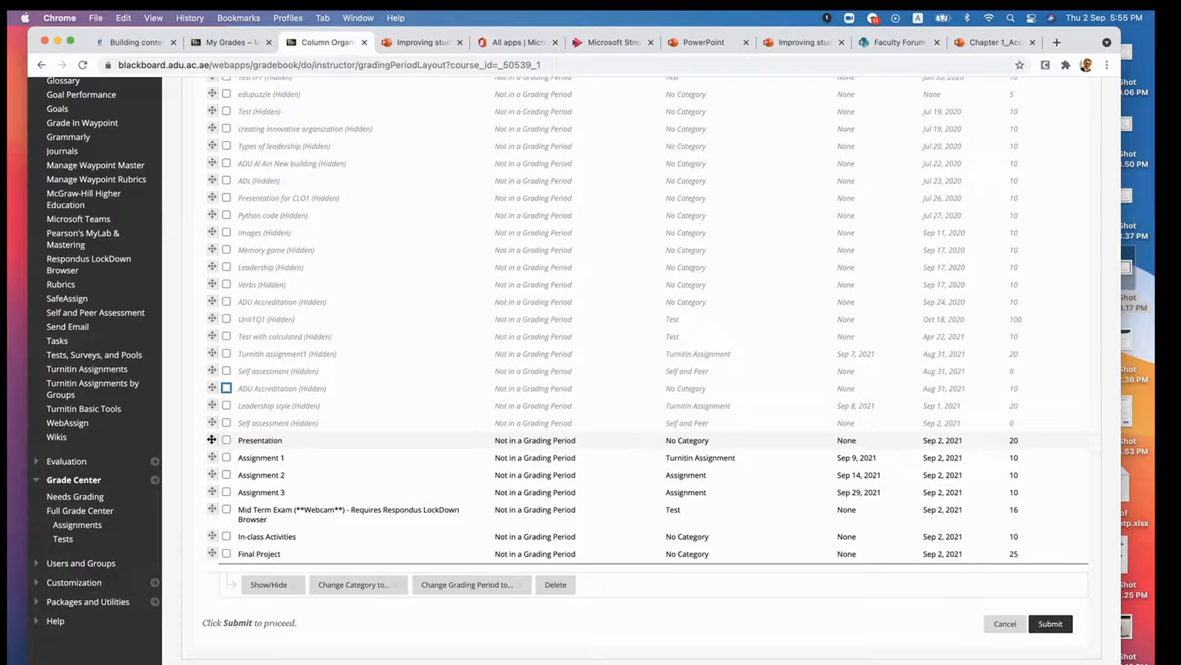
- Move Assignment 1, Assignment 2 and Assignment 3, in that order, between the frozen-column bar and Weighted Total
{"action": "left_click_drag", "start_coordinate": [210, 457], "coordinate": [211, 136]}
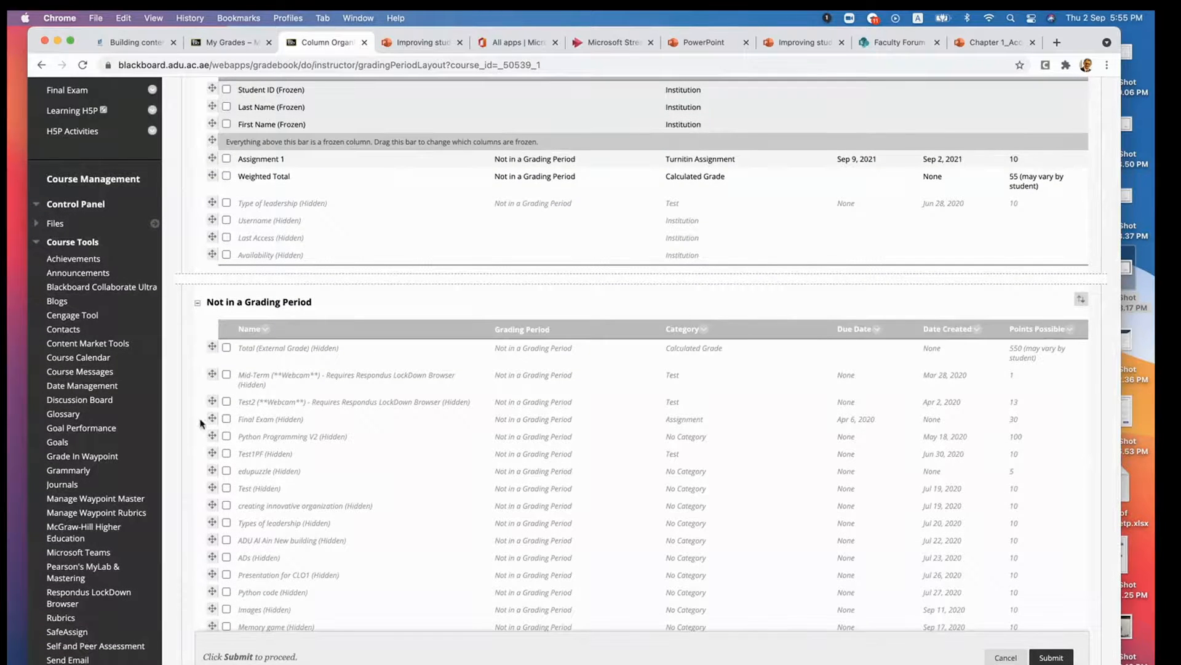
{"action": "scroll", "coordinate": [202, 424], "scroll_direction": "down", "scroll_amount": 6}
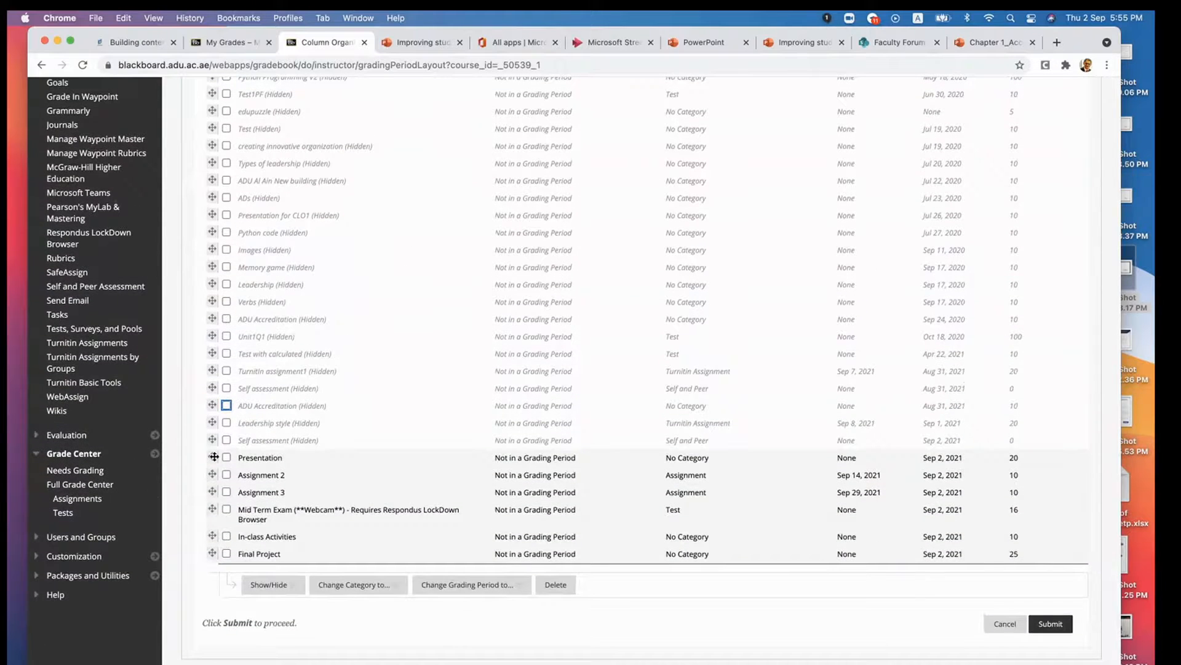
{"action": "left_click_drag", "start_coordinate": [212, 475], "coordinate": [246, 238]}
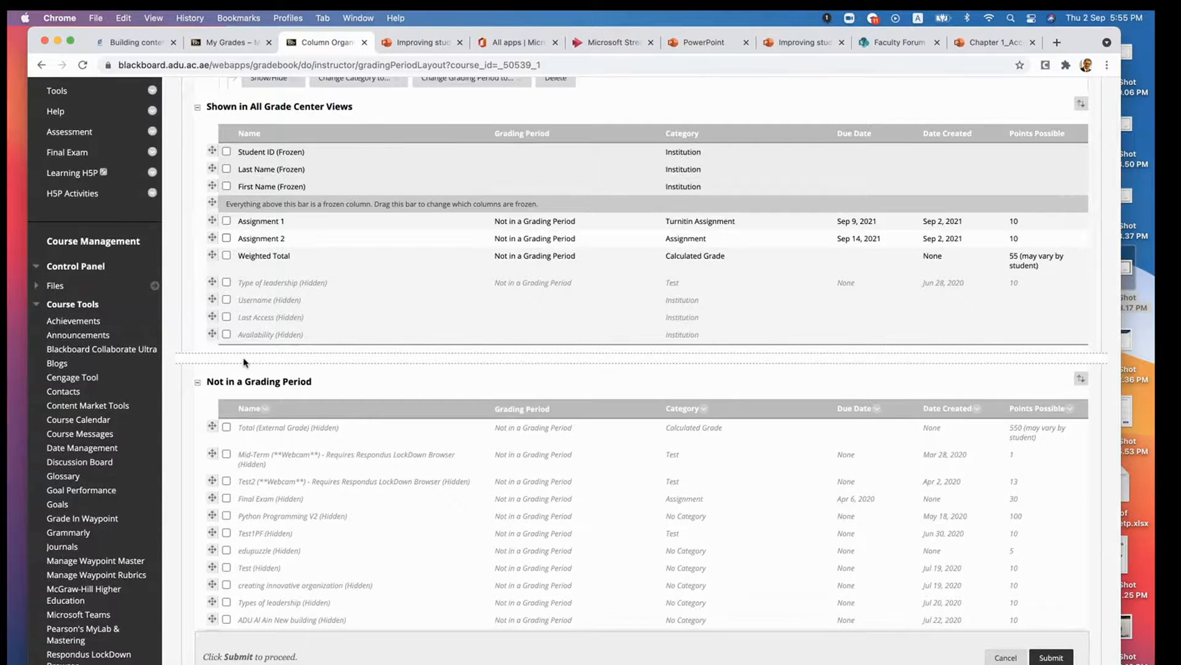
{"action": "scroll", "coordinate": [244, 363], "scroll_direction": "down", "scroll_amount": 7}
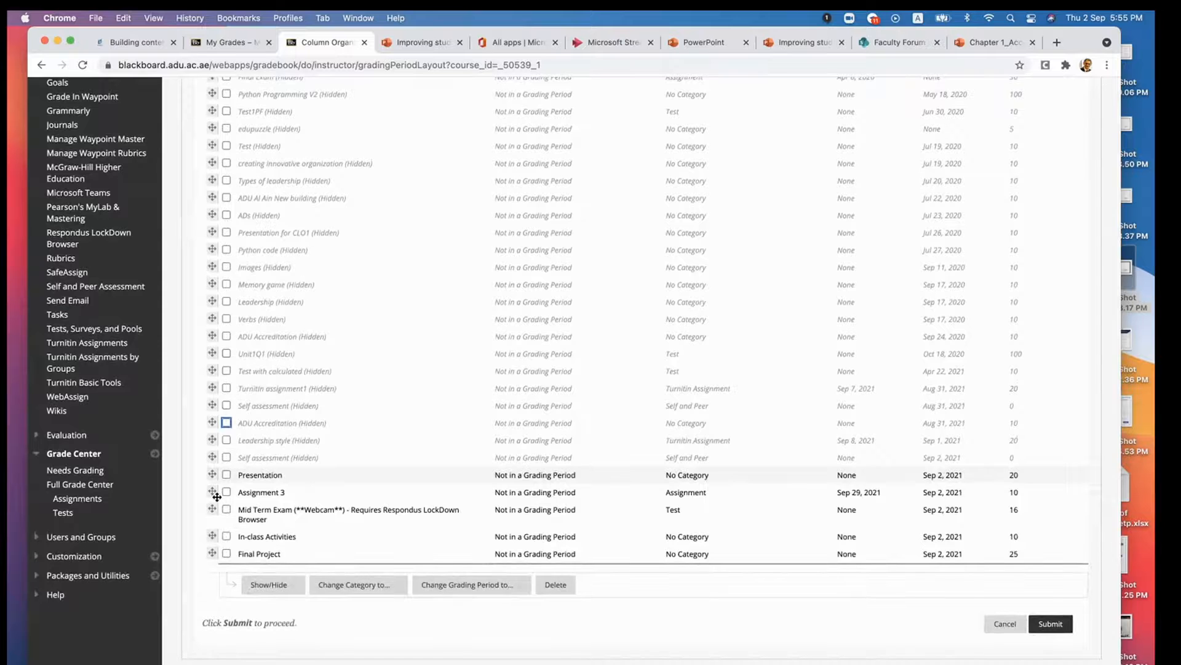
{"action": "left_click_drag", "start_coordinate": [211, 492], "coordinate": [238, 285]}
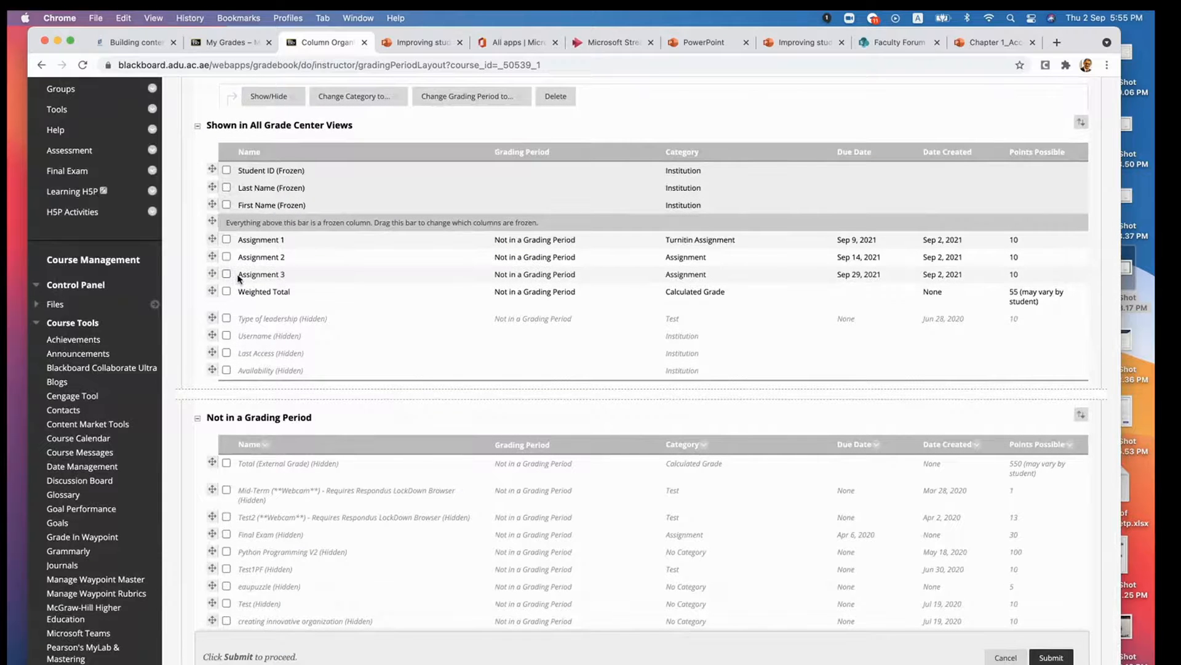
- Hide the Presentation column in the Not in a Grading Period group
{"action": "scroll", "coordinate": [245, 334], "scroll_direction": "down", "scroll_amount": 10}
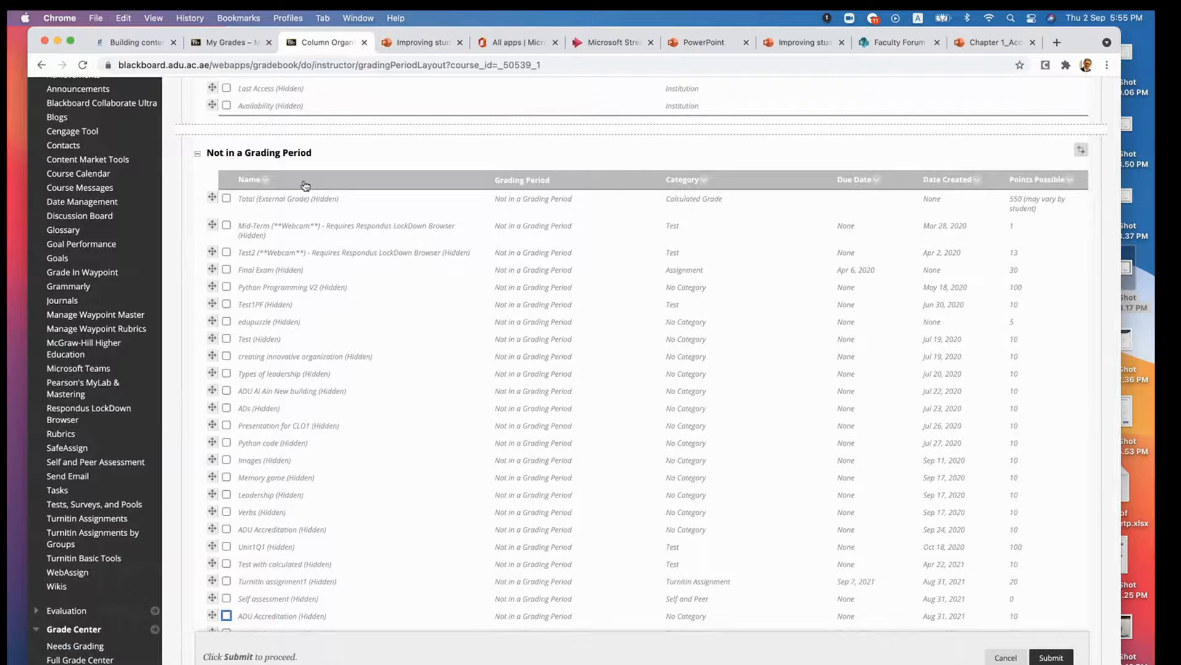
{"action": "scroll", "coordinate": [283, 289], "scroll_direction": "down", "scroll_amount": 6}
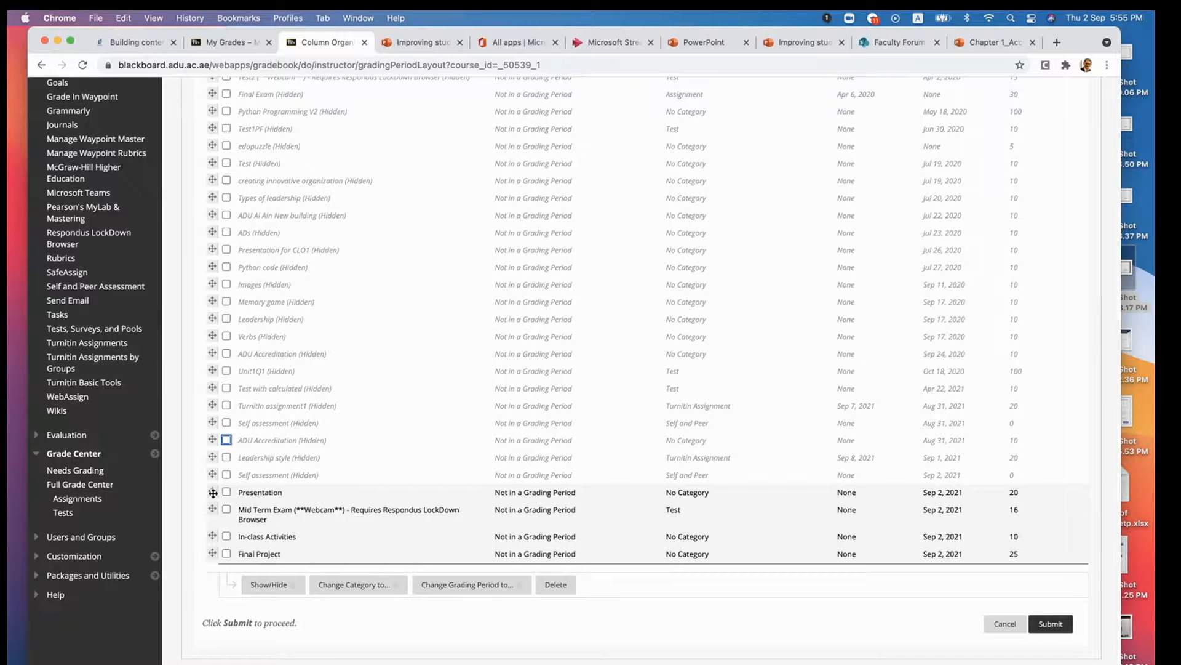
{"action": "left_click", "coordinate": [226, 492]}
{"action": "left_click", "coordinate": [269, 585]}
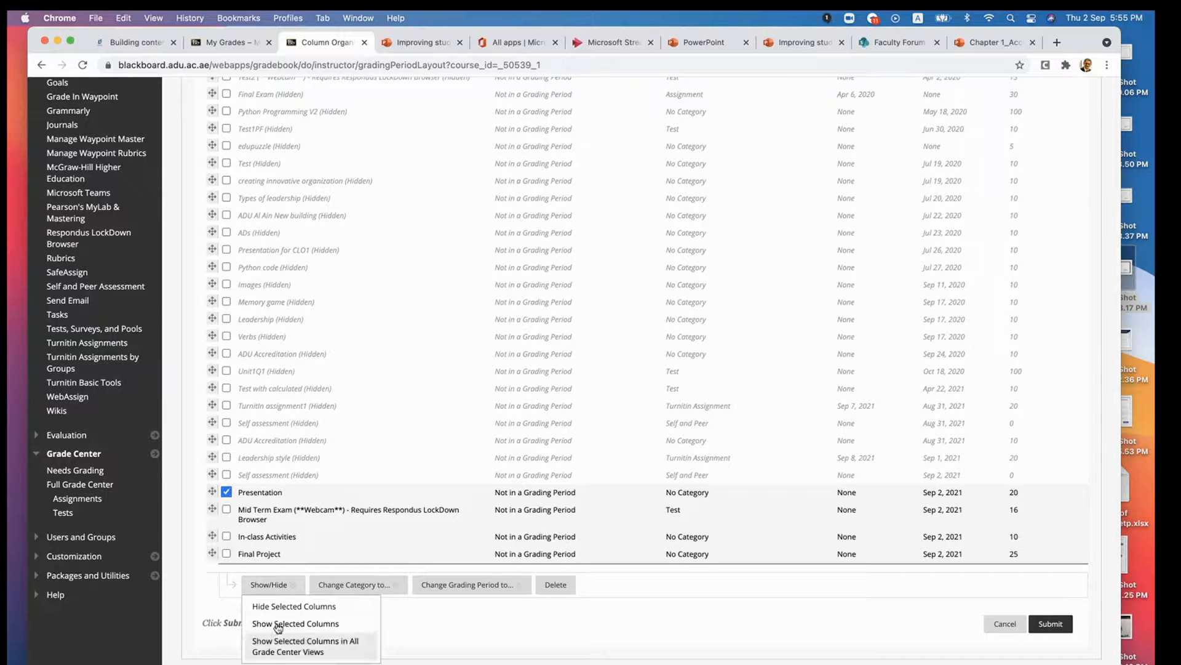
{"action": "left_click", "coordinate": [282, 606]}
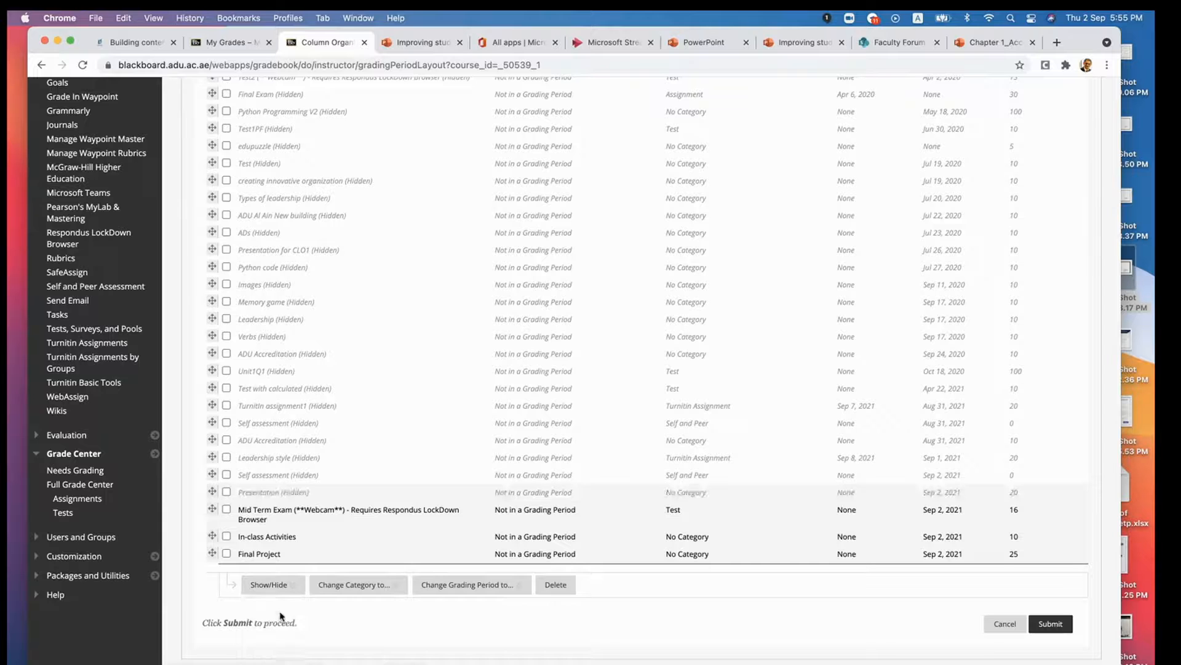
- Move Mid Term Exam, In-class Activities and Final Project, in that order, between Assignment 3 and Weighted Total, and submit the column organization
{"action": "left_click_drag", "start_coordinate": [213, 508], "coordinate": [214, 295]}
{"action": "mouse_move", "coordinate": [208, 186]}
{"action": "left_mouse_down"}
{"action": "mouse_move", "coordinate": [202, 63]}
{"action": "mouse_move", "coordinate": [223, 199]}
{"action": "mouse_move", "coordinate": [223, 183]}
{"action": "left_mouse_up"}
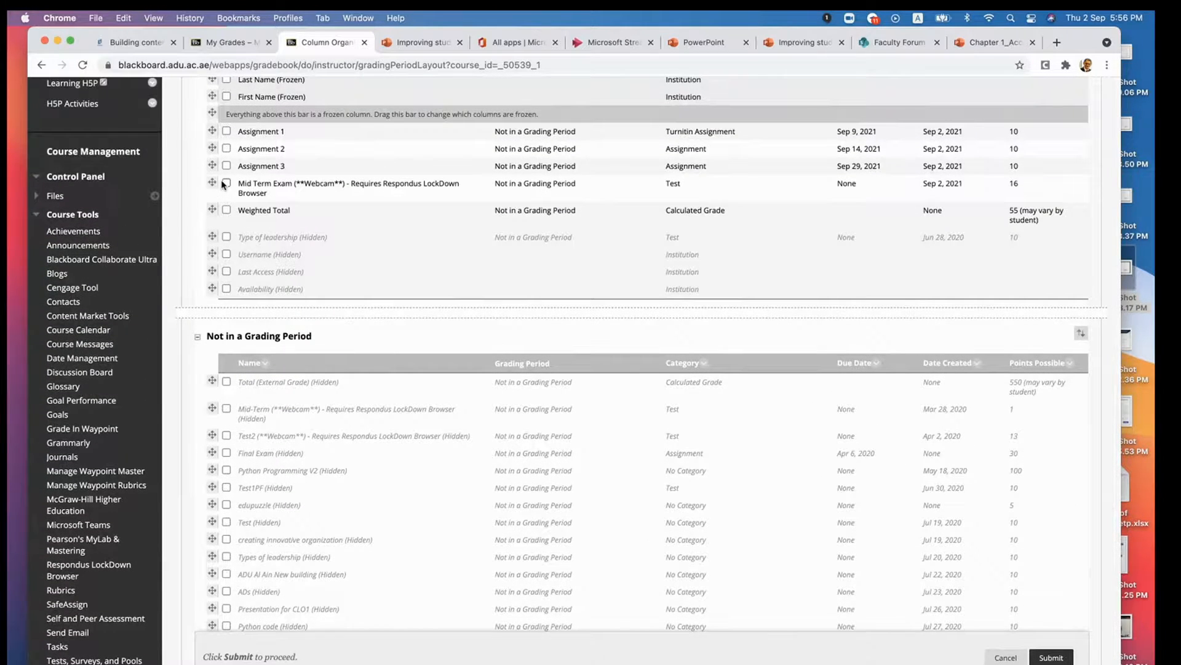
{"action": "scroll", "coordinate": [268, 352], "scroll_direction": "down", "scroll_amount": 6}
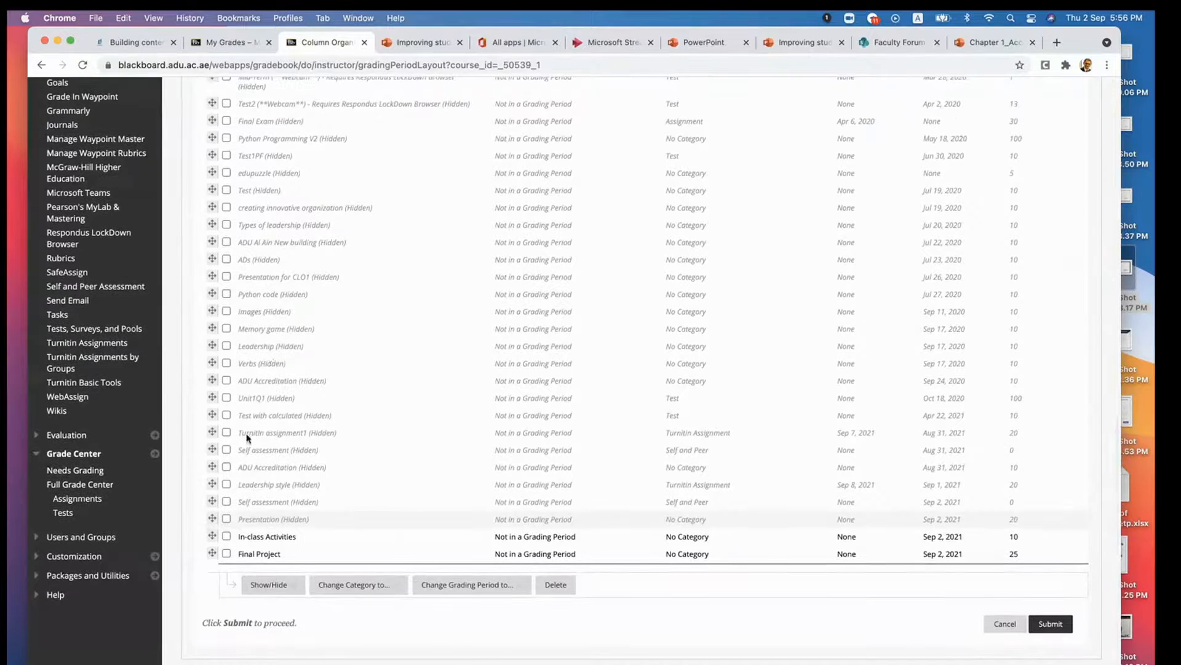
{"action": "left_click_drag", "start_coordinate": [214, 529], "coordinate": [246, 228]}
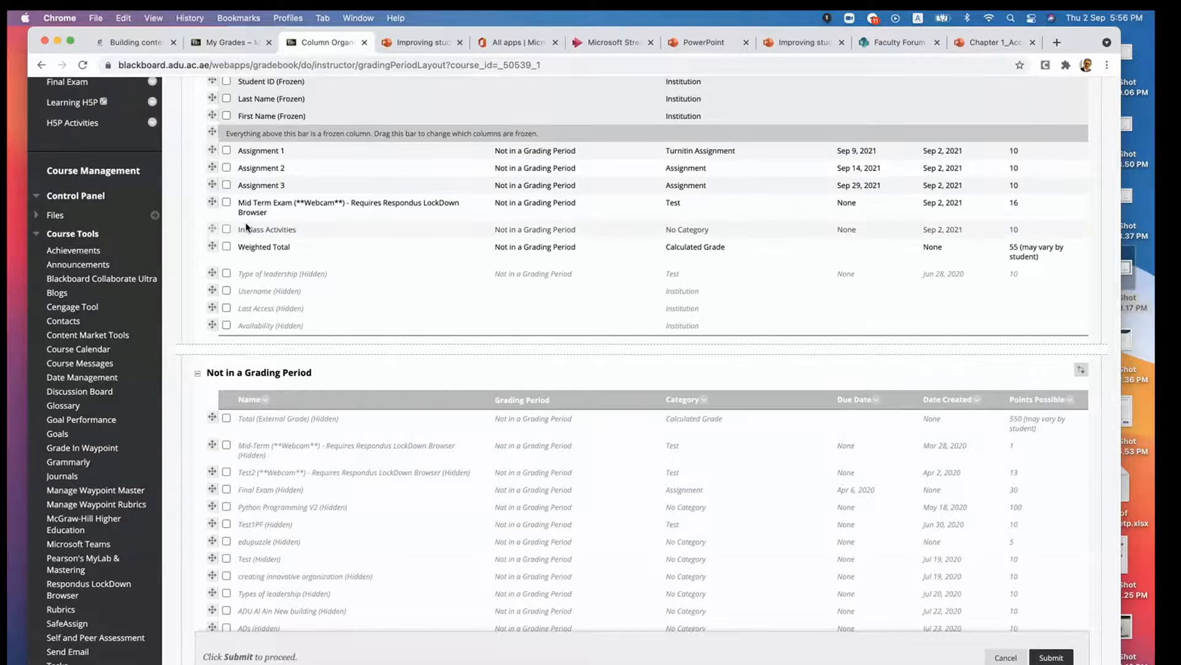
{"action": "scroll", "coordinate": [265, 293], "scroll_direction": "down", "scroll_amount": 10}
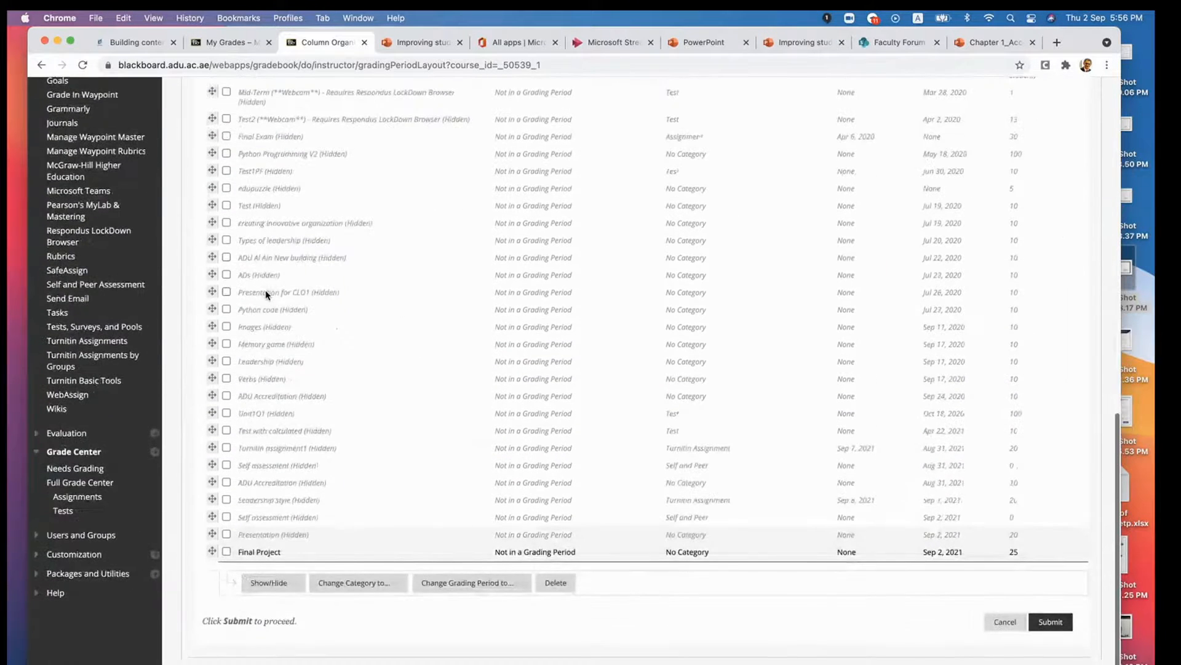
{"action": "left_click_drag", "start_coordinate": [211, 553], "coordinate": [223, 284]}
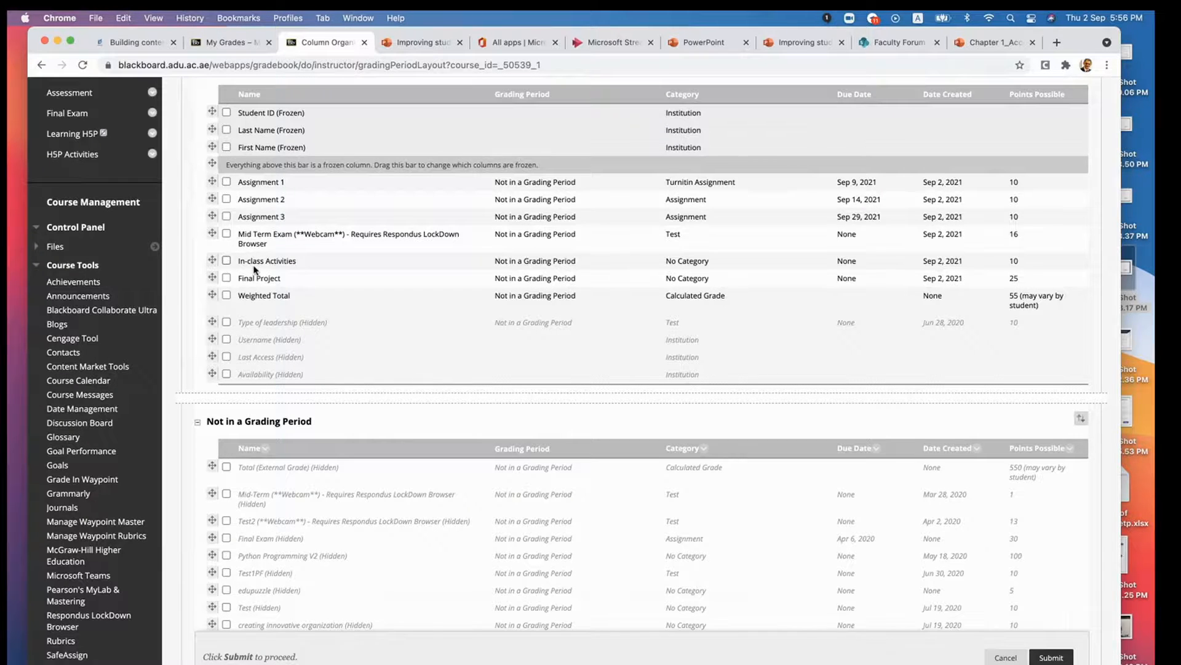
{"action": "scroll", "coordinate": [280, 339], "scroll_direction": "down", "scroll_amount": 7}
{"action": "scroll", "coordinate": [280, 339], "scroll_direction": "up", "scroll_amount": 3}
{"action": "scroll", "coordinate": [280, 339], "scroll_direction": "up", "scroll_amount": 10}
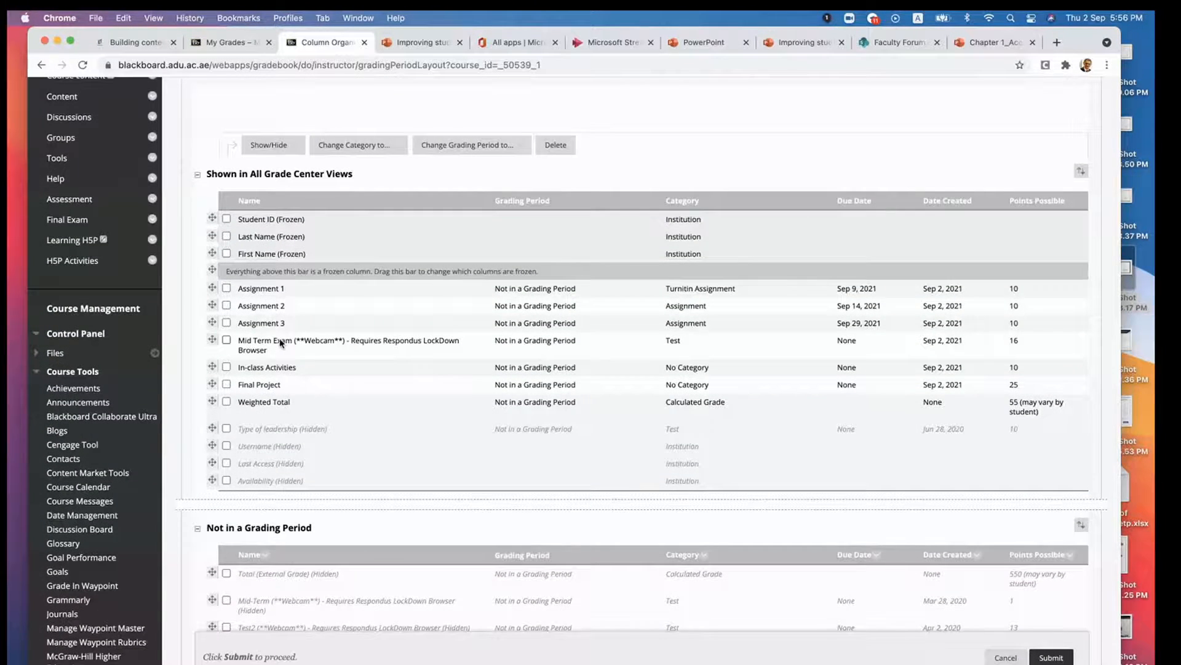
{"action": "left_click", "coordinate": [1047, 658]}
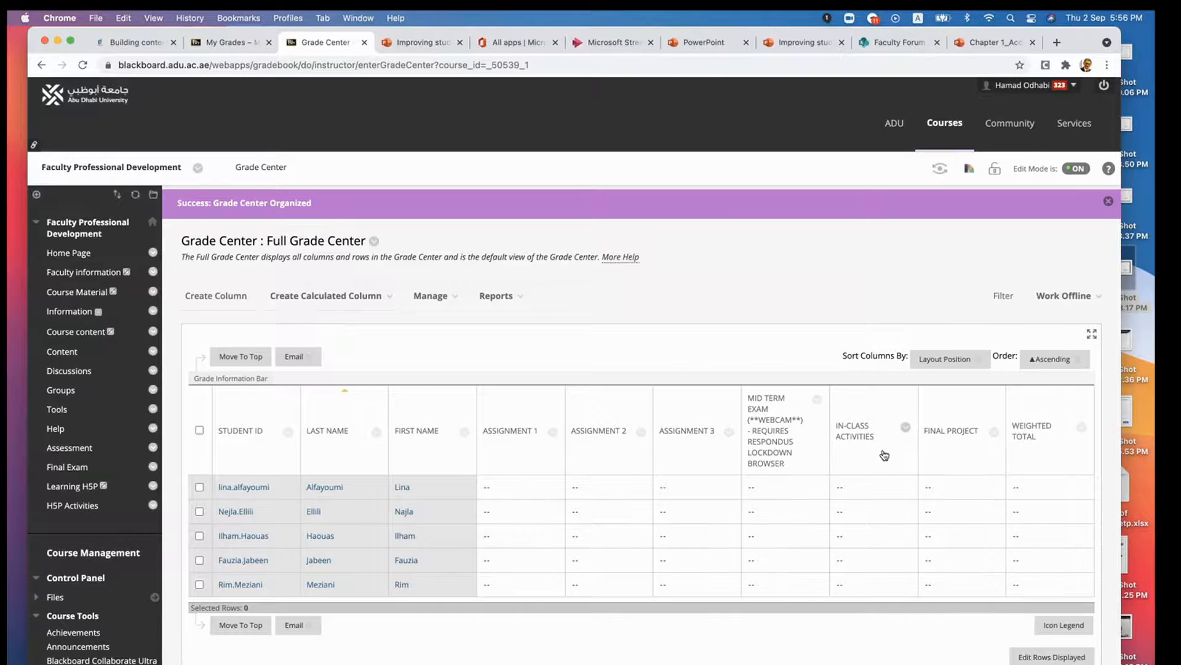
- Create a grade column named Final exam with 30 points possible and submit it
{"action": "left_click", "coordinate": [199, 297]}
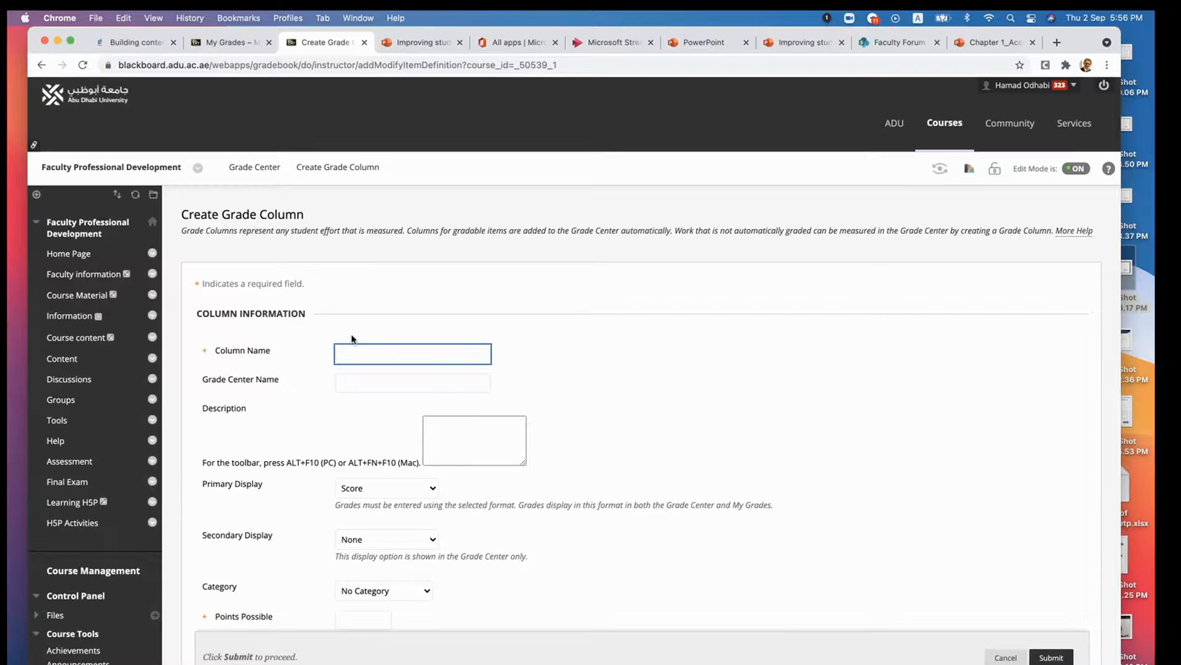
{"action": "left_click", "coordinate": [355, 349]}
{"action": "type", "text": "Final exam"}
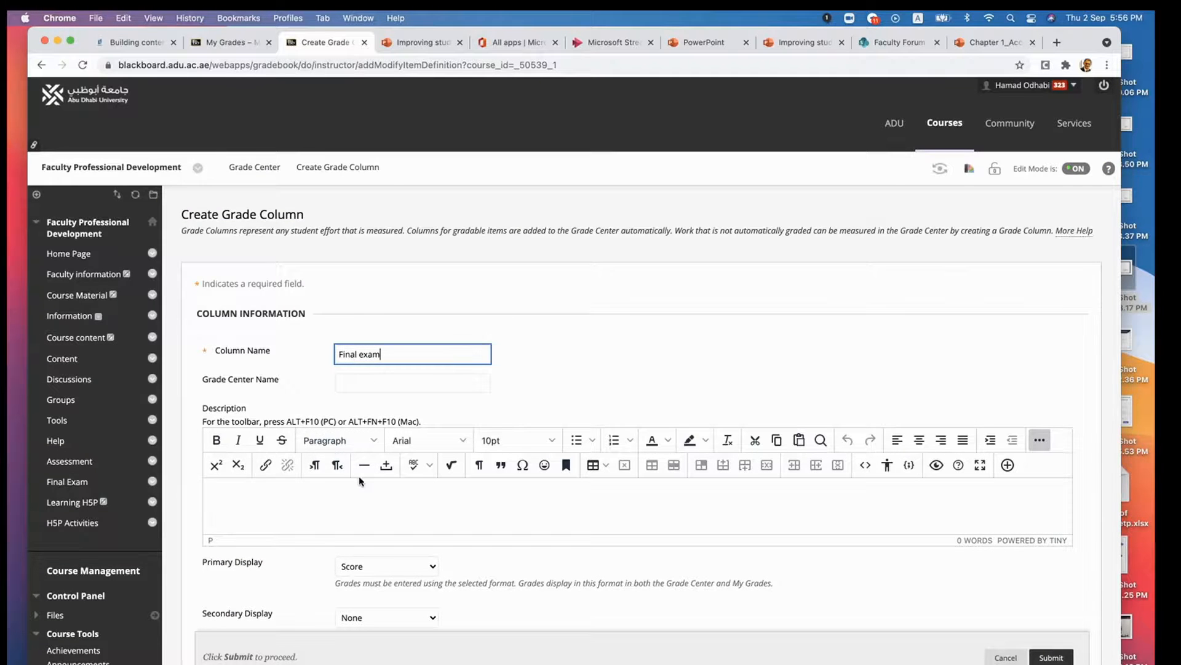
{"action": "scroll", "coordinate": [359, 475], "scroll_direction": "down", "scroll_amount": 3}
{"action": "scroll", "coordinate": [359, 475], "scroll_direction": "down", "scroll_amount": 1}
{"action": "left_click", "coordinate": [357, 490]}
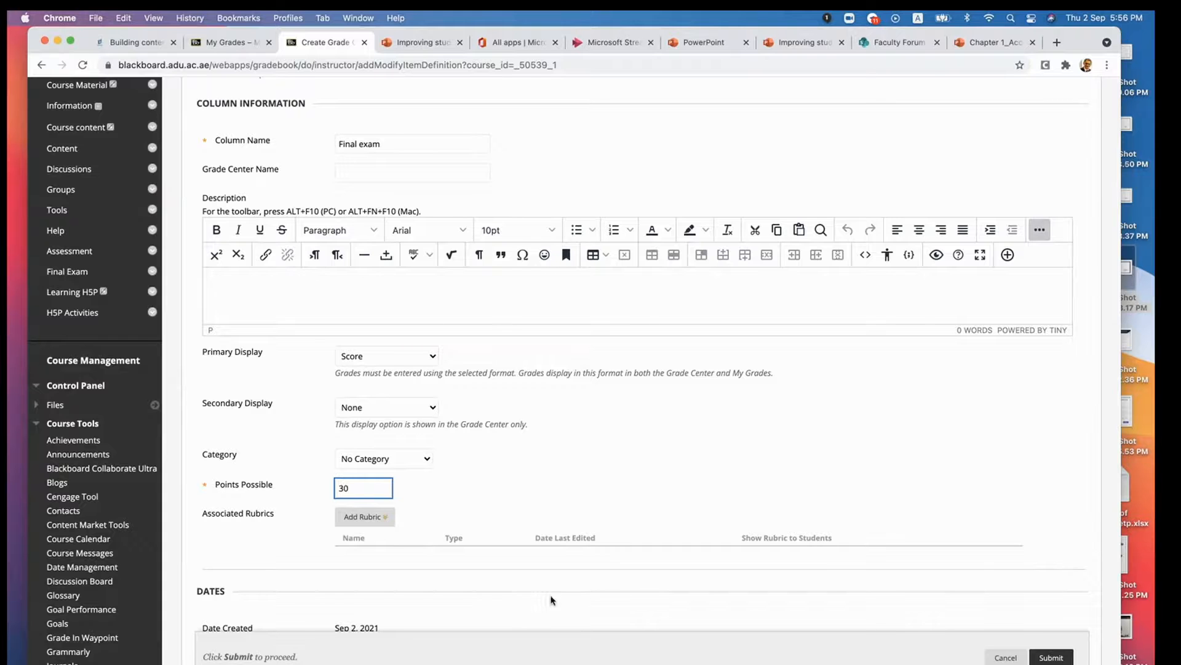
{"action": "left_click", "coordinate": [1051, 661]}
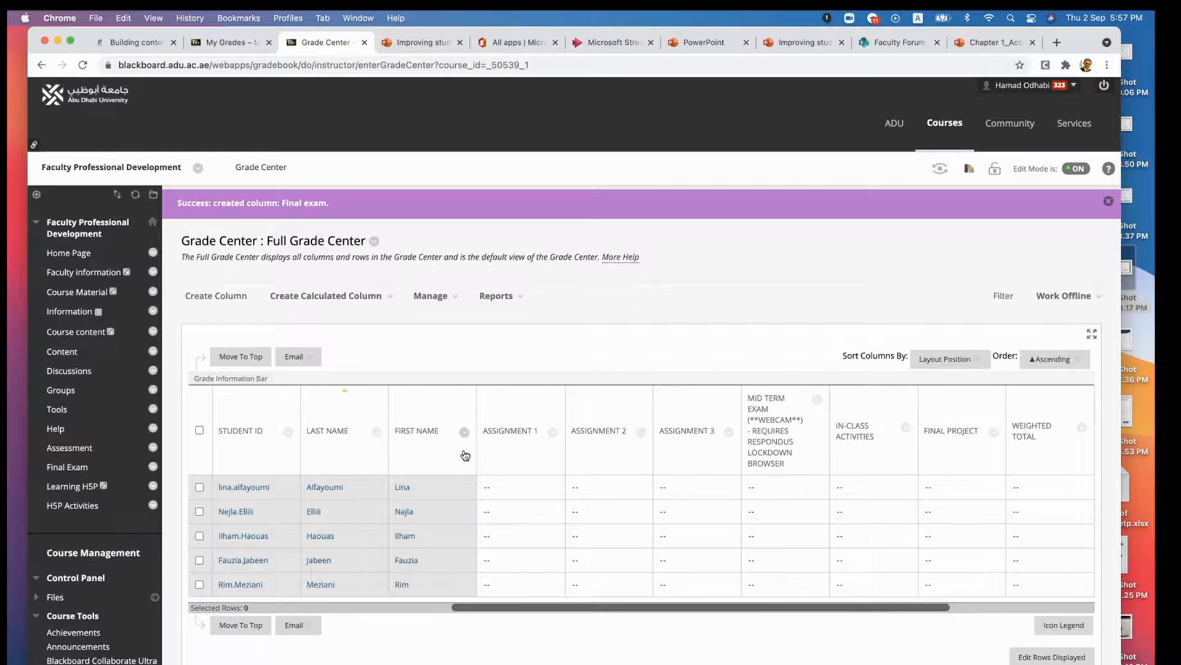
- Open Column Organization, move the Final exam column between Final Project and Weighted Total, and submit the new order
{"action": "left_click", "coordinate": [430, 296]}
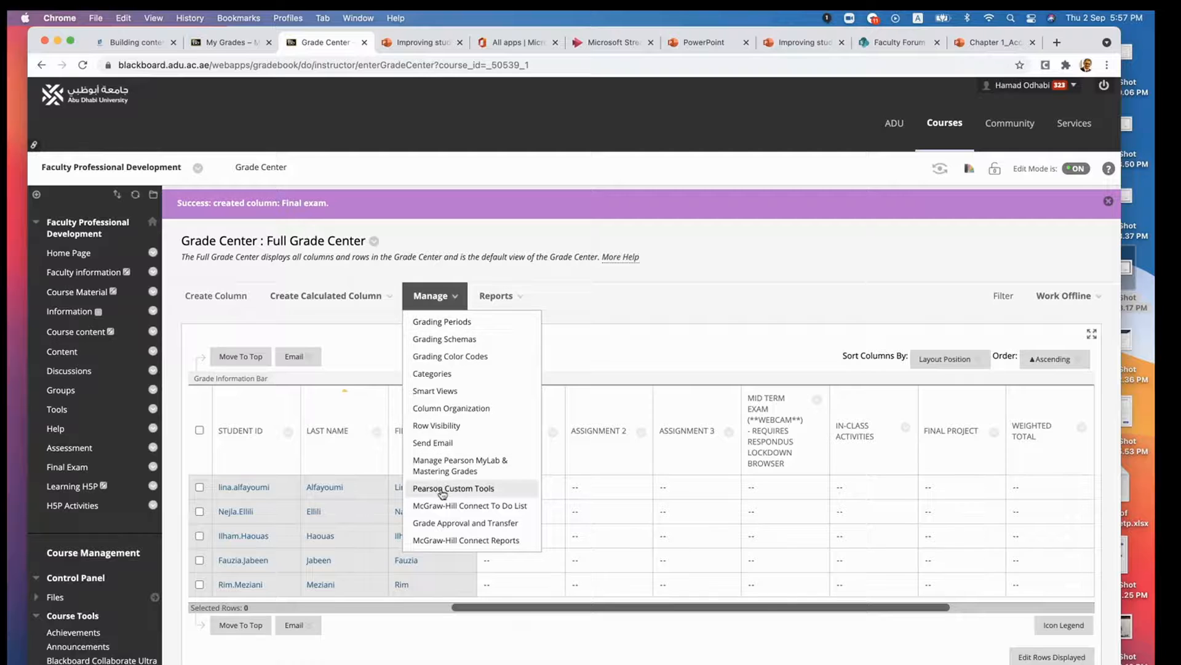
{"action": "left_click", "coordinate": [441, 409]}
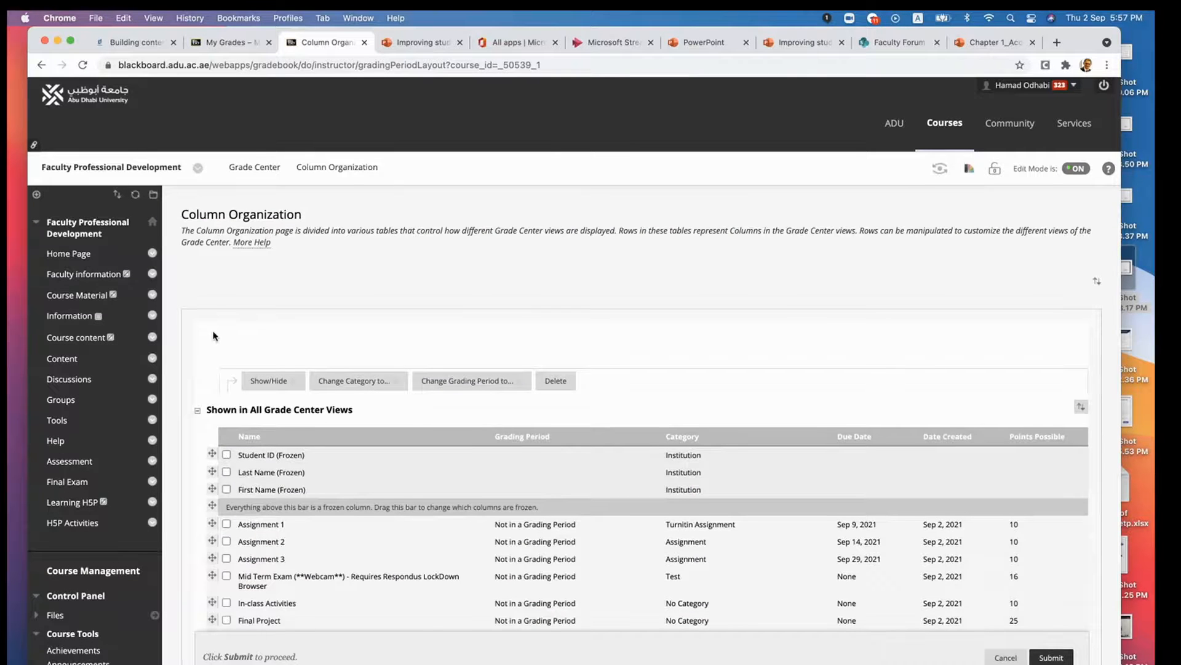
{"action": "scroll", "coordinate": [213, 335], "scroll_direction": "down", "scroll_amount": 20}
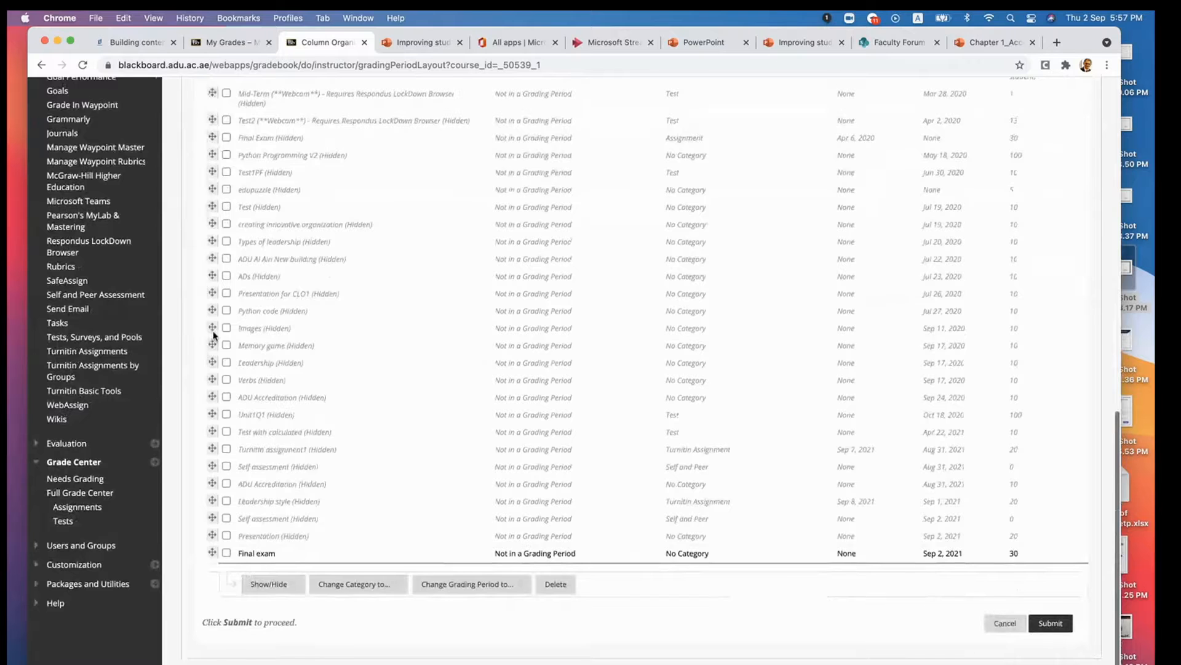
{"action": "left_click_drag", "start_coordinate": [211, 553], "coordinate": [215, 206]}
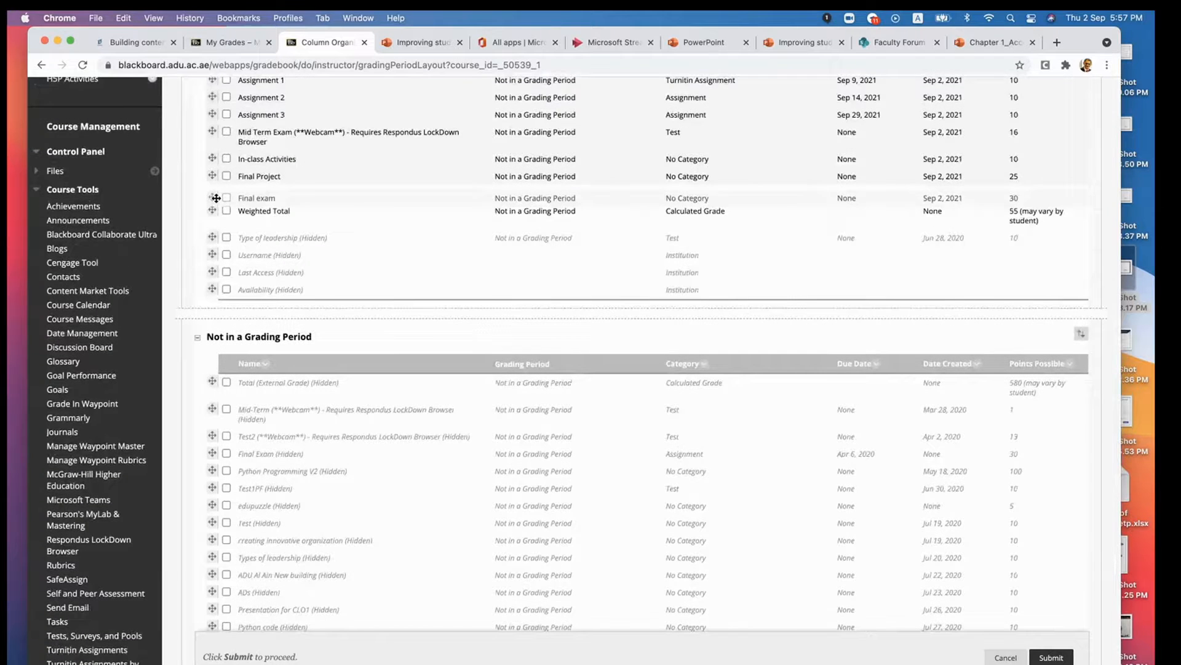
{"action": "left_click", "coordinate": [1051, 657]}
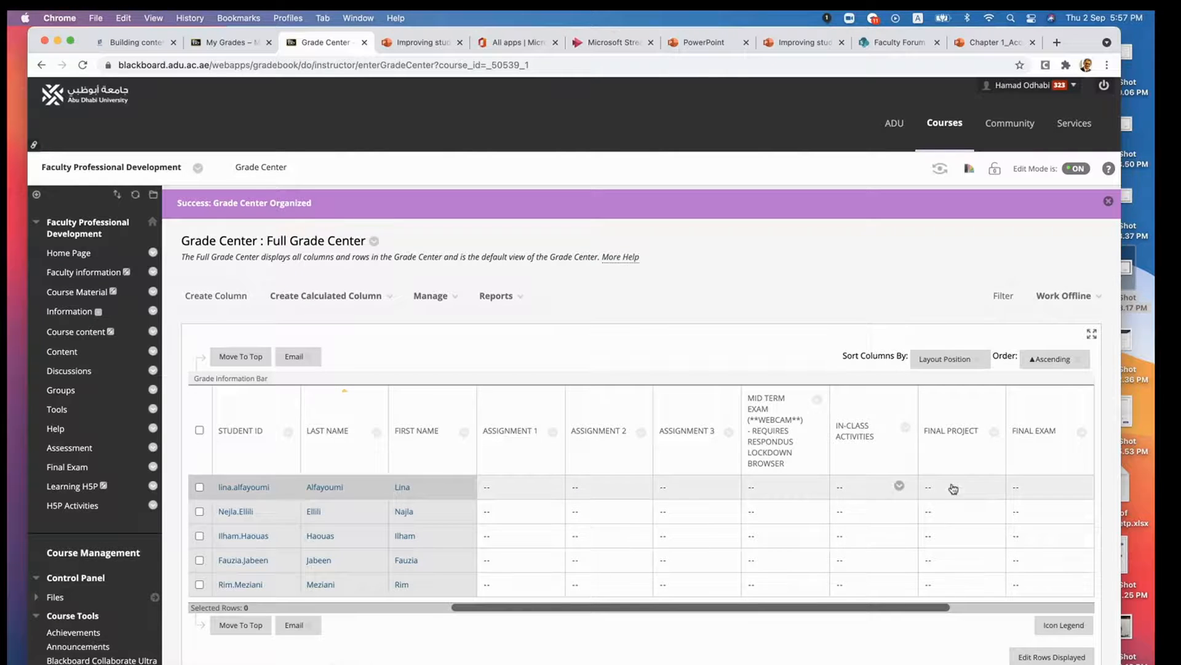
- Reduce the page zoom to 90% to view all Grade Center columns from Student ID through Weighted Total at once
{"action": "left_click_drag", "start_coordinate": [906, 608], "coordinate": [990, 612]}
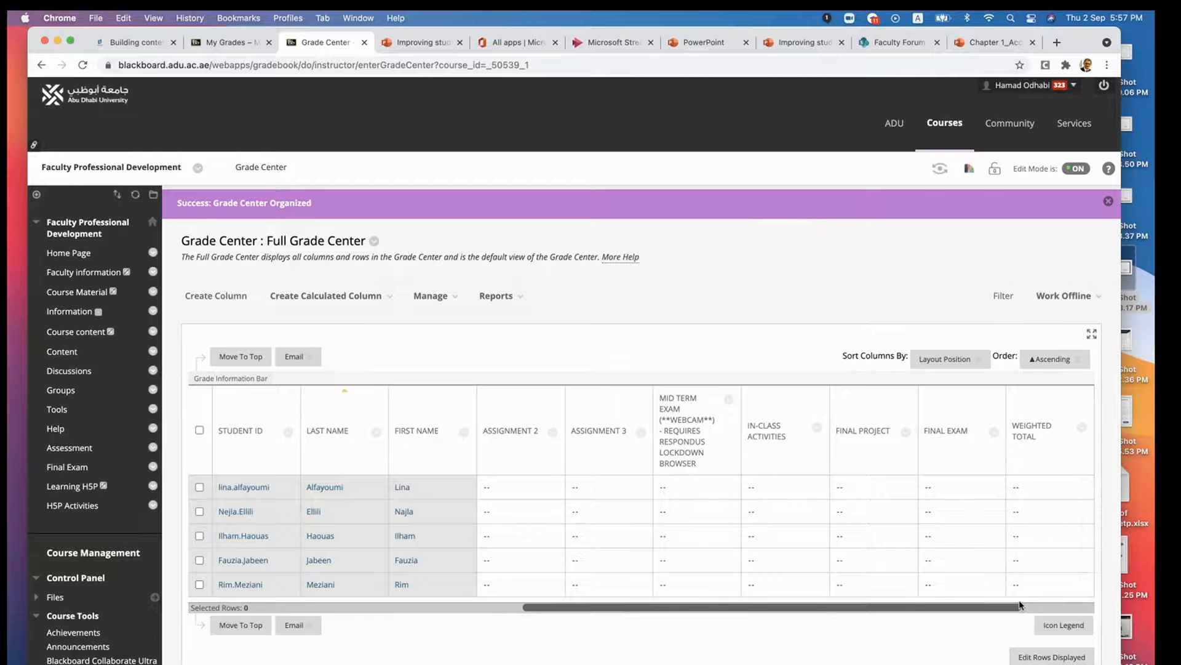
{"action": "key", "text": "super+minus"}
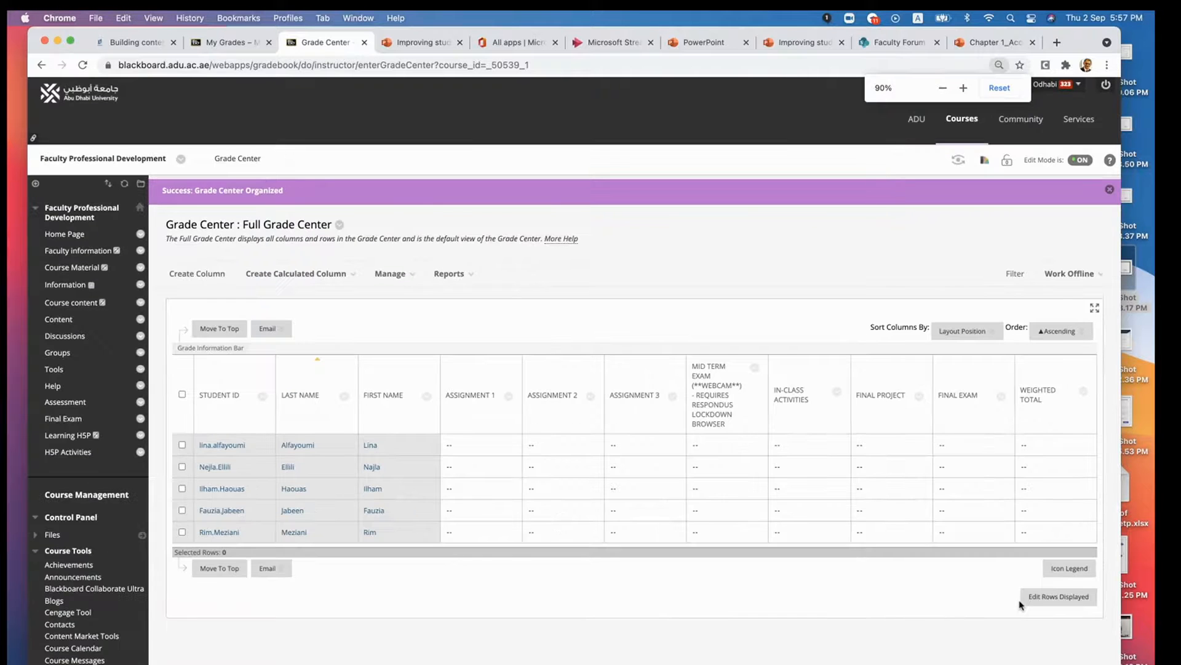
{"action": "key", "text": "super+minus"}
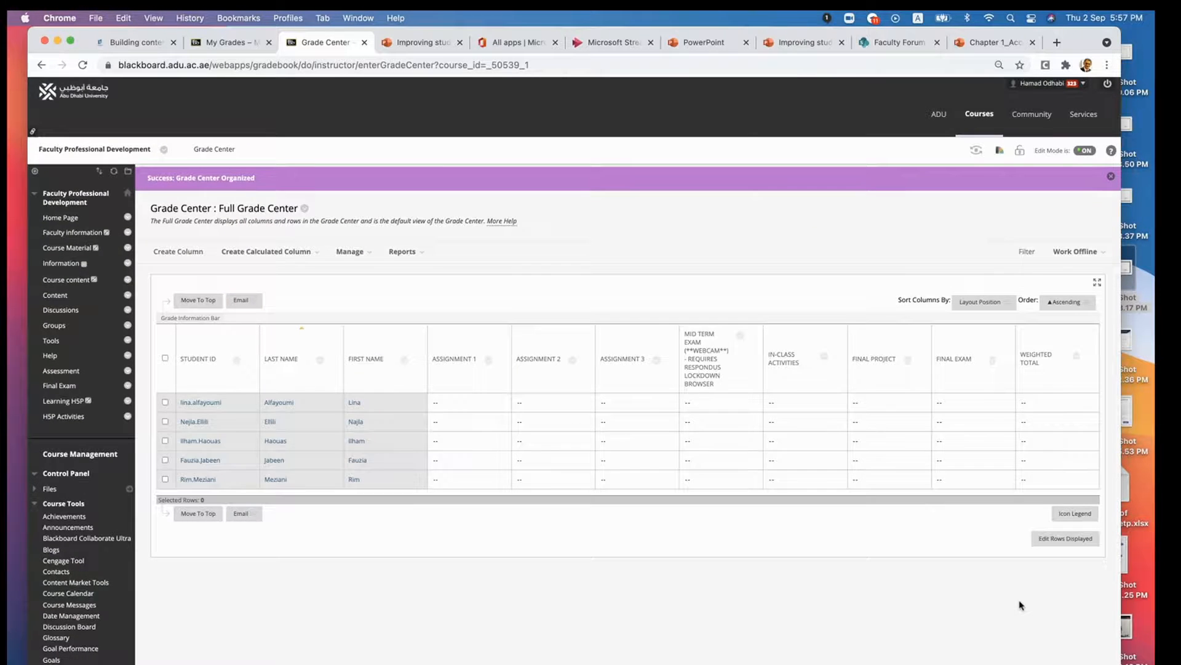
{"action": "key", "text": "super+equal"}
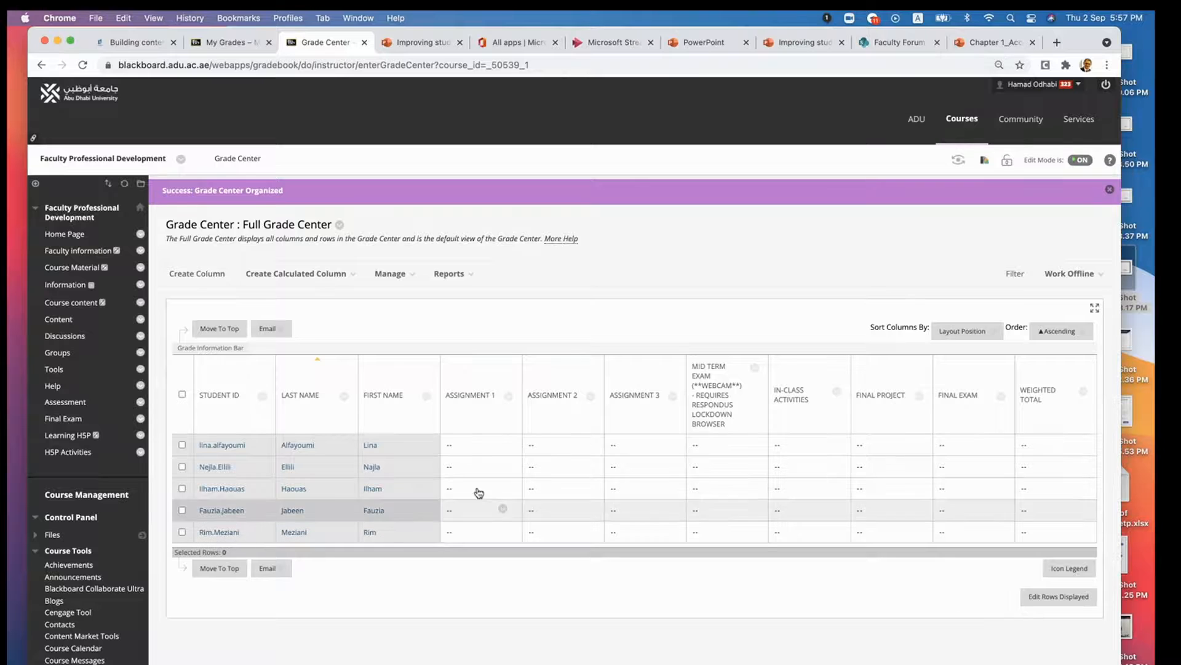
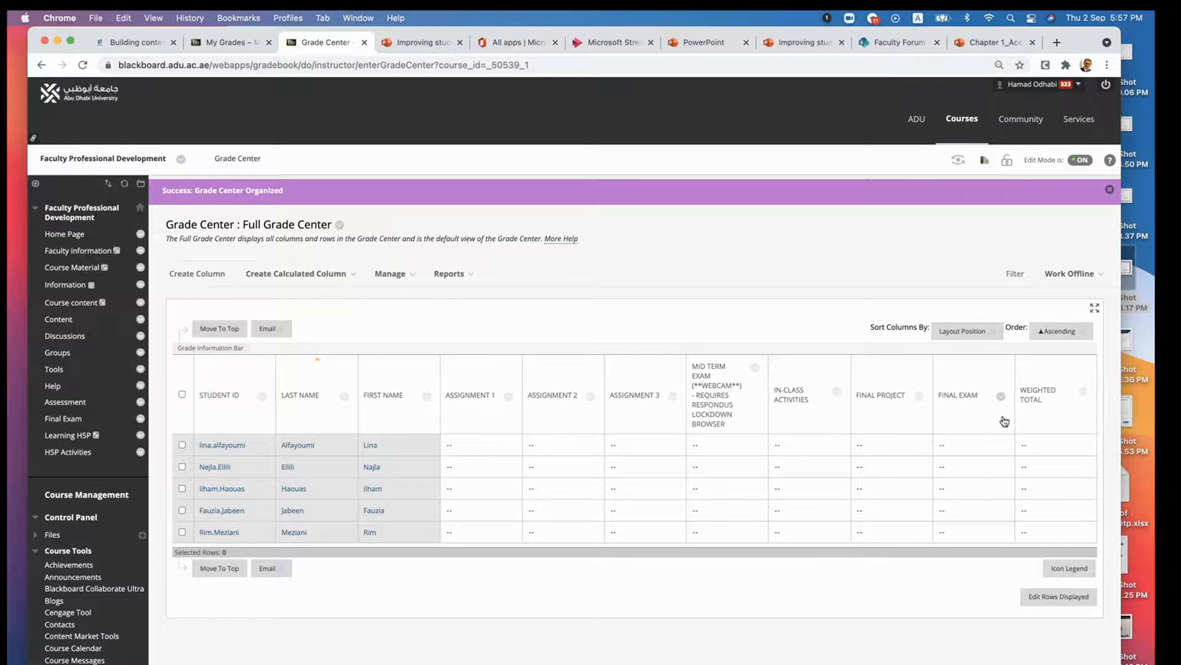
- Edit the Assignment 1 column to use Percentage as its primary display and submit the change
{"action": "left_click", "coordinate": [508, 397]}
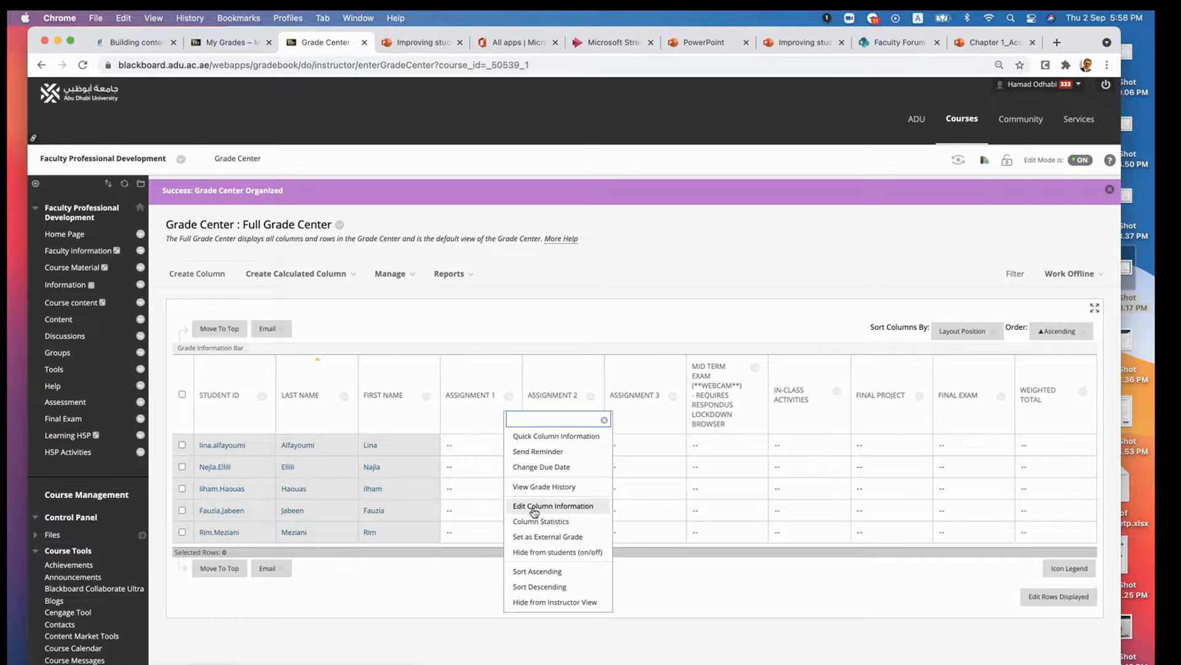
{"action": "left_click", "coordinate": [545, 507]}
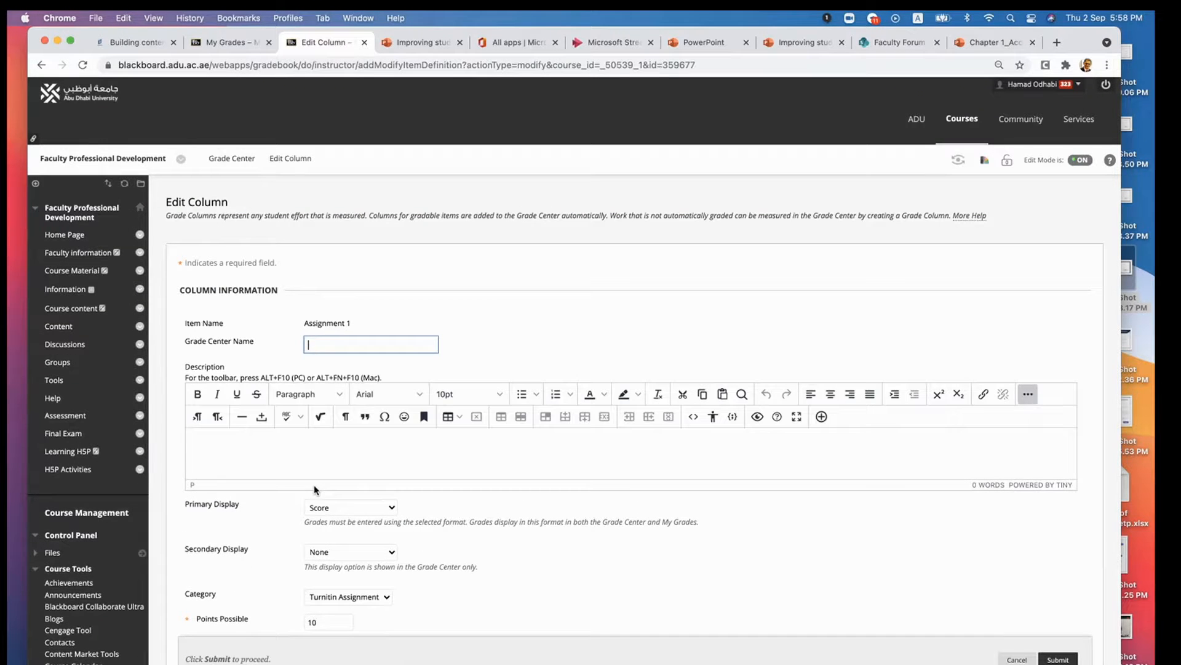
{"action": "scroll", "coordinate": [250, 533], "scroll_direction": "down", "scroll_amount": 2}
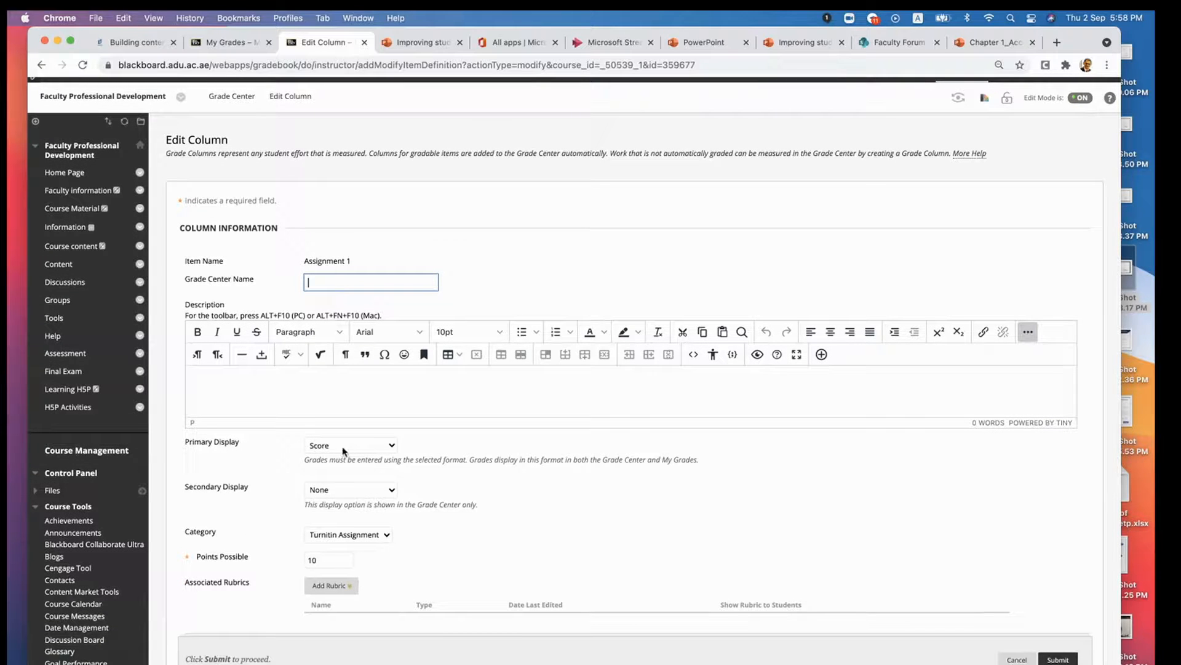
{"action": "left_click", "coordinate": [392, 446]}
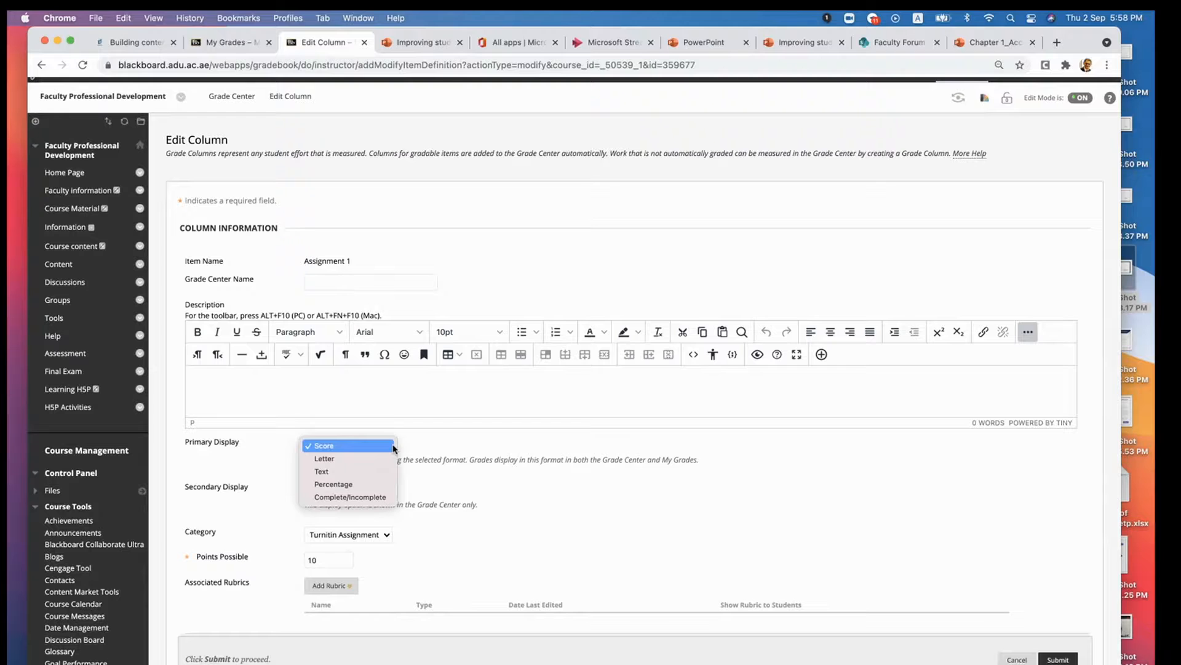
{"action": "left_click", "coordinate": [353, 484]}
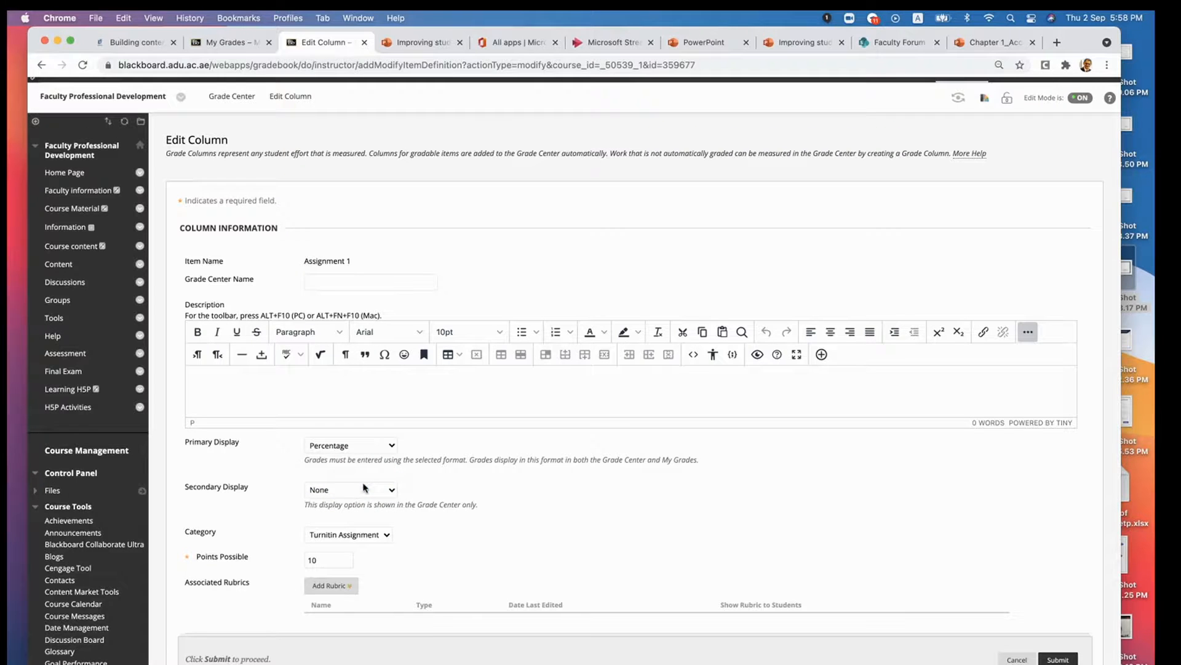
{"action": "left_click", "coordinate": [1057, 659]}
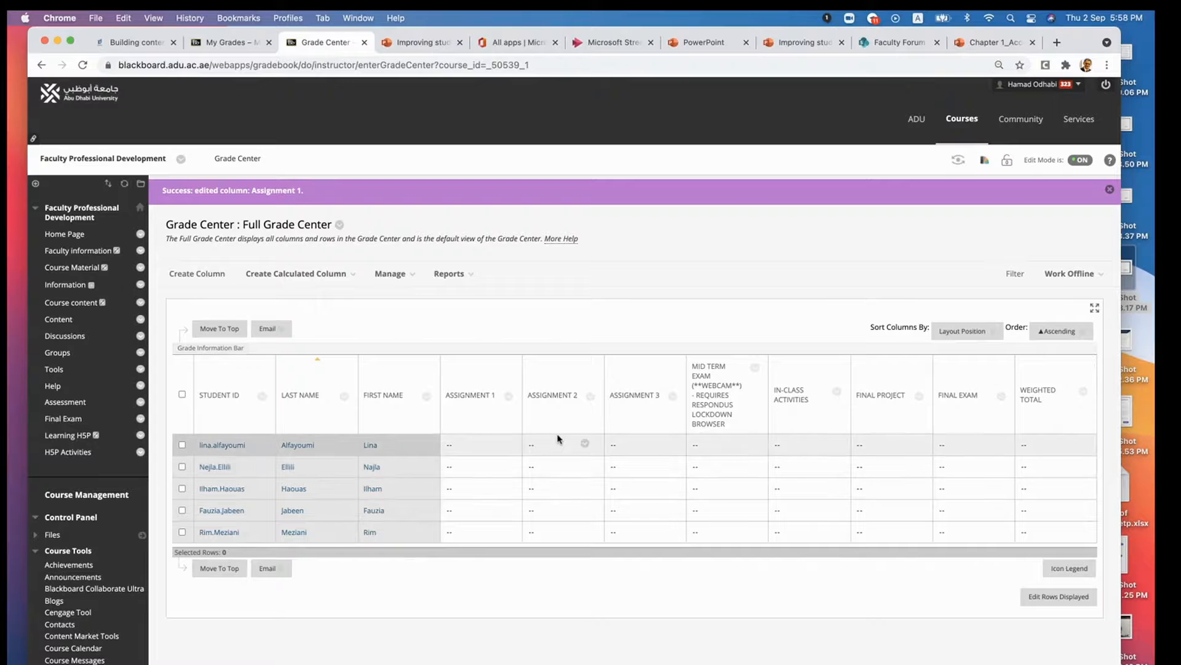
- Edit the Assignment 2 column to use Percentage as its primary display and submit the change
{"action": "left_click", "coordinate": [591, 397]}
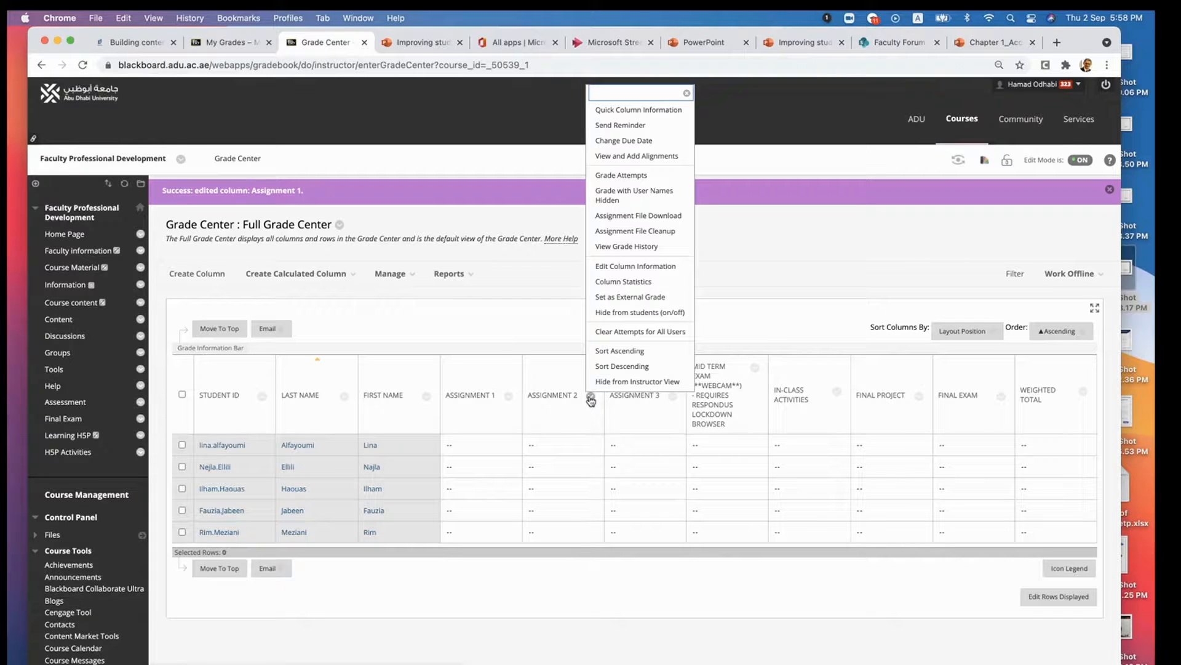
{"action": "left_click", "coordinate": [618, 271]}
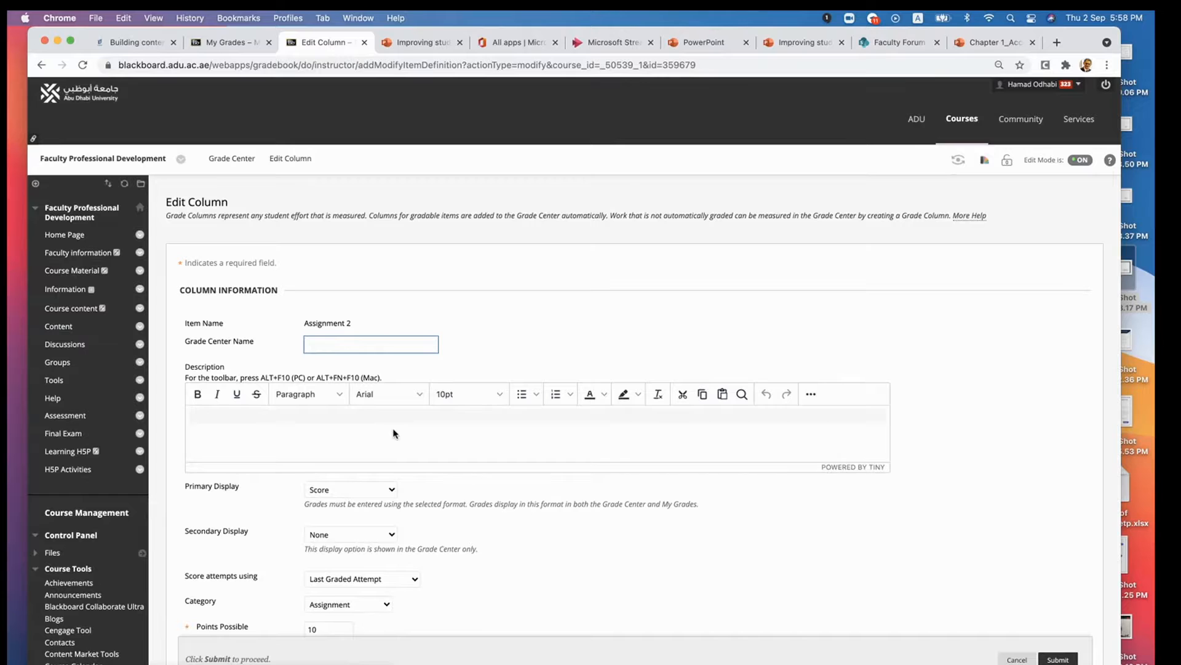
{"action": "left_click", "coordinate": [392, 508]}
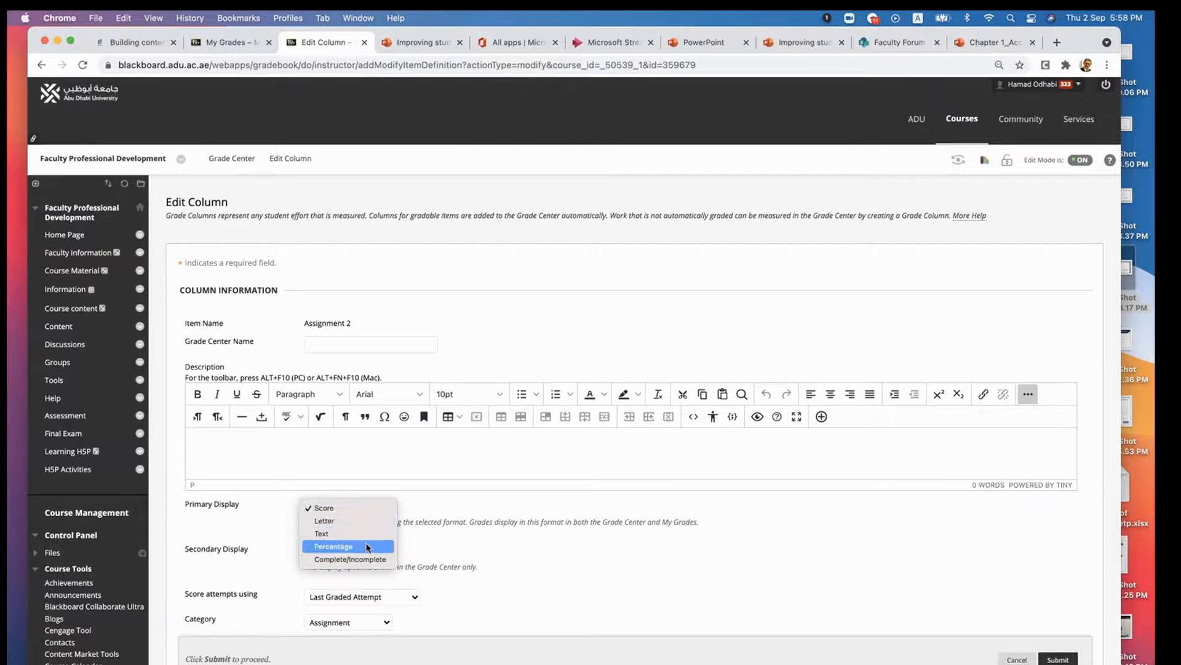
{"action": "left_click", "coordinate": [399, 536]}
{"action": "left_click", "coordinate": [1055, 657]}
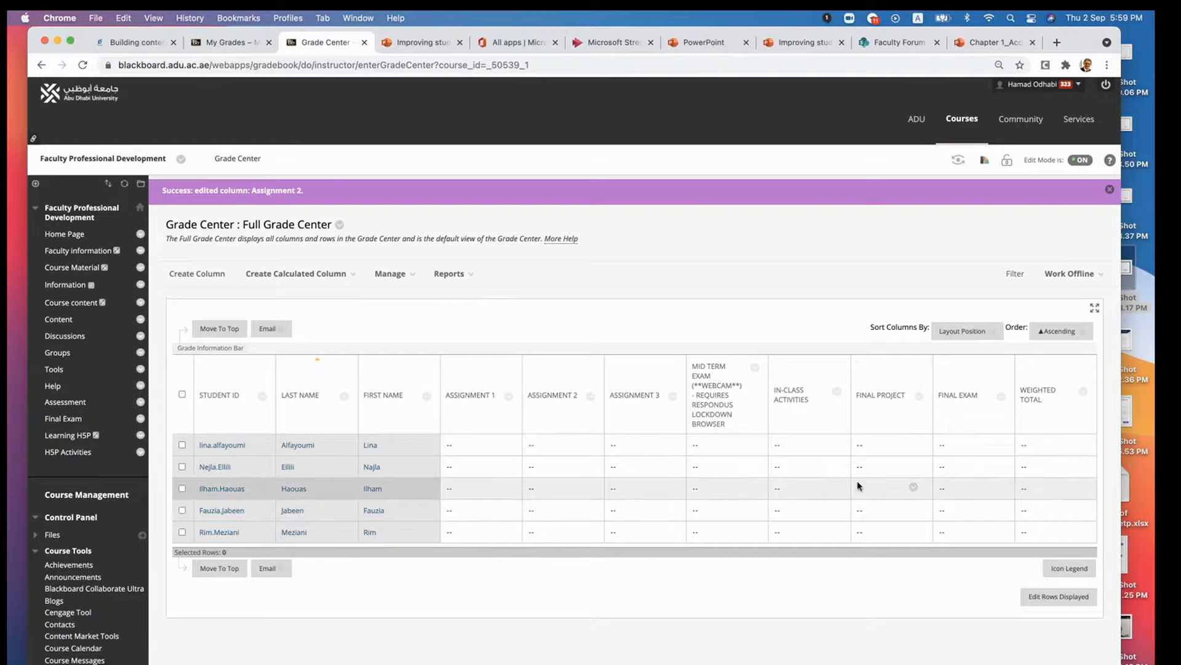
- Enter and save the Final Project grades 22, 20, 12, 10 and 24 for the five students, in row order
{"action": "left_click", "coordinate": [871, 451]}
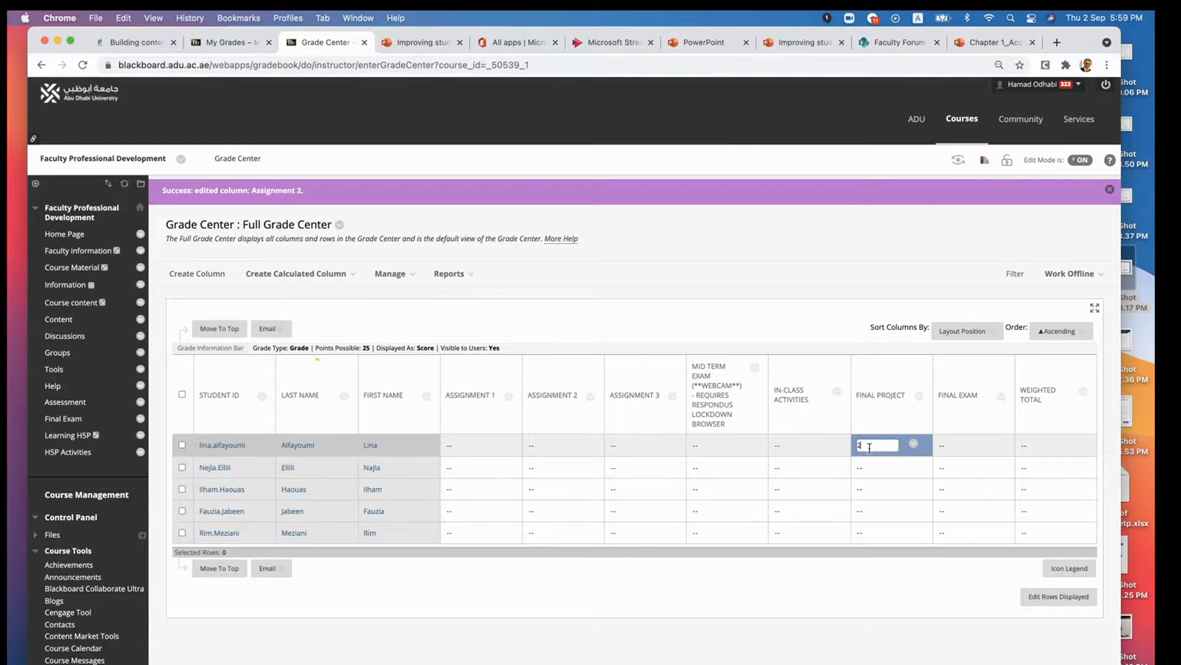
{"action": "left_click", "coordinate": [871, 469]}
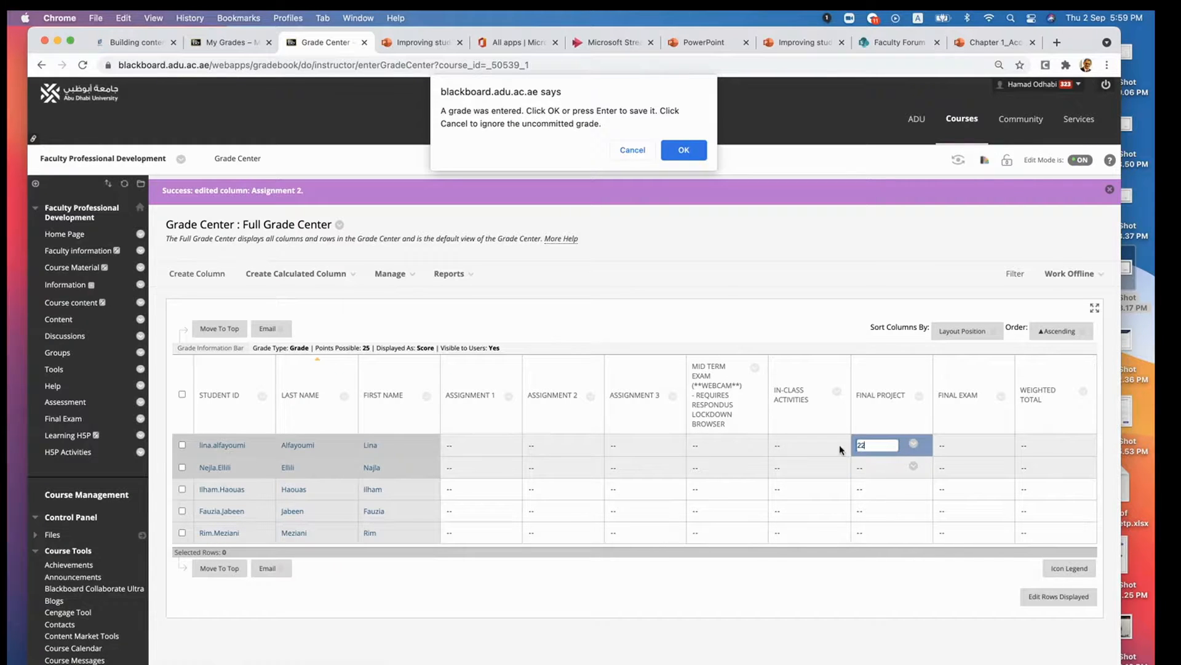
{"action": "left_click", "coordinate": [684, 159]}
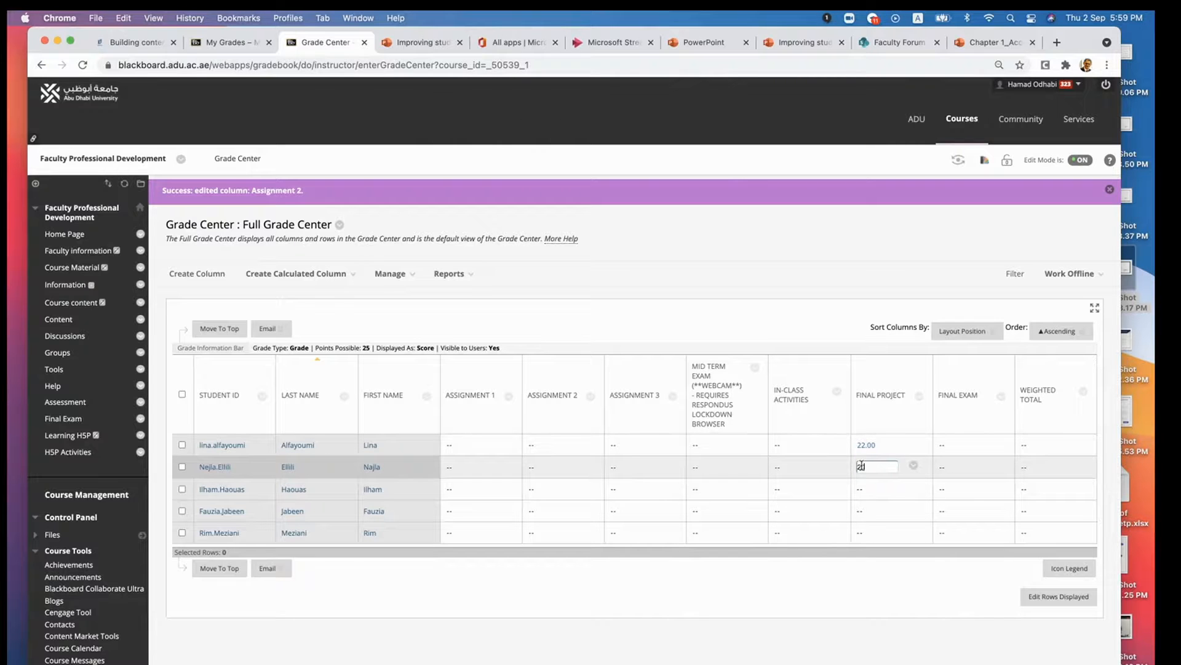
{"action": "type", "text": "20"}
{"action": "left_click", "coordinate": [913, 466]}
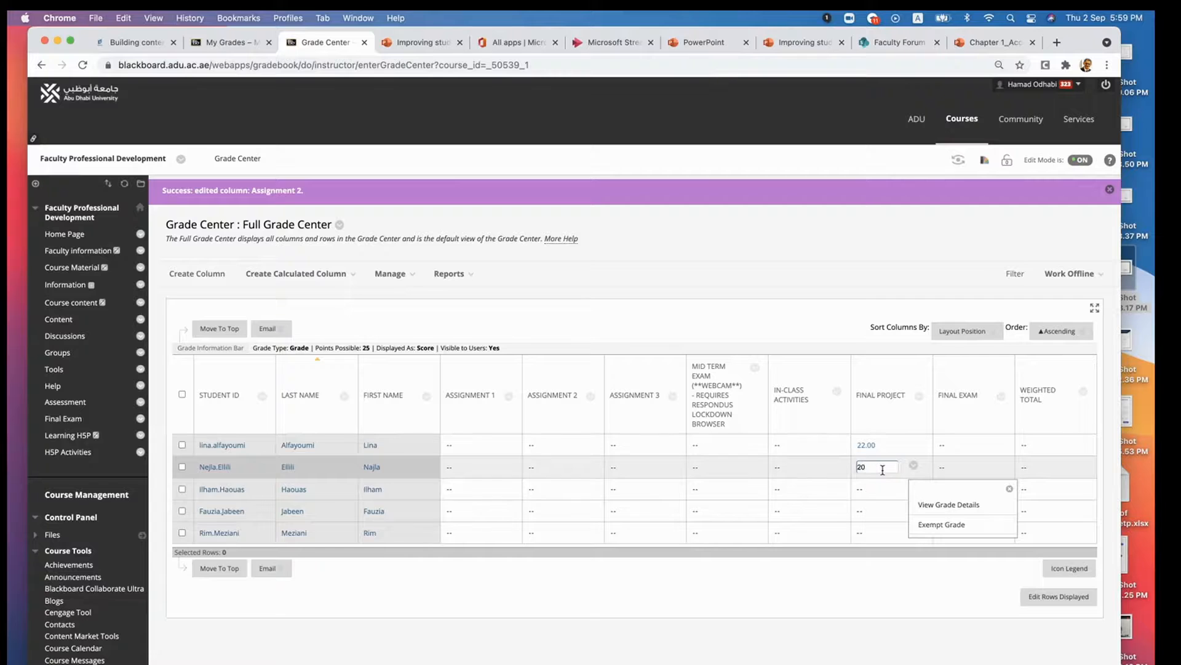
{"action": "key", "text": "Return"}
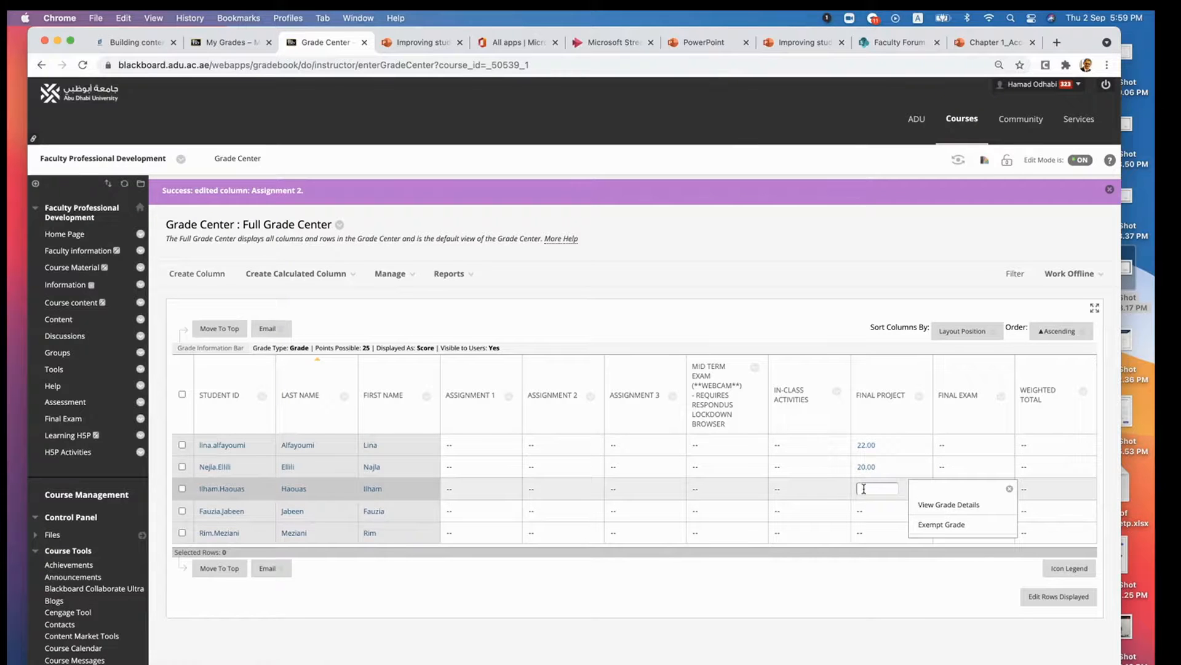
{"action": "type", "text": "1"}
{"action": "key", "text": "Return"}
{"action": "type", "text": "10"}
{"action": "key", "text": "Return"}
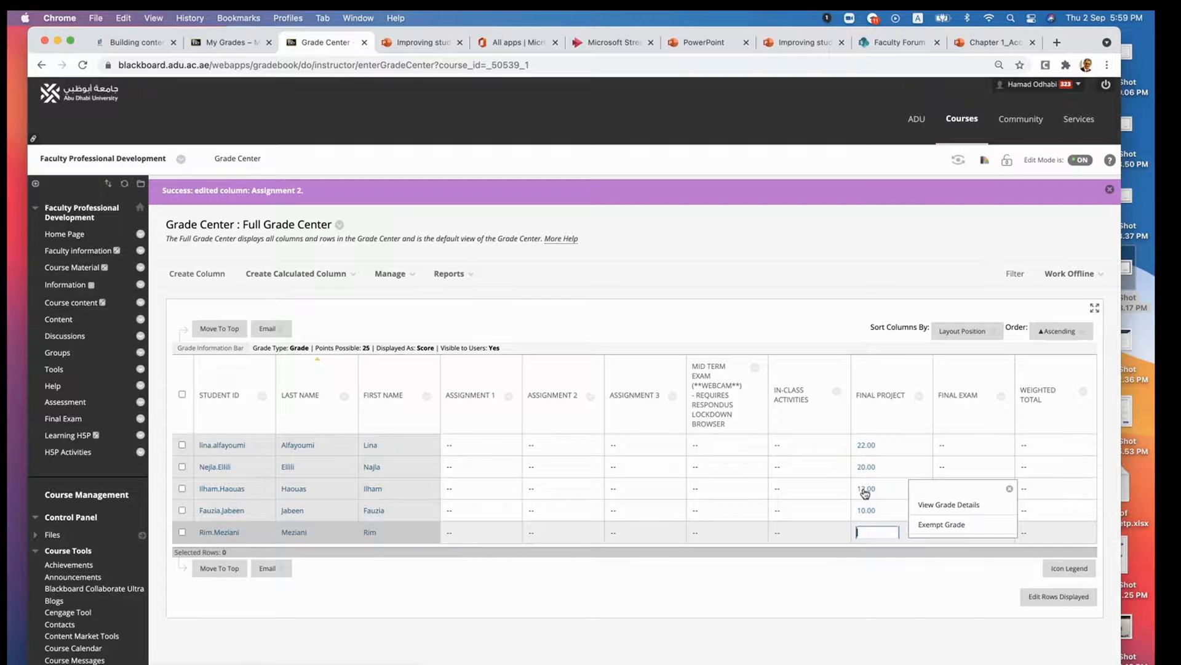
{"action": "type", "text": "24"}
{"action": "key", "text": "Return"}
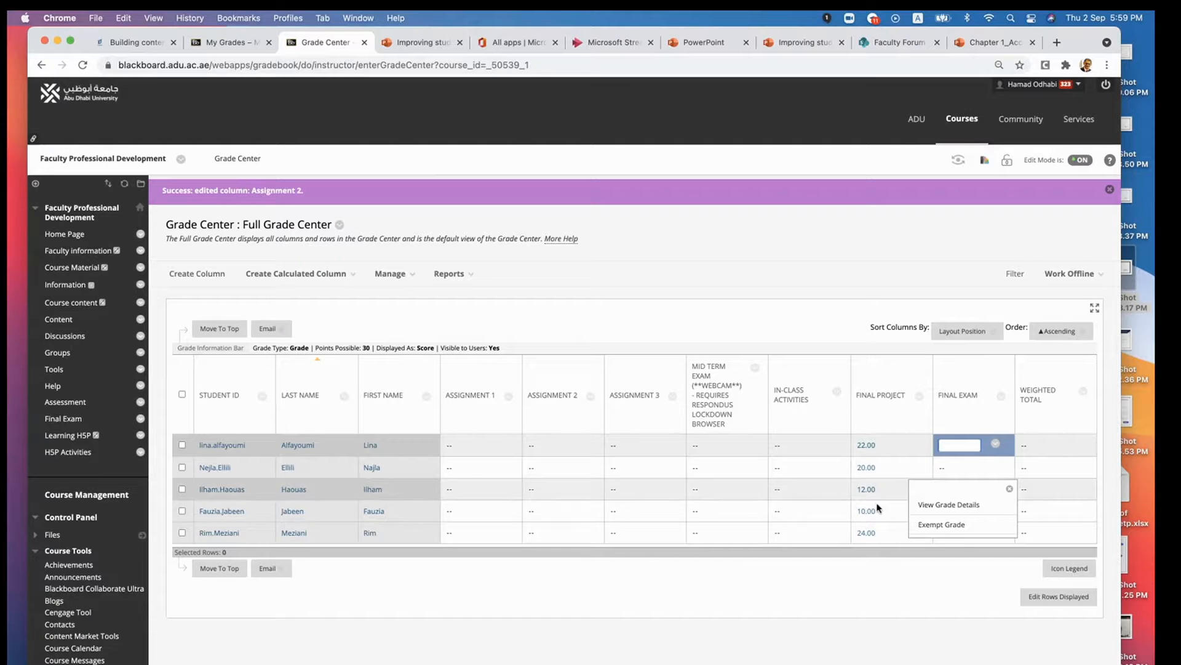
{"action": "left_click", "coordinate": [903, 605]}
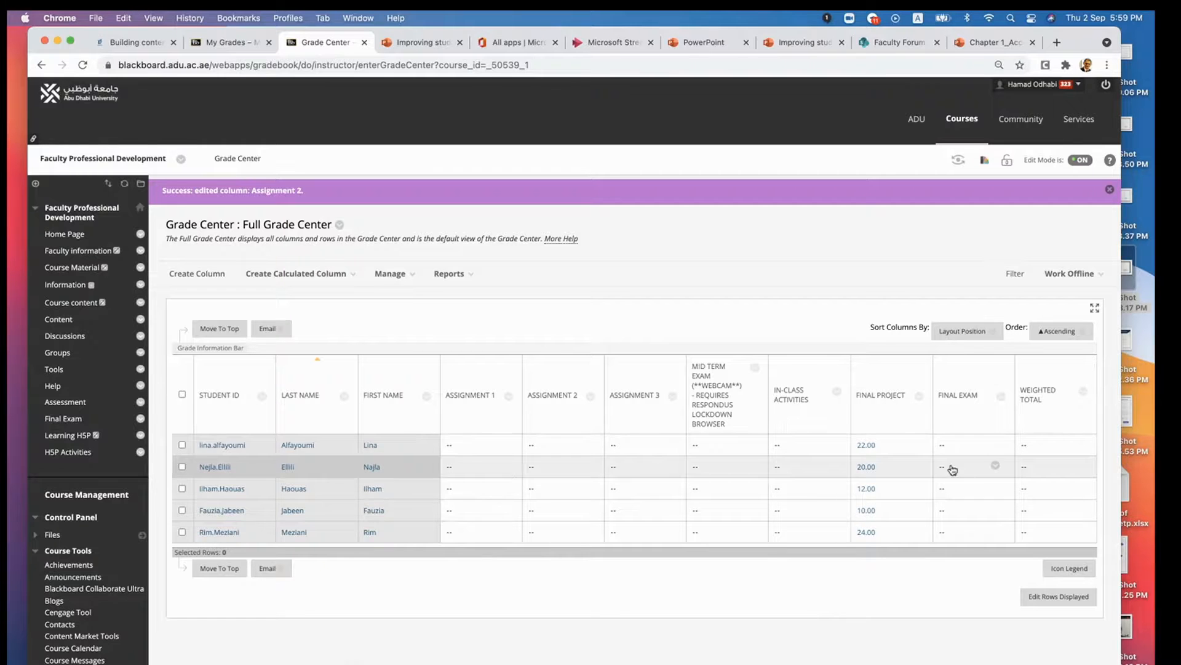
- Open the Weighted Total column for editing and remove Python Programming V2 and Test1PF from its selected columns
{"action": "left_click", "coordinate": [1083, 392]}
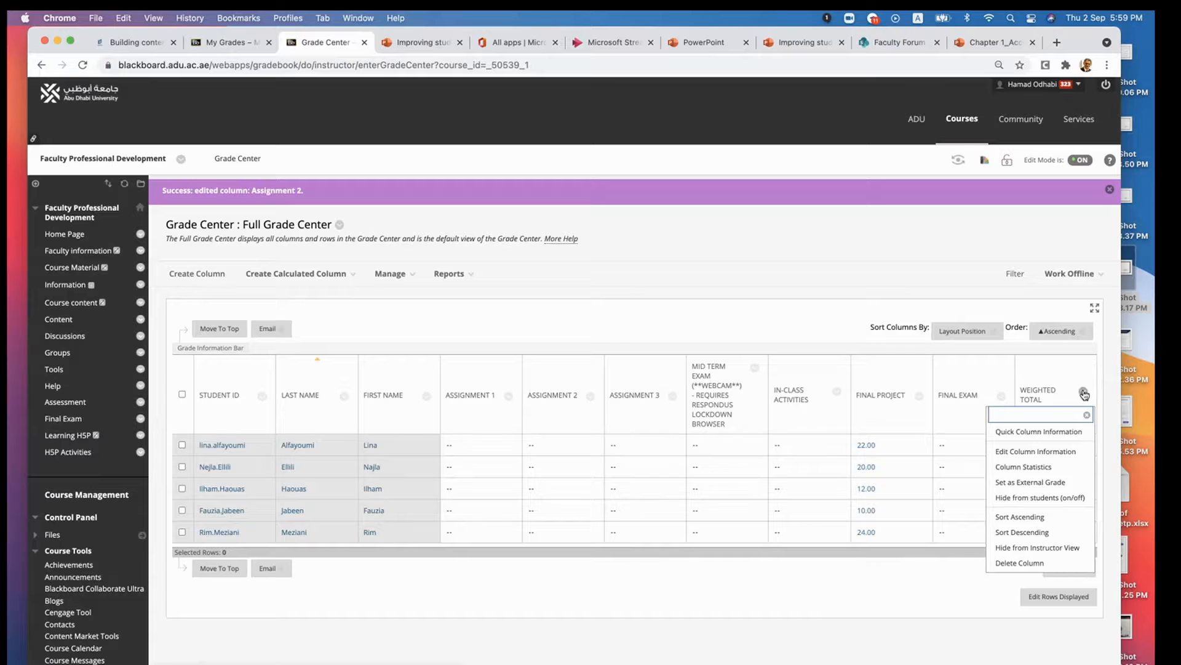
{"action": "left_click", "coordinate": [1033, 452]}
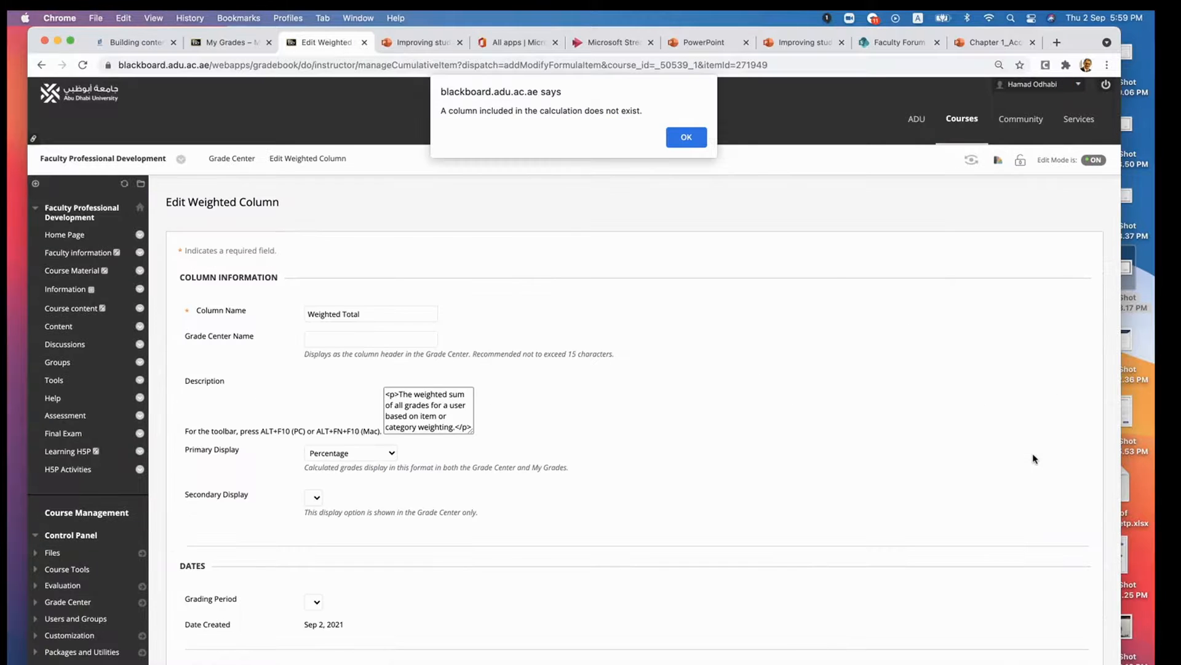
{"action": "left_click", "coordinate": [693, 139]}
{"action": "left_click", "coordinate": [685, 137]}
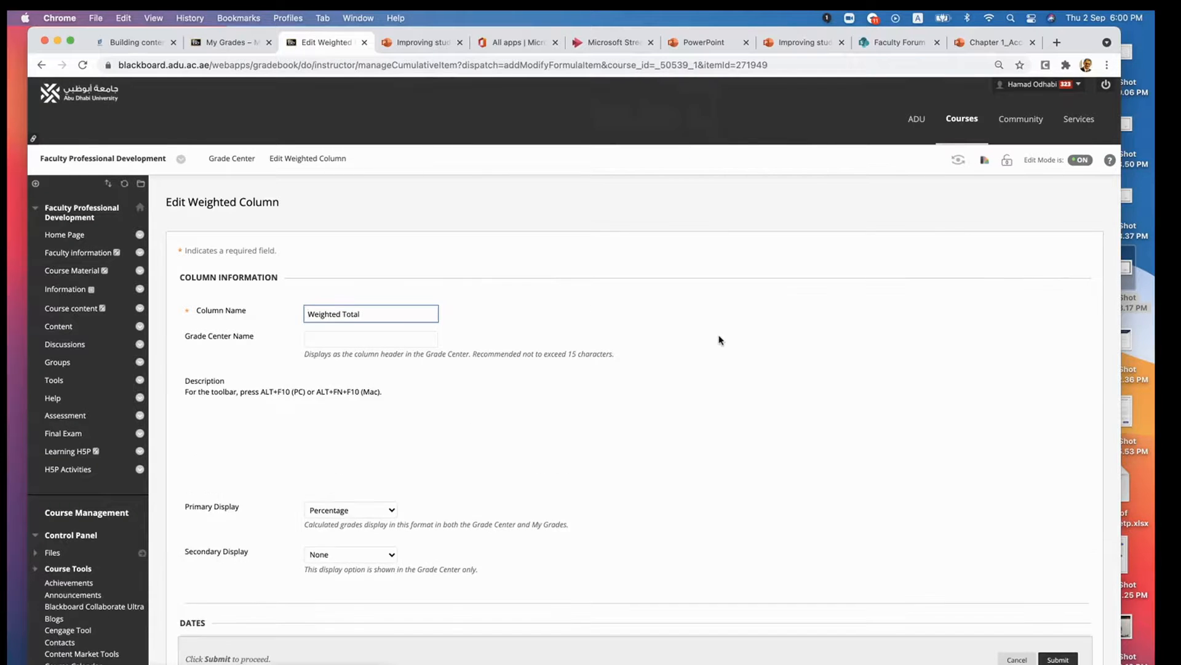
{"action": "scroll", "coordinate": [719, 339], "scroll_direction": "down", "scroll_amount": 5}
{"action": "scroll", "coordinate": [720, 339], "scroll_direction": "down", "scroll_amount": 4}
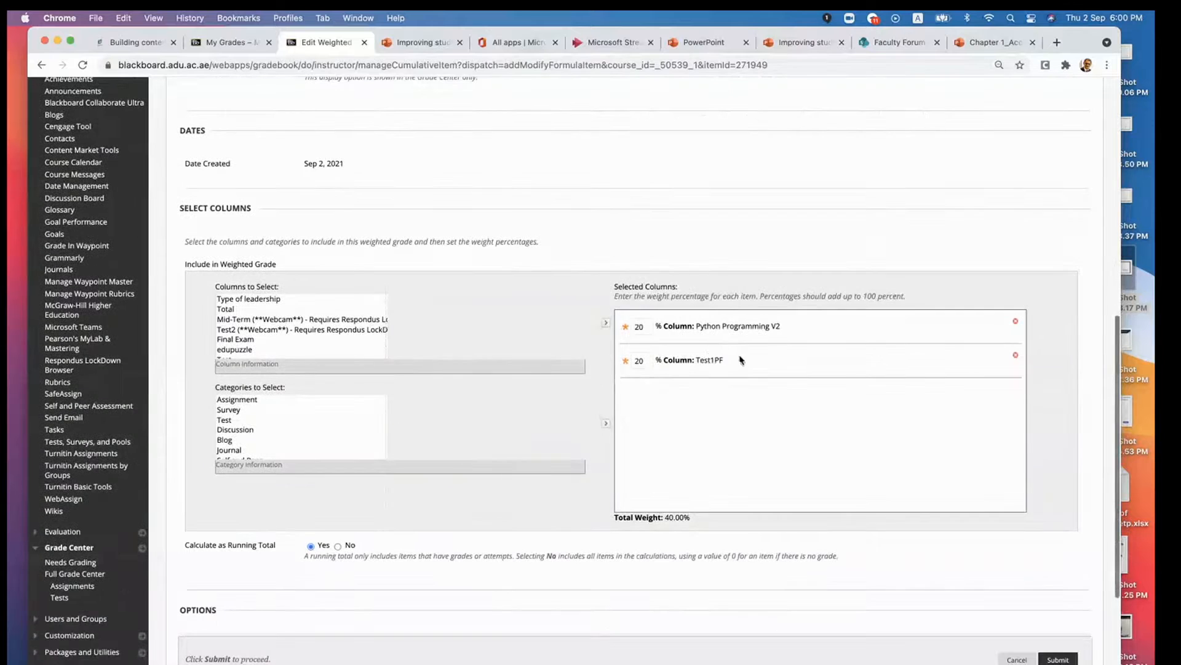
{"action": "scroll", "coordinate": [729, 419], "scroll_direction": "up", "scroll_amount": 3}
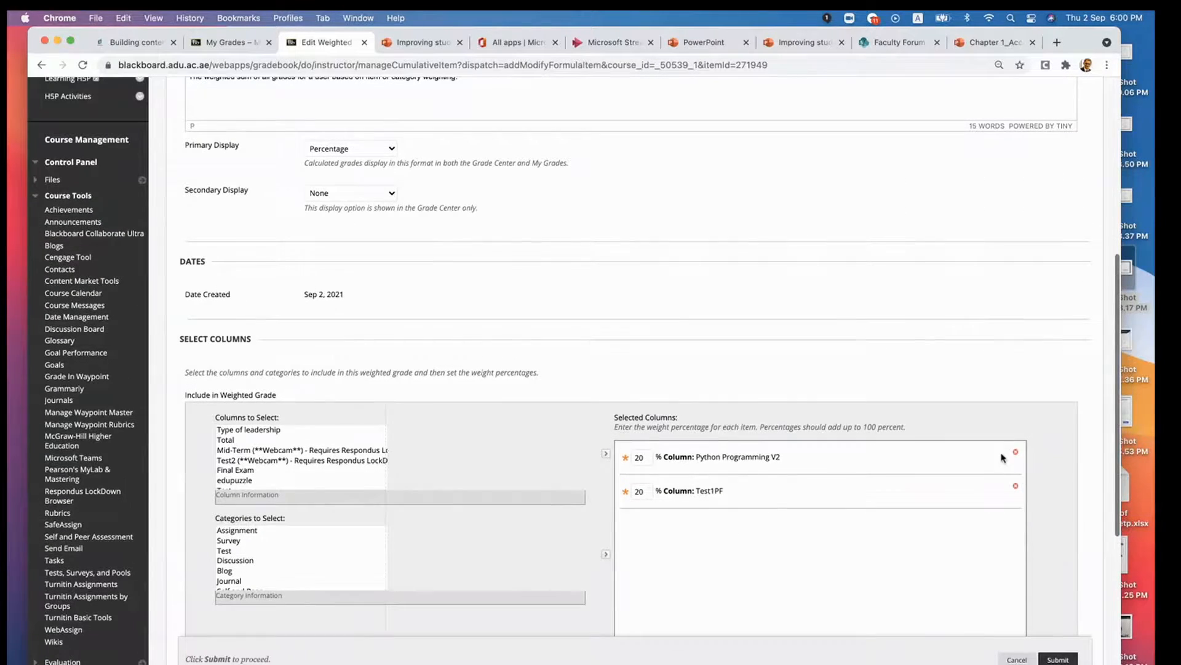
{"action": "left_click", "coordinate": [1016, 453]}
{"action": "left_click", "coordinate": [1016, 453]}
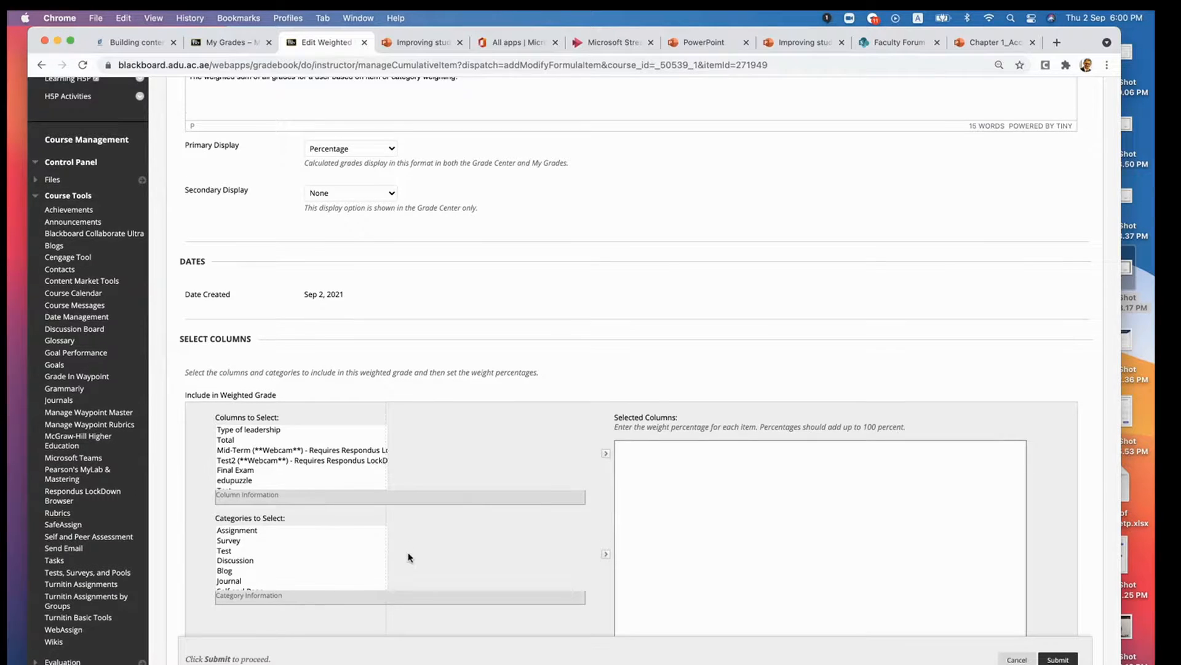
- Add Assignment 1, Assignment 2 and Assignment 3 to the selected columns of the Weighted Total
{"action": "scroll", "coordinate": [409, 556], "scroll_direction": "down", "scroll_amount": 1}
{"action": "scroll", "coordinate": [306, 486], "scroll_direction": "down", "scroll_amount": 1}
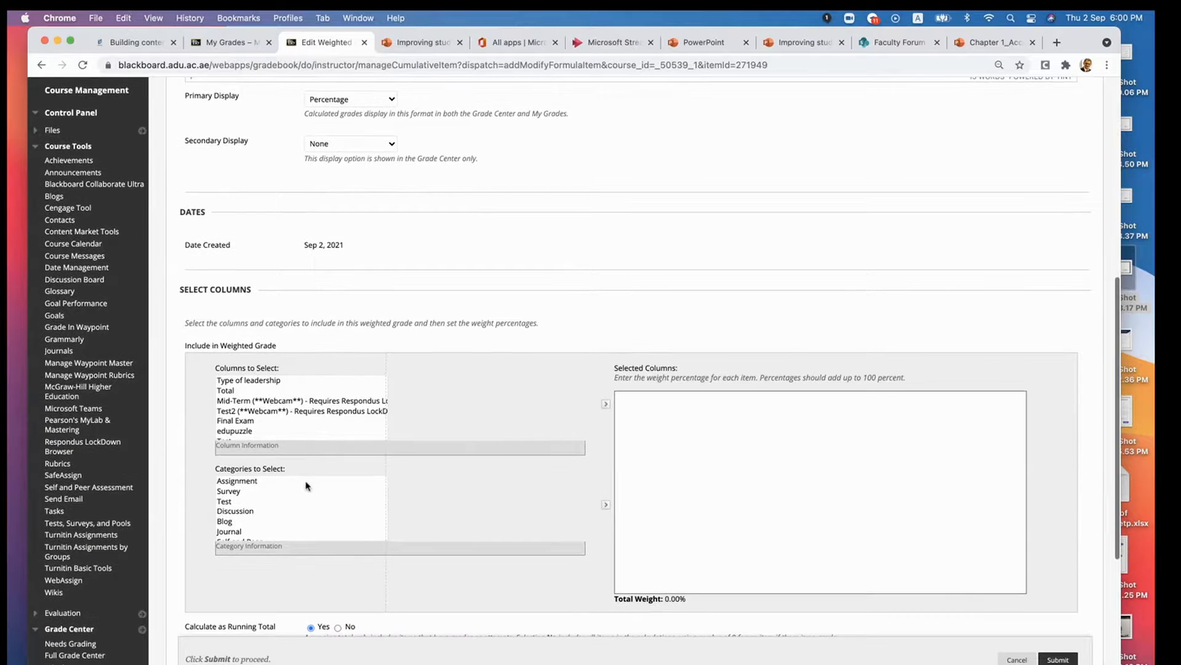
{"action": "scroll", "coordinate": [310, 502], "scroll_direction": "down", "scroll_amount": 4}
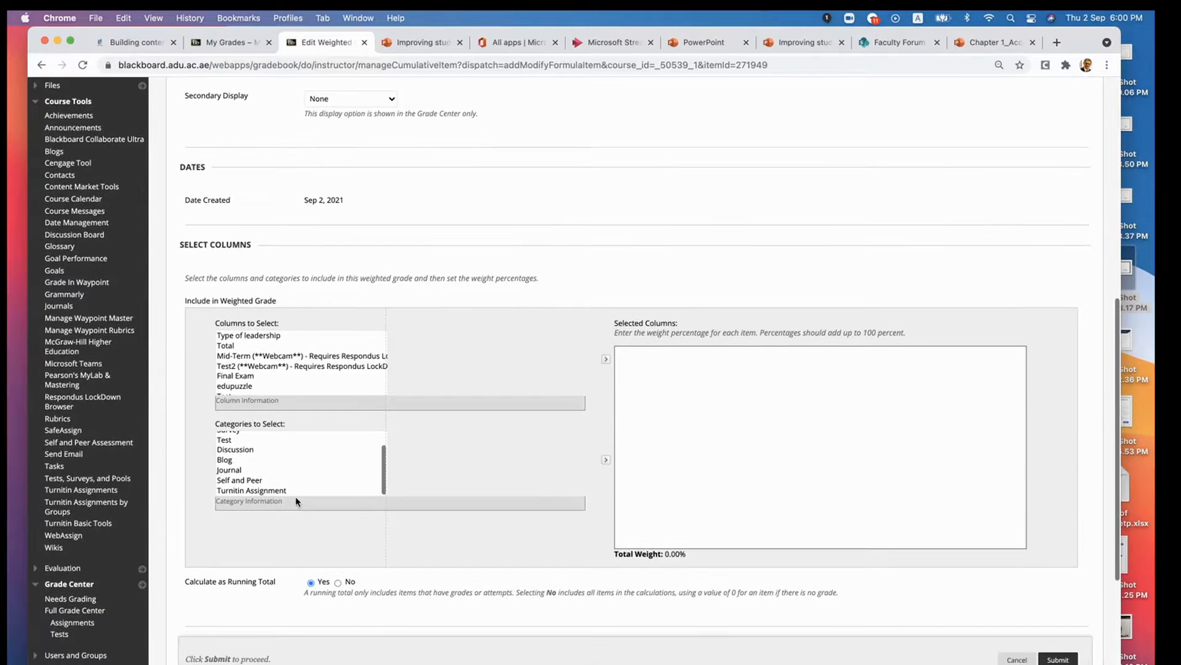
{"action": "scroll", "coordinate": [296, 496], "scroll_direction": "up", "scroll_amount": 3}
{"action": "scroll", "coordinate": [293, 433], "scroll_direction": "down", "scroll_amount": 5}
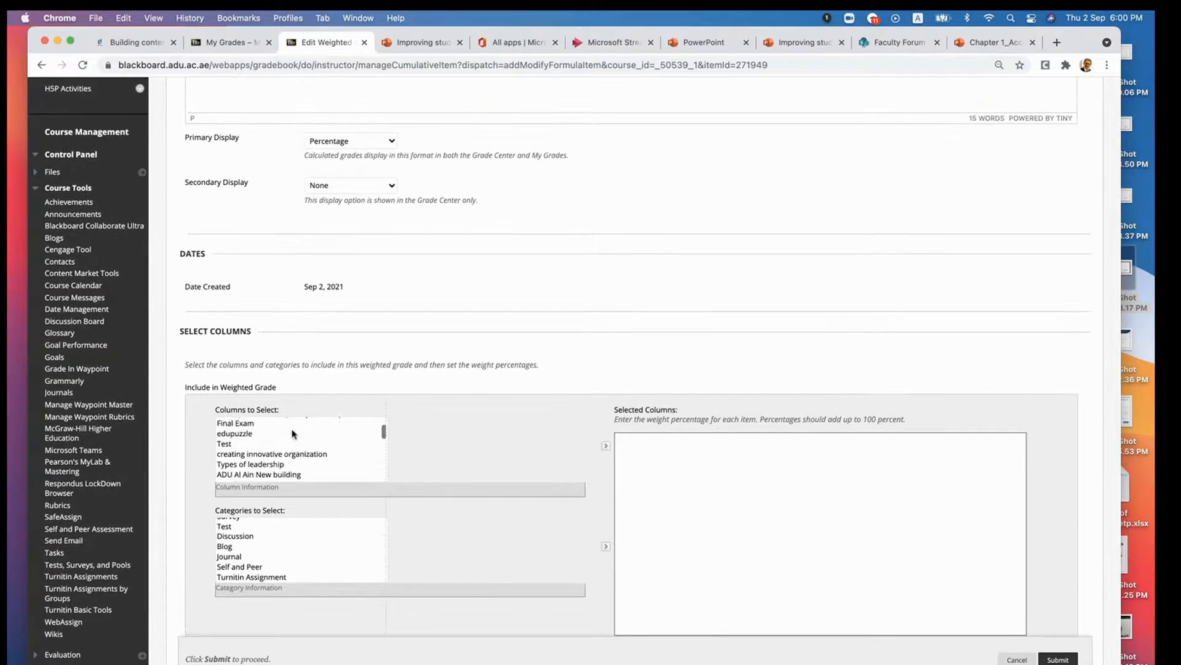
{"action": "scroll", "coordinate": [293, 433], "scroll_direction": "down", "scroll_amount": 6}
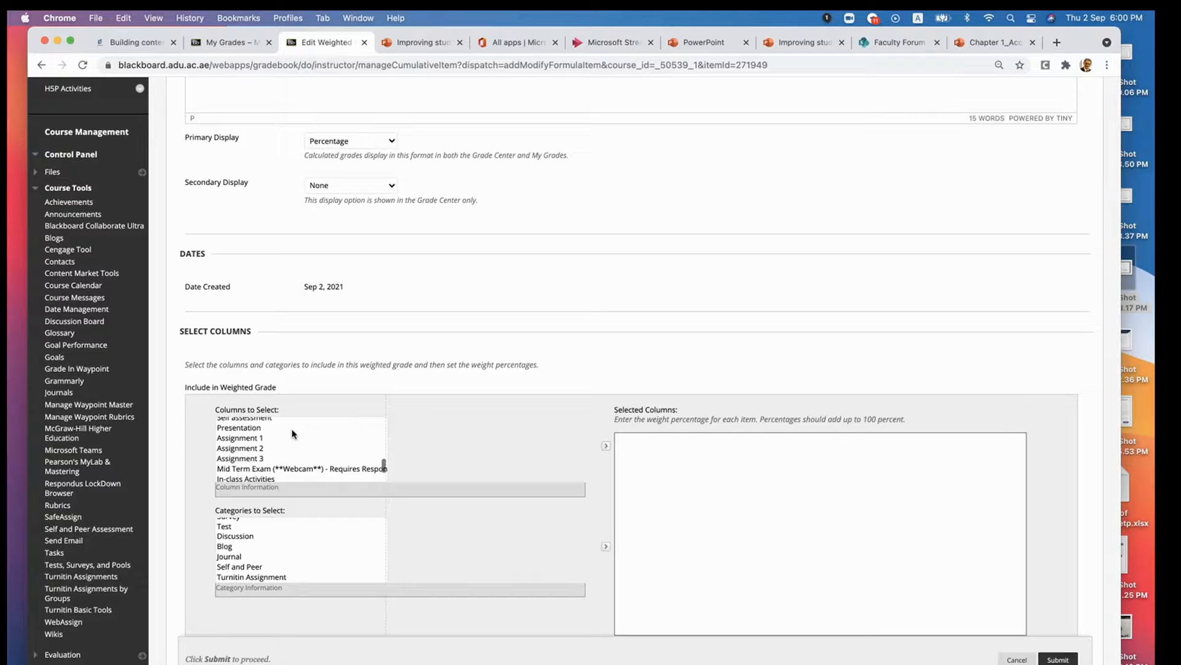
{"action": "left_click", "coordinate": [240, 439]}
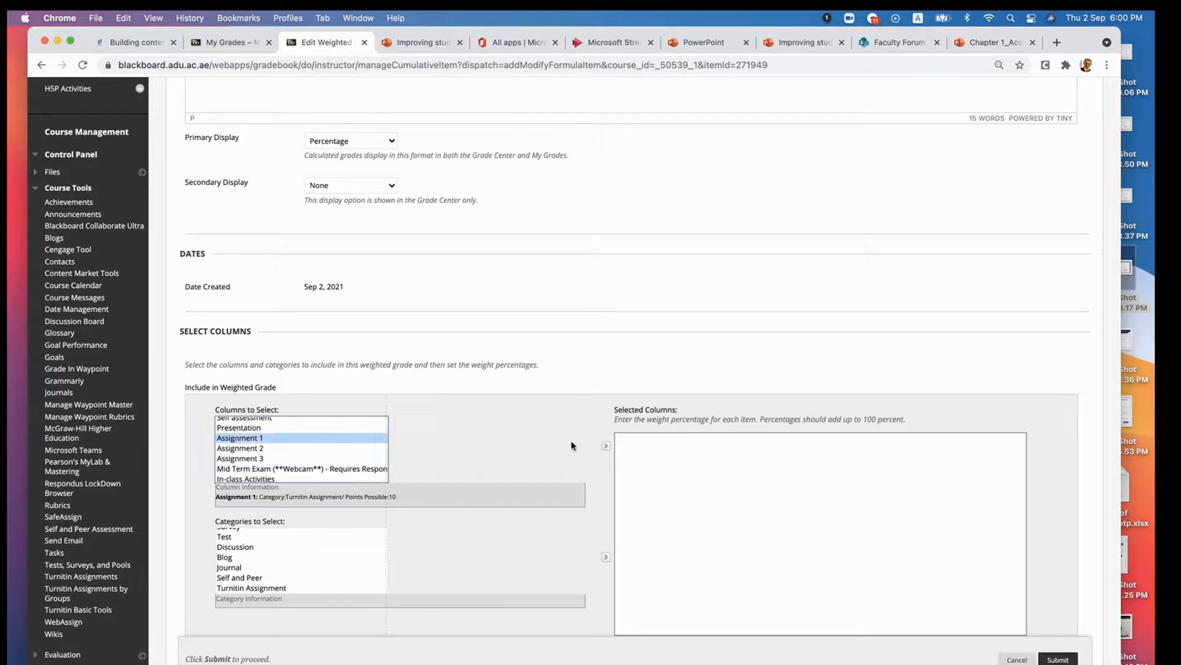
{"action": "left_click", "coordinate": [606, 446]}
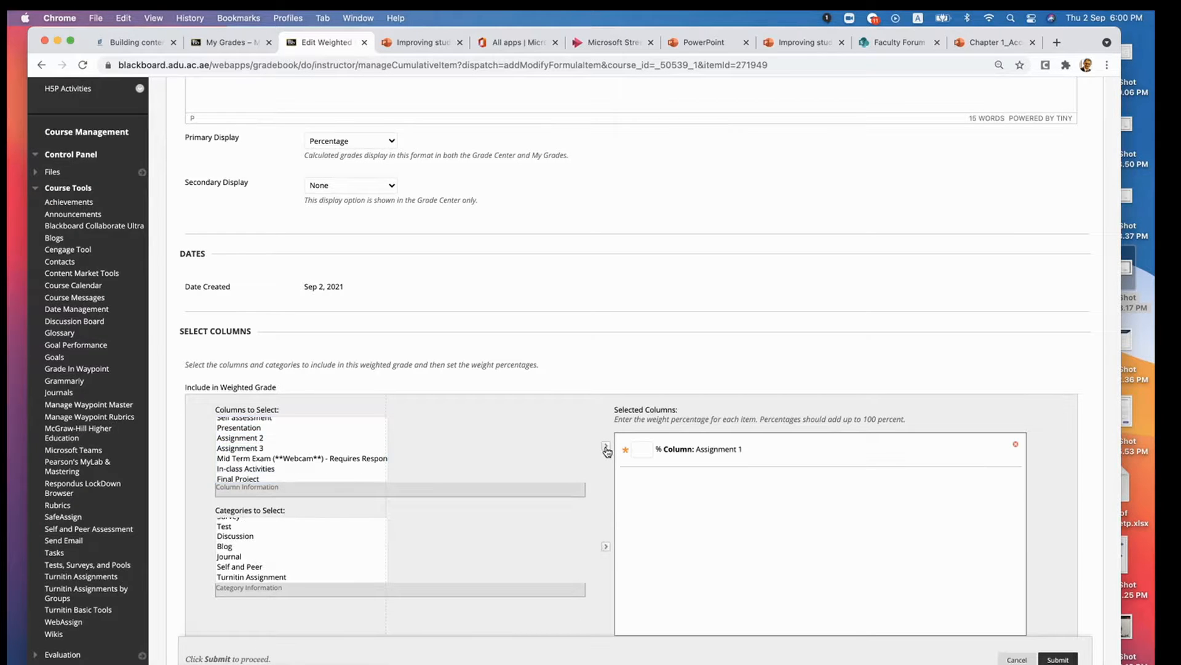
{"action": "left_click", "coordinate": [252, 438]}
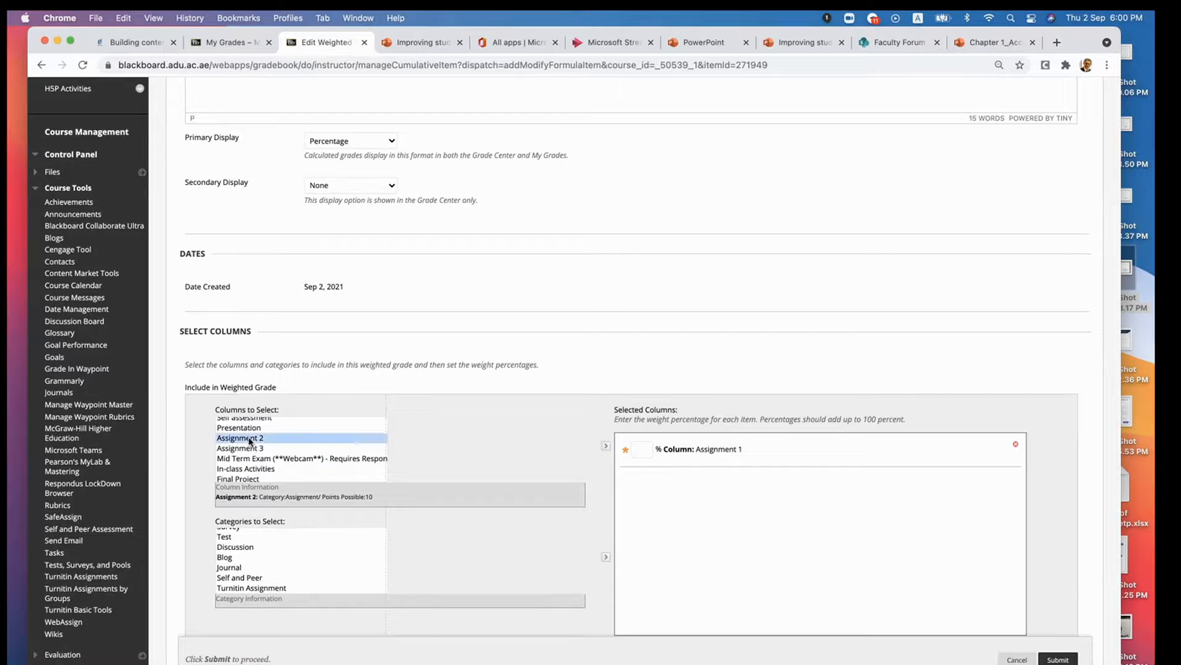
{"action": "left_click", "coordinate": [606, 446]}
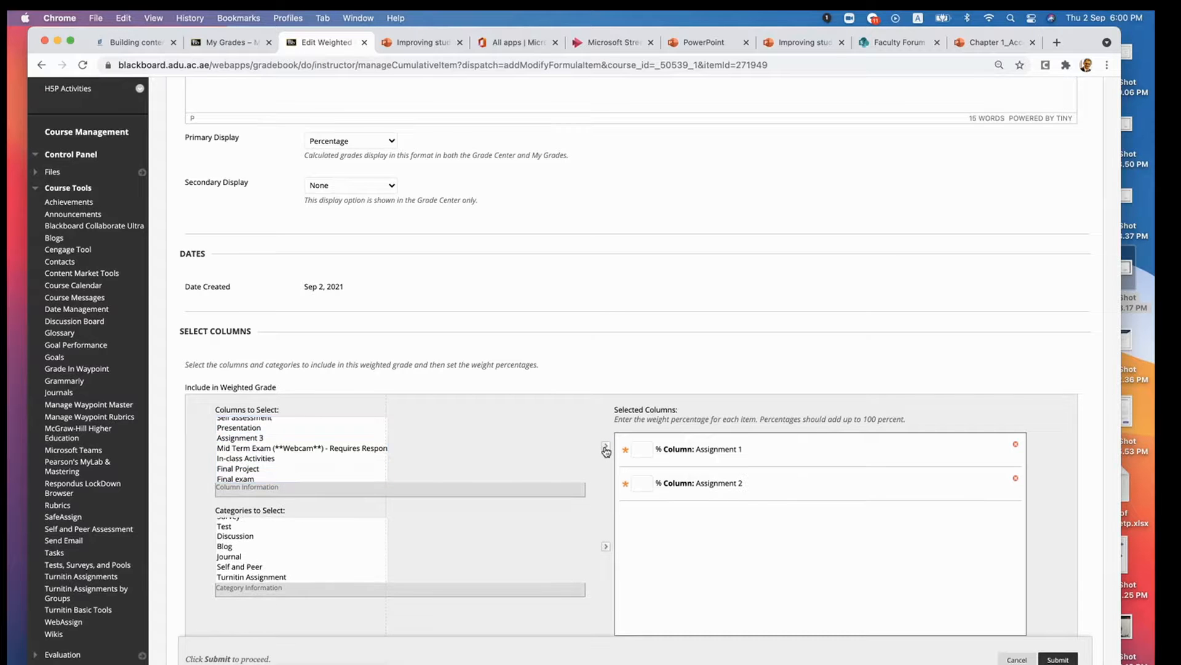
{"action": "left_click", "coordinate": [245, 438]}
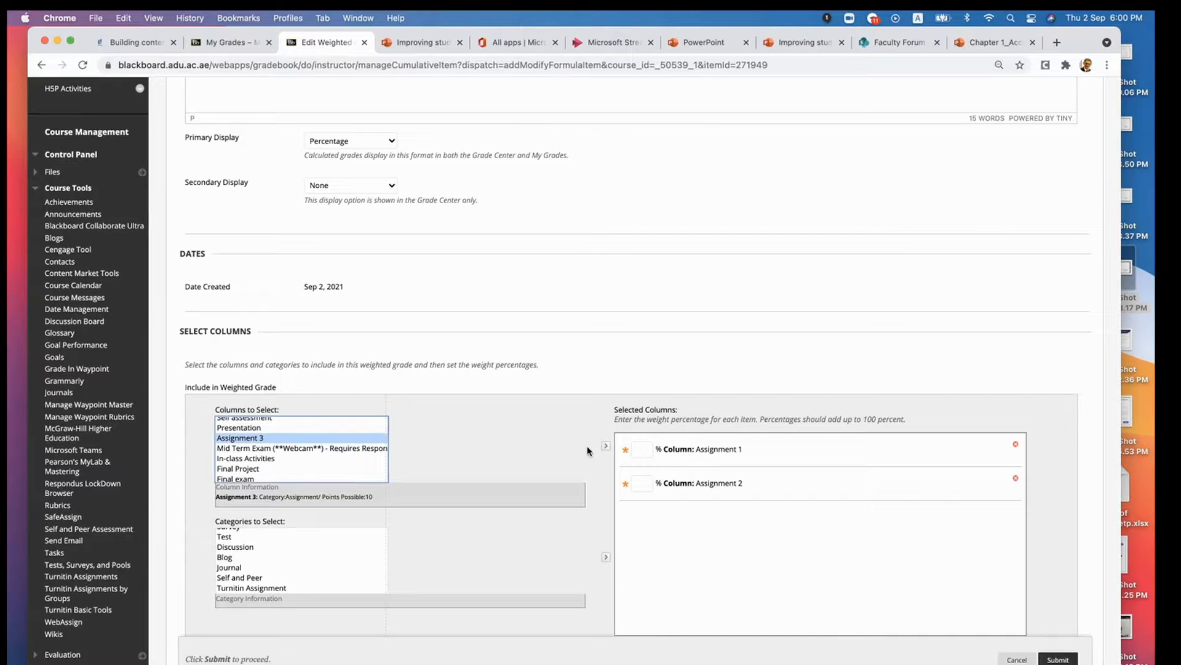
{"action": "left_click", "coordinate": [606, 447]}
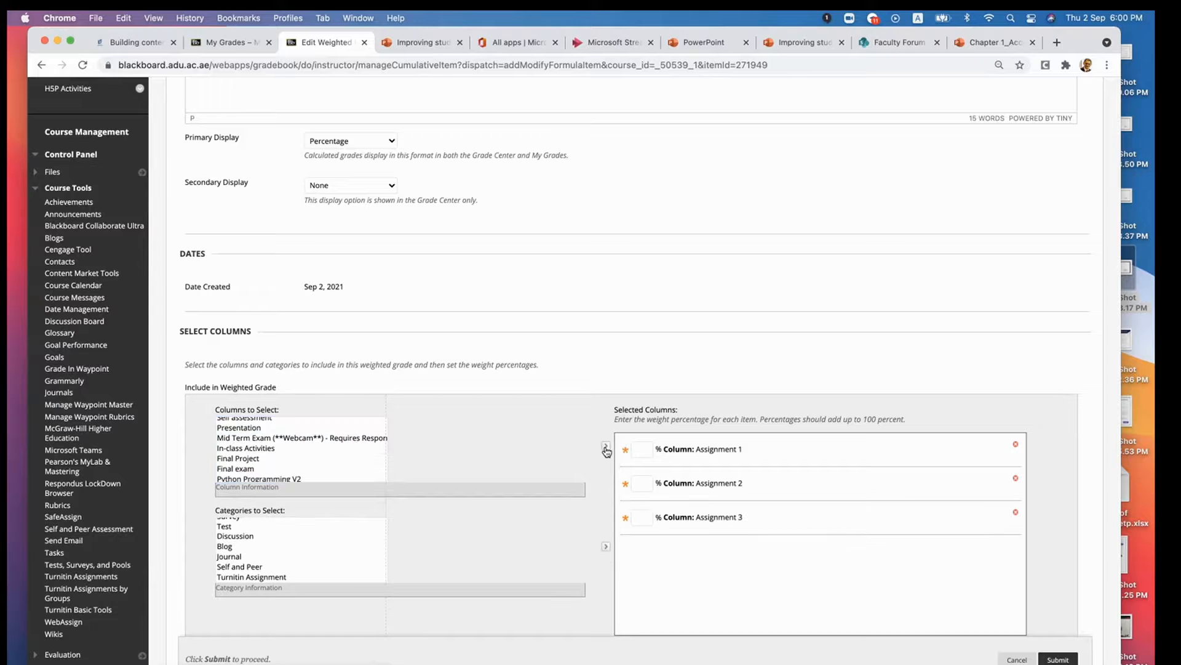
- Add the Mid Term Exam, Final Project, Final exam and In-class Activities columns to the Weighted Total's selected columns
{"action": "left_click", "coordinate": [258, 439]}
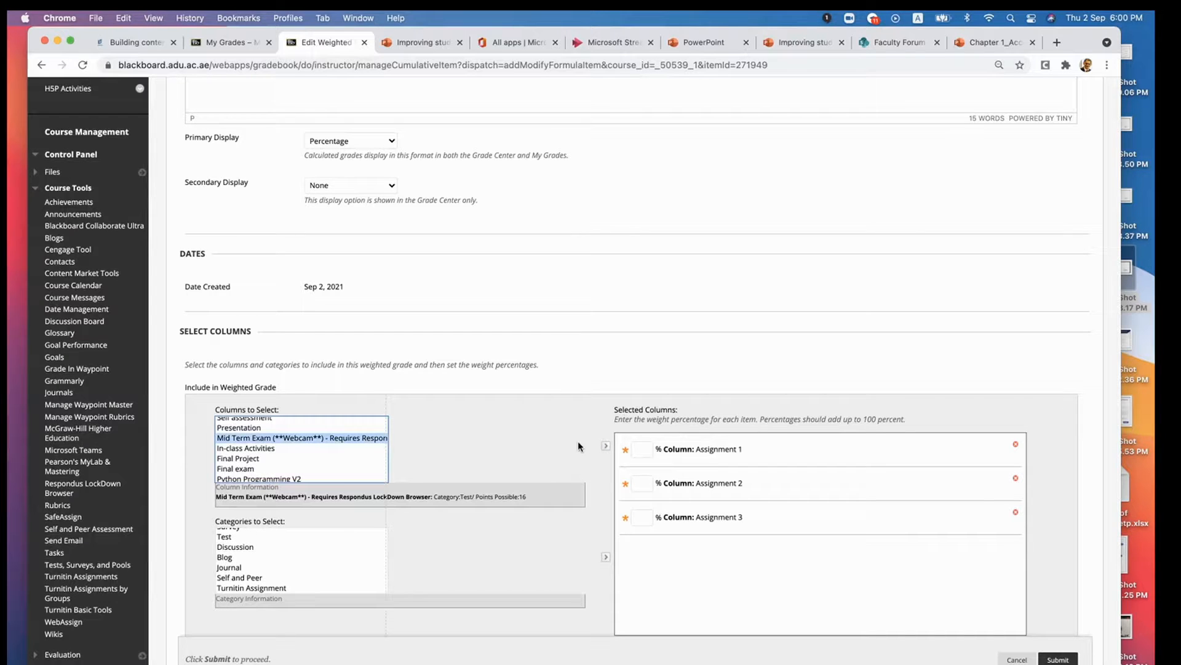
{"action": "left_click", "coordinate": [606, 449]}
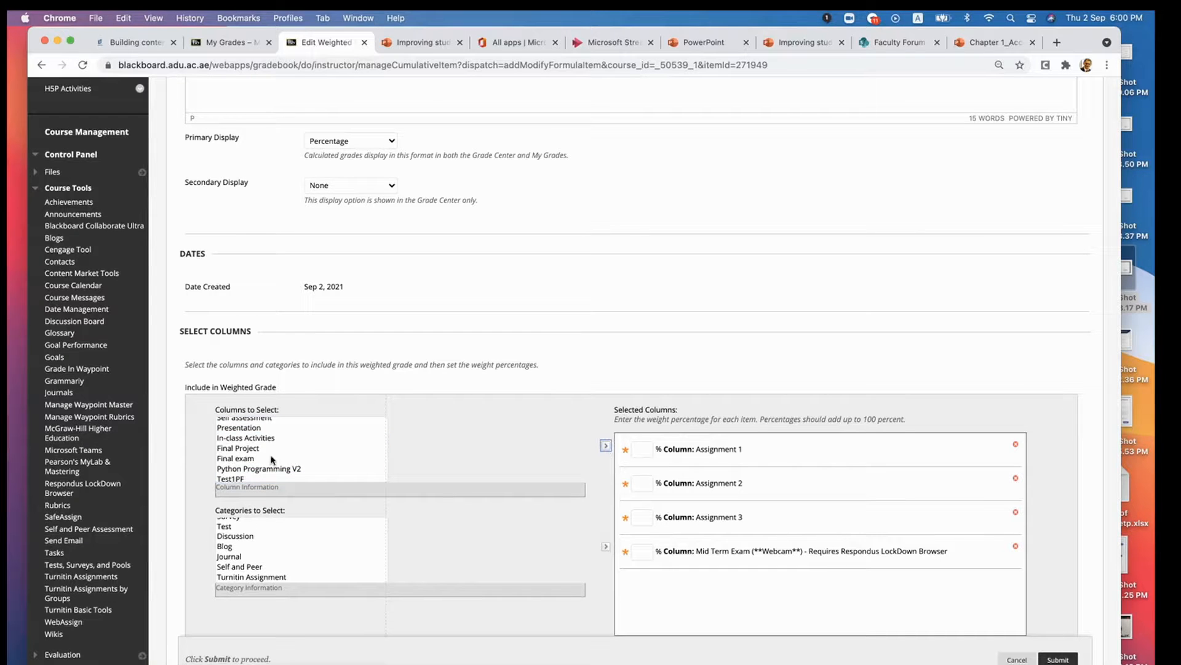
{"action": "left_click", "coordinate": [242, 450]}
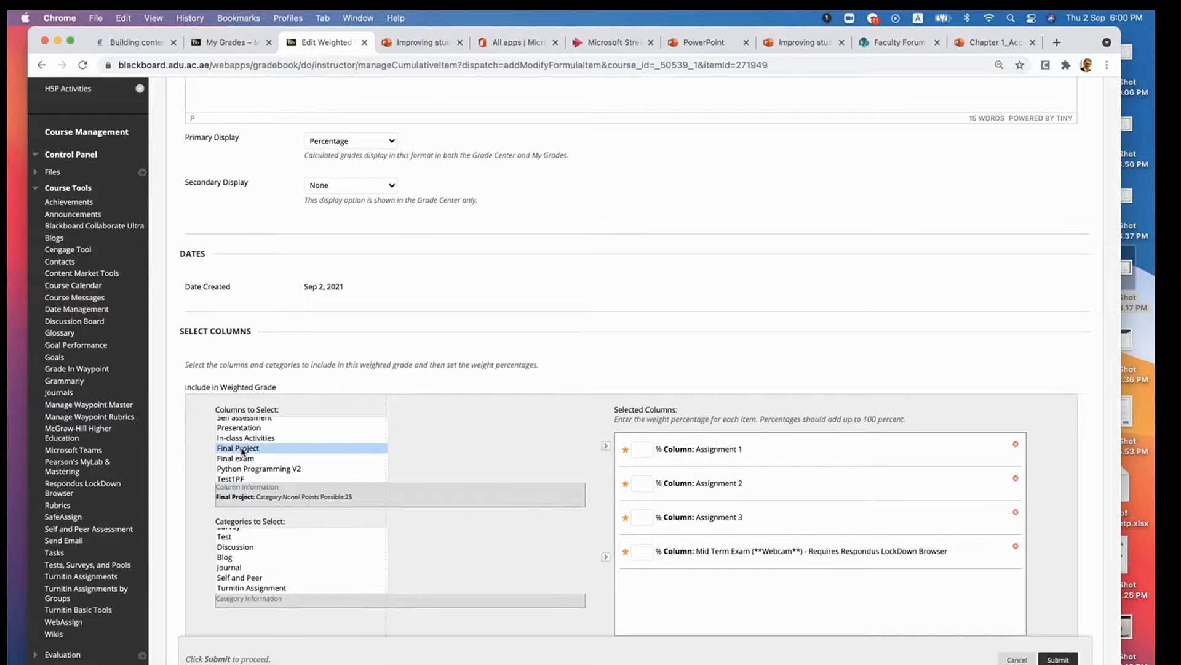
{"action": "left_click", "coordinate": [607, 450]}
{"action": "left_click", "coordinate": [256, 457]}
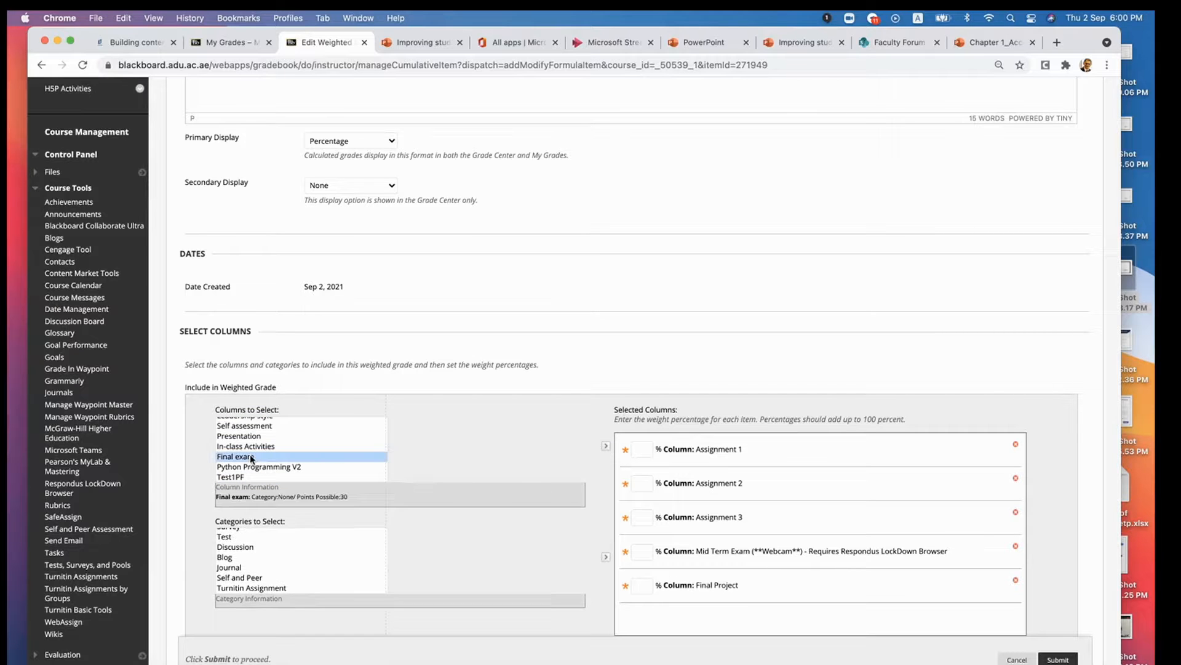
{"action": "left_click", "coordinate": [606, 445]}
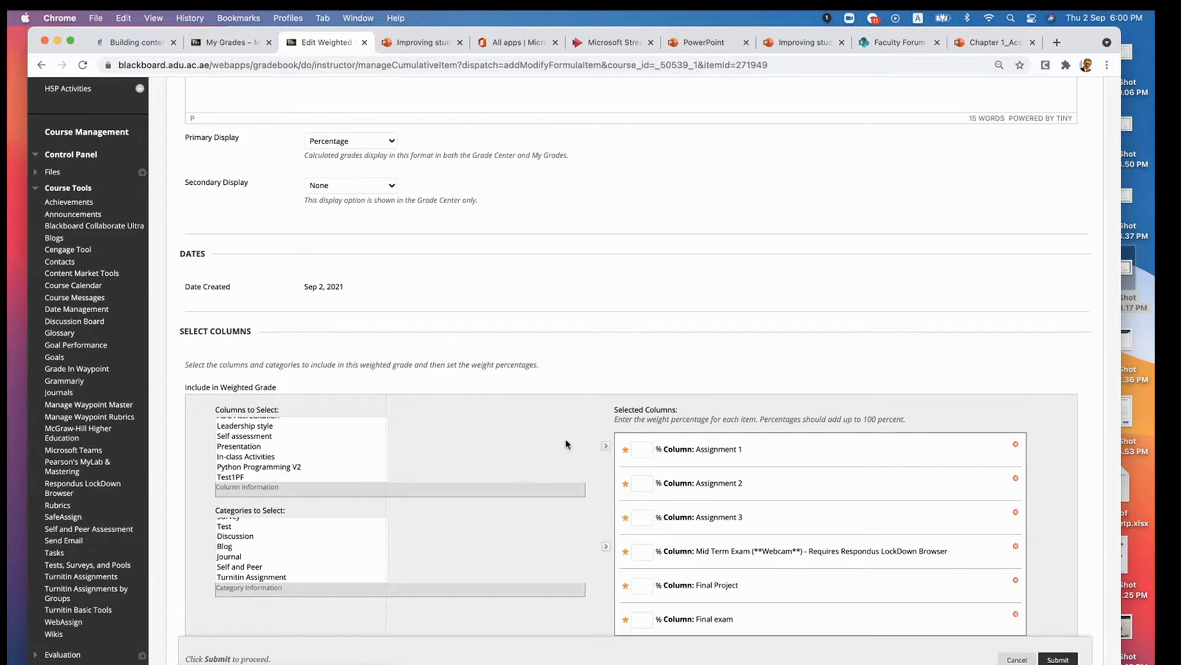
{"action": "left_click", "coordinate": [266, 458]}
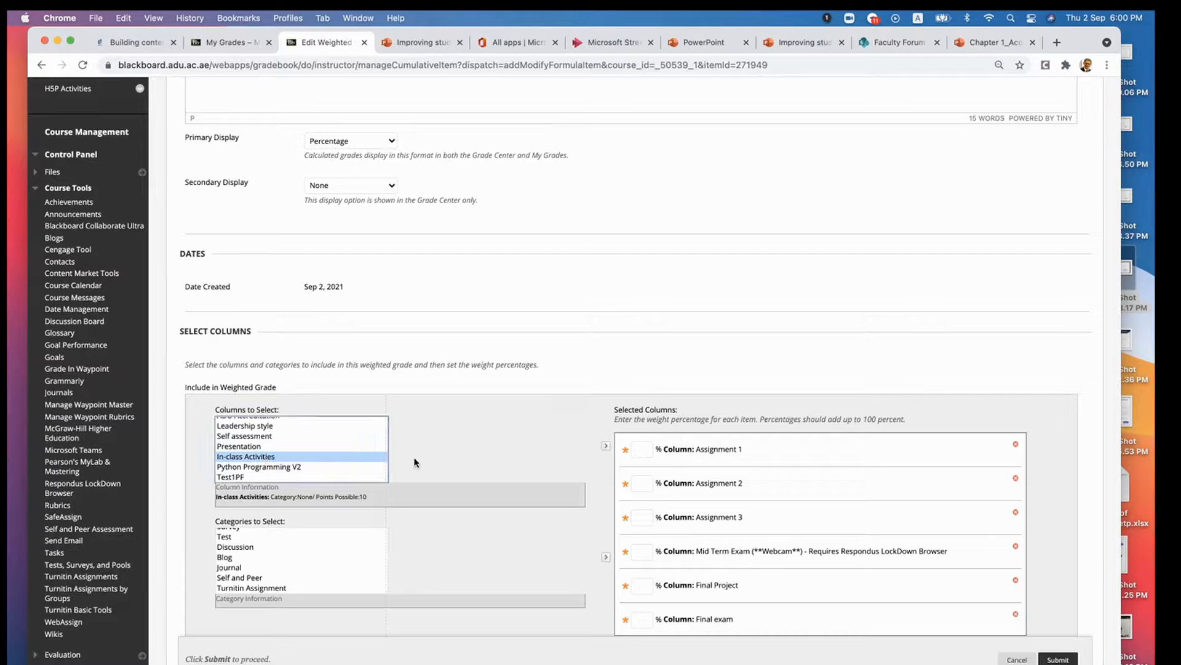
{"action": "left_click", "coordinate": [606, 446]}
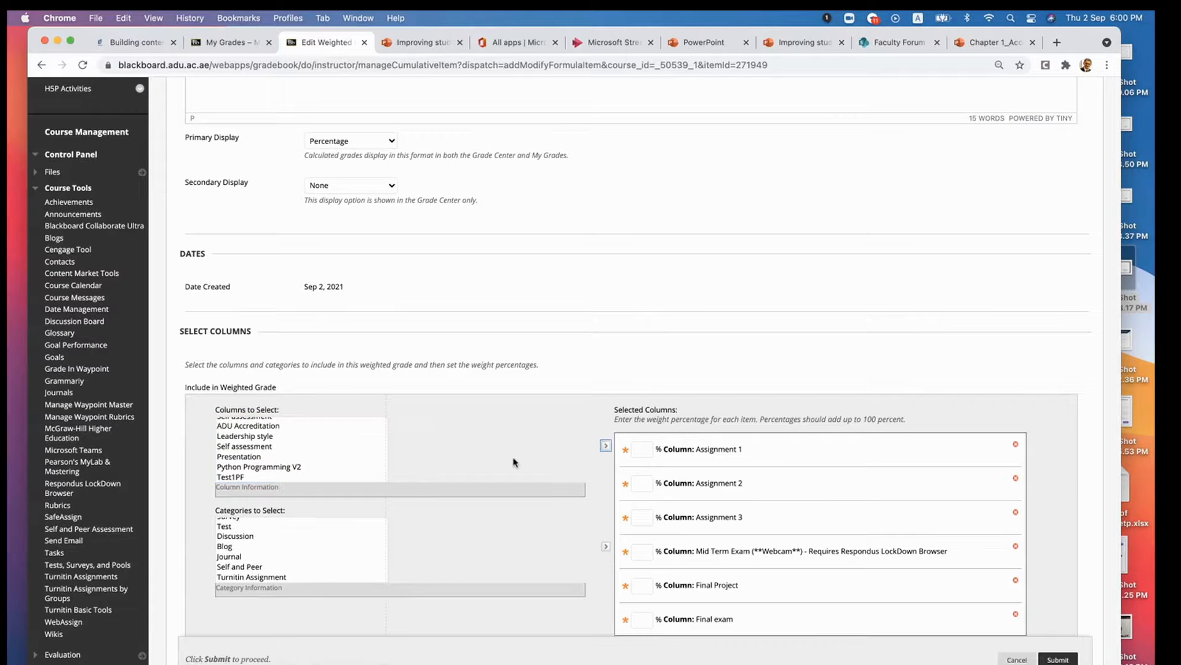
- Check the assessment weightings table posted in the Faculty Forum team in Microsoft Teams and return to the Weighted Total form in Chrome
{"action": "scroll", "coordinate": [571, 567], "scroll_direction": "down", "scroll_amount": 1}
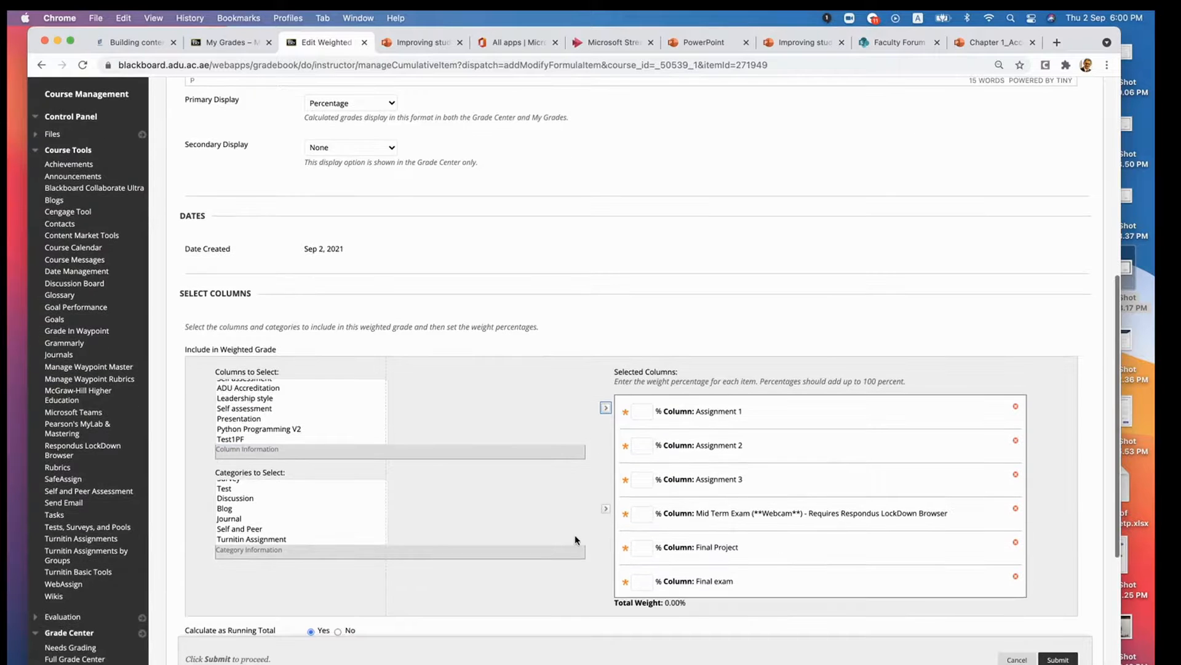
{"action": "left_click", "coordinate": [642, 411]}
{"action": "left_click", "coordinate": [689, 664]}
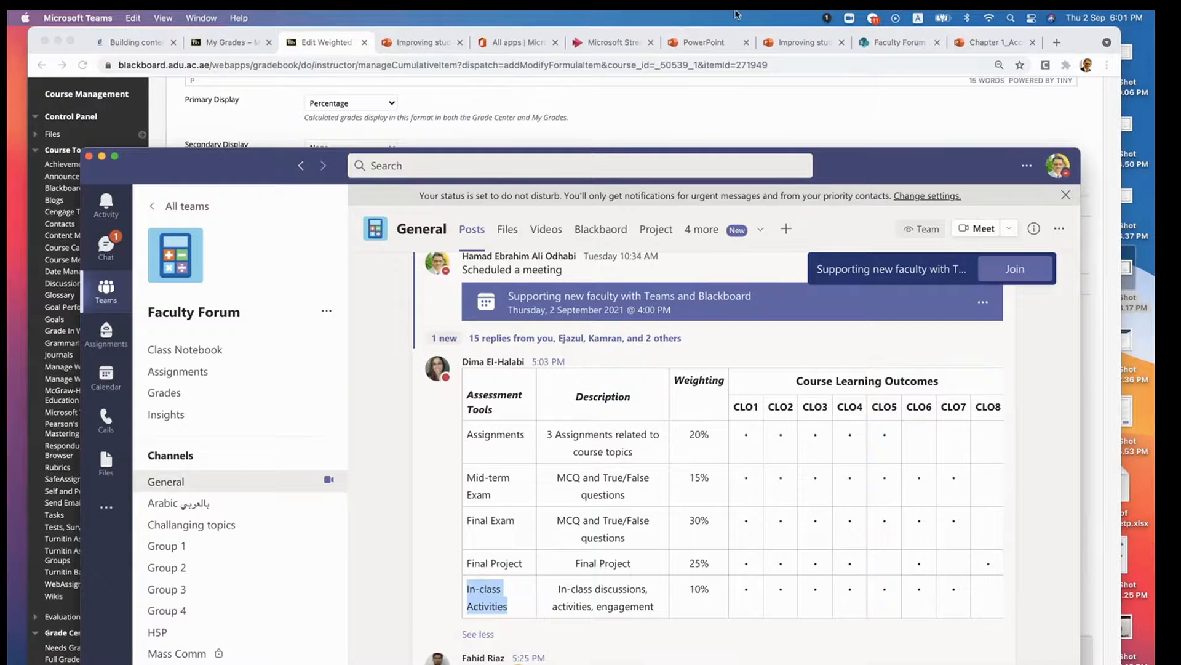
{"action": "left_click", "coordinate": [1075, 39]}
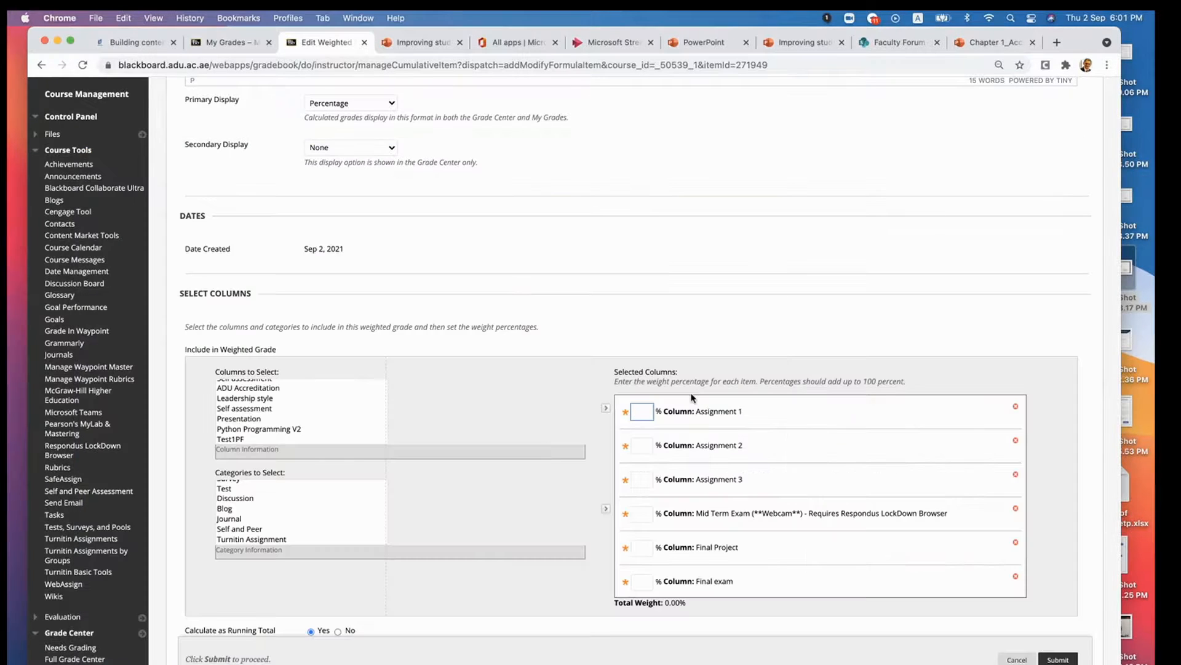
- Enter a weight of 10 for Assignments 1, 2 and 3, and remove Assignment 3 and the Mid Term Exam from the selected columns
{"action": "type", "text": "10"}
{"action": "left_click", "coordinate": [640, 444]}
{"action": "type", "text": "10"}
{"action": "left_click", "coordinate": [639, 477]}
{"action": "type", "text": "10"}
{"action": "left_click", "coordinate": [1017, 475]}
{"action": "left_click", "coordinate": [1017, 475]}
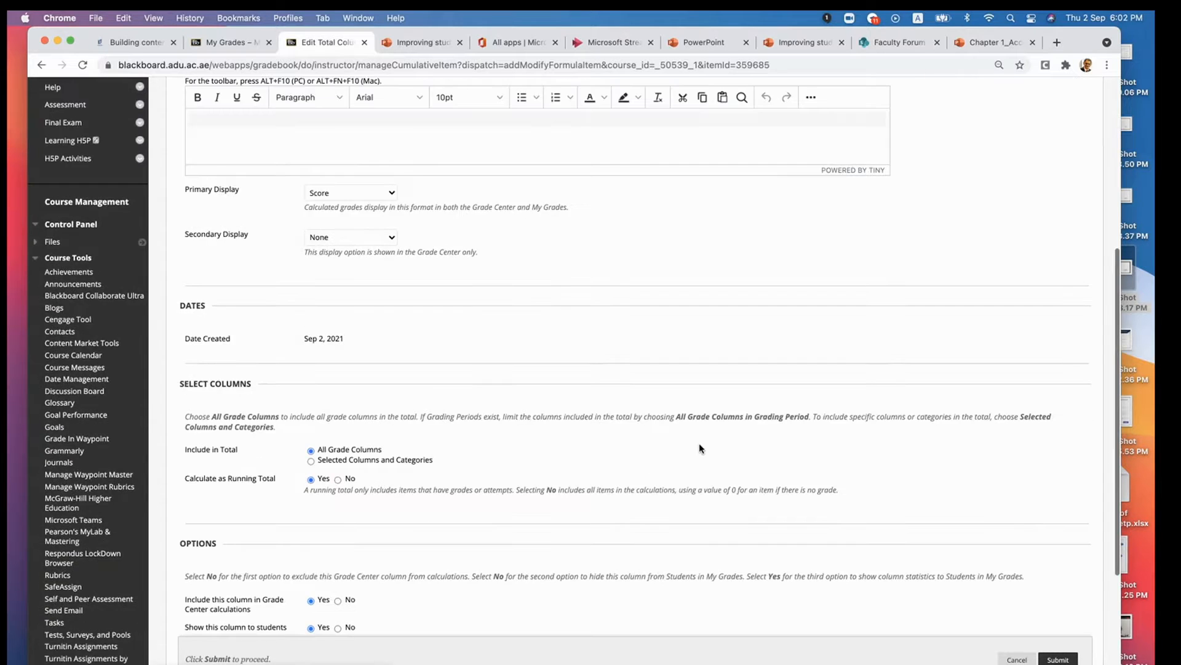
- Review the display, column selection and option settings of the Assignments total column and cancel the edit
{"action": "scroll", "coordinate": [700, 448], "scroll_direction": "down", "scroll_amount": 3}
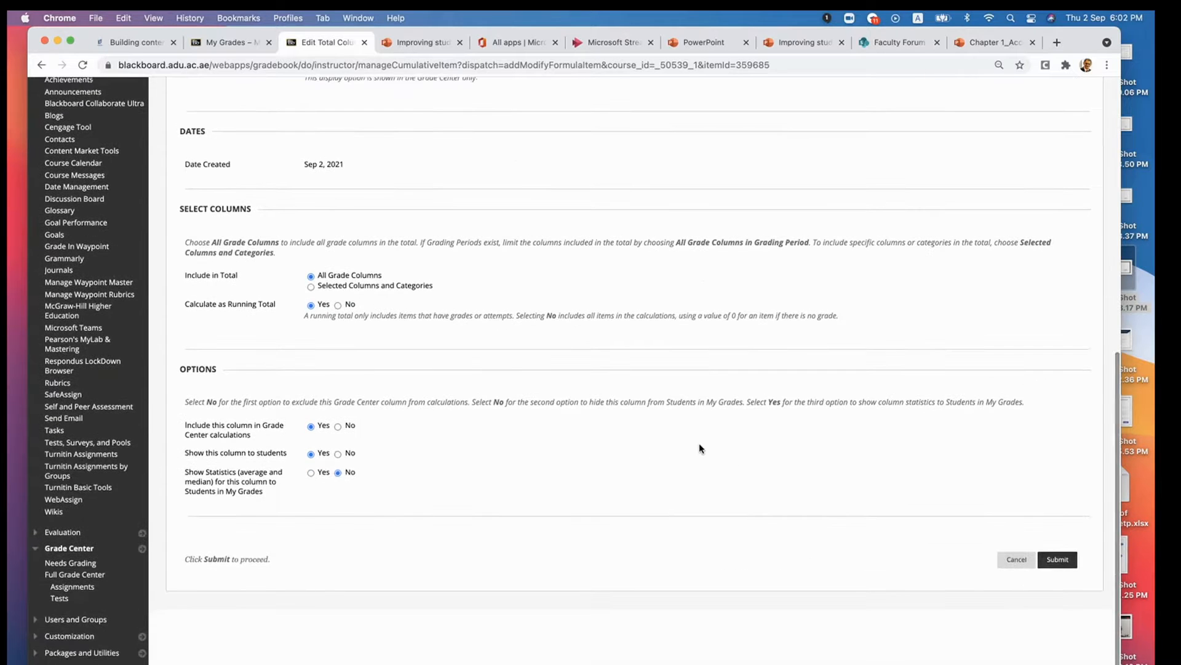
{"action": "scroll", "coordinate": [700, 448], "scroll_direction": "up", "scroll_amount": 5}
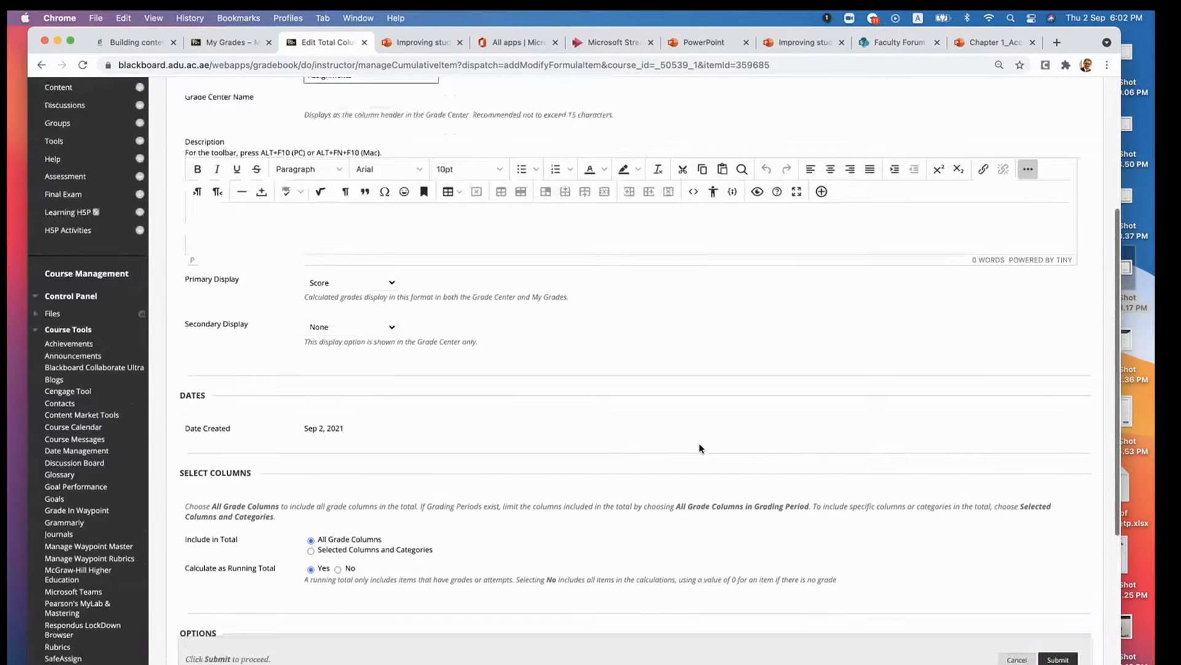
{"action": "scroll", "coordinate": [701, 448], "scroll_direction": "up", "scroll_amount": 3}
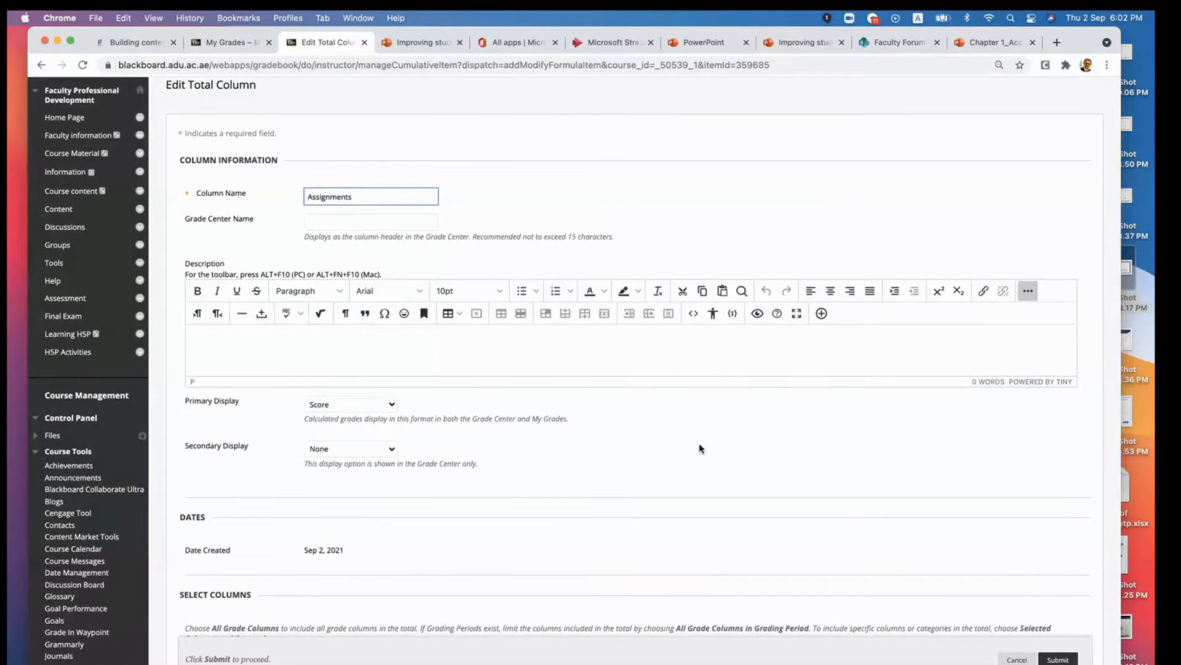
{"action": "scroll", "coordinate": [700, 447], "scroll_direction": "down", "scroll_amount": 4}
{"action": "scroll", "coordinate": [700, 448], "scroll_direction": "down", "scroll_amount": 4}
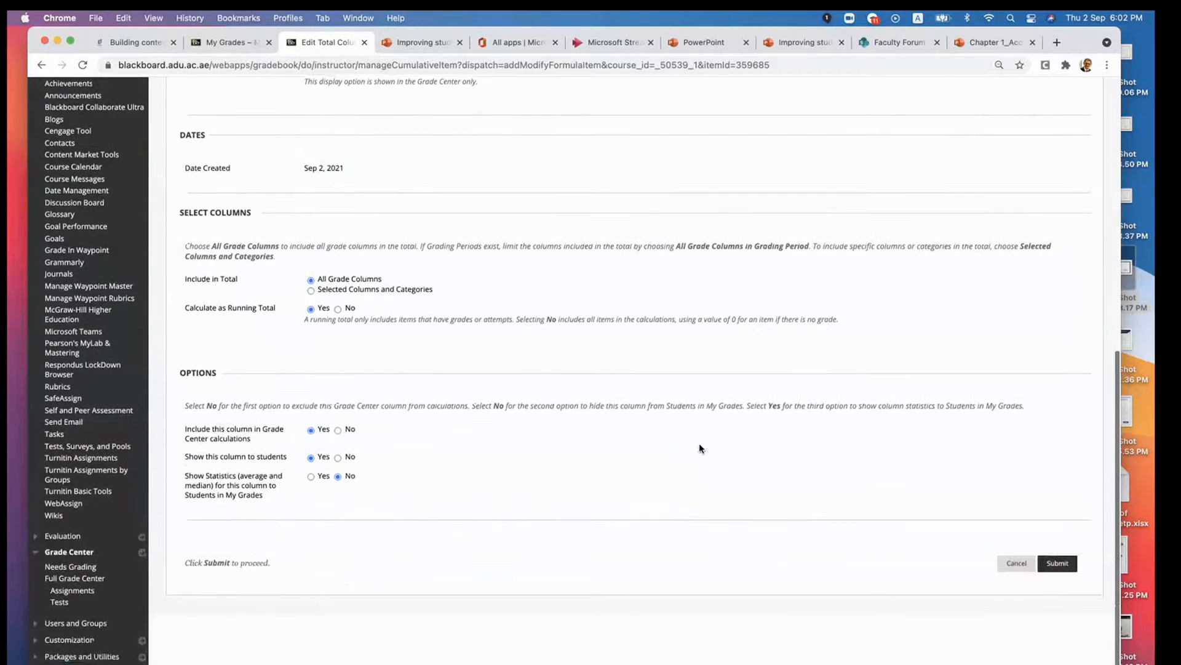
{"action": "left_click", "coordinate": [1011, 565]}
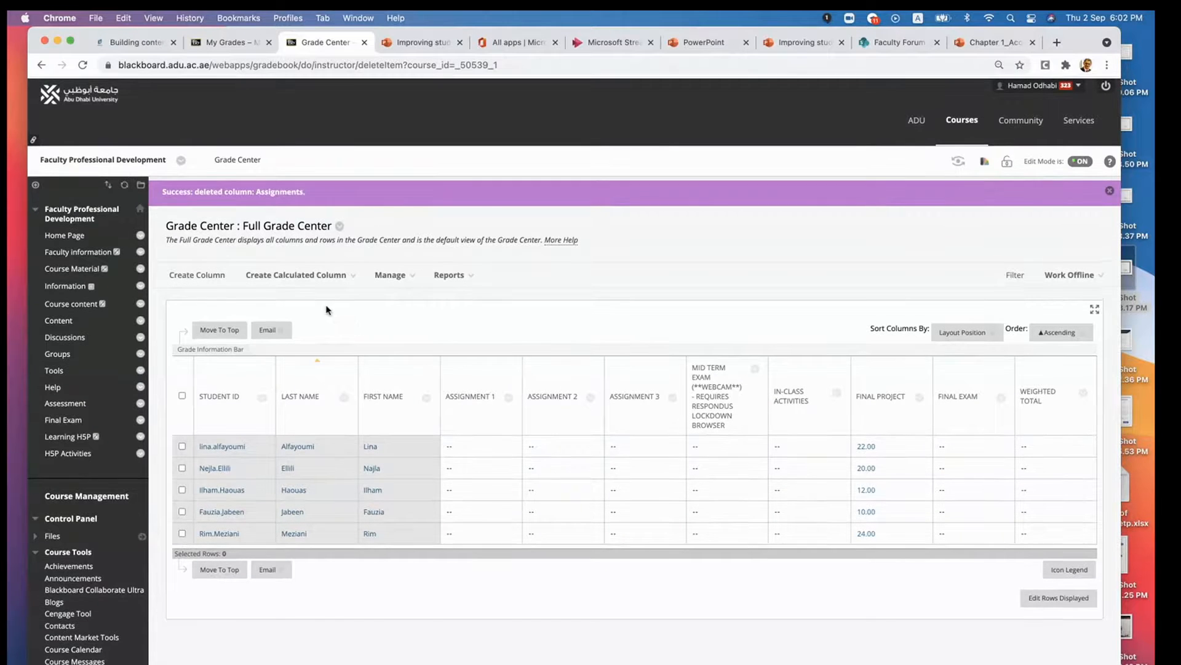
- Open the choices for creating a calculated column, and open the Mid Term Exam's weight in the Weighted Total form for editing
{"action": "left_click", "coordinate": [312, 273]}
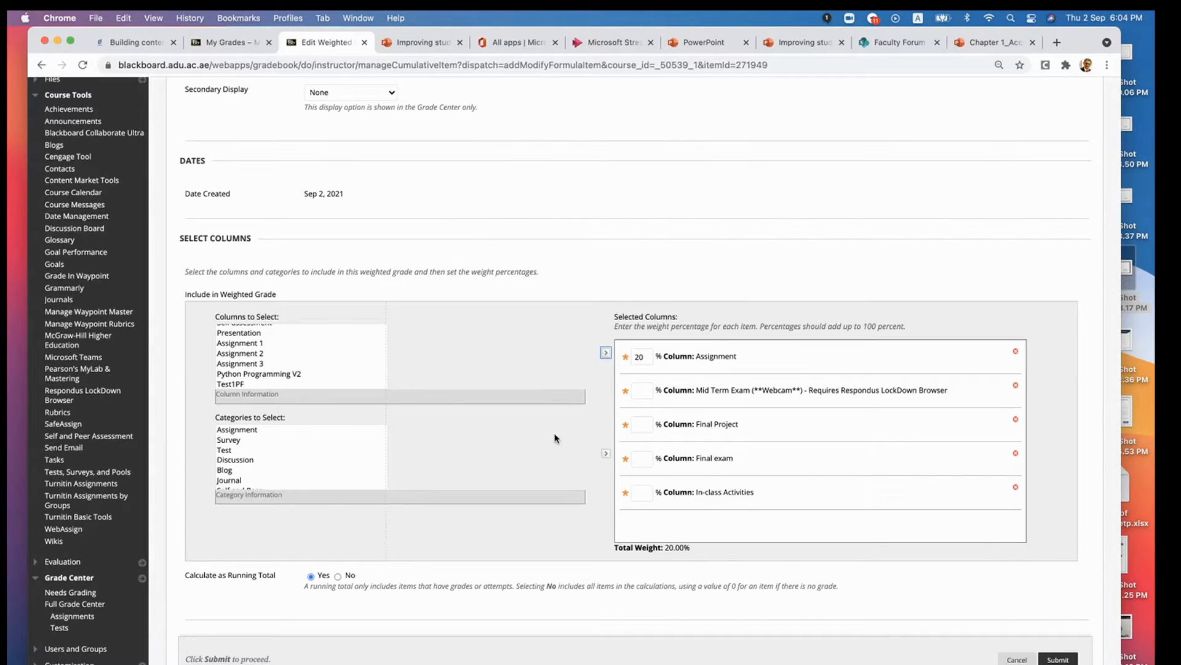
{"action": "left_click", "coordinate": [647, 388]}
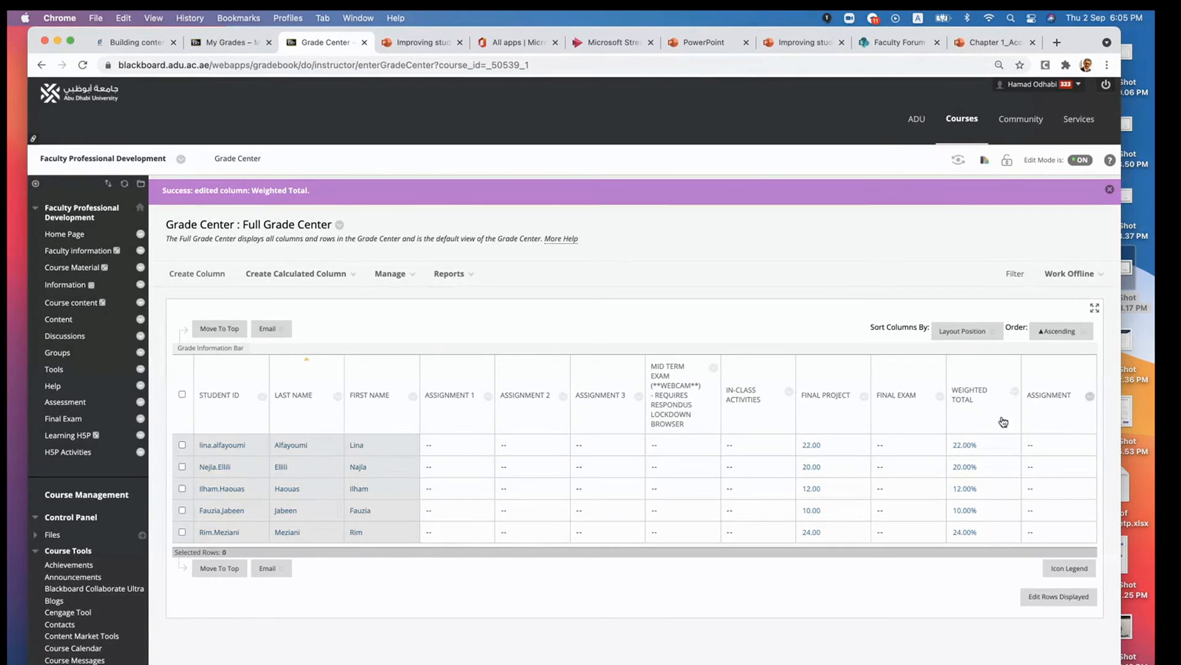
- Open the Grade Center's Column Organization page and go through the columns shown in all Grade Center views
{"action": "left_click", "coordinate": [390, 274]}
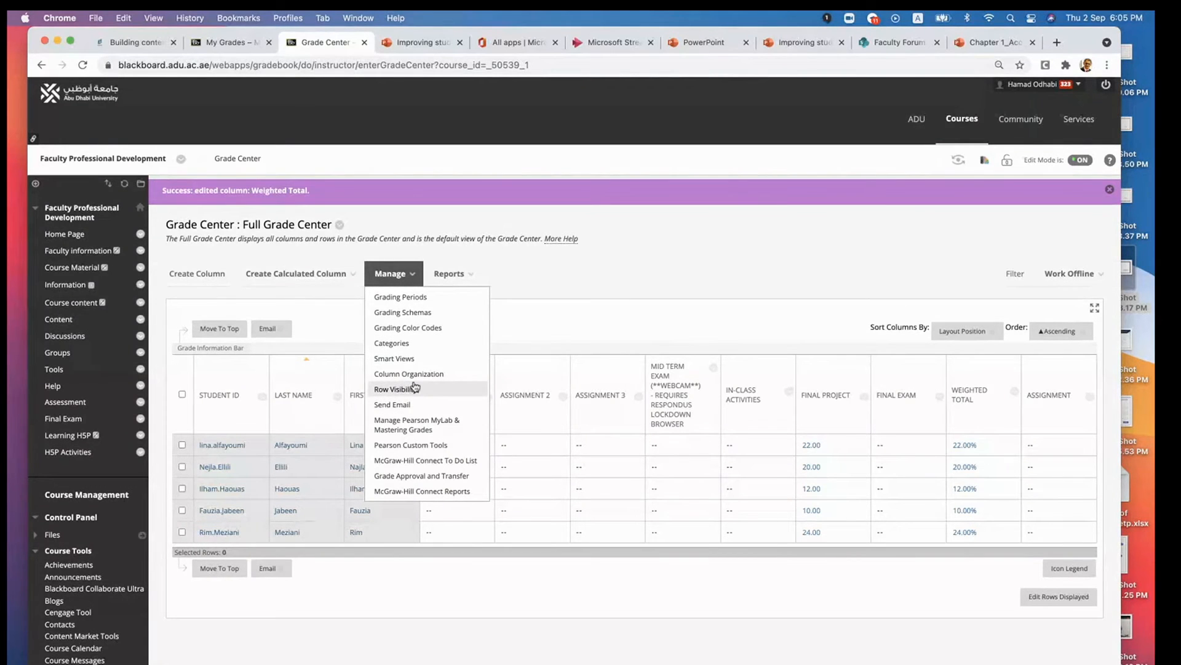
{"action": "left_click", "coordinate": [412, 374]}
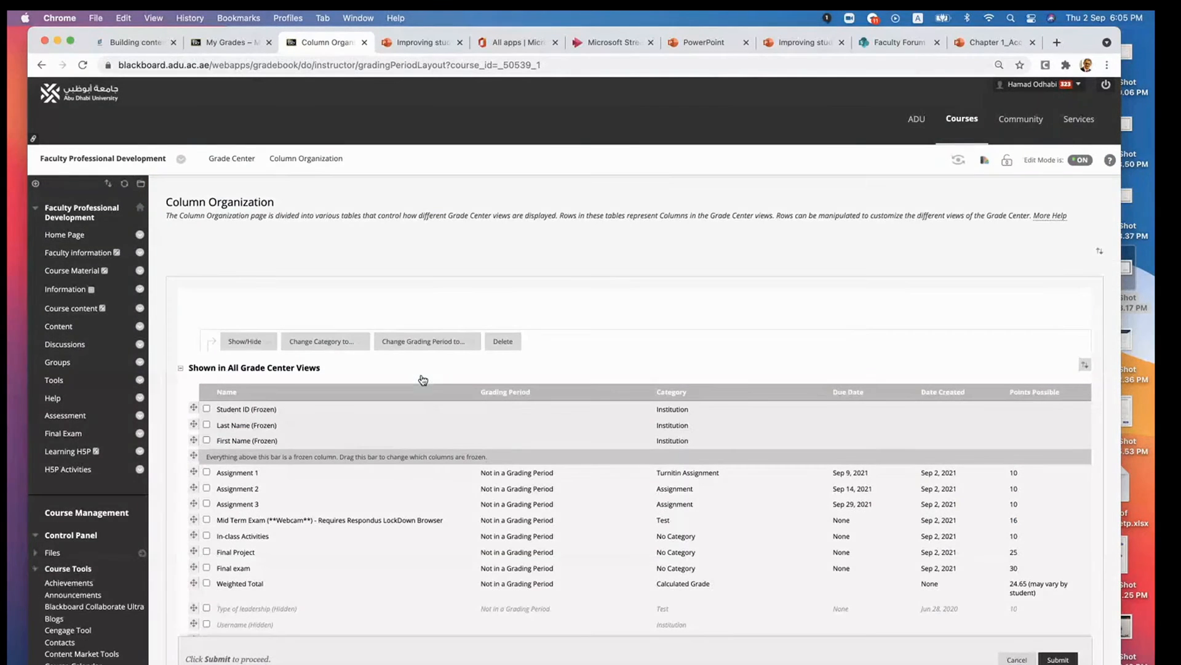
{"action": "scroll", "coordinate": [344, 547], "scroll_direction": "down", "scroll_amount": 2}
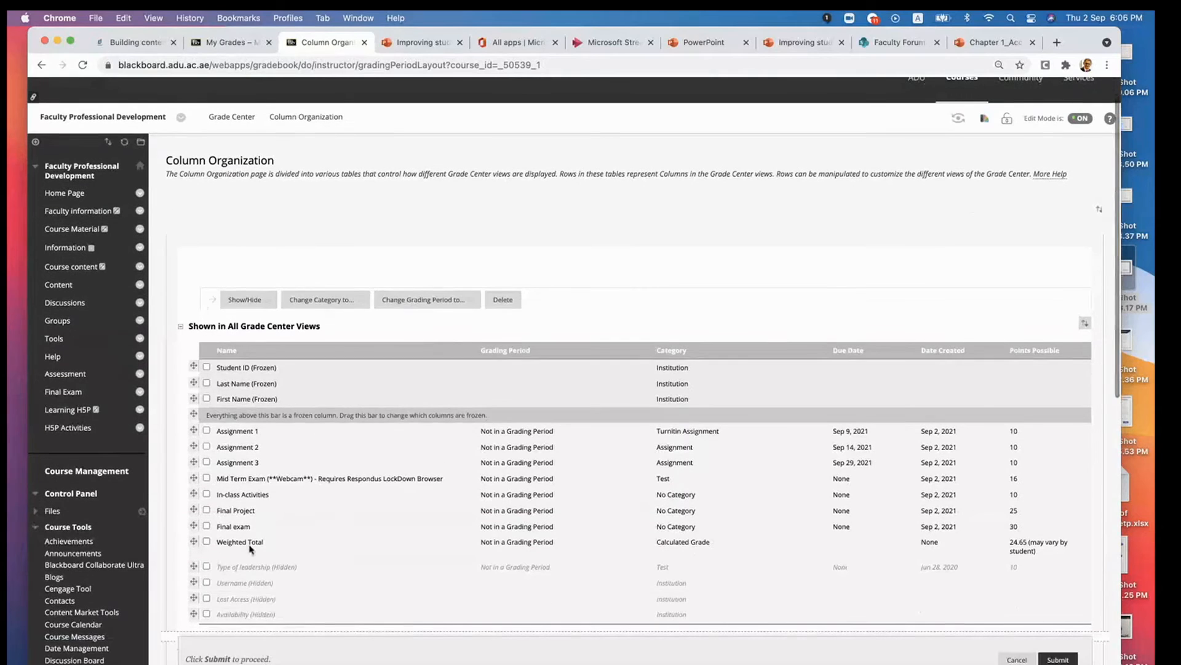